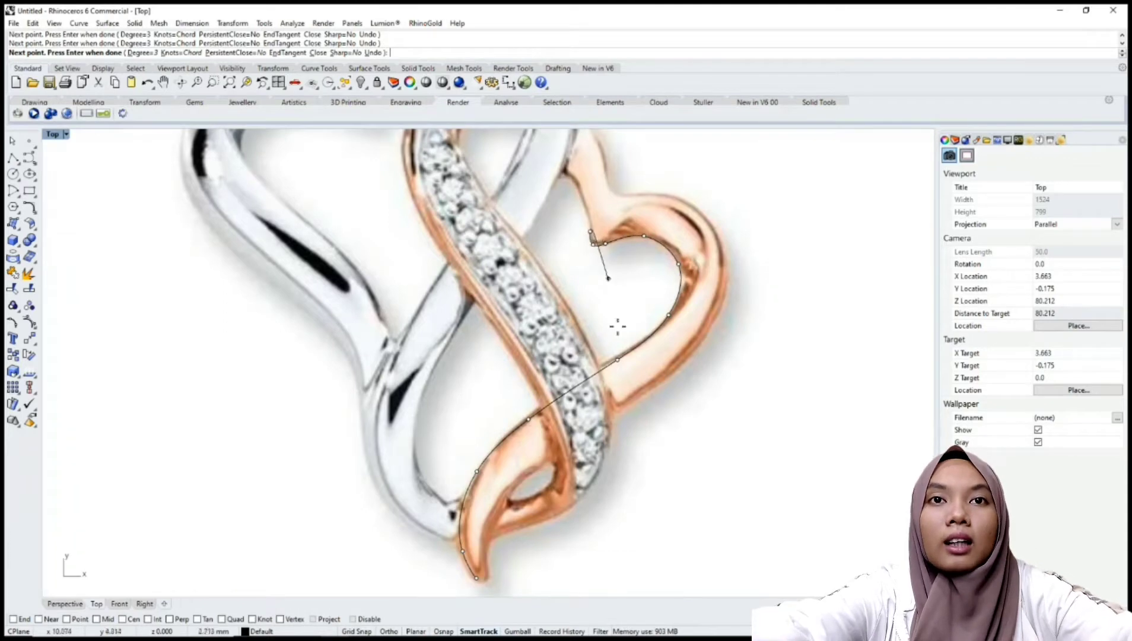
Continue the interpolated curve around the rose-gold ribbon's upper inner loop and down the diamond band's outer edge, finishing it beside the tail
scroll(617, 325, "down", 3)
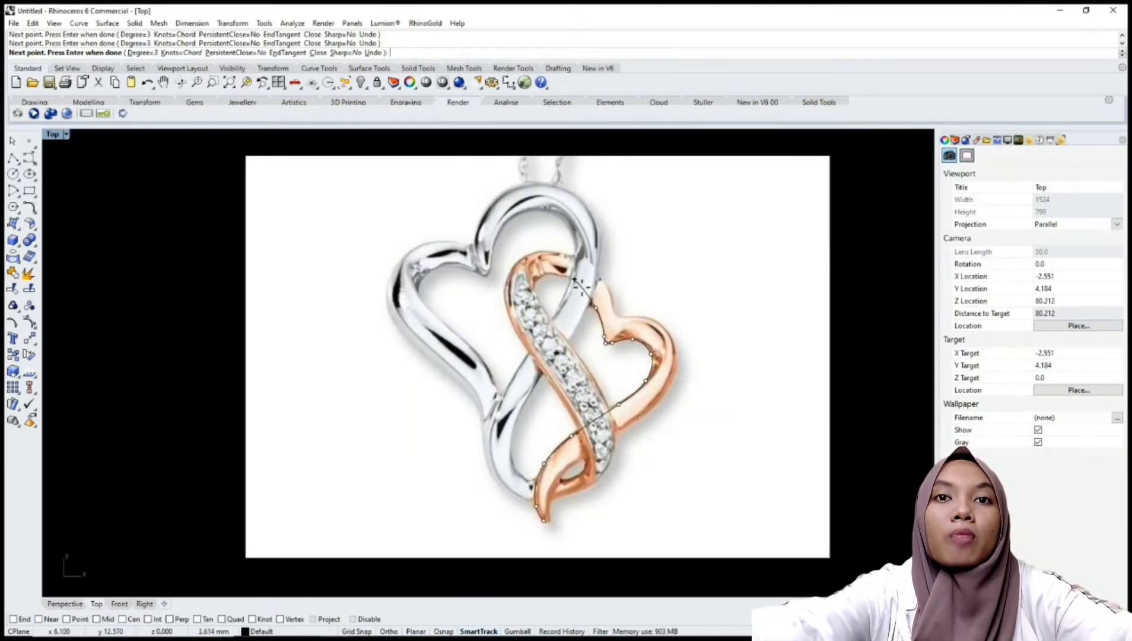
left_click(575, 278)
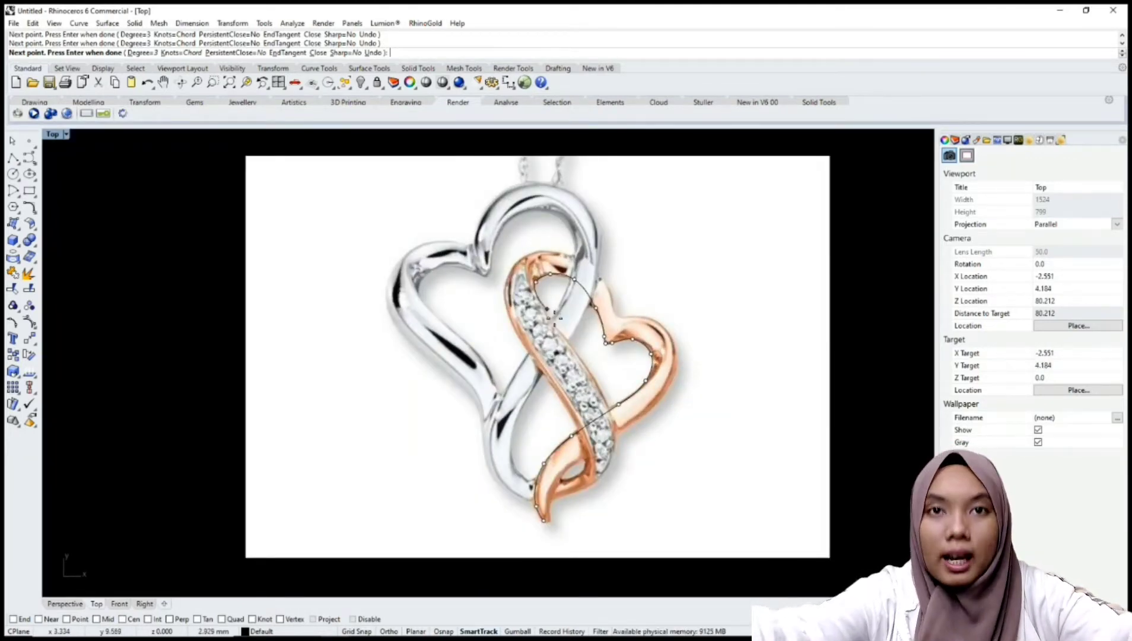
left_click(593, 372)
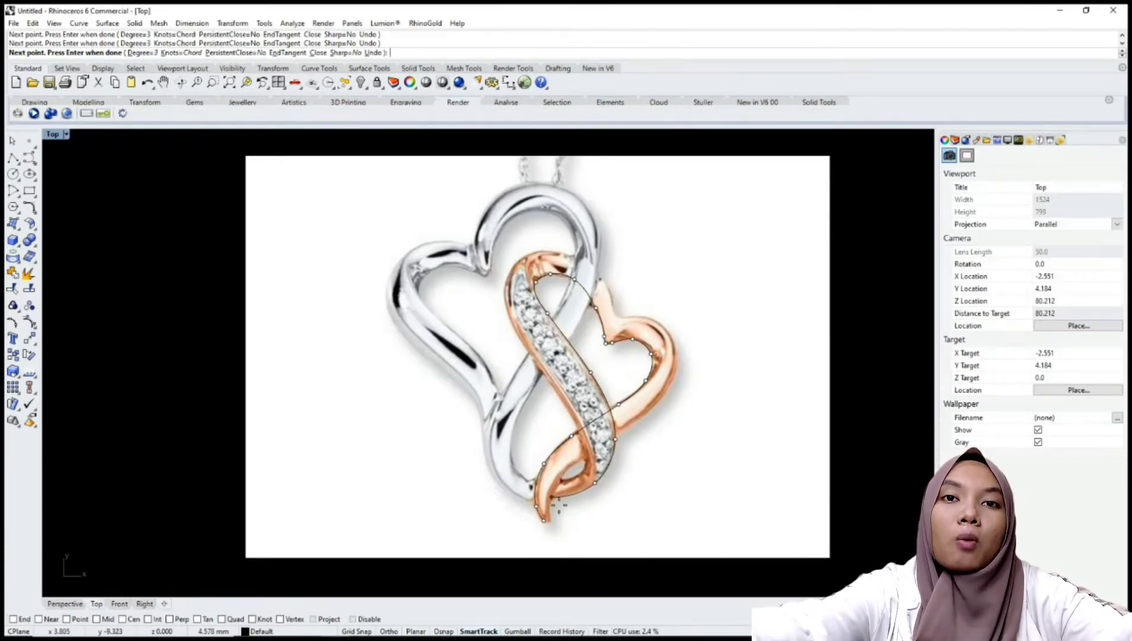
scroll(558, 506, "up", 3)
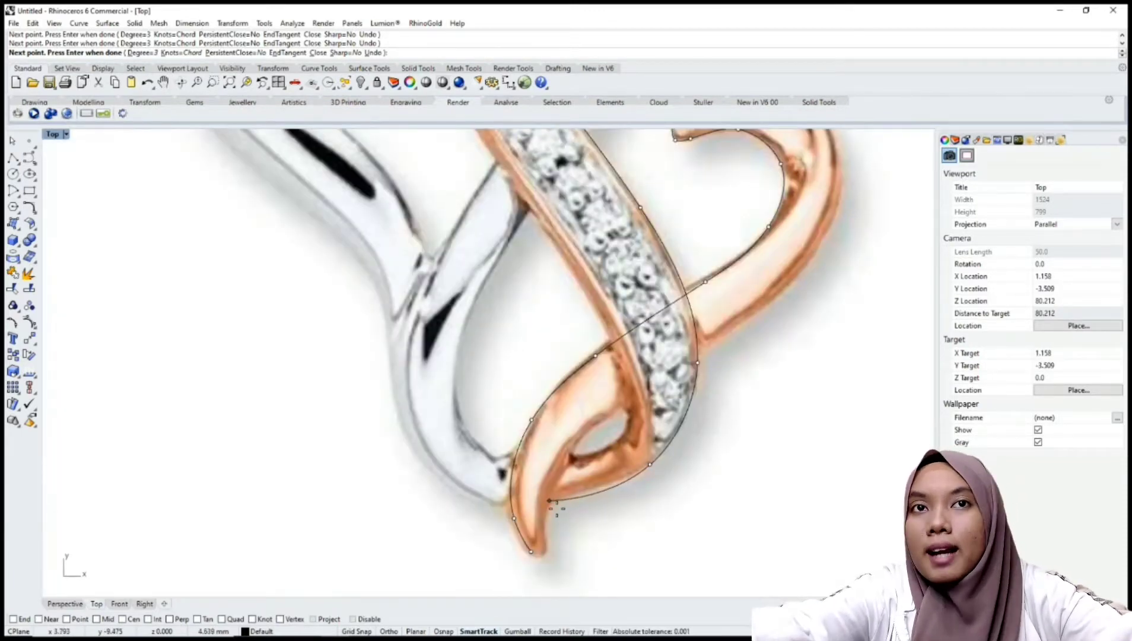
key("Return")
Start a second interpolated curve at the rose-gold tail tip, tracing across the diamond band and along the small heart's lower outer edge
key("Return")
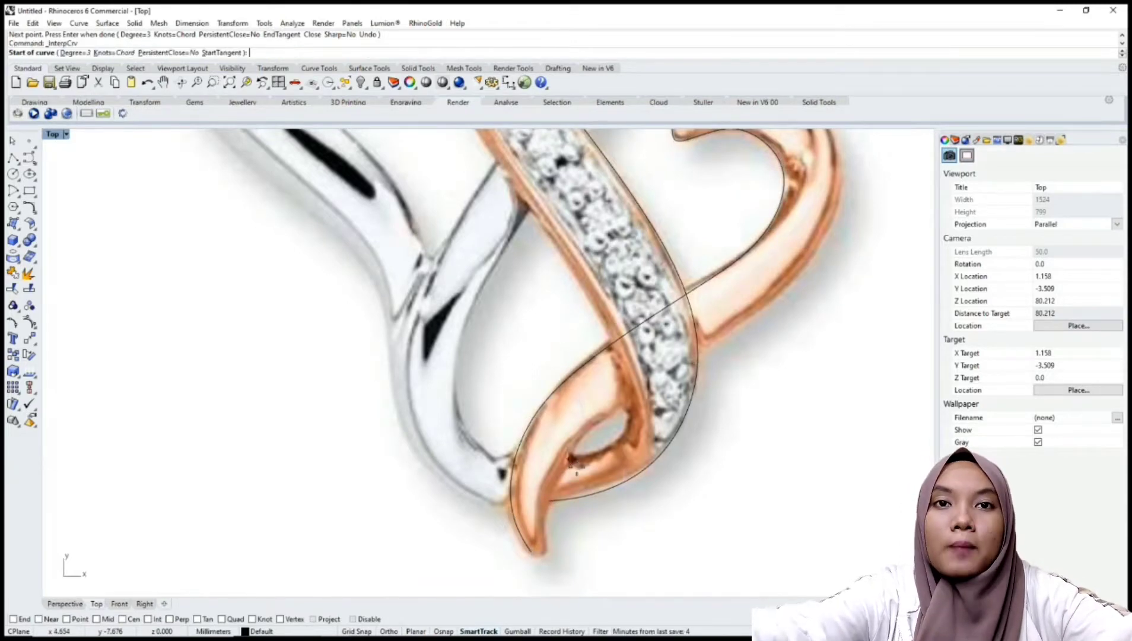
left_click(552, 556)
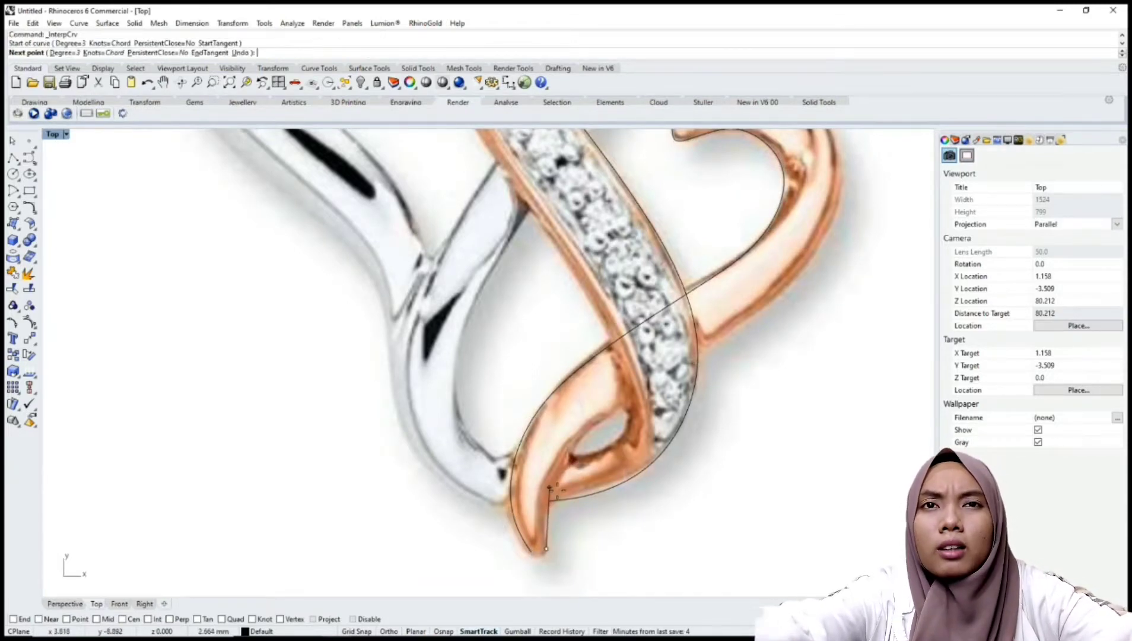
left_click(555, 486)
left_click(605, 425)
scroll(665, 433, "down", 3)
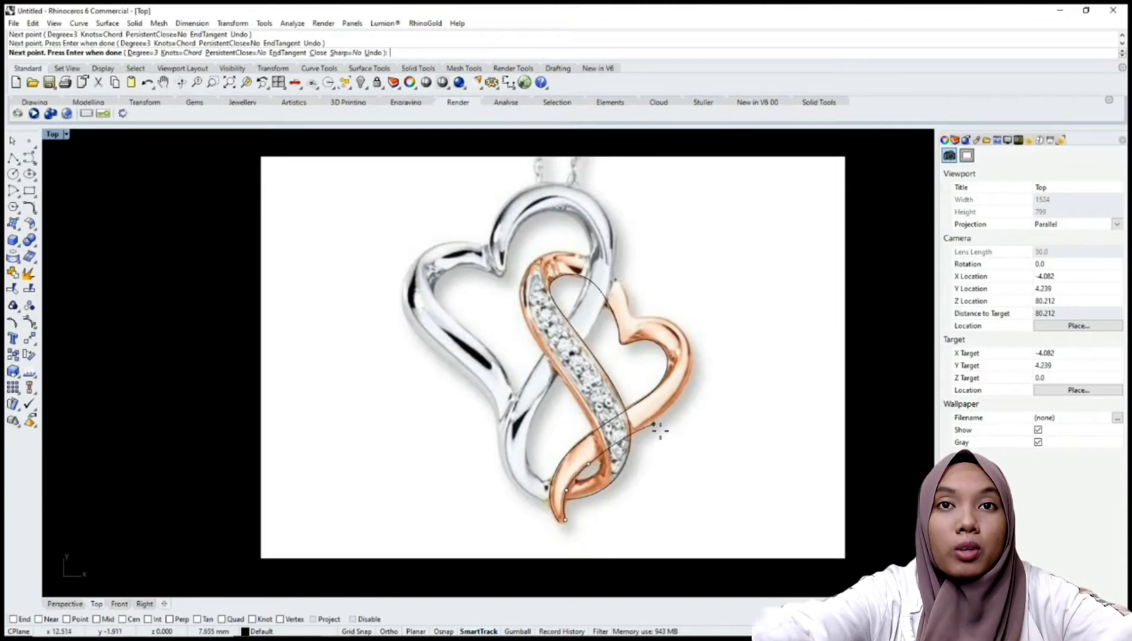
left_click(654, 425)
scroll(655, 426, "up", 3)
left_click(689, 392)
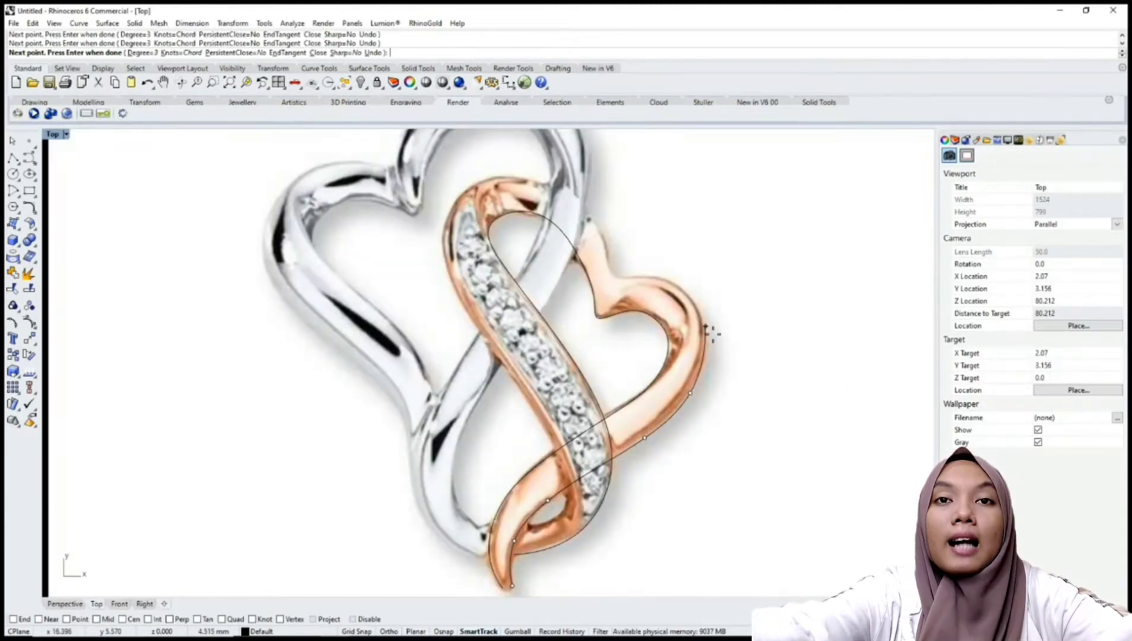
Continue the curve over the small heart and upper rose-gold loop, down the diamond band's left edge, and finish it at the tail opening
right_click_drag(631, 283, 650, 346)
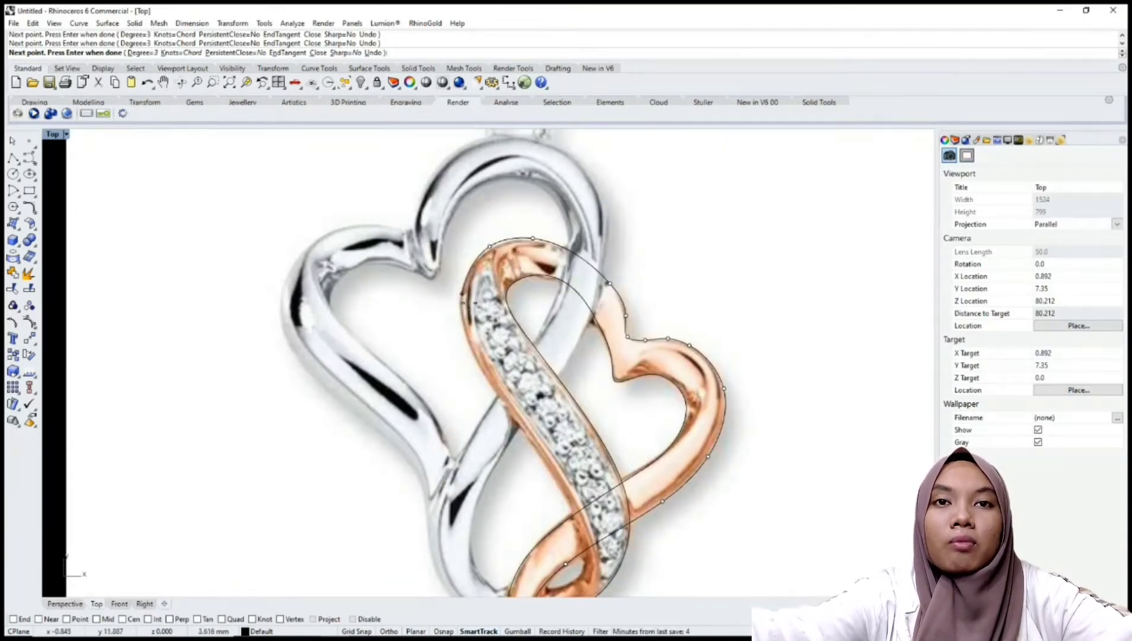
scroll(491, 389, "down", 5)
scroll(561, 373, "up", 4)
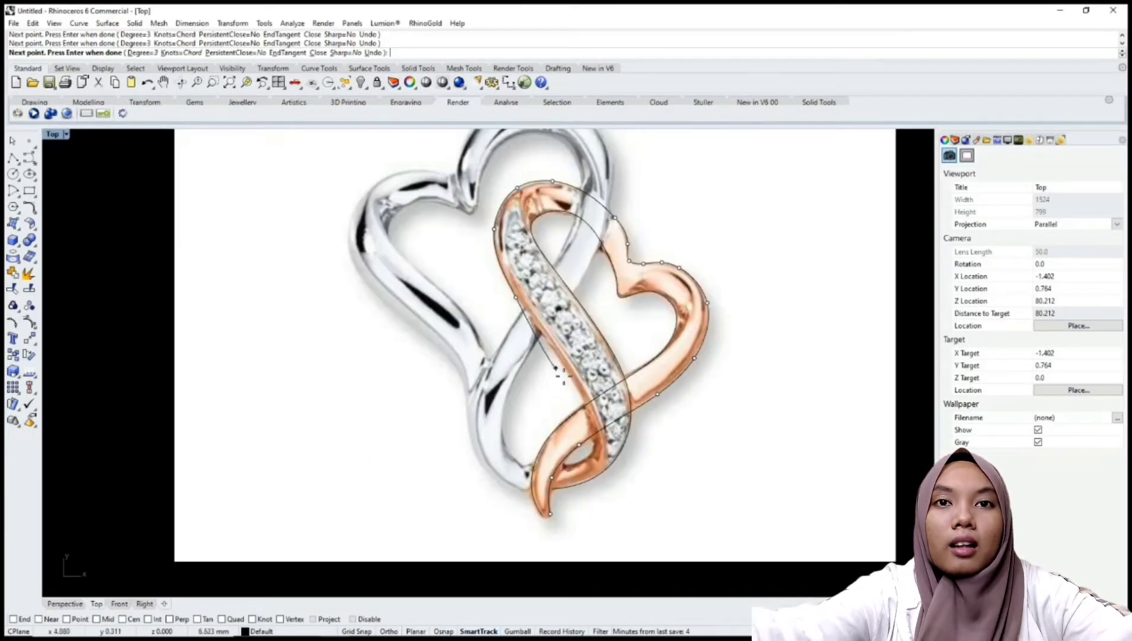
scroll(569, 373, "up", 3)
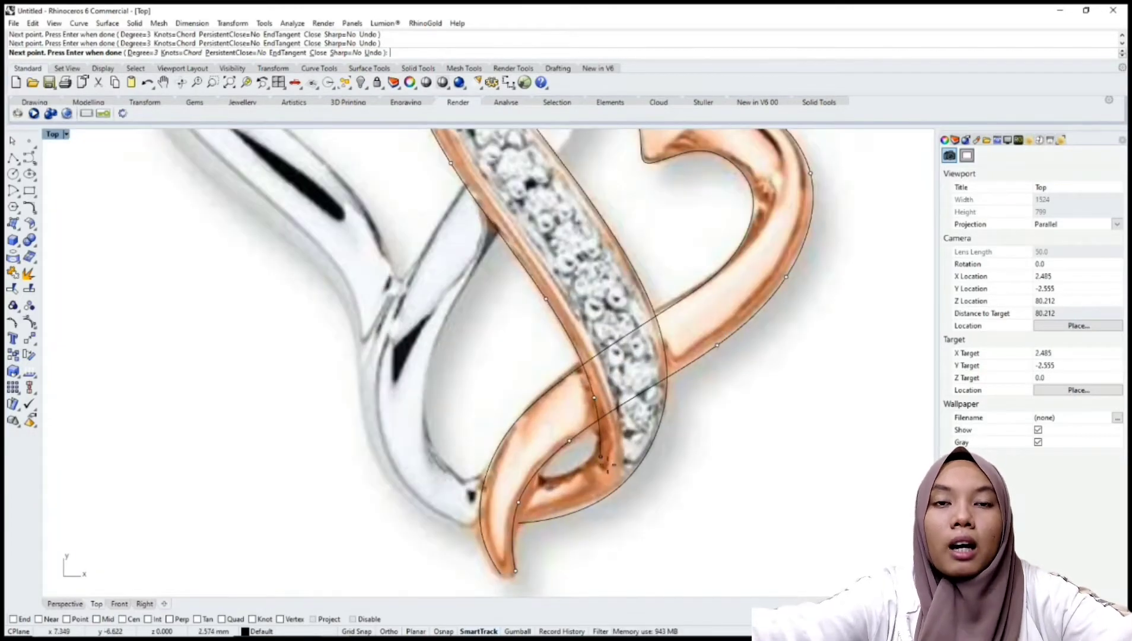
key("Return")
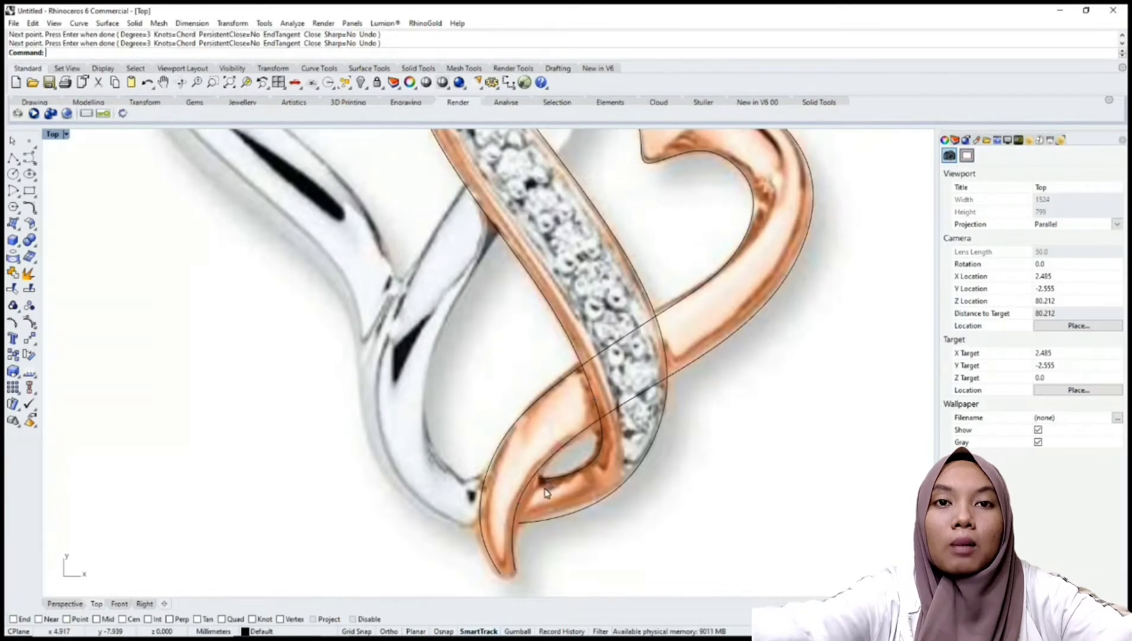
Start an interpolated curve at the silver ribbon's bottom end and trace its lower outer edge, postponing the system restart by an hour
scroll(514, 493, "down", 5)
scroll(522, 507, "up", 4)
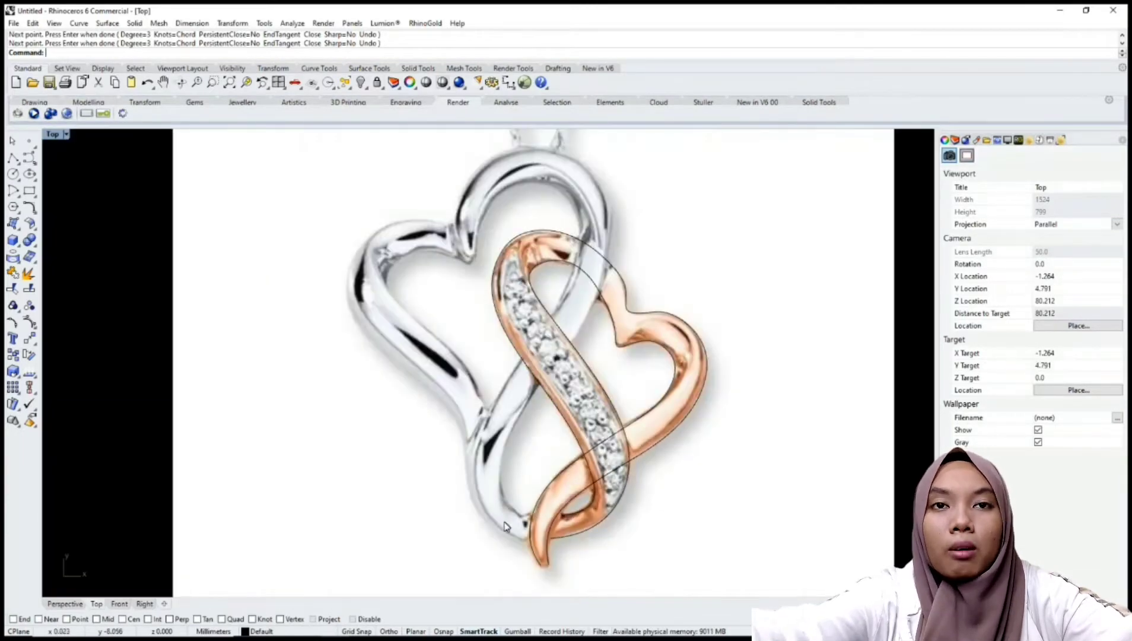
scroll(504, 527, "up", 1)
key("Return")
scroll(510, 528, "up", 3)
left_click(512, 545)
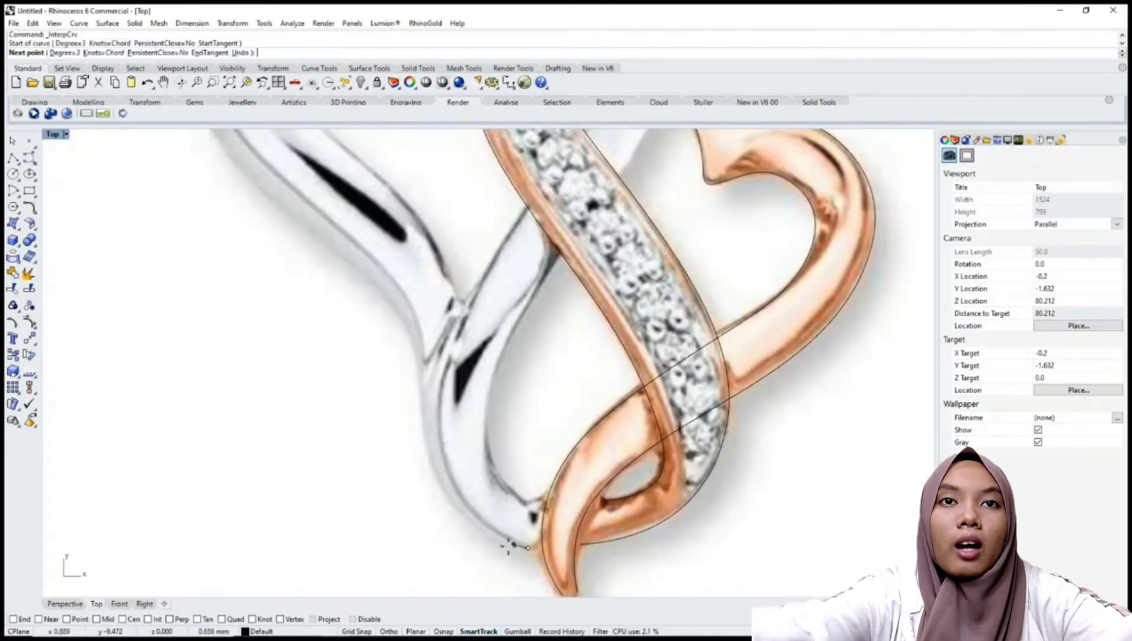
left_click(484, 527)
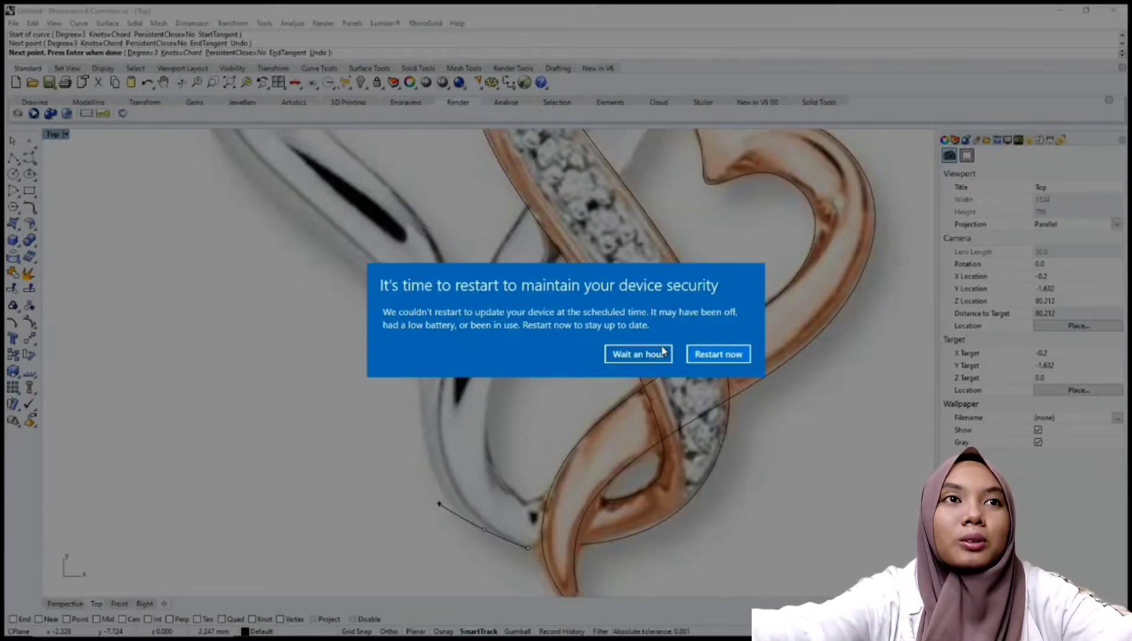
left_click(663, 352)
left_click(454, 507)
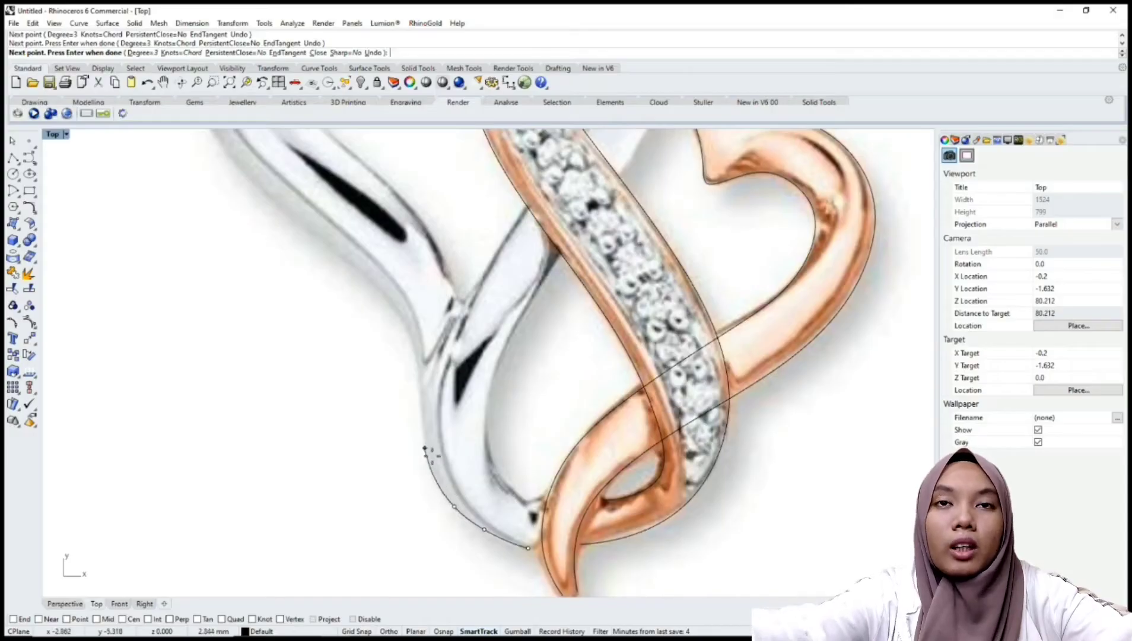
left_click(424, 449)
Continue the silver curve up the ribbon, across the diamond band, and into the inner edge of the upper lobe
scroll(425, 449, "down", 3)
scroll(497, 423, "up", 2)
left_click(490, 417)
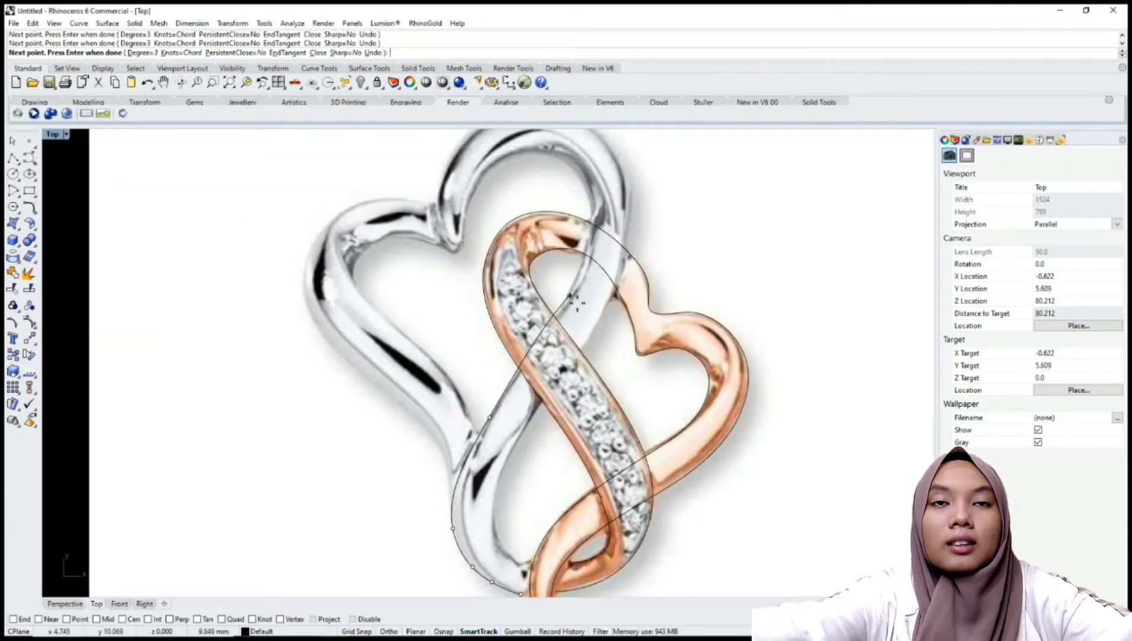
left_click(569, 295)
right_click_drag(569, 295, 562, 442)
left_click(588, 357)
scroll(576, 324, "up", 6)
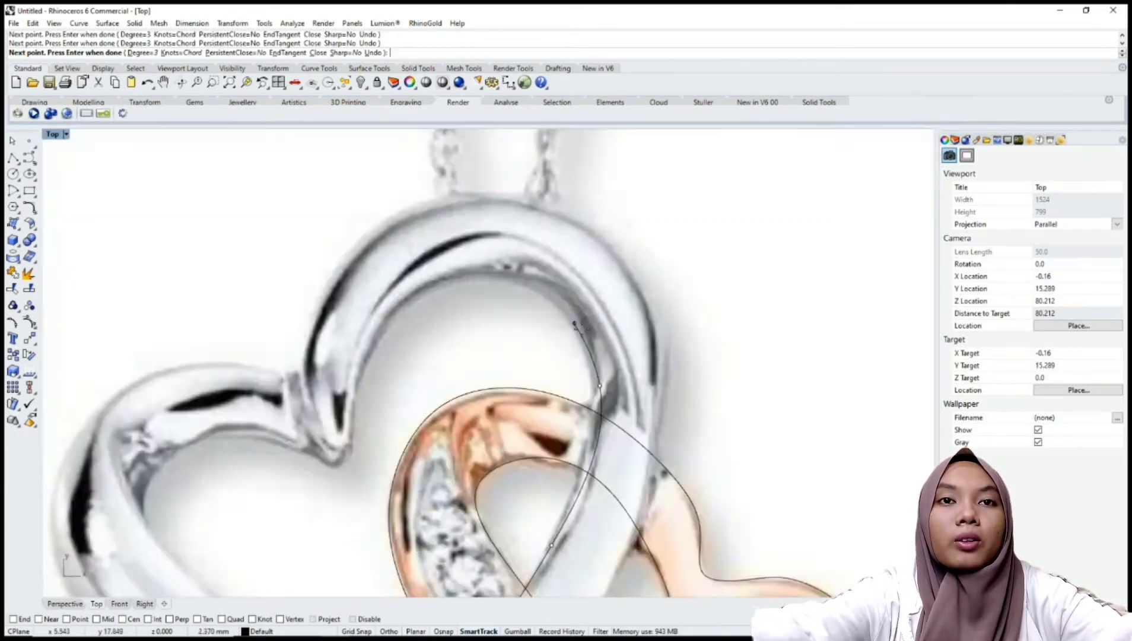
left_click(563, 300)
left_click(469, 275)
Trace the upper silver lobe's inner edge down its left side to the pointed notch between the two lobes
right_click_drag(492, 276, 553, 255)
scroll(553, 255, "up", 2)
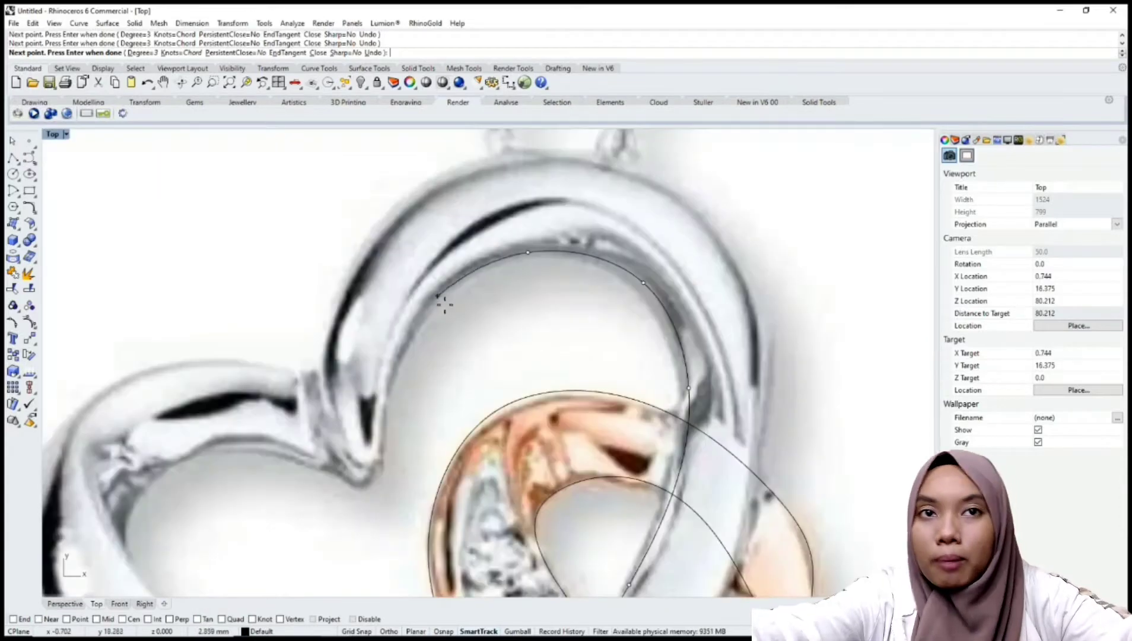
left_click(438, 304)
left_click(396, 382)
right_click_drag(397, 381, 434, 332)
scroll(434, 333, "up", 2)
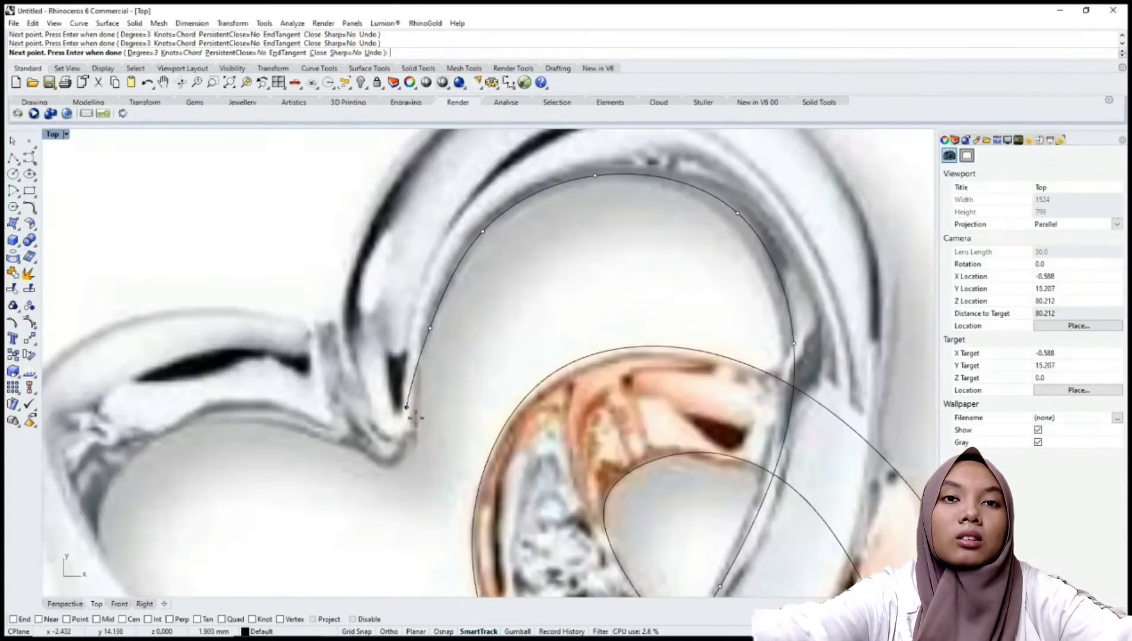
left_click(412, 411)
left_click(414, 449)
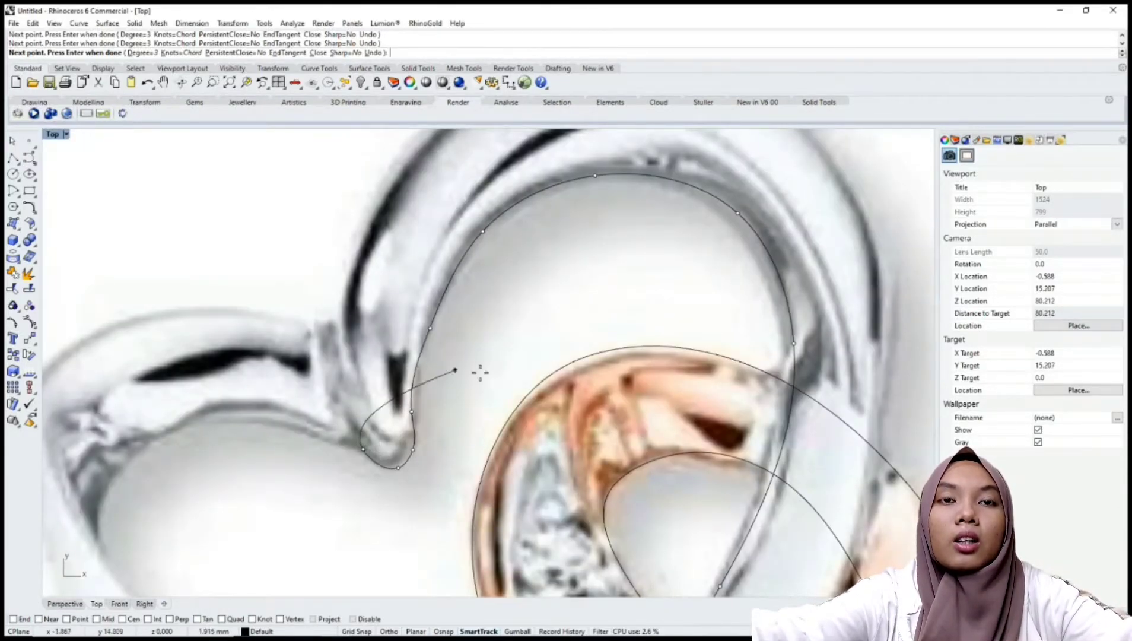
Continue the silver curve from the notch along the left lobe's upper inner edge and around its far side
scroll(480, 372, "down", 3)
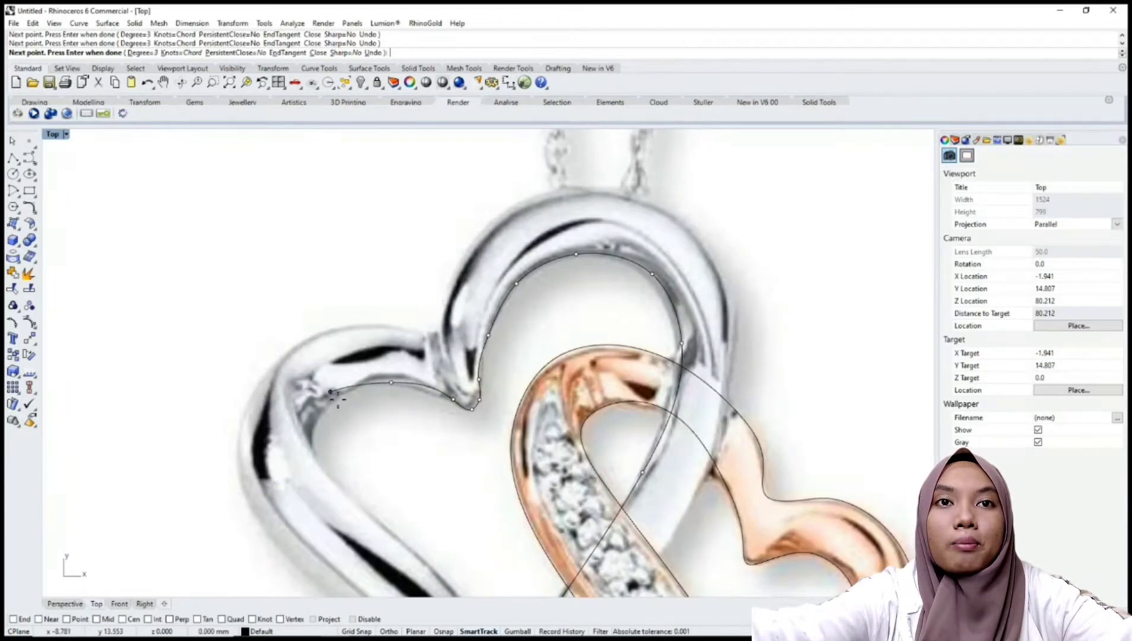
scroll(336, 396, "down", 8)
right_click_drag(336, 397, 374, 289)
scroll(410, 312, "up", 10)
left_click(398, 347)
Trace the left silver lobe's inner edge diagonally down to where the ribbons cross, and finish the curve
scroll(399, 344, "down", 8)
scroll(374, 289, "up", 6)
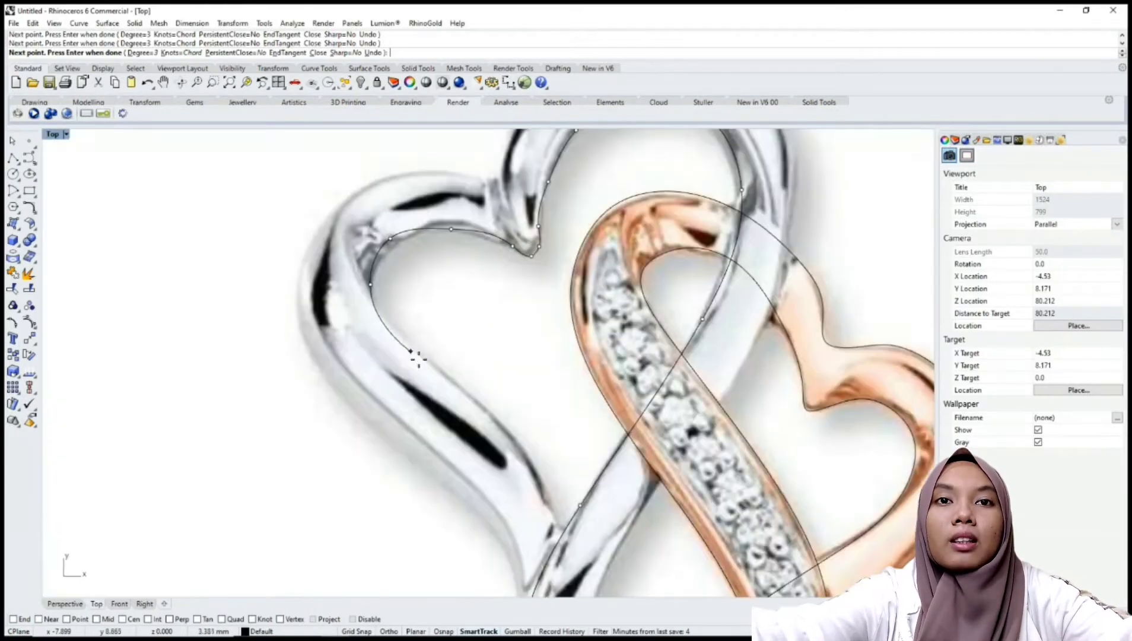
left_click(411, 344)
scroll(418, 350, "down", 8)
scroll(464, 356, "up", 6)
left_click(475, 366)
scroll(506, 416, "up", 6)
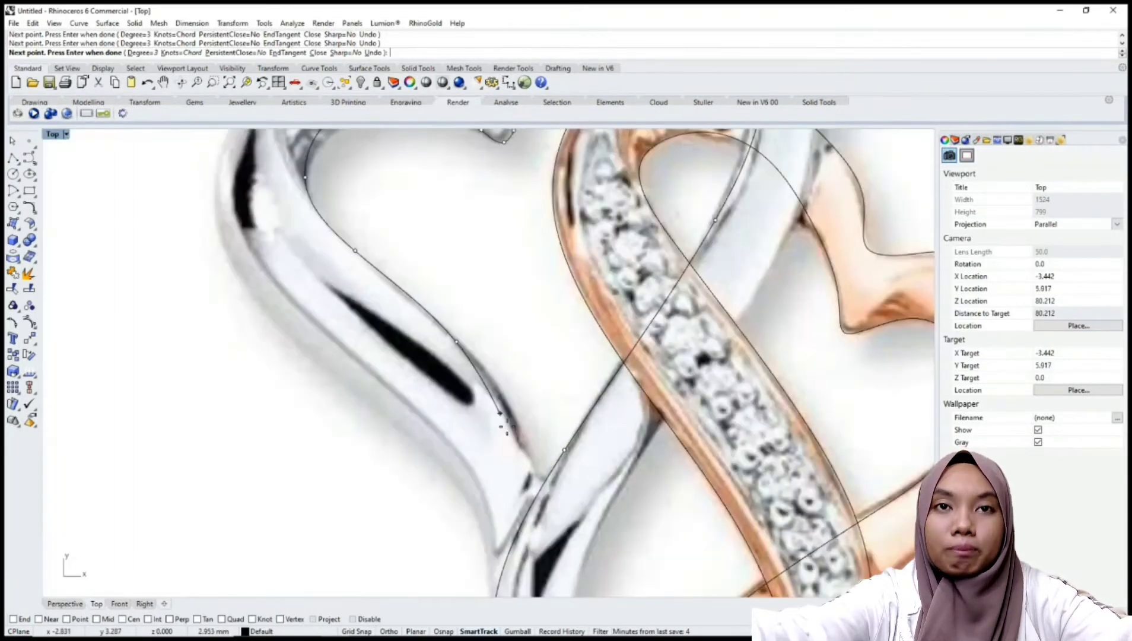
left_click(538, 496)
key("Return")
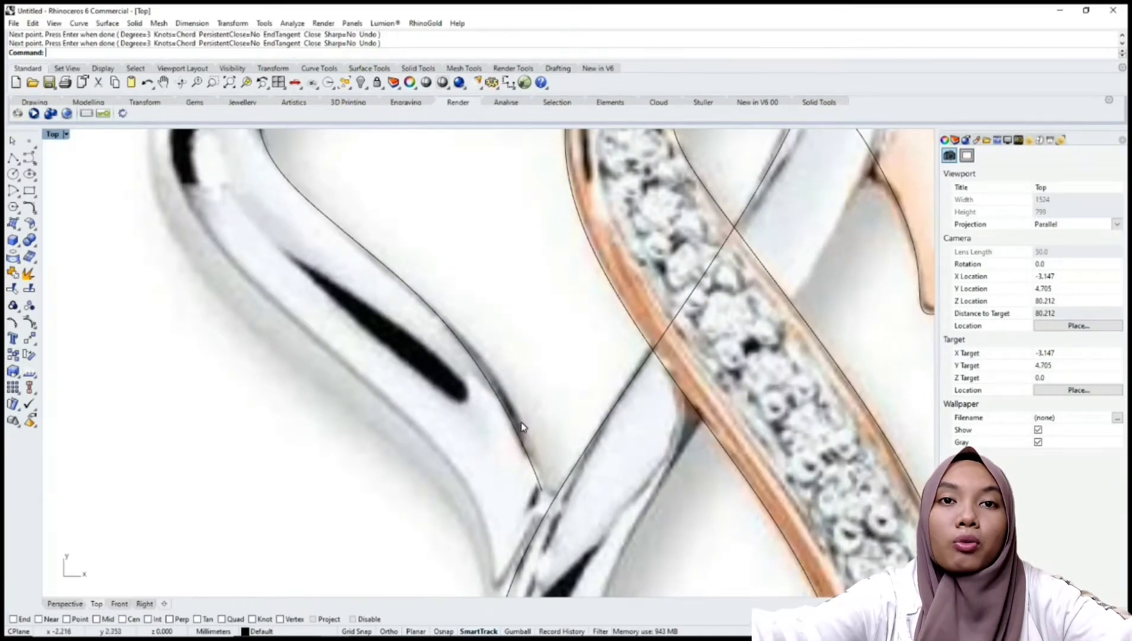
Start a new interpolated curve at the silver heart's lower outer junction and trace up the left lobe's lower outer edge
scroll(521, 421, "down", 9)
scroll(511, 455, "up", 5)
scroll(513, 458, "up", 3)
key("Return")
left_click(502, 517)
left_click(496, 448)
scroll(497, 448, "down", 3)
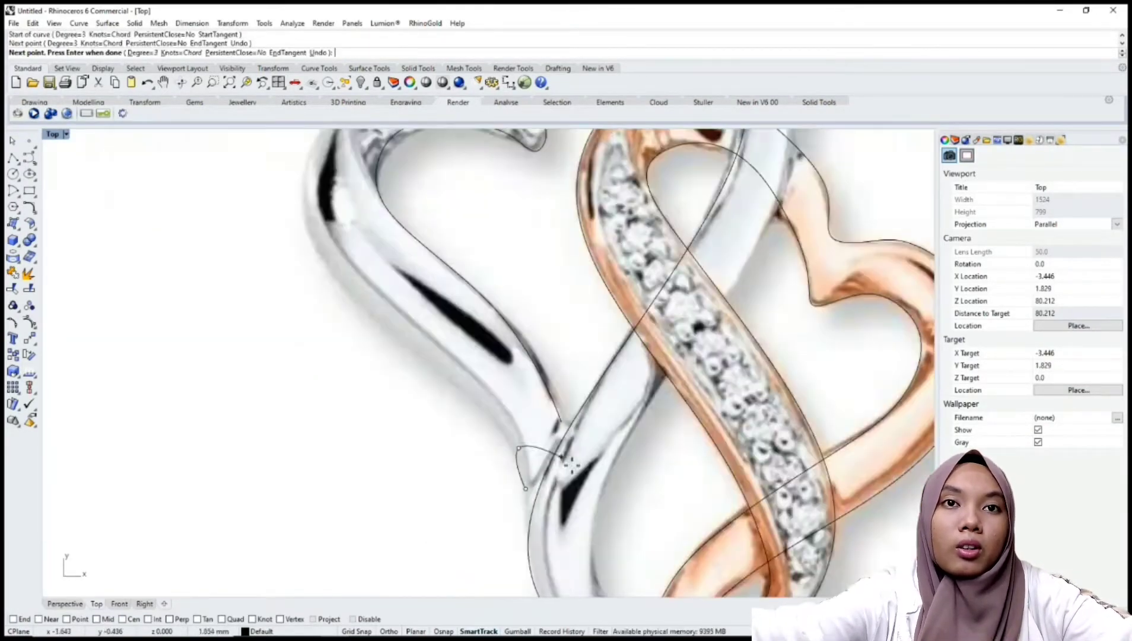
left_click(473, 399)
scroll(473, 399, "down", 3)
left_click(451, 409)
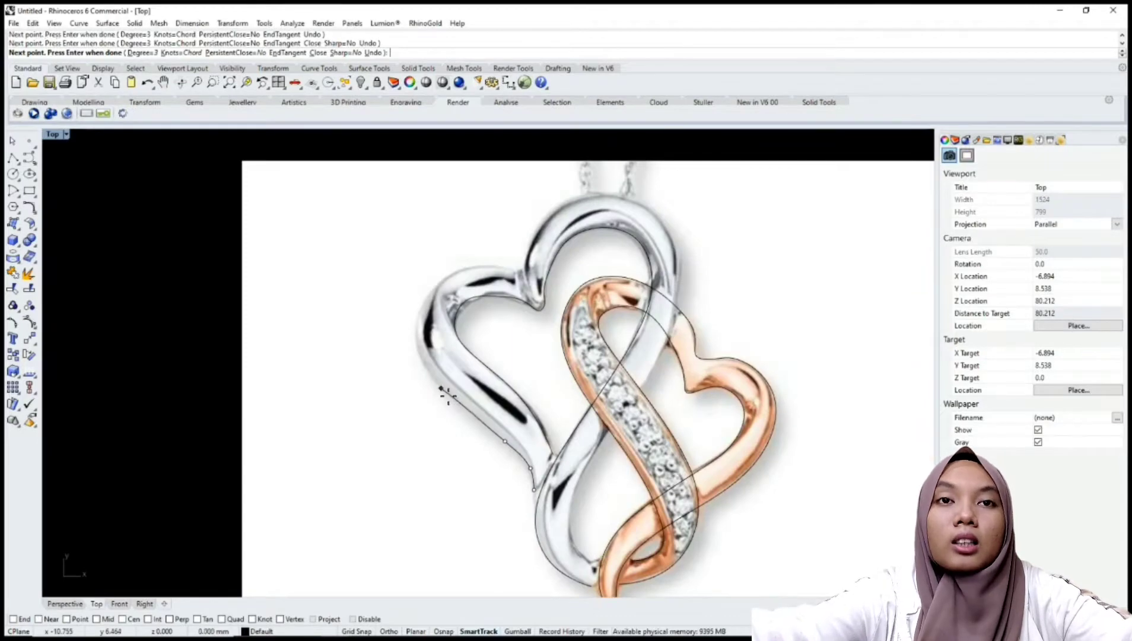
Continue the outer silver curve around the left lobe and over its top to the outer notch between the lobes
scroll(445, 404, "up", 3)
left_click(414, 343)
left_click(445, 242)
scroll(445, 242, "down", 3)
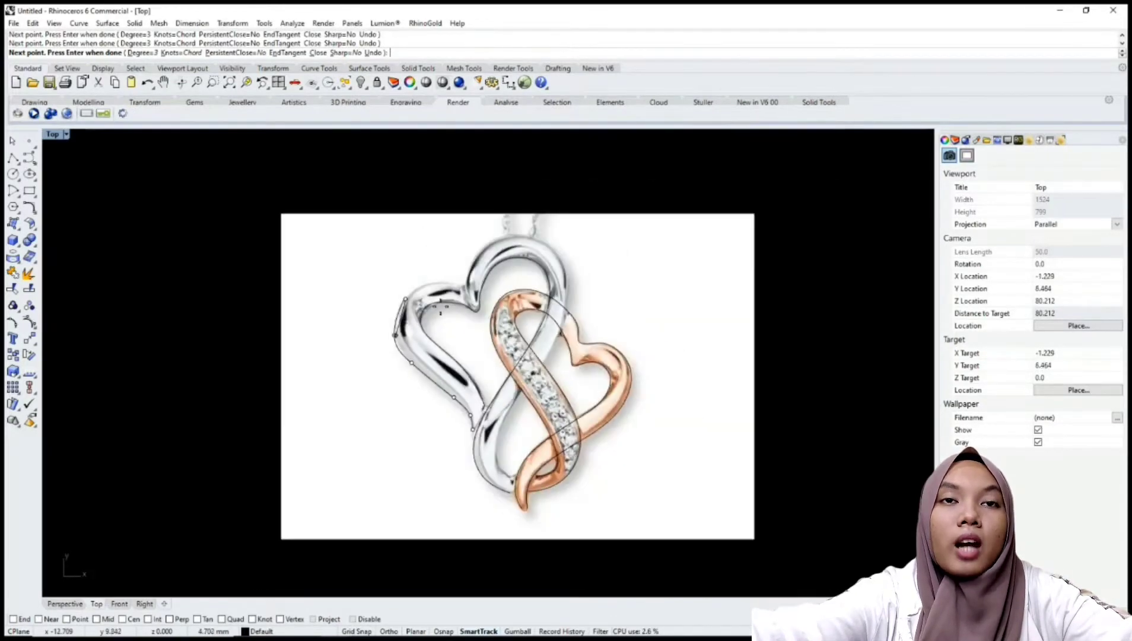
scroll(422, 320, "up", 2)
scroll(423, 321, "up", 3)
left_click(399, 326)
left_click(455, 335)
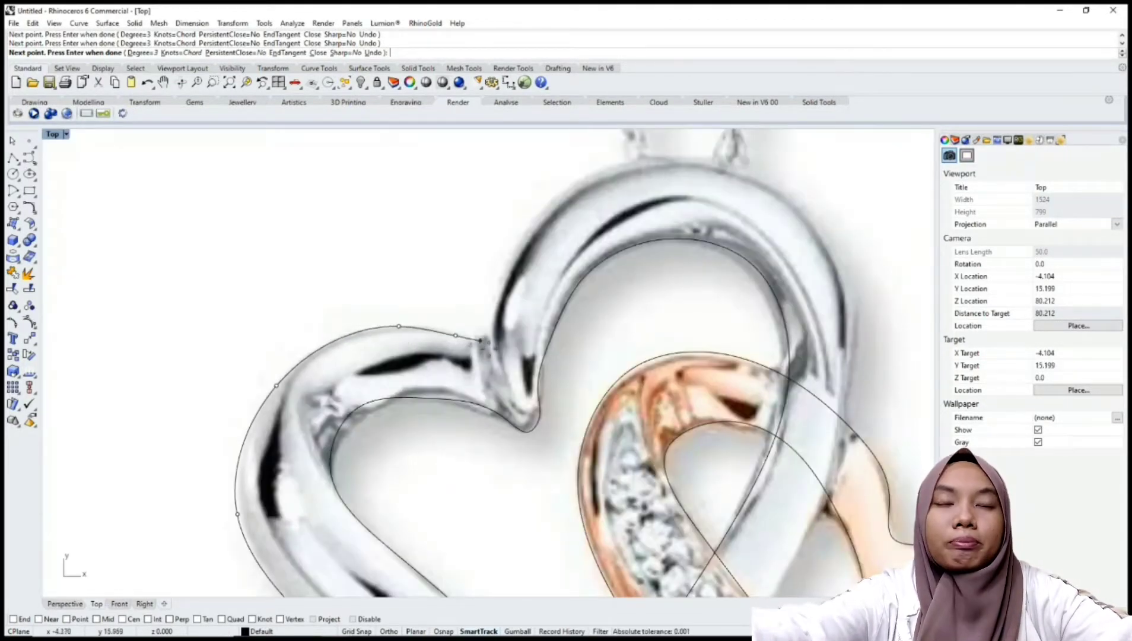
left_click(481, 335)
Trace the outer edge of the upper silver lobe from the notch over the top and onto its right side
left_click(491, 289)
left_click(586, 174)
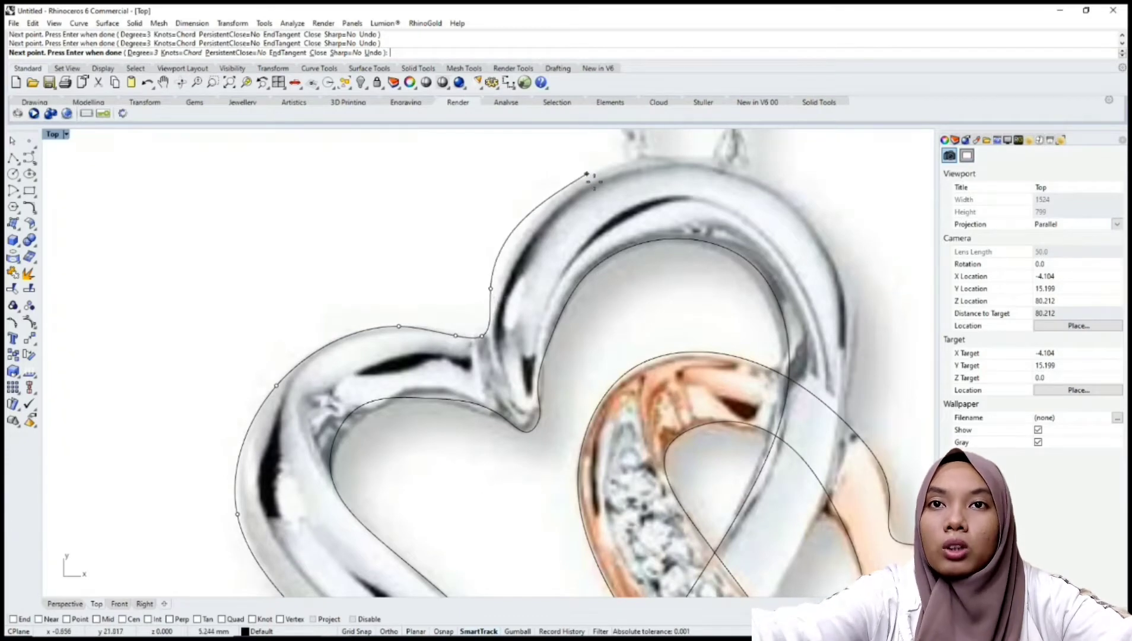
left_click(755, 171)
scroll(757, 178, "down", 8)
scroll(772, 210, "up", 8)
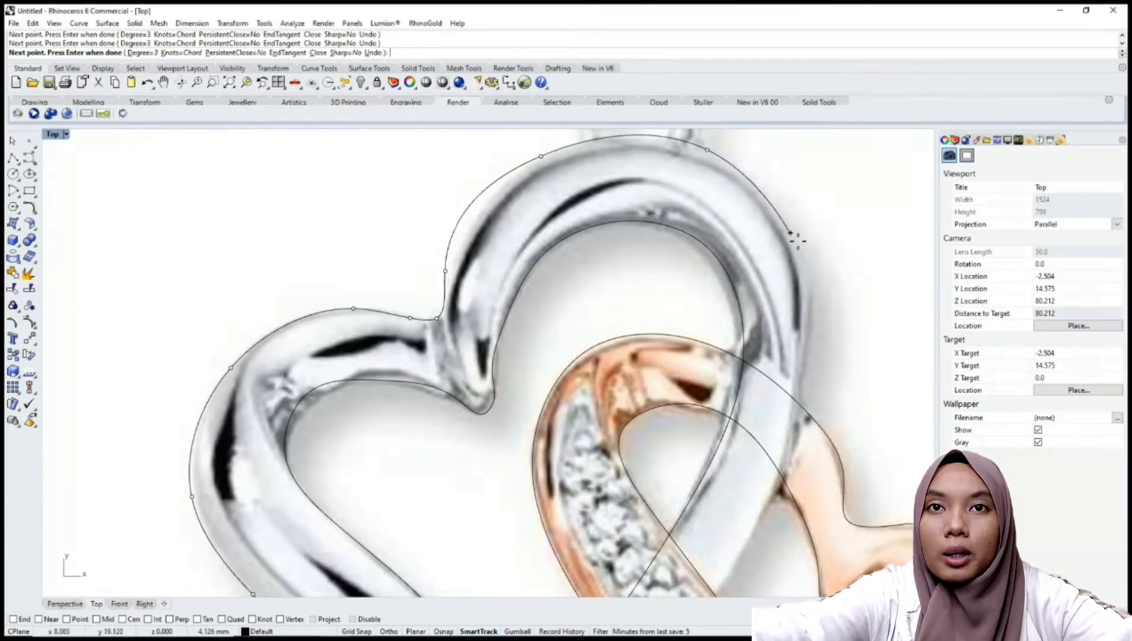
left_click(790, 229)
Continue the outer silver curve down the right side, across the diamond band, to the lower loop's inner edge
scroll(777, 243, "down", 8)
scroll(771, 261, "up", 3)
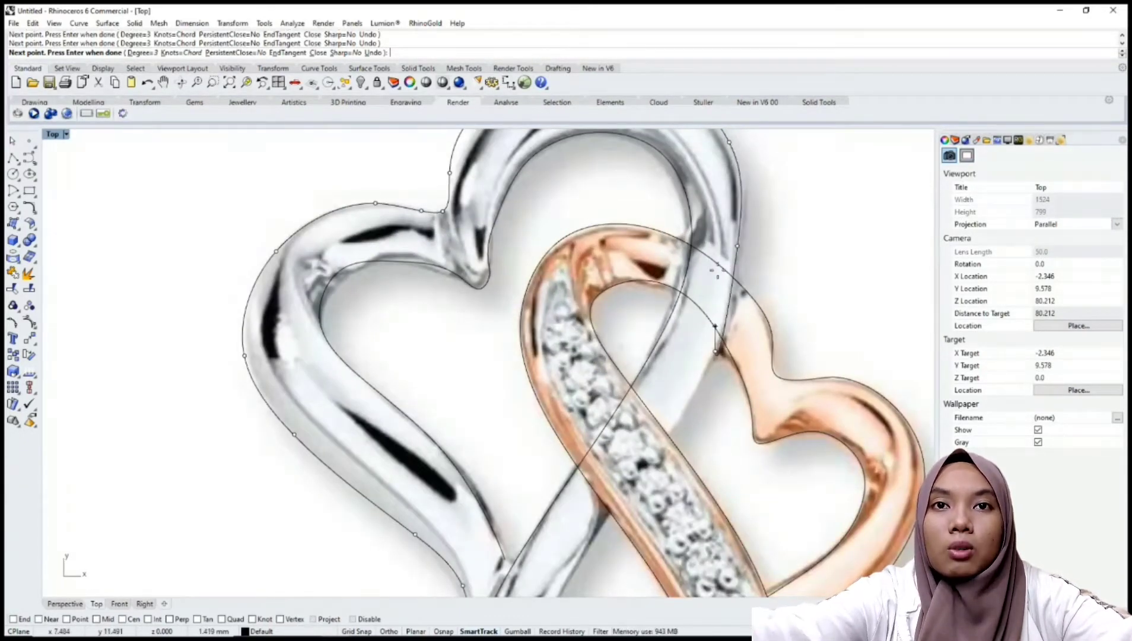
scroll(706, 350, "up", 2)
left_click(709, 233)
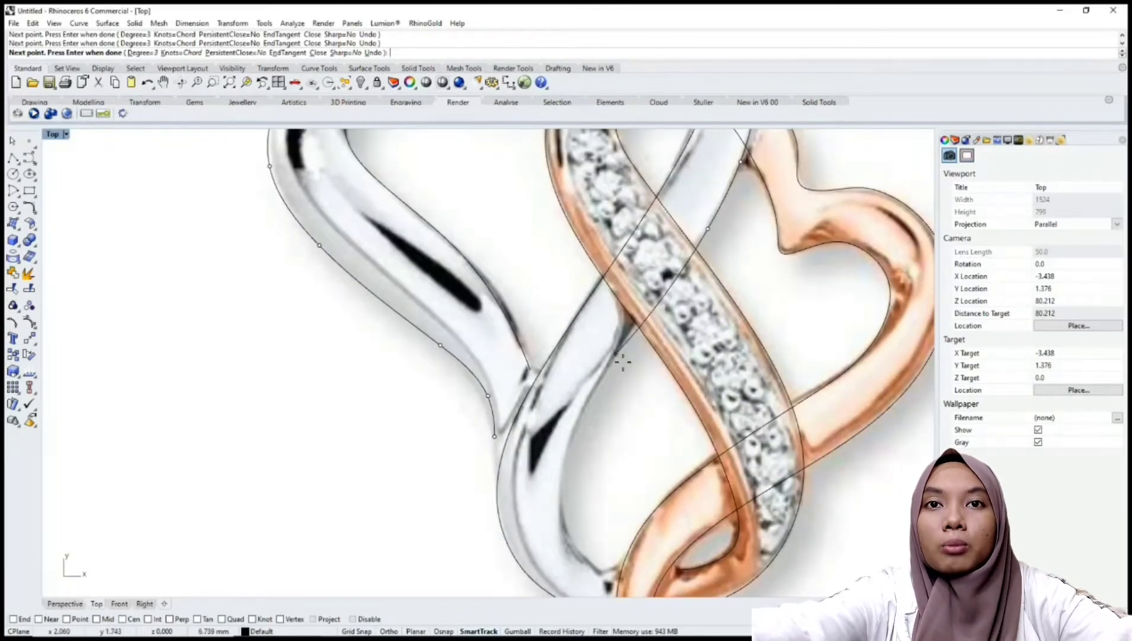
scroll(617, 356, "down", 2)
scroll(633, 257, "down", 6)
scroll(592, 392, "up", 8)
left_click(610, 281)
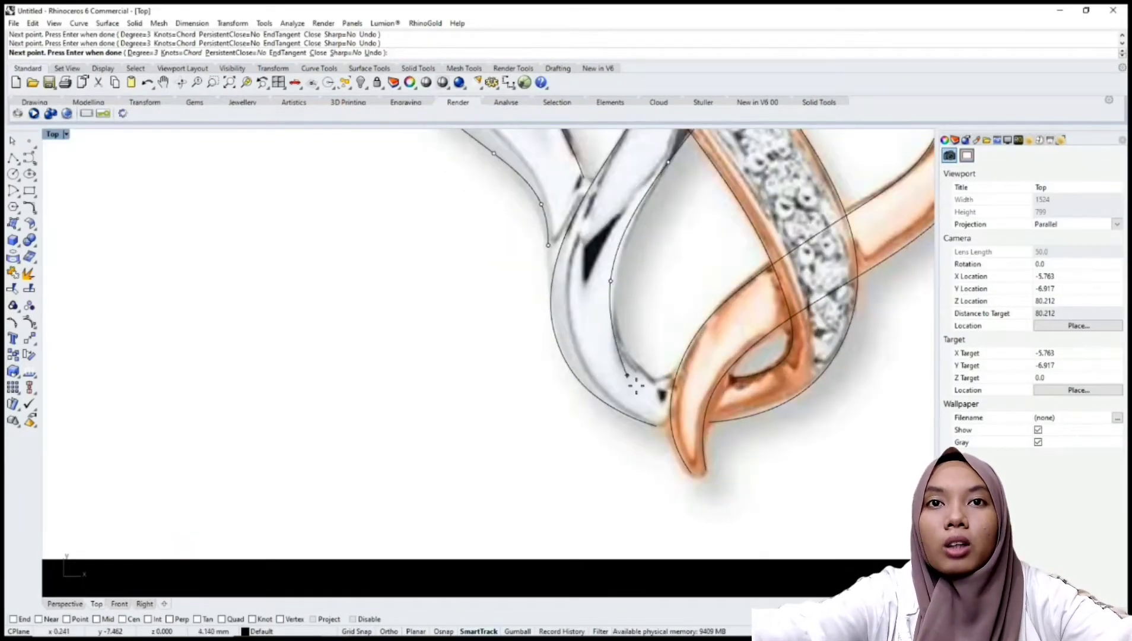
Trace the silver lower loop's inner bend to its end at the rose-gold tail, and finish the curve
left_click(626, 356)
scroll(659, 381, "up", 4)
left_click(651, 380)
left_click(671, 379)
right_click(671, 378)
Show the layer list and hide the reference image surface behind the traced pendant curves
scroll(670, 378, "down", 10)
right_click_drag(697, 228, 614, 314)
right_click_drag(663, 244, 605, 281)
left_click(953, 141)
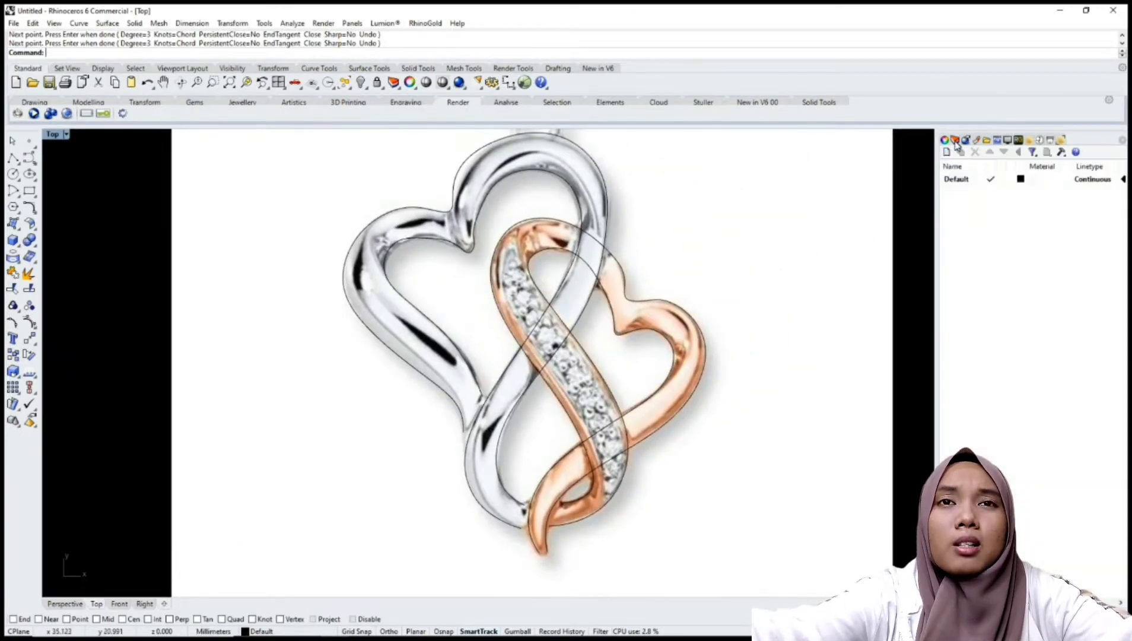
left_click(854, 263)
right_click_drag(855, 262, 737, 284)
type("Hide")
key("Return")
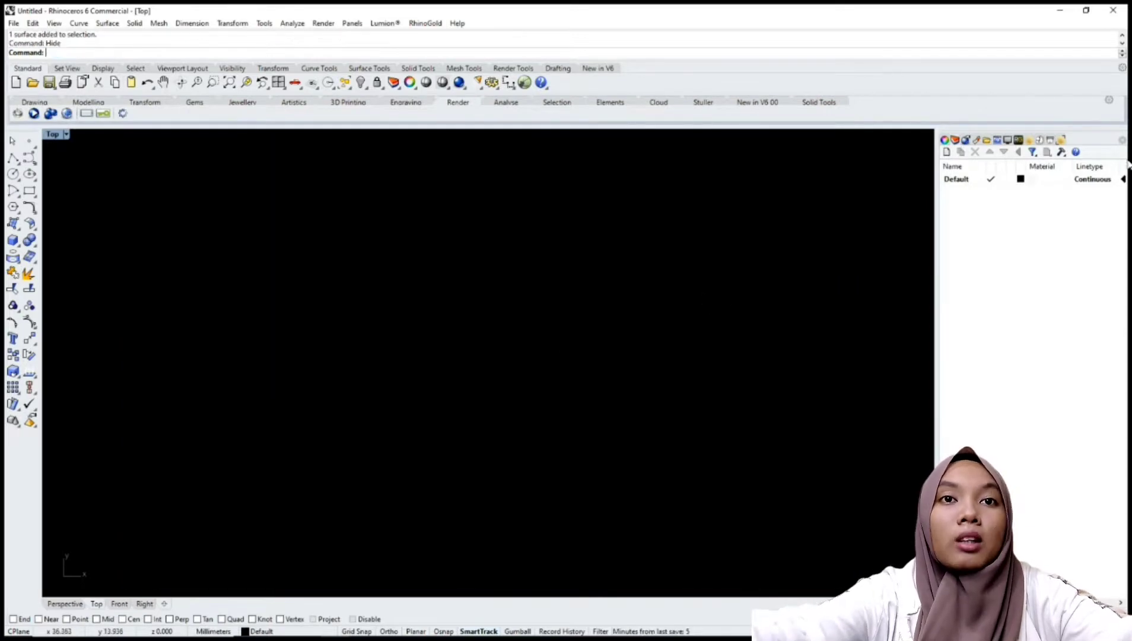
Set the Default layer's colour to Green
left_click(1020, 180)
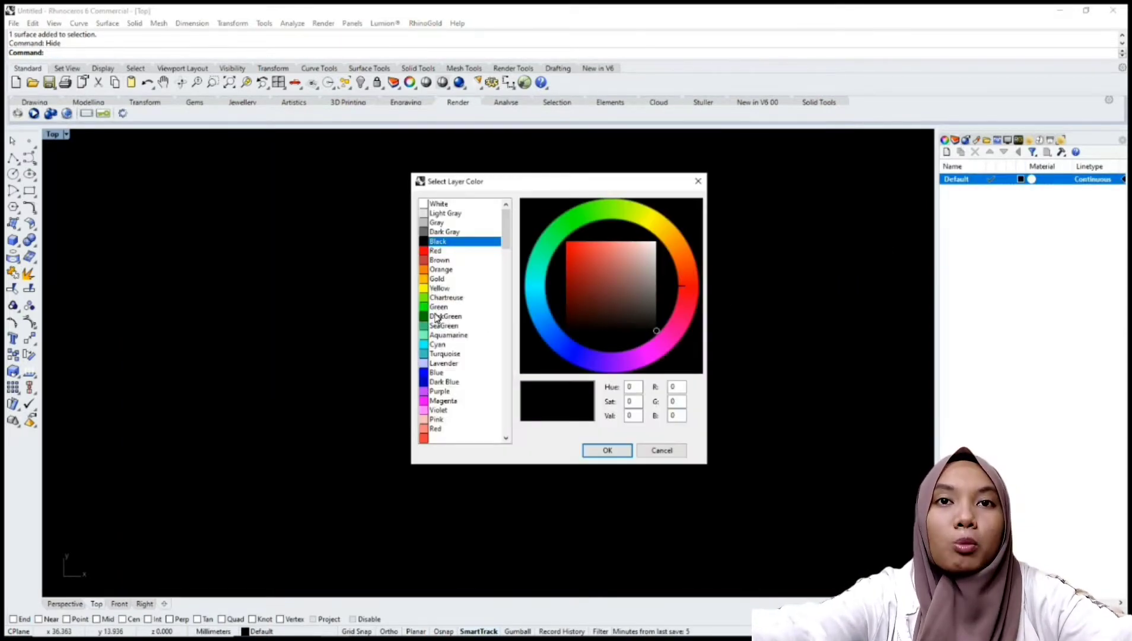
double_click(436, 306)
type("V7")
key("Return")
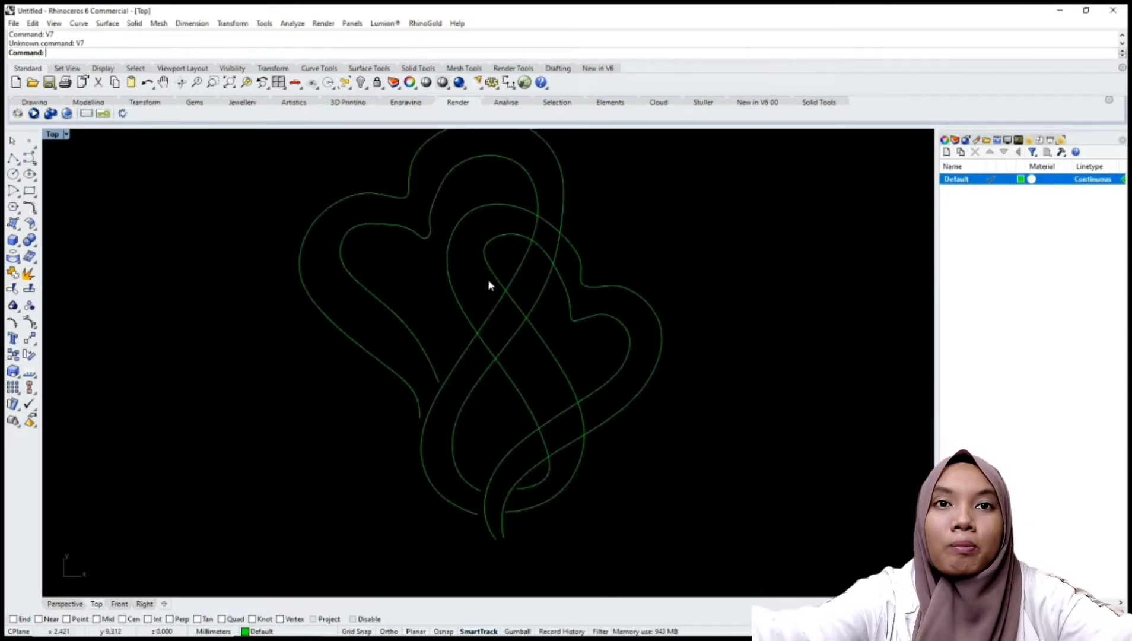
Select the rose-gold curve that follows the right heart's outer edge, and view its control points closely in perspective
right_click_drag(488, 278, 514, 280)
left_click(552, 380)
right_click_drag(547, 366, 540, 355)
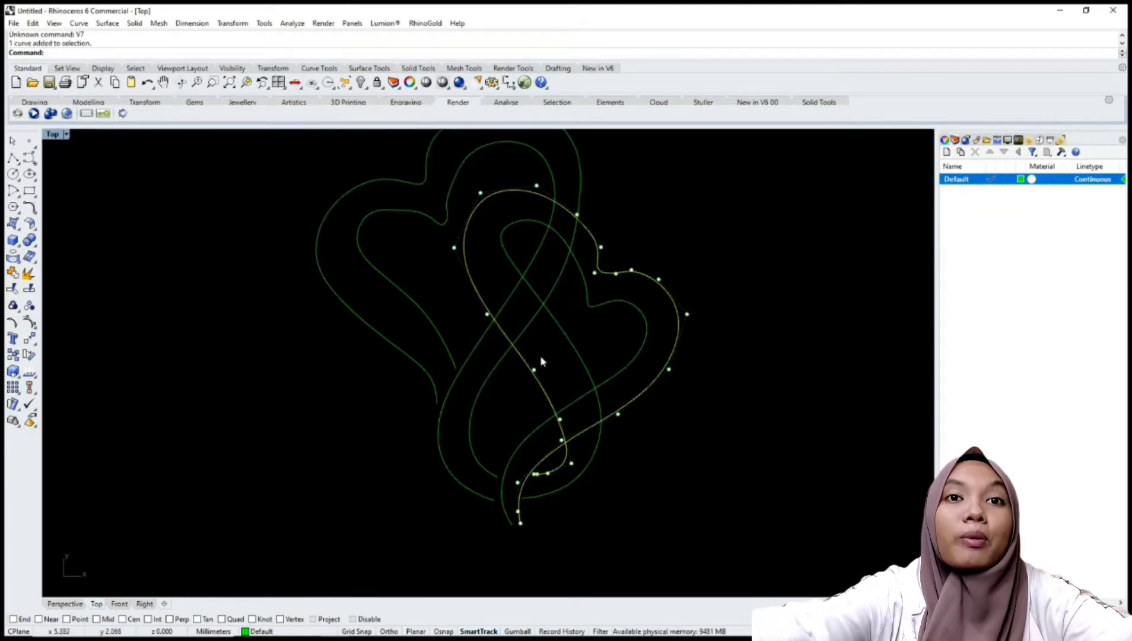
left_click(64, 601)
right_click_drag(249, 475, 520, 372)
scroll(520, 373, "up", 11)
right_click_drag(497, 435, 557, 428)
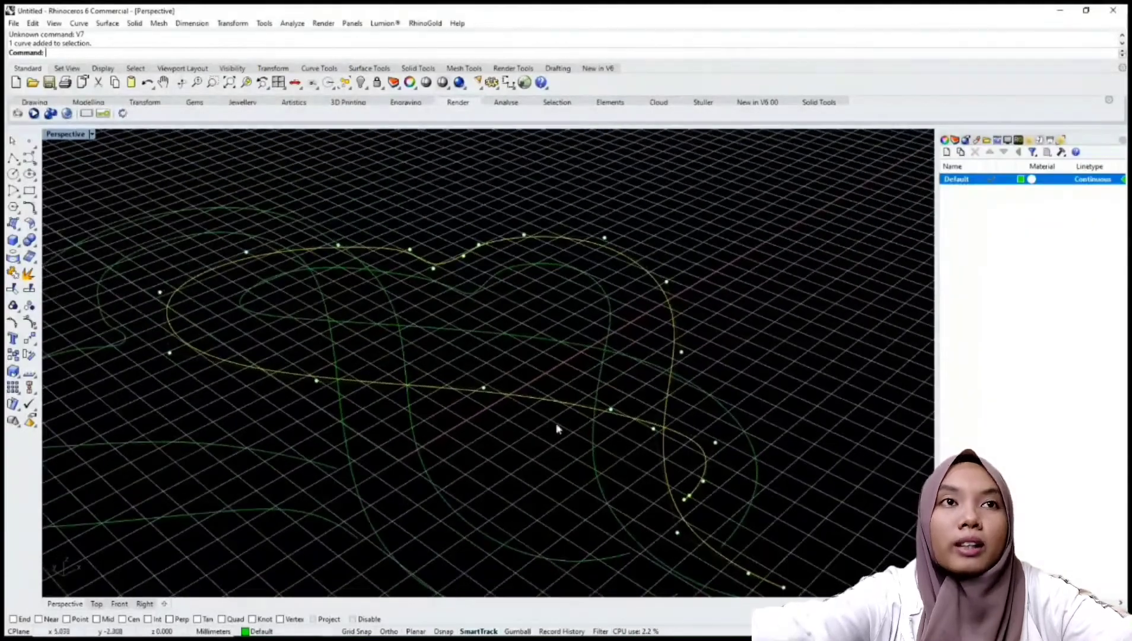
left_click_drag(555, 427, 636, 381)
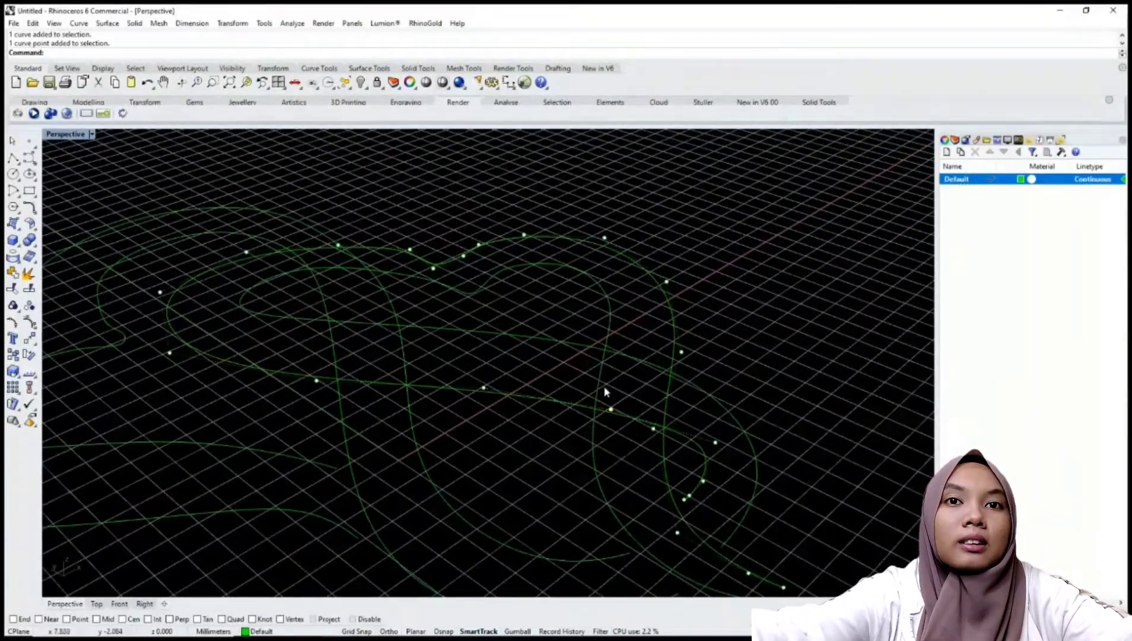
left_click(584, 347)
left_click_drag(556, 450, 612, 398)
left_click(557, 401)
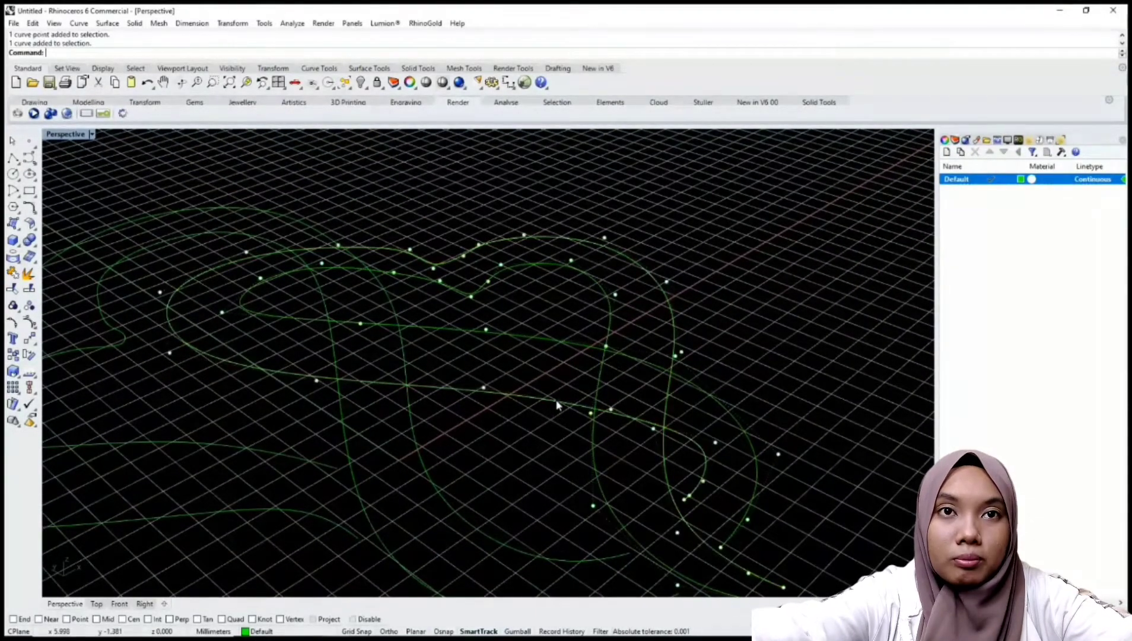
mouse_move(564, 404)
right_mouse_down()
mouse_move(564, 361)
mouse_move(537, 314)
mouse_move(558, 400)
right_mouse_up()
left_click(564, 352)
key("Escape")
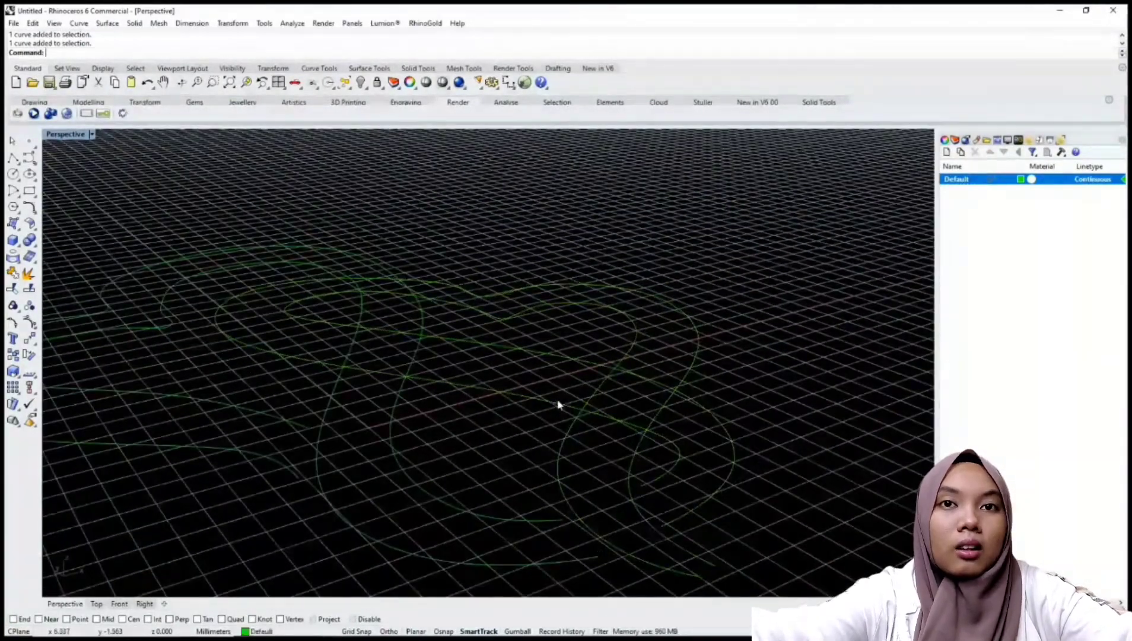
Select that rose-gold curve's control point on the diamond band just above the lower crossing, and turn on Gumball
left_click(558, 404)
left_click_drag(559, 386, 621, 422)
right_click_drag(634, 424, 621, 447)
left_click_drag(592, 414, 617, 452)
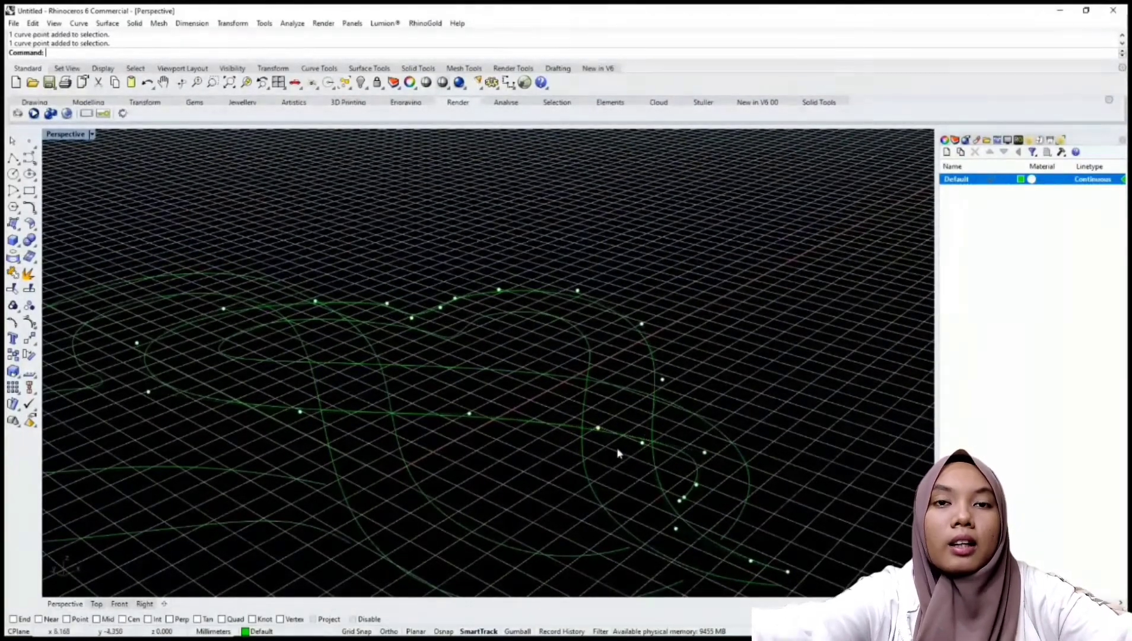
left_click(524, 630)
right_click_drag(559, 433, 557, 404)
Move the selected control point straight up by 3 mm in the front view with Ortho on
left_click(118, 603)
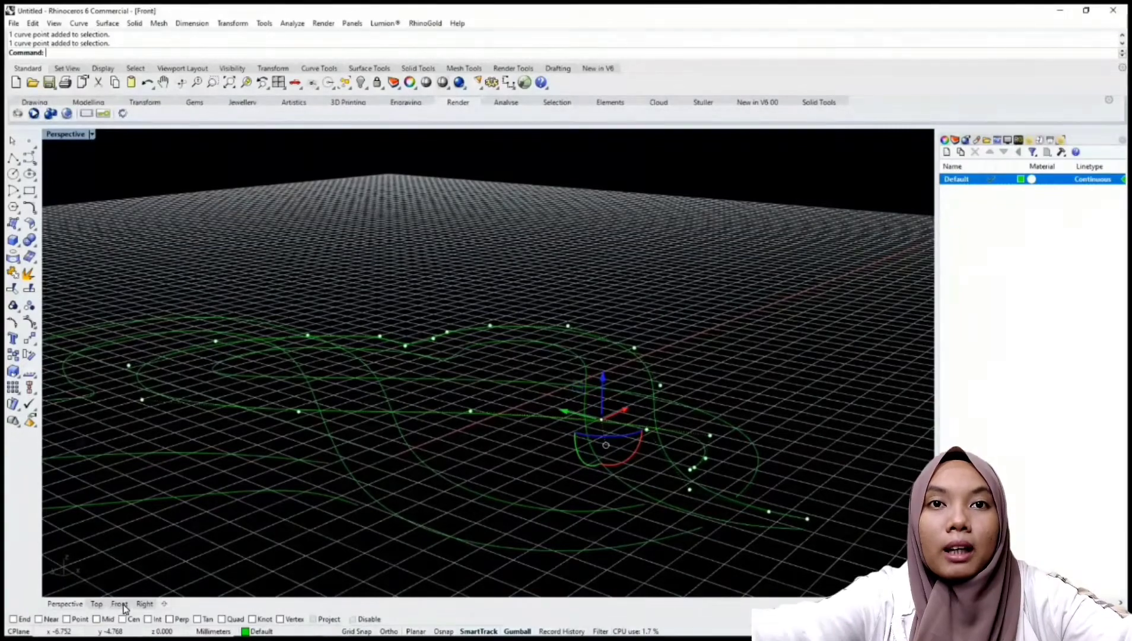
type("M")
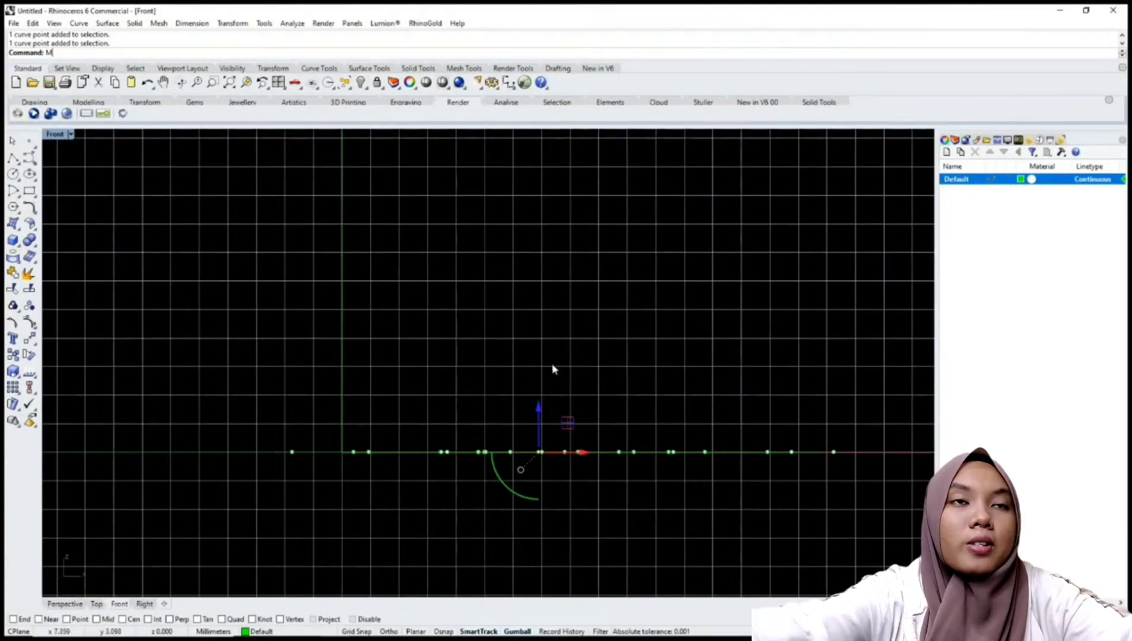
key("Return")
left_click(592, 394)
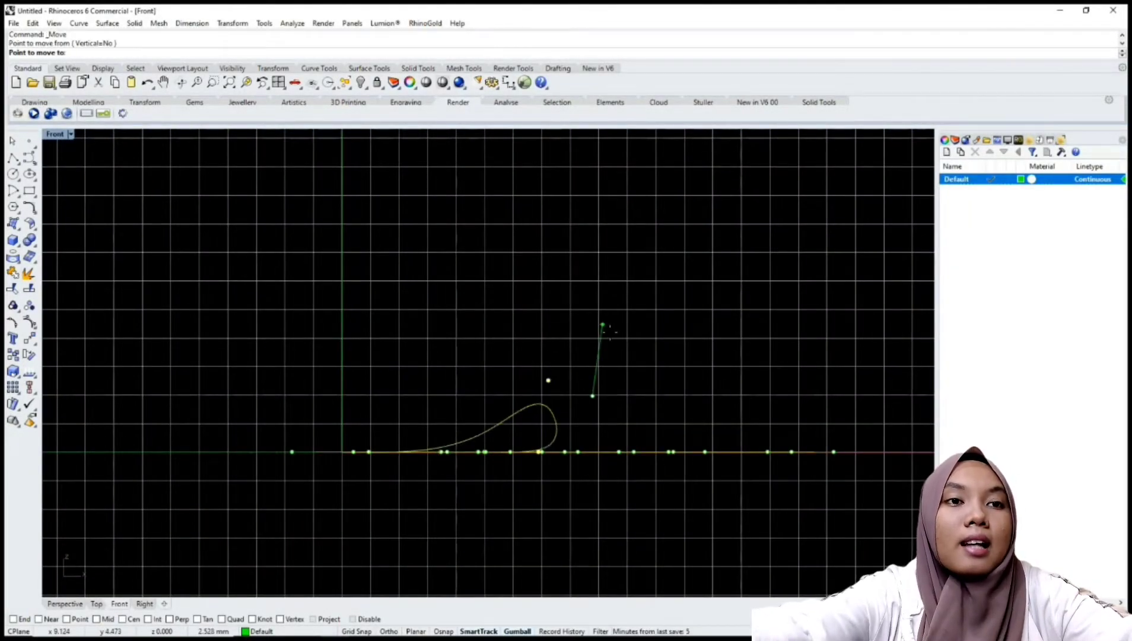
type("5")
key("Return")
key("F8")
type("3")
key("Return")
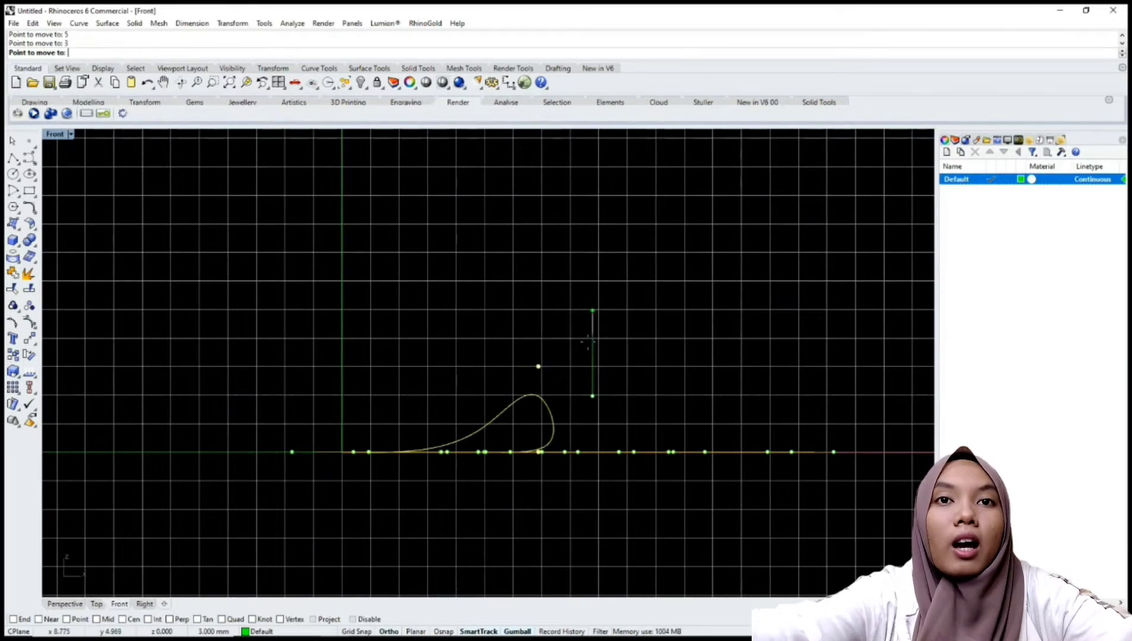
key("Escape")
type("V1")
key("Return")
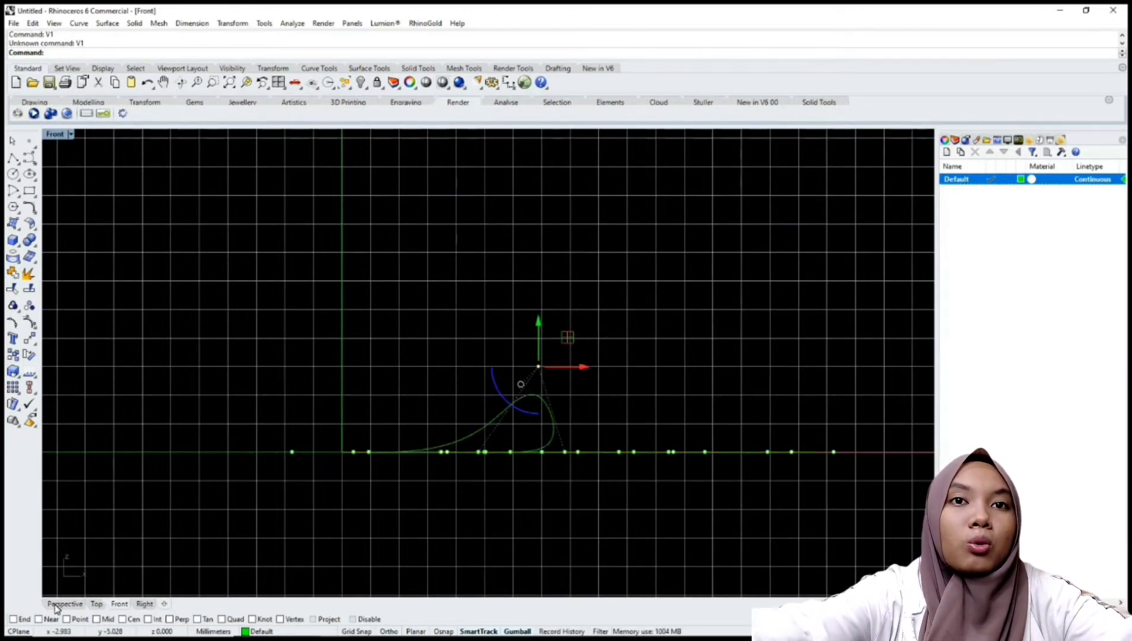
Raise the other rose-gold curve's control point, on the diamond band's outer edge at the lower crossing, by 3 mm in the front view
left_click(55, 604)
scroll(590, 323, "up", 6)
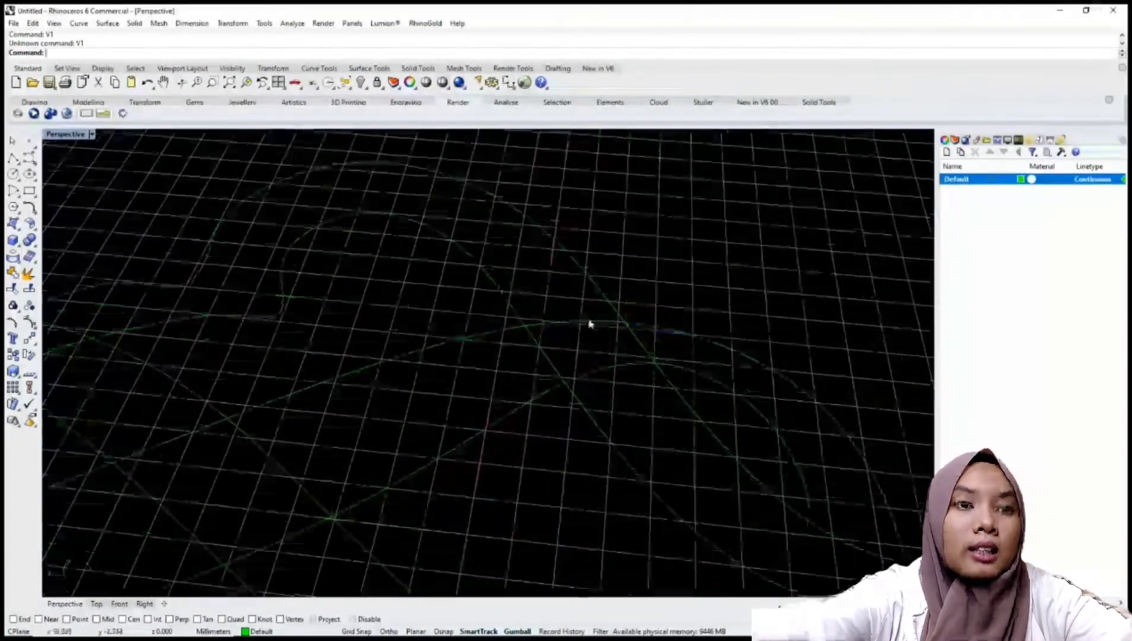
left_click(589, 322)
left_click_drag(584, 227, 633, 310)
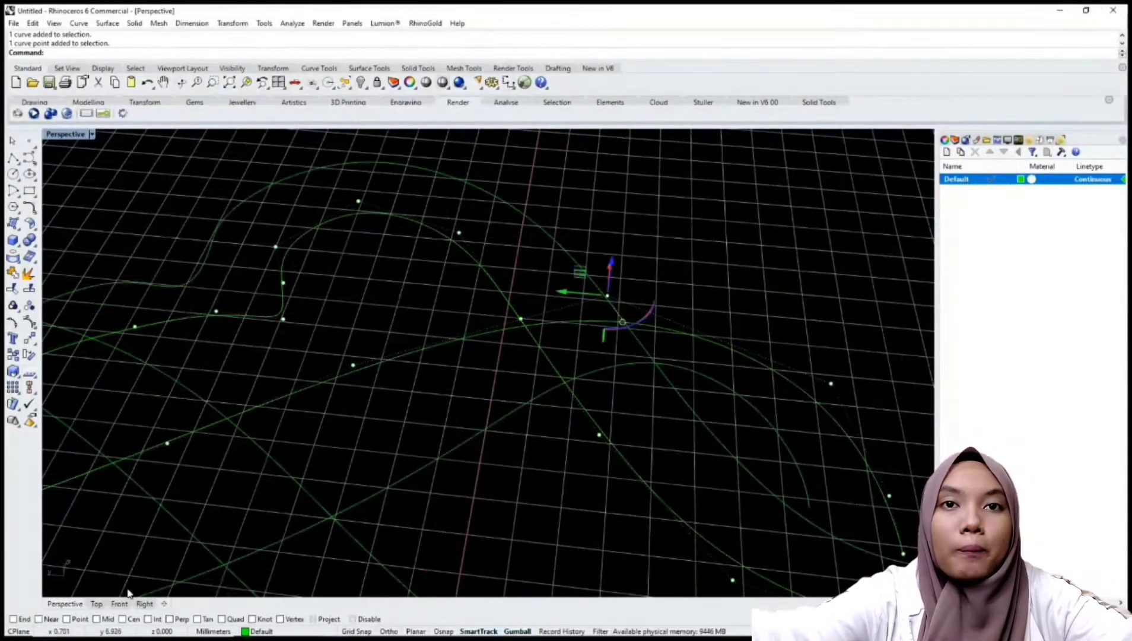
left_click(97, 604)
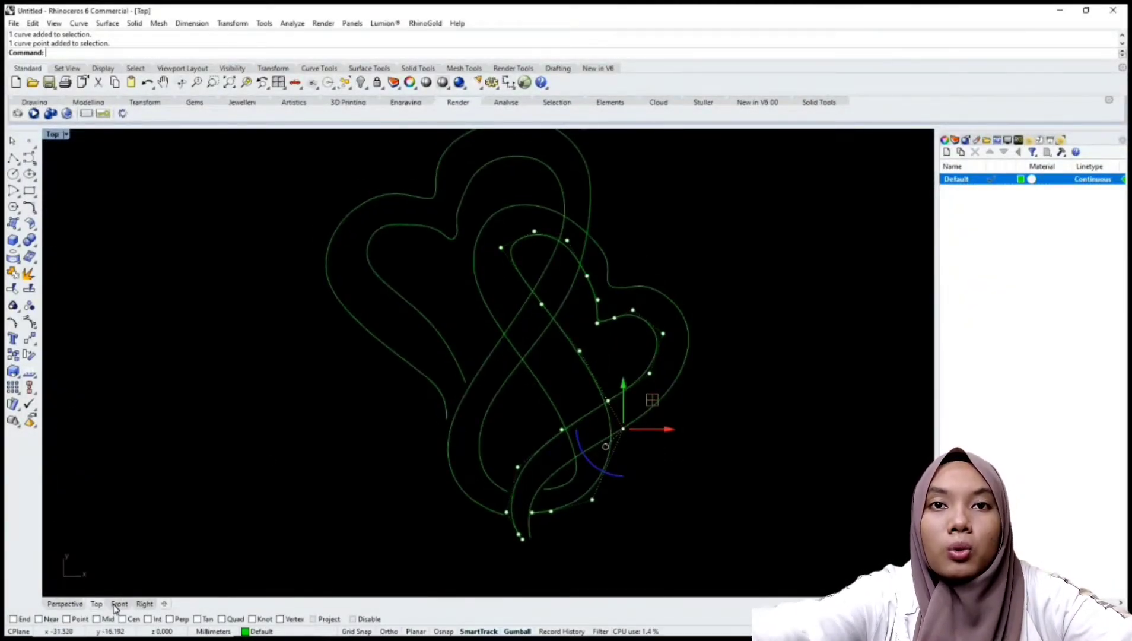
left_click(119, 604)
scroll(626, 429, "up", 3)
type("M")
key("Return")
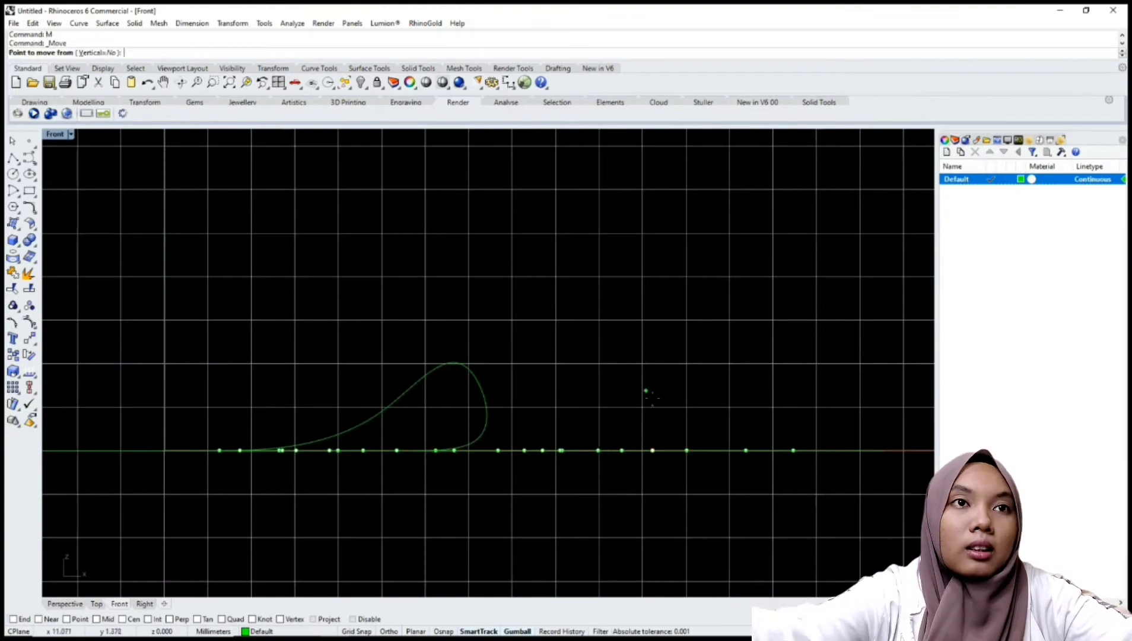
left_click(643, 391)
key("Return")
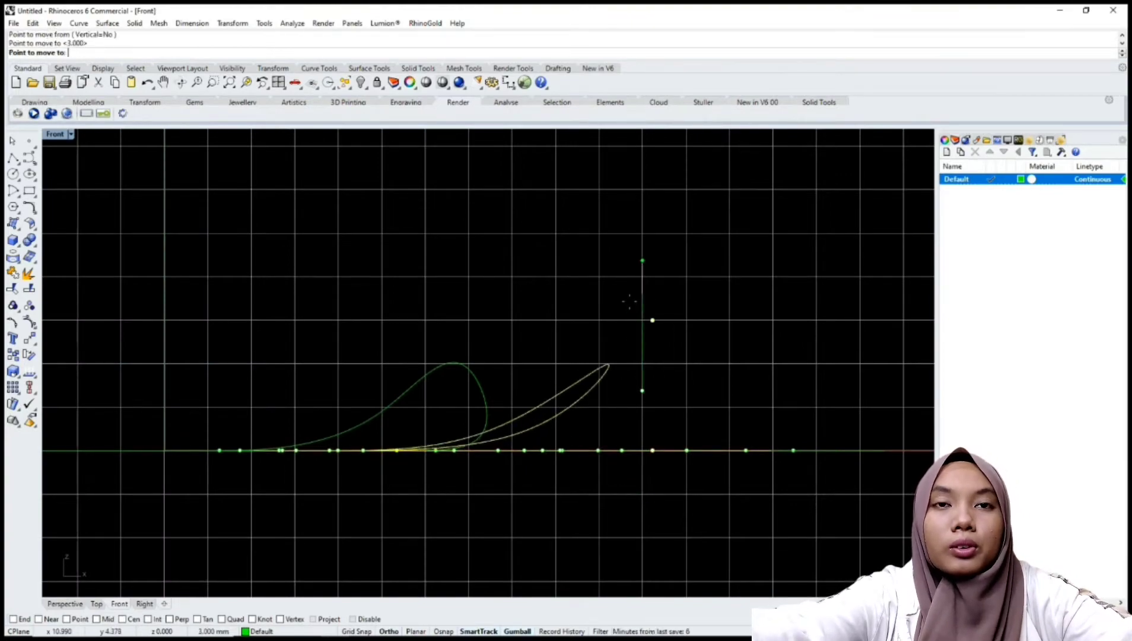
left_click(629, 301, "shift")
Deselect the raised point, then switch to pendant.3dm in Rhinoceros 7 and show it in perspective
left_click(80, 605)
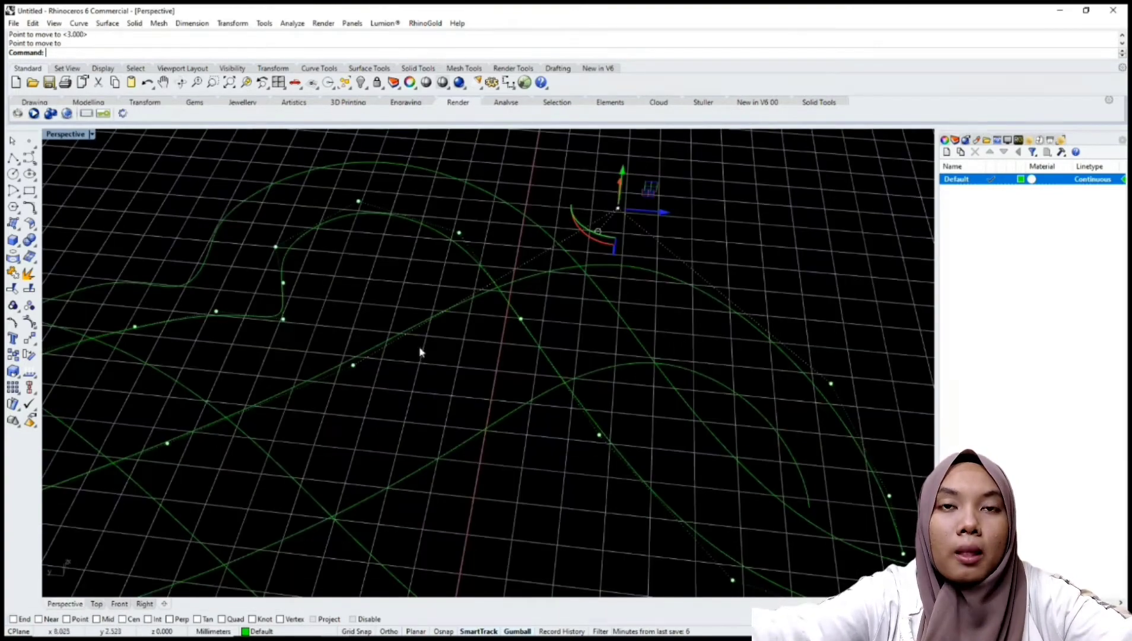
scroll(419, 351, "down", 6)
key("Escape")
key("Escape")
right_click_drag(694, 321, 574, 305)
left_click(306, 623)
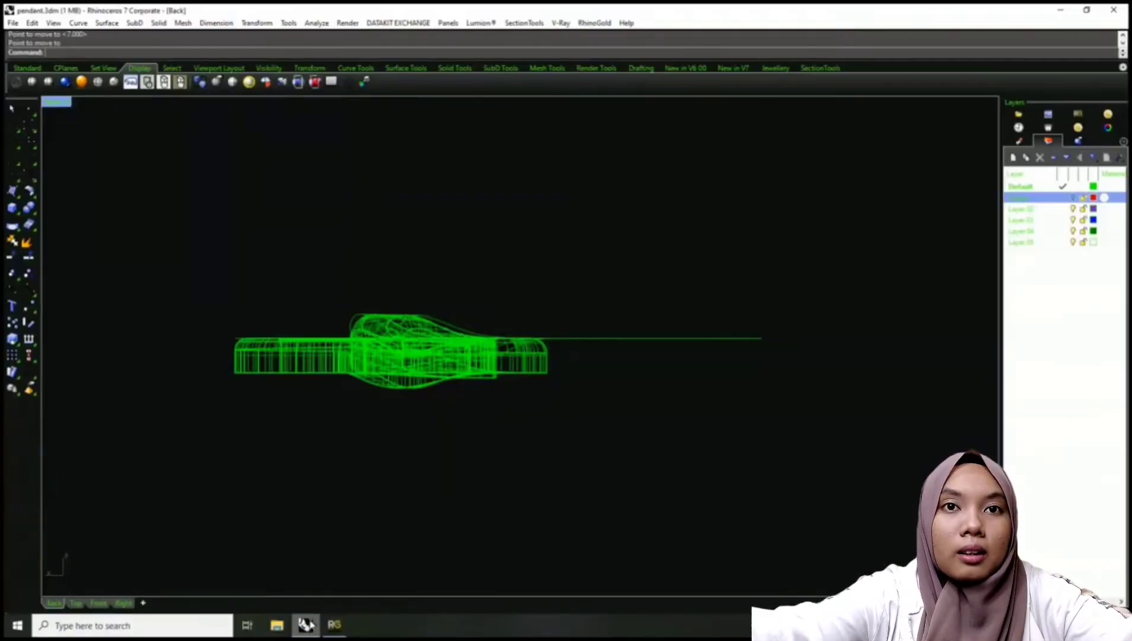
scroll(381, 458, "down", 8)
scroll(410, 429, "up", 6)
type("pp")
key("Return")
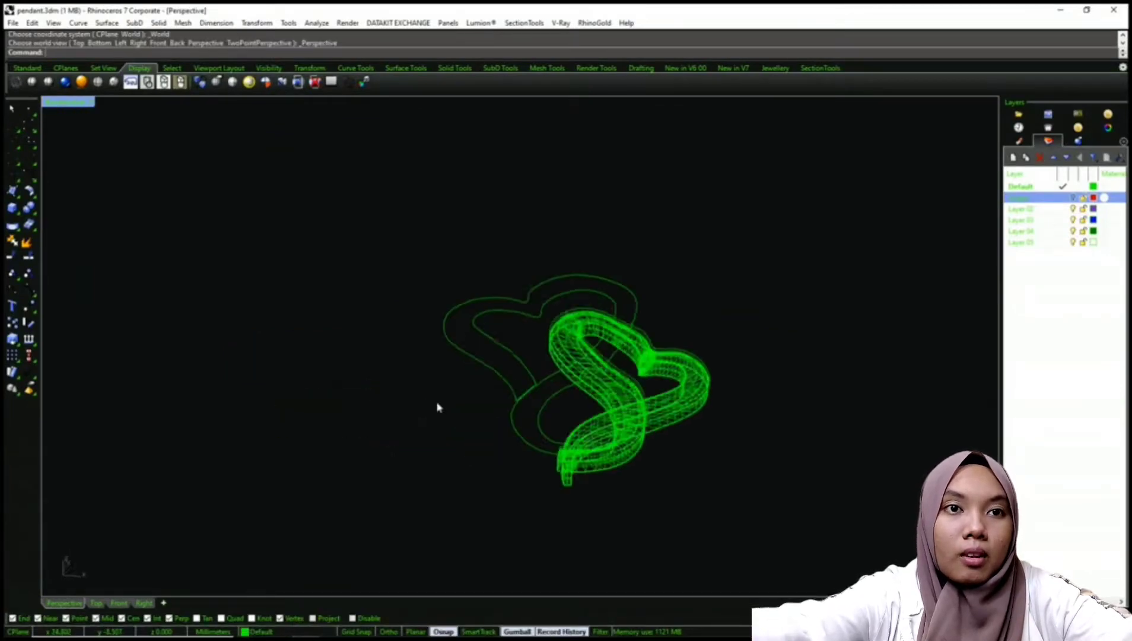
scroll(437, 406, "up", 10)
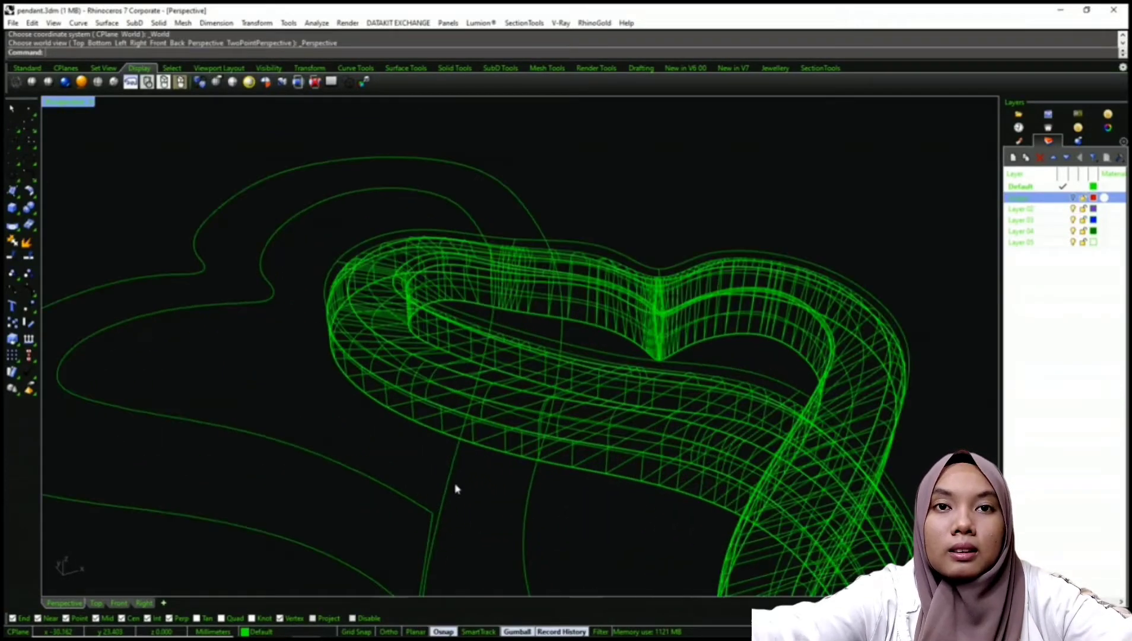
left_click(446, 488)
scroll(491, 462, "down", 5)
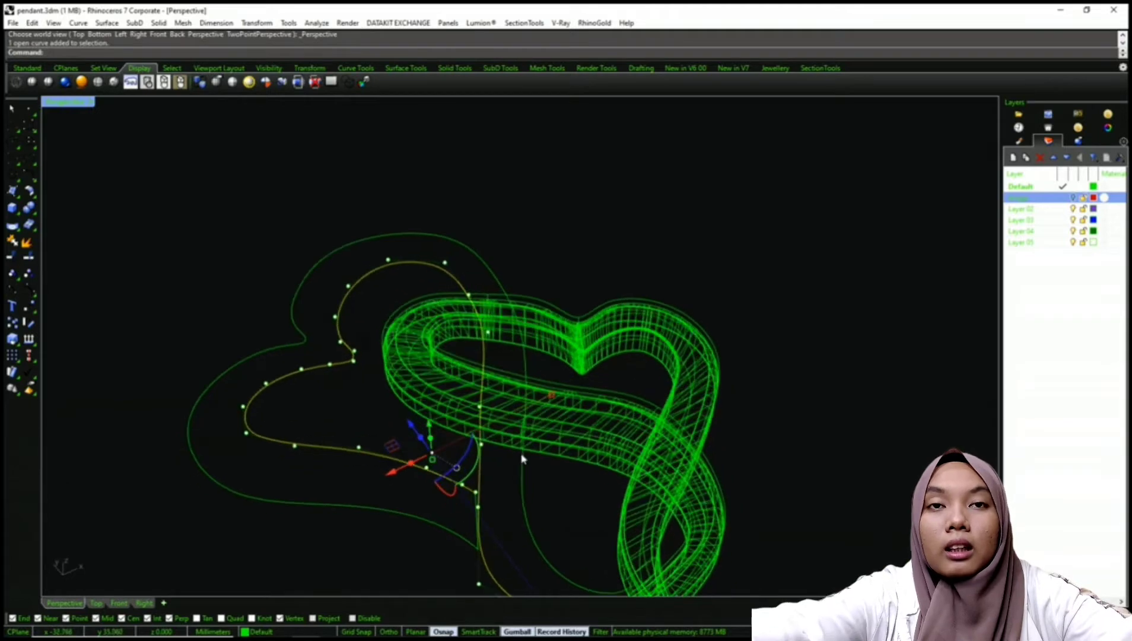
In the top view, draw a line across the silver band from the outer to the inner curve on the notch's left-lobe side
type("tt")
key("Return")
left_click(449, 433)
scroll(460, 407, "up", 8)
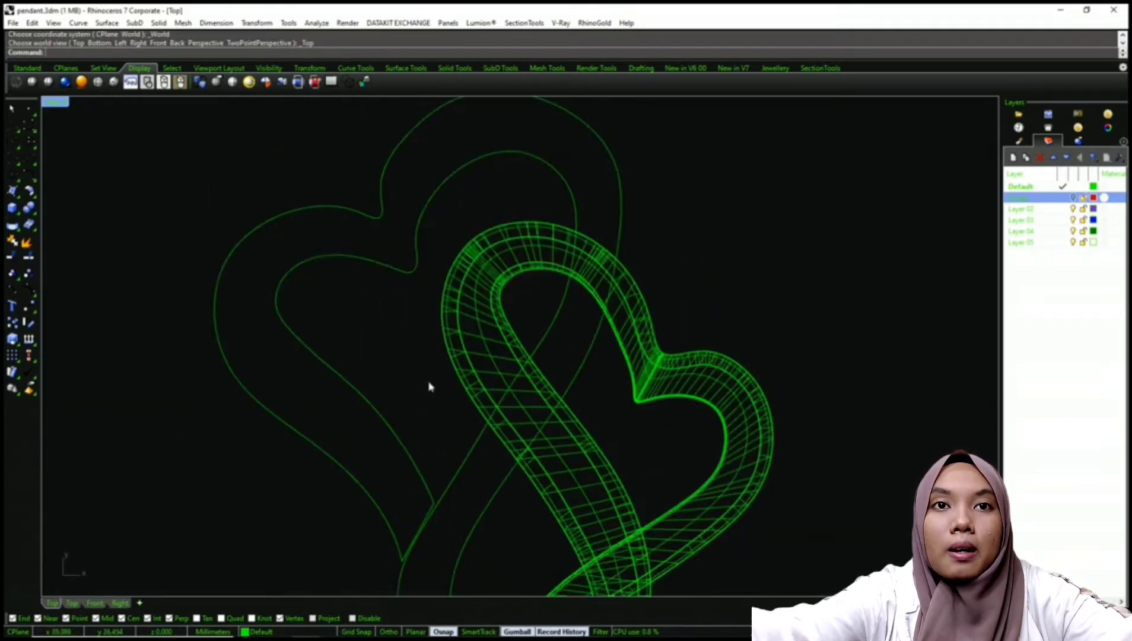
type("l")
key("Return")
scroll(402, 320, "up", 3)
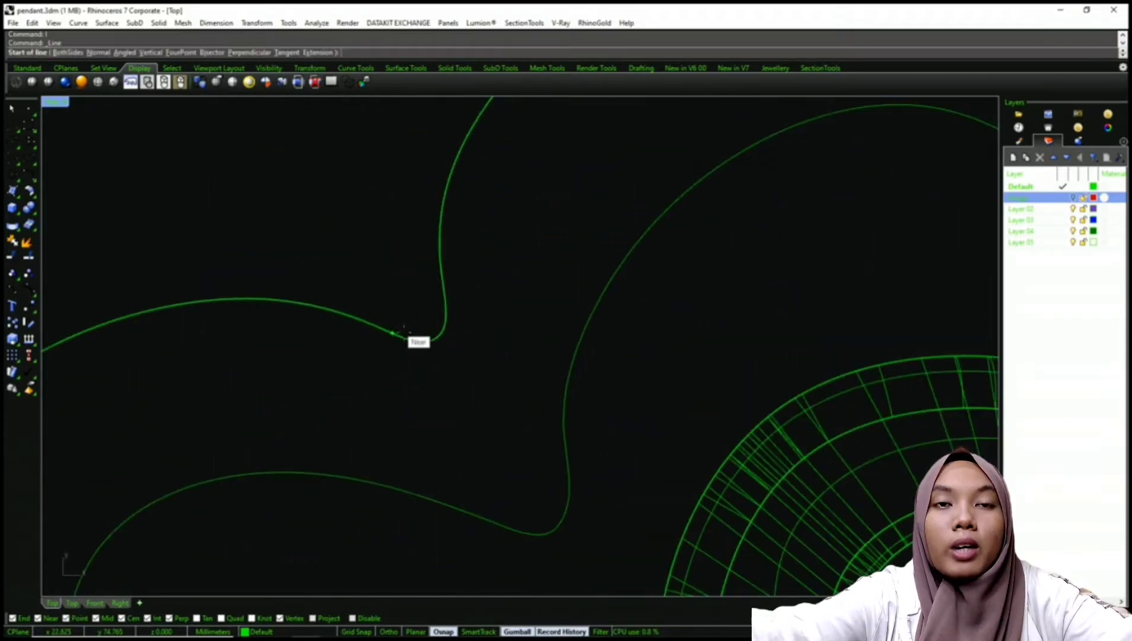
left_click(405, 336)
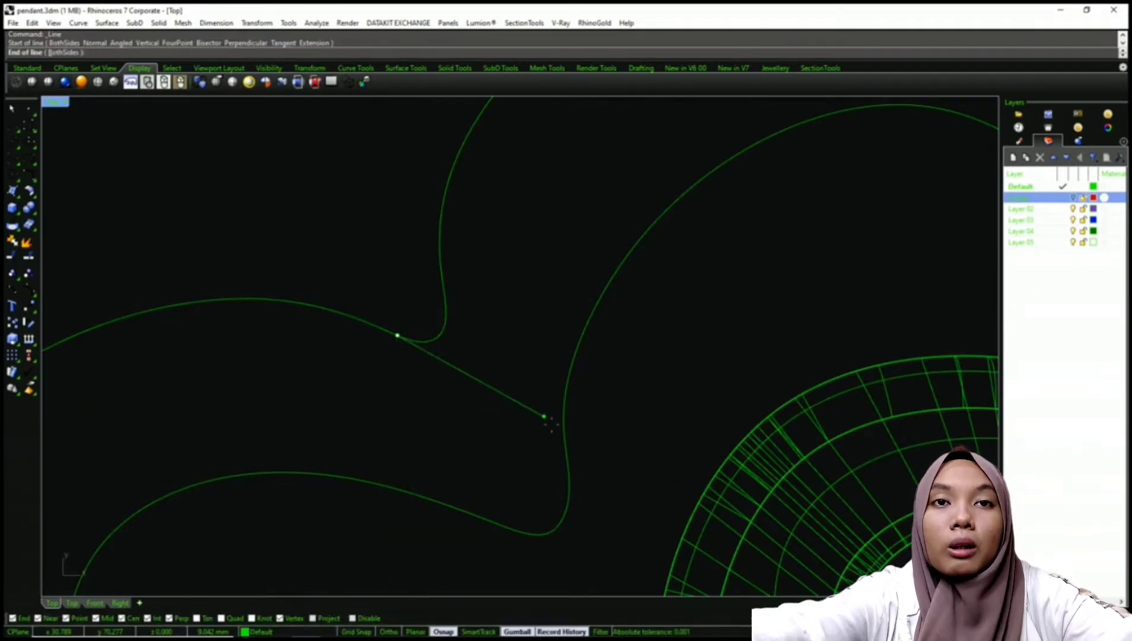
left_click(446, 504)
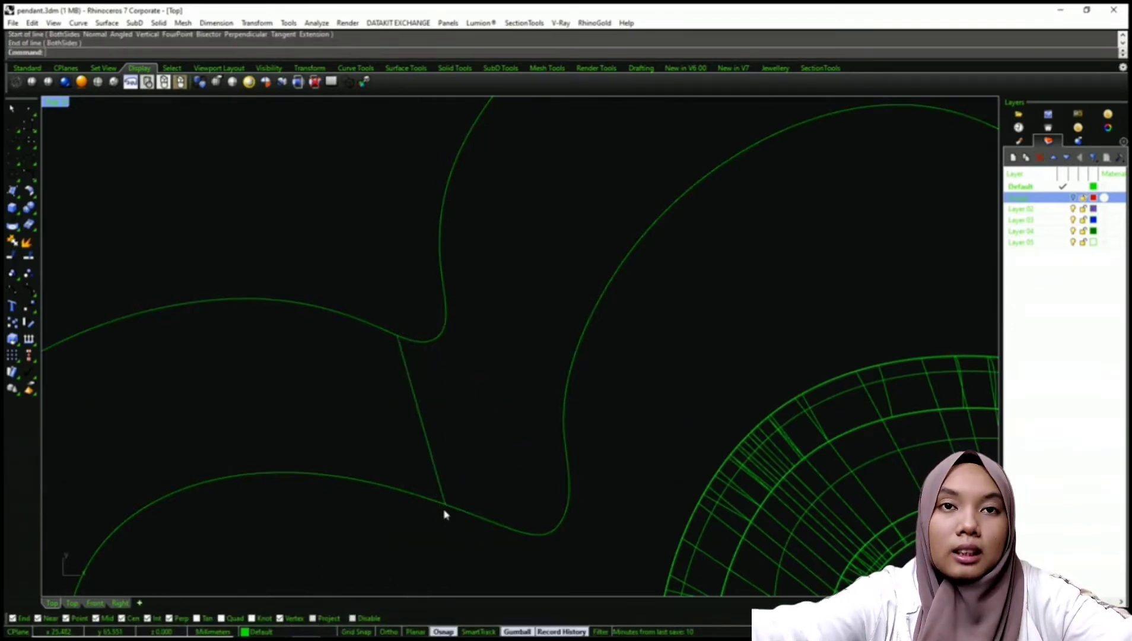
Draw a second line from the outer to the inner silver curve on the notch's upper-lobe side
key("Return")
left_click(446, 320)
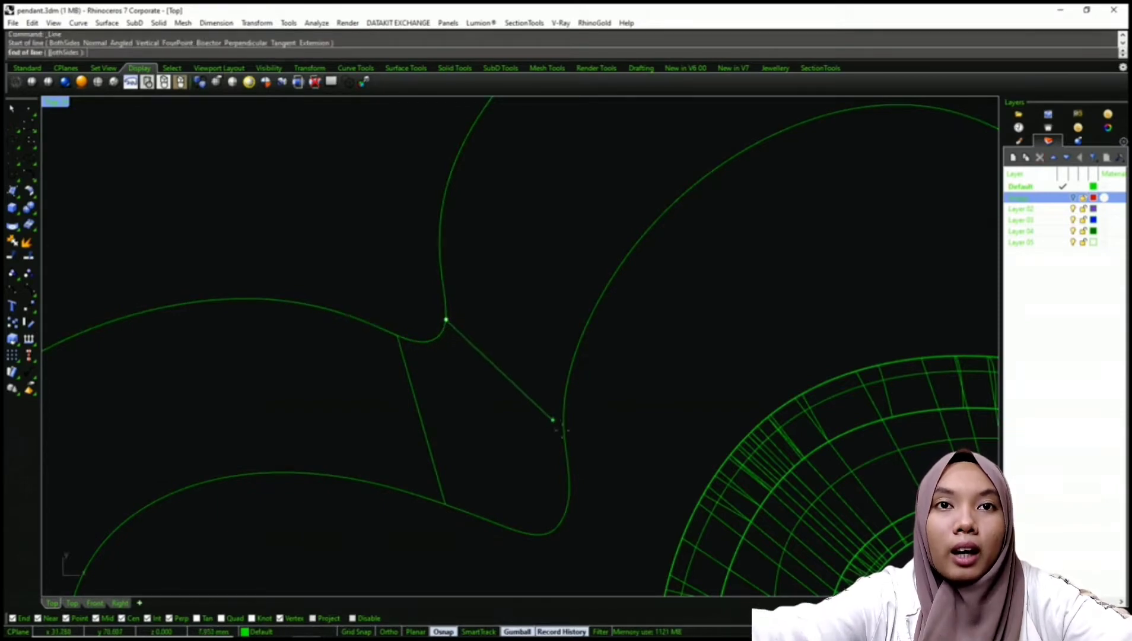
left_click(563, 436)
scroll(454, 361, "down", 8)
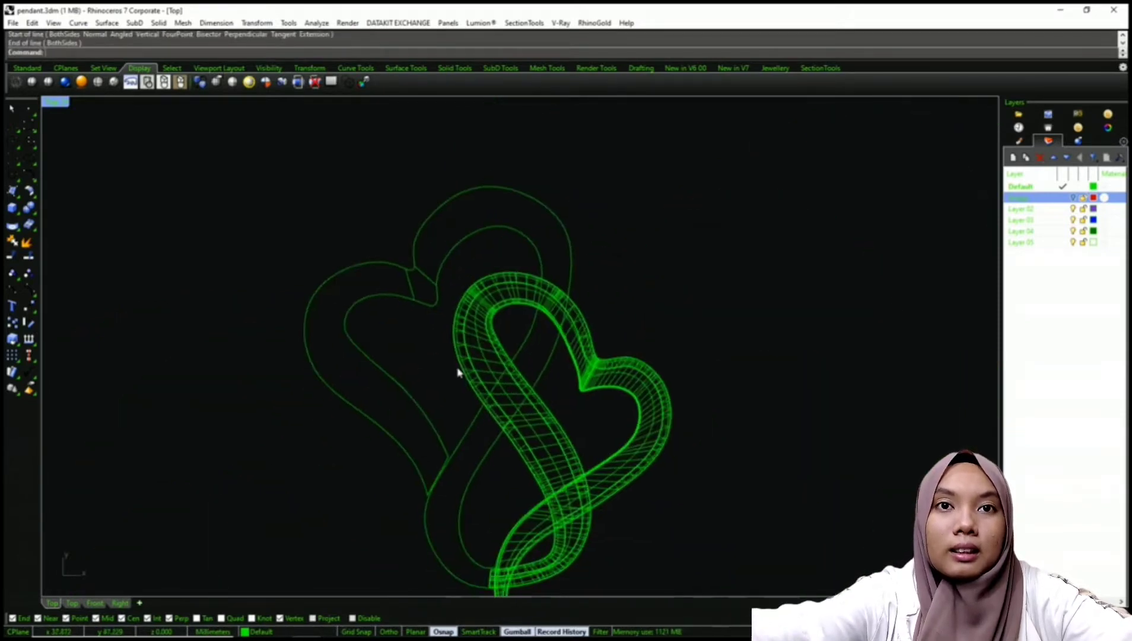
Select all the silver heart's curves in perspective, including both notch lines and the short end line at the rose-gold tail
right_click_drag(457, 372, 508, 321)
scroll(505, 363, "up", 3)
type("vp")
key("Return")
right_click_drag(505, 409, 529, 392)
right_click(480, 450)
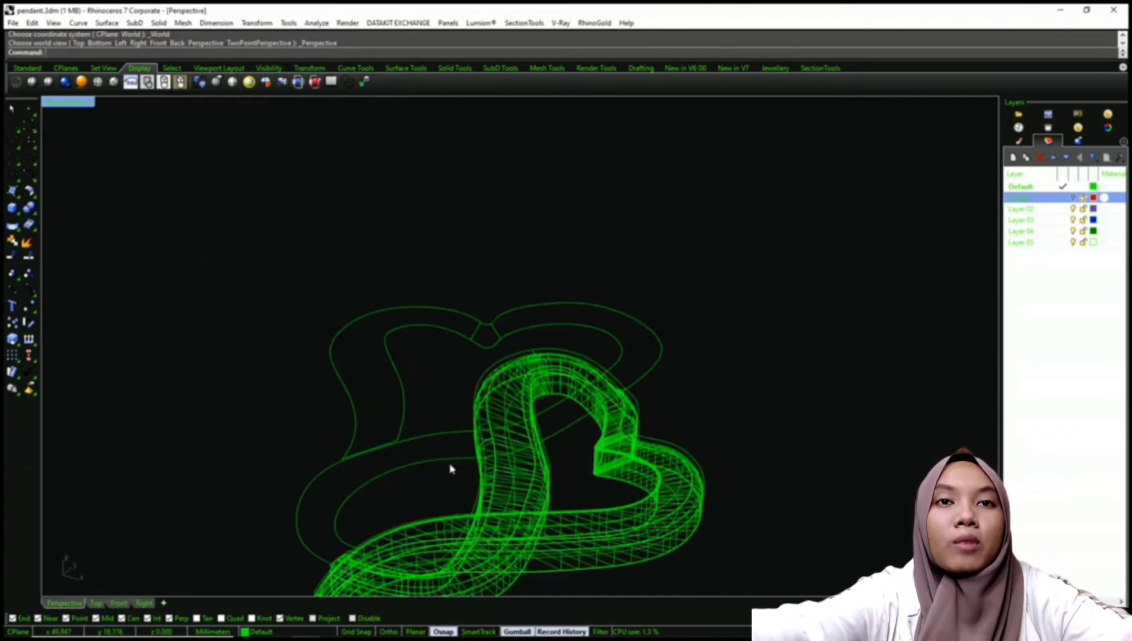
left_click_drag(429, 474, 323, 412)
left_click_drag(526, 282, 457, 340, "shift")
scroll(456, 338, "down", 6)
right_click_drag(457, 335, 469, 314, "shift")
scroll(441, 394, "up", 6)
scroll(435, 409, "up", 6)
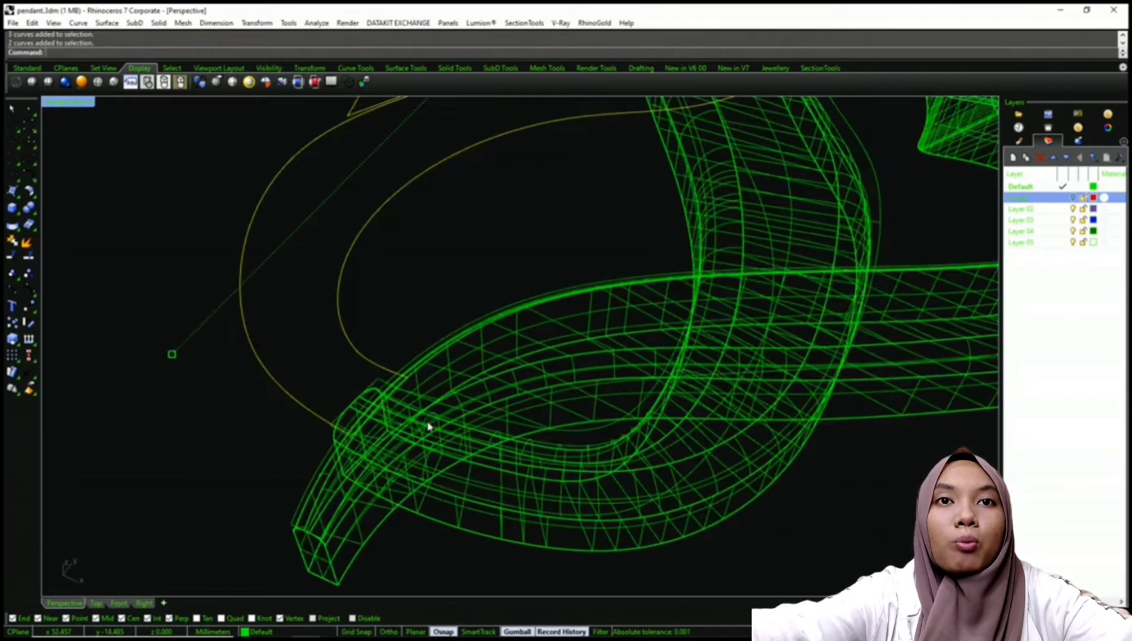
left_click(381, 379, "shift")
scroll(421, 366, "down", 8)
In the top view, draw a line across the silver band from its inner to its outer curve at the middle crossing, and clear the selection
type("tt")
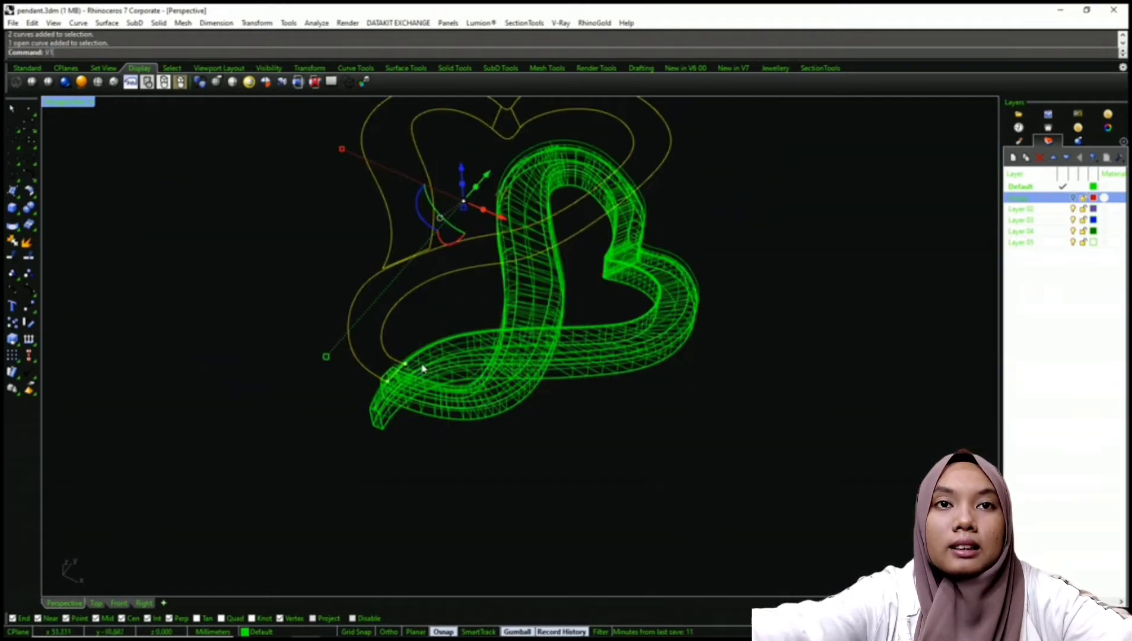
key("Return")
right_click_drag(409, 356, 485, 347)
scroll(421, 375, "up", 5)
scroll(574, 311, "up", 6)
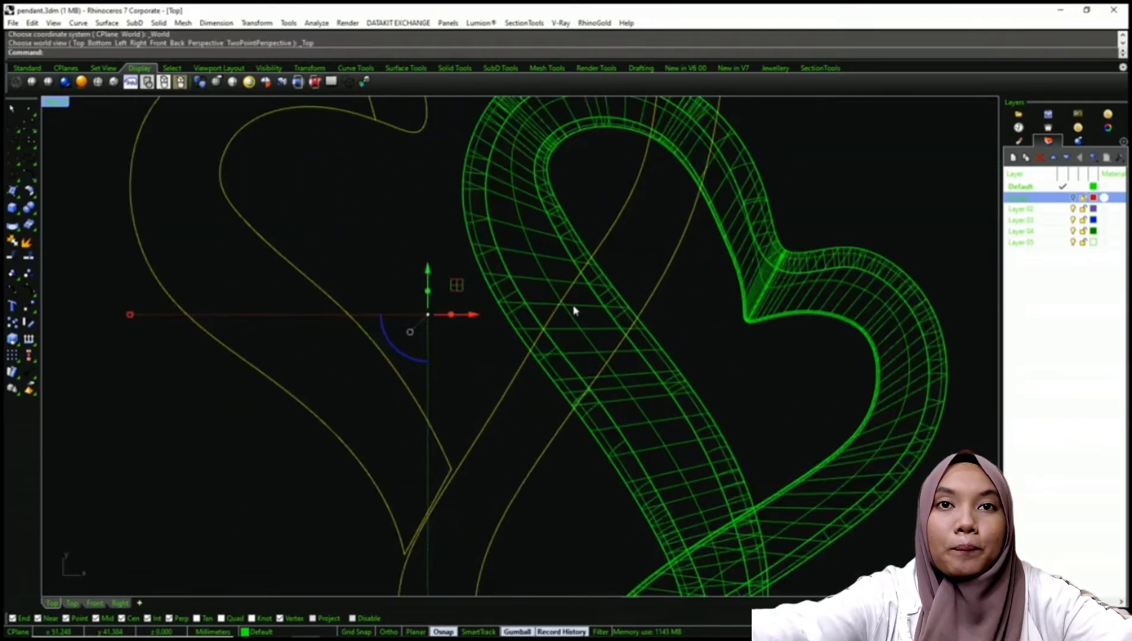
type("l")
key("Return")
left_click(548, 308)
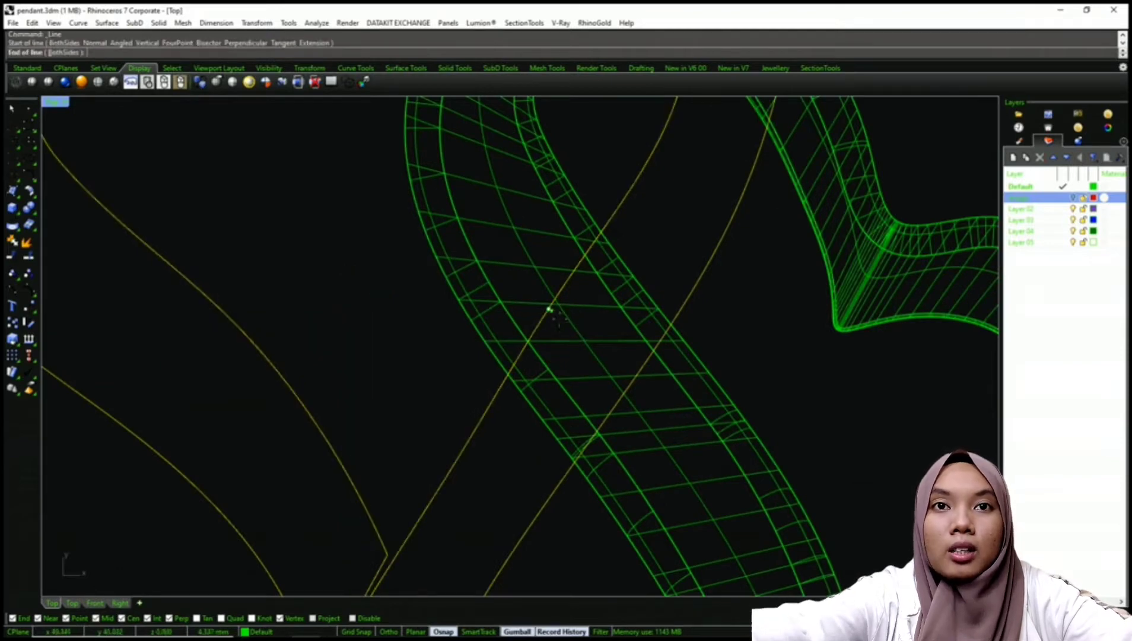
left_click(636, 374)
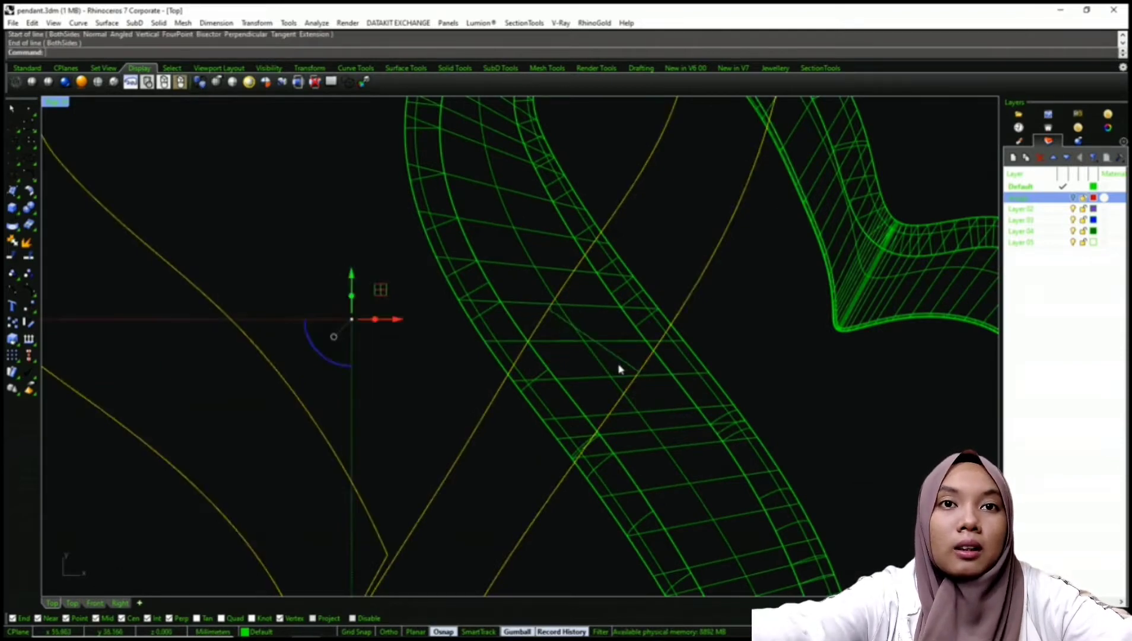
scroll(495, 348, "down", 8)
left_click(475, 399)
Sweep a two-rail surface along the inner and outer silver curves, using the heart's end line and both notch lines as cross sections
mouse_move(496, 349)
right_mouse_down()
mouse_move(504, 381)
mouse_move(490, 351)
right_mouse_up()
mouse_move(460, 406)
right_mouse_down()
mouse_move(468, 369)
mouse_move(481, 372)
right_mouse_up()
type("p")
key("Return")
scroll(477, 365, "up", 4)
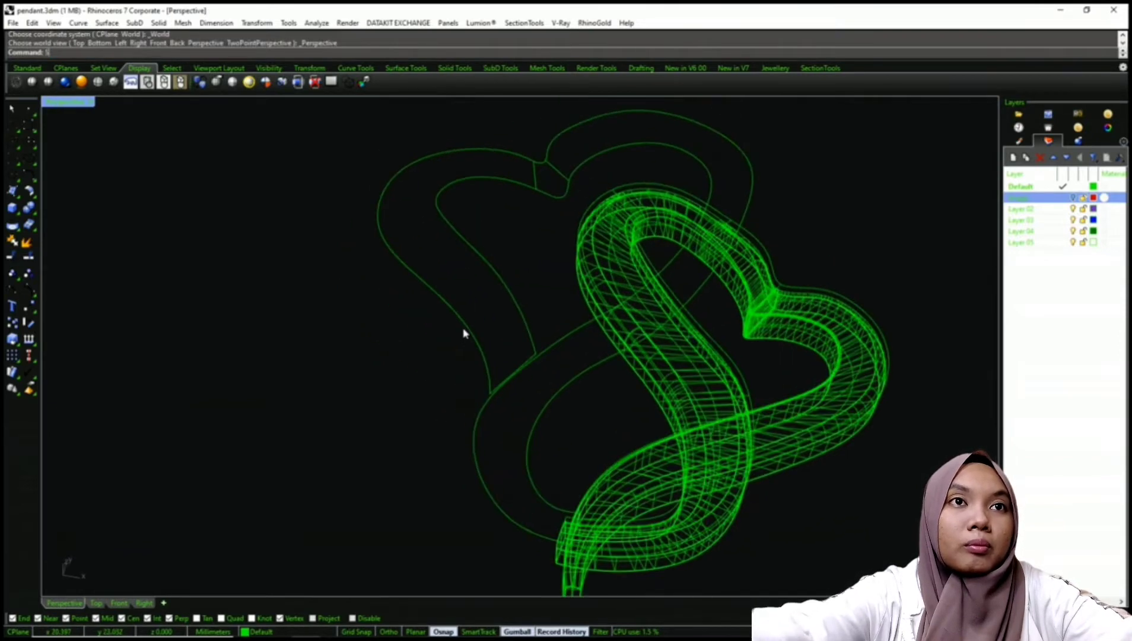
type("sw2")
key("Return")
left_click(481, 362)
left_click(528, 321)
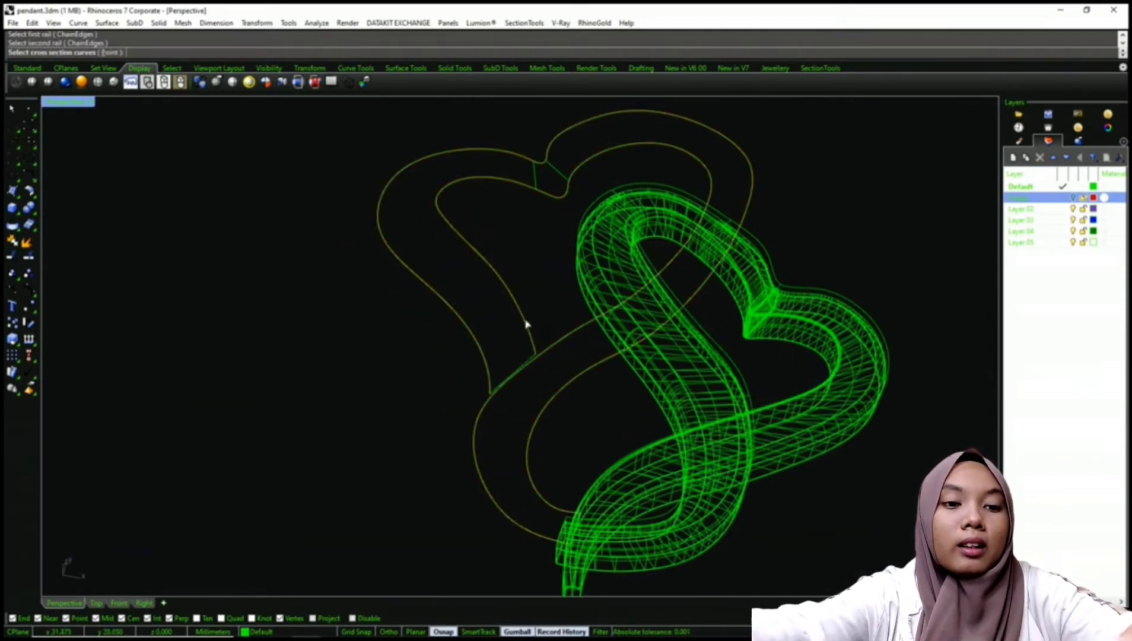
left_click(517, 367)
left_click(536, 178)
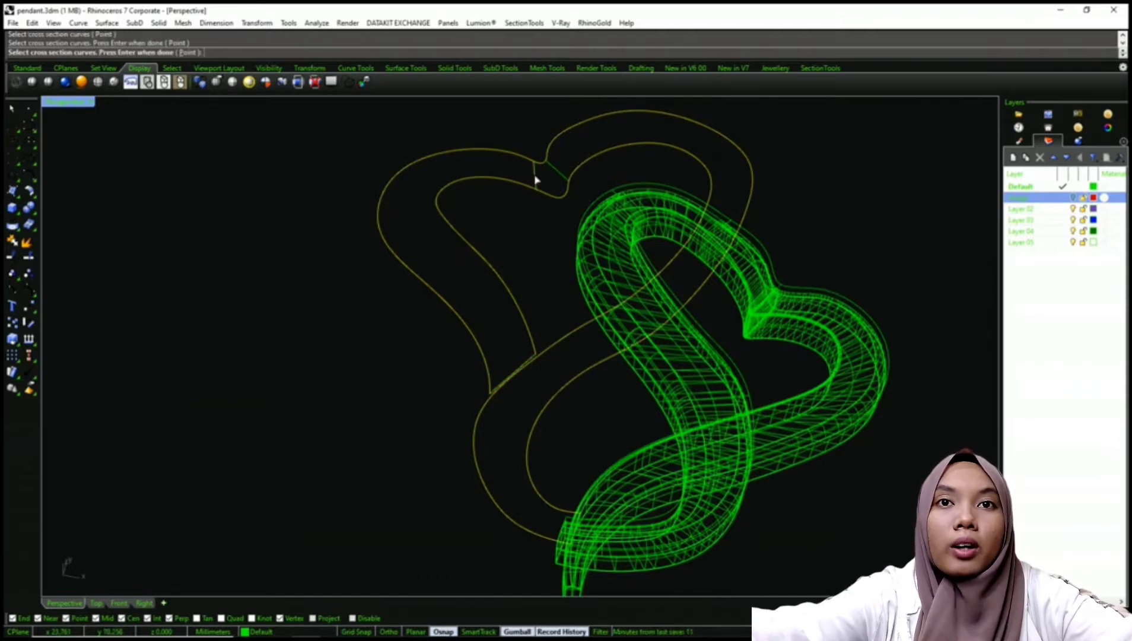
left_click(559, 172)
scroll(646, 320, "up", 5)
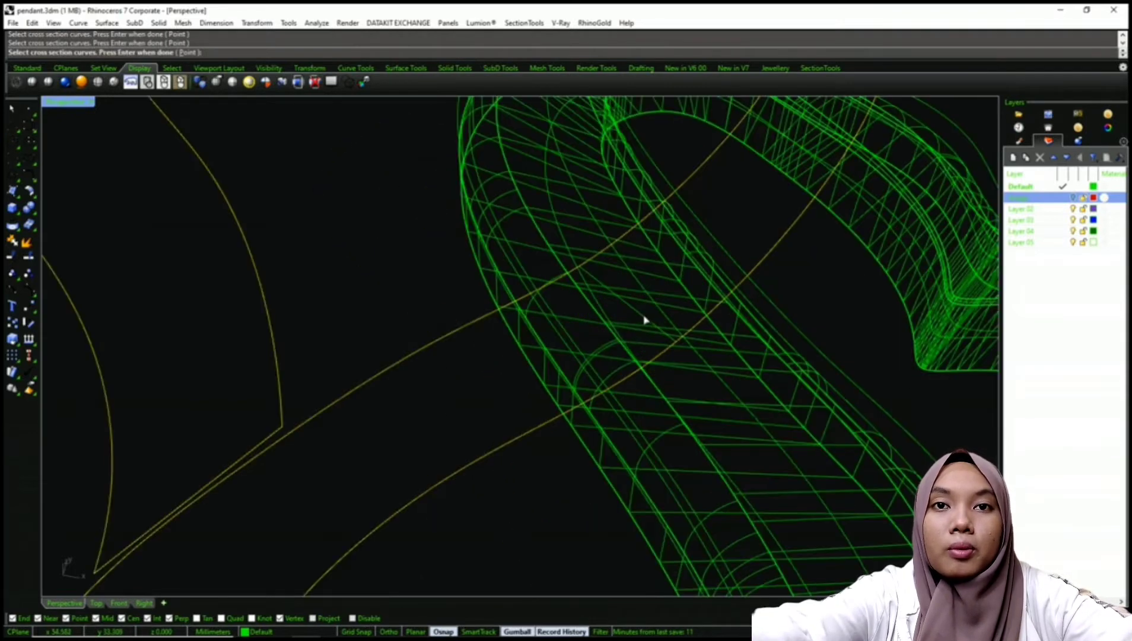
scroll(591, 273, "down", 6)
scroll(550, 424, "up", 8)
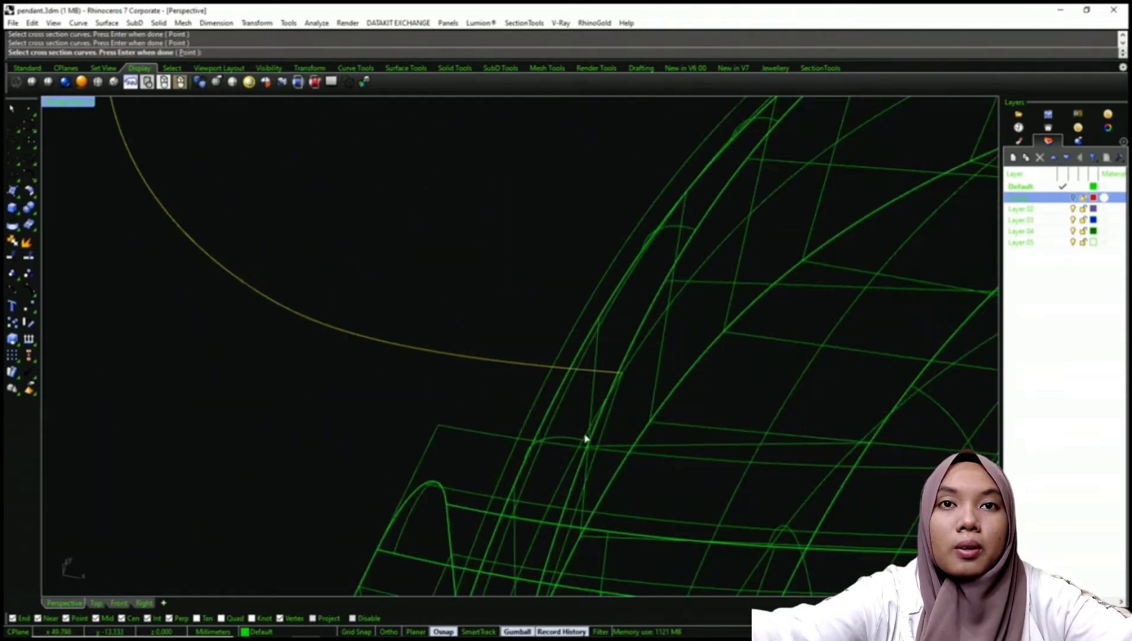
scroll(517, 316, "down", 8)
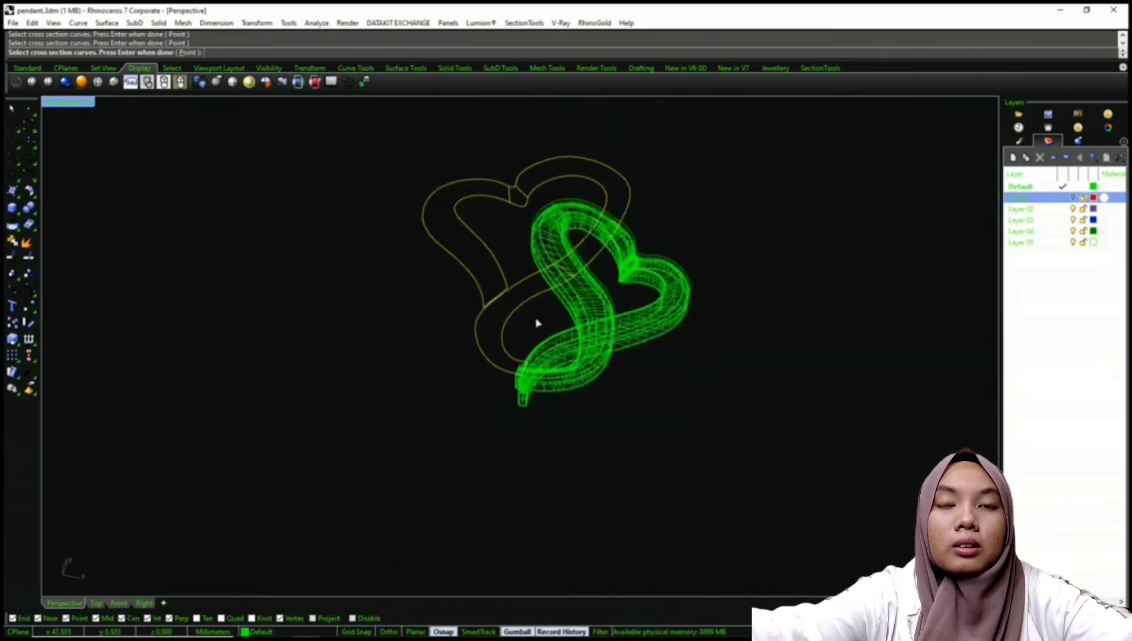
key("Return")
left_click(564, 424)
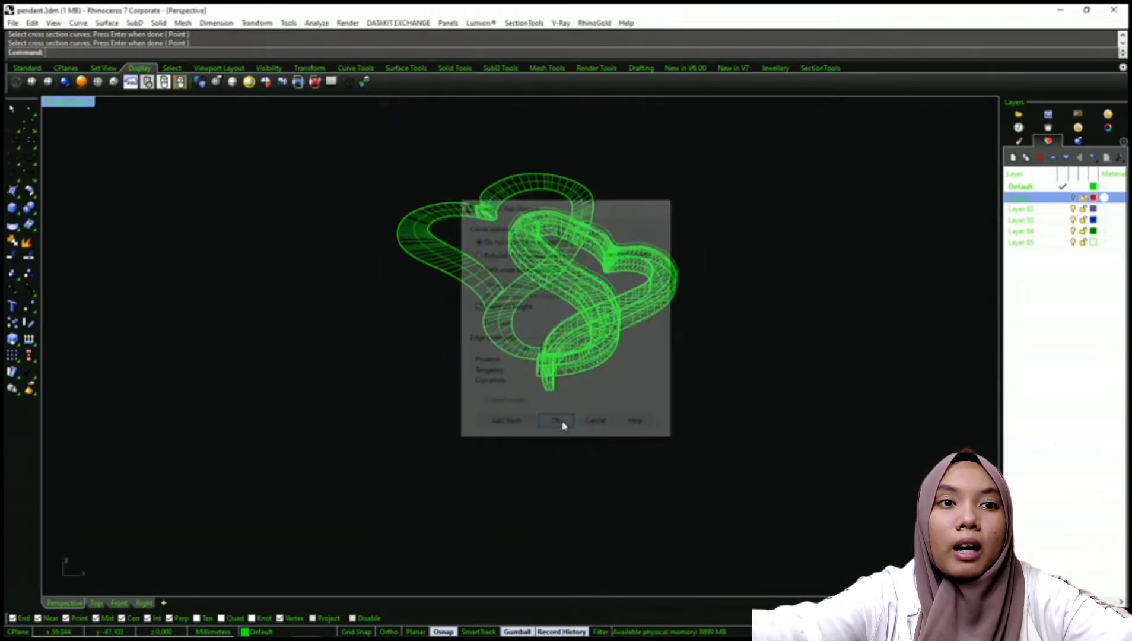
Extrude the swept silver surface downward into a solid
right_click_drag(417, 208, 439, 267)
scroll(440, 267, "up", 5)
left_click(412, 354)
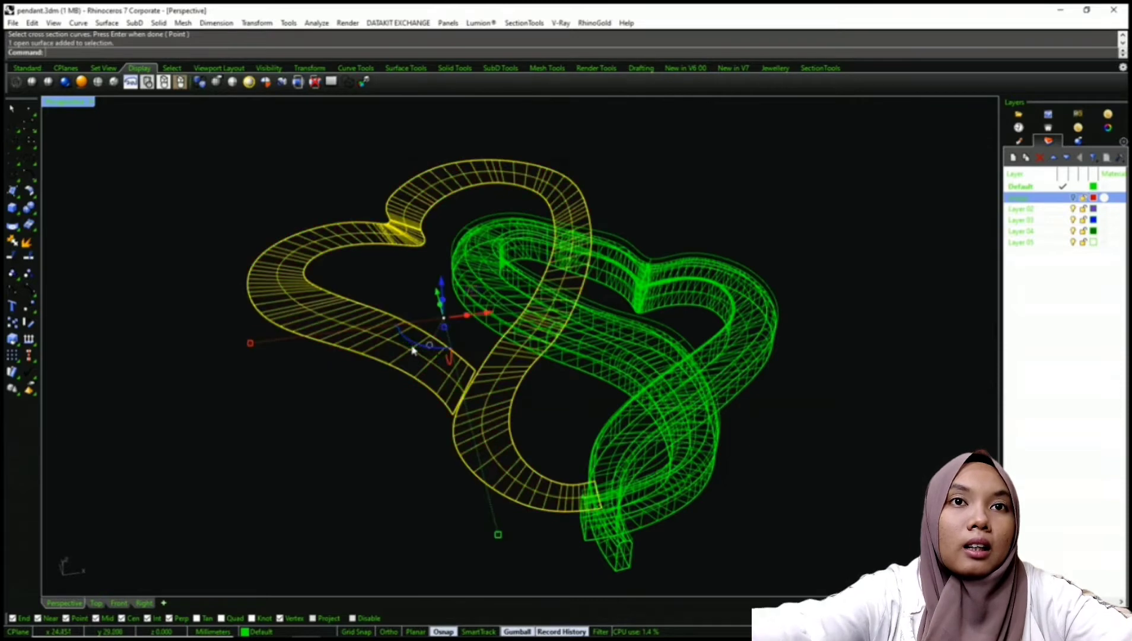
right_click_drag(413, 353, 449, 272)
type("Extr")
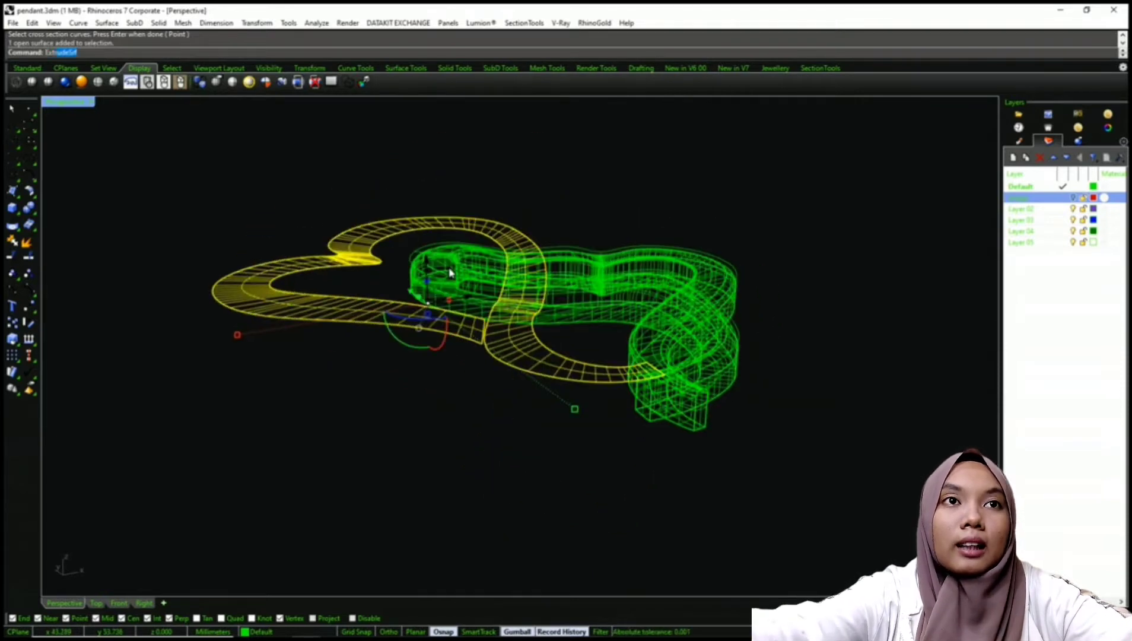
type("u")
key("Return")
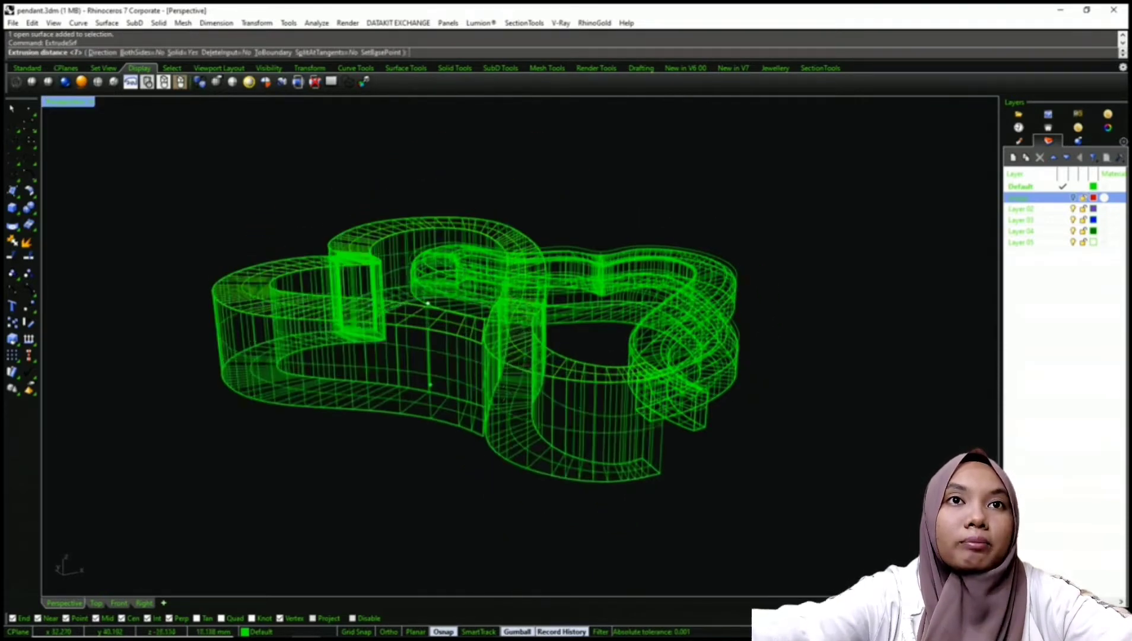
left_click(771, 444)
Display the model in shaded mode to inspect the crossings, and undo the silver heart's extrusion and sweep
middle_click(763, 395)
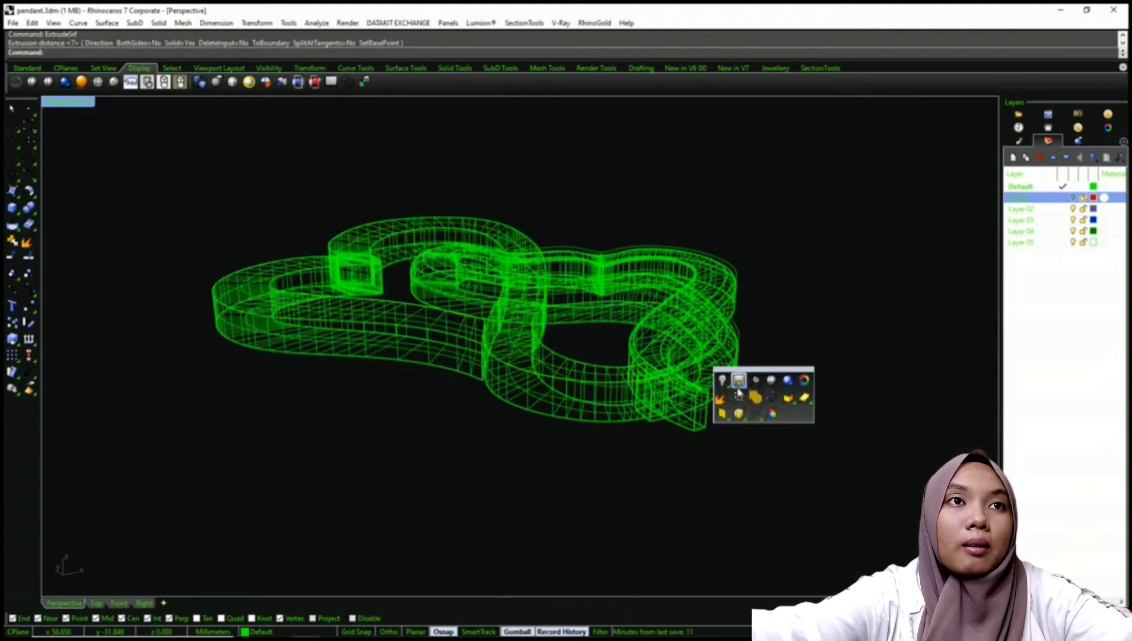
left_click(770, 381)
scroll(683, 299, "down", 5)
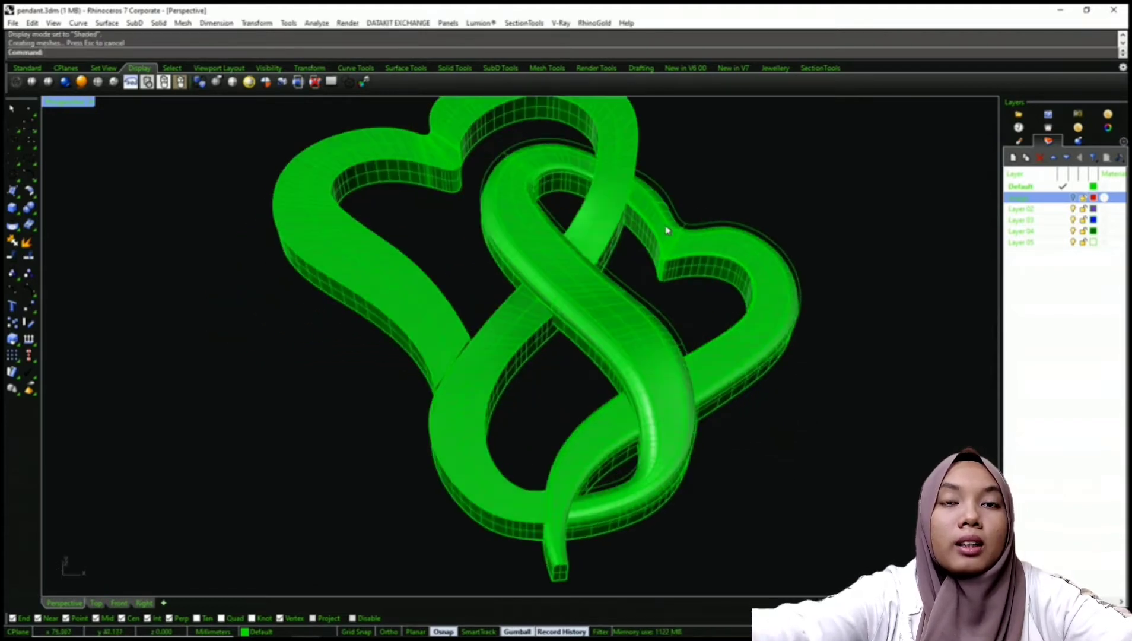
right_click_drag(513, 255, 583, 297)
key("ctrl+z")
key("ctrl+z")
In the back view, move the inner silver curve's control point at the upper crossing straight up by 7 mm
scroll(582, 296, "up", 7)
left_click(614, 291)
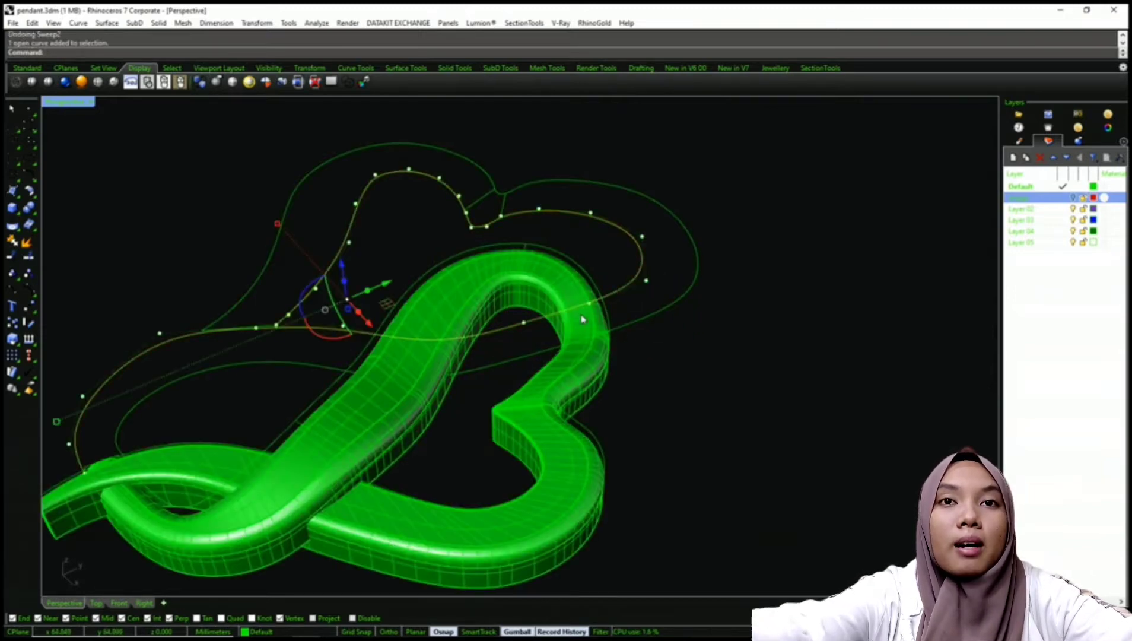
scroll(582, 319, "up", 2)
scroll(614, 304, "up", 3)
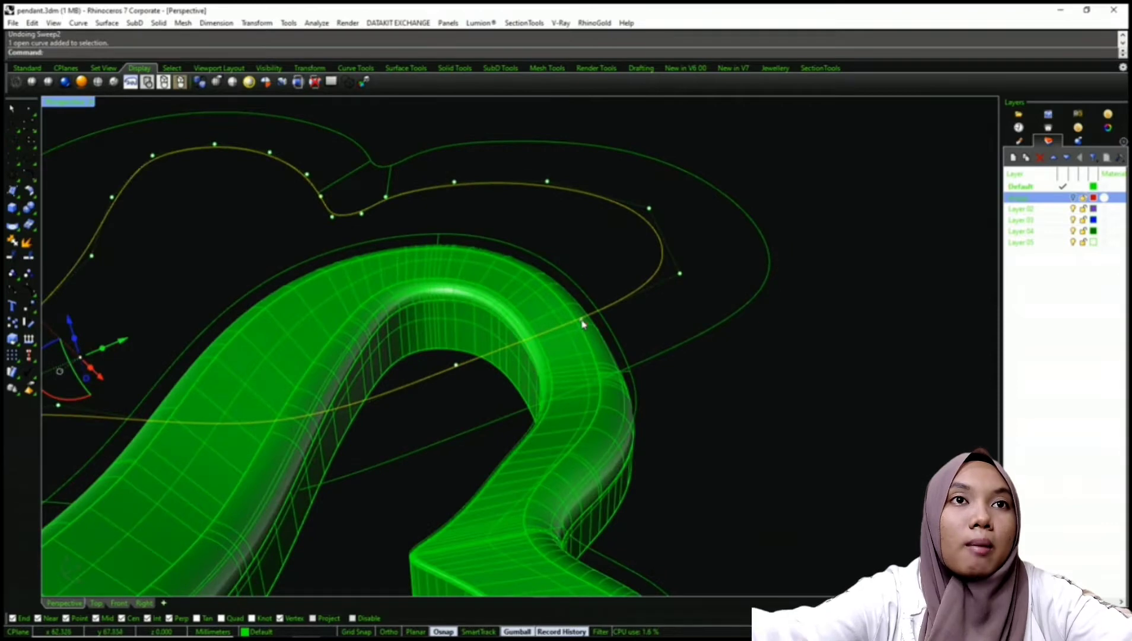
left_click(582, 320)
type("b")
right_click_drag(607, 337, 564, 288)
key("Return")
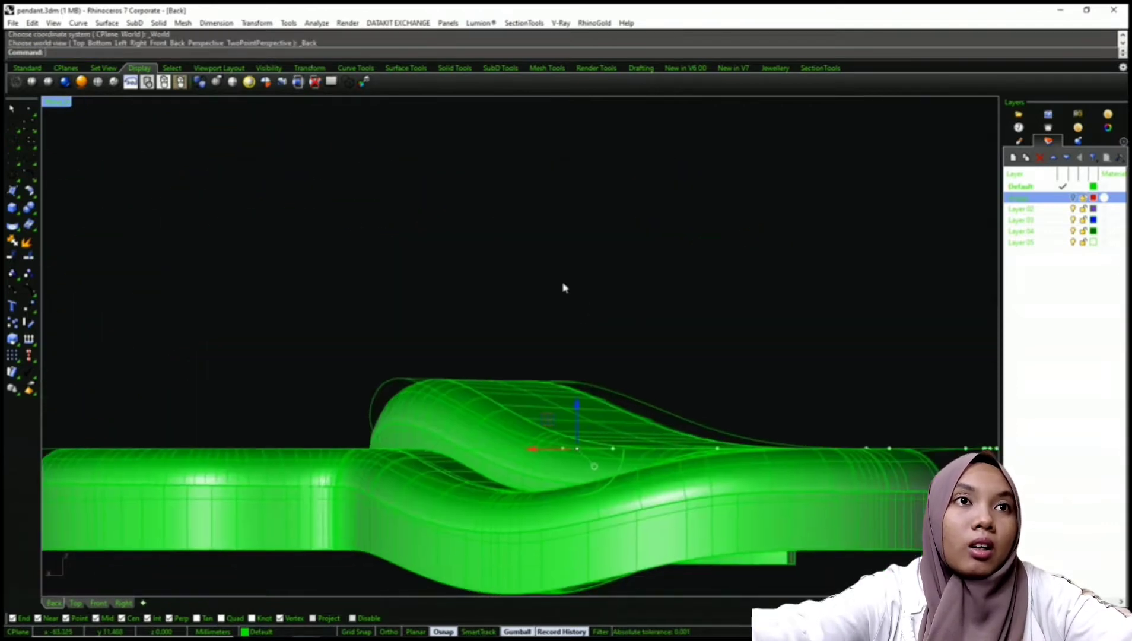
type("m")
key("Return")
left_click(601, 311)
key("Return")
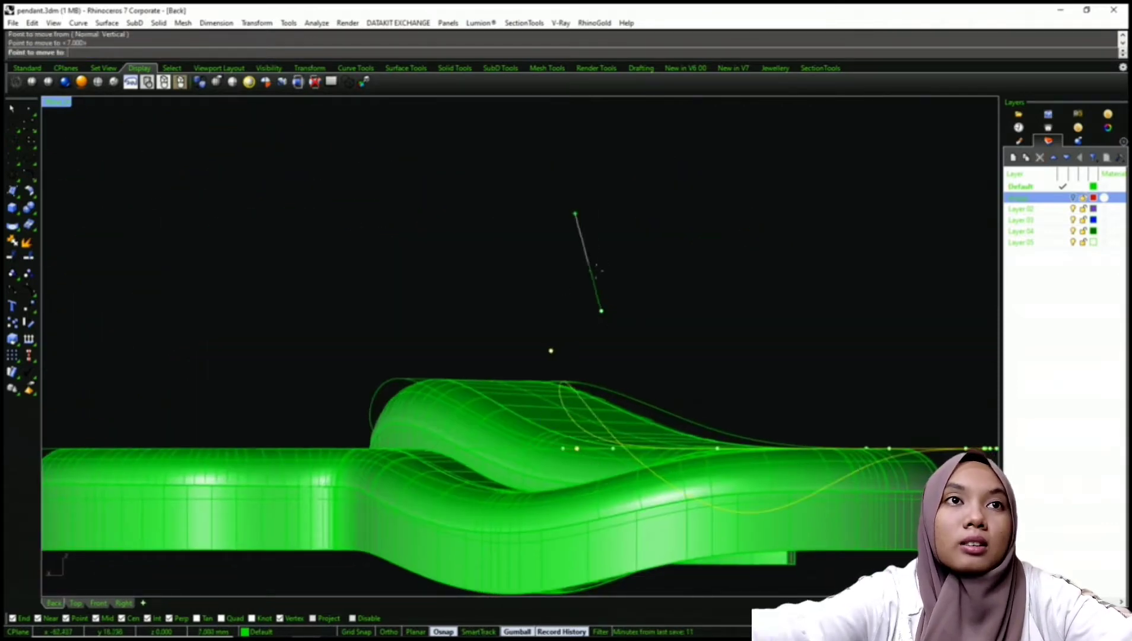
left_click(592, 249, "shift")
key("Escape")
key("Escape")
right_click_drag(546, 282, 547, 255)
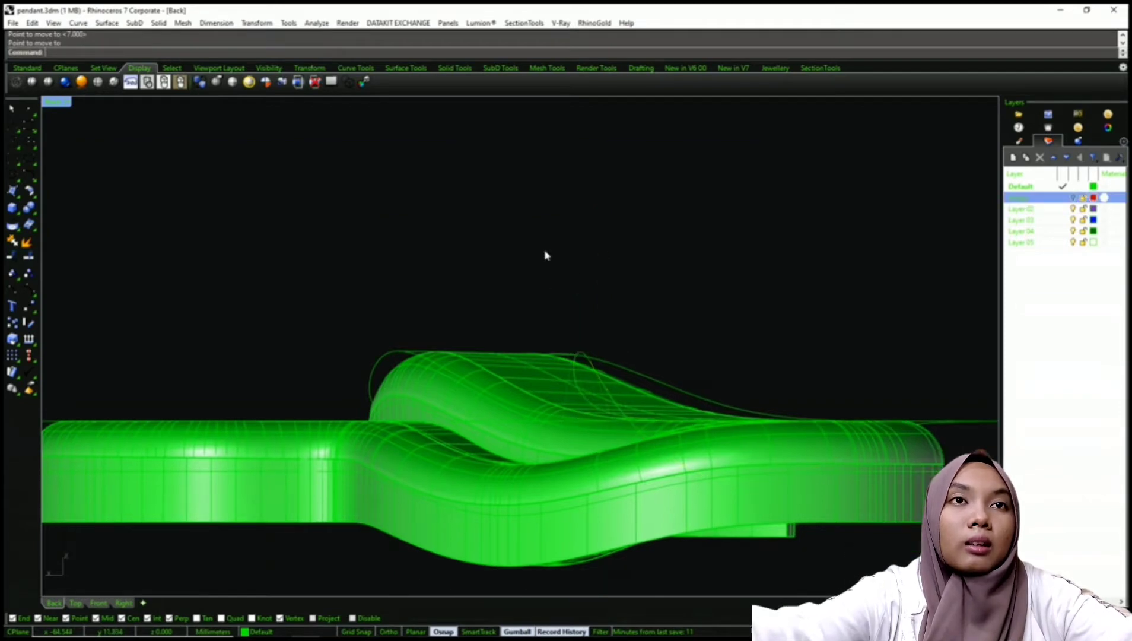
Raise the outer silver curve's control point at the upper crossing by 7 mm in the back view and return to perspective
type("vp")
key("Return")
right_click_drag(363, 211, 472, 298)
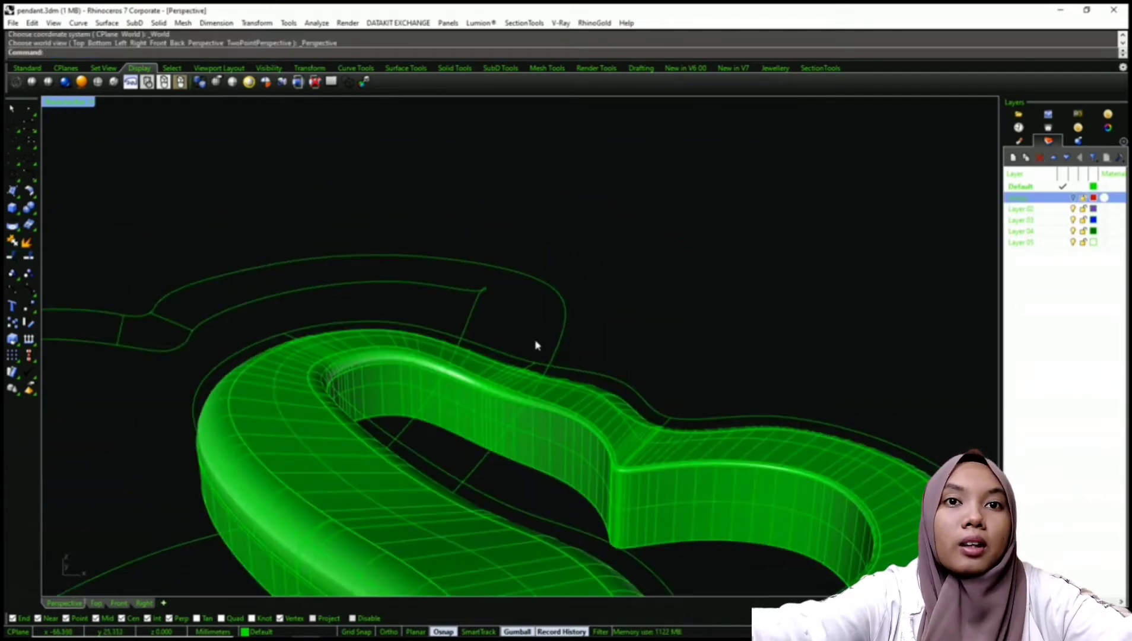
left_click(555, 354)
left_click(527, 418)
right_click_drag(550, 399, 532, 365)
type("vb")
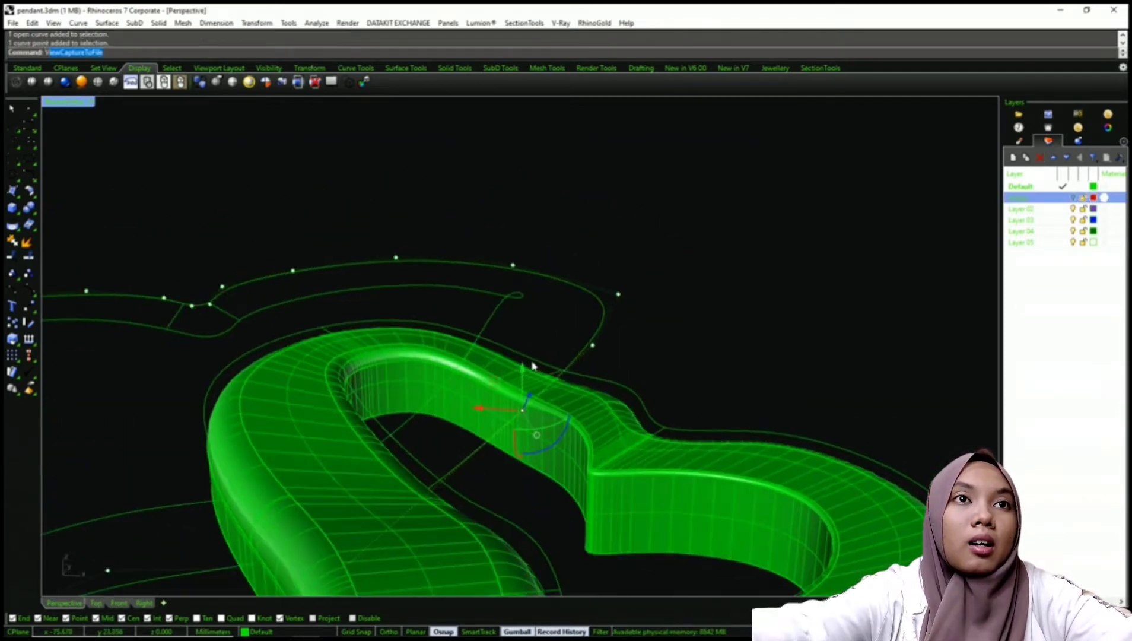
key("Return")
right_click_drag(587, 323, 505, 346)
type("m")
key("Return")
left_click(535, 304)
key("Return")
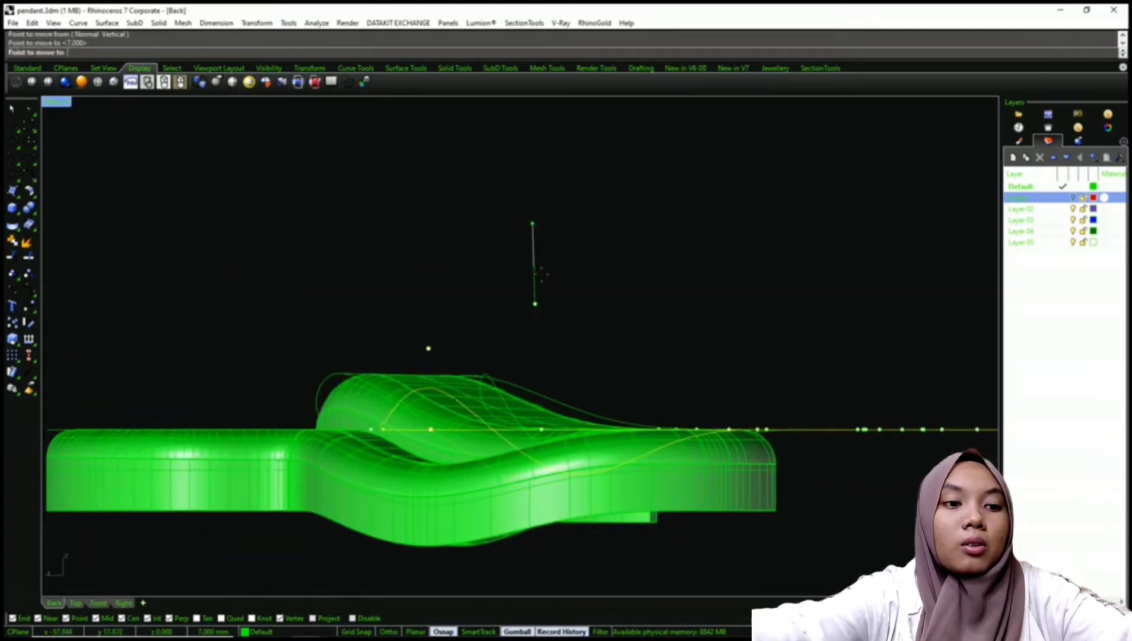
left_click(544, 270)
type("vp")
key("Return")
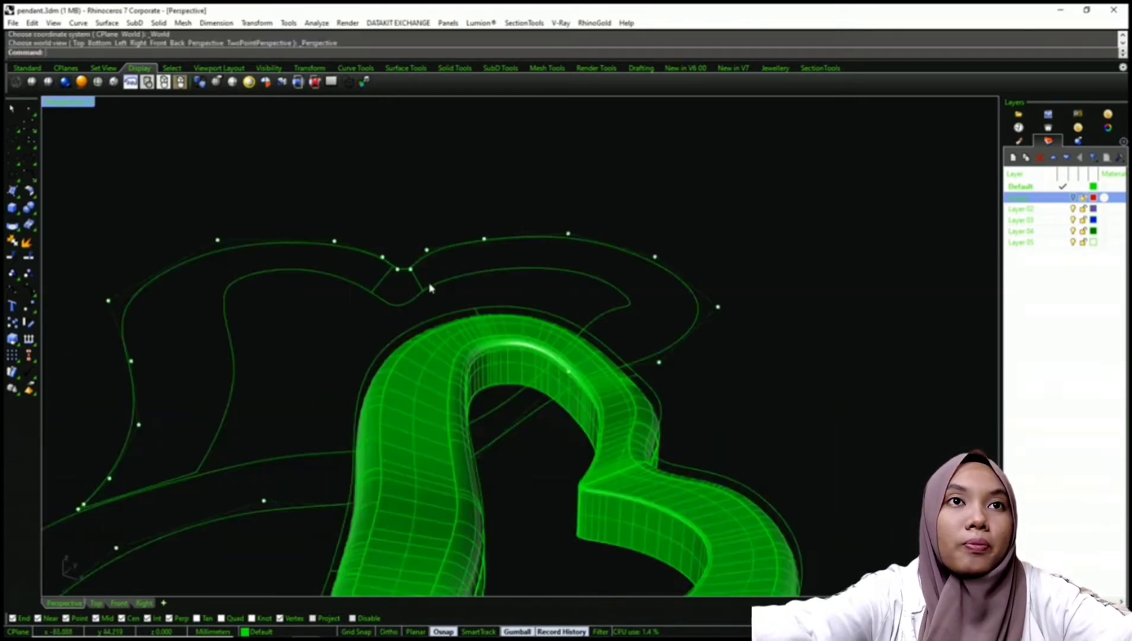
key("Escape")
Examine the raised silver curves at the upper crossing from perspective and from above
right_click_drag(429, 285, 644, 295)
scroll(472, 270, "up", 5)
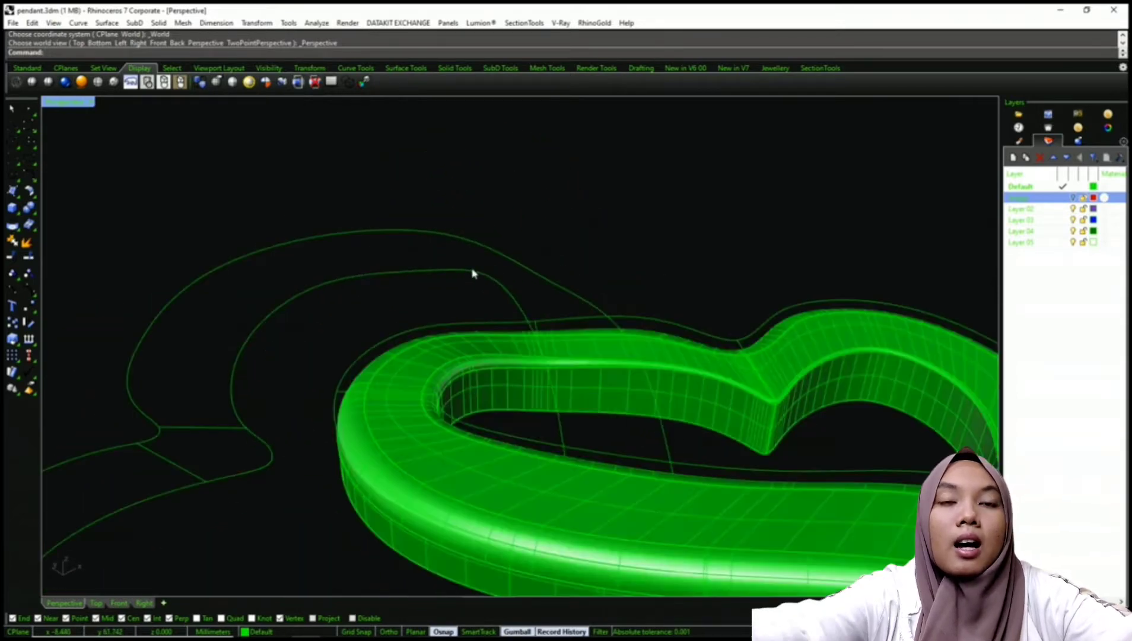
type("vt")
key("Return")
mouse_move(573, 289)
right_mouse_down()
mouse_move(475, 357)
mouse_move(463, 314)
mouse_move(483, 320)
mouse_move(535, 303)
mouse_move(533, 293)
mouse_move(557, 300)
right_mouse_up()
scroll(478, 347, "up", 4)
type("vp")
key("Return")
type("l")
key("Return")
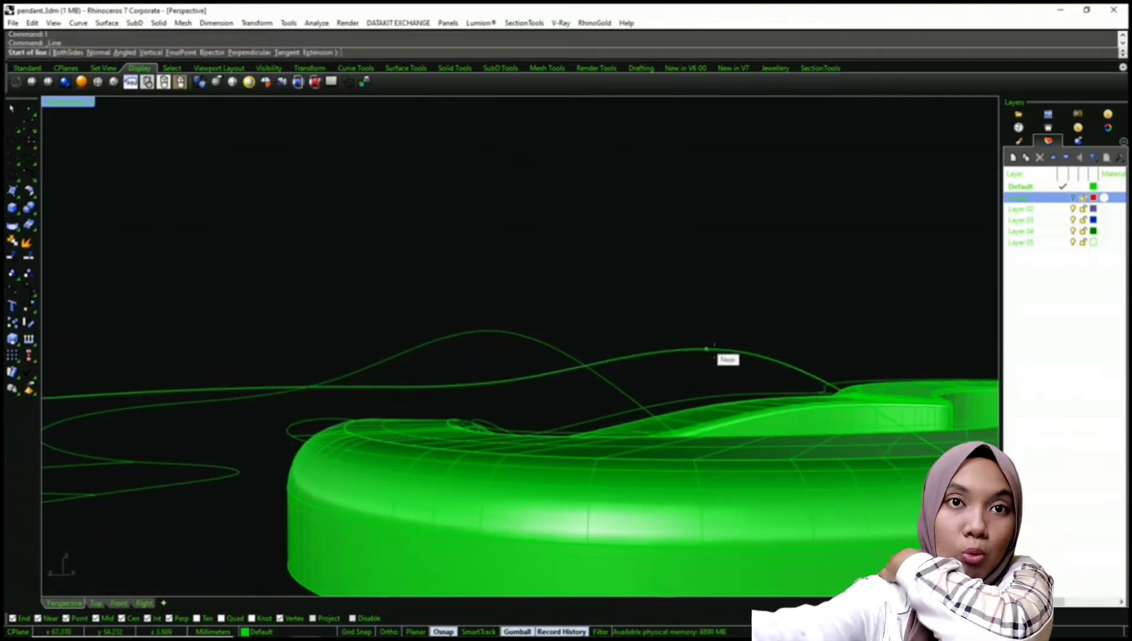
left_click(710, 349)
In the top view, draw a line between the inner and outer silver curves where they rise over the rose-gold heart's upper arch
type("t")
key("Return")
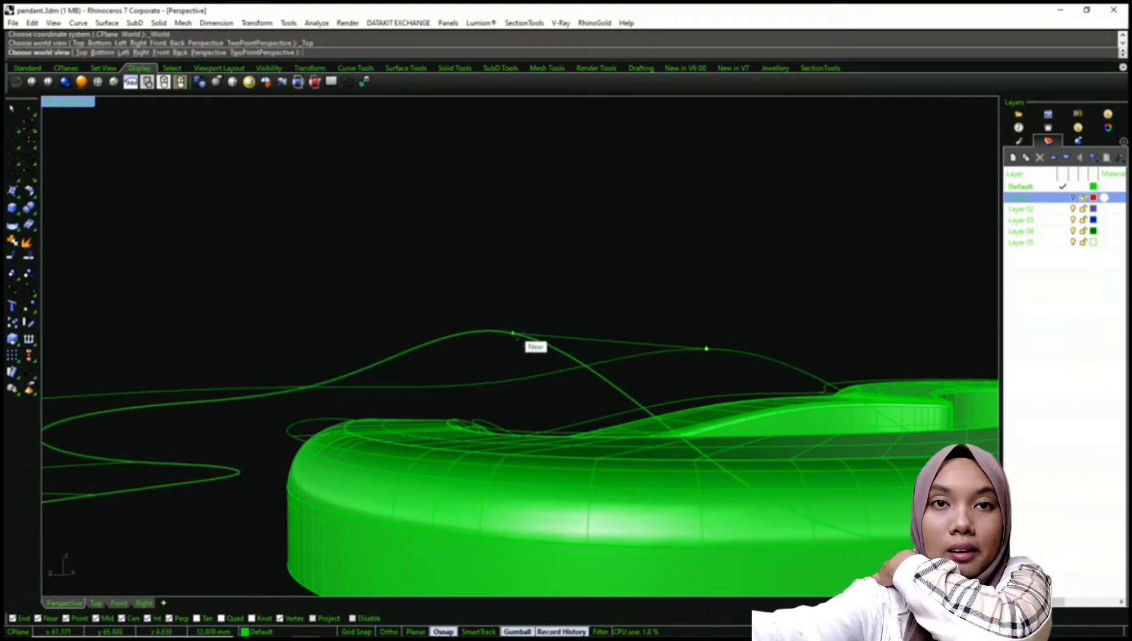
scroll(480, 371, "up", 3)
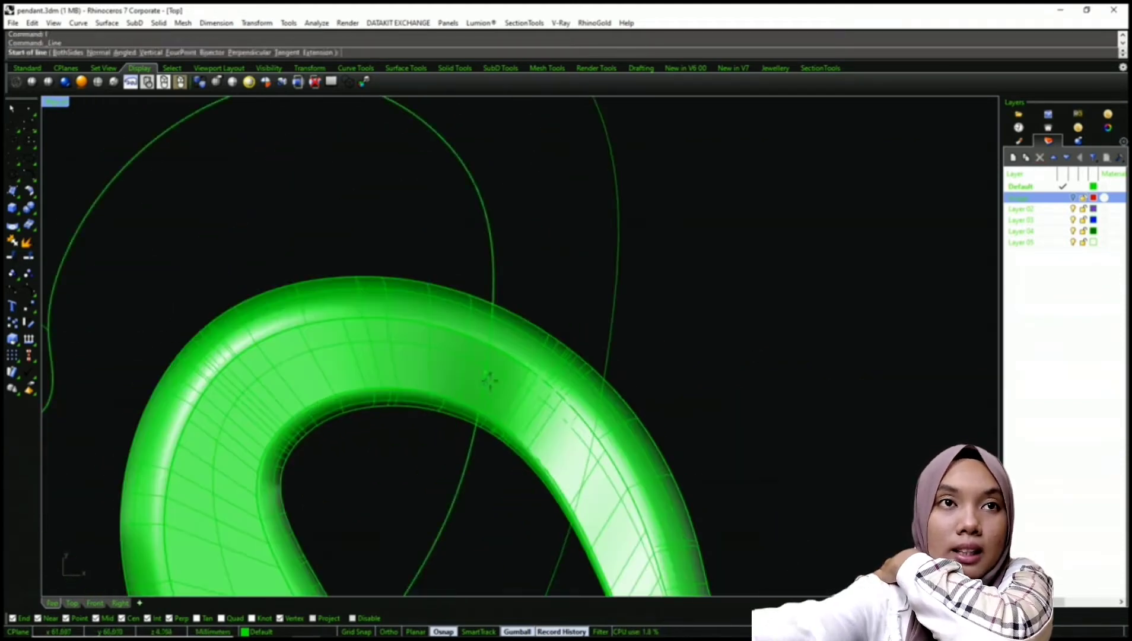
left_click(485, 377)
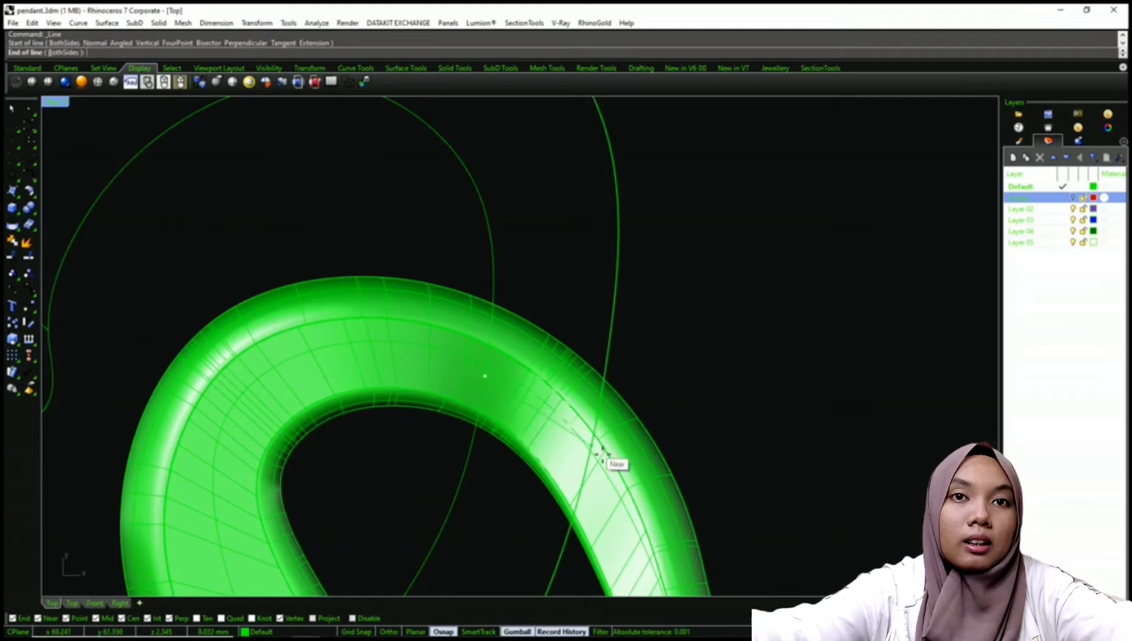
scroll(600, 452, "up", 3)
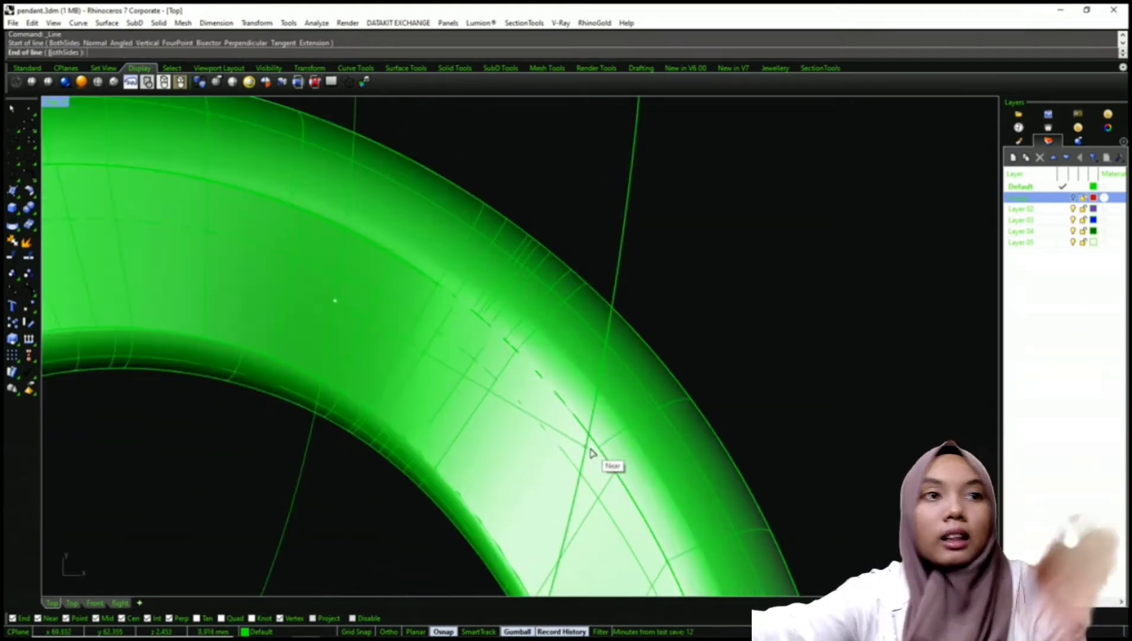
left_click(590, 452)
In the perspective view, start a two-rail sweep using the inner and outer silver heart curves as rails
scroll(575, 445, "down", 6)
type("p")
right_click_drag(563, 439, 404, 420)
key("Return")
scroll(557, 320, "down", 5)
type("sw2")
key("Return")
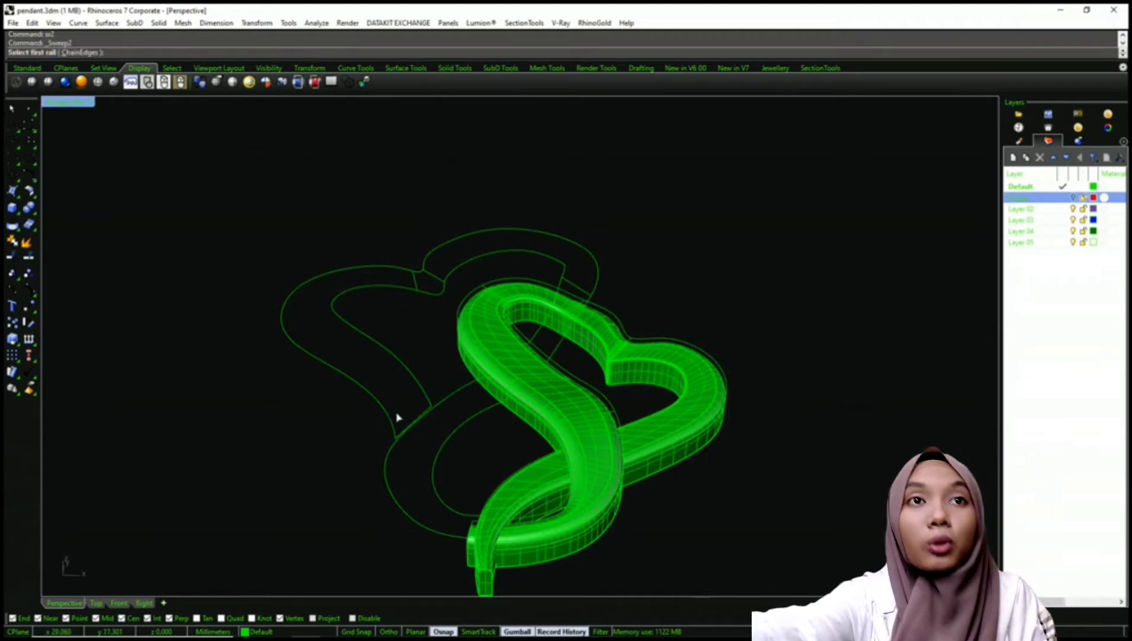
left_click(424, 396)
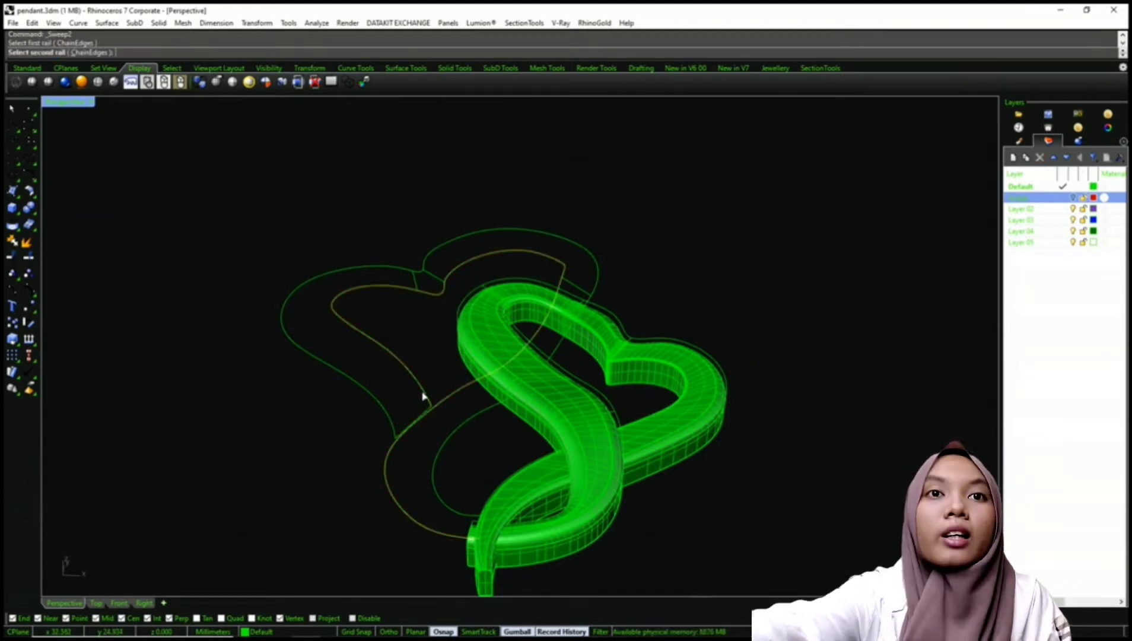
left_click(392, 415)
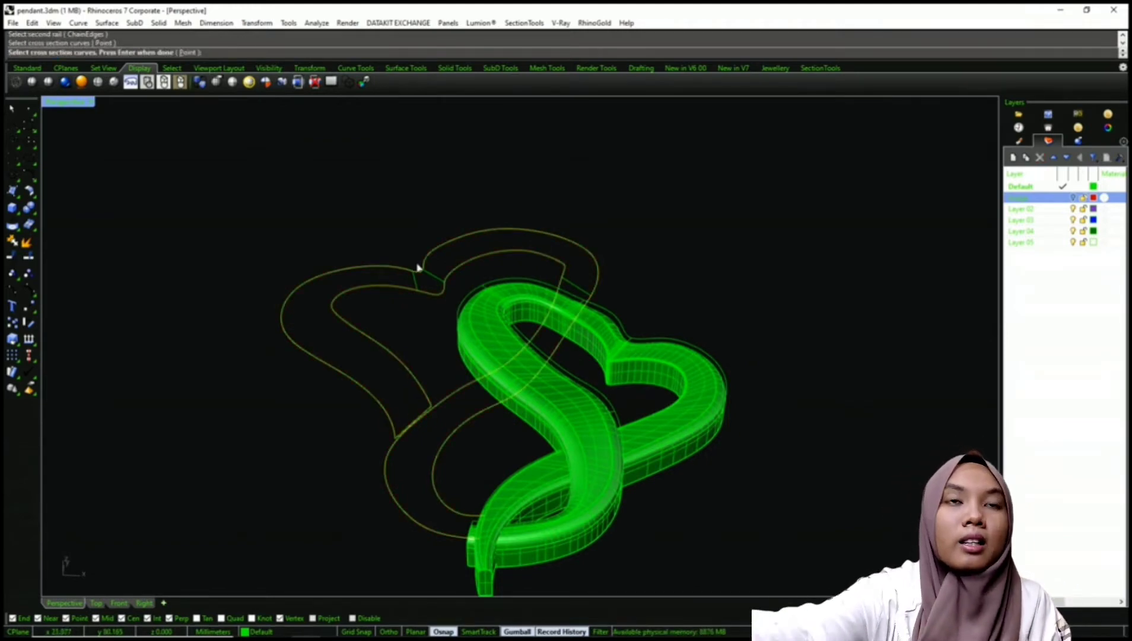
Add the lines joining the two silver curves as cross sections and create the swept band surface
left_click(414, 289)
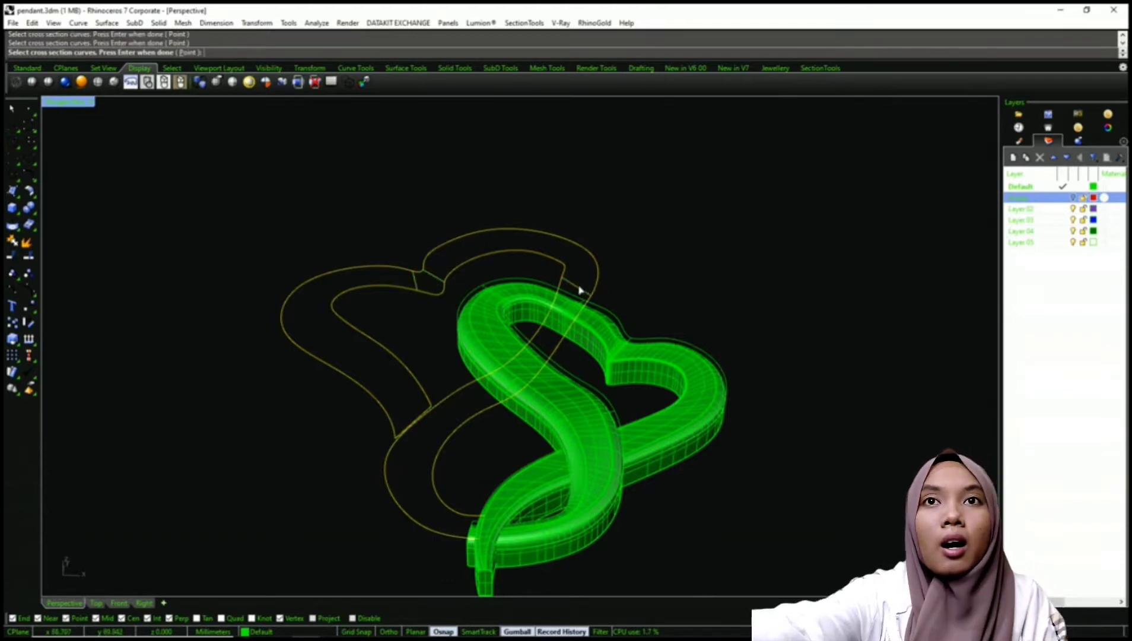
right_click_drag(580, 290, 506, 274)
scroll(581, 349, "up", 6)
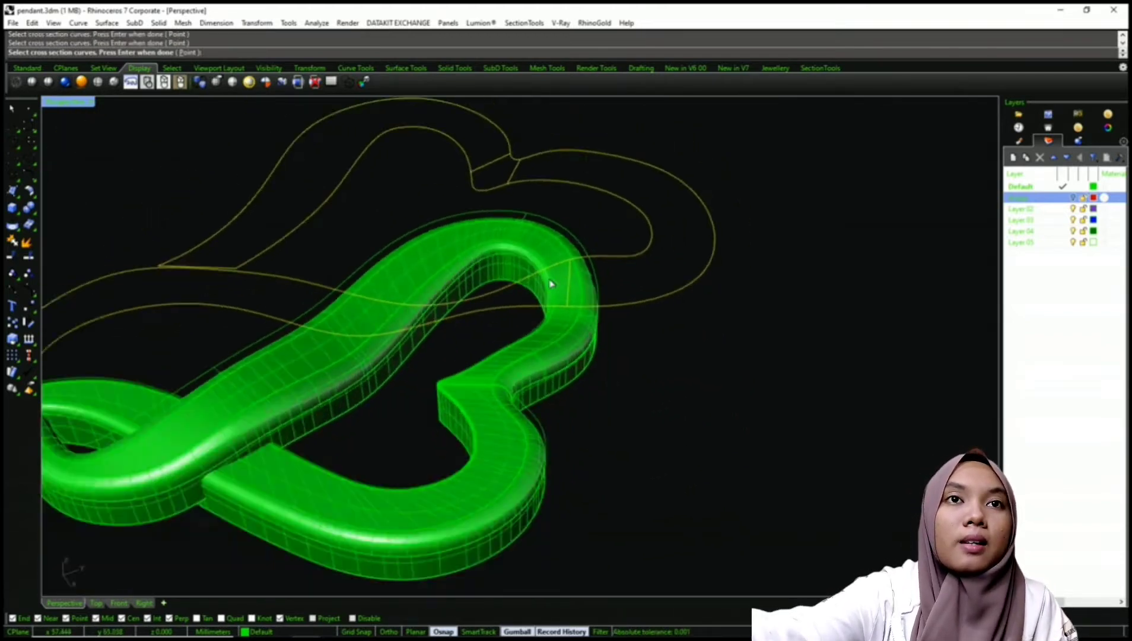
scroll(384, 361, "down", 5)
scroll(374, 331, "up", 12)
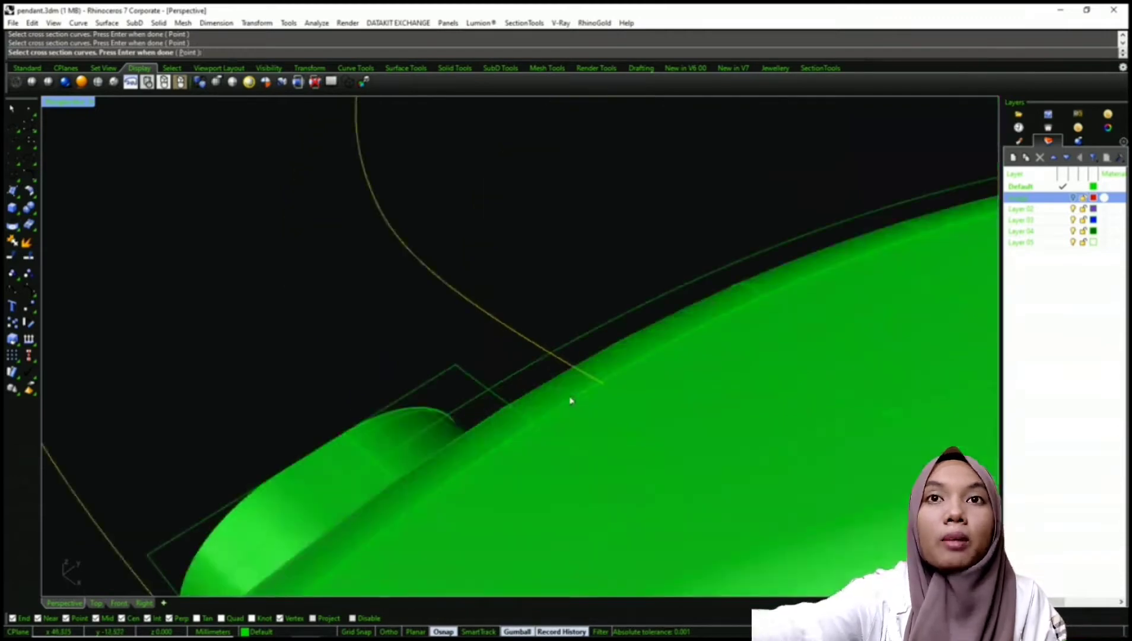
left_click(579, 404)
scroll(442, 379, "down", 12)
right_click_drag(445, 369, 561, 303)
right_click(562, 303)
left_click(556, 424)
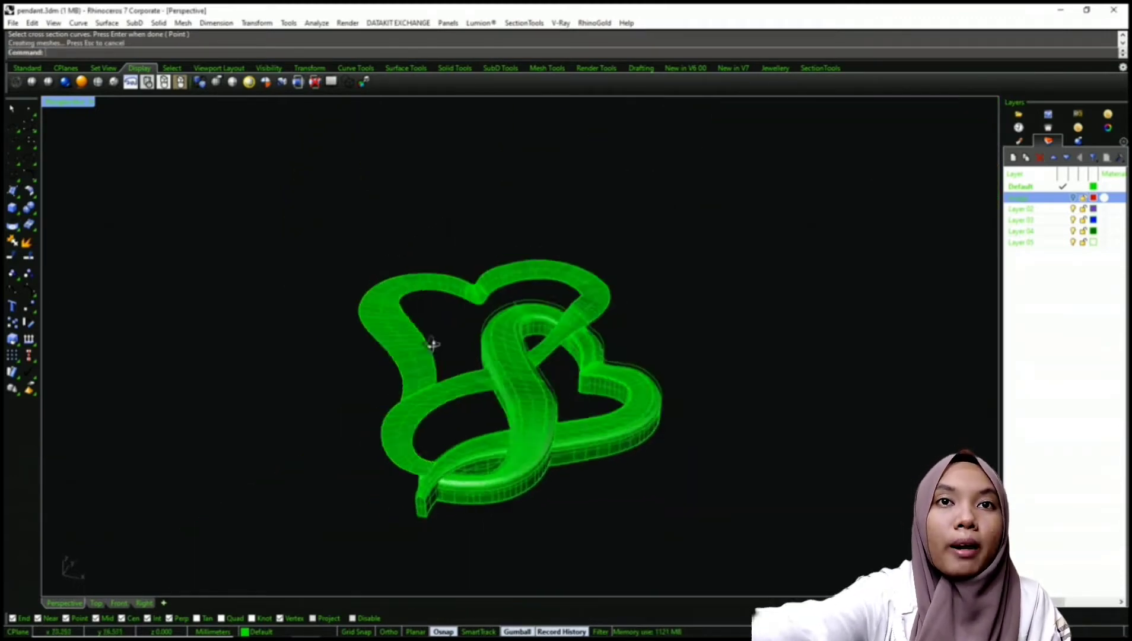
Extrude the swept silver band surface into a 7 mm thick solid
right_click_drag(429, 341, 430, 384)
scroll(429, 384, "up", 3)
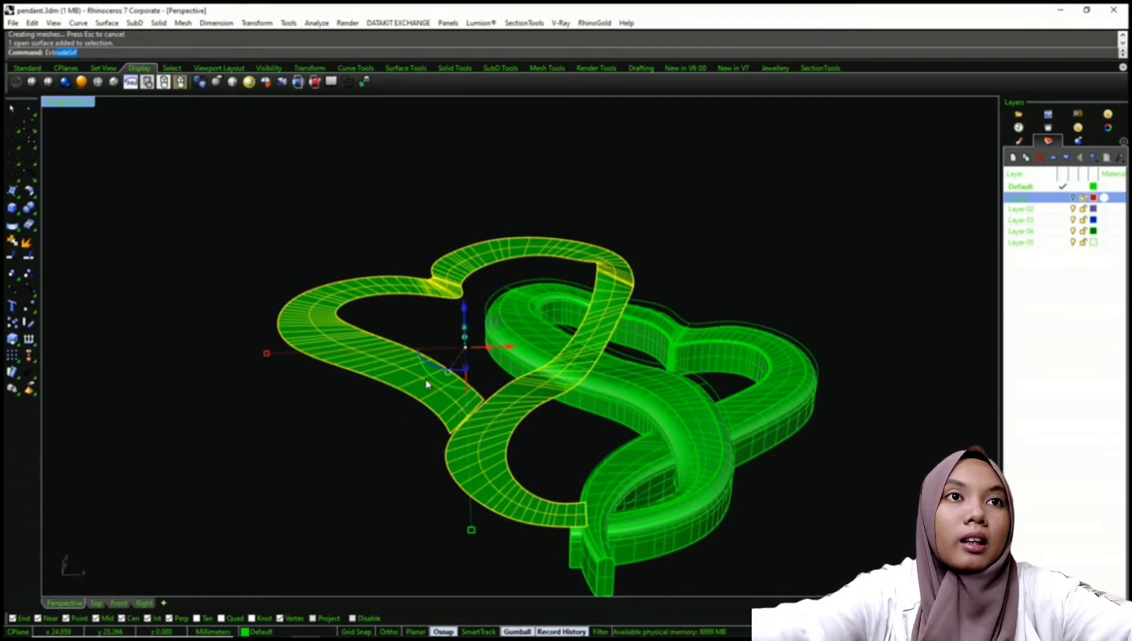
key("Return")
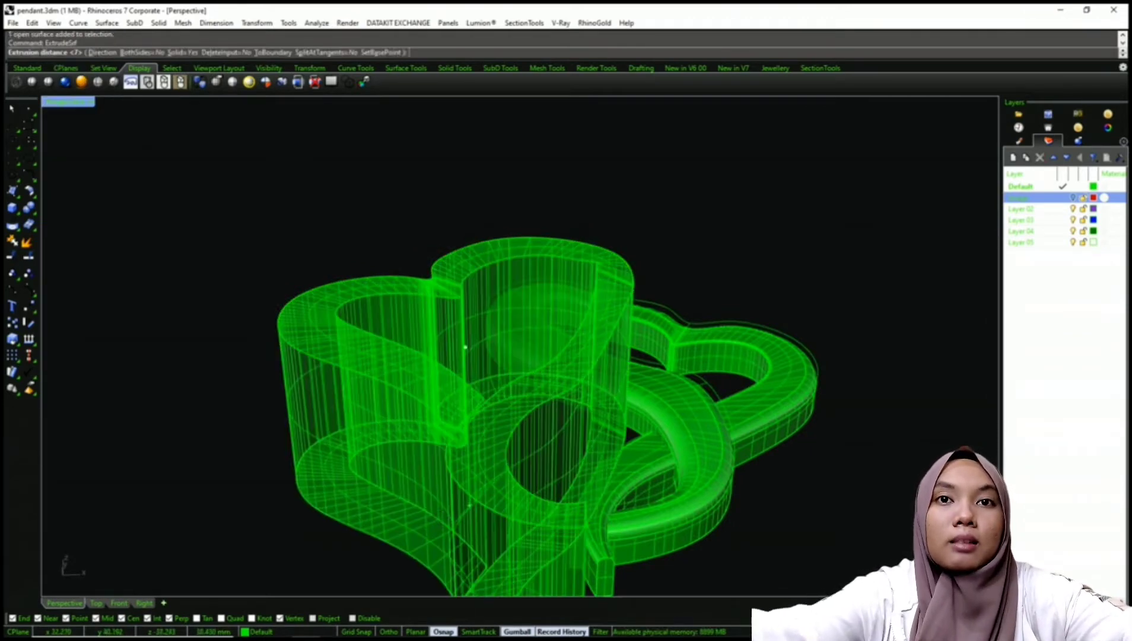
right_click(436, 512)
left_click(435, 513)
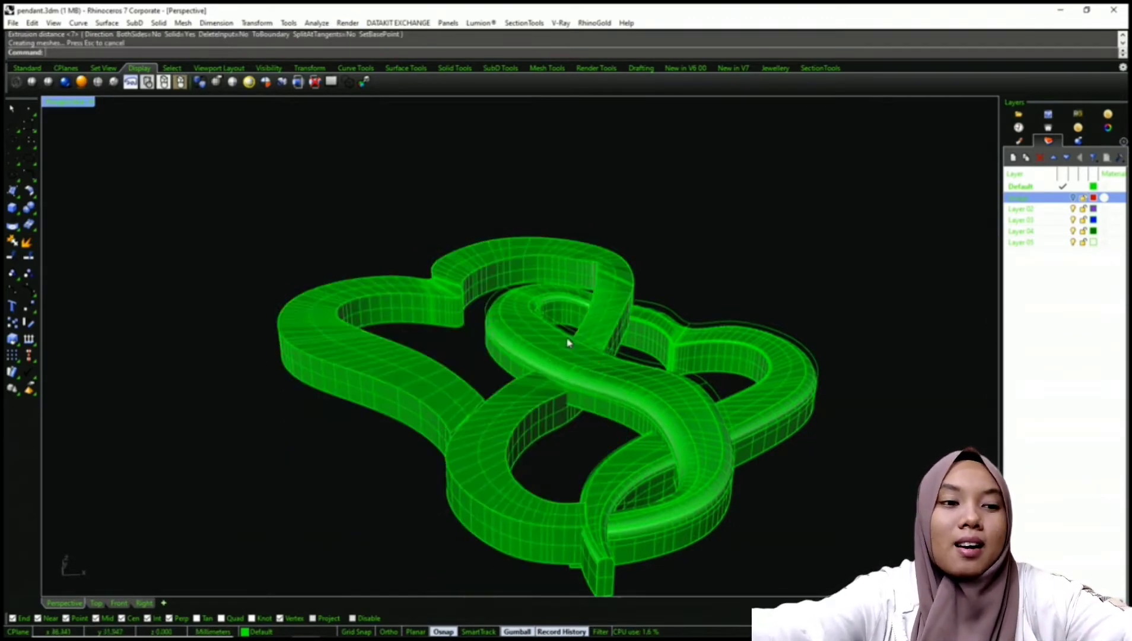
Fillet the silver band's outer upper edge with a 3 mm radius, set to 2 mm at the end beside the rose-gold heart's tip
right_click_drag(653, 292, 554, 289)
scroll(599, 294, "down", 5)
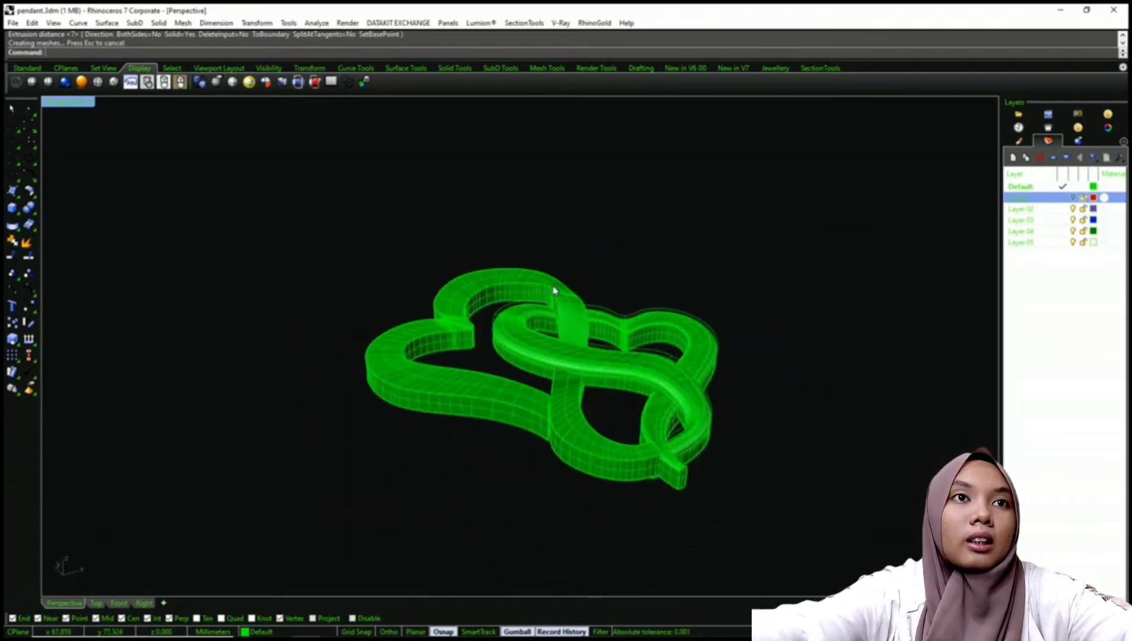
scroll(479, 400, "up", 3)
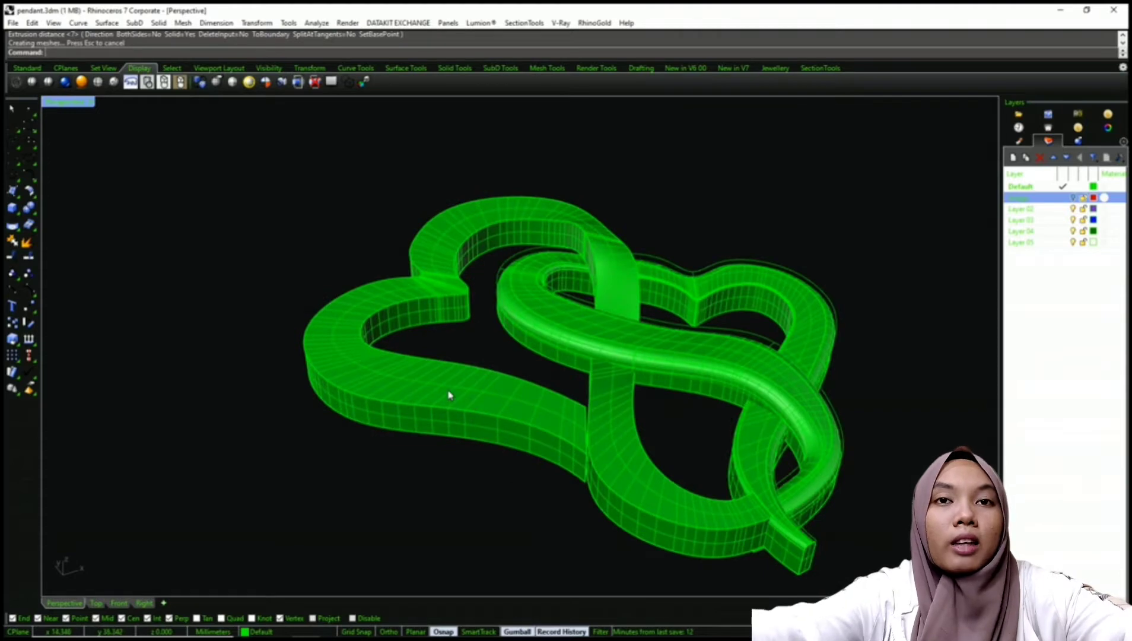
key("Return")
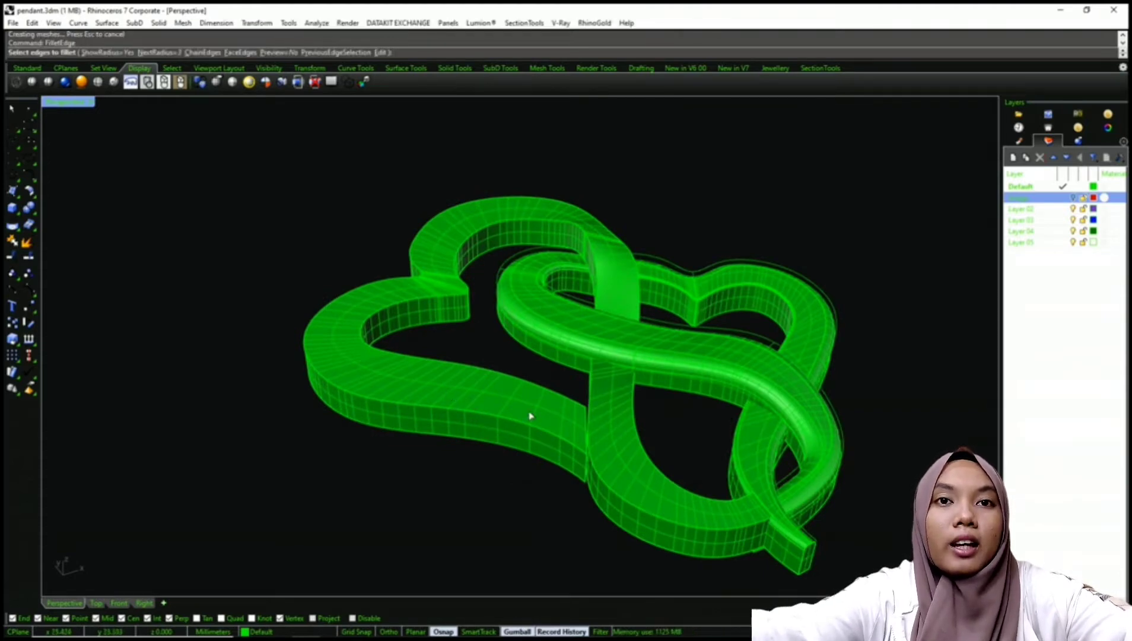
right_click_drag(529, 415, 538, 411, "shift")
right_click_drag(461, 370, 468, 376, "shift")
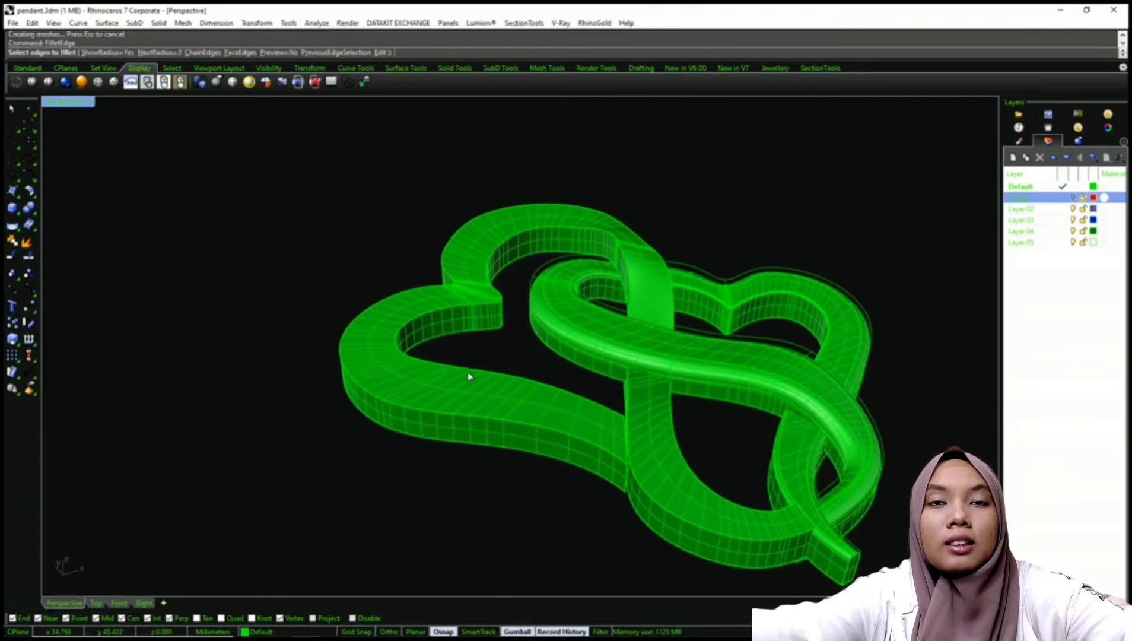
left_click(520, 427)
right_click_drag(518, 424, 605, 469)
key("Return")
scroll(606, 470, "up", 3)
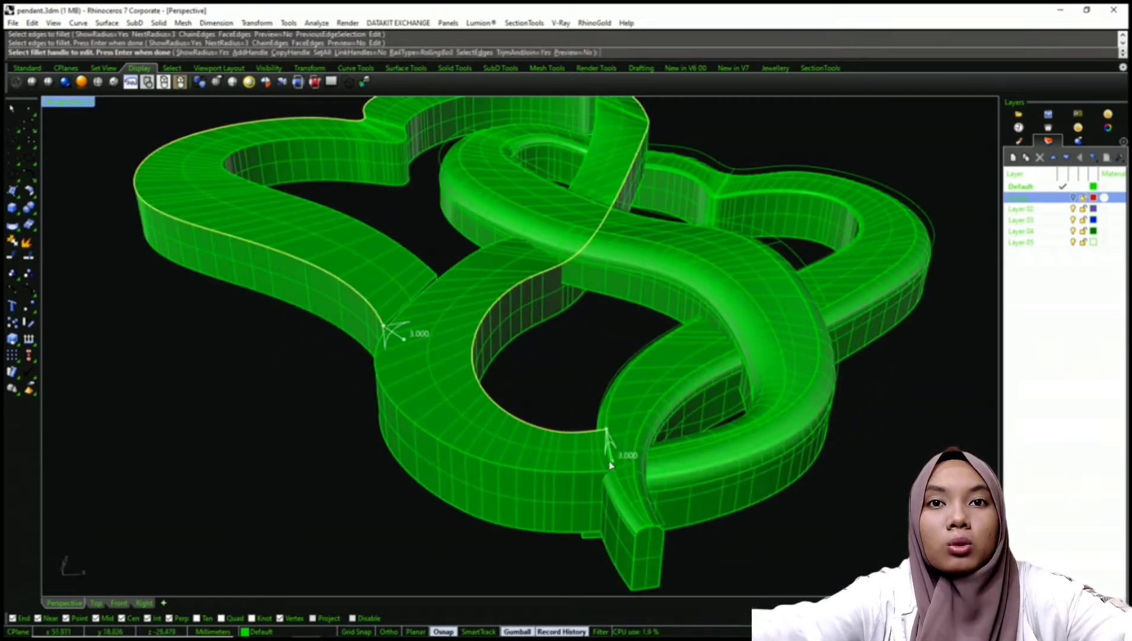
left_click(611, 466)
type("2")
key("Return")
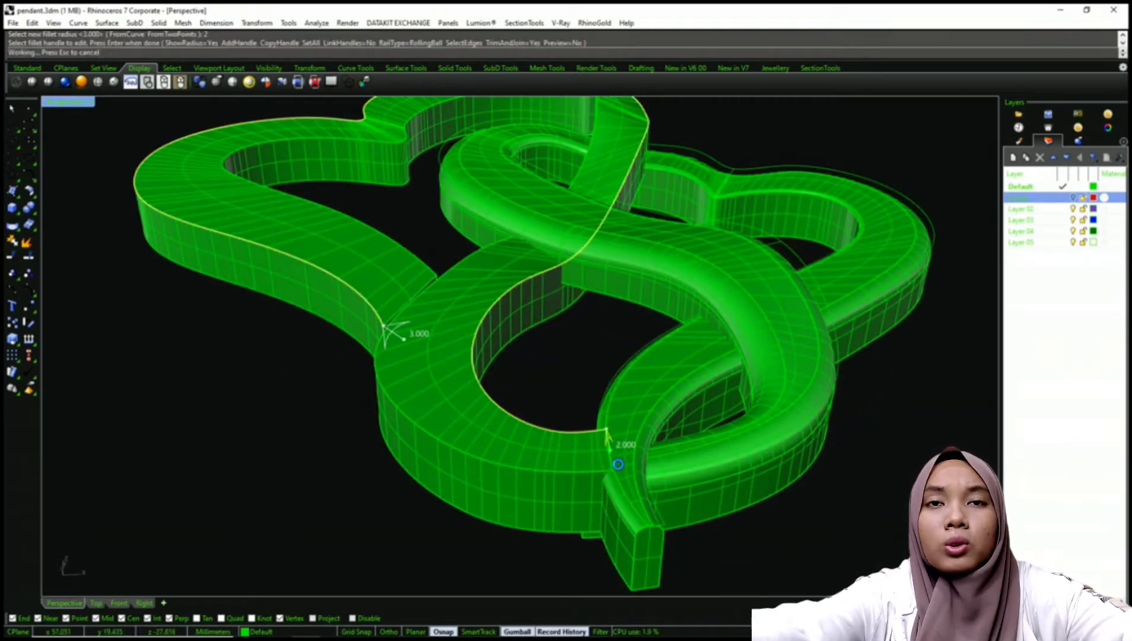
key("Return")
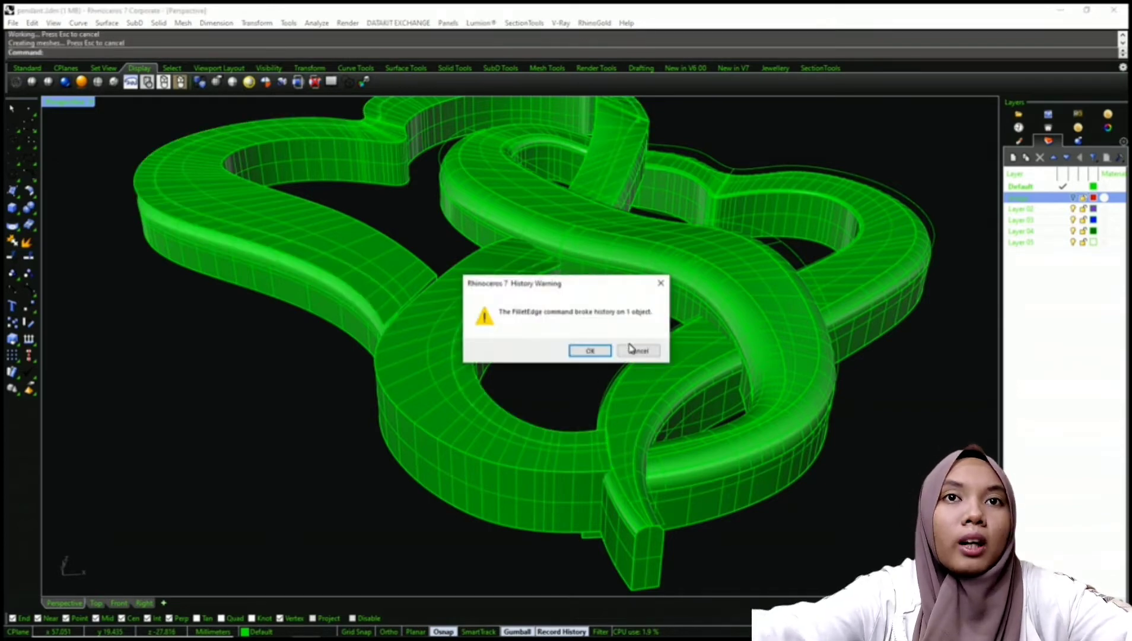
left_click(631, 349)
Hide the original swept surface lying on top of the silver solid
right_click_drag(631, 349, 415, 334)
left_click(413, 335)
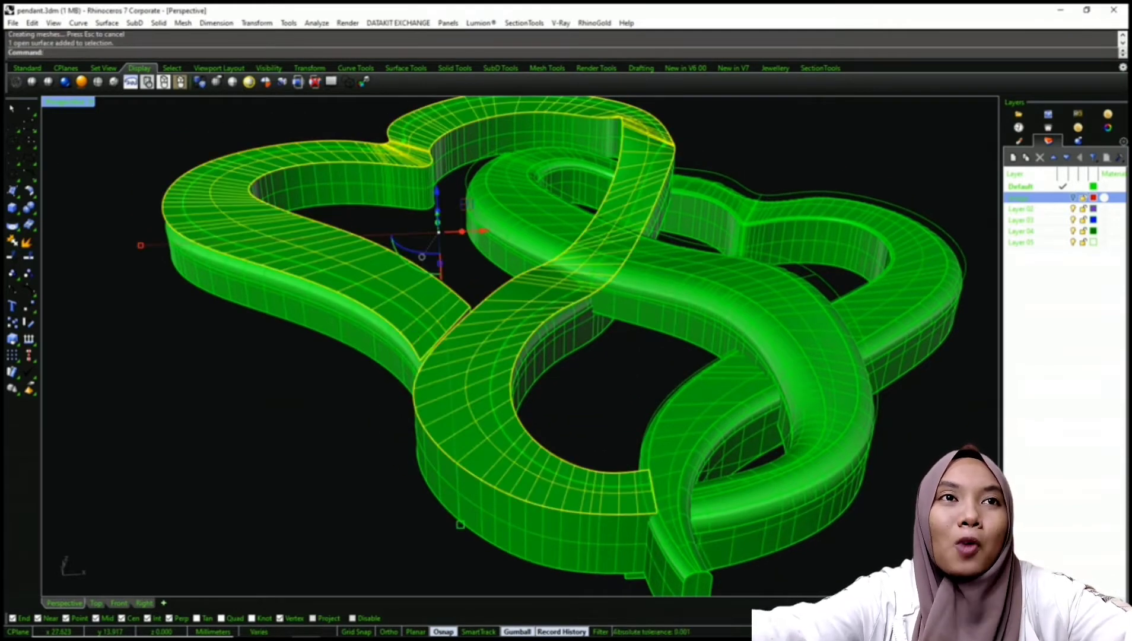
type("hide")
key("Return")
scroll(427, 369, "down", 8)
scroll(417, 340, "up", 8)
right_click(415, 344)
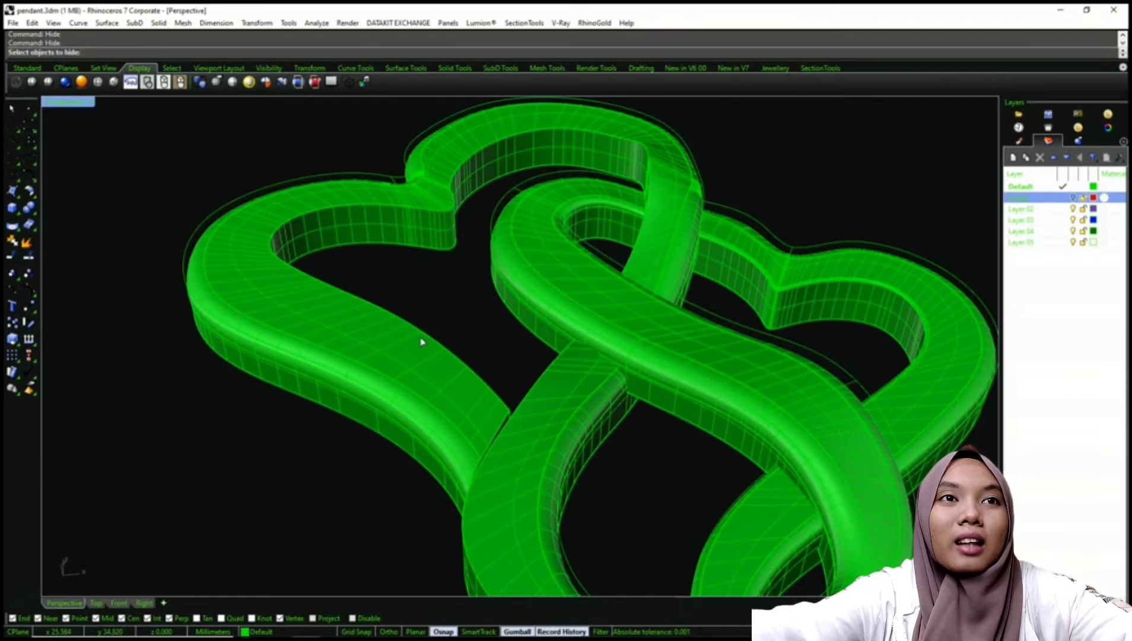
key("Escape")
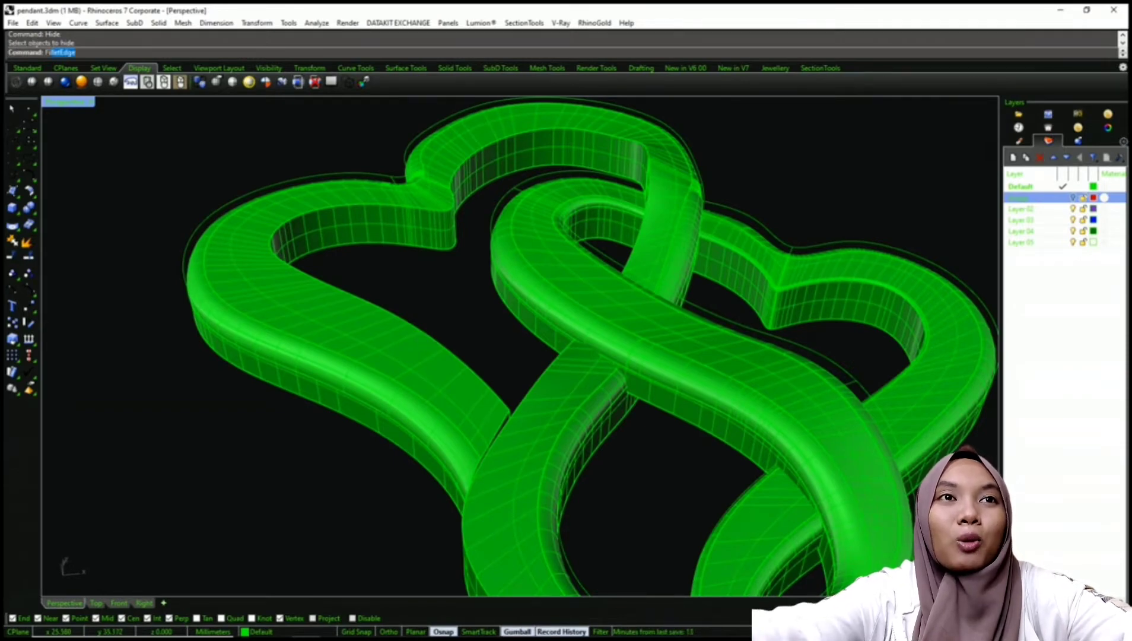
left_click(427, 339)
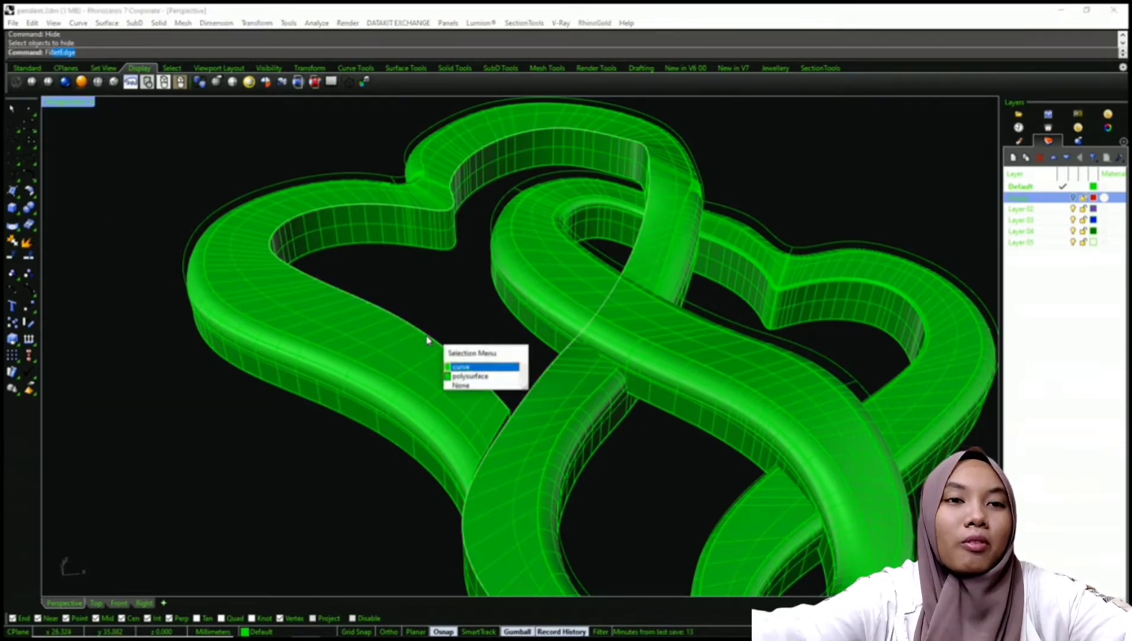
left_click(462, 366)
scroll(463, 332, "down", 5)
key("Return")
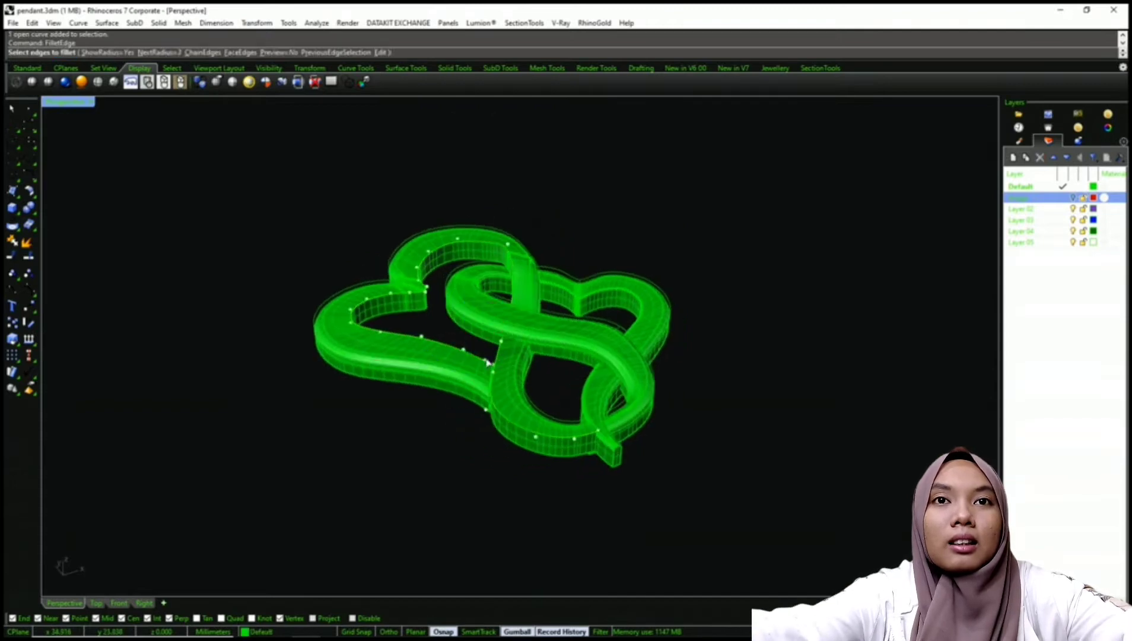
key("Escape")
Try to fillet the silver band's inner upper edge with a 3 mm radius, set to 2 mm at its lower end
scroll(477, 341, "up", 3)
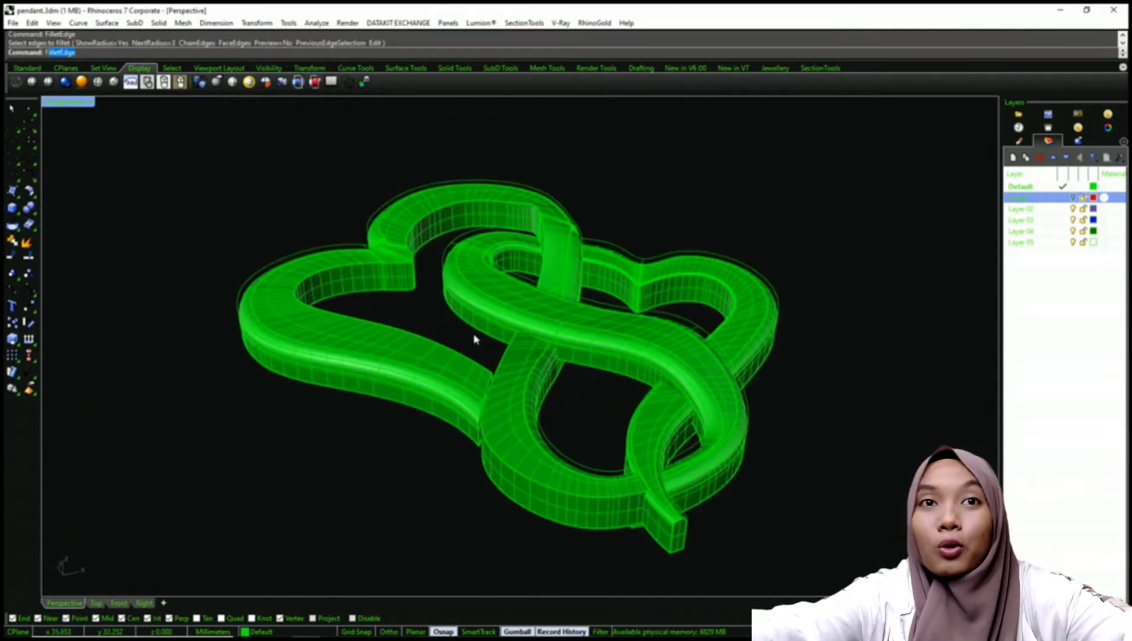
key("Return")
left_click(464, 358)
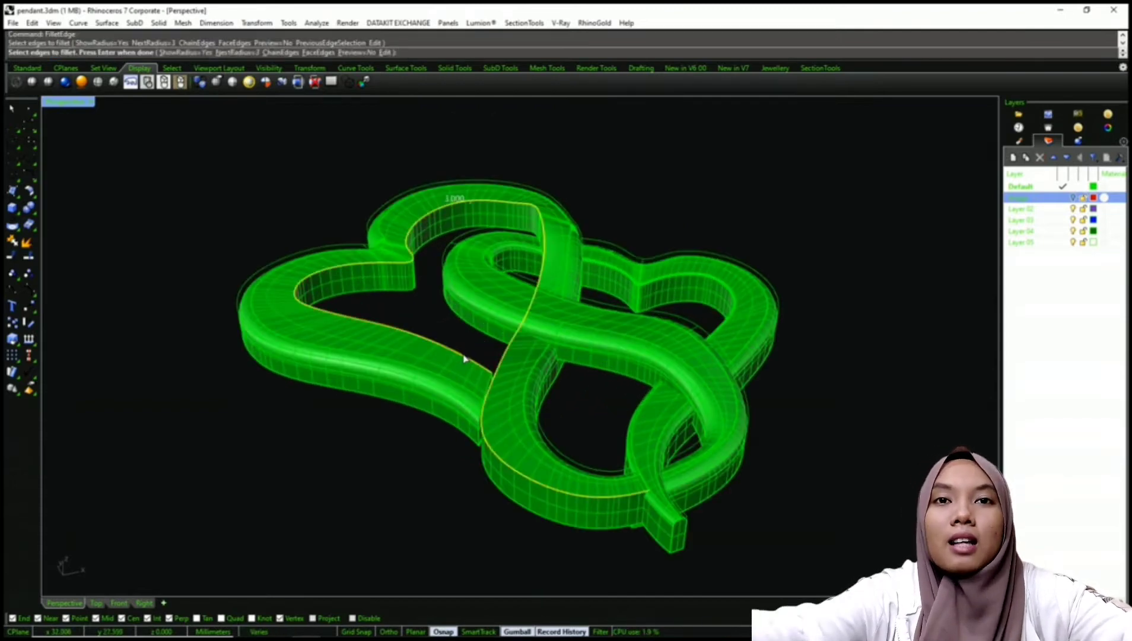
key("Return")
left_click(646, 492)
type("2")
key("Return")
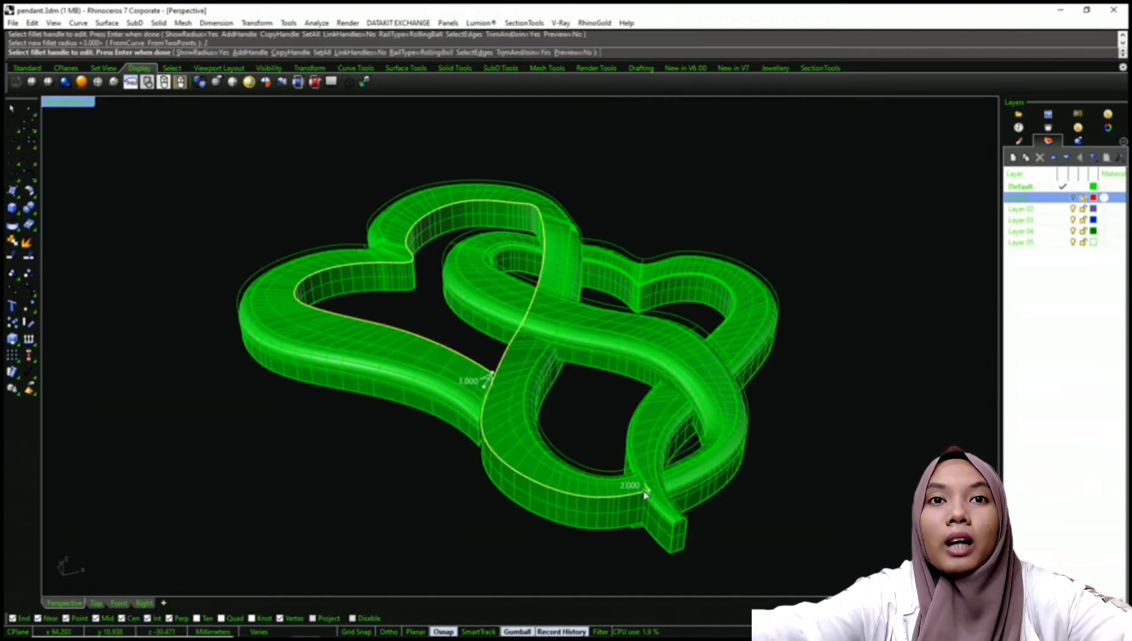
right_click_drag(520, 363, 504, 392)
key("Return")
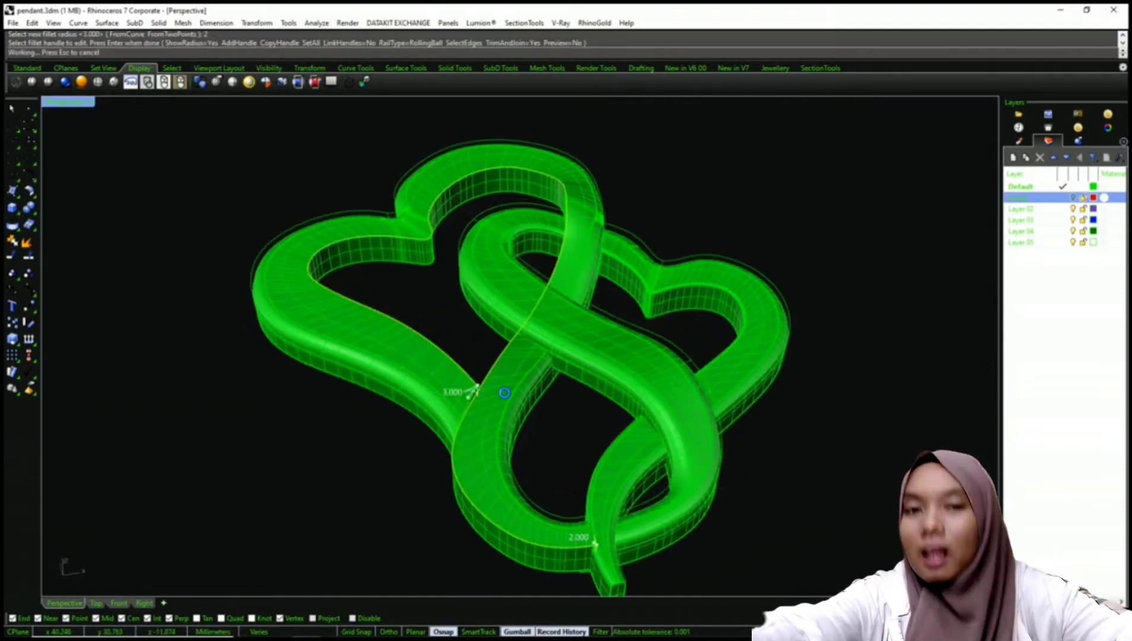
left_click(401, 363)
right_click_drag(401, 340, 463, 321)
key("Escape")
Retry the inner upper edge fillet on the silver band from a closer view, again with 2 mm at the lower end
scroll(462, 321, "up", 4)
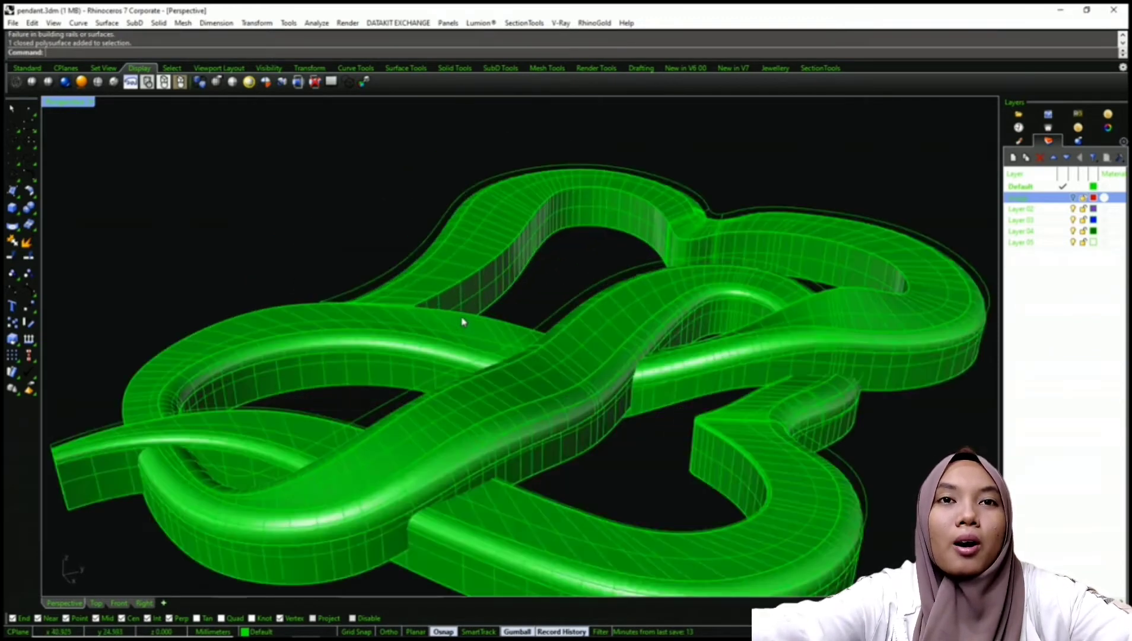
scroll(460, 318, "up", 2)
key("Return")
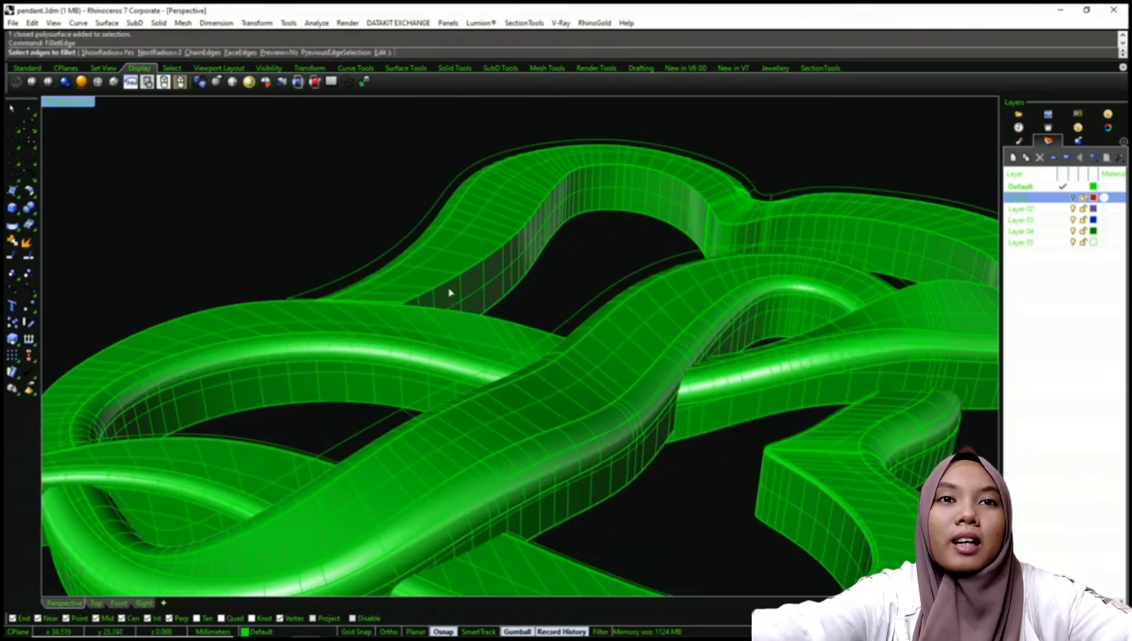
left_click(447, 284)
key("Return")
scroll(434, 268, "down", 2)
scroll(436, 272, "down", 5)
right_click_drag(436, 272, 380, 323)
scroll(217, 363, "up", 5)
left_click(422, 369)
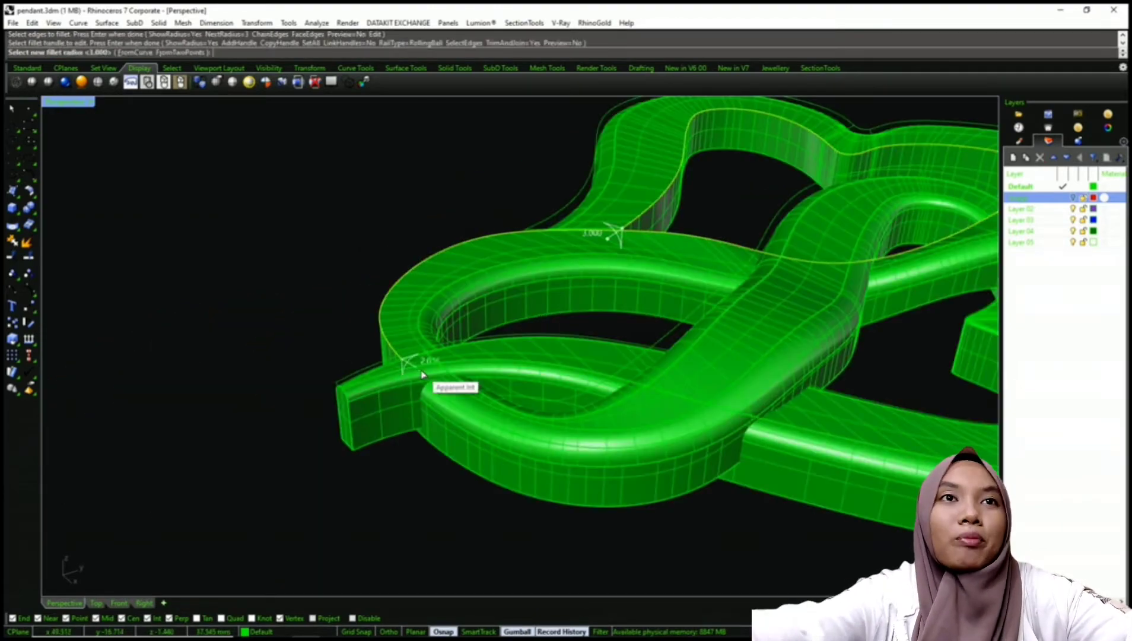
type("2")
key("Return")
scroll(418, 318, "down", 2)
right_click_drag(418, 318, 523, 257)
key("Return")
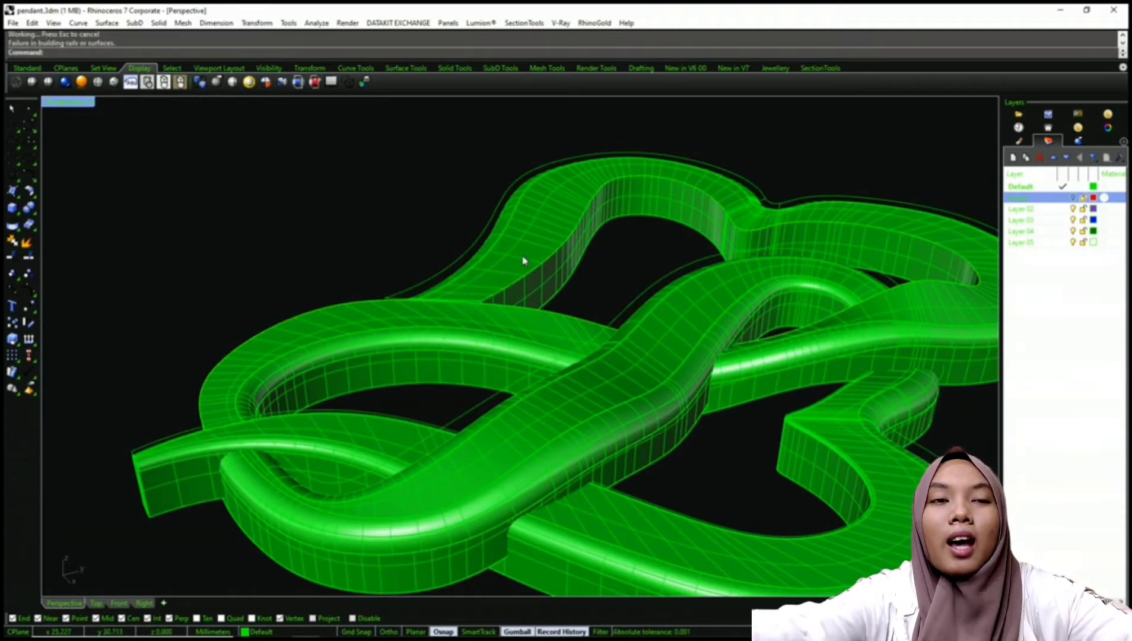
Retry a 3 mm fillet on the silver band's inner upper edge, adding radius handles around the heart's lobes and at the crossing
key("Return")
left_click(524, 275)
key("Return")
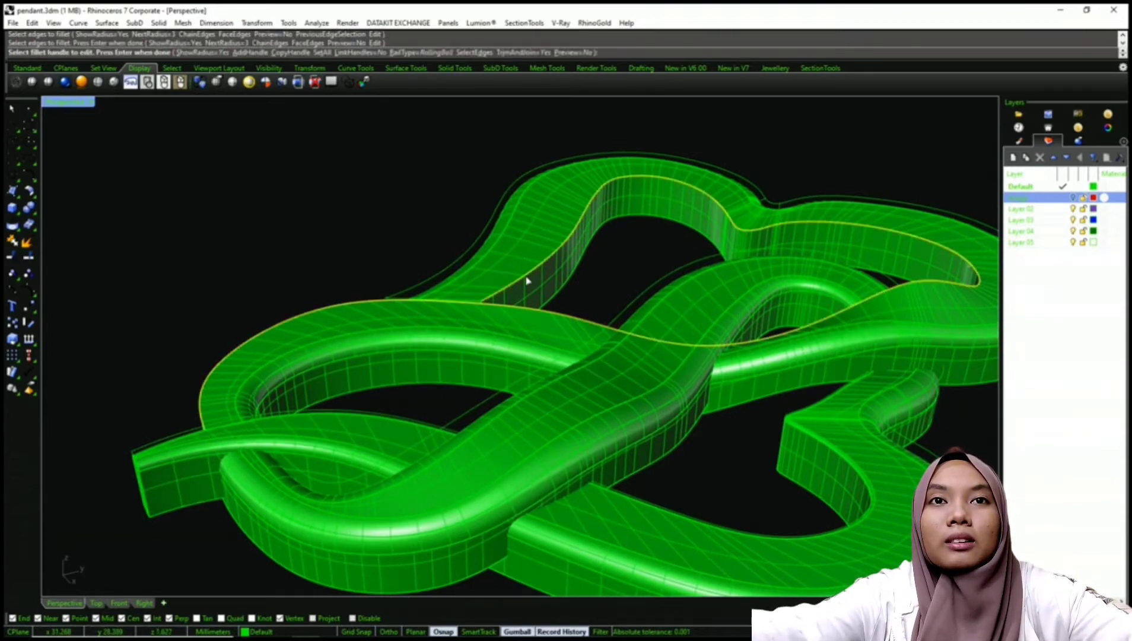
right_click_drag(524, 261, 458, 291)
type("a")
key("Return")
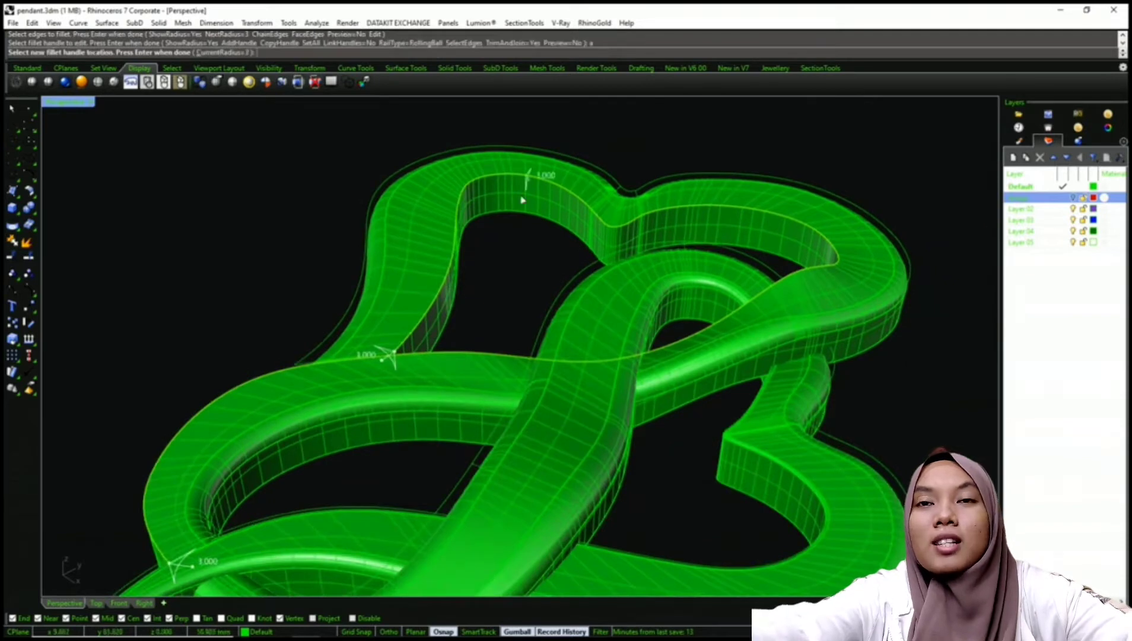
left_click(497, 189)
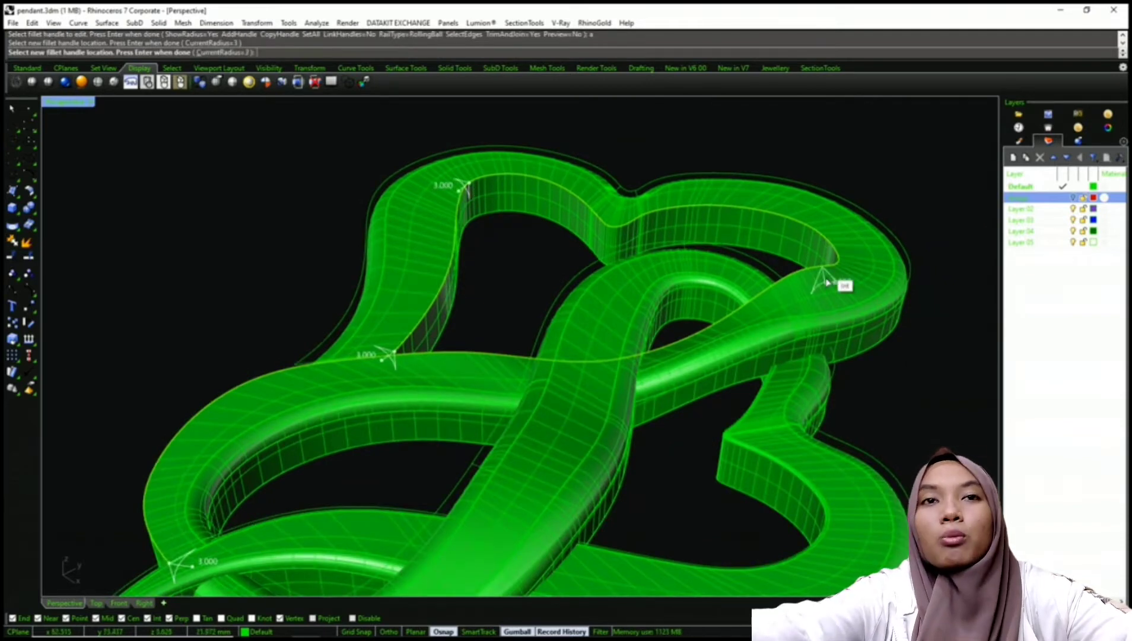
left_click(810, 275)
mouse_move(810, 275)
right_mouse_down()
mouse_move(821, 260)
mouse_move(818, 283)
right_mouse_up()
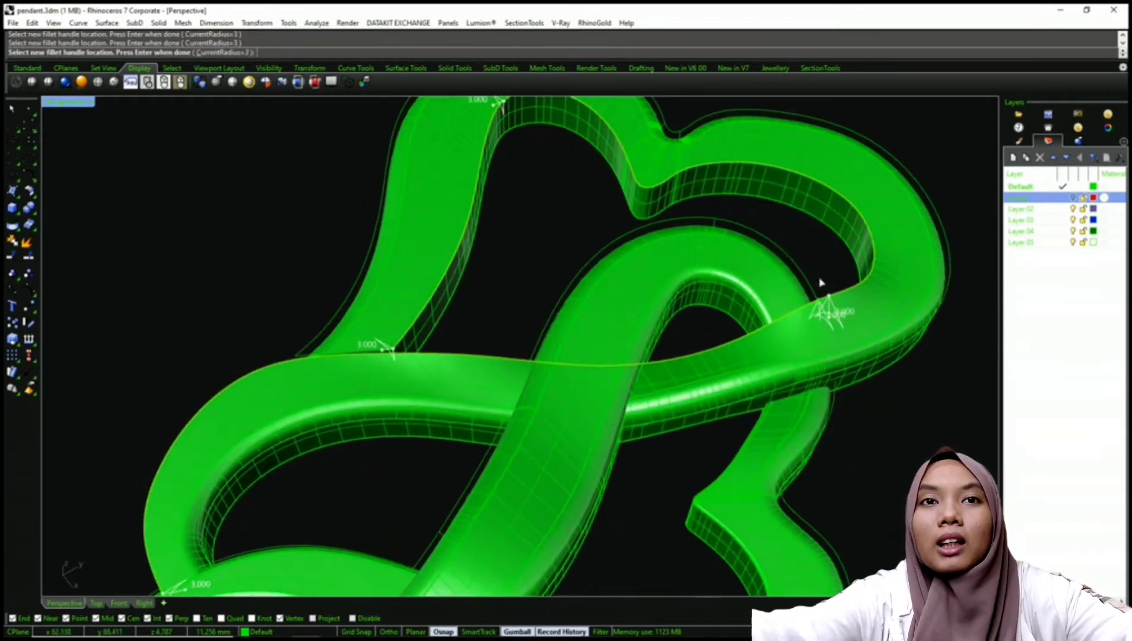
scroll(599, 357, "down", 4)
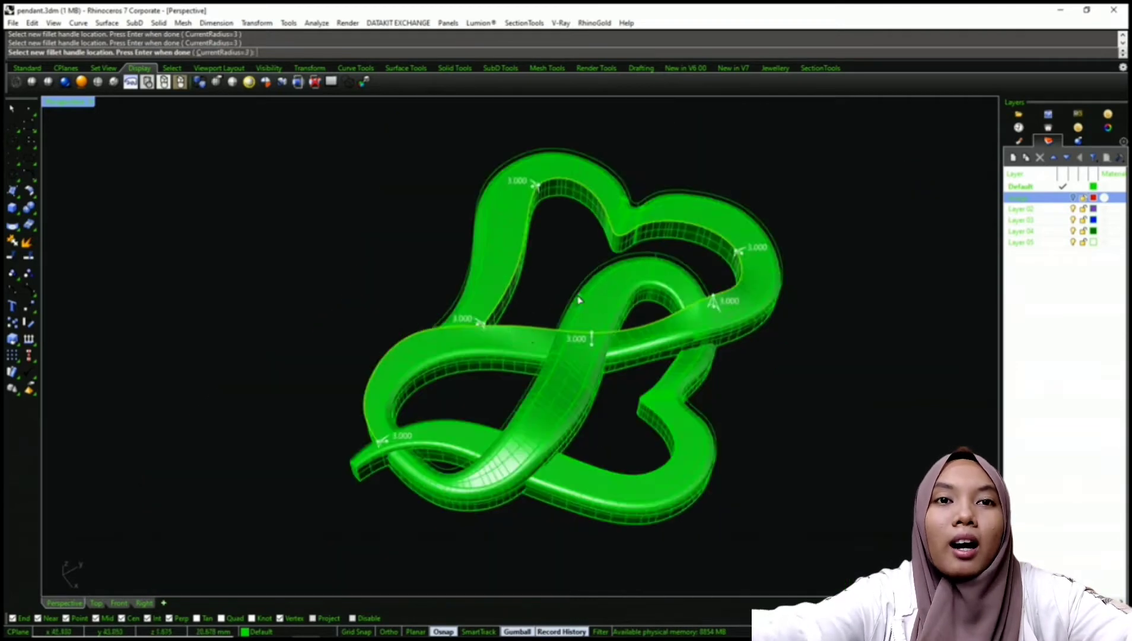
scroll(394, 361, "up", 2)
key("Return")
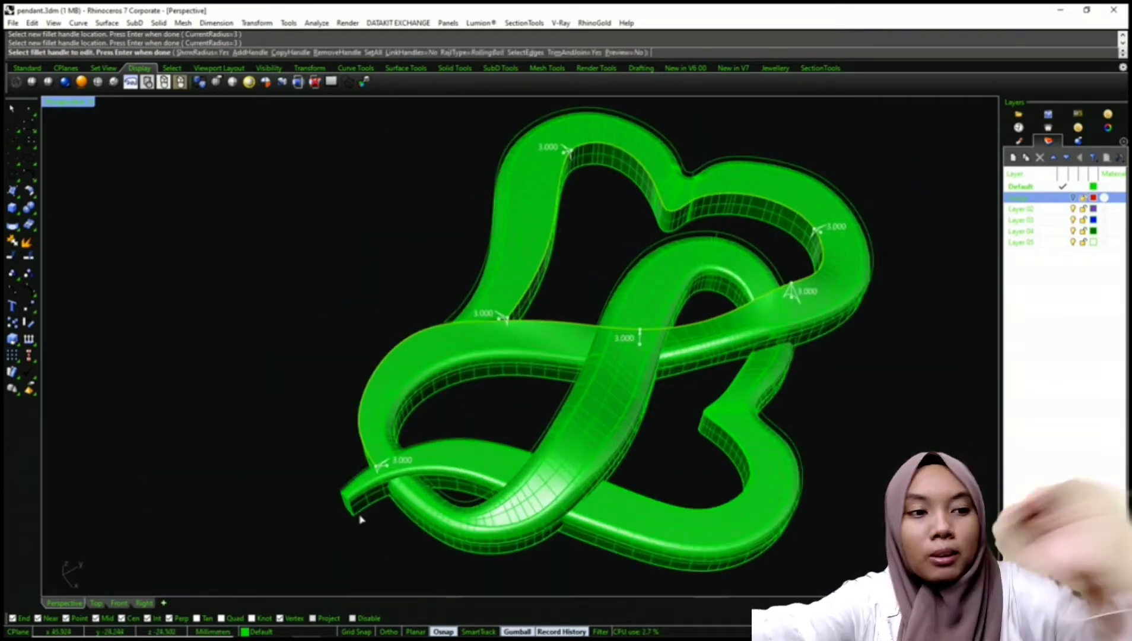
Set the lower-end handle's radius to 2 mm and try to apply the multi-handle fillet
scroll(385, 474, "up", 4)
left_click(377, 462)
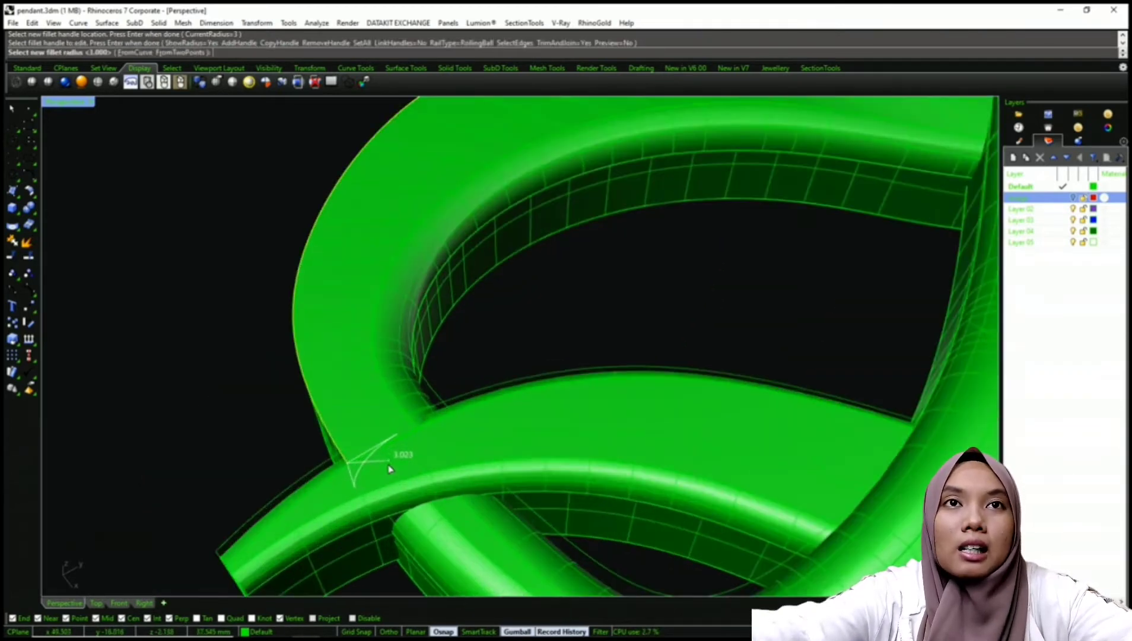
type("2")
key("Return")
scroll(461, 381, "down", 4)
scroll(462, 381, "up", 2)
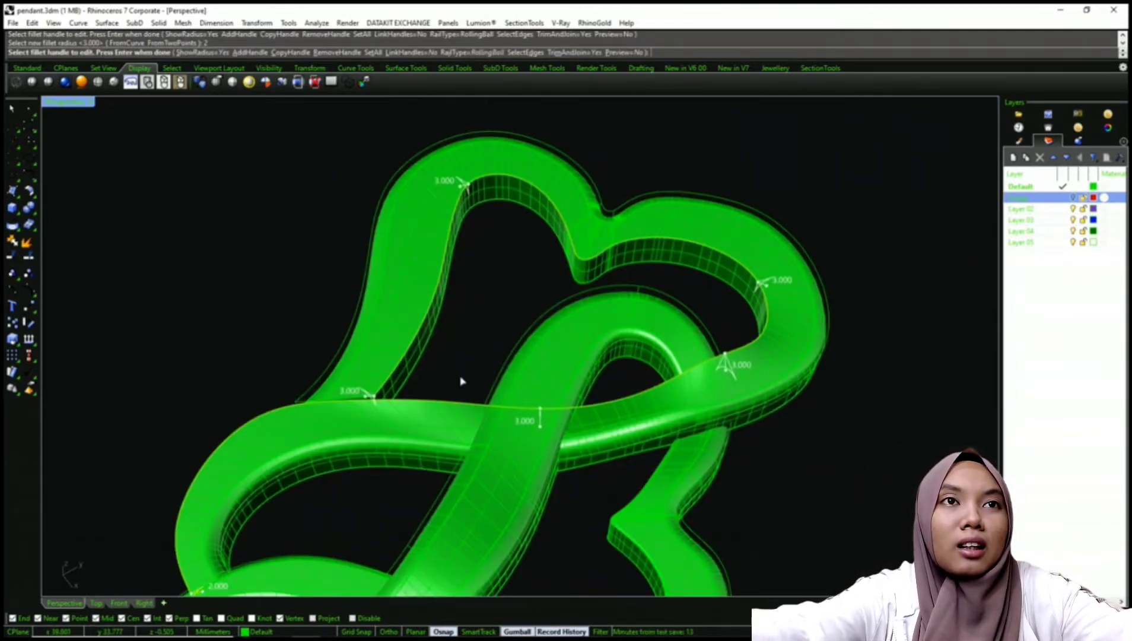
key("Return")
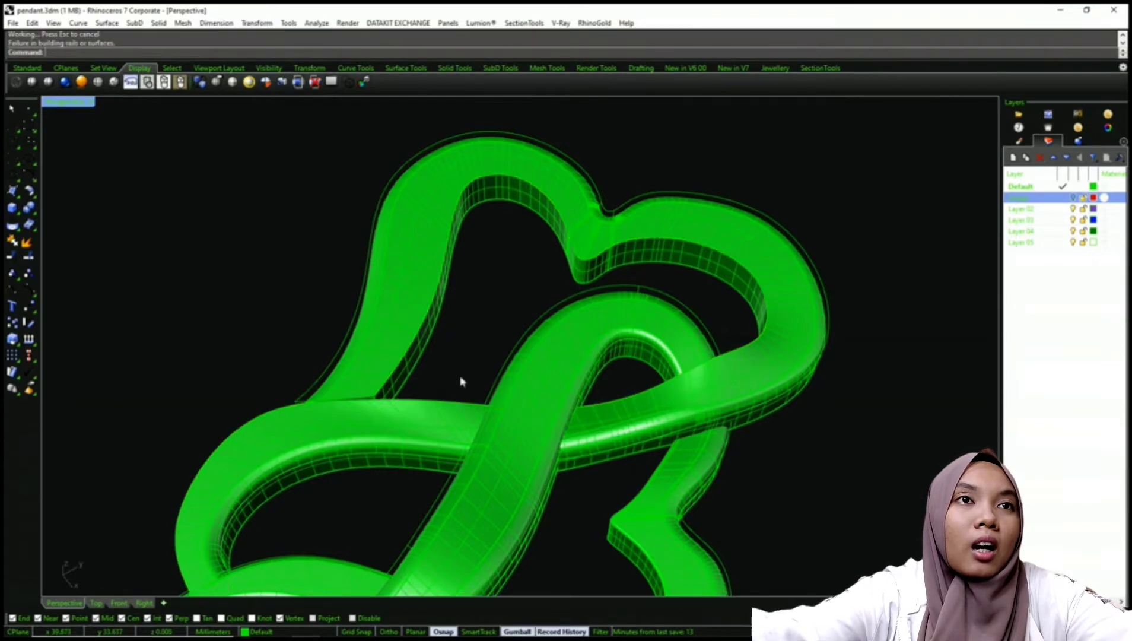
Try a uniform 1 mm fillet along the silver band's inner upper edge
mouse_move(447, 387)
right_mouse_down()
mouse_move(472, 374)
mouse_move(451, 367)
right_mouse_up()
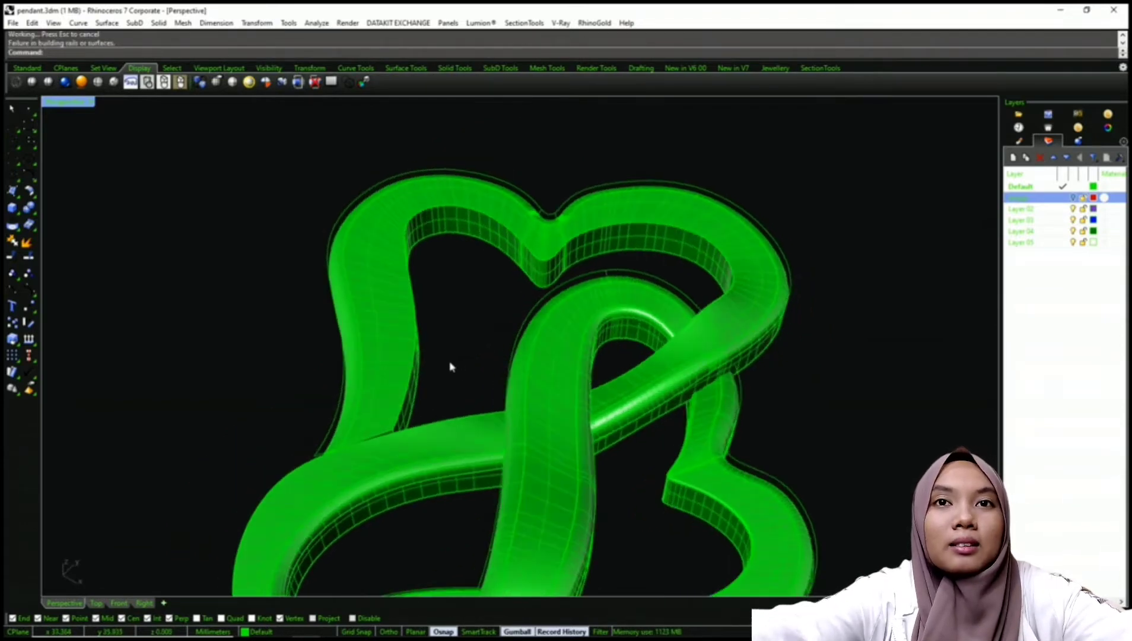
key("Return")
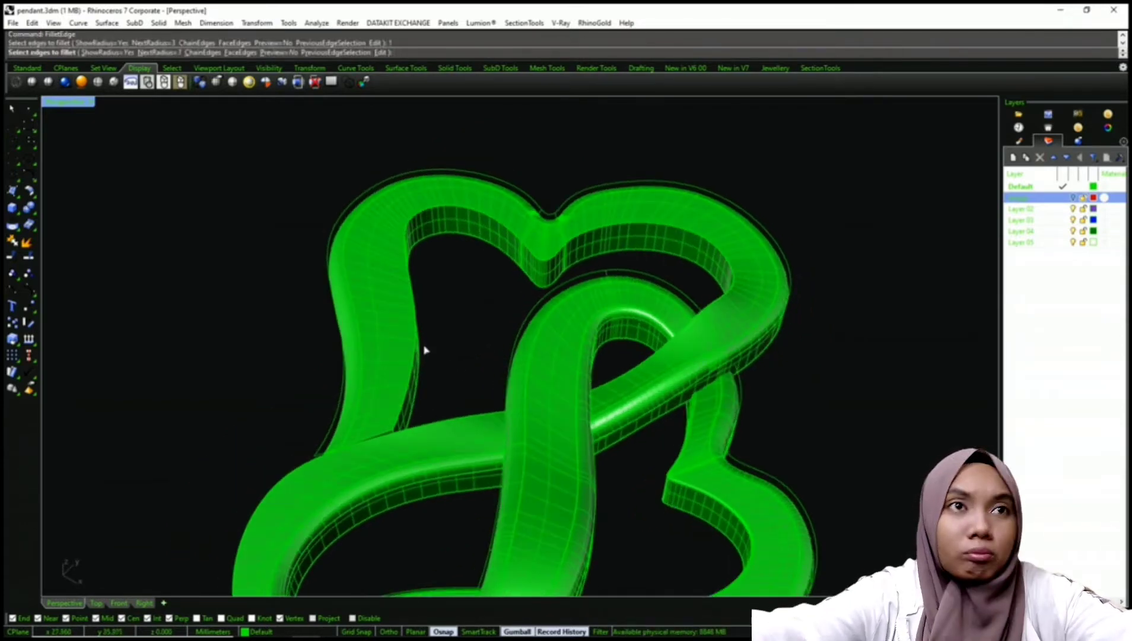
left_click(420, 348)
key("Return")
key("Return")
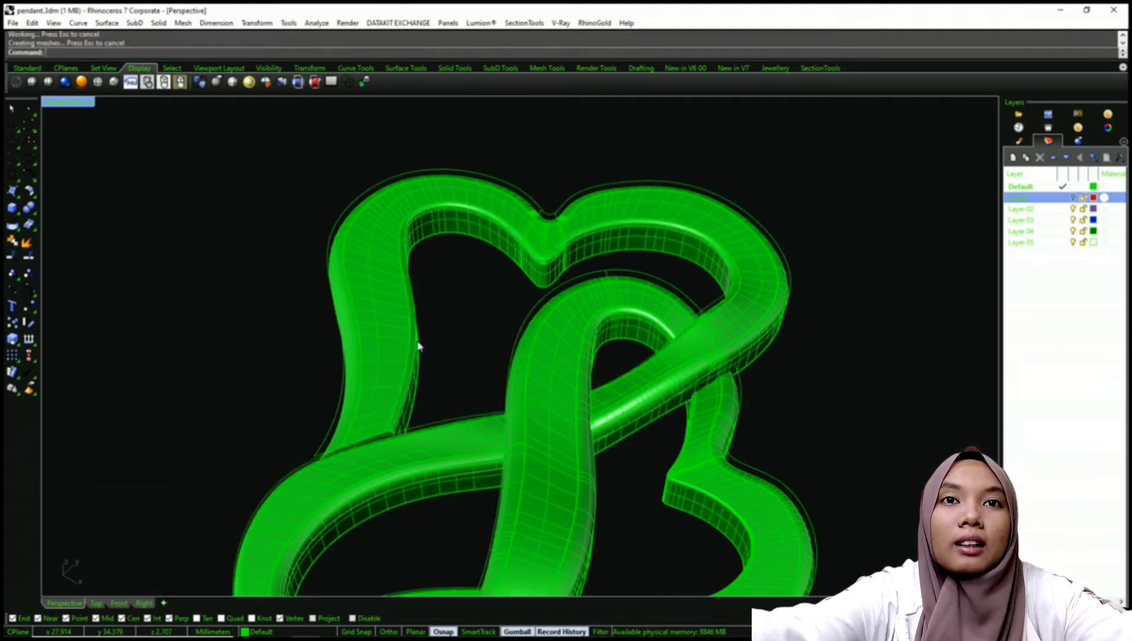
Check the 1 mm fillet closely at the heart's inner notch and undo it
scroll(587, 224, "up", 3)
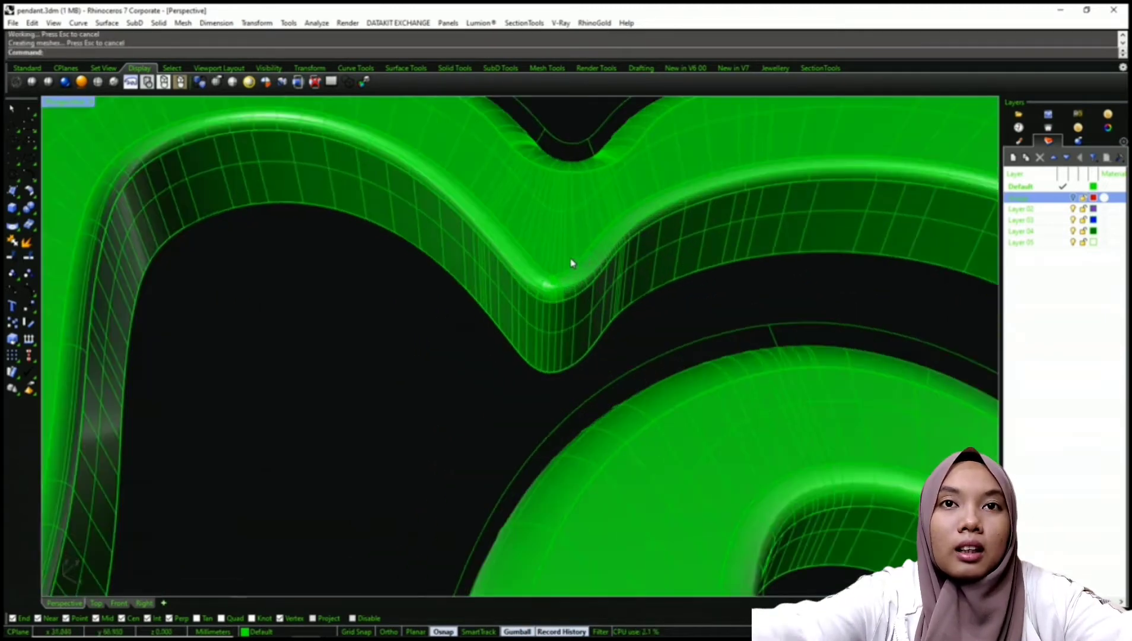
scroll(573, 261, "down", 5)
key("ctrl+z")
Begin a 3 mm fillet on the silver band's inner upper edge, with extra 3 mm handles around the lobes and near the crossing
scroll(368, 308, "up", 4)
key("Return")
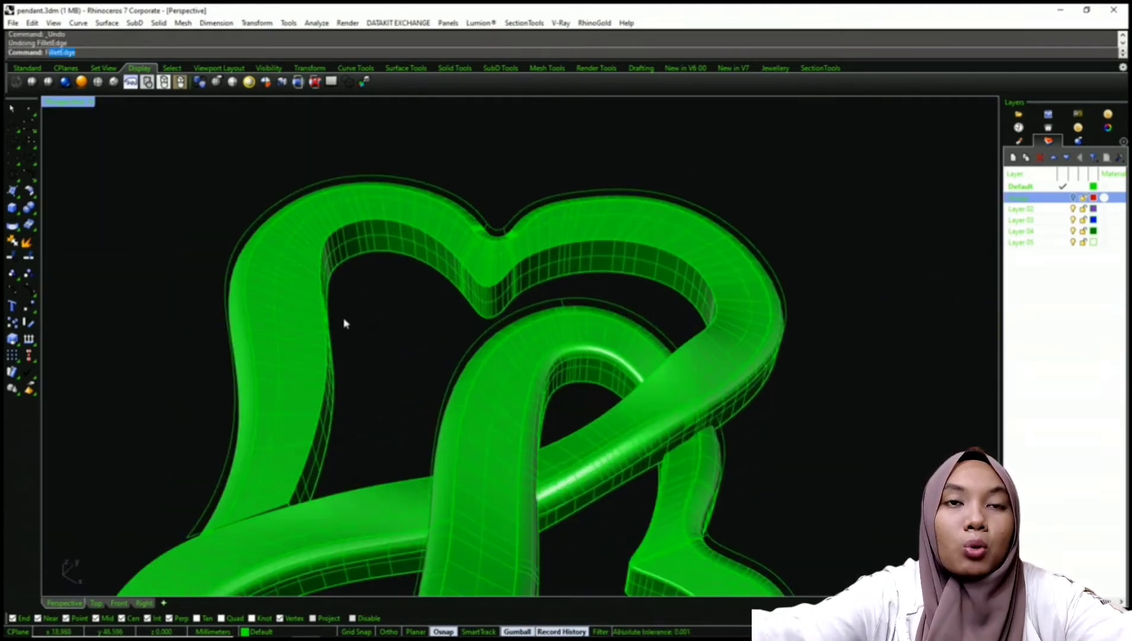
type("3")
key("Return")
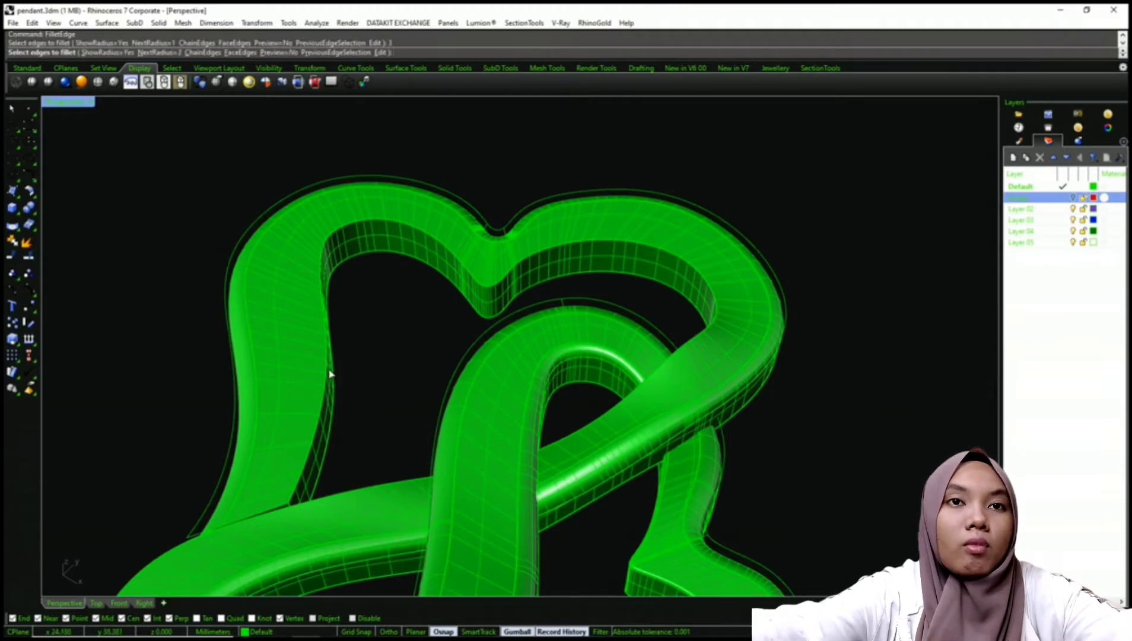
left_click(331, 375)
key("Return")
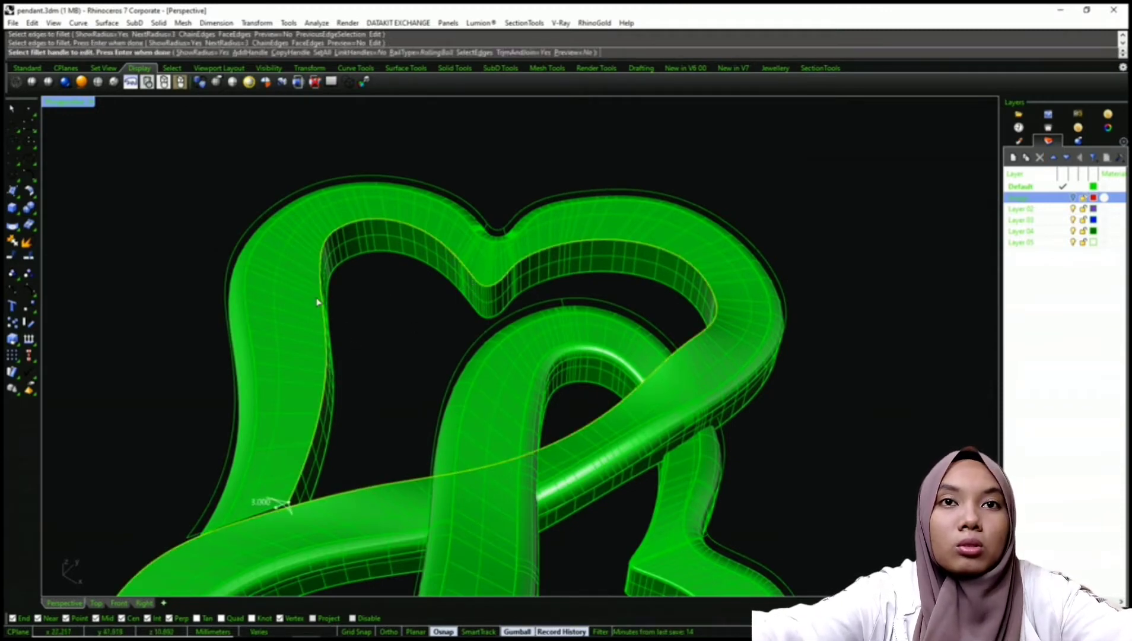
type("a")
key("Return")
left_click(327, 263)
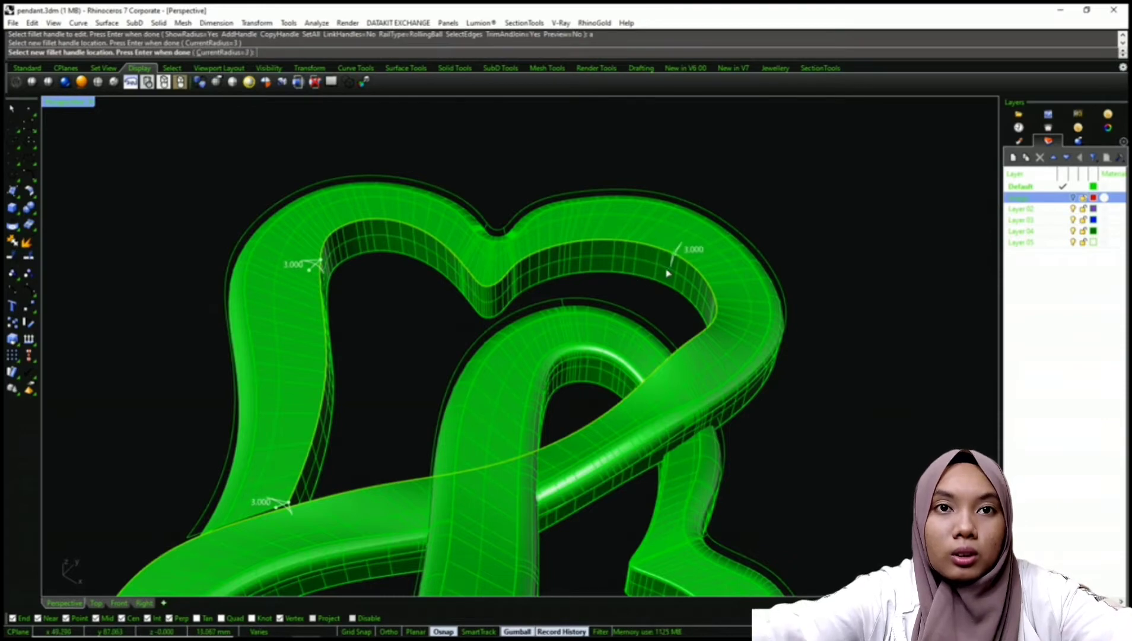
left_click(681, 341)
scroll(652, 344, "down", 2)
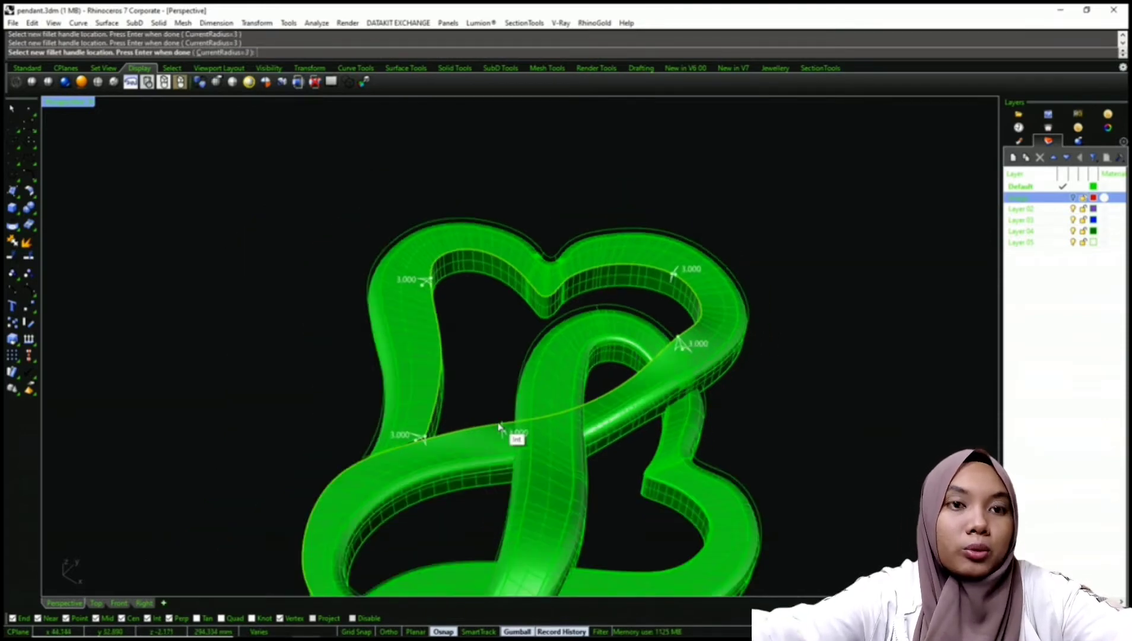
left_click(500, 426)
scroll(500, 426, "down", 2)
scroll(488, 406, "up", 2)
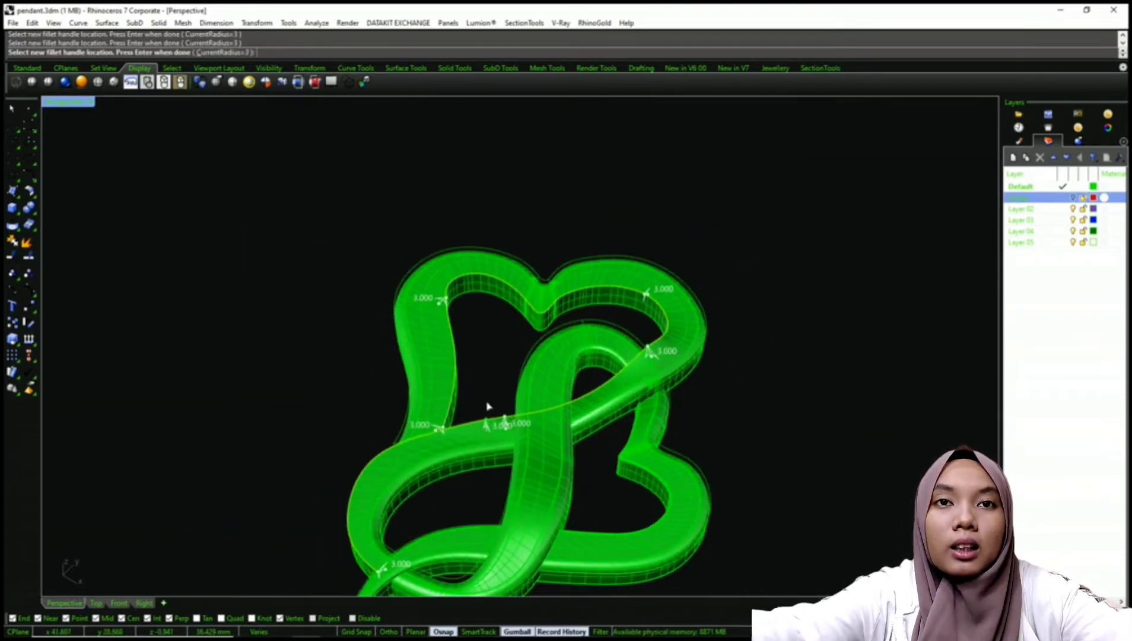
key("Return")
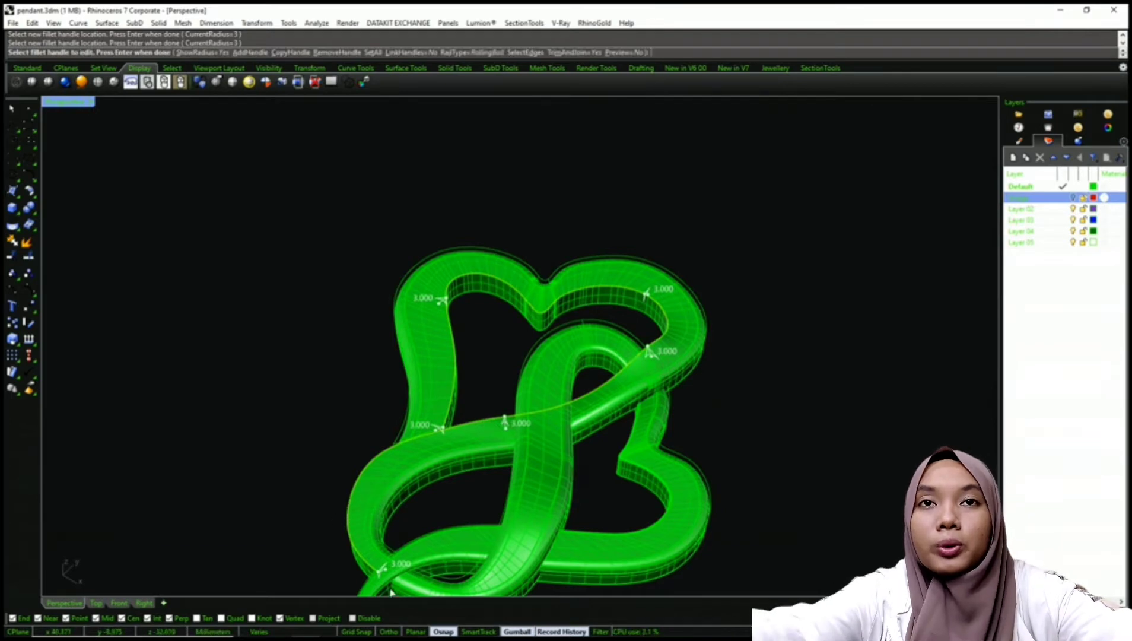
Set the inner edge fillet's radius to 2 mm at the lower-end handle
scroll(384, 566, "up", 3)
left_click(383, 565)
type("2")
key("Return")
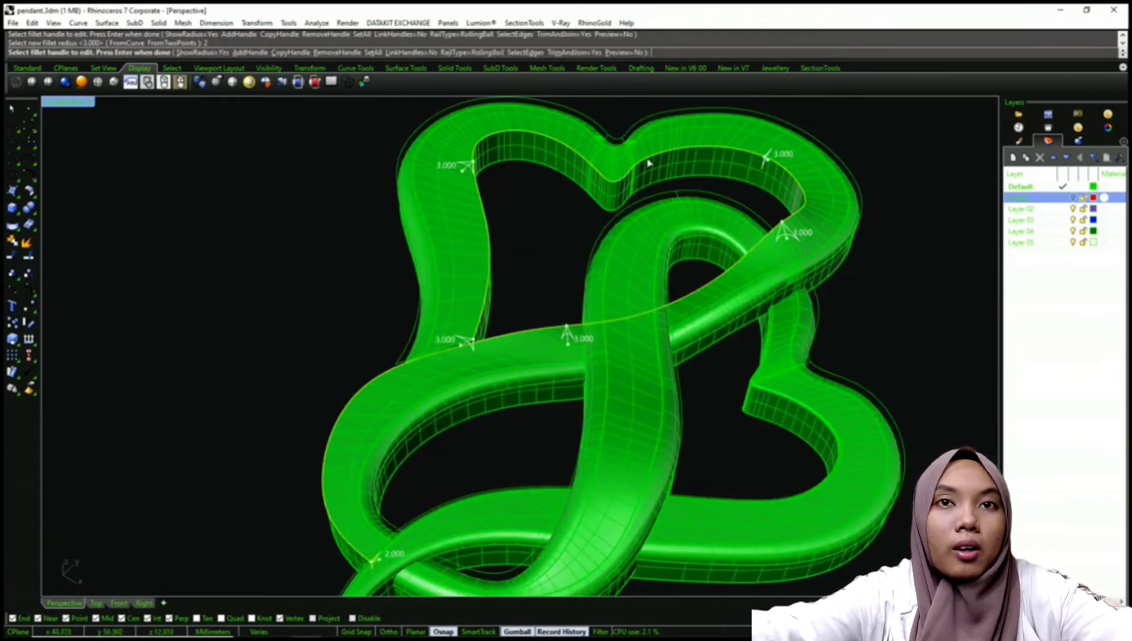
Add fillet handles at the heart's inner notch, set a 1 mm radius there, and apply the inner edge fillet
scroll(647, 162, "up", 4)
type("a")
key("Return")
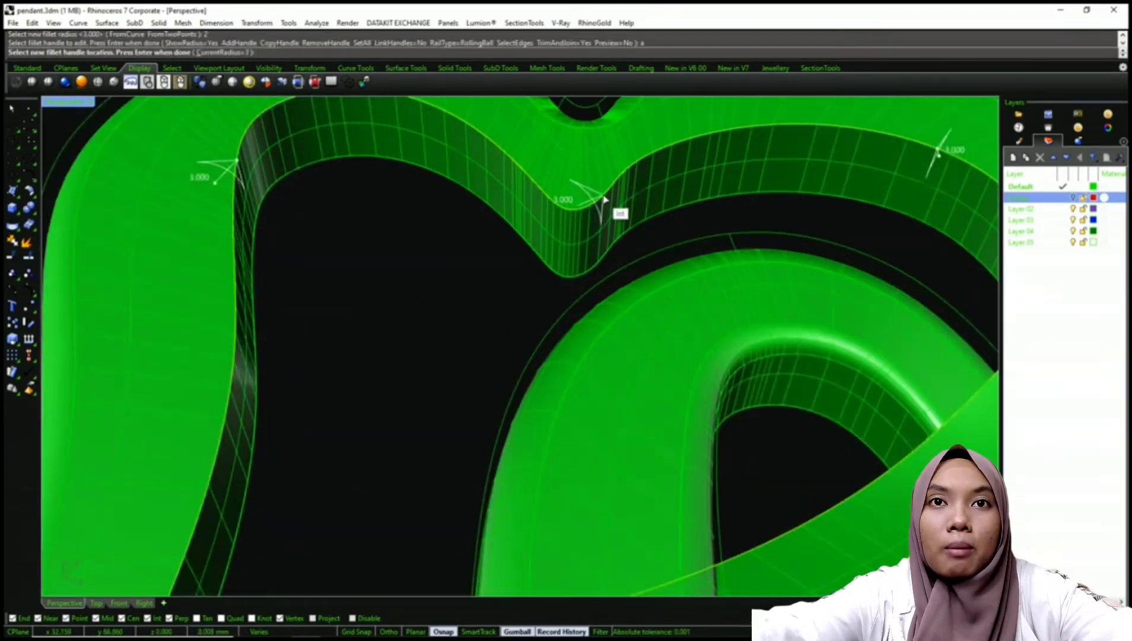
left_click(605, 197)
key("Return")
scroll(578, 207, "up", 2)
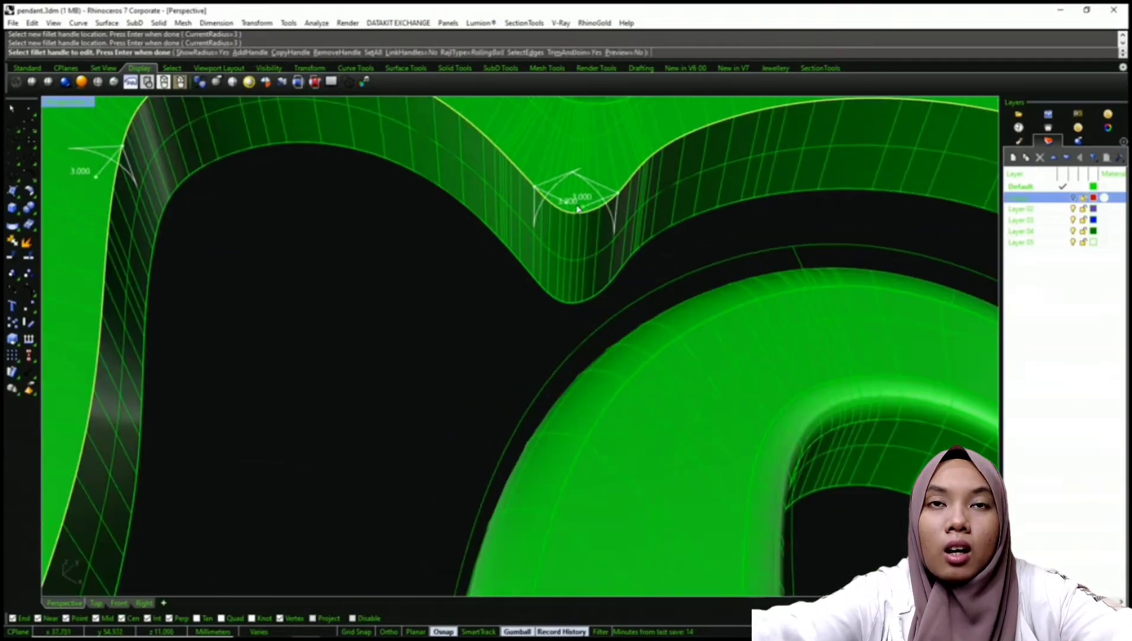
left_click(586, 209)
type("1")
key("Return")
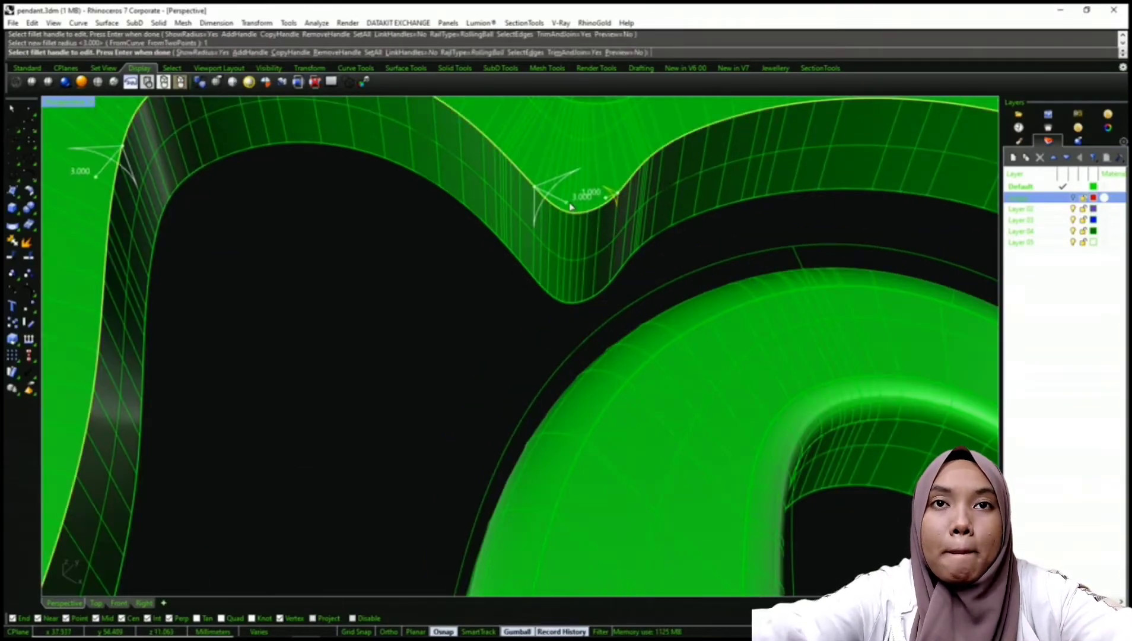
scroll(563, 216, "down", 5)
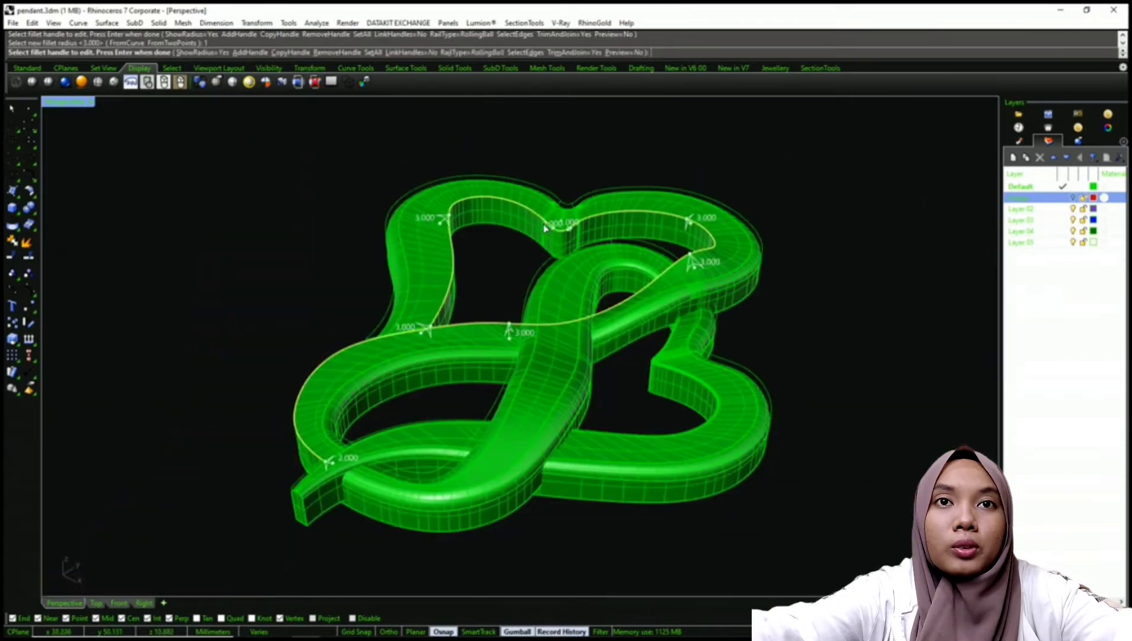
key("Return")
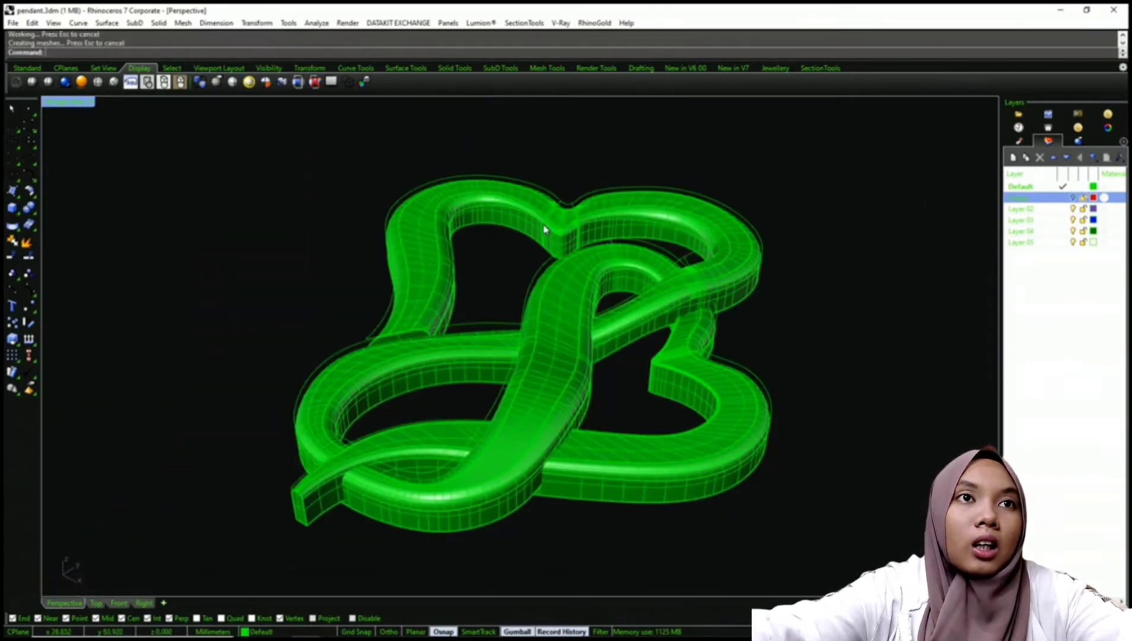
Review the filleted silver band from several angles and switch the viewport to the Top view
right_click_drag(559, 208, 569, 233)
right_click_drag(460, 217, 477, 273, "shift")
scroll(487, 271, "down", 9)
scroll(478, 273, "up", 6)
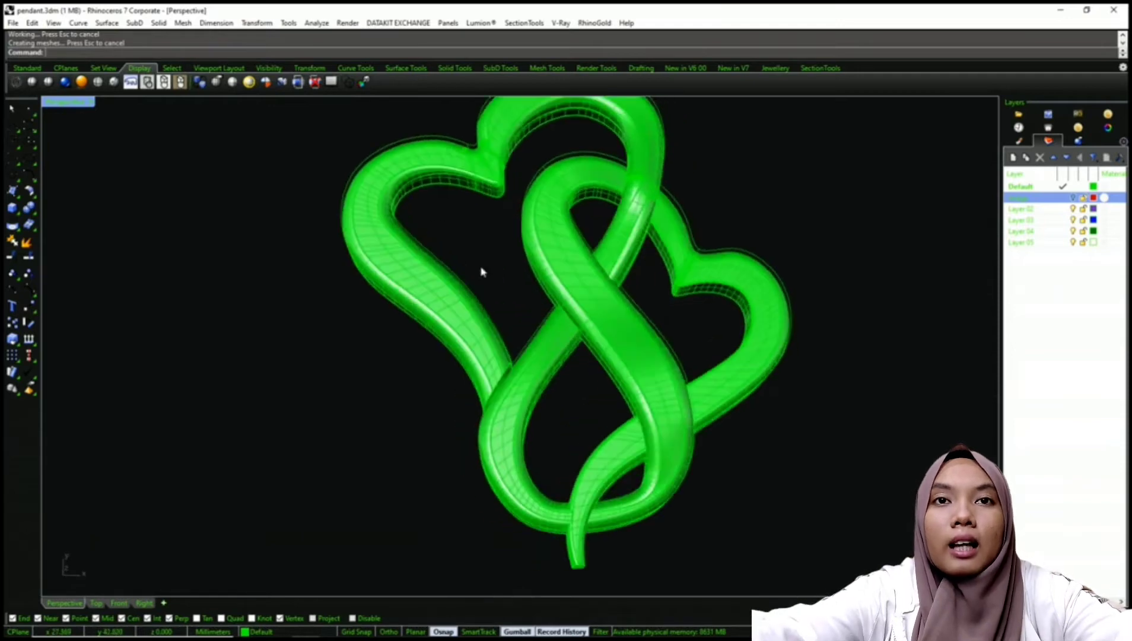
key("Return")
scroll(513, 329, "down", 4)
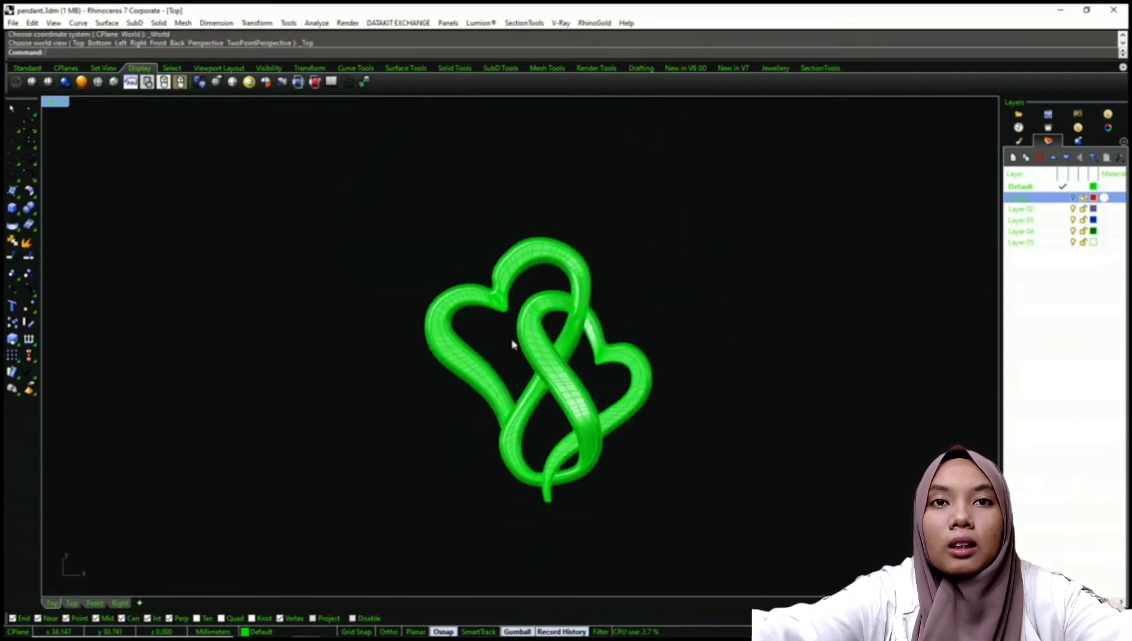
right_click_drag(526, 396, 536, 387)
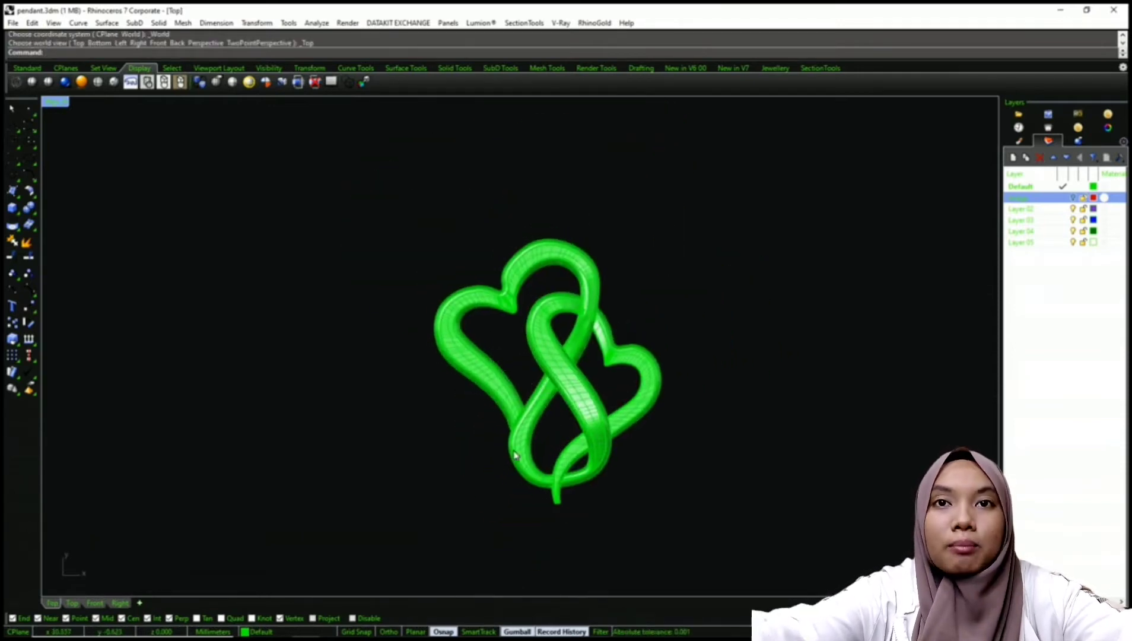
Examine from above how the bands cross at the pendant's lower tip
scroll(546, 439, "up", 3)
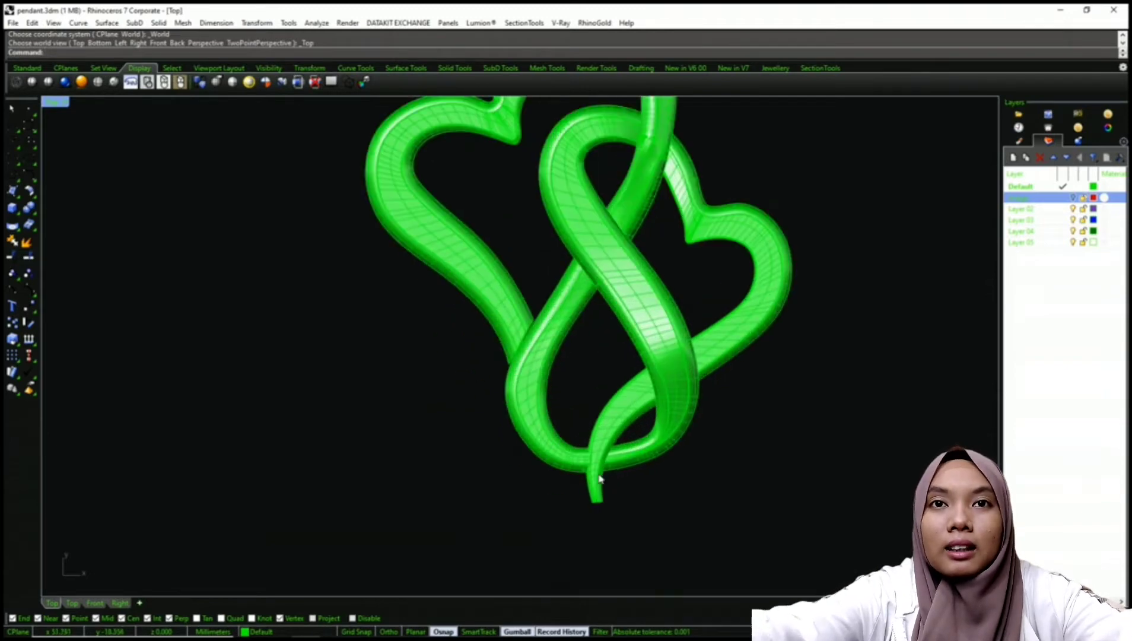
scroll(599, 478, "up", 2)
scroll(598, 477, "down", 2)
right_click_drag(600, 445, 601, 418)
type("ptureToFile")
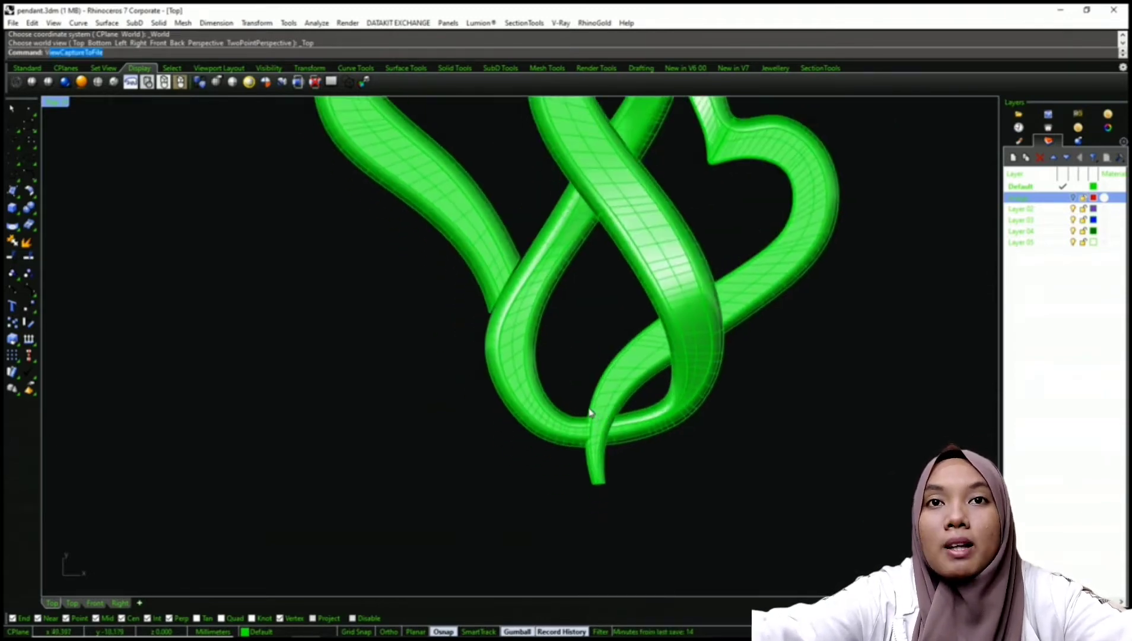
key("Return")
right_click_drag(529, 391, 664, 406)
type("t")
key("Return")
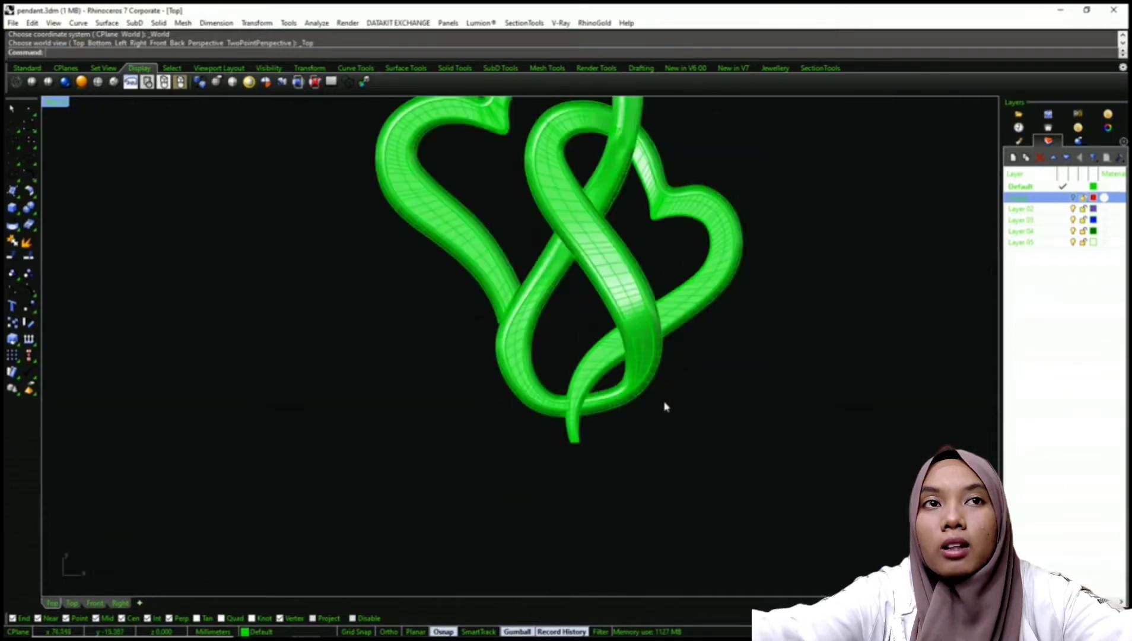
Set the Top view to Shaded display mode and run the Shade preview of the pendant
middle_click(433, 380)
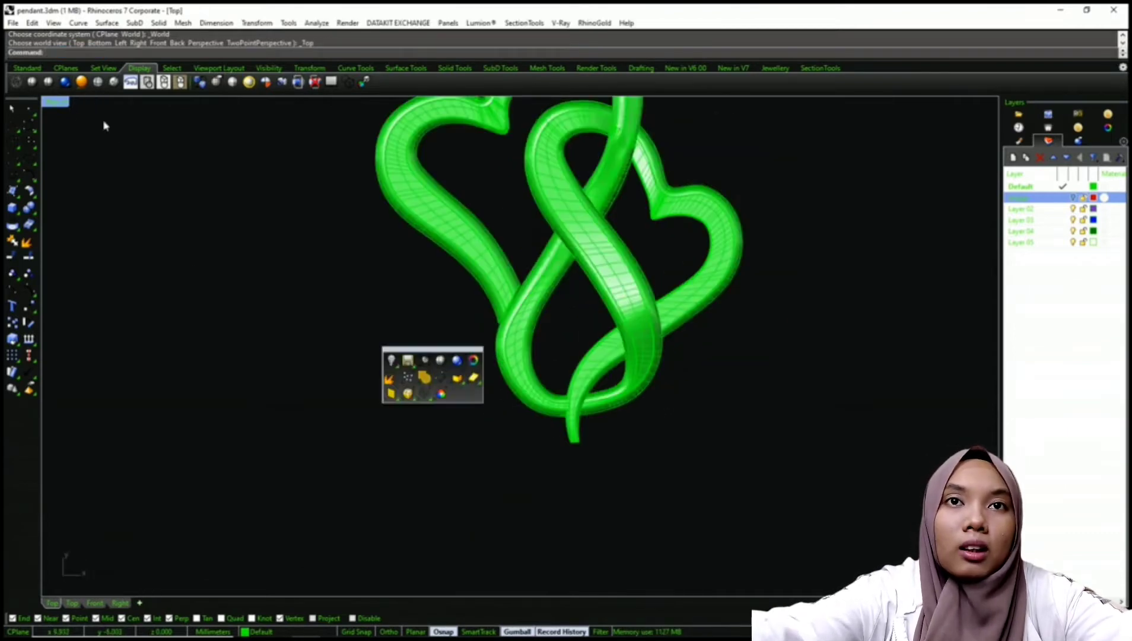
left_click(34, 82)
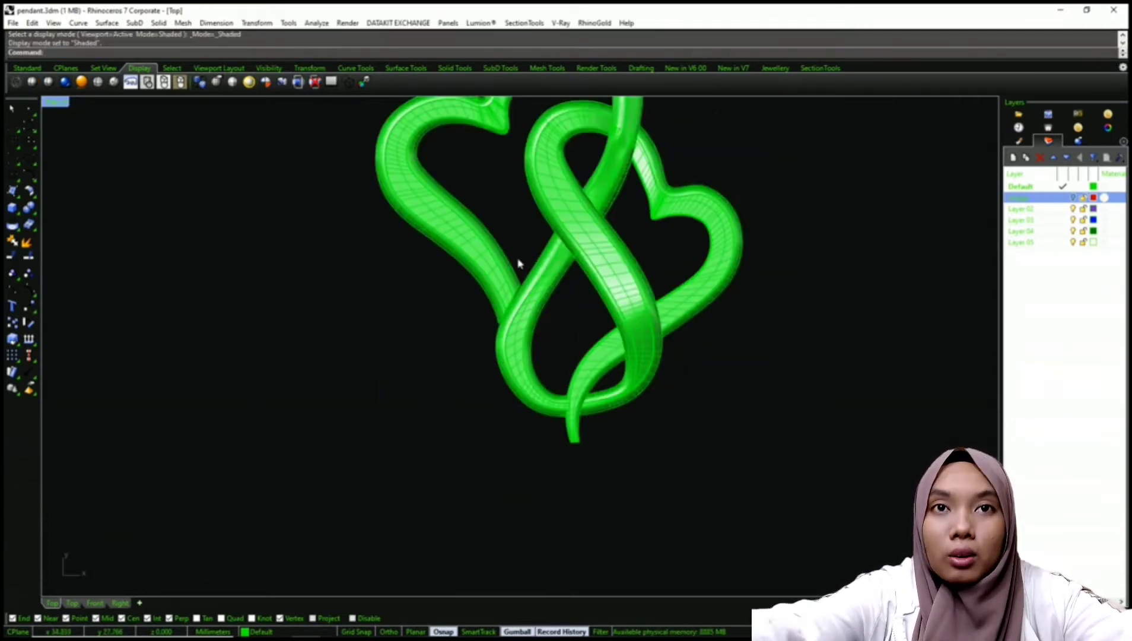
right_click_drag(518, 263, 518, 307)
left_click(48, 82)
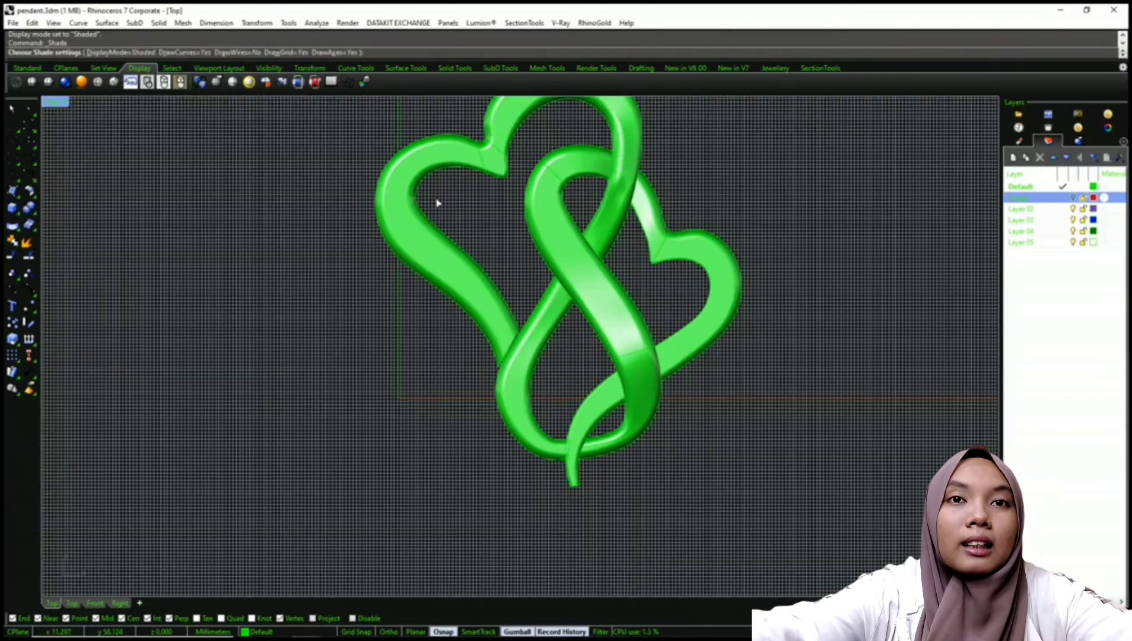
Examine the pendant from above around the lower tip and its band crossings, and switch the viewport to Perspective
right_click_drag(436, 203, 413, 265)
left_click(65, 82)
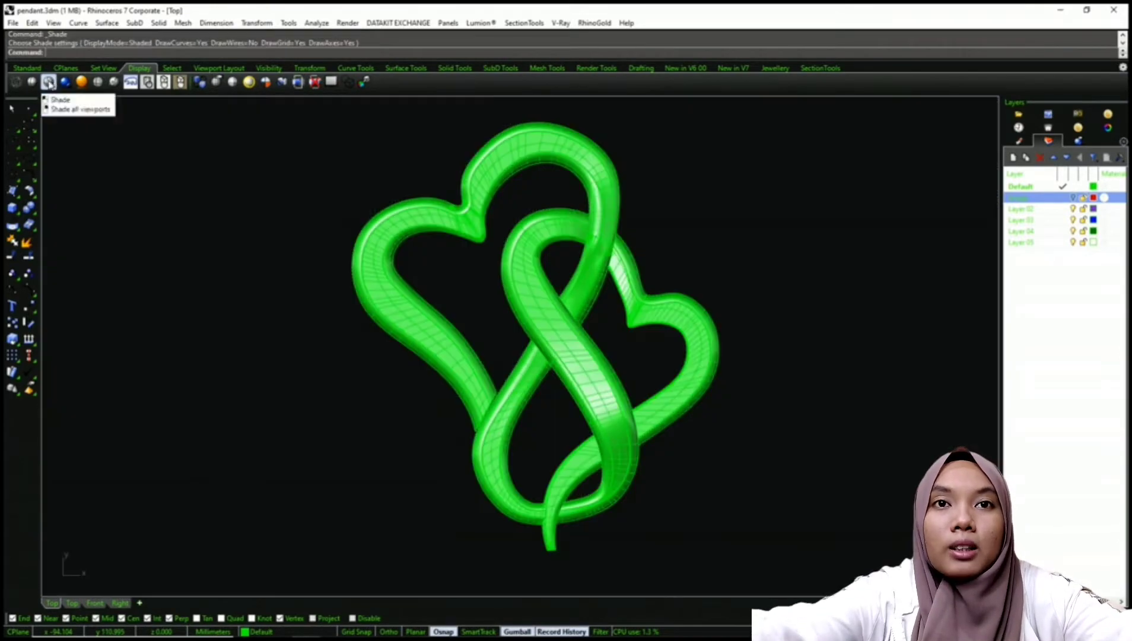
right_click_drag(491, 277, 442, 285)
scroll(415, 515, "up", 3)
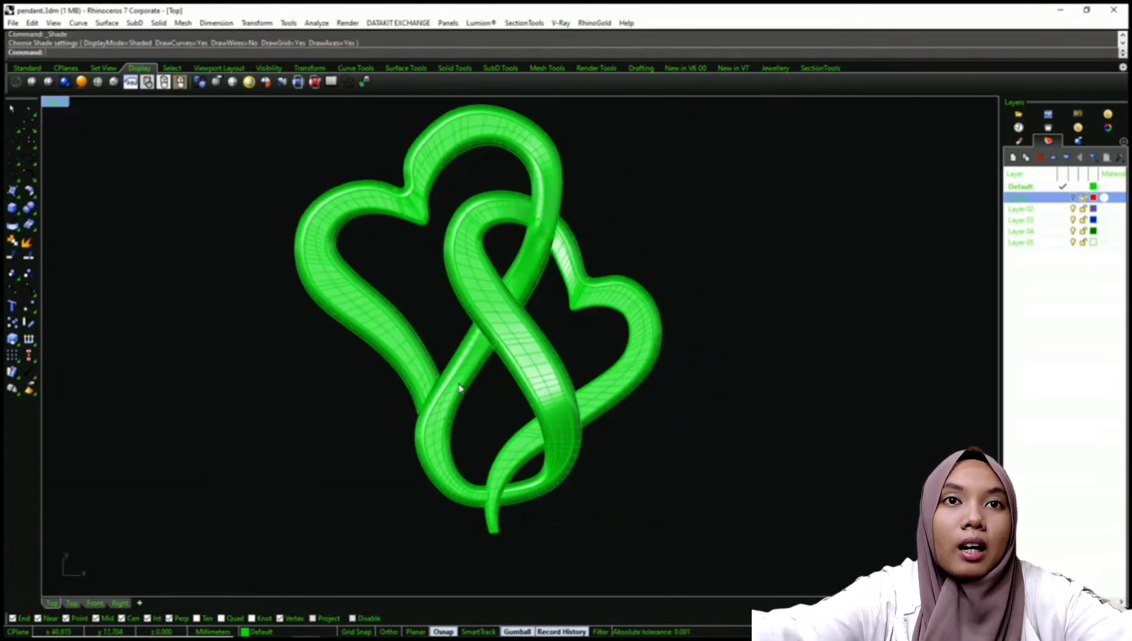
left_click(457, 481)
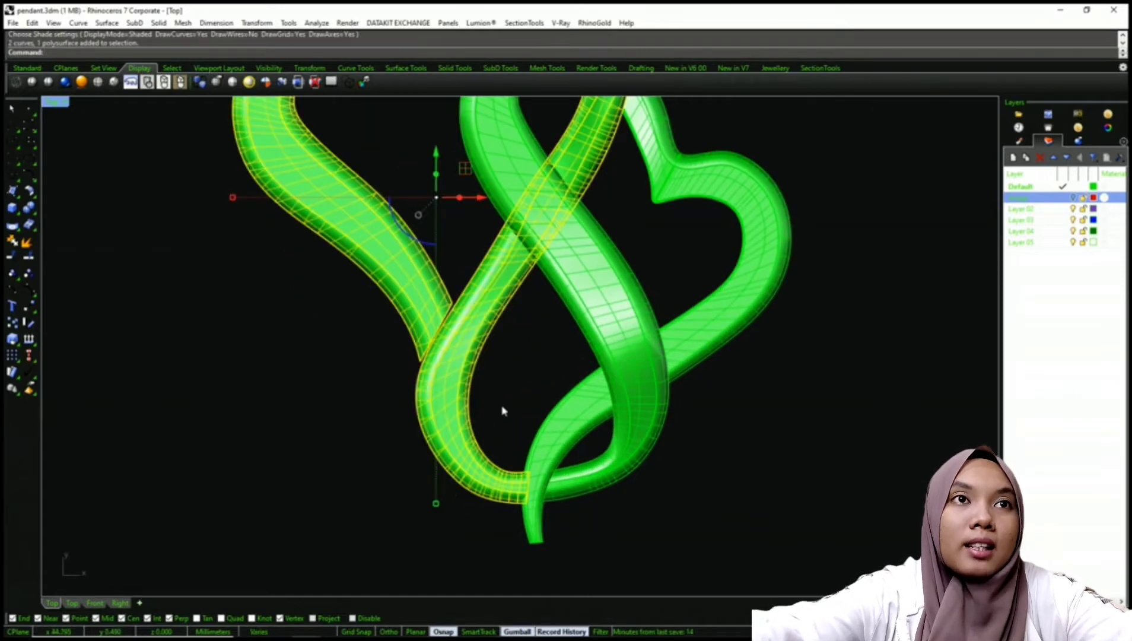
right_click_drag(502, 408, 471, 441)
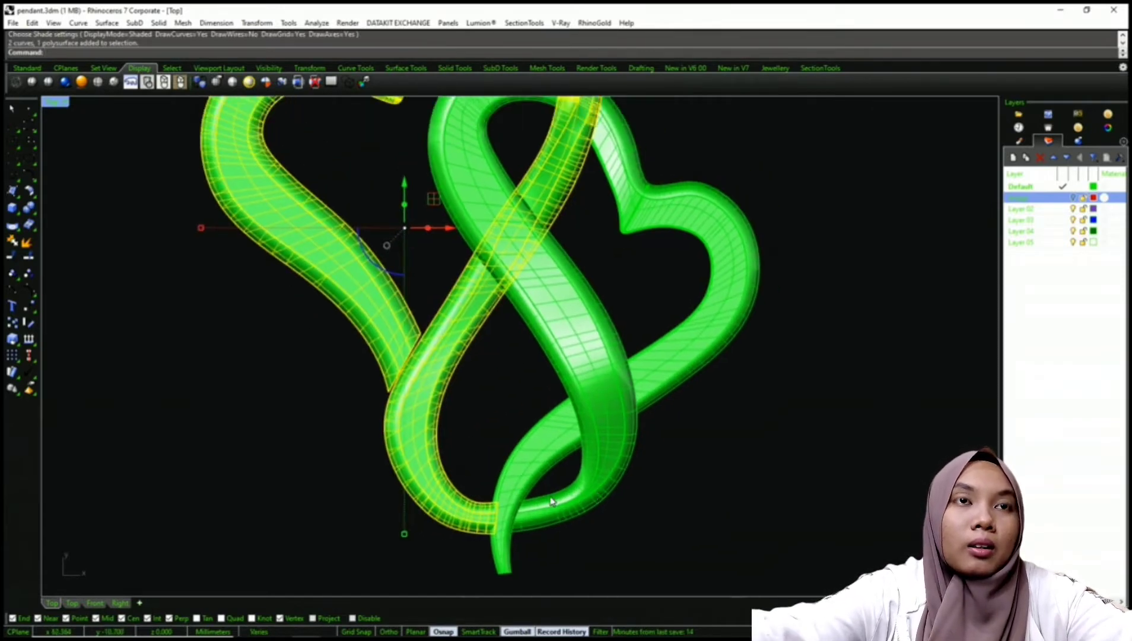
key("Escape")
scroll(491, 420, "up", 3)
type("p")
right_click_drag(490, 413, 566, 335)
key("Return")
Apply CageEdit to the band ending in the lower tip, using a bounding-box cage in World coordinates and a Global region
left_click(472, 357)
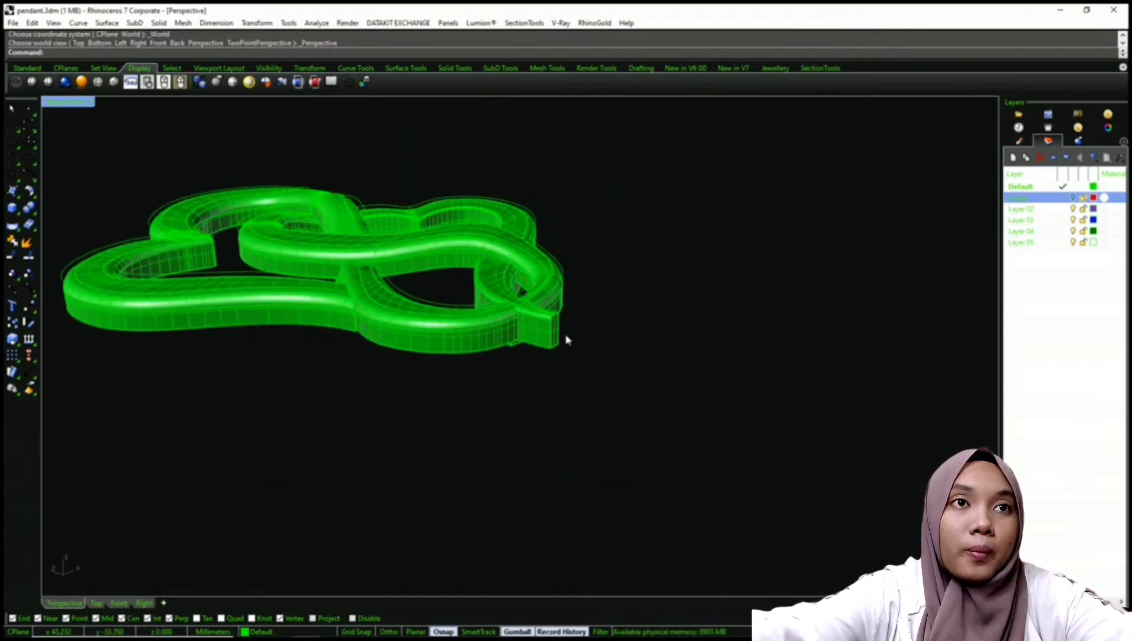
left_click(560, 338)
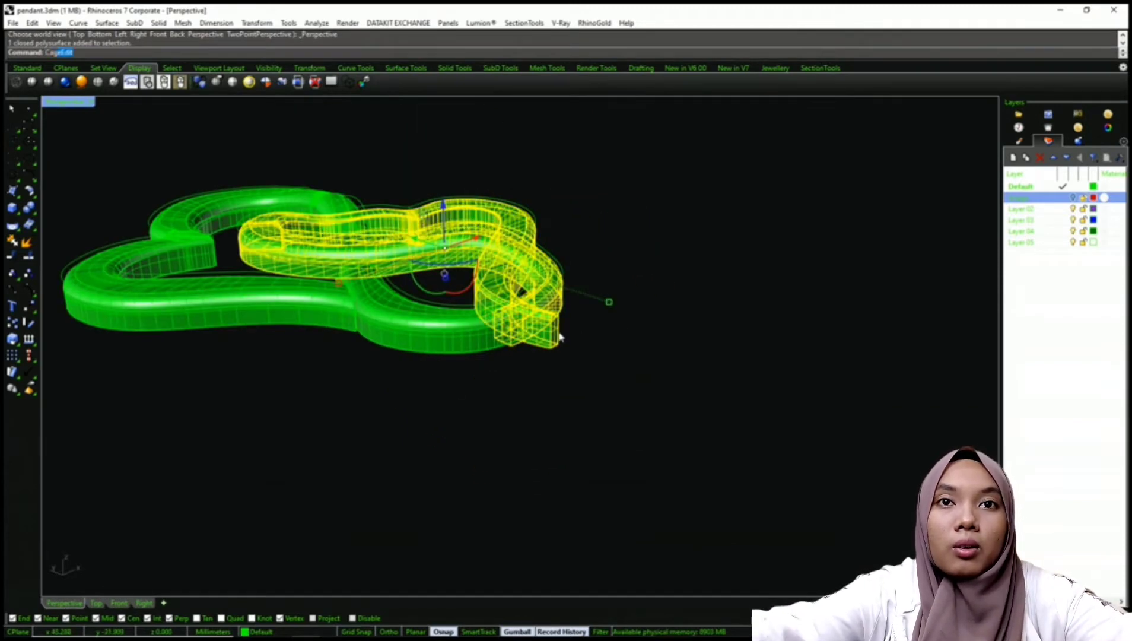
type("Cag")
key("Return")
type("b")
key("Return")
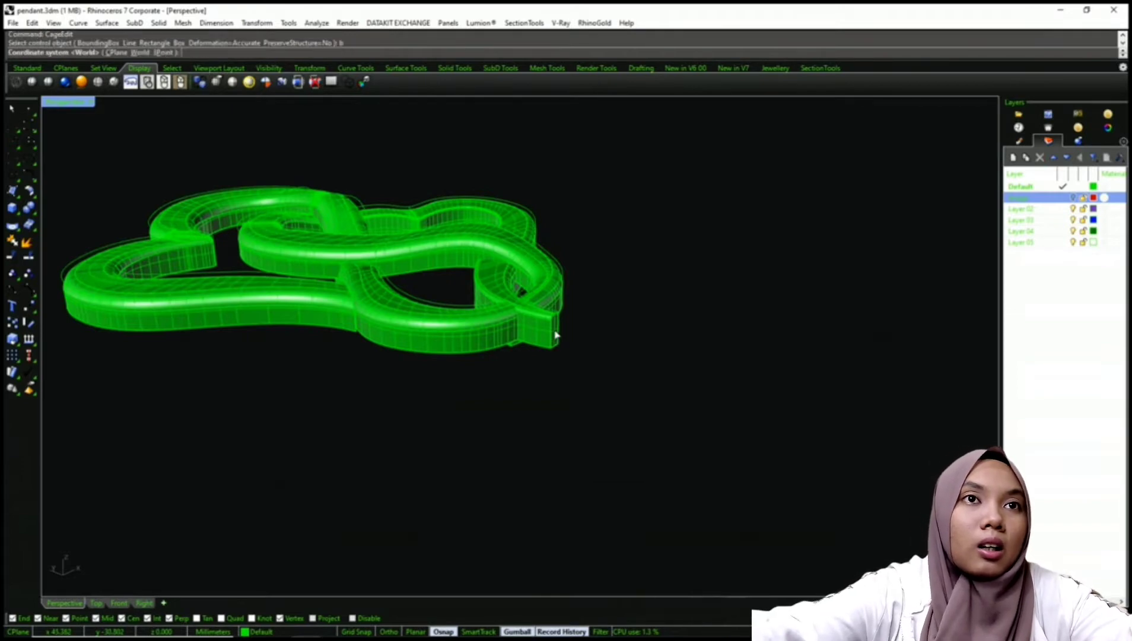
key("Return")
key("Return")
key("Return")
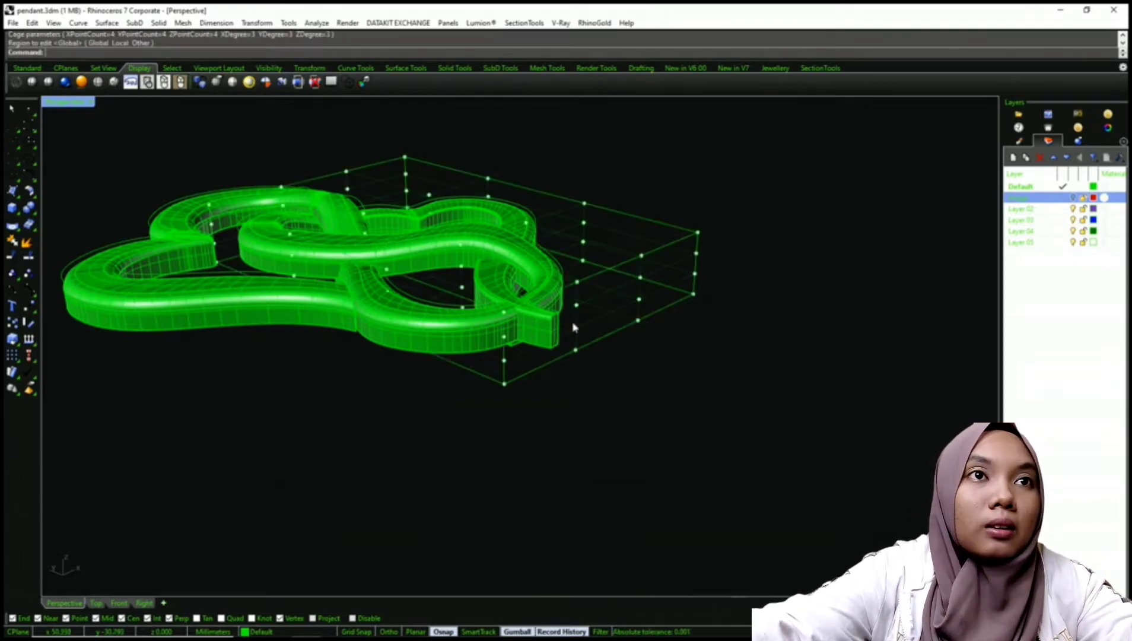
Try raising the cage points at the band's lower tip, and undo both the move and the cage edit
right_click_drag(573, 325, 405, 446)
left_click_drag(415, 479, 567, 340)
scroll(551, 307, "up", 5)
left_click_drag(567, 385, 566, 380)
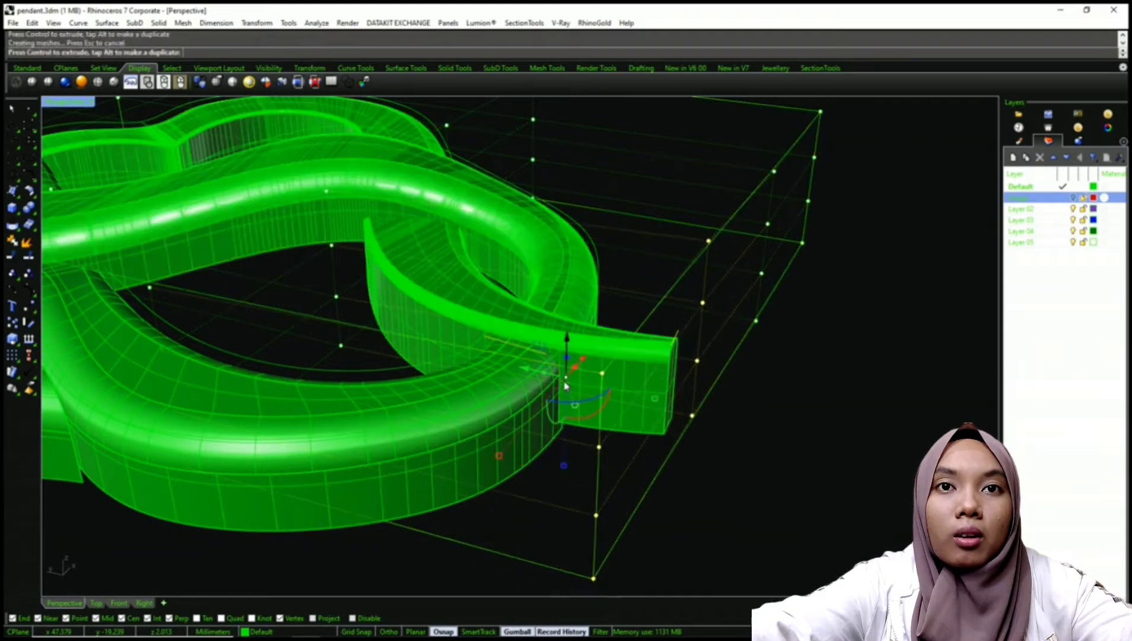
key("ctrl+z")
key("Escape")
scroll(551, 349, "down", 5)
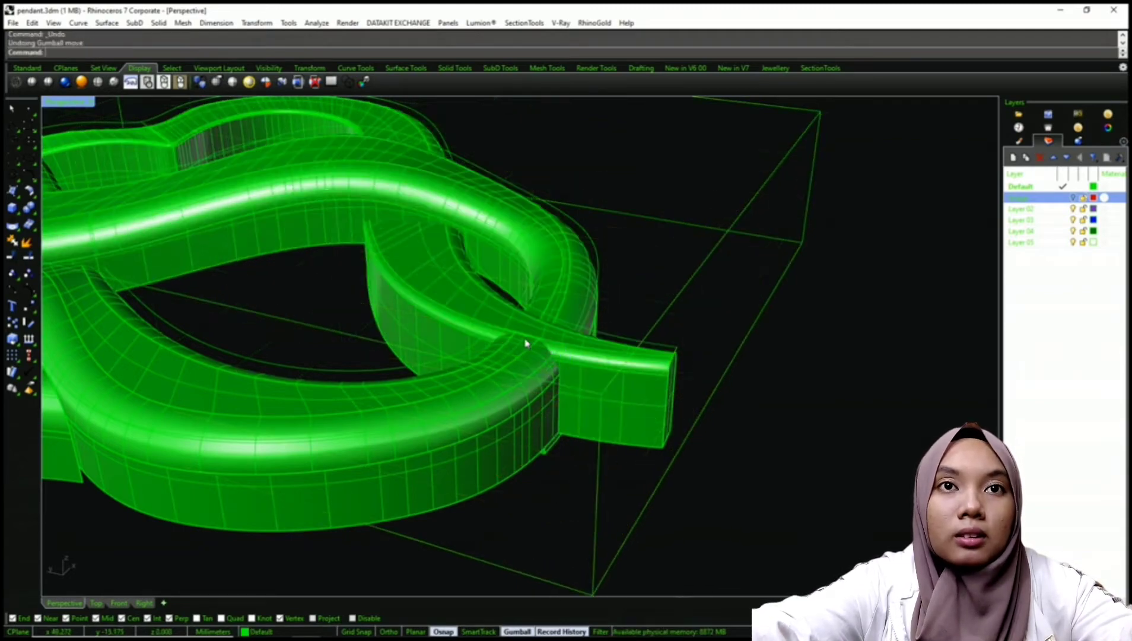
right_click_drag(573, 320, 497, 337)
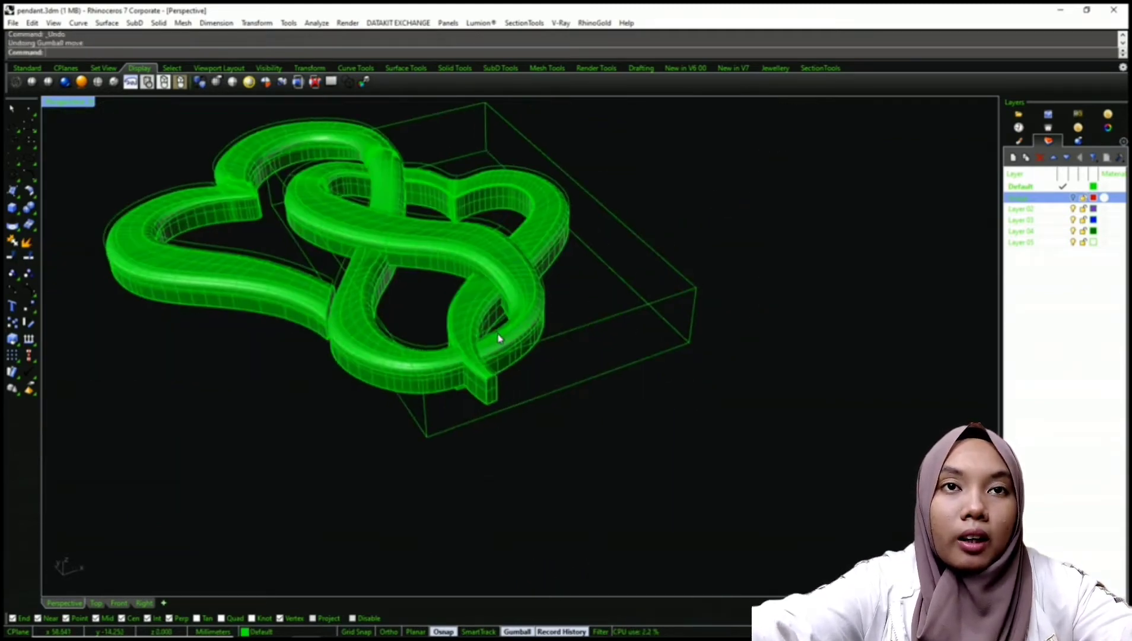
key("ctrl+z")
Turn on the solid control points of the band that ends in the lower tip
right_click_drag(449, 368, 401, 358)
scroll(399, 360, "up", 5)
left_click(404, 367)
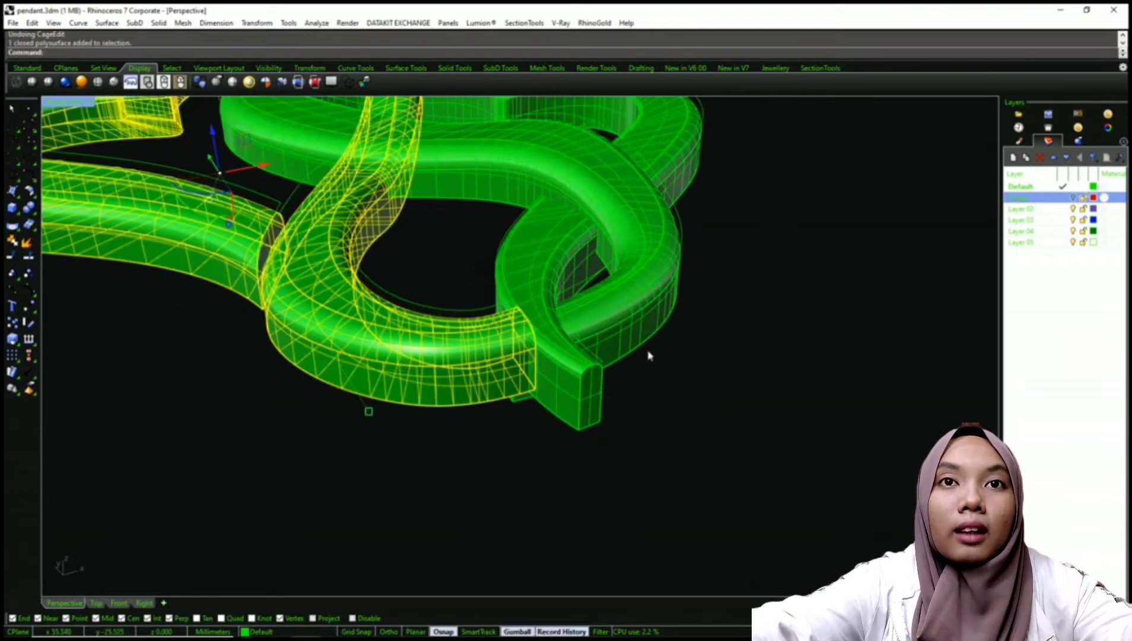
right_click_drag(648, 356, 615, 351)
left_click(615, 351)
right_click_drag(520, 339, 647, 333)
type("S")
key("Return")
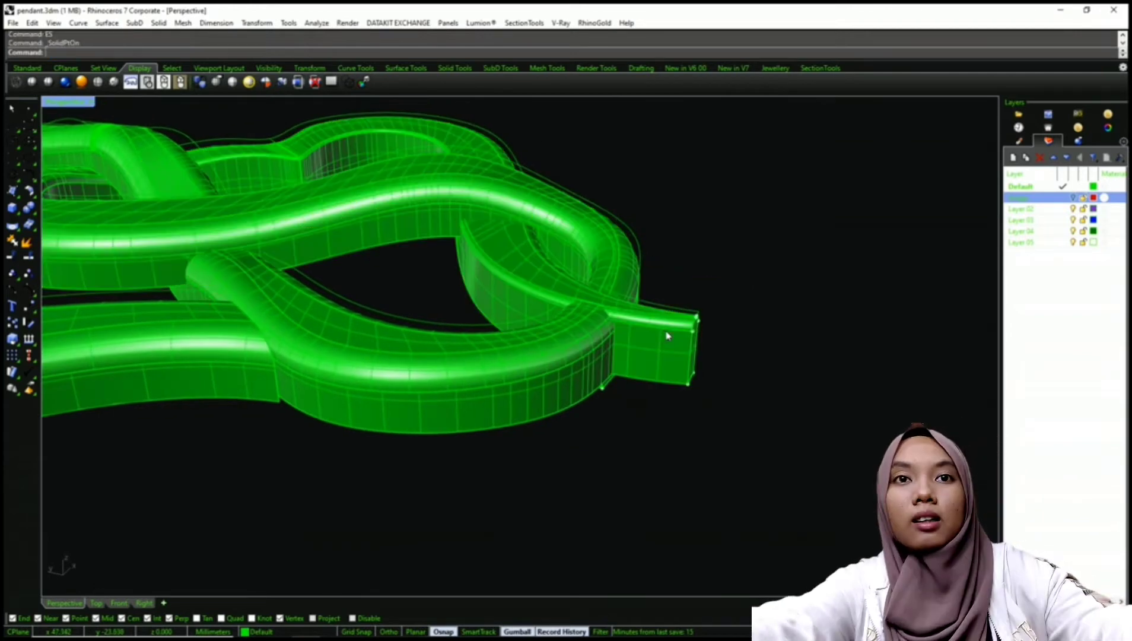
Raise the control points at the end face of the lower tip slightly, and close the point editing
left_click_drag(675, 273, 716, 399)
left_click_drag(695, 317, 685, 303)
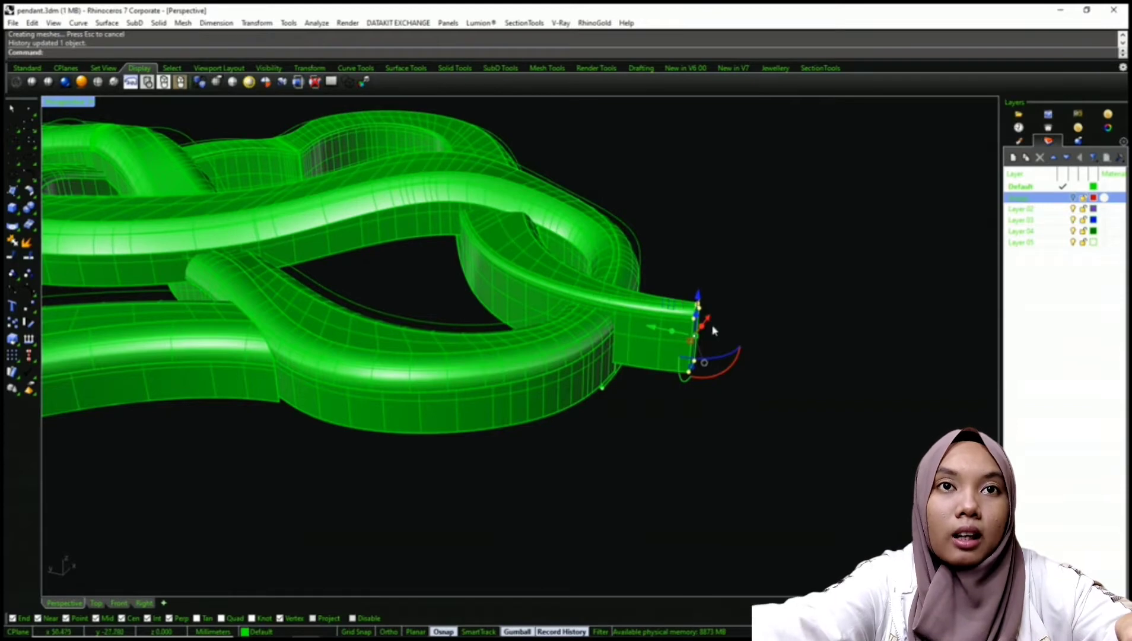
right_click_drag(714, 330, 624, 340)
key("Escape")
scroll(481, 362, "down", 5)
right_click_drag(480, 361, 523, 394)
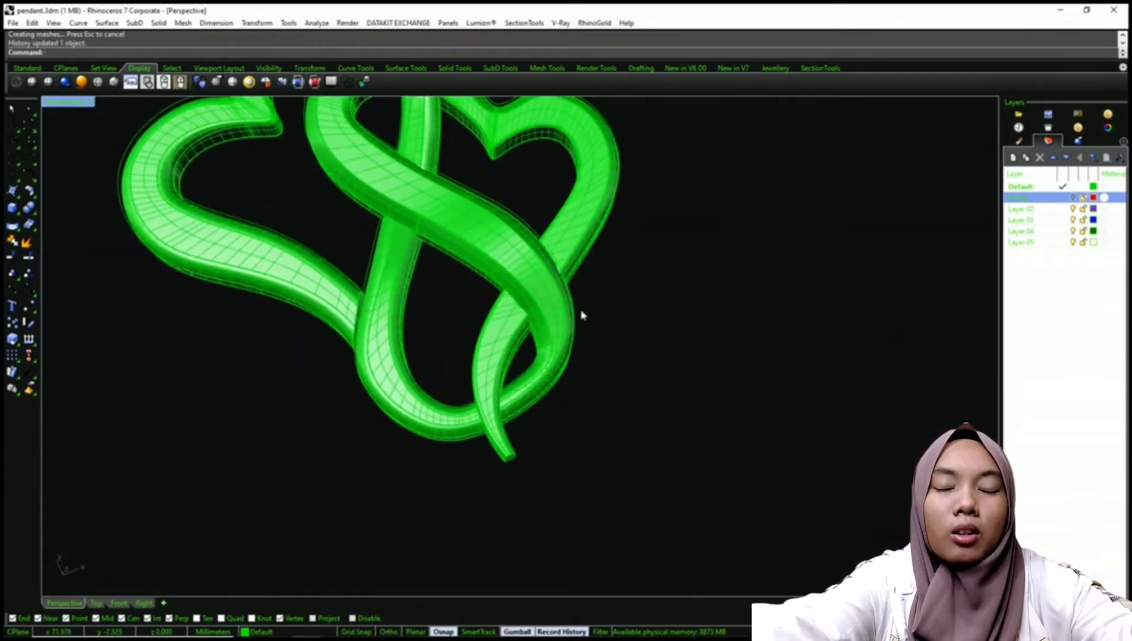
right_click_drag(582, 315, 519, 342)
In the Top view, show the reference image and place a copy of it beside the original
type("tt")
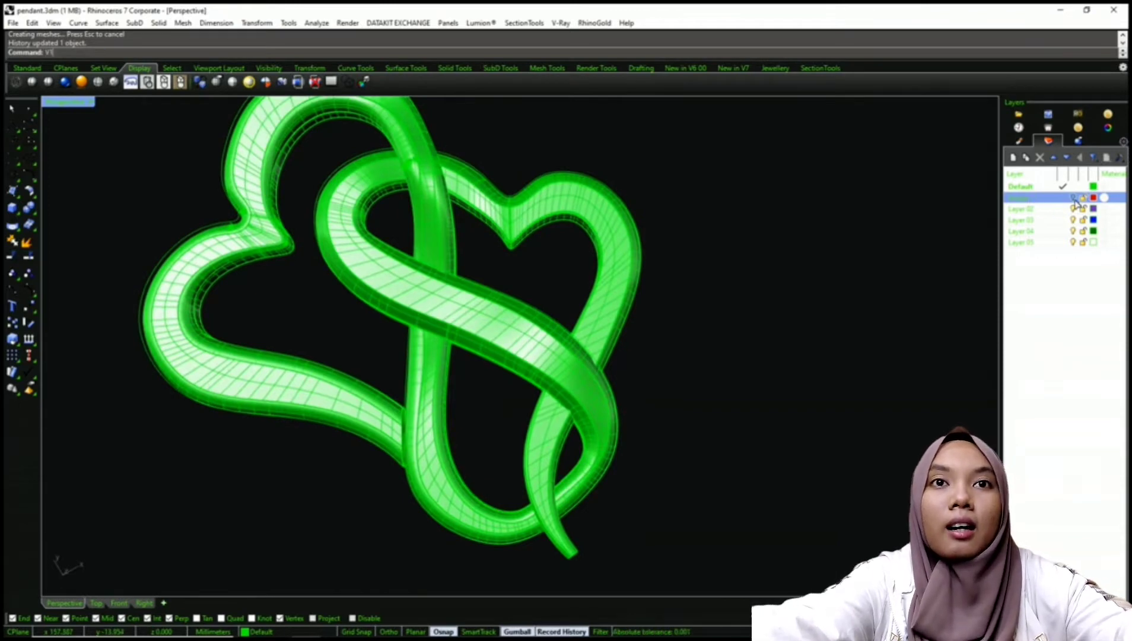
key("Return")
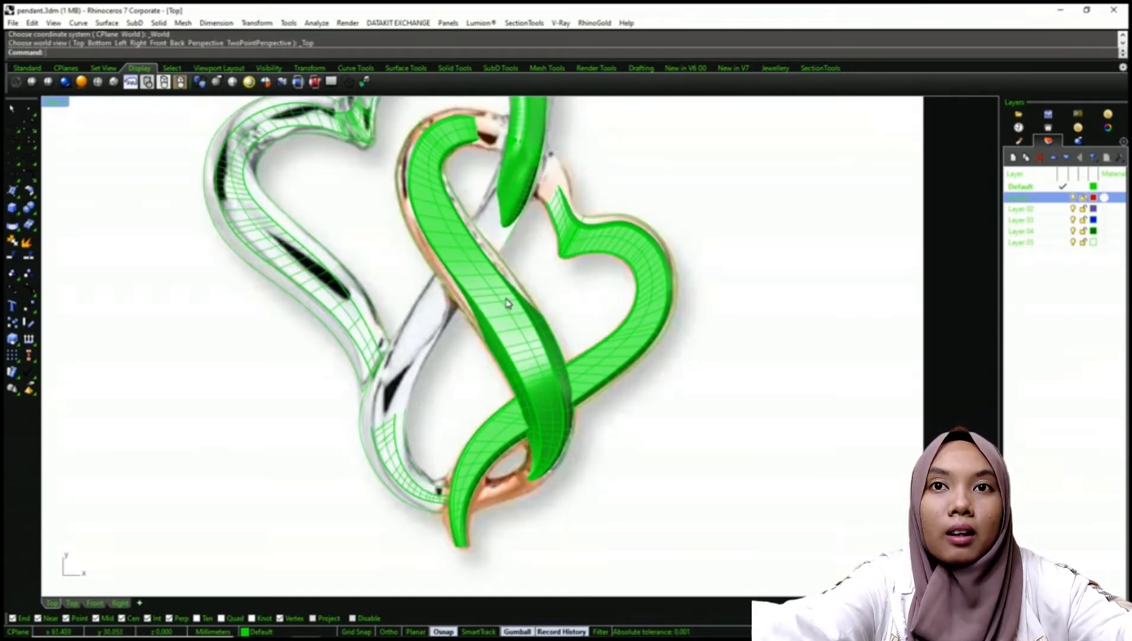
scroll(508, 303, "down", 10)
left_click(651, 318)
scroll(590, 315, "down", 8)
right_click_drag(590, 315, 580, 277)
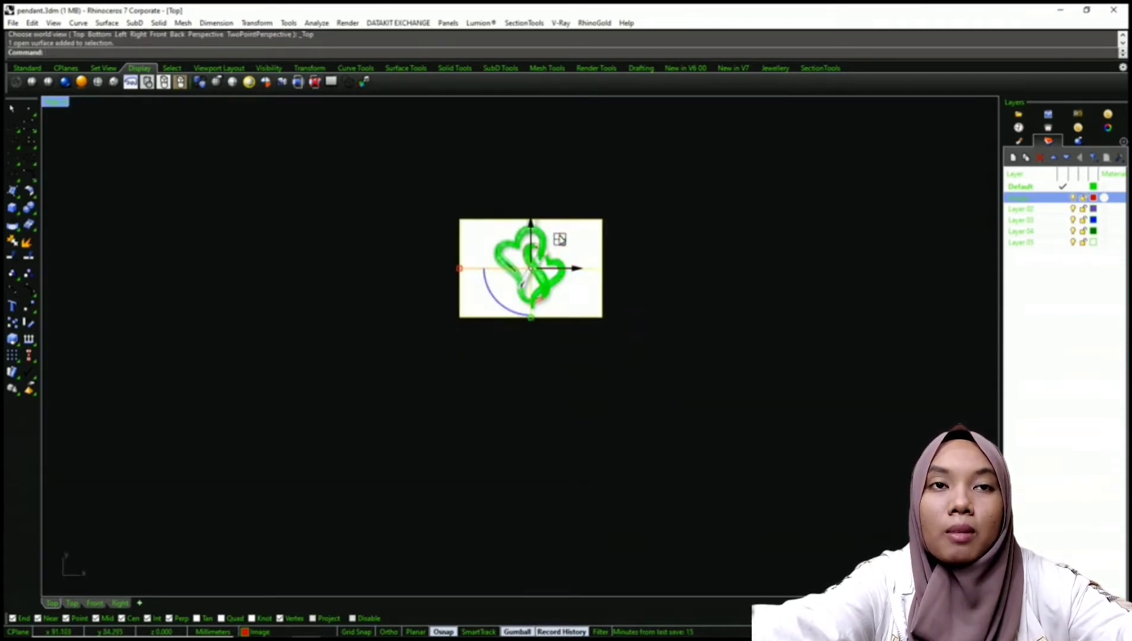
left_click_drag(559, 239, 743, 238, "alt")
scroll(716, 252, "up", 4)
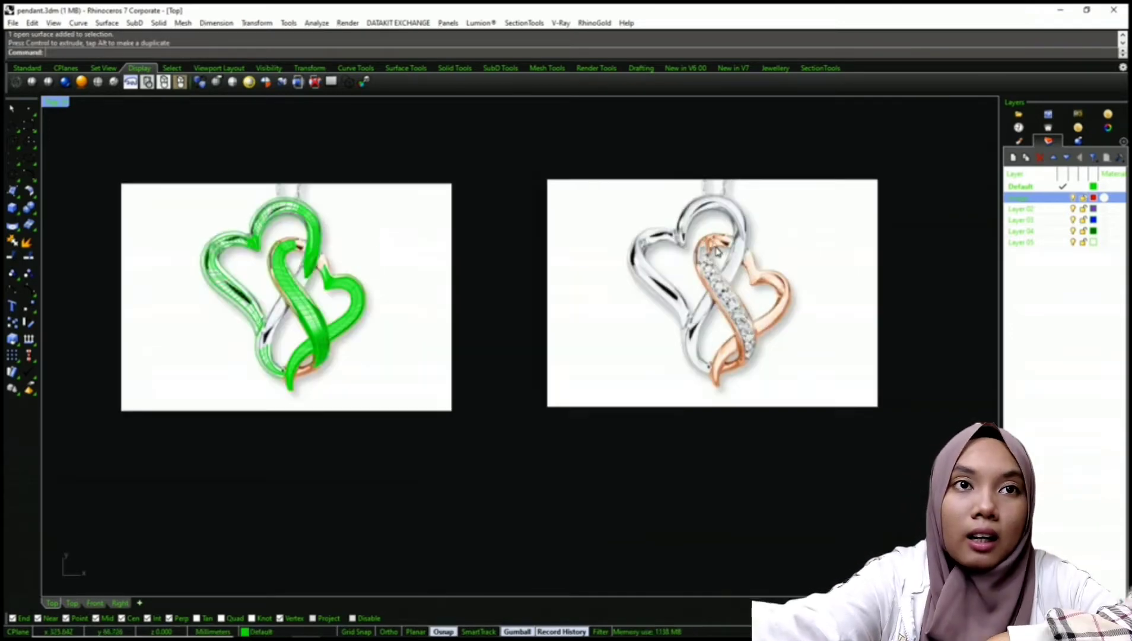
scroll(709, 249, "up", 2)
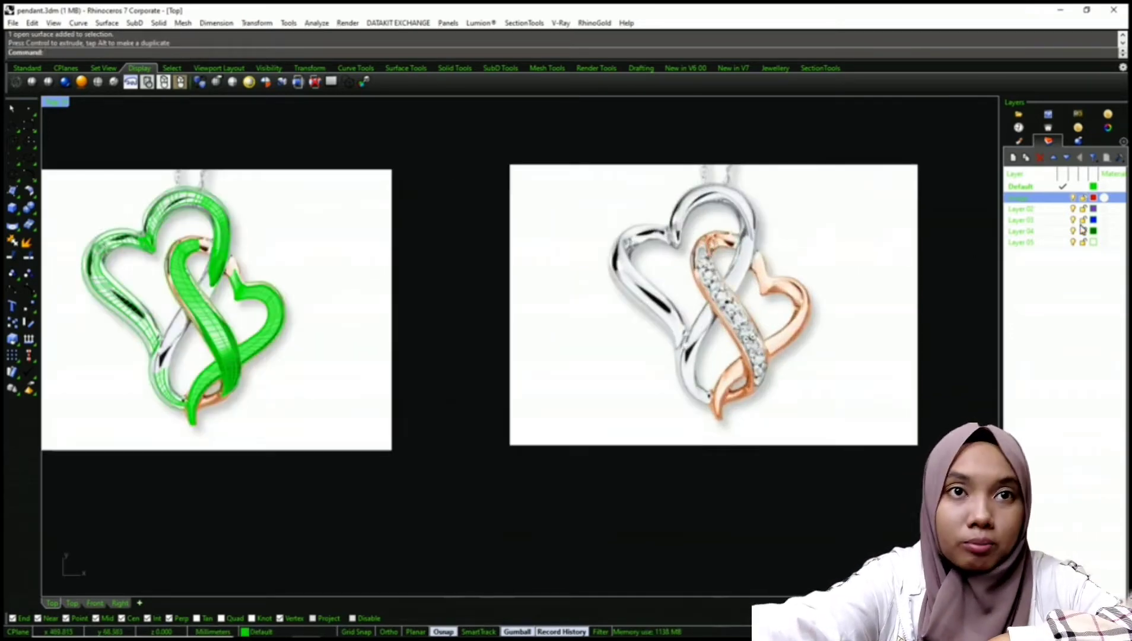
Hide the reference image layer and set the Top view to Wireframe display mode
left_click(1071, 198)
right_click_drag(202, 343, 343, 357)
scroll(309, 316, "up", 2)
scroll(307, 320, "up", 2)
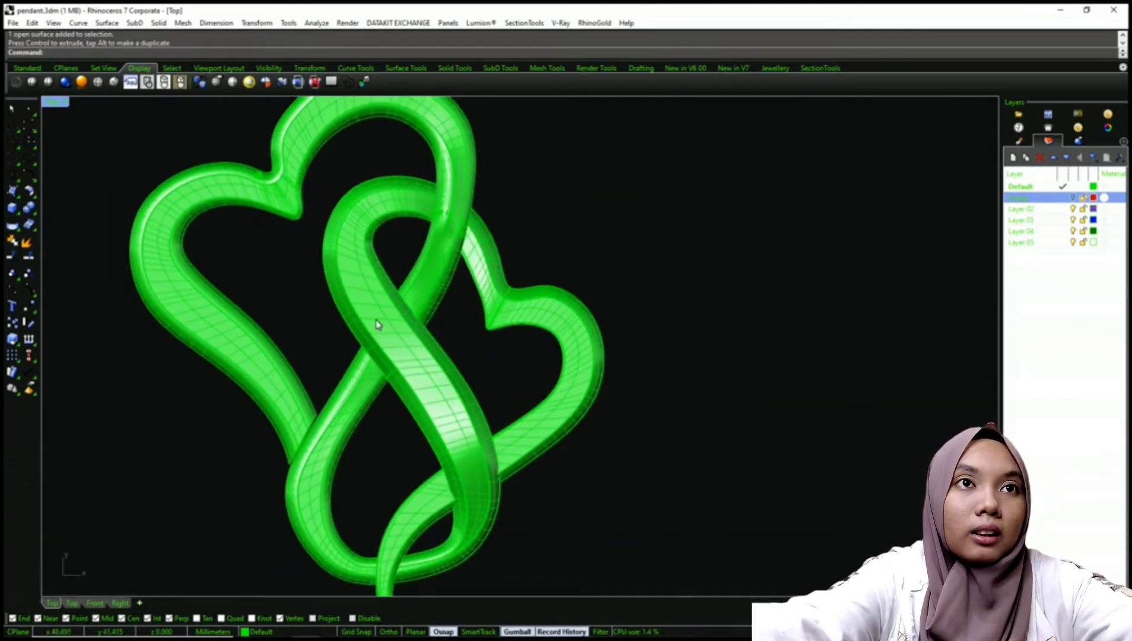
middle_click(467, 360)
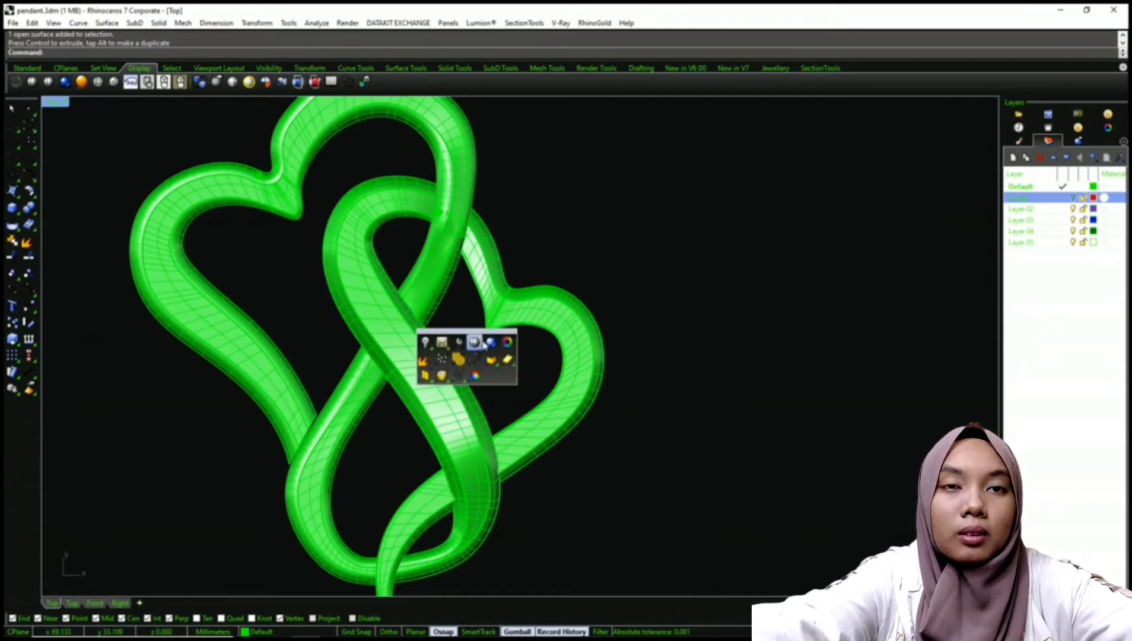
left_click(469, 348)
right_click_drag(425, 332, 415, 309)
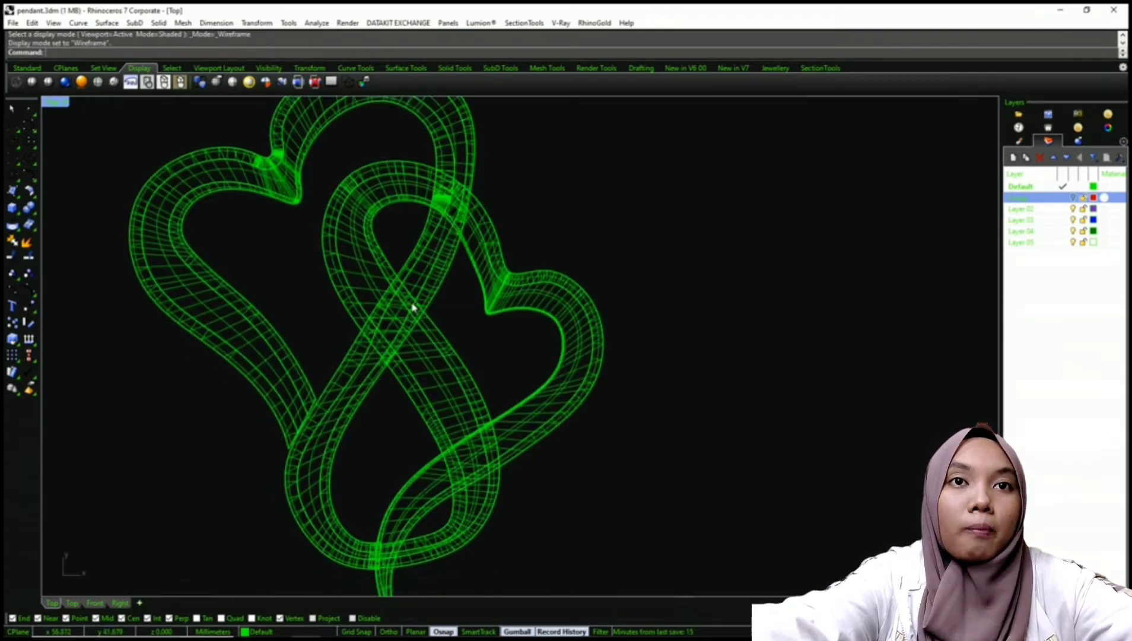
right_click_drag(434, 358, 440, 341)
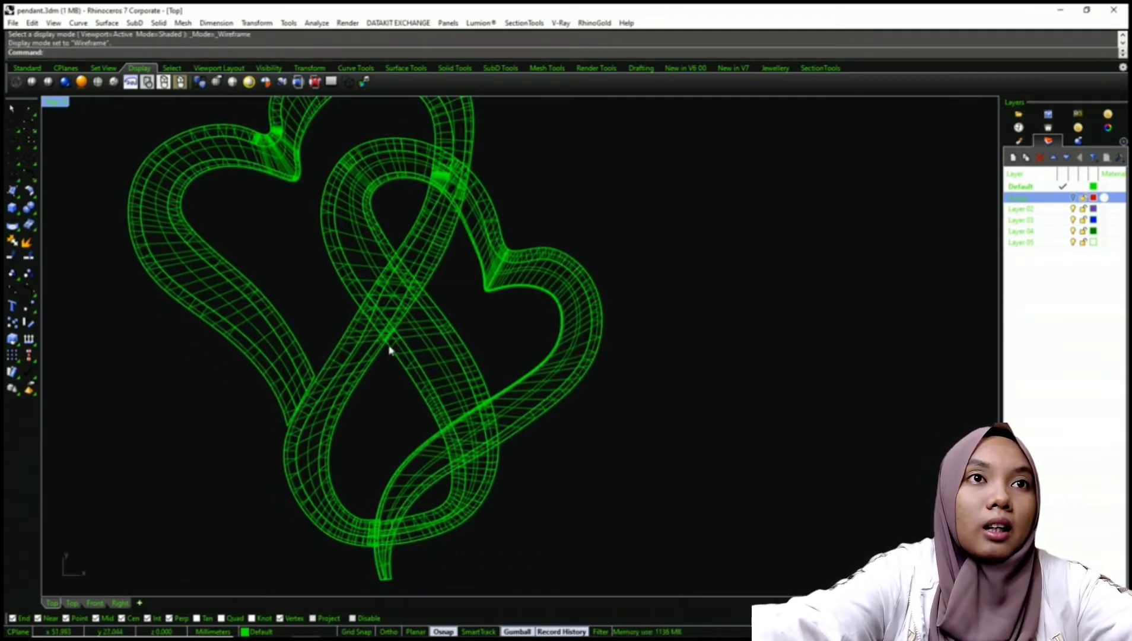
scroll(391, 359, "up", 2)
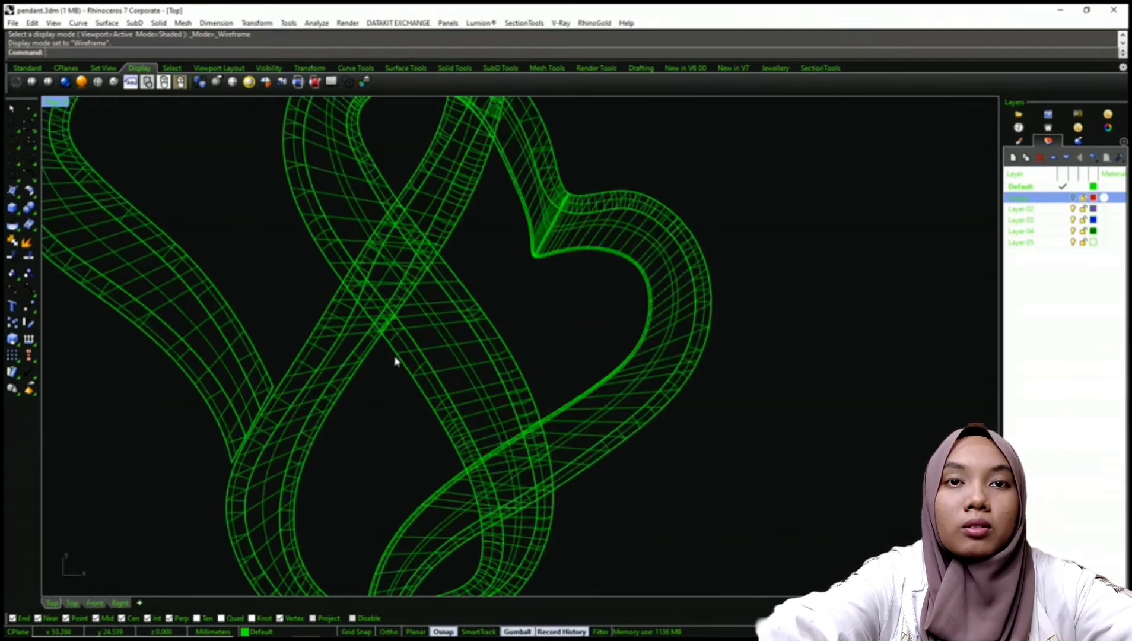
Offset the outer edge curve of the smaller heart's band 2 mm towards the inside of the band
left_click(420, 380)
left_click(439, 397)
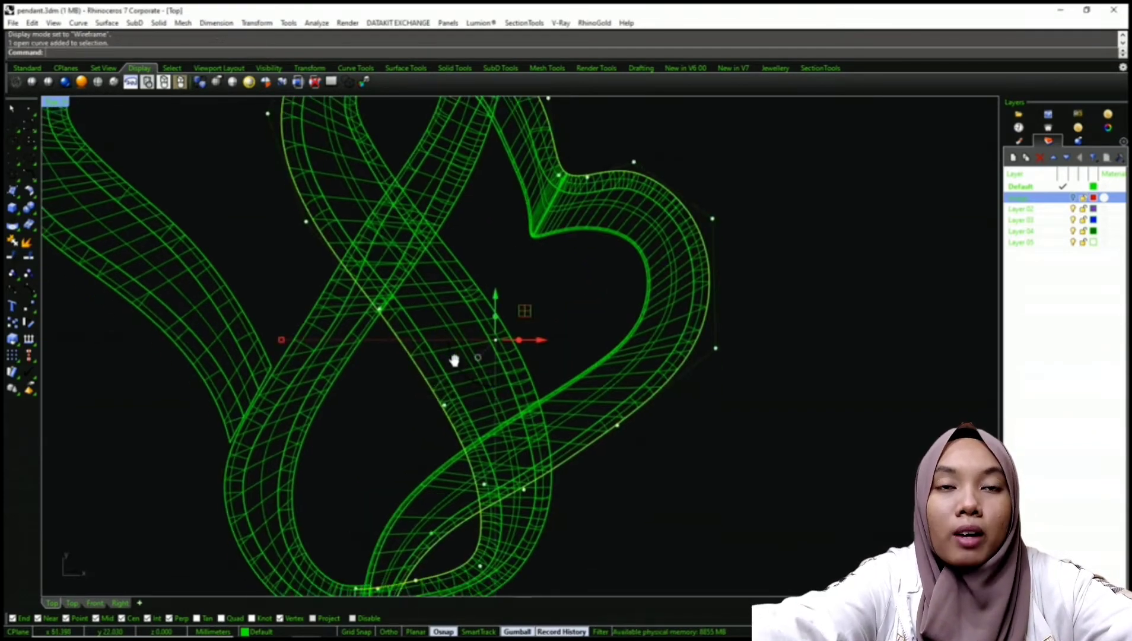
type("o")
key("Return")
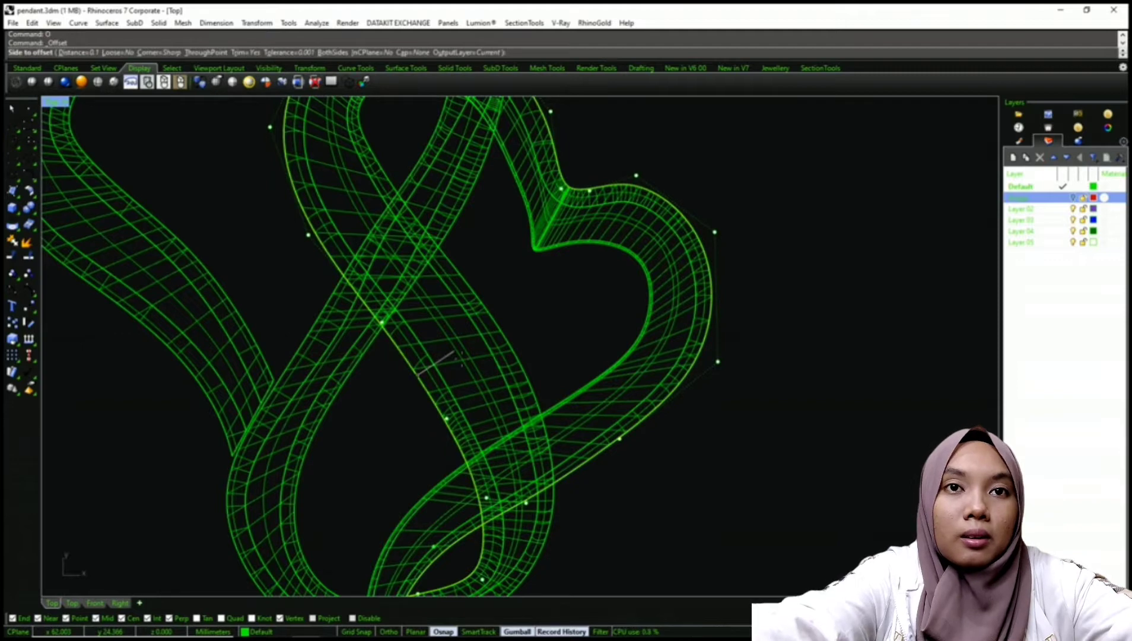
type("3")
key("Return")
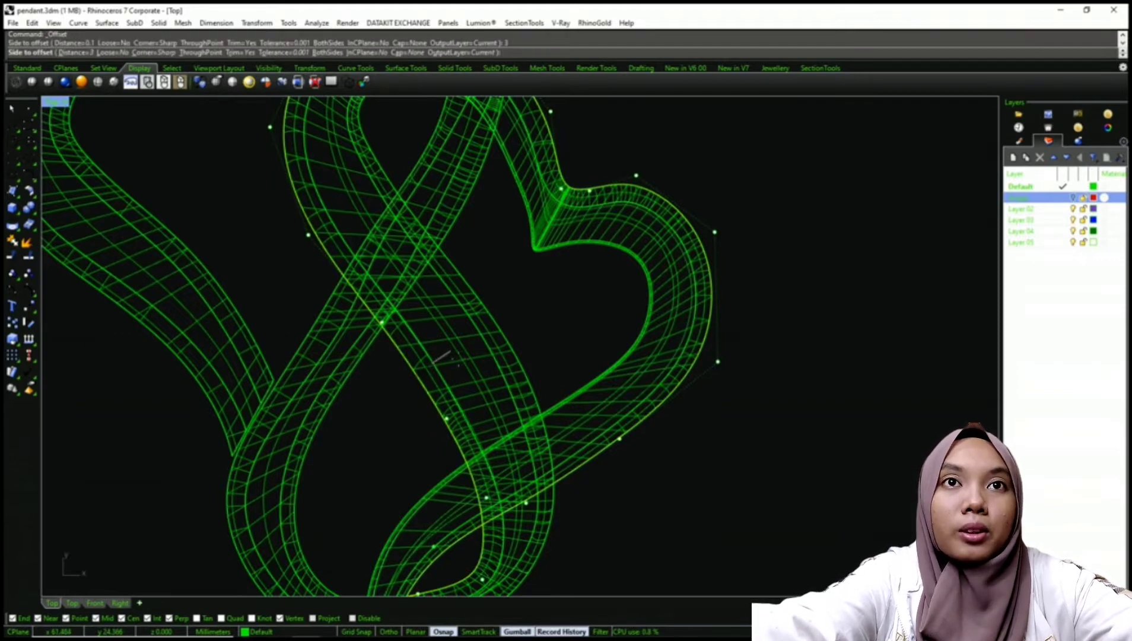
type("2")
key("Return")
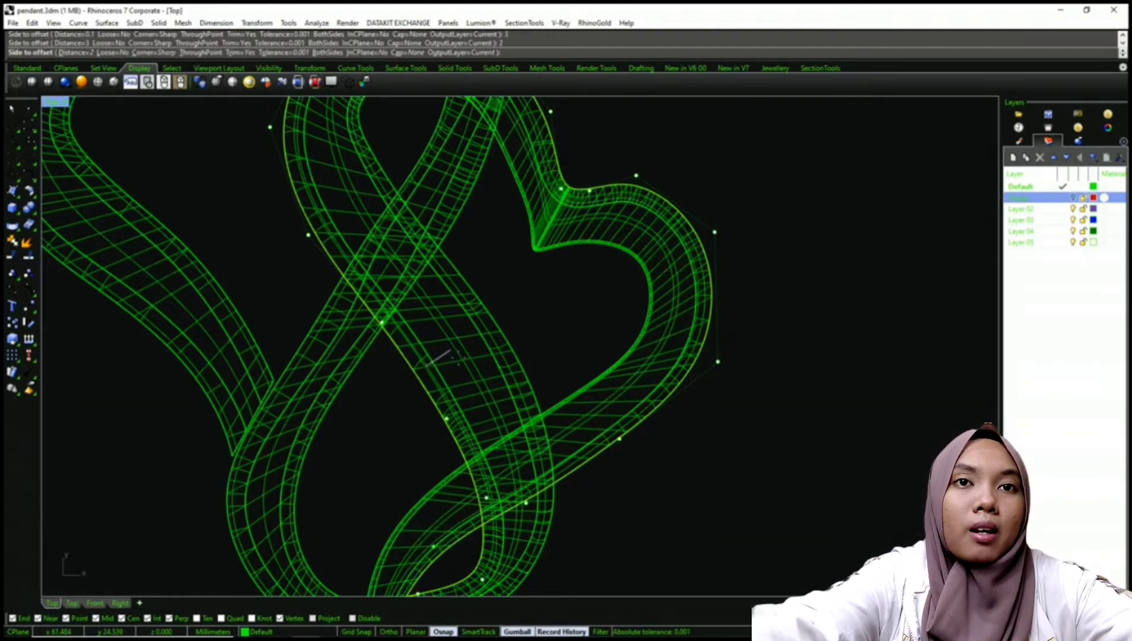
left_click(451, 355)
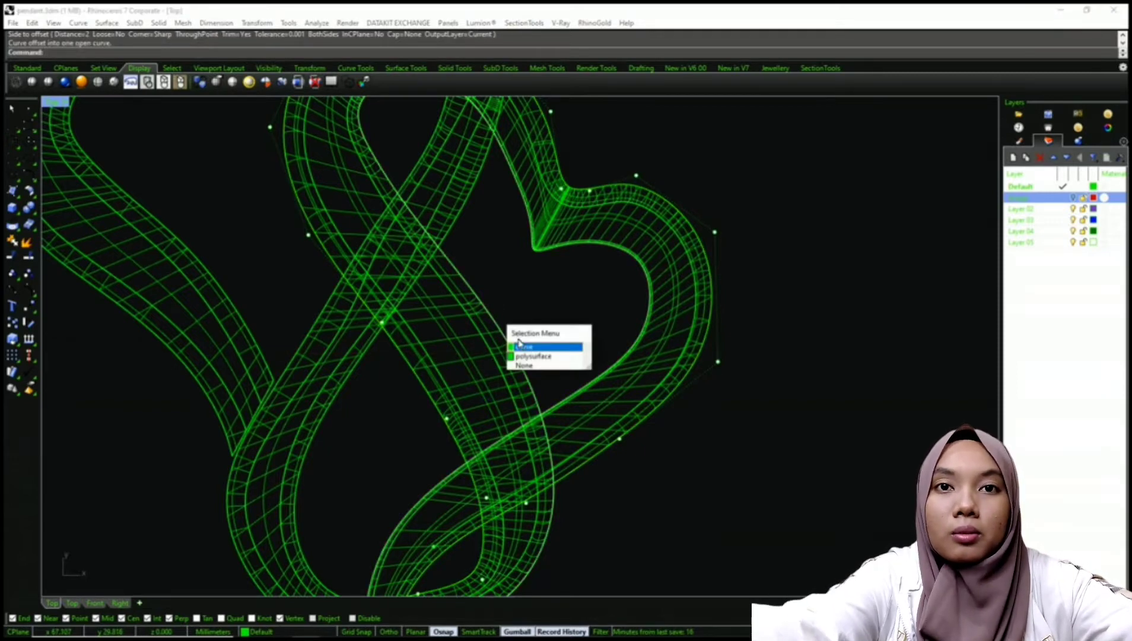
Offset the same band's opposite edge curve 2 mm inward and clear the selection
left_click(520, 344)
key("Return")
left_click(450, 357)
key("Escape")
right_click_drag(575, 306, 530, 321)
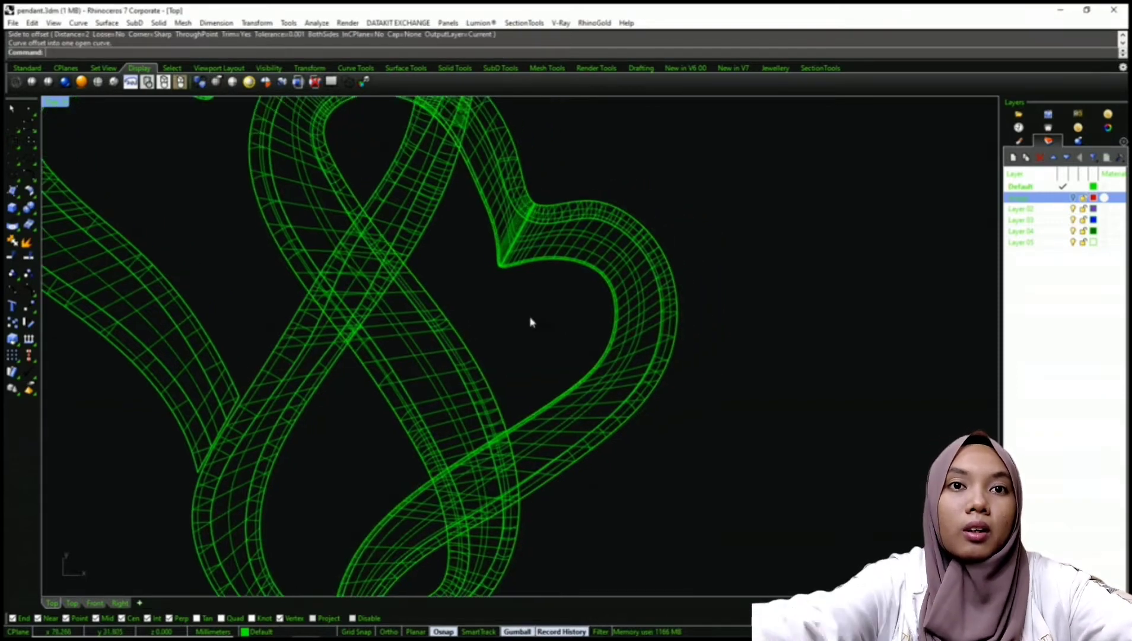
Select all curves in the model and set their display color to red
middle_click(526, 329)
left_click(575, 286)
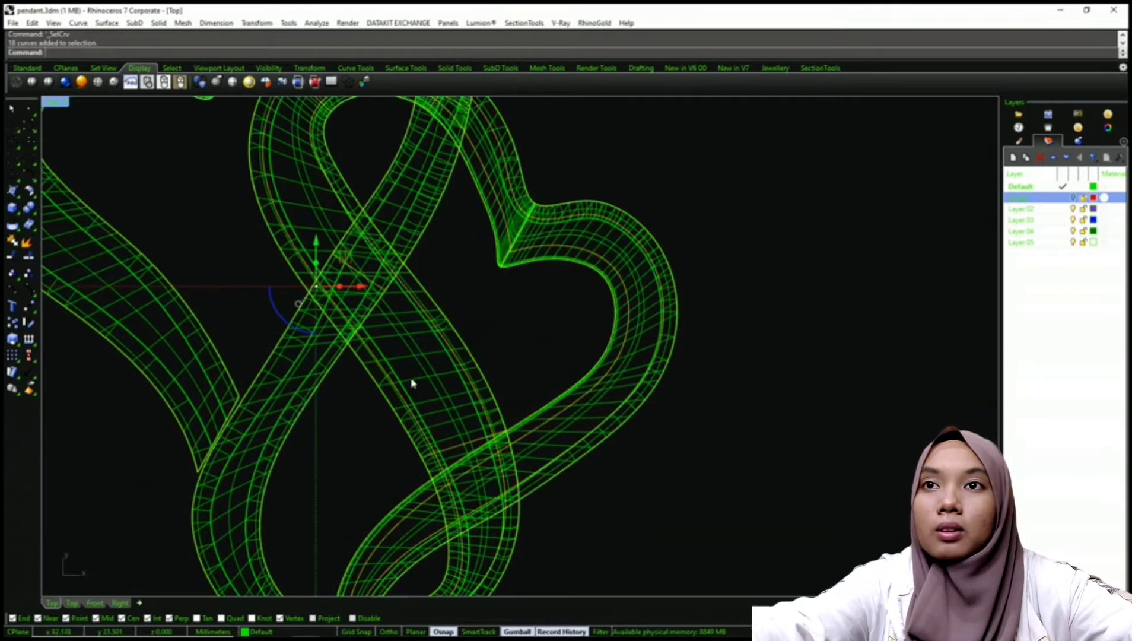
left_click(1107, 127)
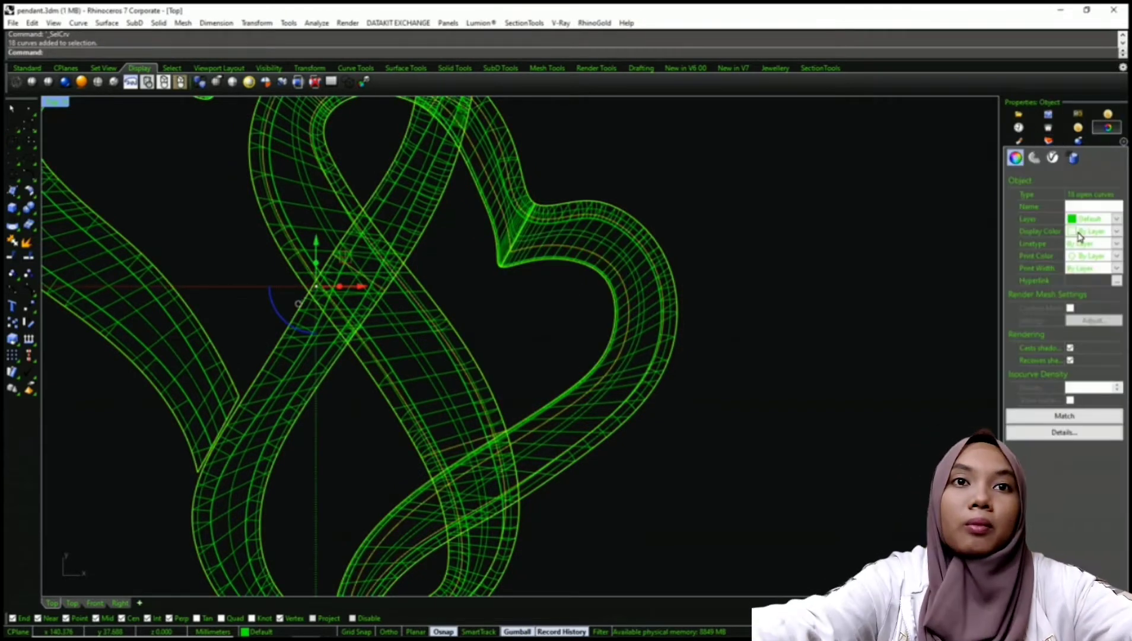
left_click(1107, 236)
left_click(1090, 289)
left_click(866, 285)
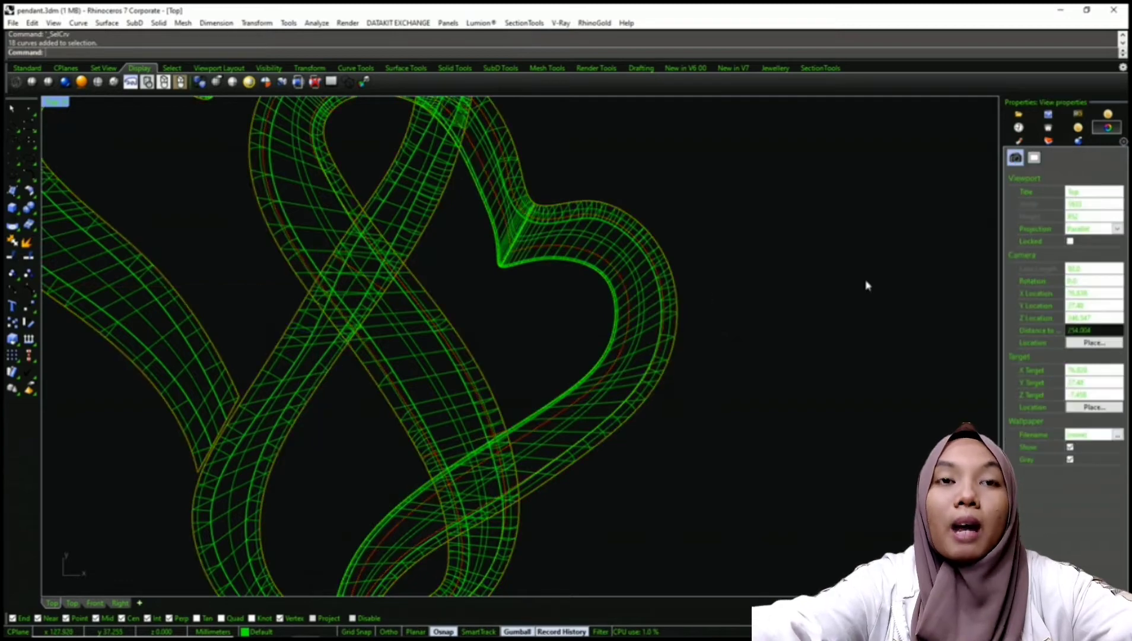
right_click_drag(424, 298, 463, 314)
right_click_drag(383, 222, 397, 273)
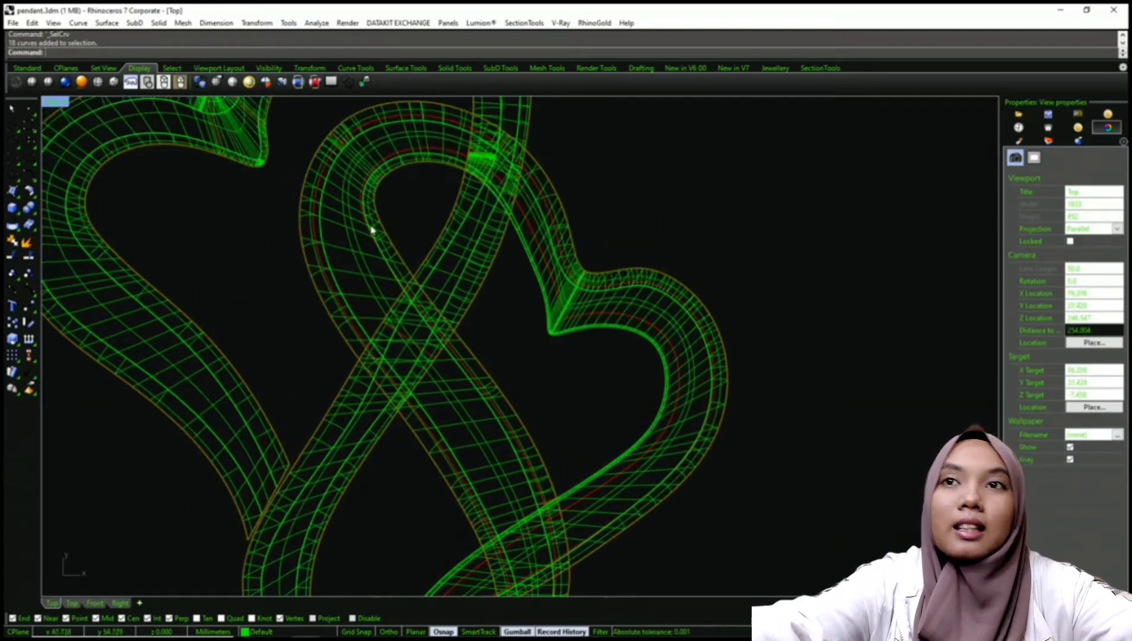
Draw a three-point interpolated curve across the lower bend of the smaller heart's band, bridging its two red offset curves
right_click_drag(354, 196, 347, 166)
right_click_drag(468, 345, 455, 231)
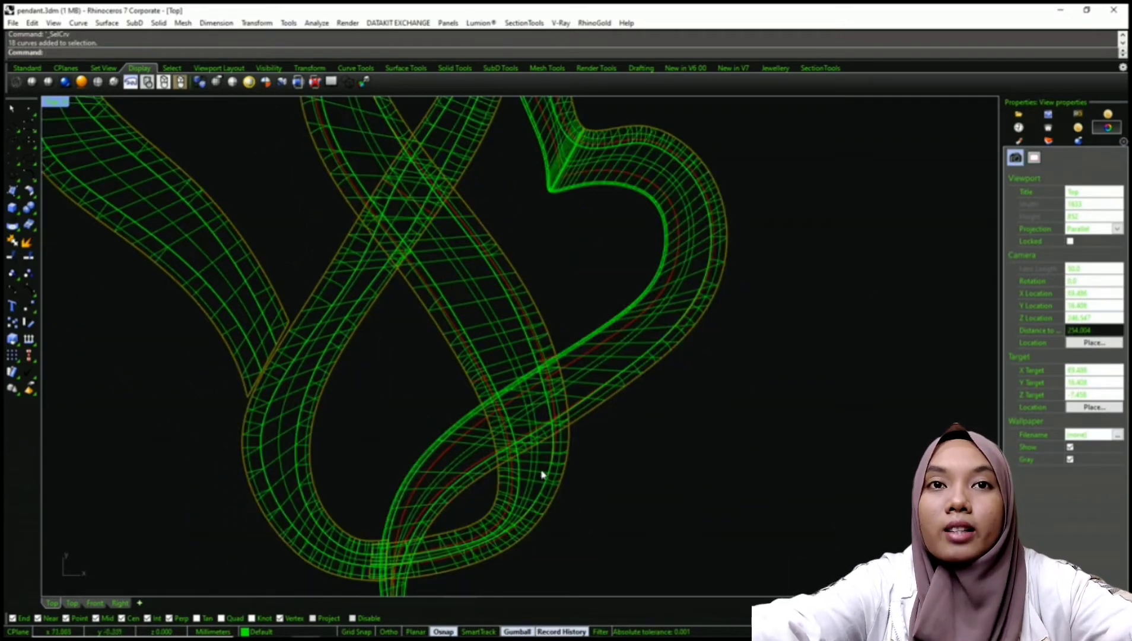
scroll(541, 478, "up", 3)
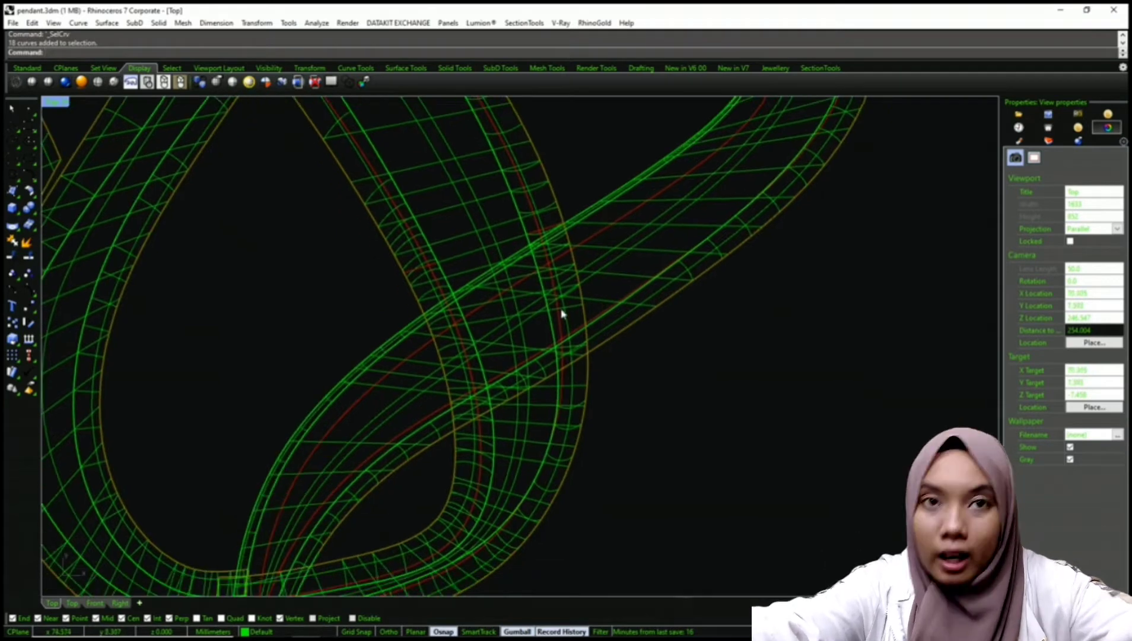
scroll(493, 478, "up", 2)
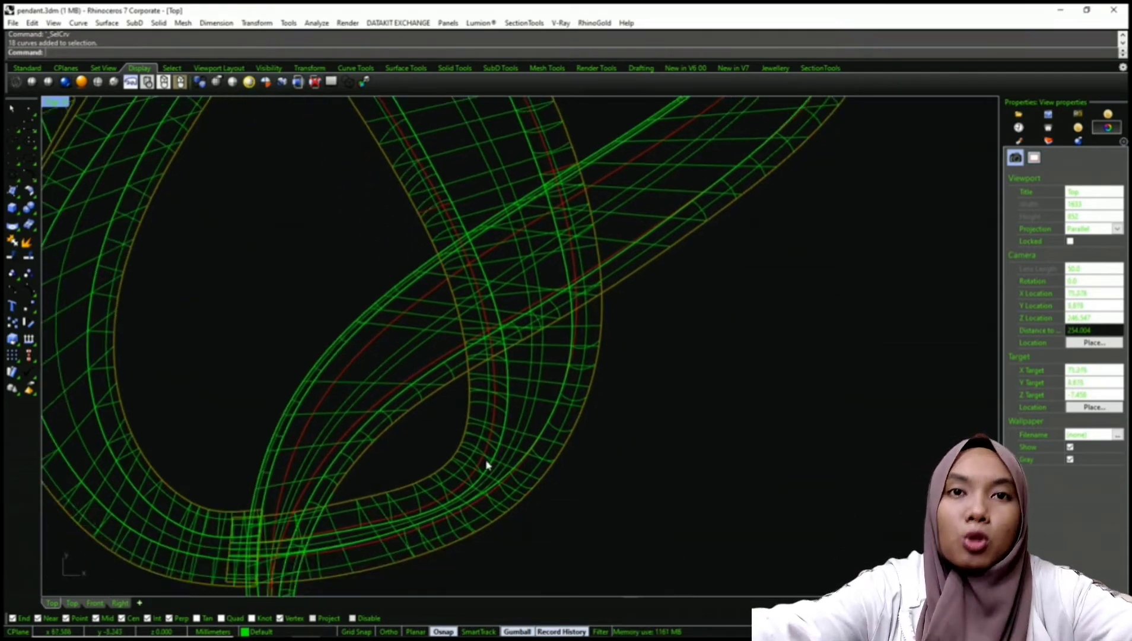
right_click(478, 455)
left_click(465, 482)
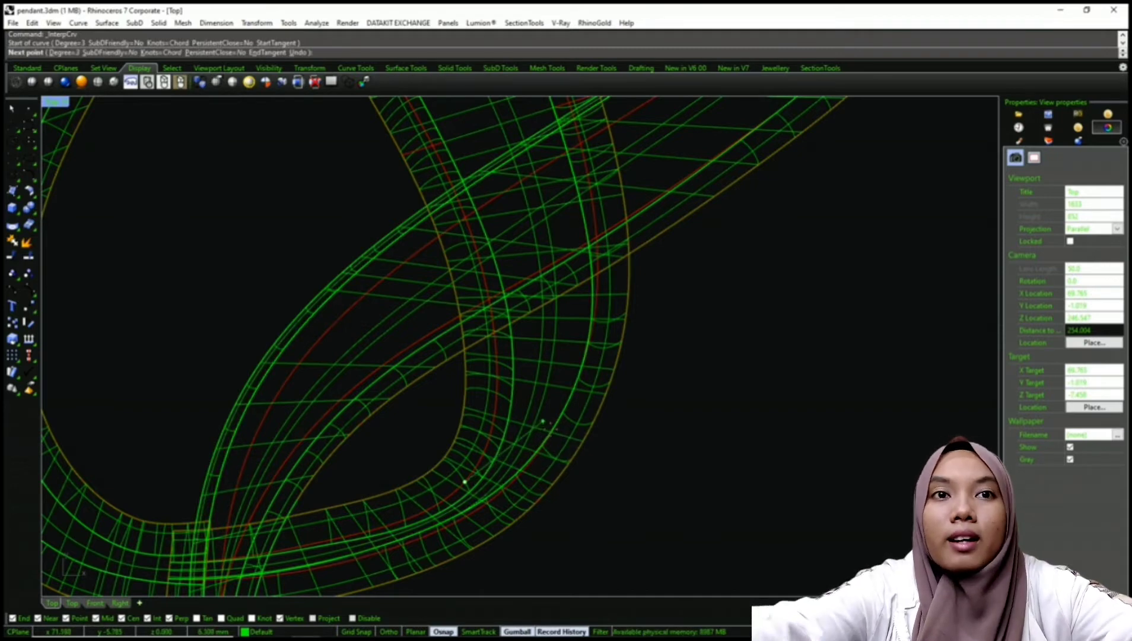
left_click(1048, 140)
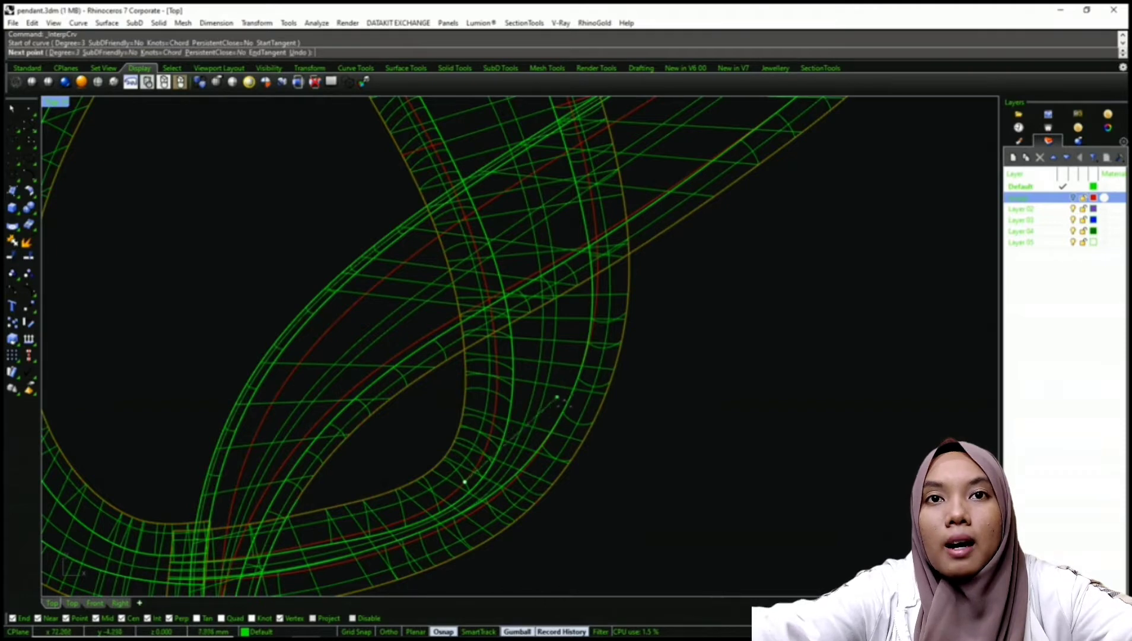
left_click(553, 401)
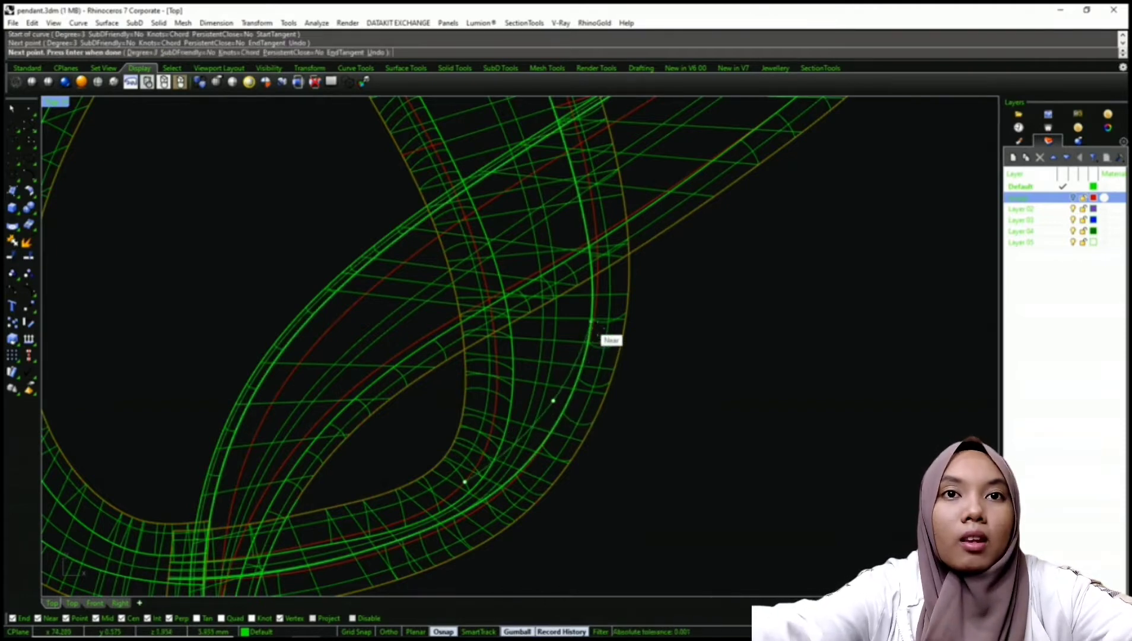
left_click(594, 310)
key("Return")
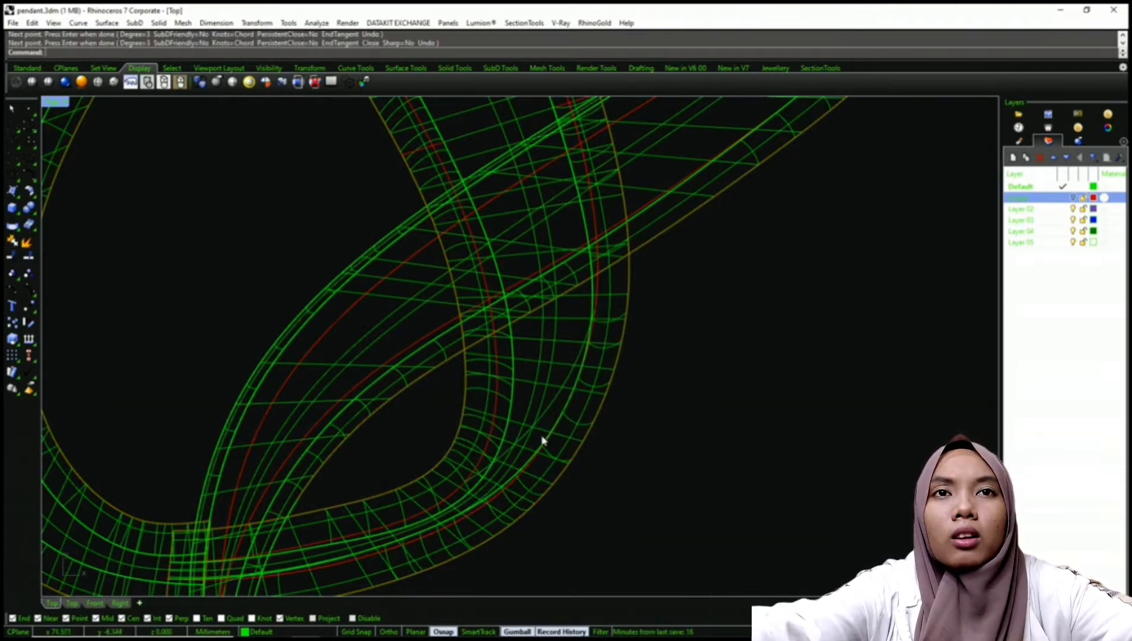
Draw a four-point interpolated curve across the band's upper loop, from the inner red offset curve to the outer one
scroll(542, 441, "down", 6)
type("s")
key("Return")
right_click_drag(540, 305, 573, 451)
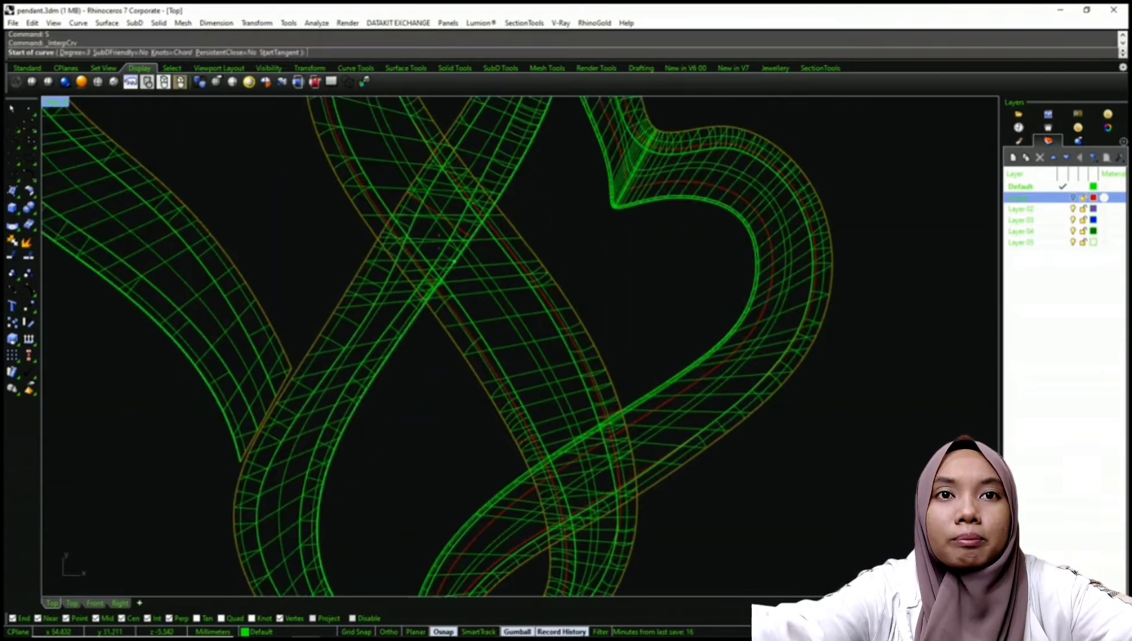
scroll(454, 258, "down", 3)
scroll(448, 298, "up", 5)
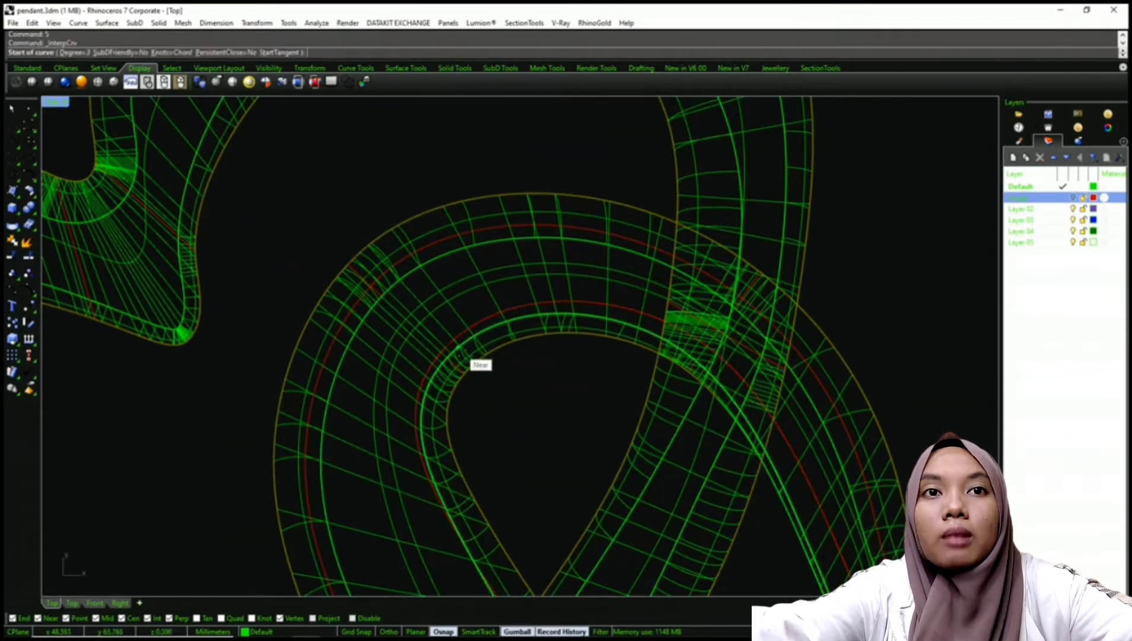
left_click(461, 334)
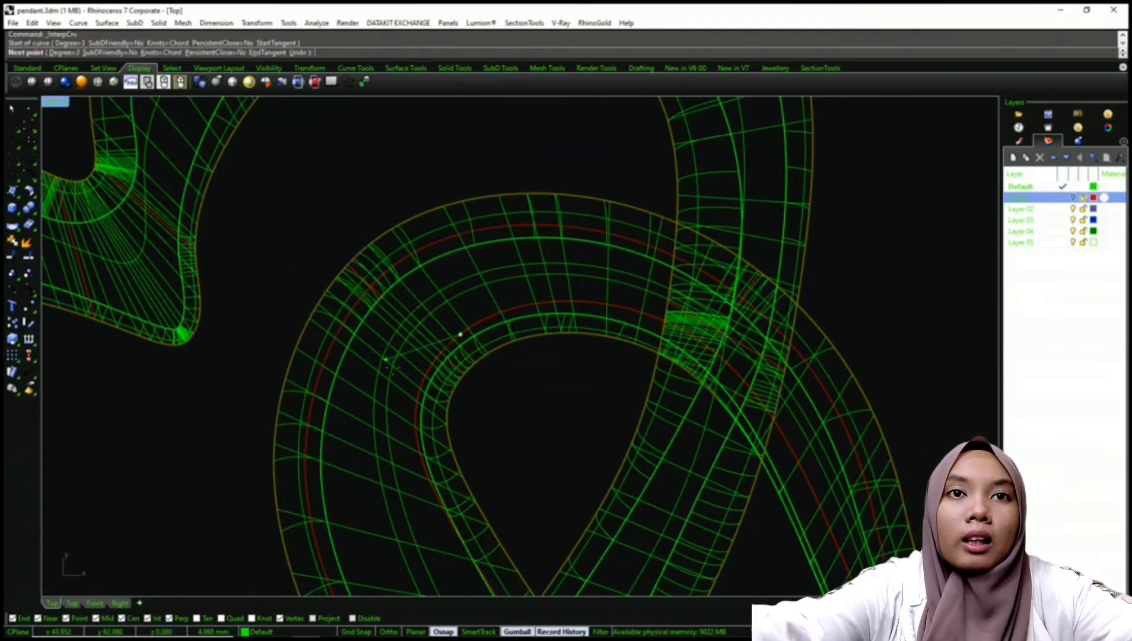
left_click(368, 383)
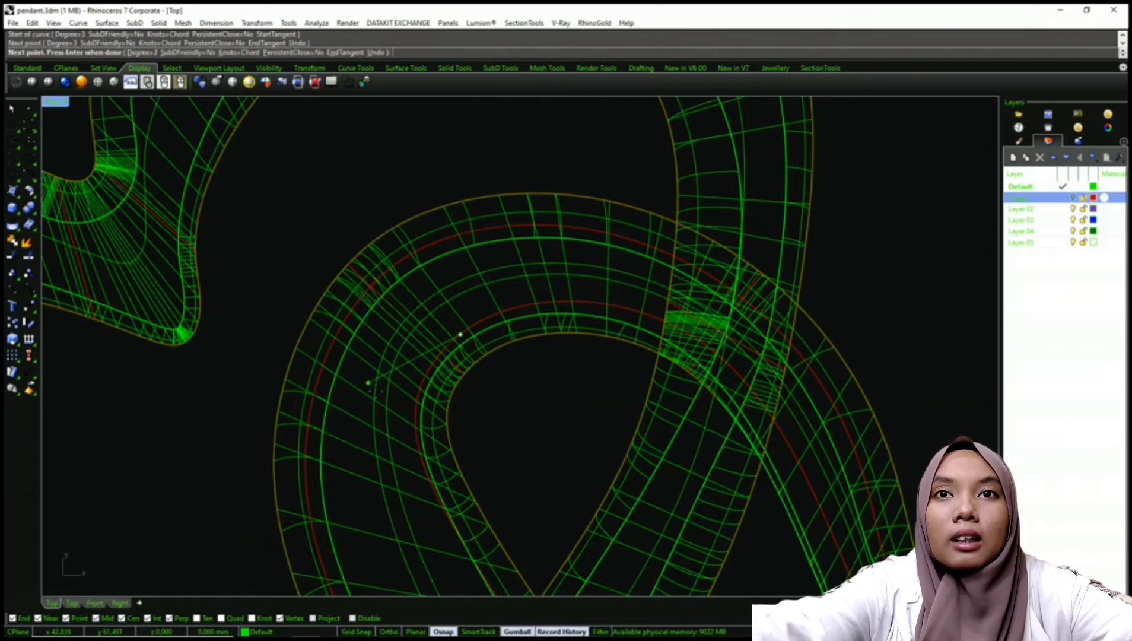
right_click_drag(347, 424, 359, 320)
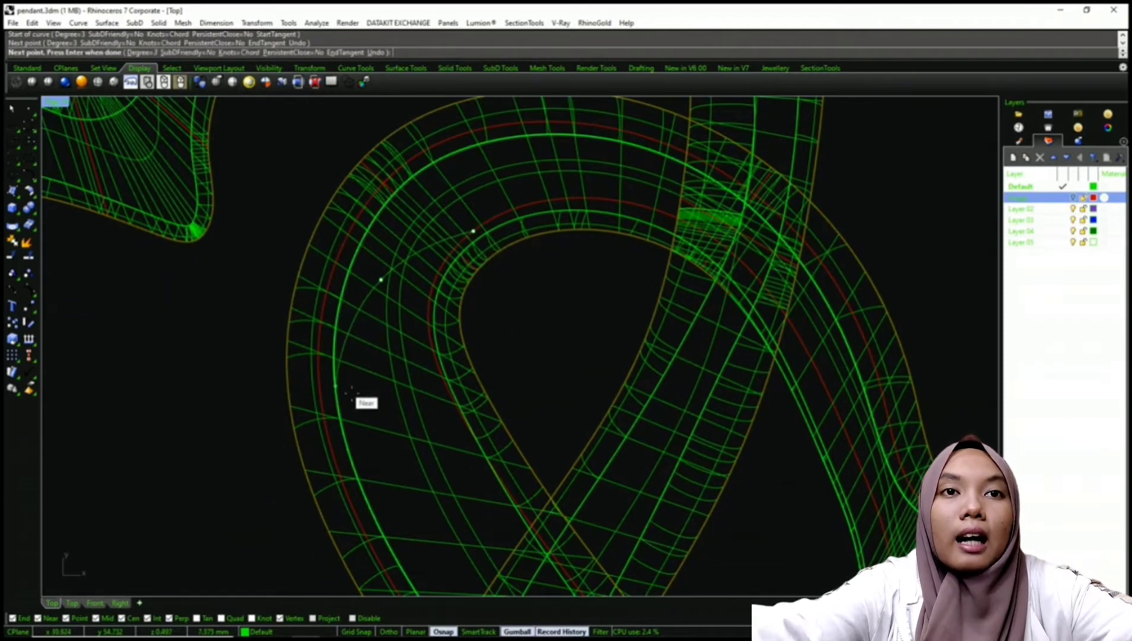
scroll(338, 404, "up", 3)
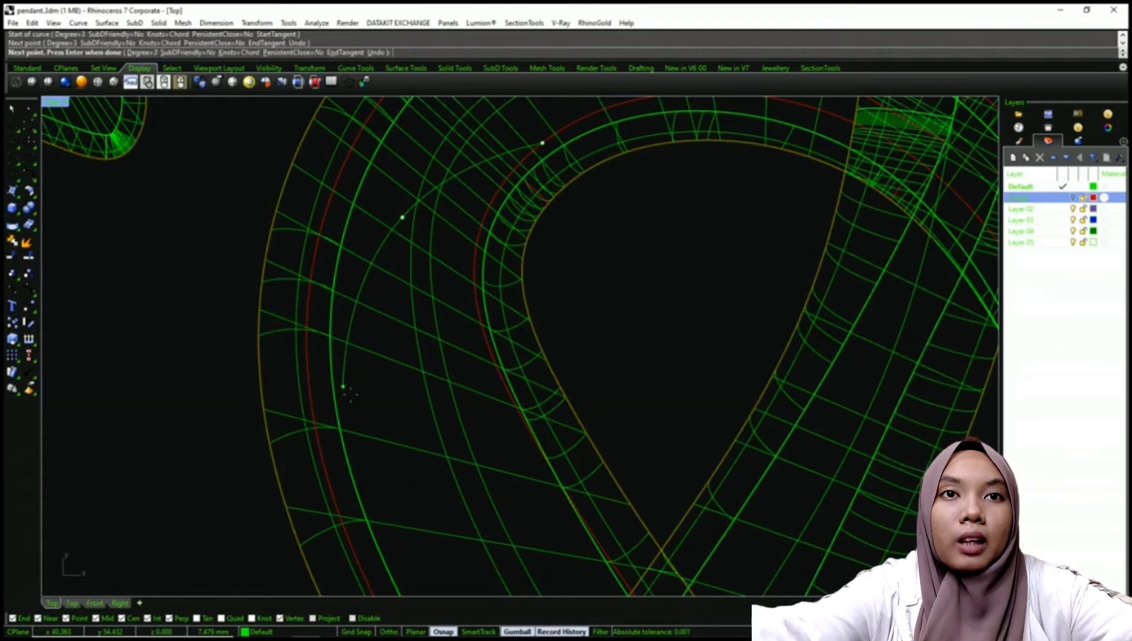
left_click(343, 387)
right_click_drag(343, 387, 356, 308)
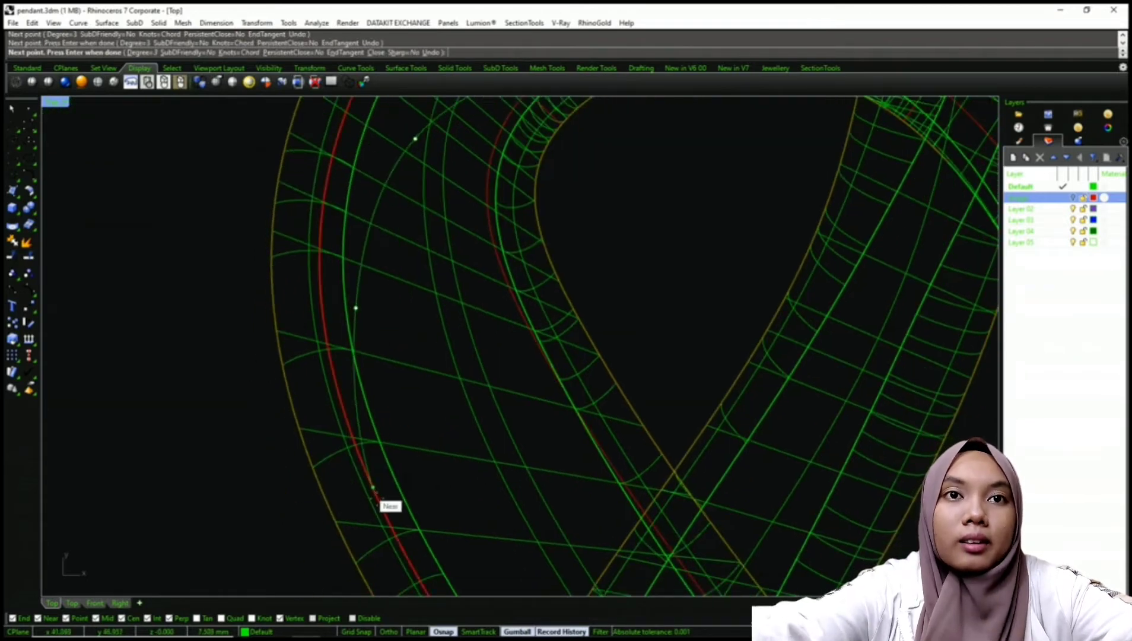
left_click(374, 500)
key("Return")
scroll(371, 404, "down", 5)
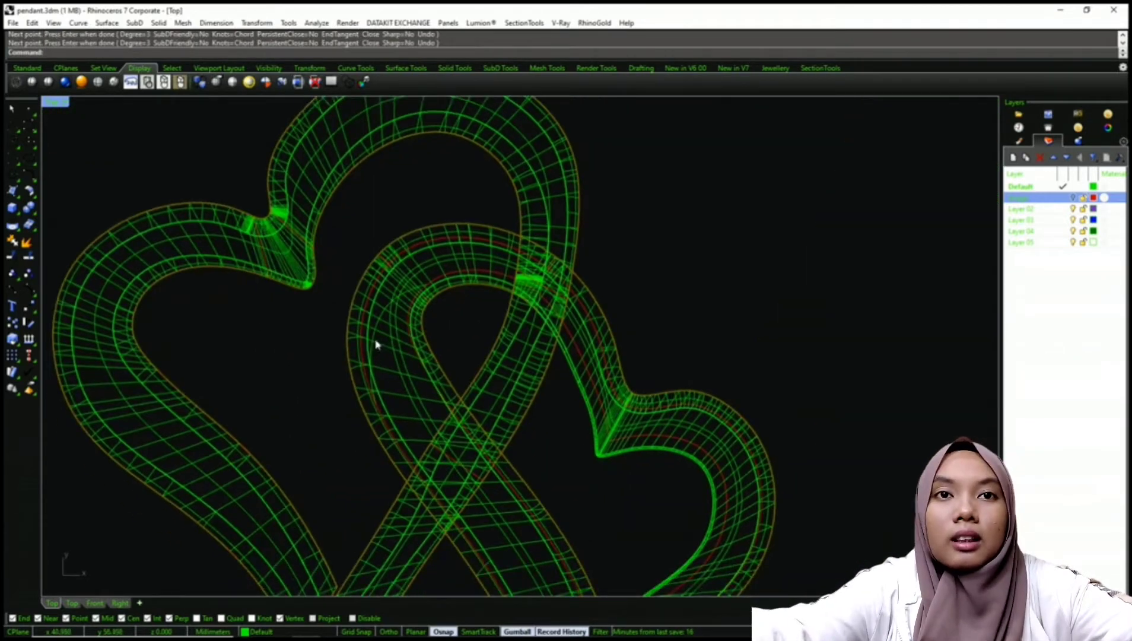
Adjust the control points of the upper bridging curve to smooth its run into the outer offset curve
scroll(380, 340, "down", 5)
scroll(383, 336, "up", 6)
left_click(381, 351)
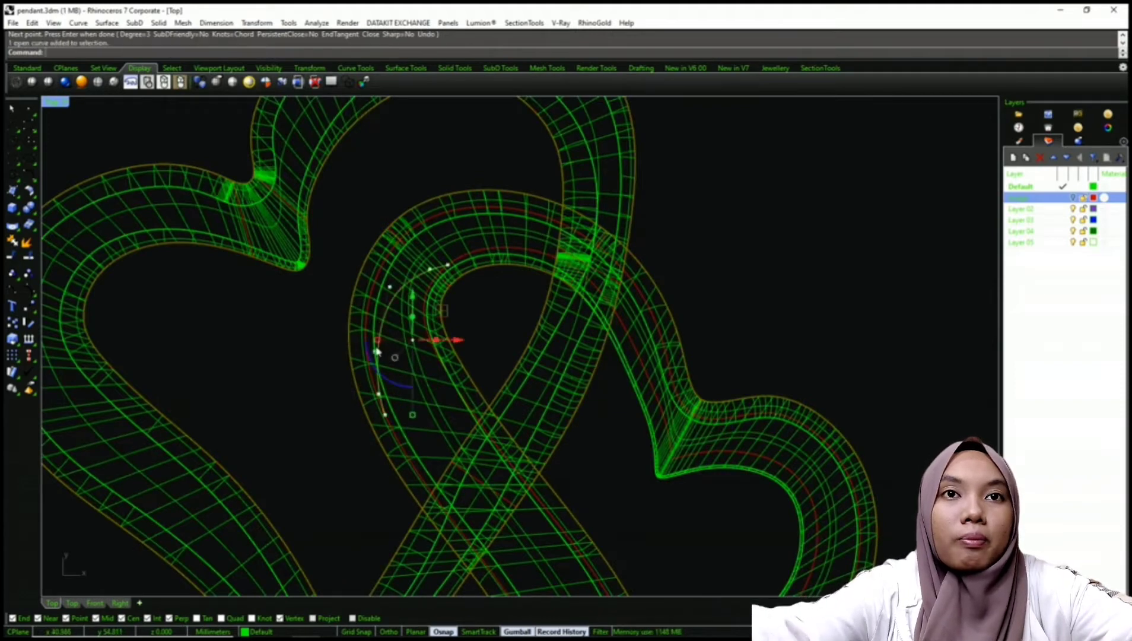
scroll(391, 354, "up", 8)
left_click_drag(226, 307, 413, 359)
key("Escape")
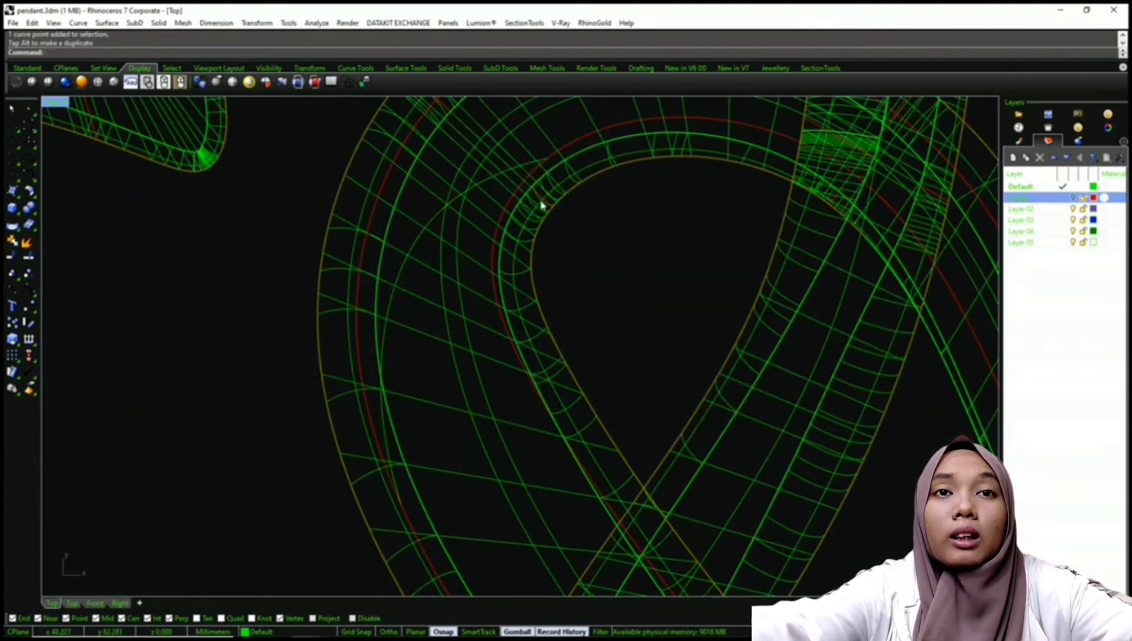
scroll(495, 257, "down", 5)
scroll(467, 215, "up", 1)
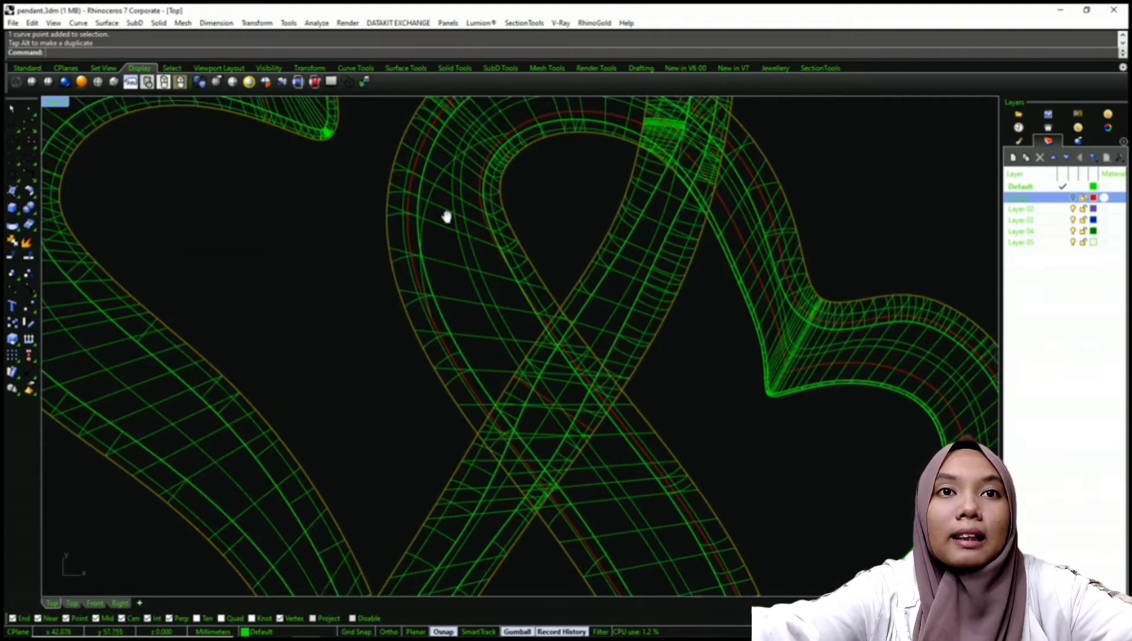
scroll(439, 267, "up", 5)
left_click(413, 329)
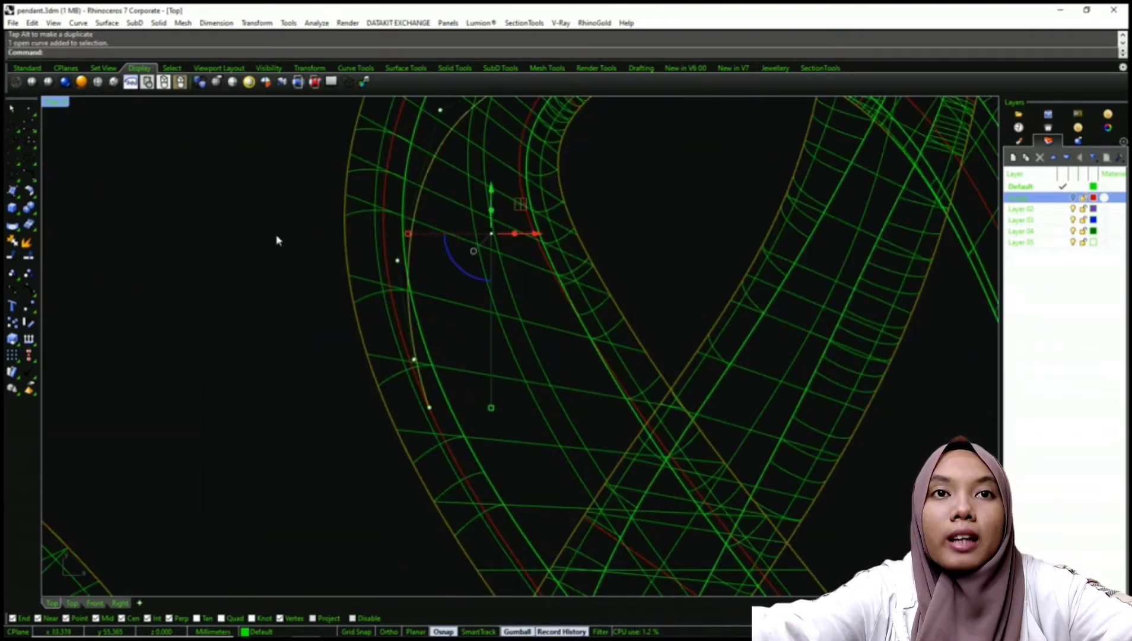
left_click_drag(277, 237, 421, 295)
left_click_drag(426, 232, 423, 229)
Copy the band's red offset curves together with both bridging curves to the empty area beside the pendant
left_click(385, 256)
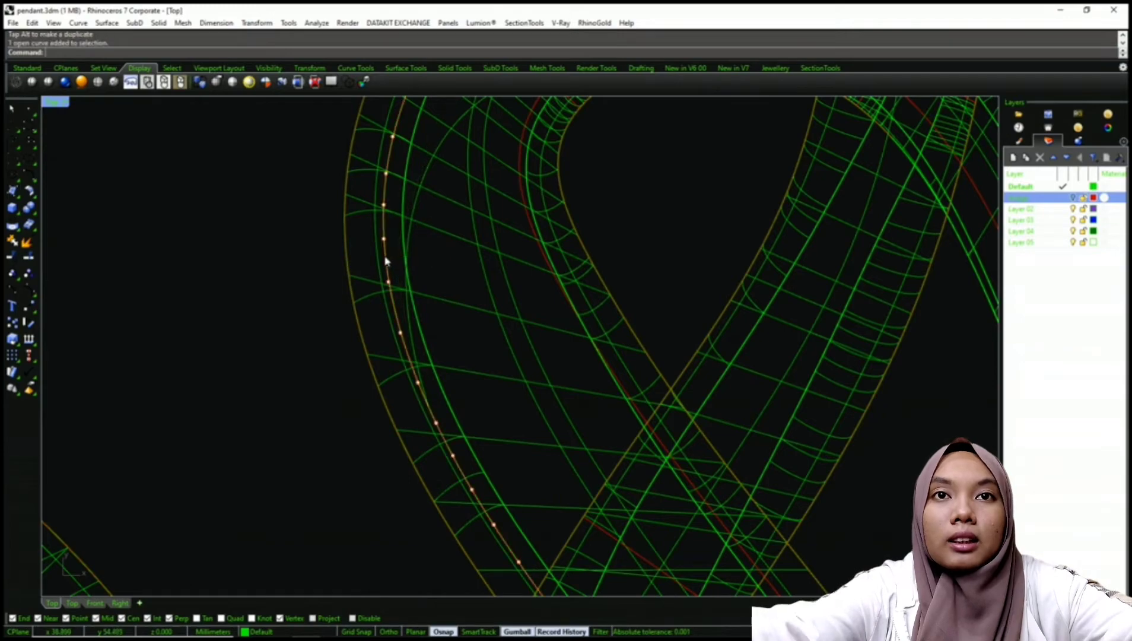
left_click(414, 217, "shift")
scroll(532, 231, "down", 5)
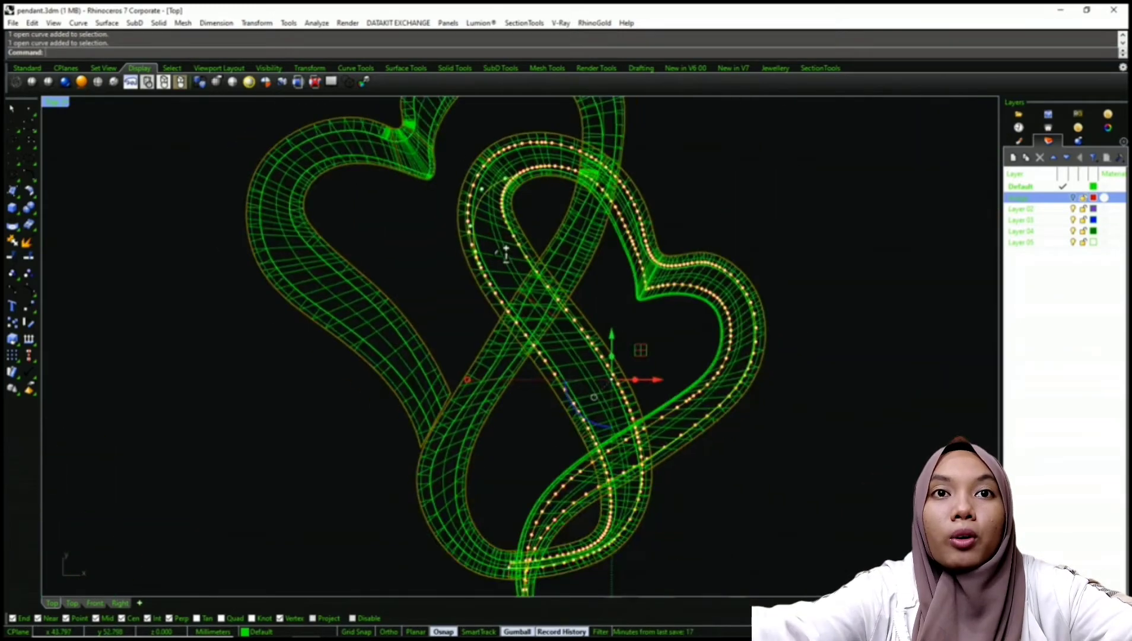
scroll(530, 391, "up", 4)
scroll(498, 336, "up", 3)
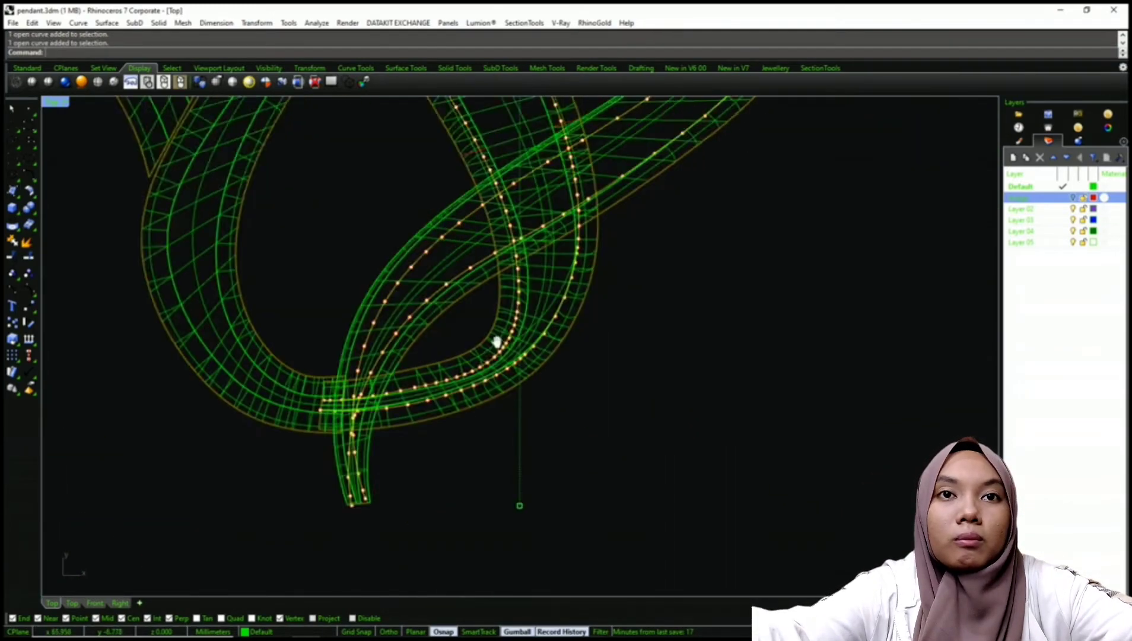
scroll(521, 332, "down", 3)
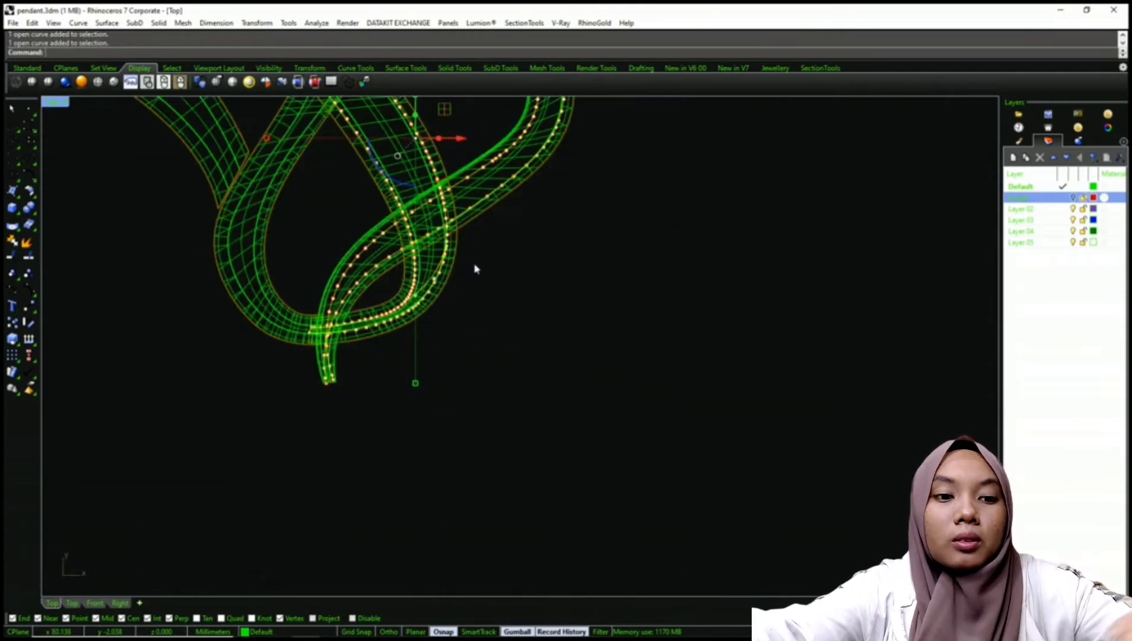
key("Return")
left_click(446, 375)
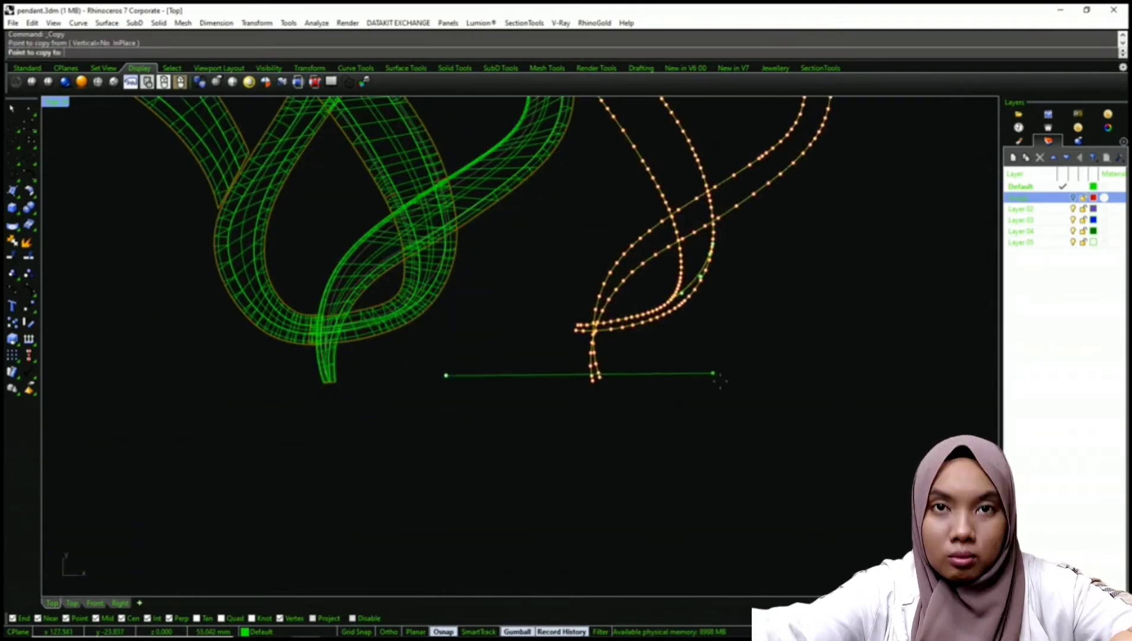
type("111")
key("Return")
left_click(720, 379, "shift")
right_click_drag(881, 328, 599, 397)
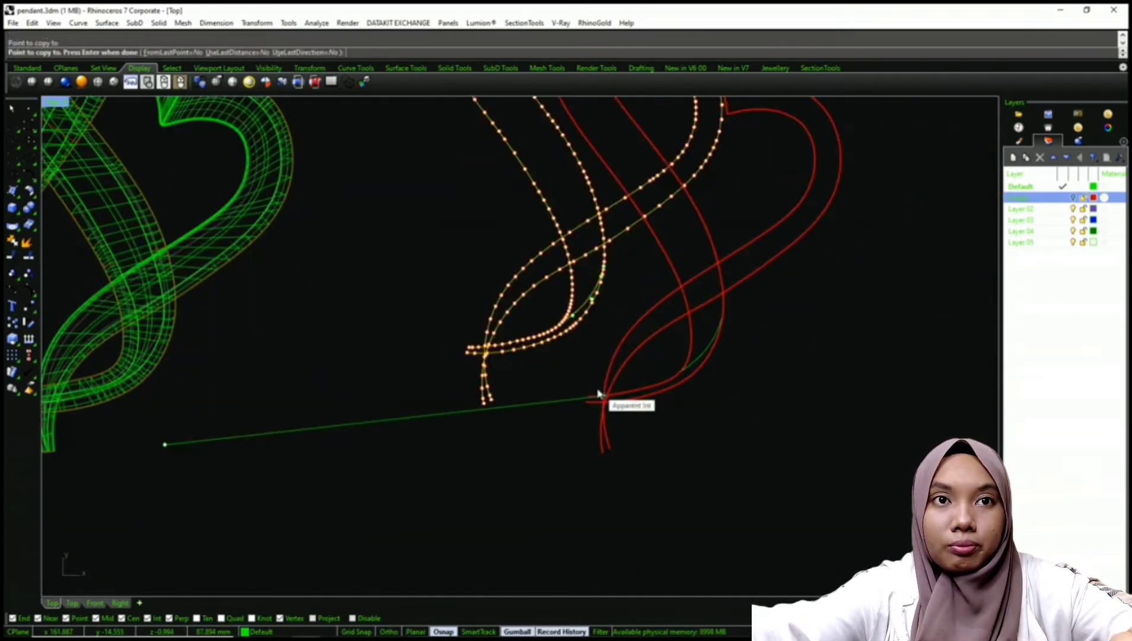
right_click(600, 397)
Trim the copied curves against each other, removing the parts outside the area enclosed by the two bridging curves
scroll(701, 416, "down", 6)
left_click_drag(754, 434, 587, 207)
scroll(615, 187, "up", 2)
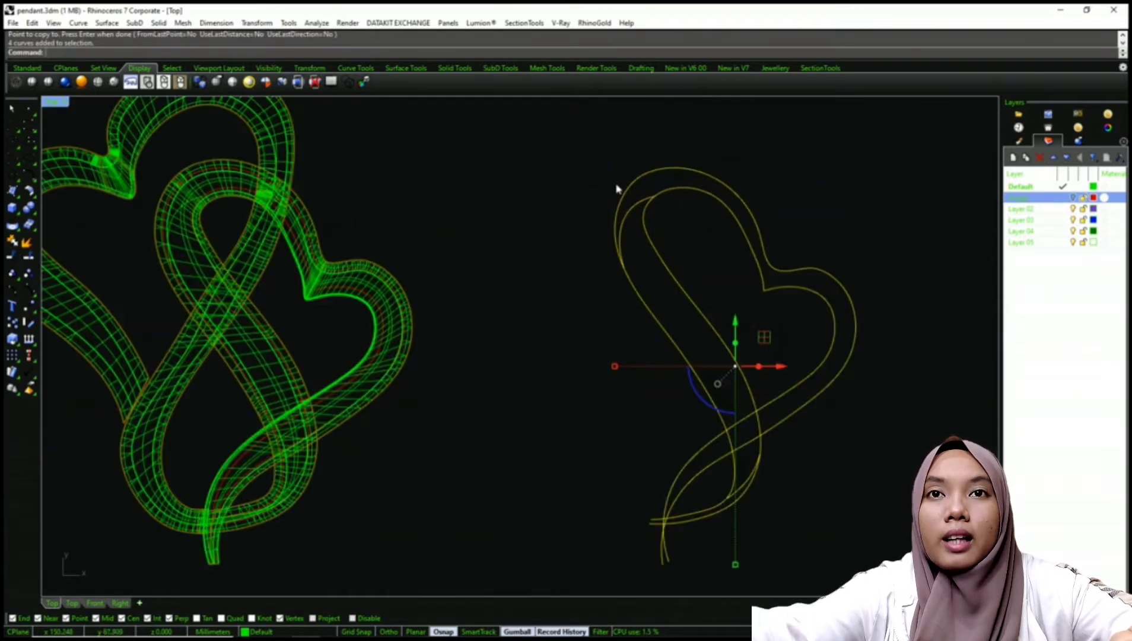
key("ctrl+t")
left_click(657, 197)
scroll(700, 335, "up", 4)
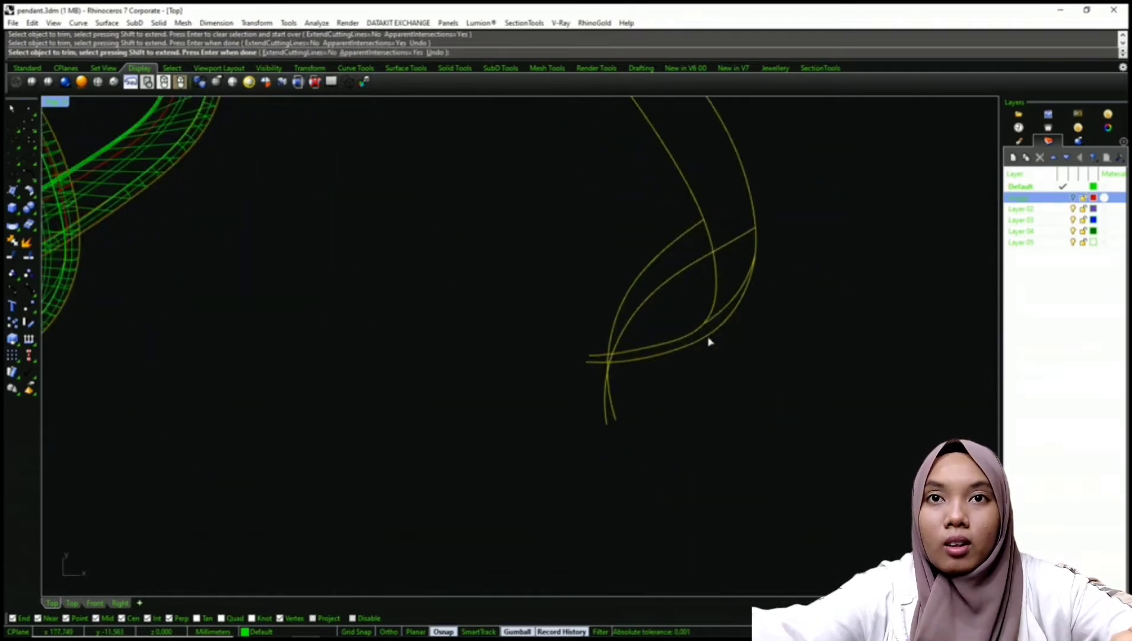
left_click(694, 335)
key("Return")
Undo and redo the trim, and delete the leftover curve tails below the enclosed S-shaped outline
key("ctrl+z")
left_click(657, 385)
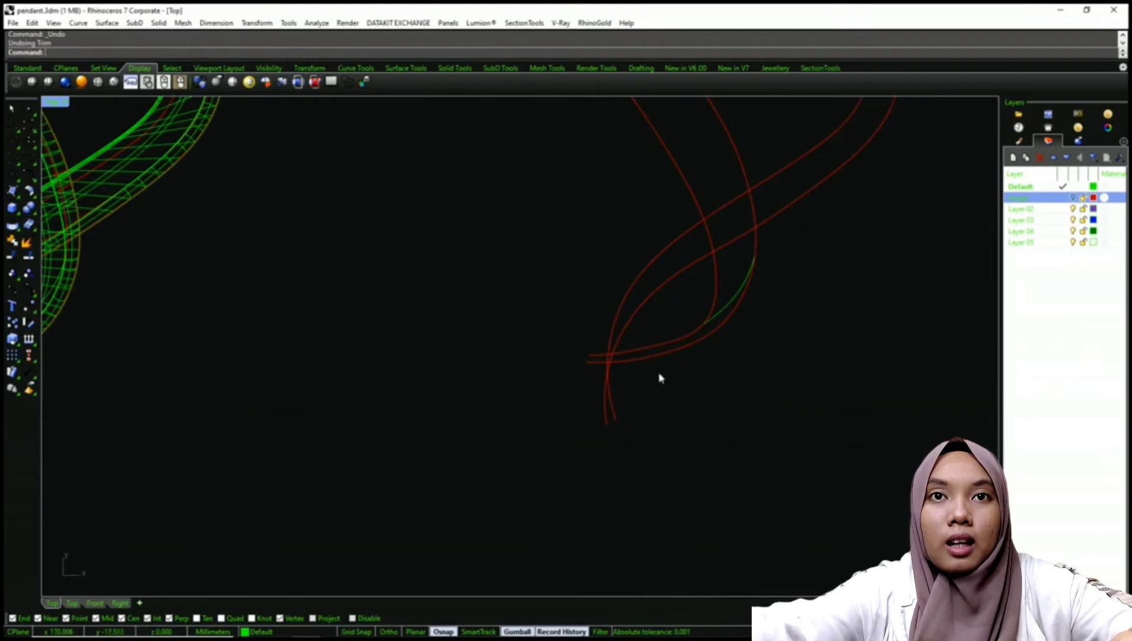
key("ctrl+y")
left_click_drag(662, 396, 568, 316)
key("Delete")
scroll(629, 302, "down", 5)
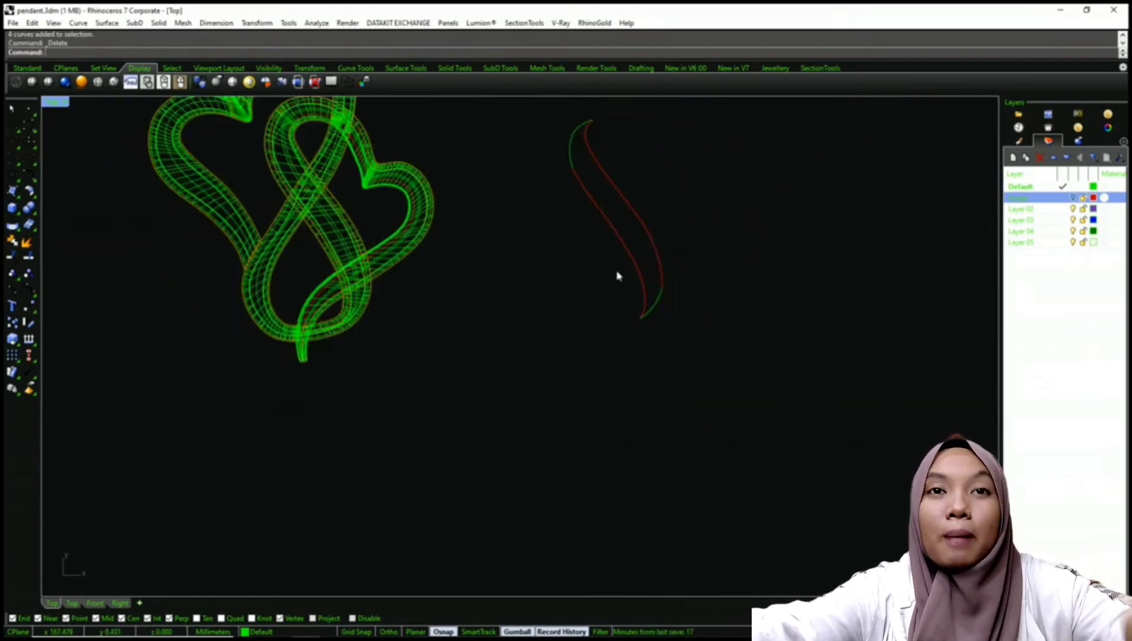
Try projecting the four outline curves onto the construction plane, check the curves, and undo the projection
left_click_drag(534, 152, 708, 451)
scroll(700, 356, "up", 2)
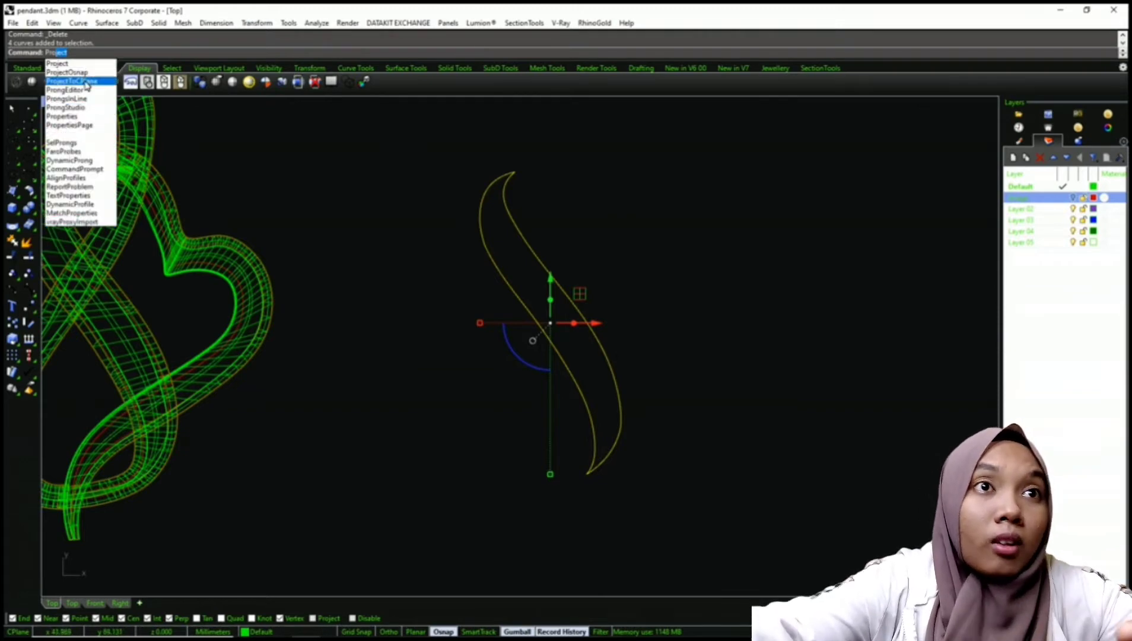
left_click(87, 83)
key("Return")
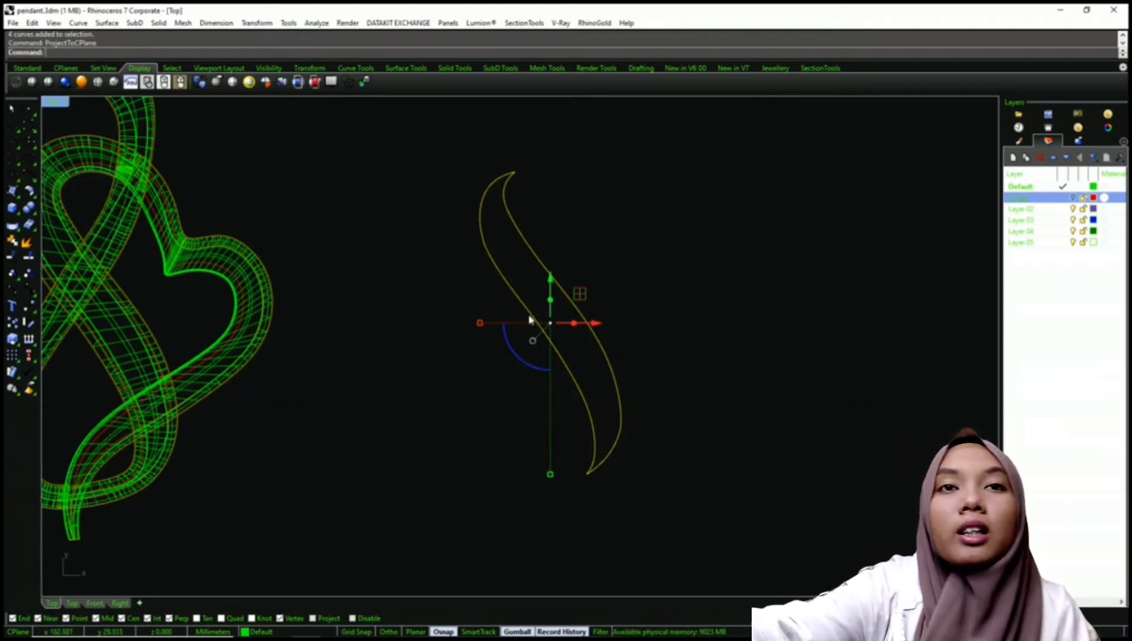
left_click(588, 244)
left_click(553, 277)
left_click(620, 242)
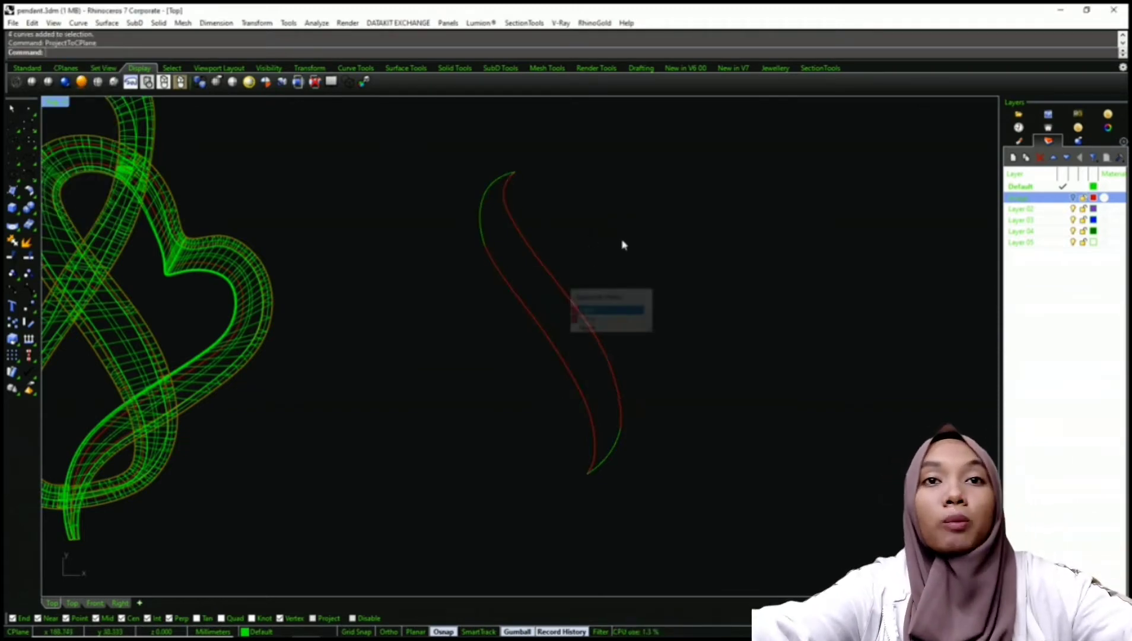
key("ctrl+z")
Project the four outline curves onto the construction plane with ProjectToCPlane, deleting the input objects
left_click_drag(440, 138, 653, 456)
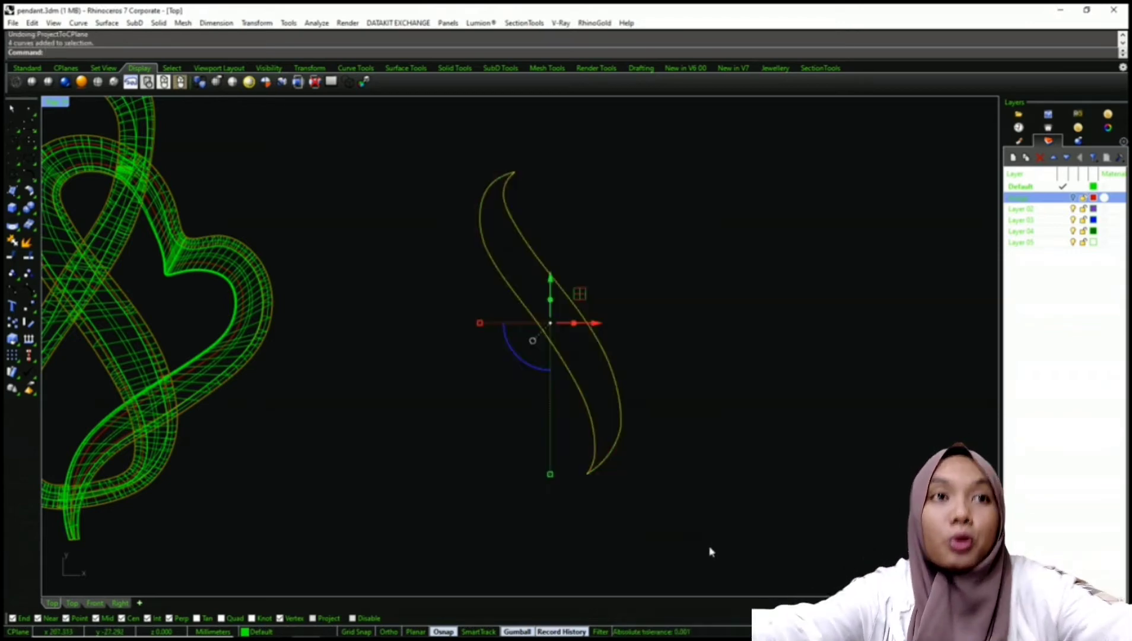
key("Return")
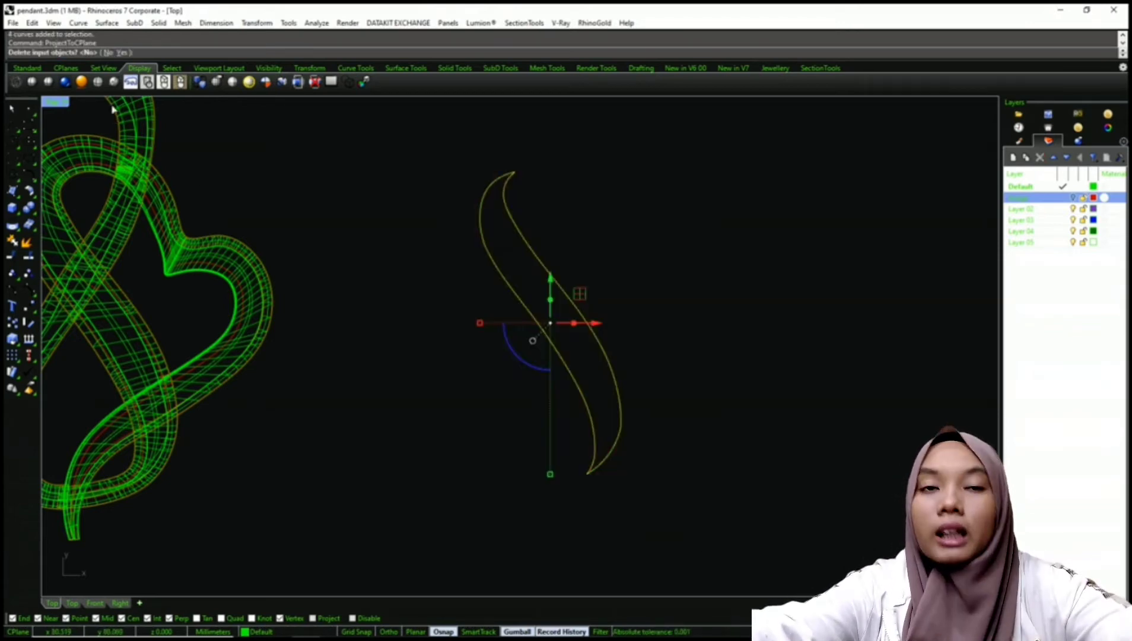
left_click(121, 53)
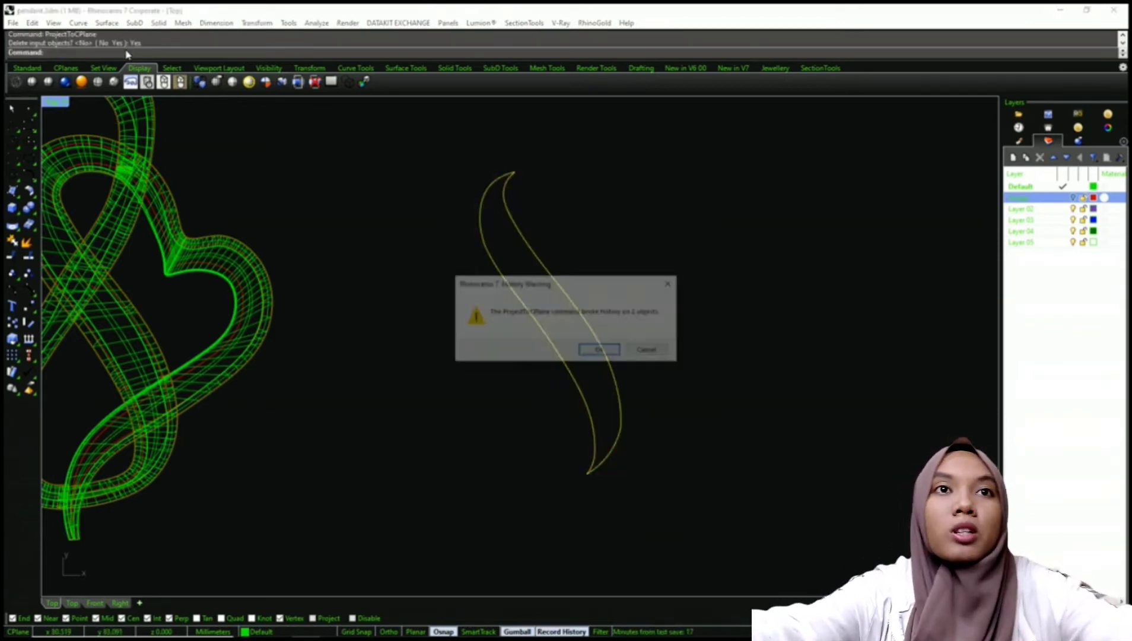
Accept the broken-history warning and join the four projected curves into one closed outline
left_click(599, 352)
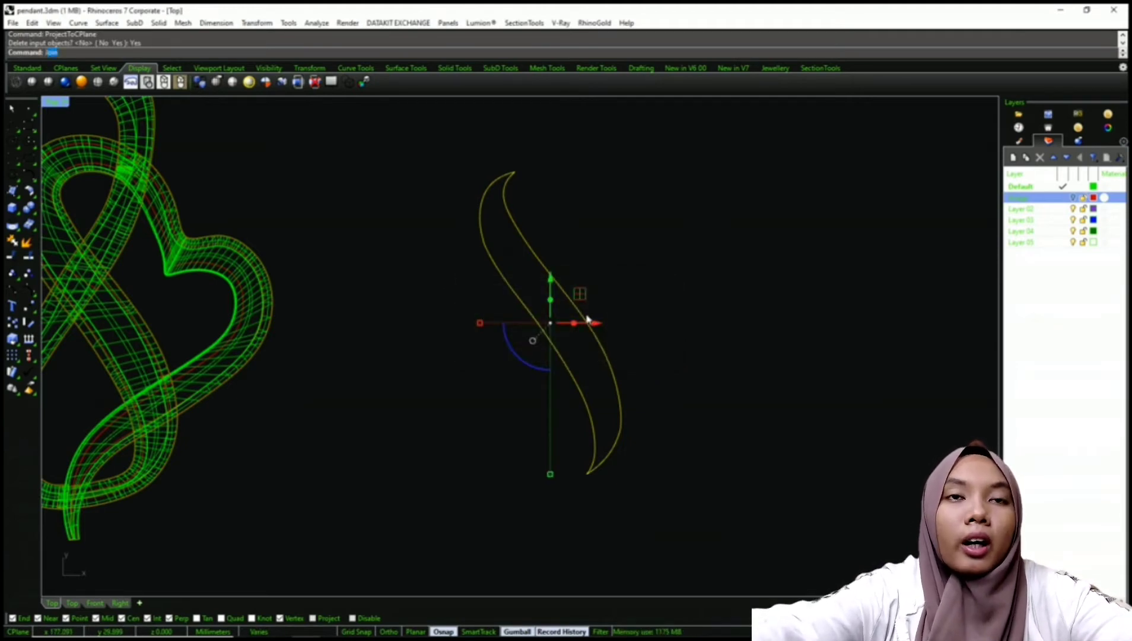
key("Return")
left_click(590, 353)
left_click(669, 374)
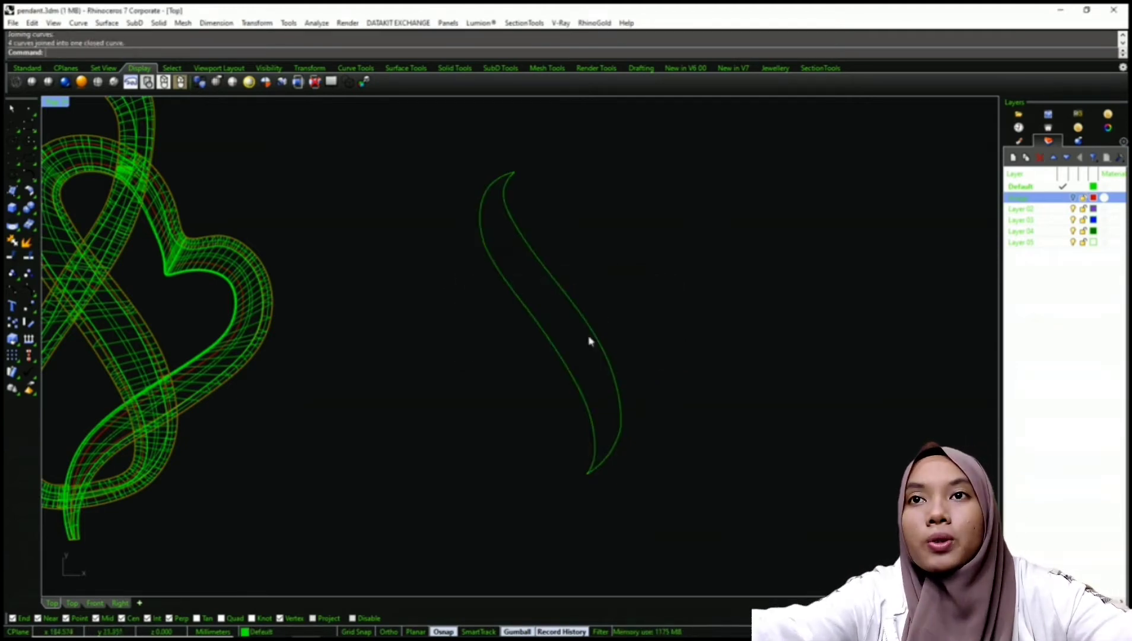
Set the closed S-shaped outline's display color to Red
scroll(458, 300, "down", 6)
left_click_drag(581, 261, 501, 314)
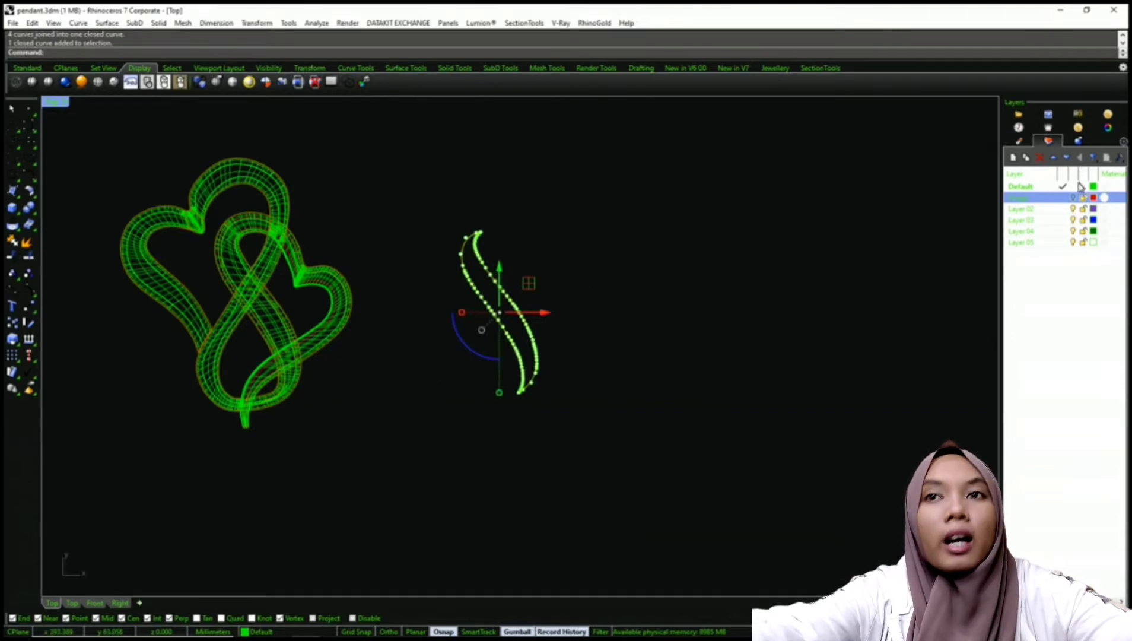
left_click(1107, 127)
left_click(1096, 233)
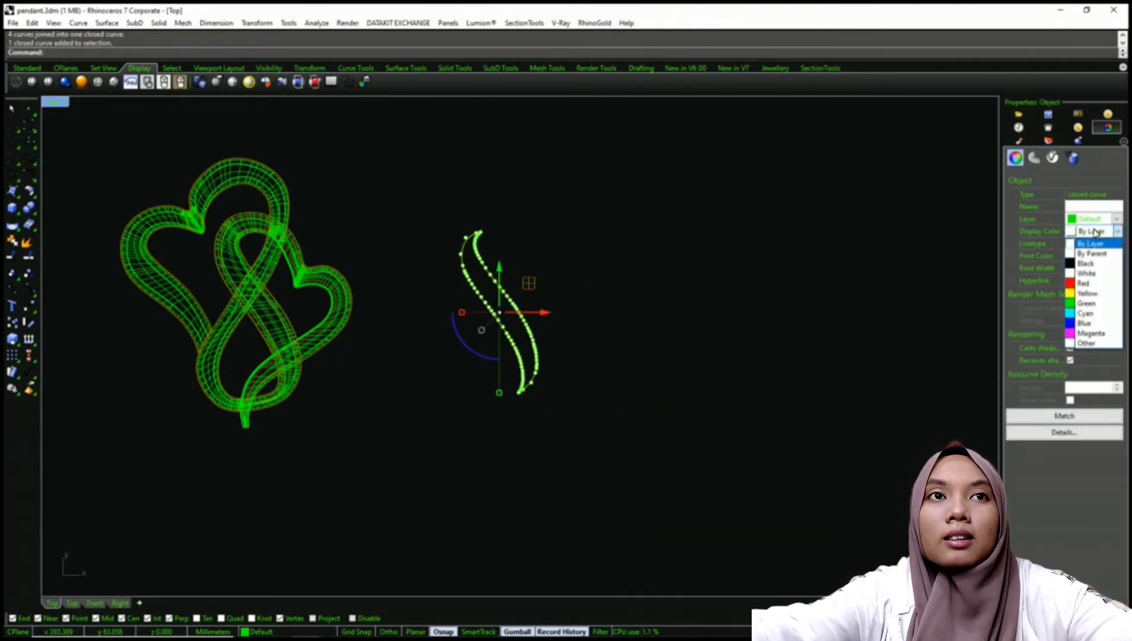
left_click(1085, 276)
left_click(751, 283)
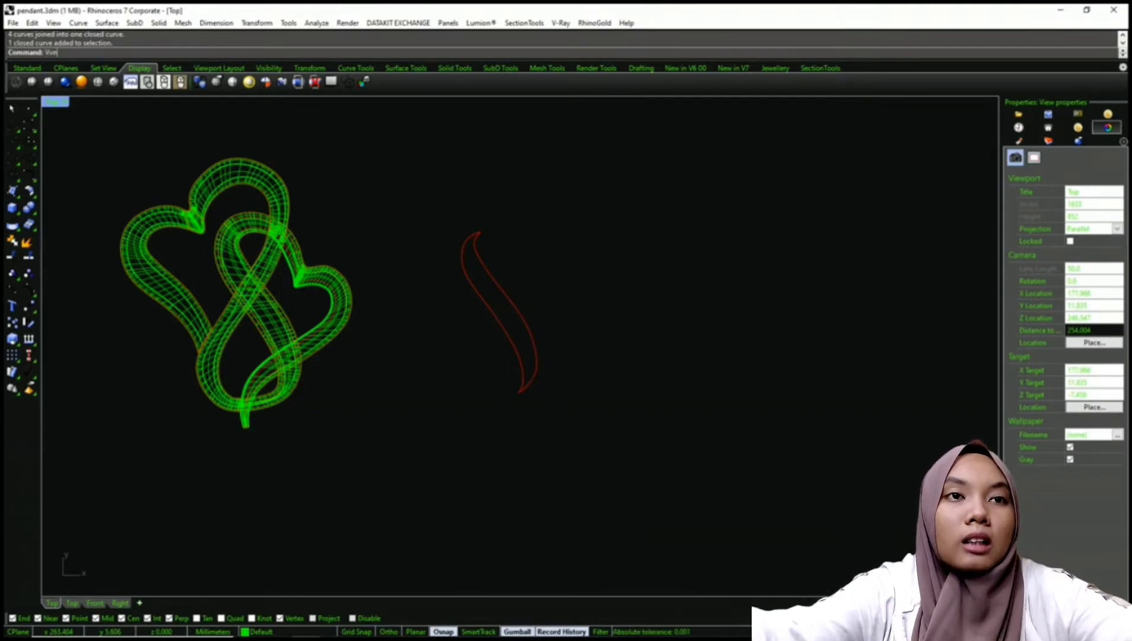
key("Escape")
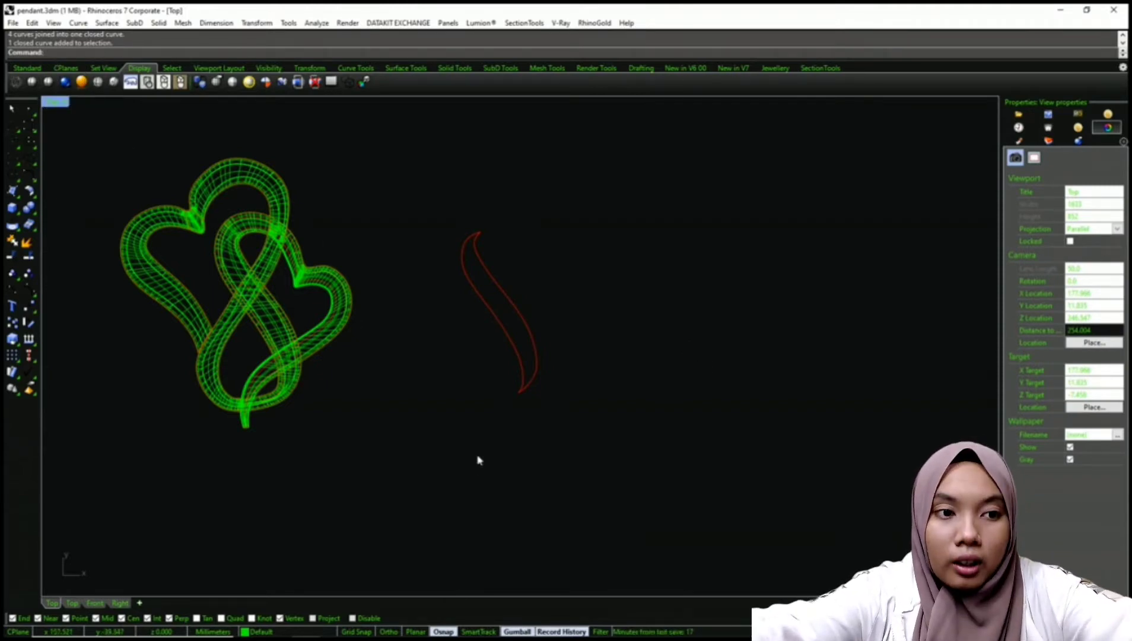
Move the red outline horizontally by the previously used distance, back over the smaller heart's band
left_click_drag(620, 429, 449, 268)
right_click_drag(452, 294, 488, 311)
left_click_drag(576, 429, 476, 265)
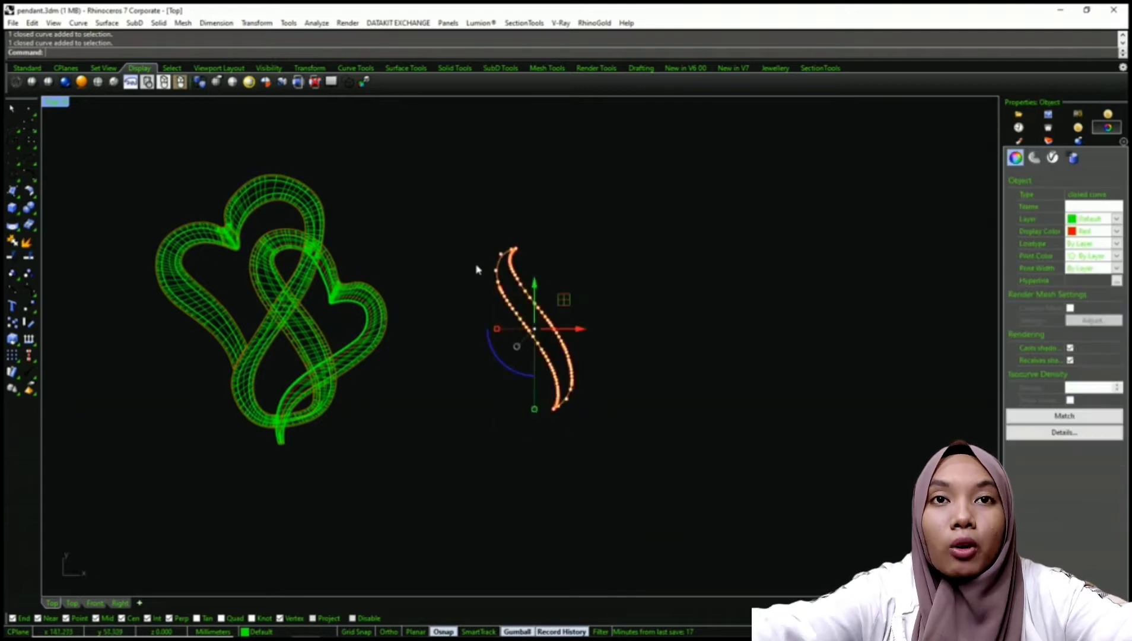
right_click_drag(479, 270, 518, 247)
key("Return")
left_click(527, 393)
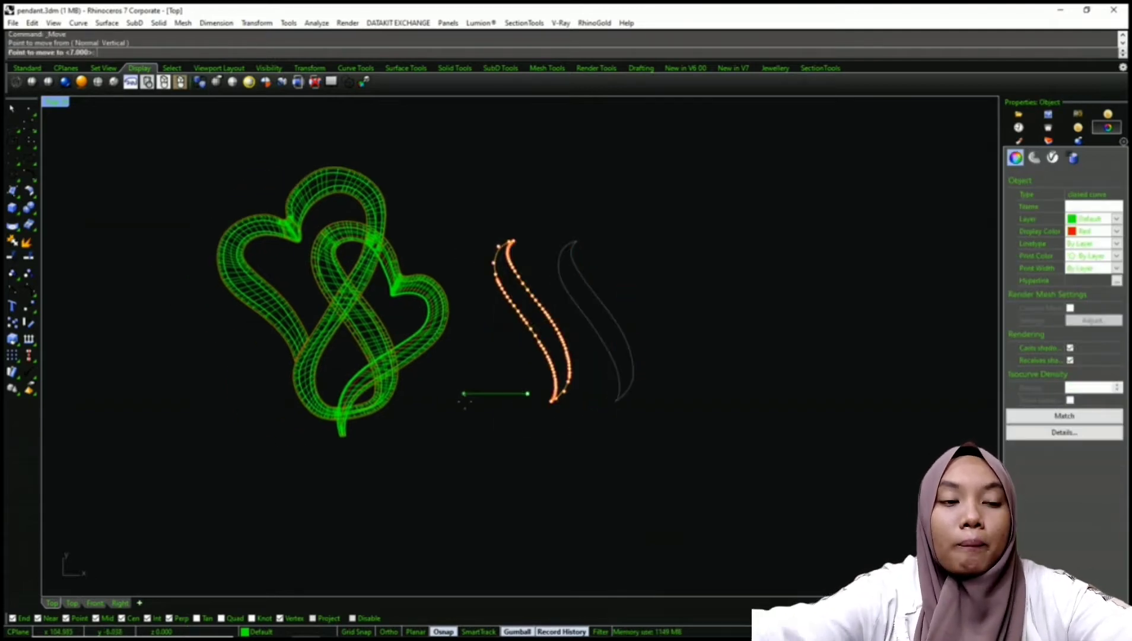
key("Return")
key("F8")
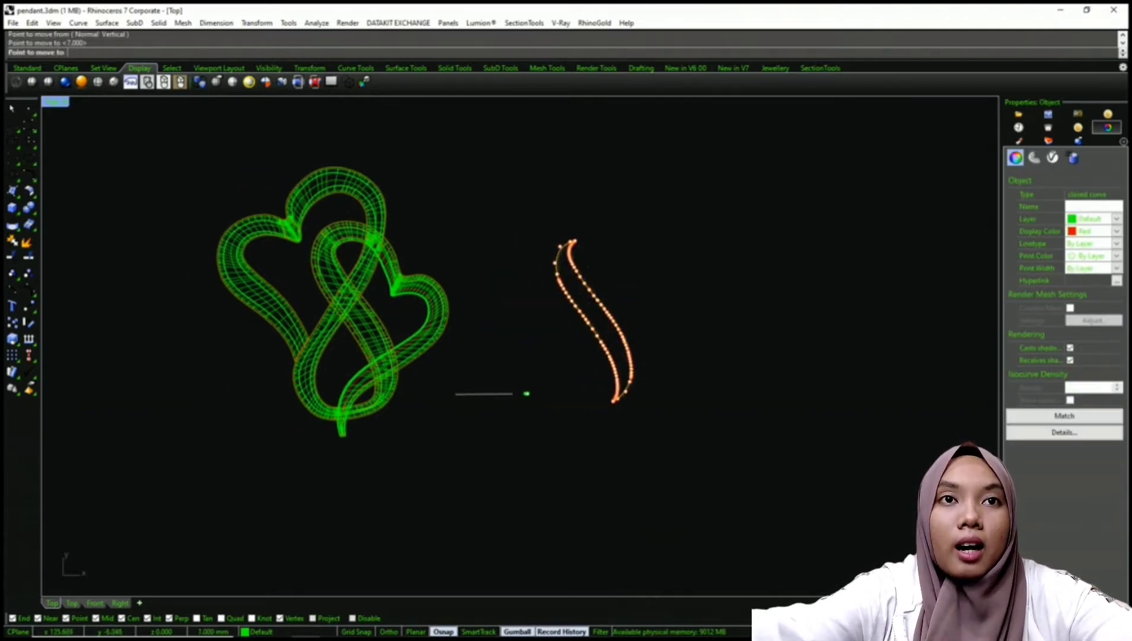
left_click(450, 402)
Delete the overlapping green curve beside the red outline on the smaller heart's band, and check the band's lower end
scroll(308, 261, "up", 6)
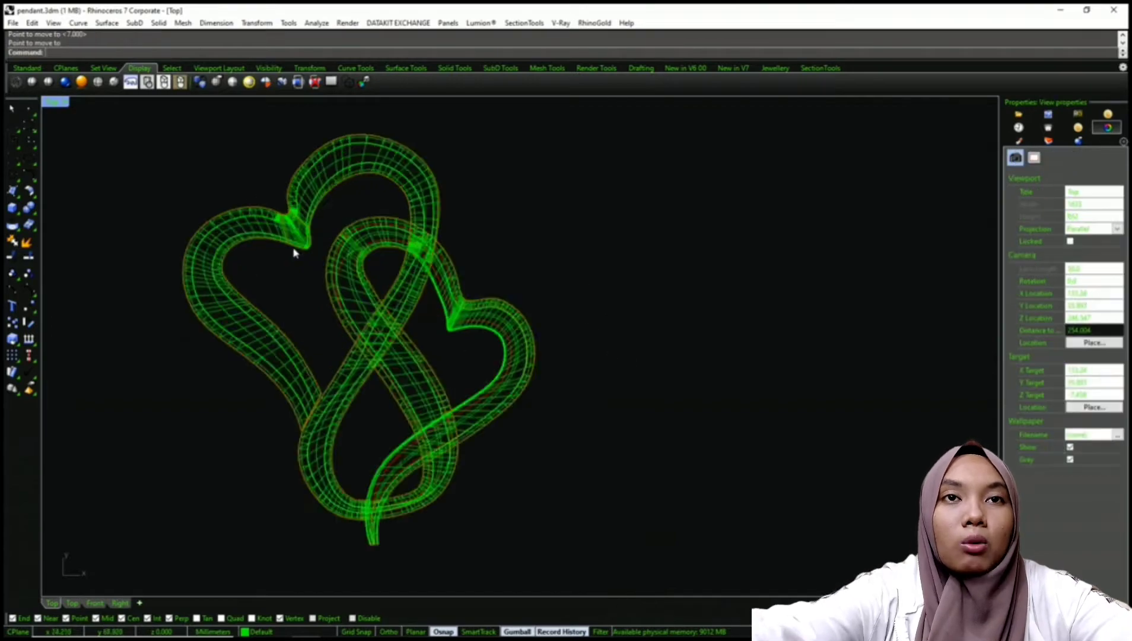
left_click(375, 228)
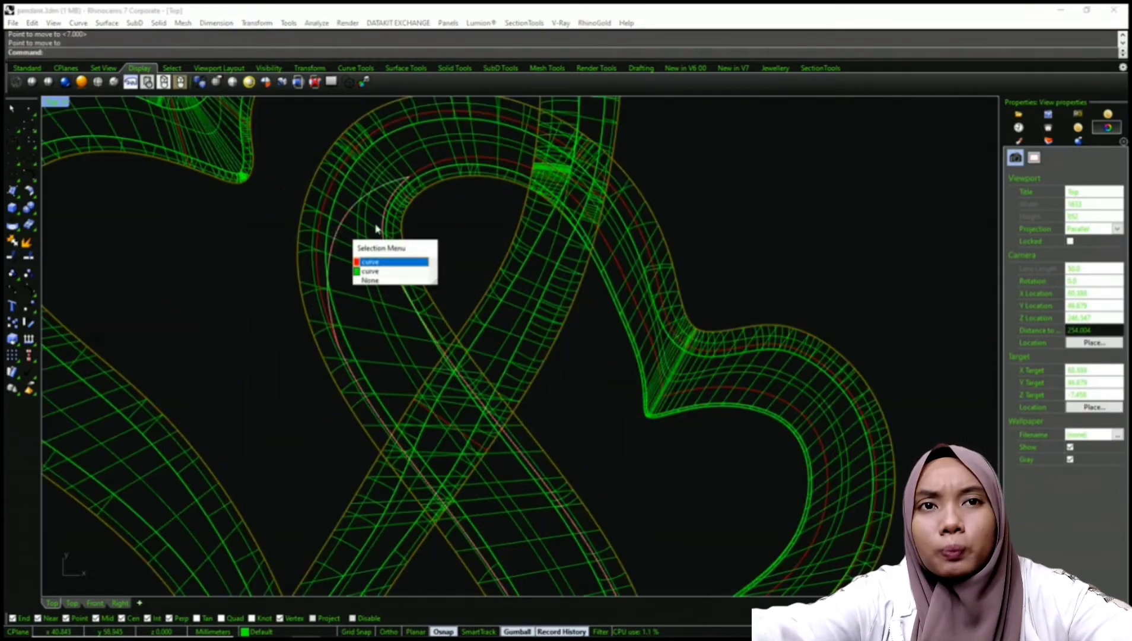
left_click(379, 272)
key("Delete")
scroll(374, 242, "down", 9)
scroll(487, 388, "up", 14)
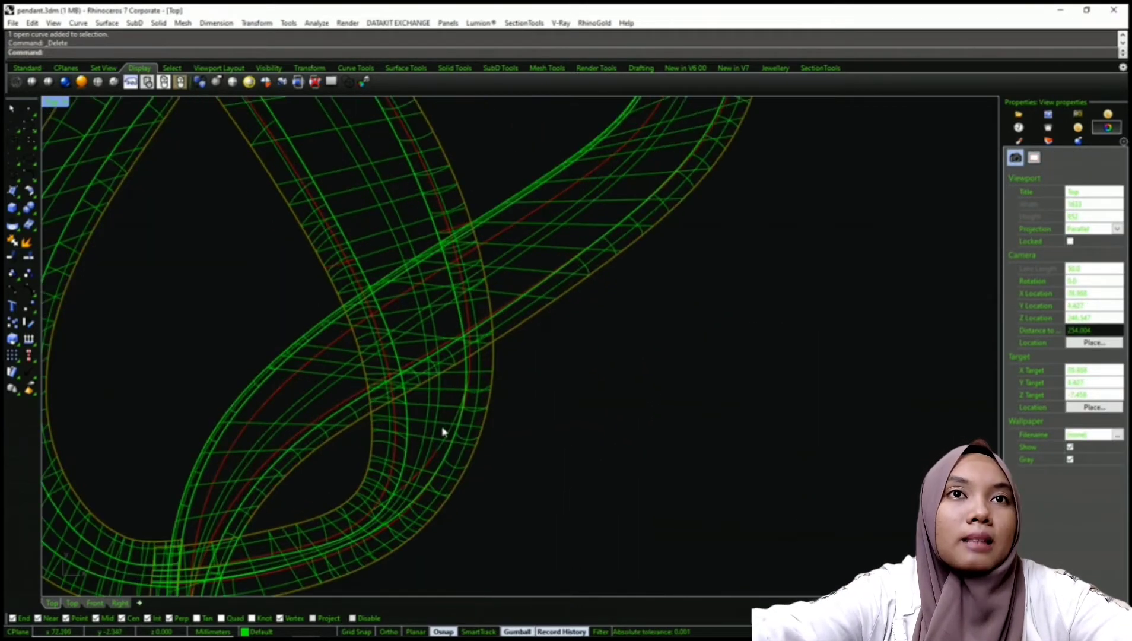
left_click(455, 443)
left_click(483, 473)
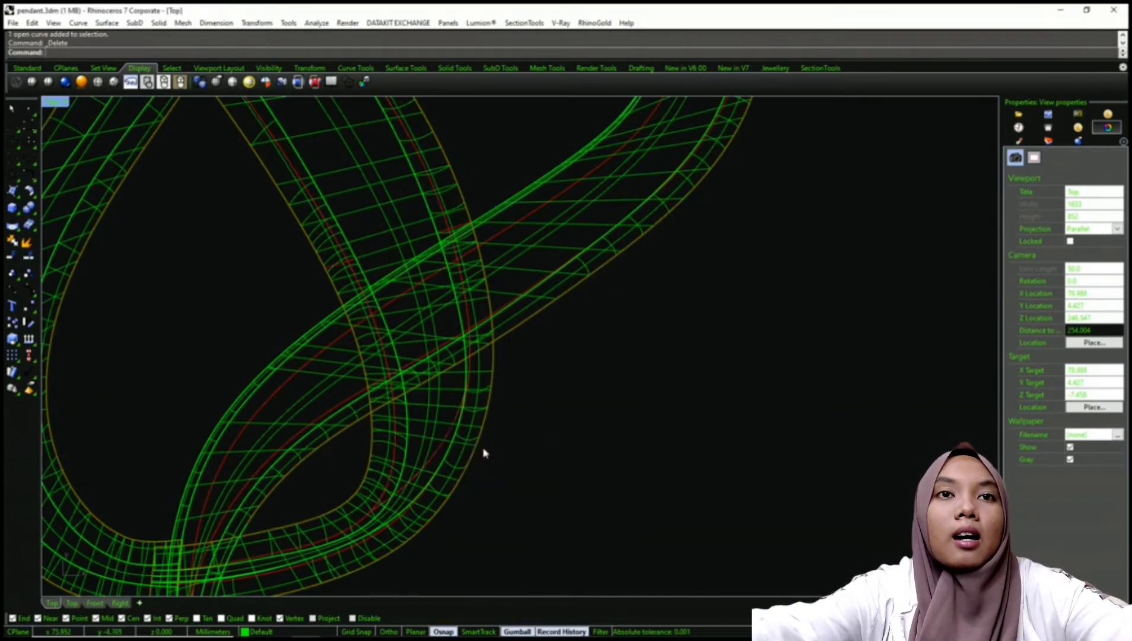
scroll(492, 403, "down", 5)
right_click_drag(501, 337, 503, 371)
scroll(338, 225, "up", 5)
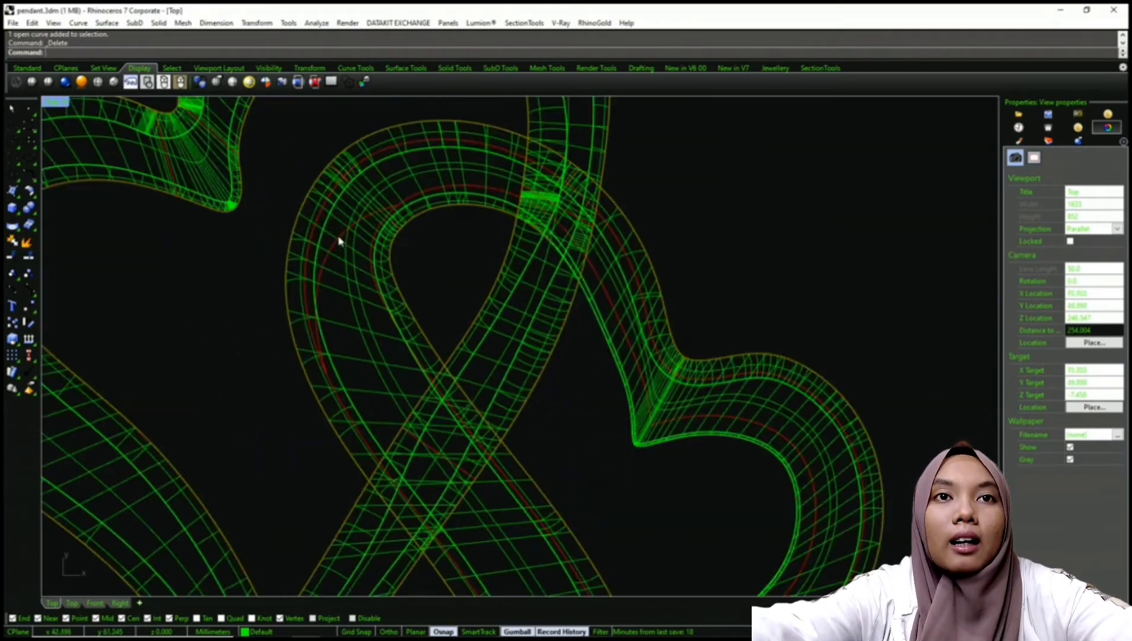
left_click(342, 235)
right_click_drag(405, 230, 385, 233)
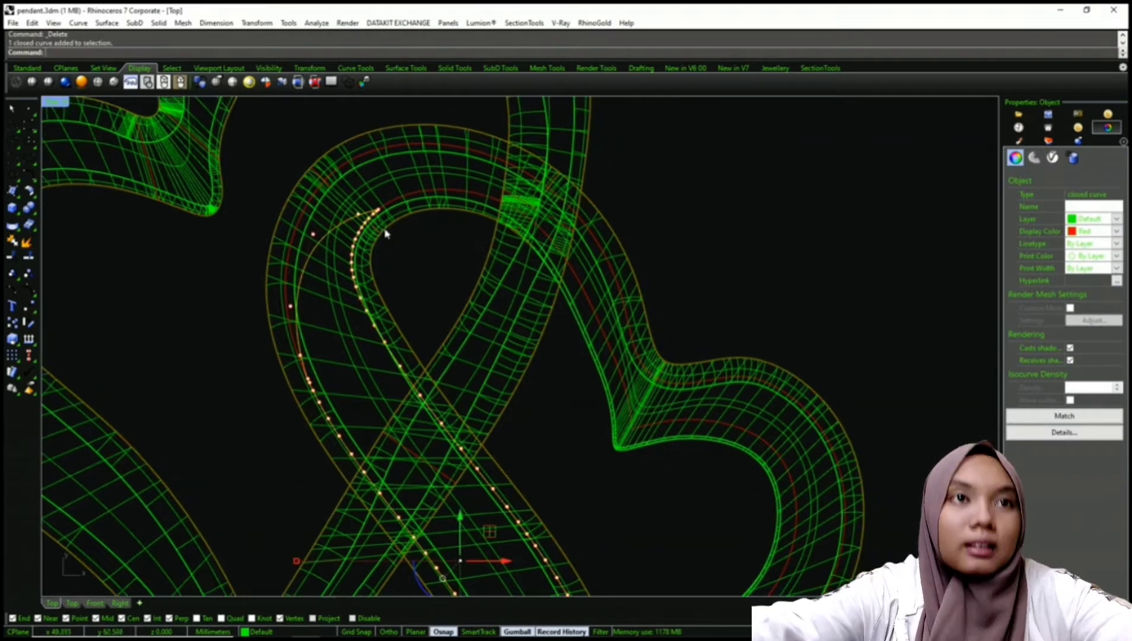
type("o")
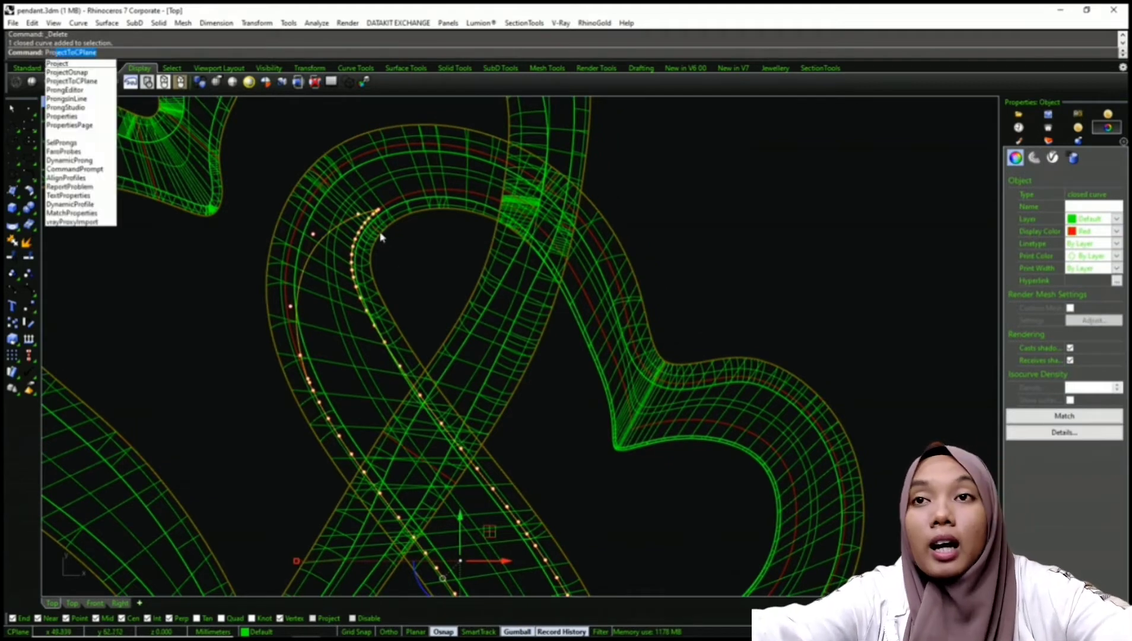
key("Escape")
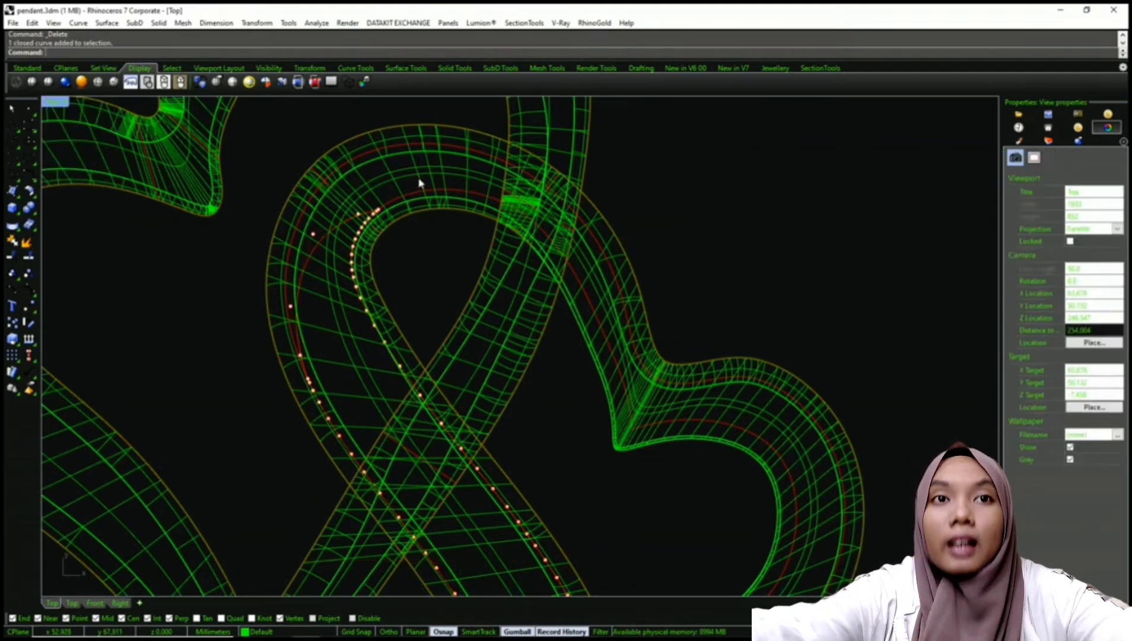
Copy the smaller heart's closed solid to the clipboard and clear the selection
left_click(418, 184)
key("ctrl+c")
key("Escape")
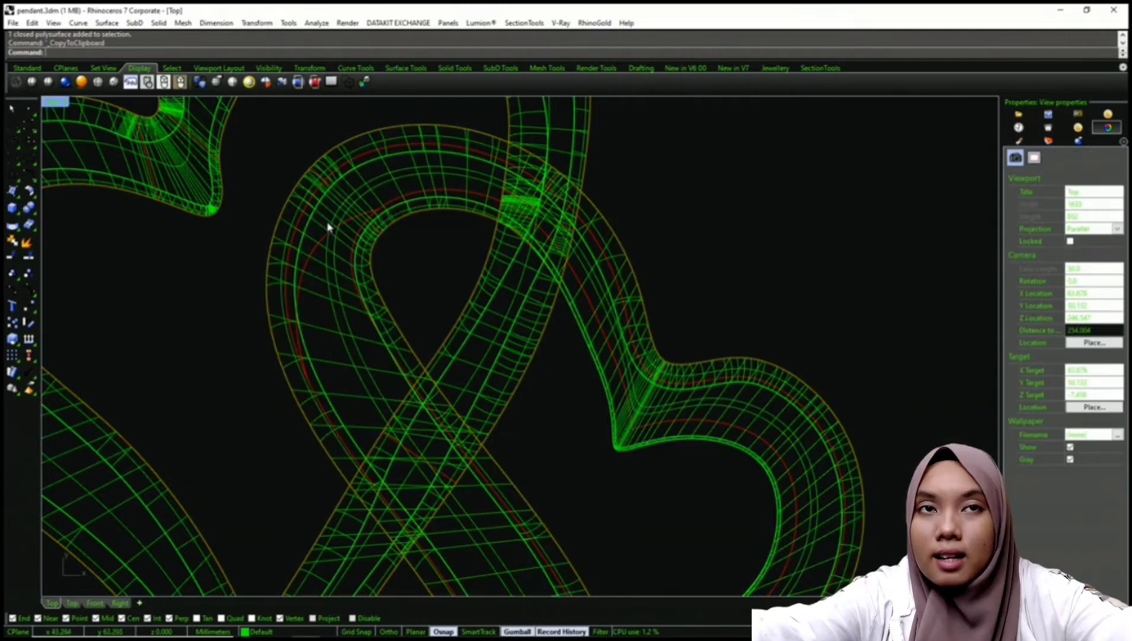
Trim the smaller heart's solid with the red outline, removing everything outside it, and undo and redo the trim
left_click(378, 228)
type("t")
key("Return")
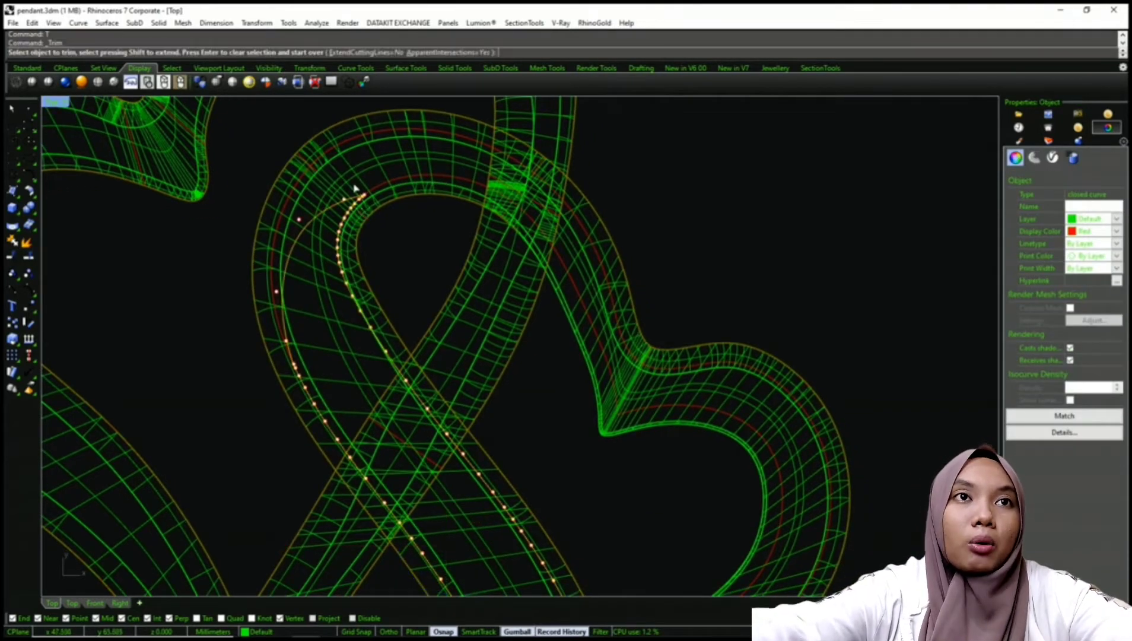
left_click(360, 208)
left_click(366, 235)
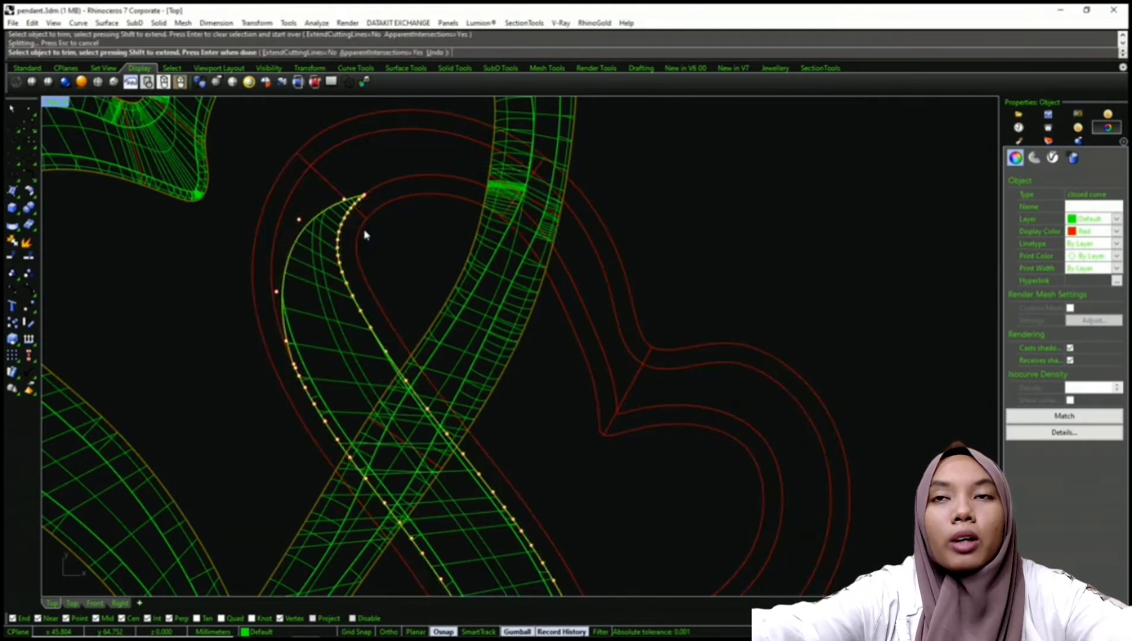
scroll(349, 209, "down", 5)
key("ctrl+z")
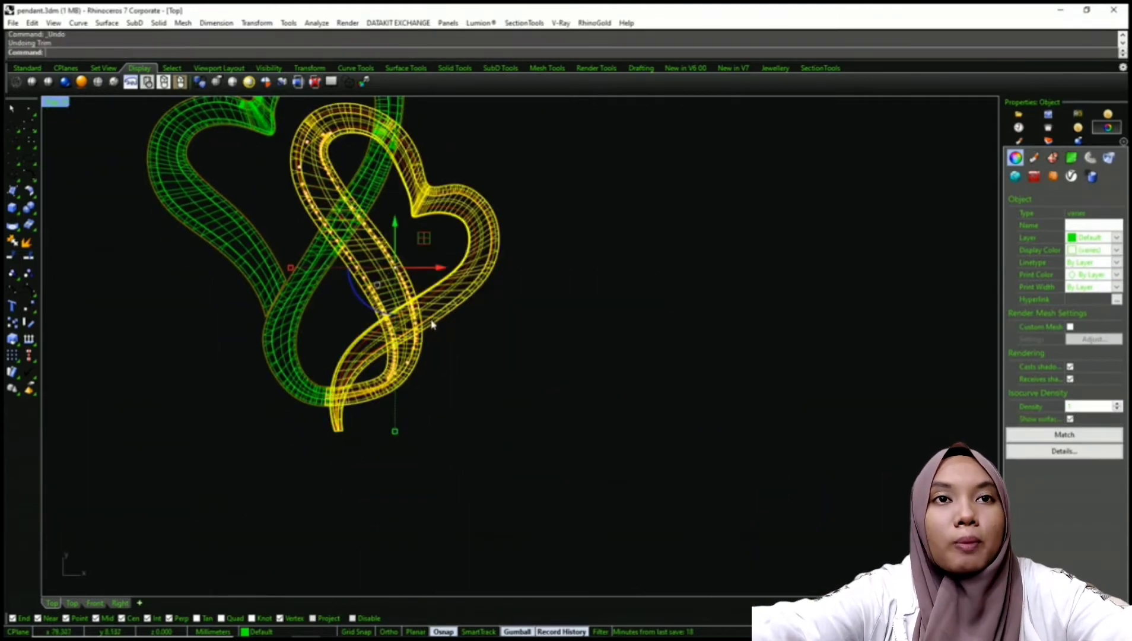
key("ctrl+y")
Paste the copied smaller heart solid back in place and clear the selection
key("ctrl+v")
scroll(436, 308, "up", 5)
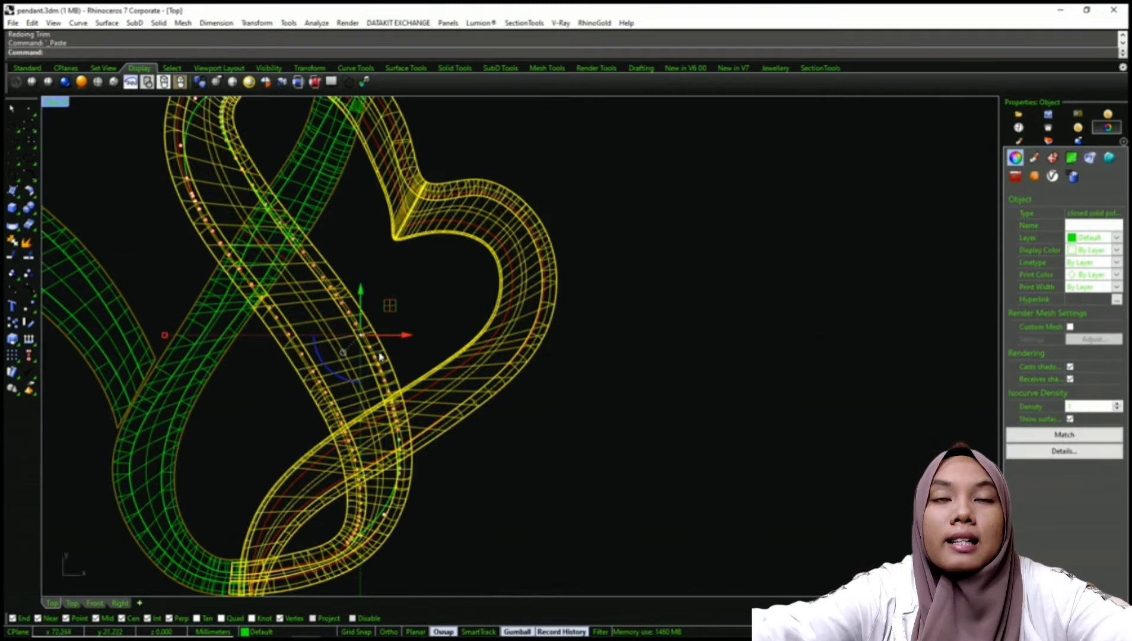
key("Escape")
Switch to the Perspective view and delete the lower trimmed surface left beneath the outline on the smaller heart's band
left_click(329, 323)
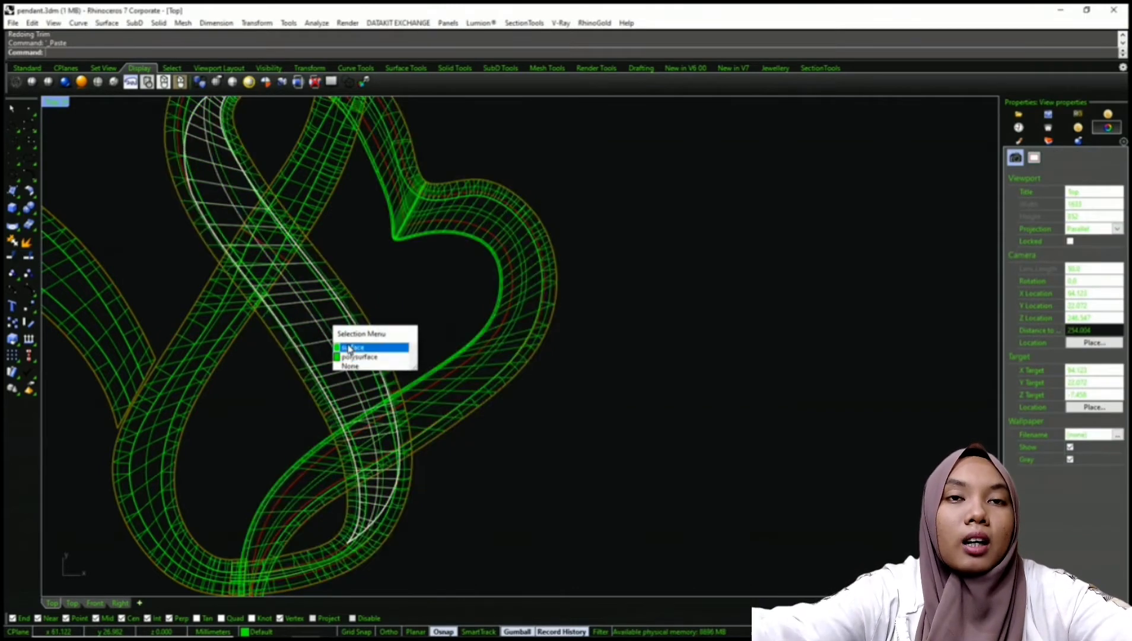
left_click(362, 347)
type("p")
key("Return")
right_click_drag(361, 330, 423, 303)
scroll(389, 323, "up", 4)
scroll(222, 336, "up", 5)
left_click(259, 384)
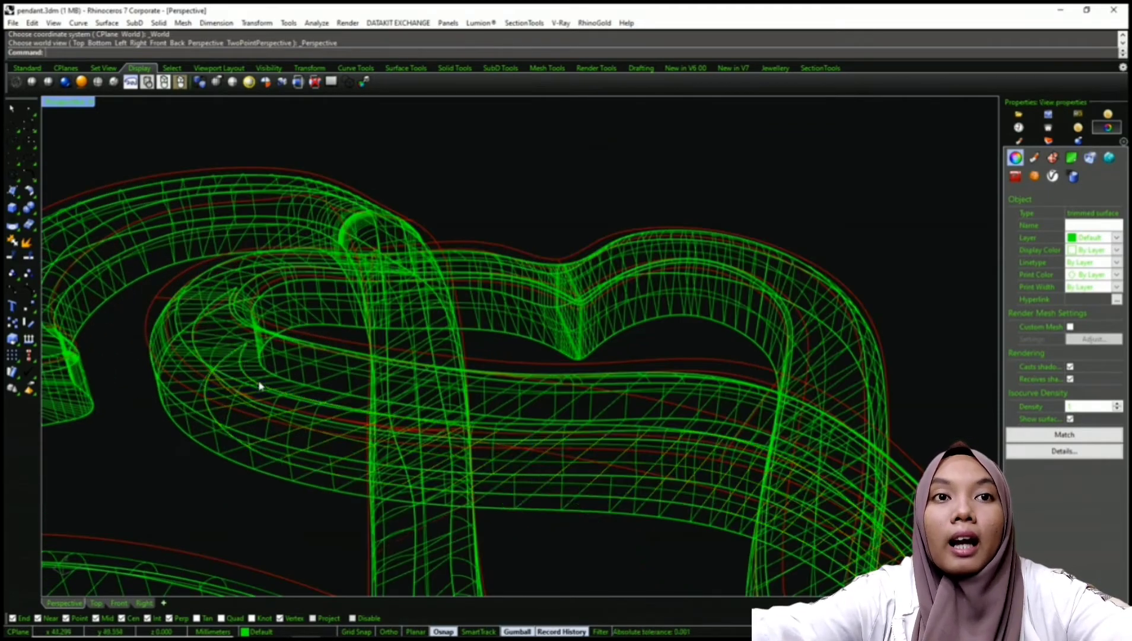
left_click(211, 402)
left_click(210, 406)
left_click(249, 442)
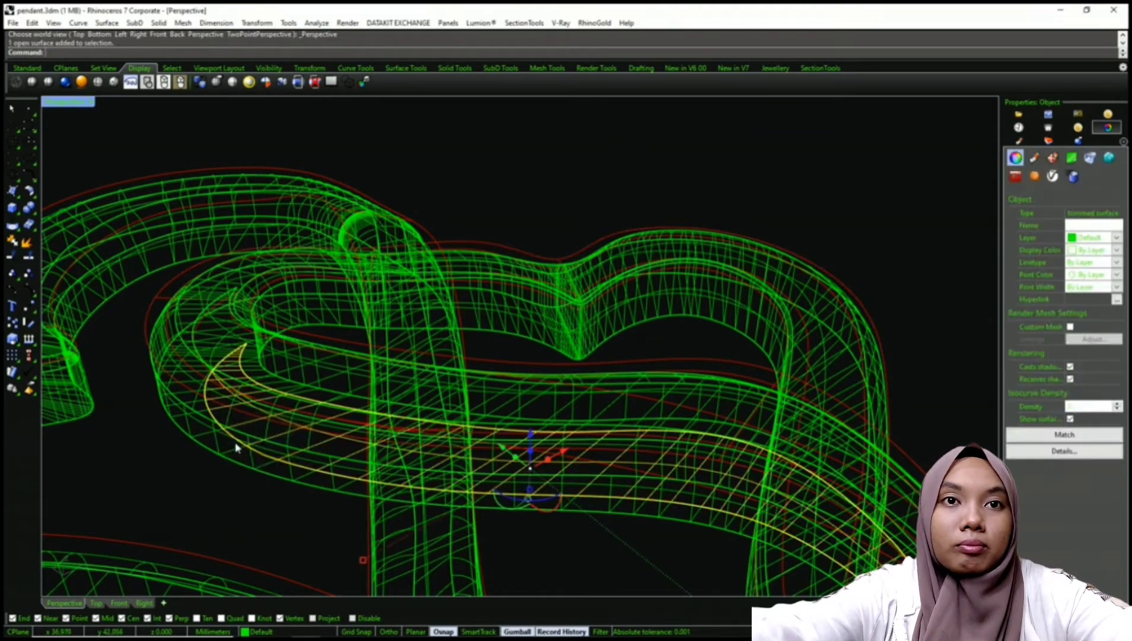
key("Delete")
Select the remaining outline-shaped open polysurface on top of the smaller heart's band
left_click(197, 331)
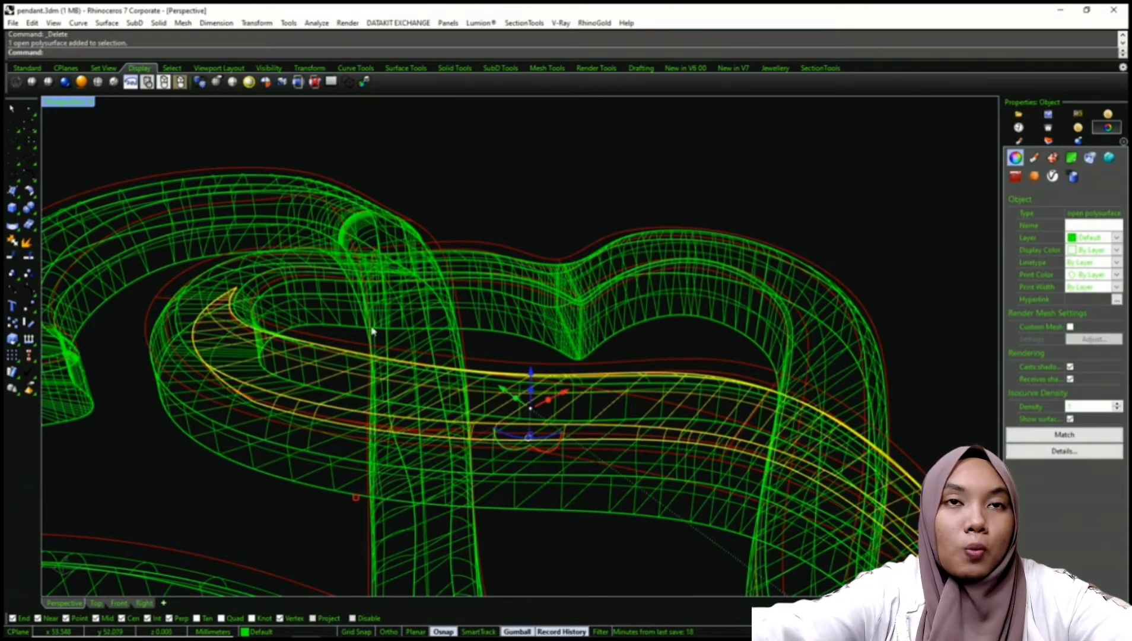
scroll(474, 323, "down", 5)
scroll(478, 352, "up", 3)
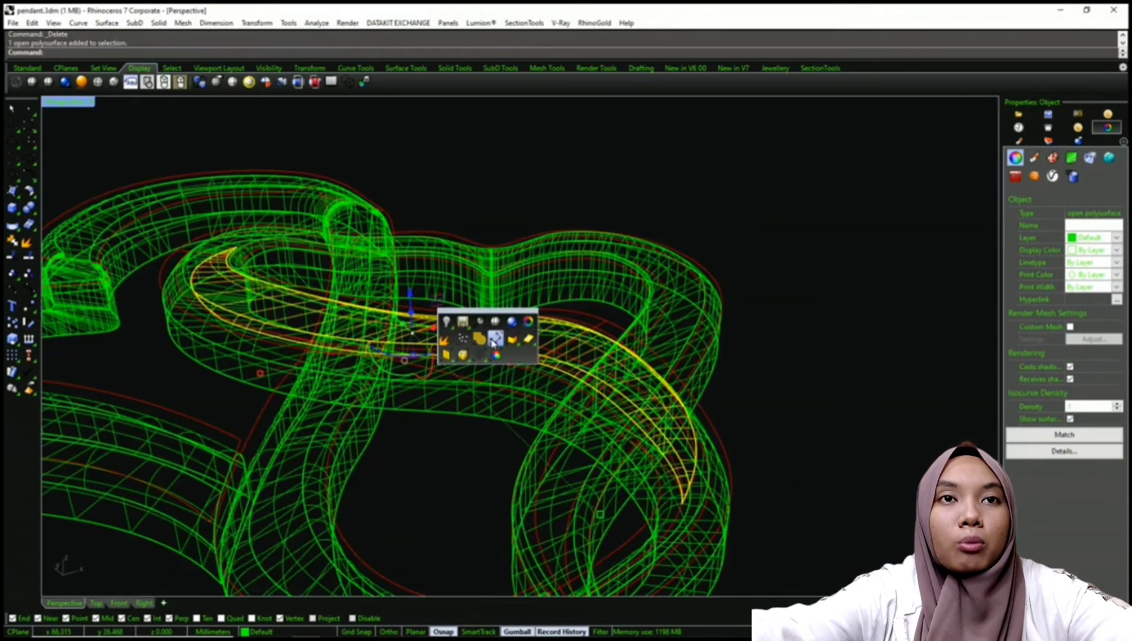
Set the viewport display to Shaded and examine the selected strip surface on the crossing band
left_click(496, 324)
mouse_move(468, 329)
right_mouse_down()
mouse_move(445, 314)
mouse_move(442, 332)
mouse_move(434, 285)
mouse_move(442, 314)
mouse_move(505, 321)
mouse_move(419, 416)
right_mouse_up()
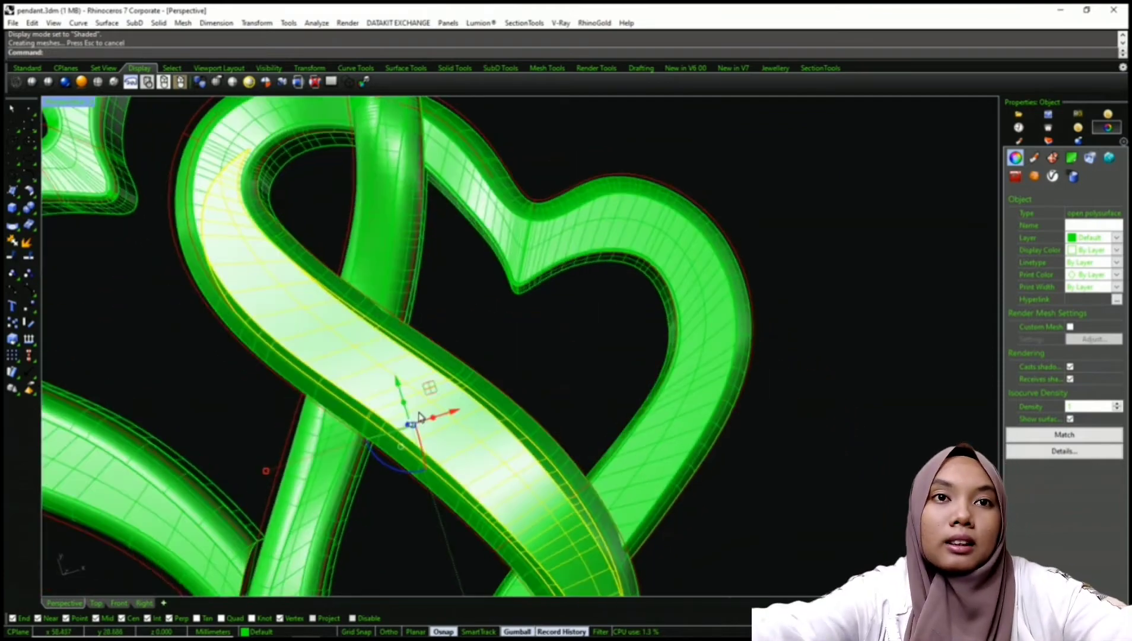
right_click_drag(454, 380, 705, 442)
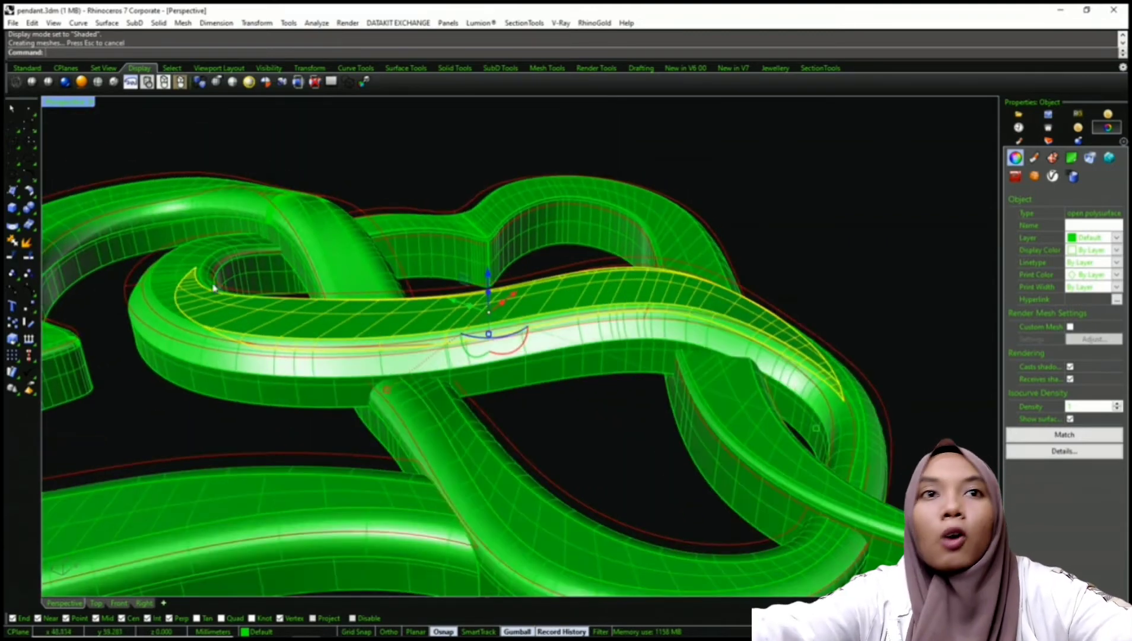
scroll(214, 288, "up", 4)
right_click_drag(233, 295, 262, 278)
scroll(261, 278, "down", 8)
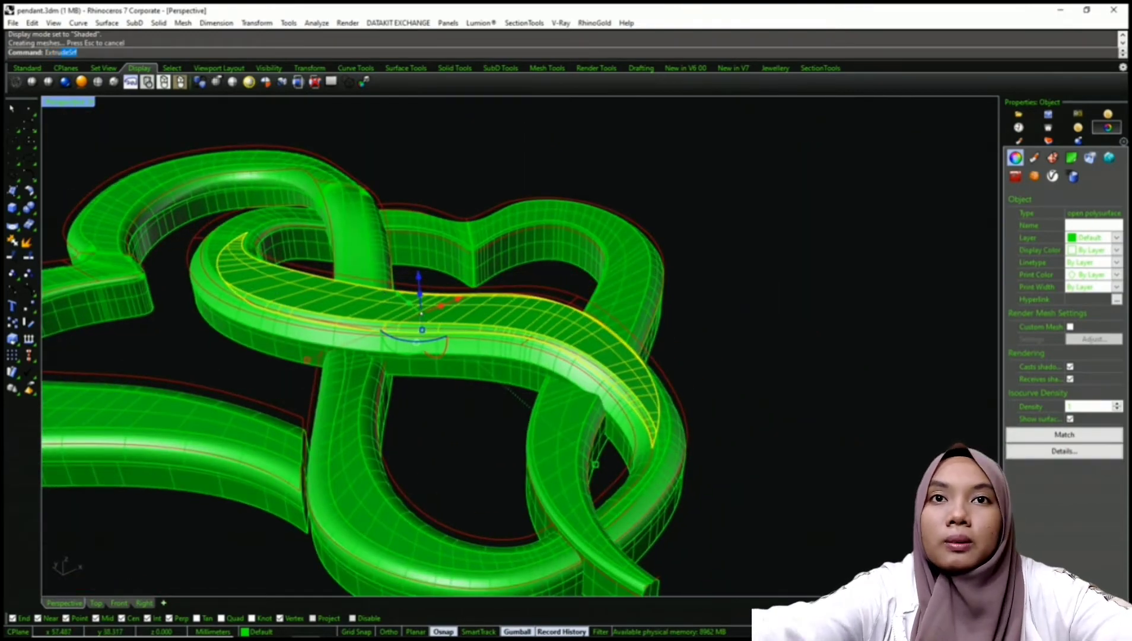
Extrude the strip surface on the crossing band as a solid, 2 mm to both sides
key("Return")
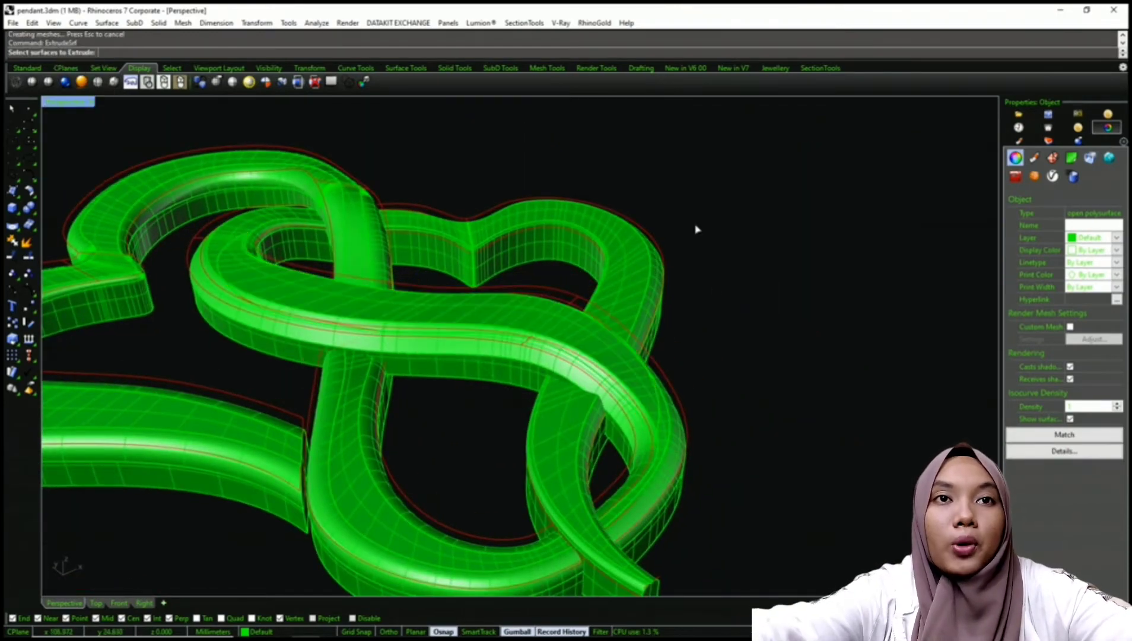
left_click(415, 308)
left_click(466, 336)
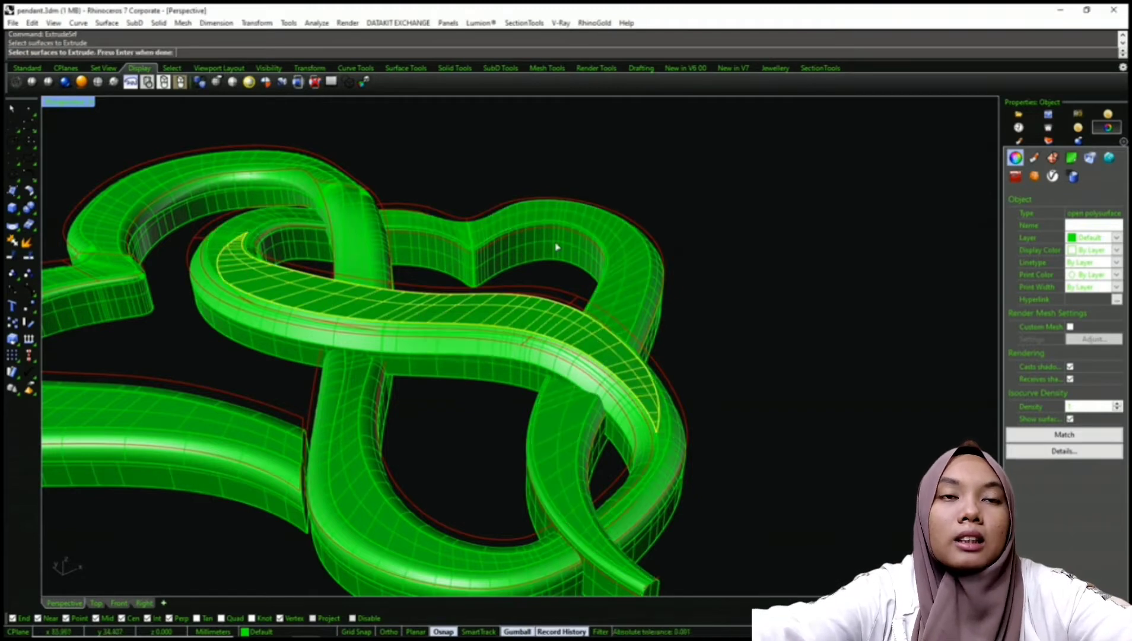
key("Return")
type("b")
key("Return")
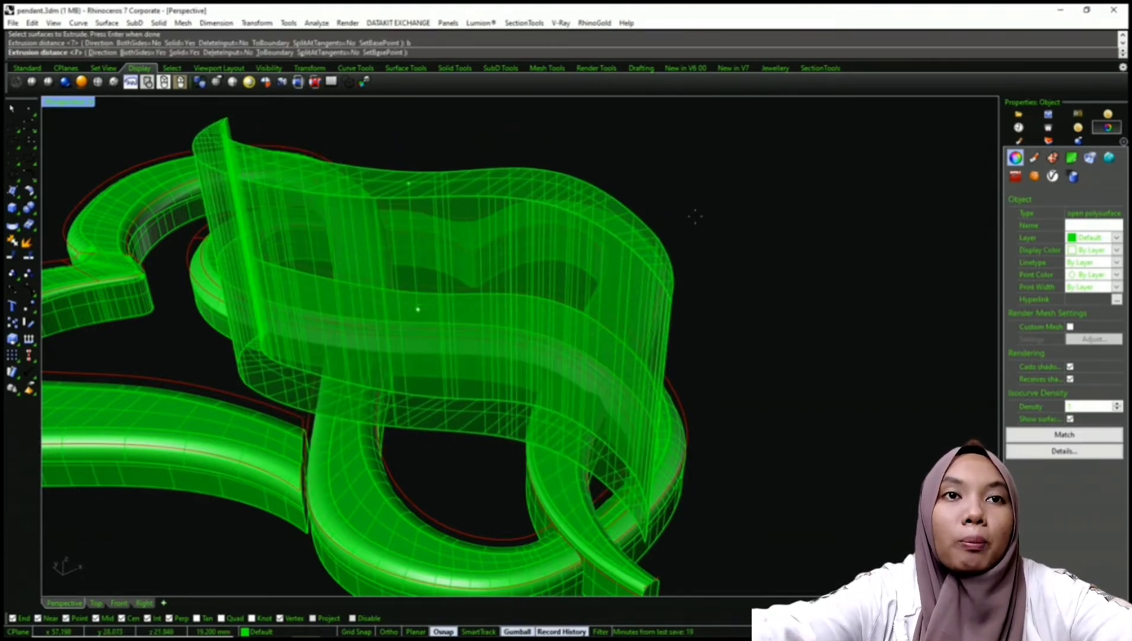
type("2")
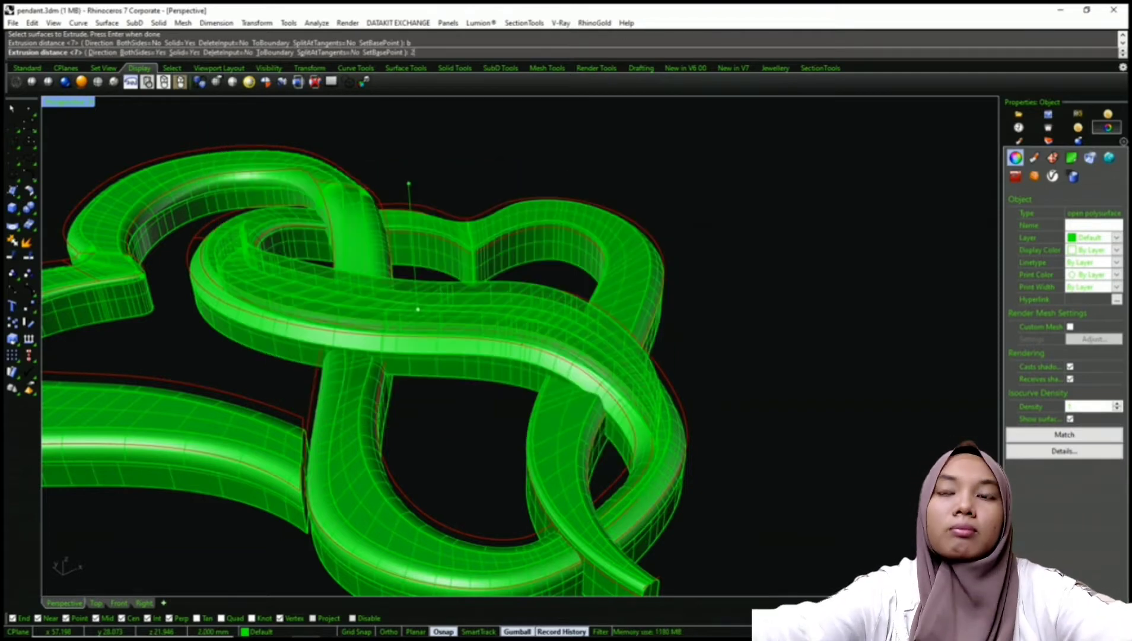
key("Return")
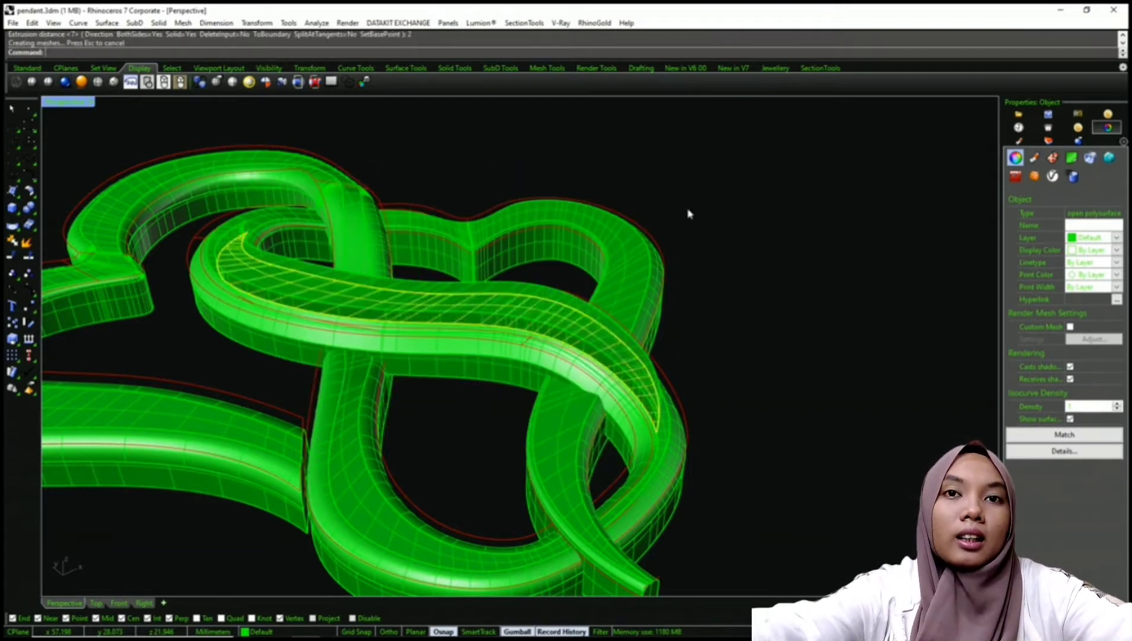
Boolean-subtract the extruded strip solid from the crossing band to cut a recess, accepting the broken history
scroll(566, 304, "up", 2)
type("Bd")
key("Return")
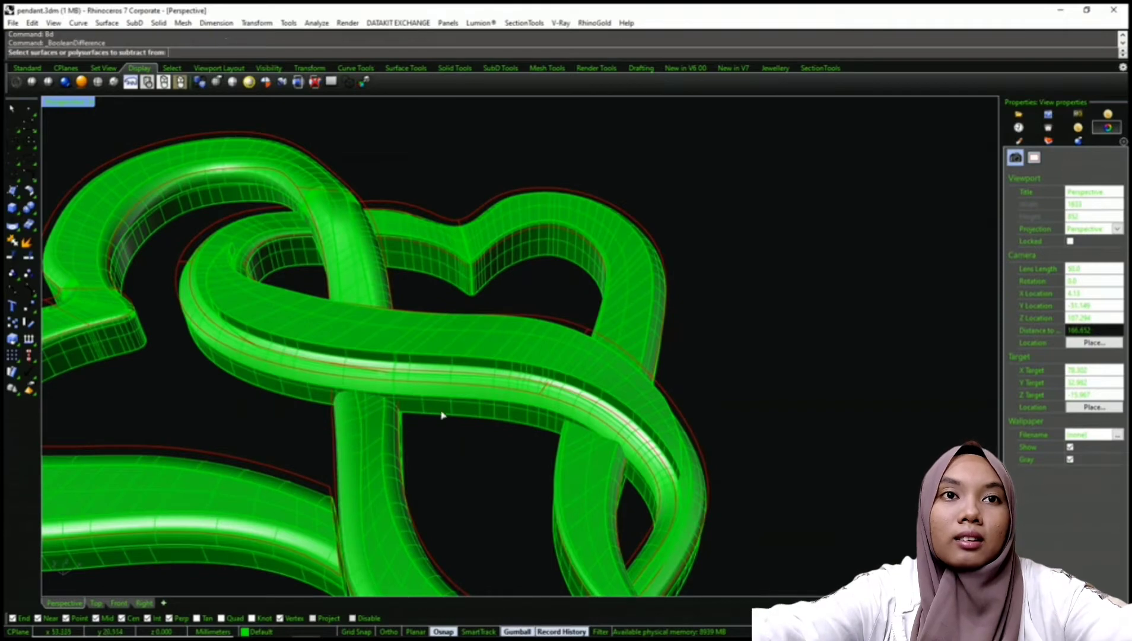
left_click(444, 414)
key("Return")
left_click(453, 326)
key("Return")
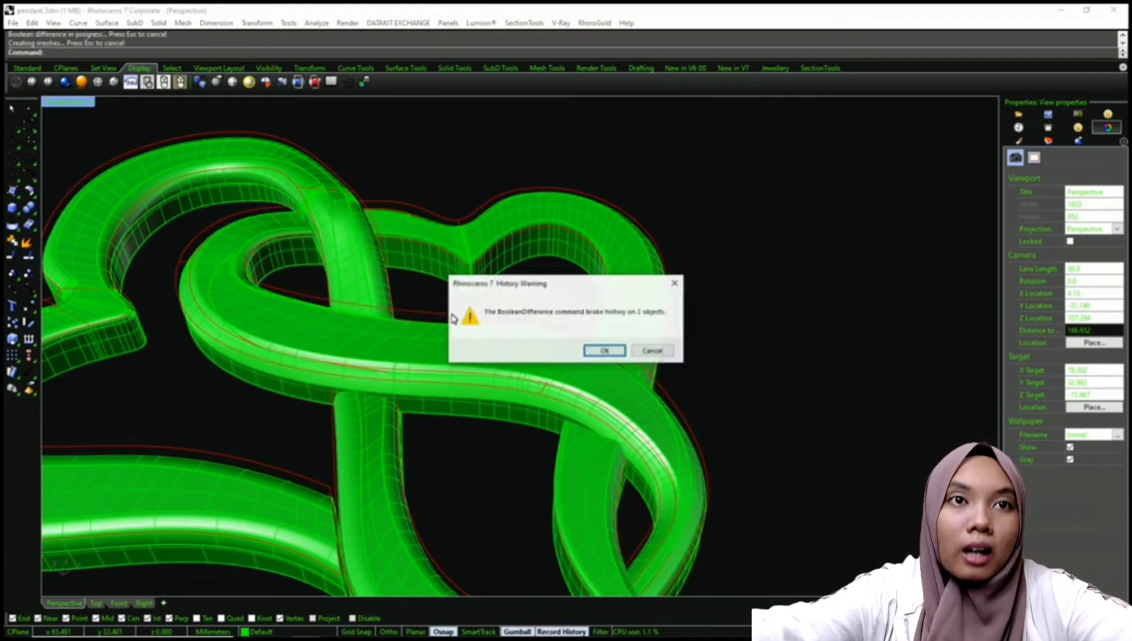
left_click(602, 351)
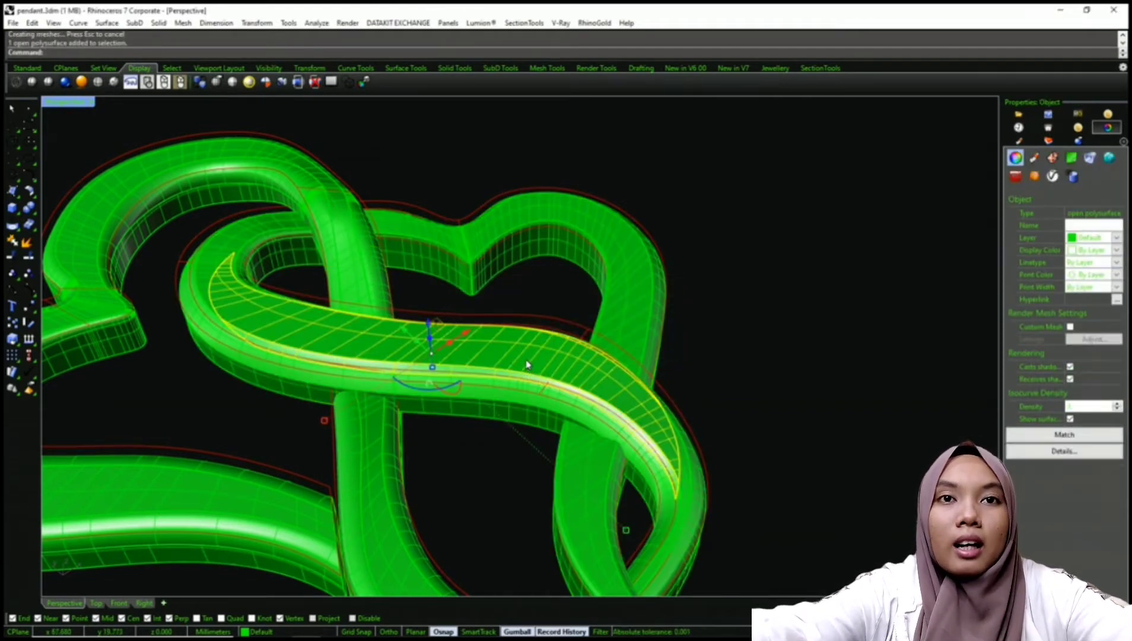
Delete the leftover open strip surface and check the recessed band in the Top and Perspective views
key("Delete")
scroll(394, 312, "down", 4)
type("V")
right_click_drag(393, 311, 369, 245)
key("Escape")
right_click_drag(509, 295, 468, 372)
type("vt")
key("Return")
right_click_drag(468, 272, 466, 323)
scroll(428, 334, "up", 4)
type("vp")
key("Return")
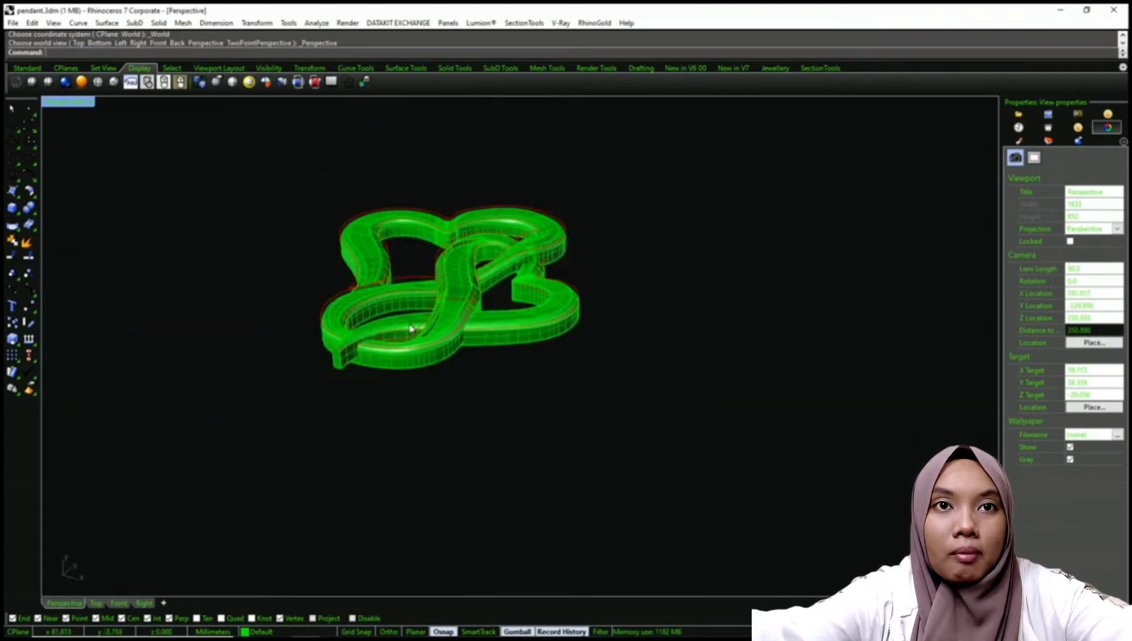
Duplicate the recess floor's edges with DupEdge, along both sides of the band and around its looped end
right_click_drag(390, 286, 437, 348)
scroll(477, 337, "up", 6)
right_click_drag(446, 287, 346, 296)
scroll(345, 295, "up", 6)
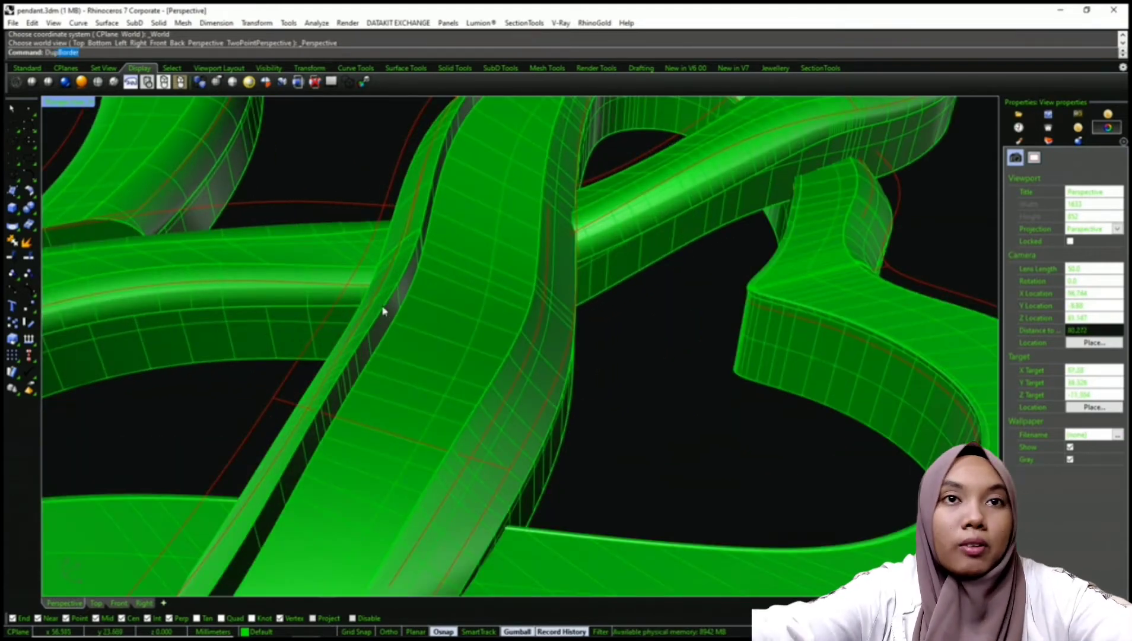
left_click(66, 81)
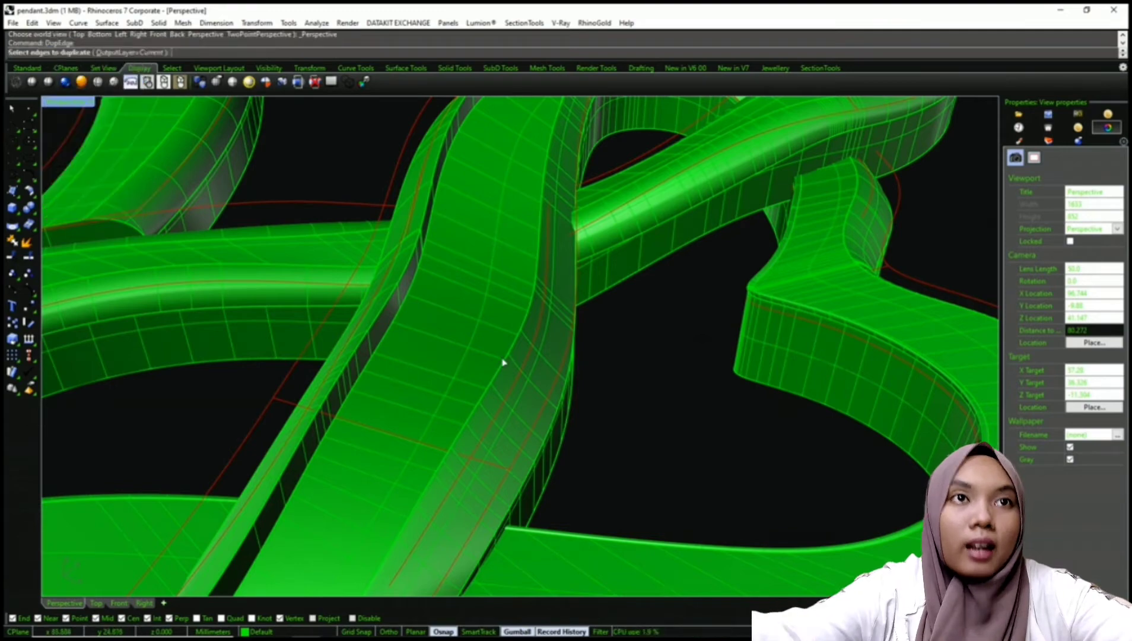
left_click(411, 306)
right_click_drag(404, 305, 621, 325)
left_click(580, 288)
scroll(579, 289, "down", 8)
scroll(616, 344, "up", 3)
left_click(615, 340)
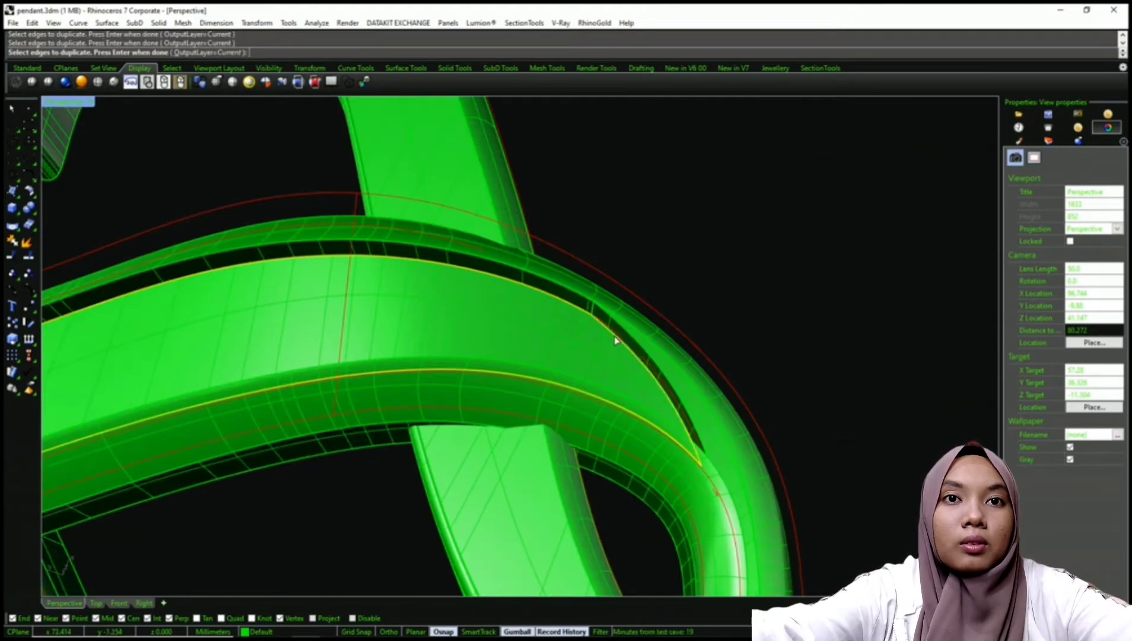
scroll(615, 339, "down", 4)
right_click_drag(366, 318, 498, 341)
scroll(498, 343, "up", 6)
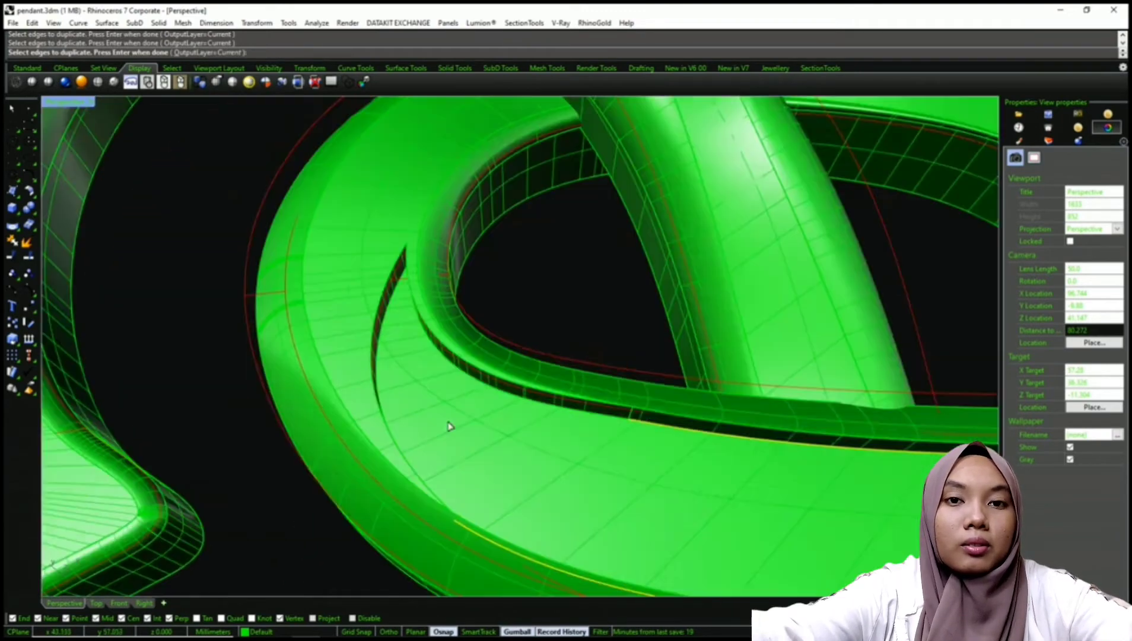
right_click_drag(450, 424, 334, 369)
left_click(445, 336)
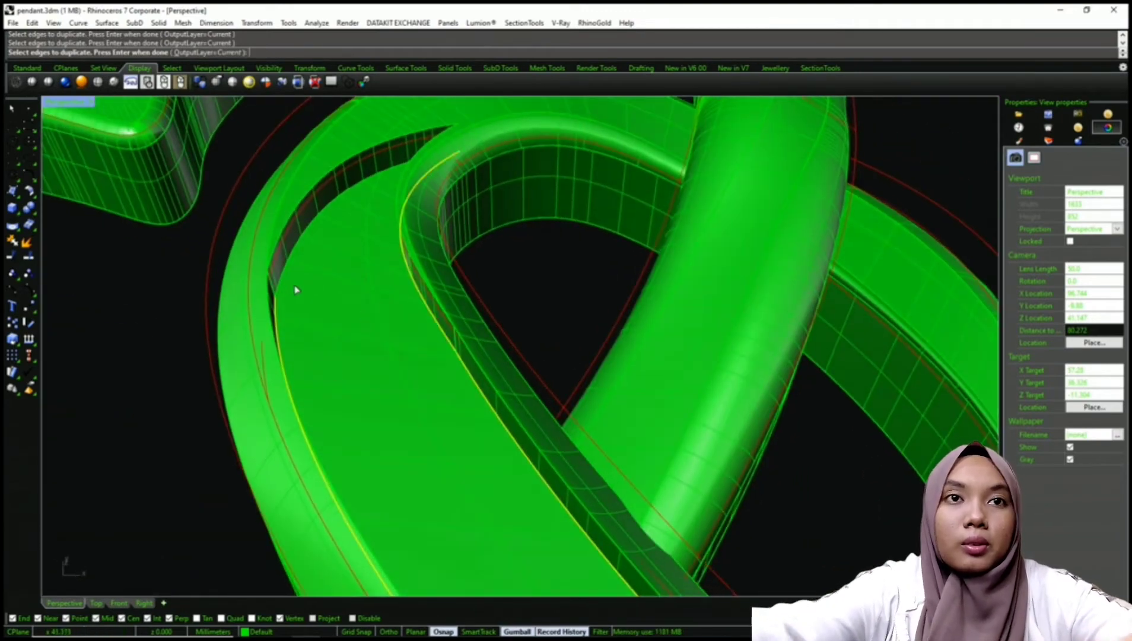
left_click(287, 280)
key("Return")
scroll(335, 299, "down", 4)
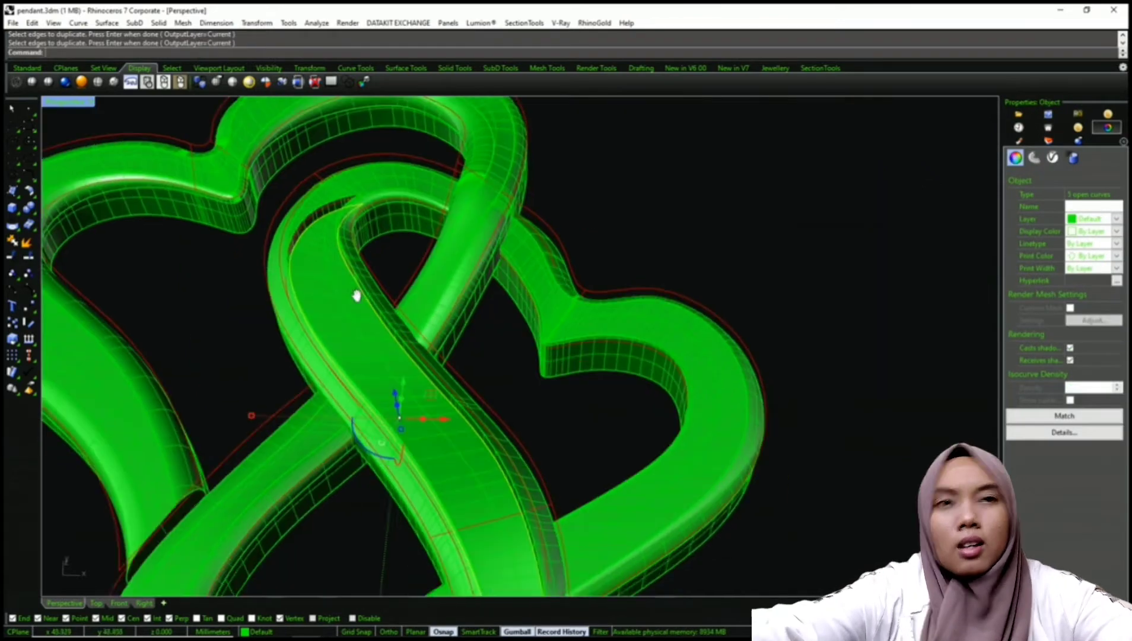
key("Escape")
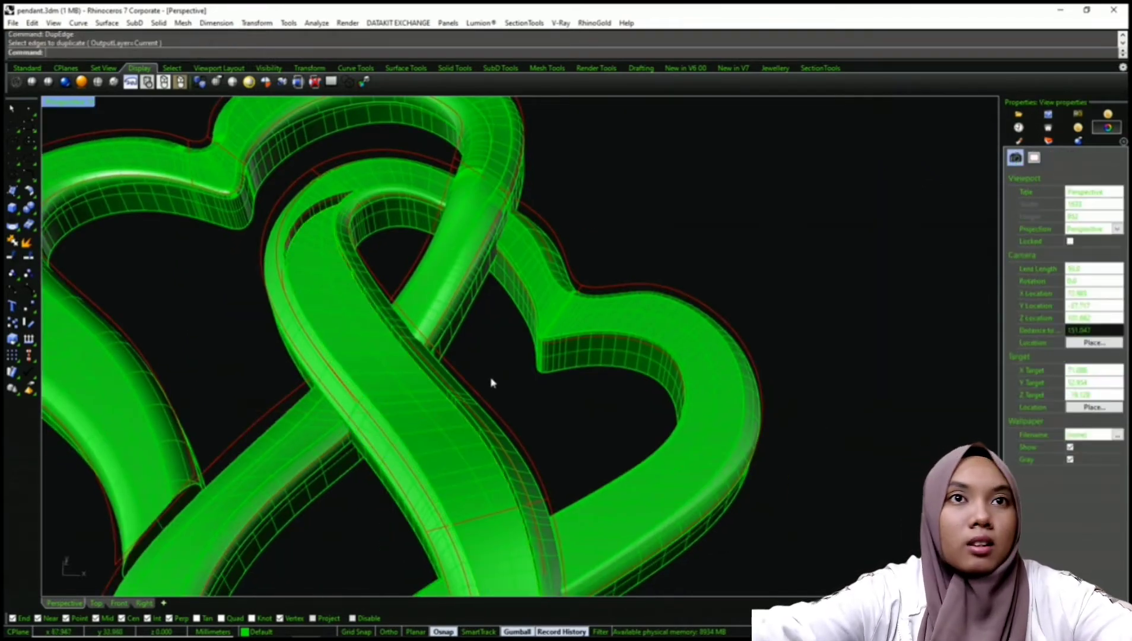
Inspect the pendant's recessed band and pick out the duplicated edge curve running along the recess
scroll(497, 329, "down", 5)
right_click_drag(501, 357, 488, 338)
right_click_drag(500, 385, 497, 338)
mouse_move(511, 380)
right_mouse_down()
mouse_move(513, 350)
mouse_move(511, 365)
right_mouse_up()
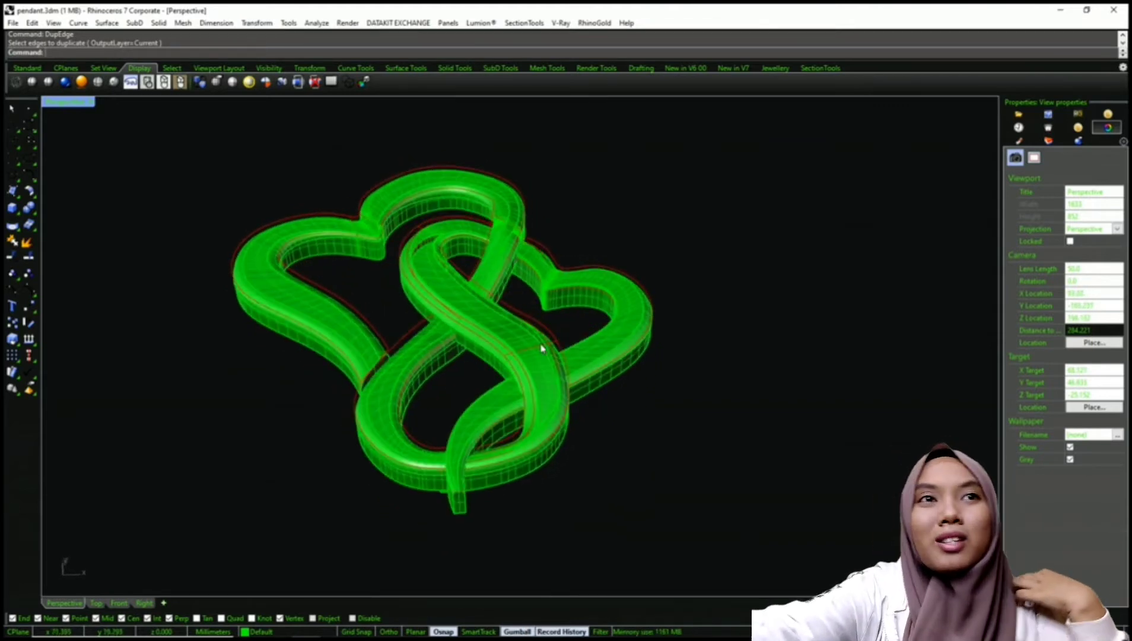
right_click_drag(460, 283, 469, 302)
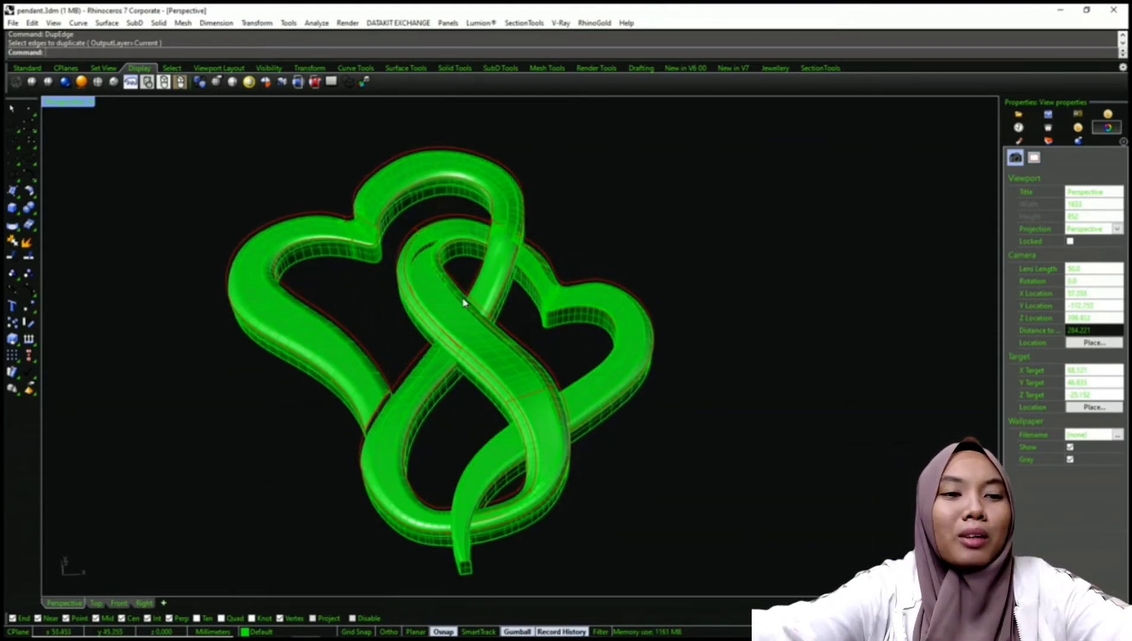
right_click_drag(486, 386, 499, 344)
scroll(499, 343, "up", 6)
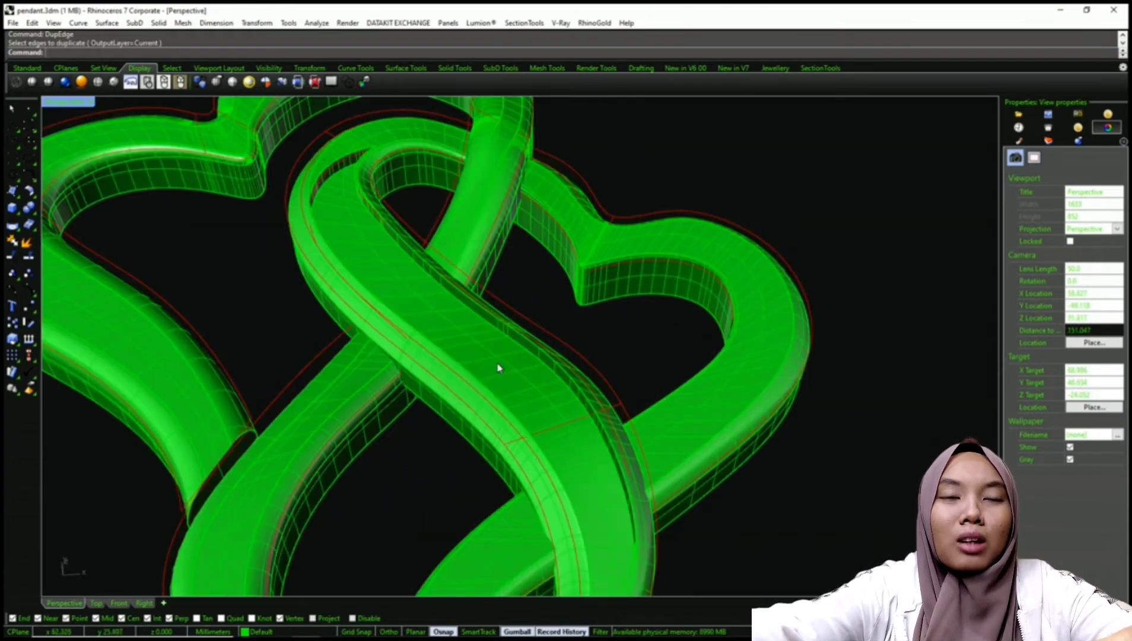
left_click(516, 349)
key("Escape")
left_click(517, 348)
key("Escape")
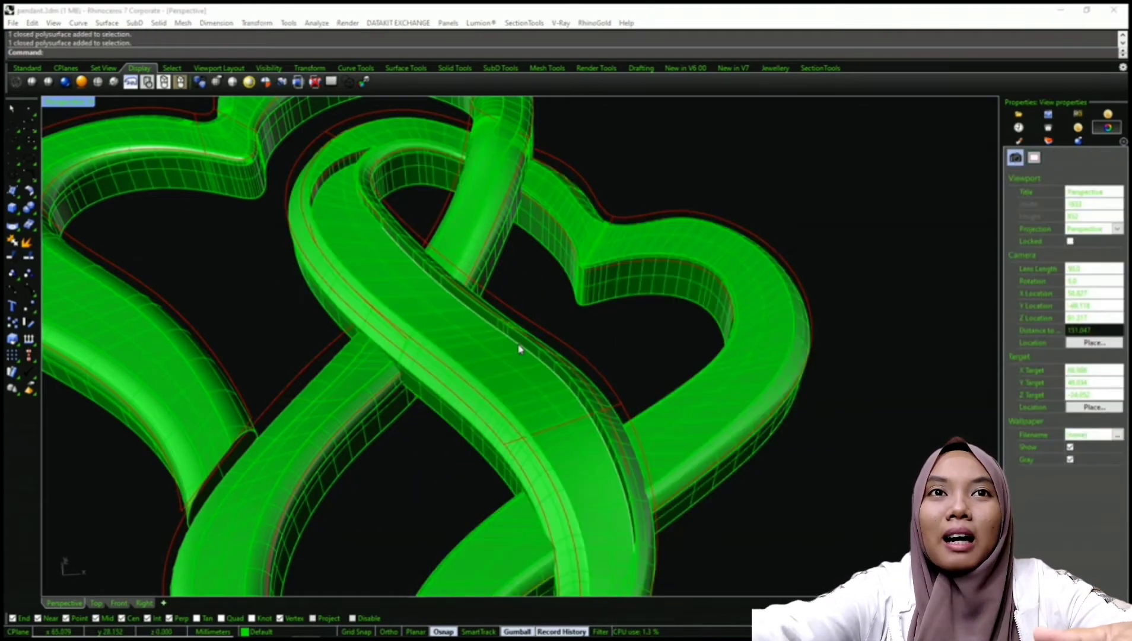
left_click(518, 345)
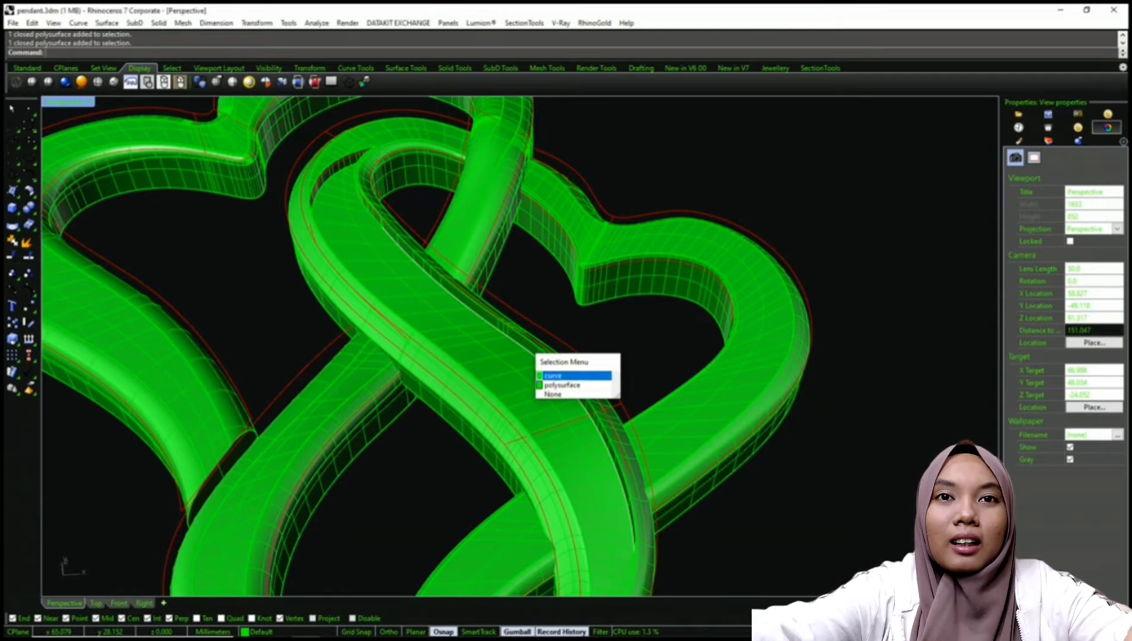
left_click(555, 375)
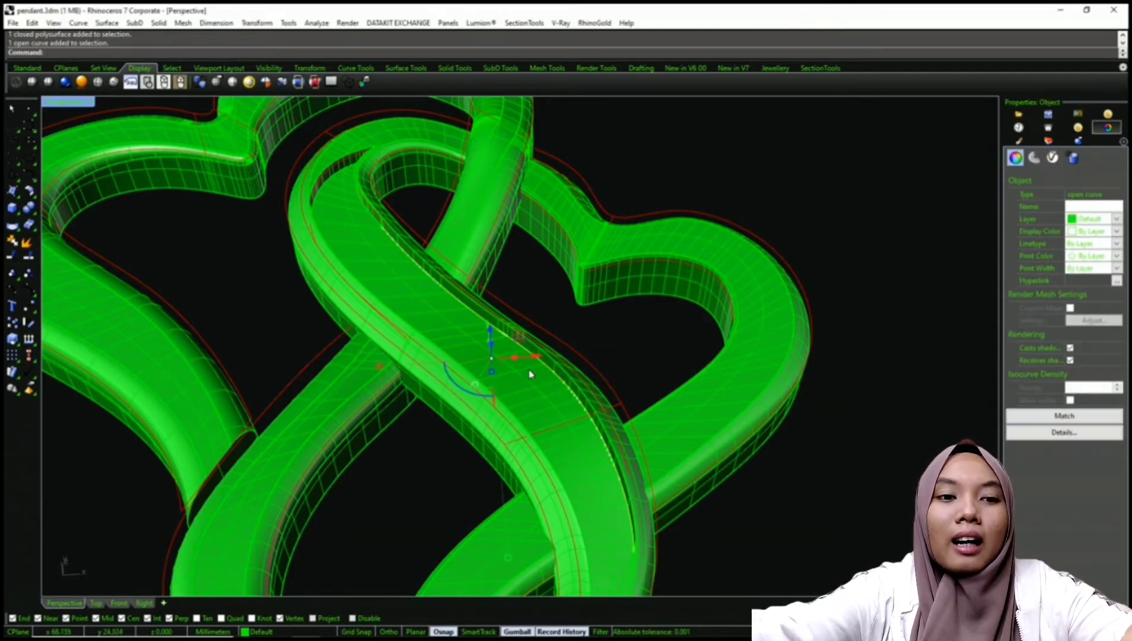
scroll(515, 368, "down", 3)
key("Escape")
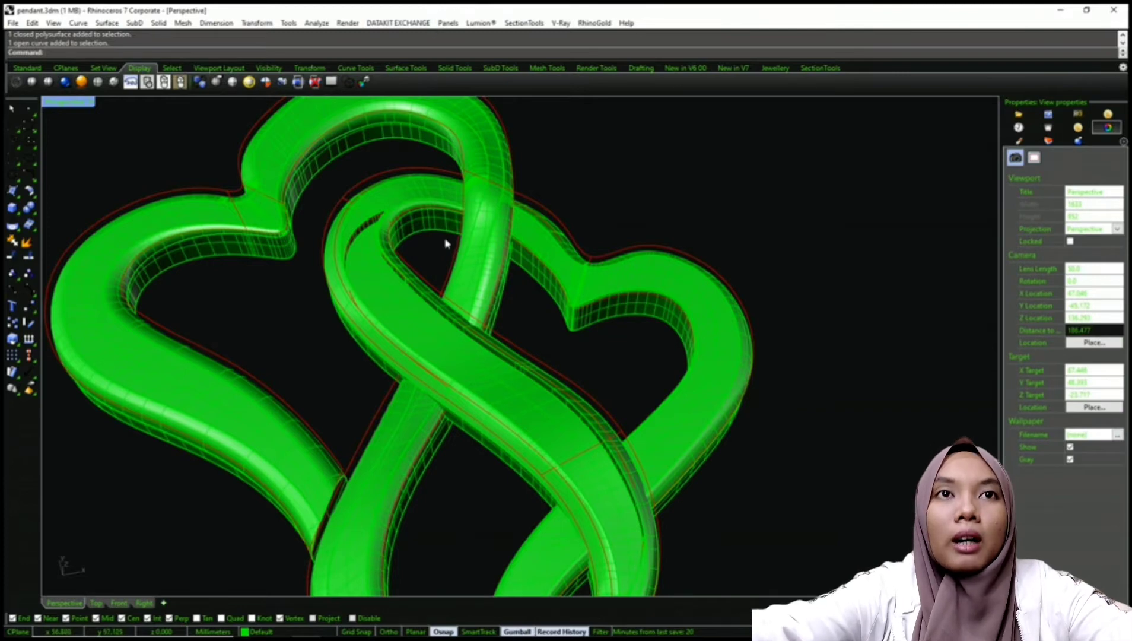
Save the pendant file
right_click_drag(479, 320, 514, 308, "shift")
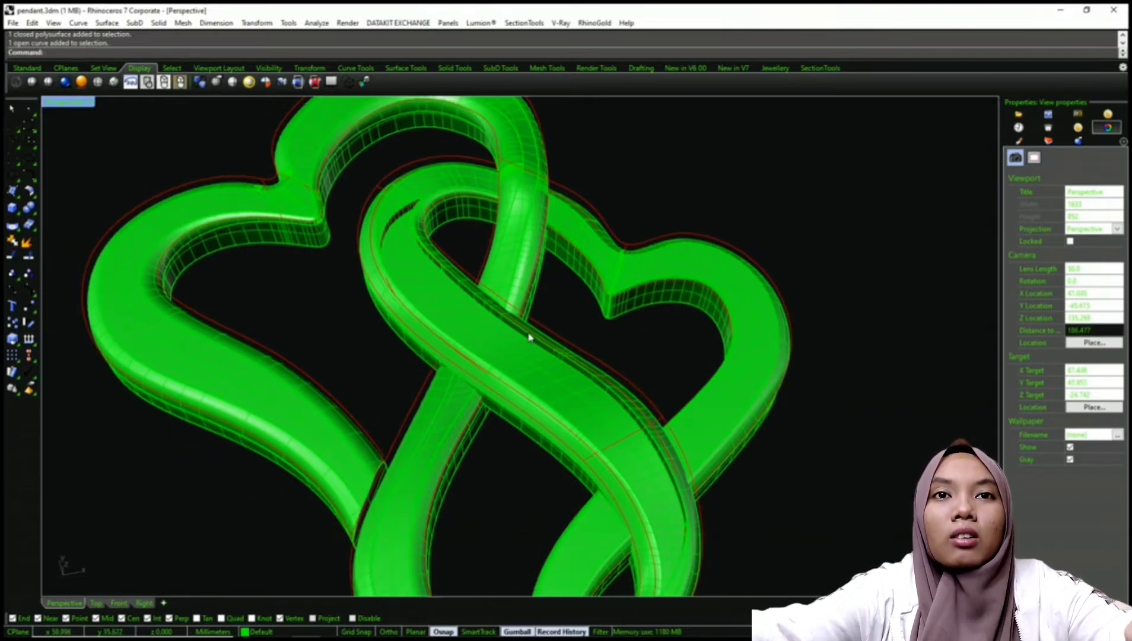
key("ctrl+s")
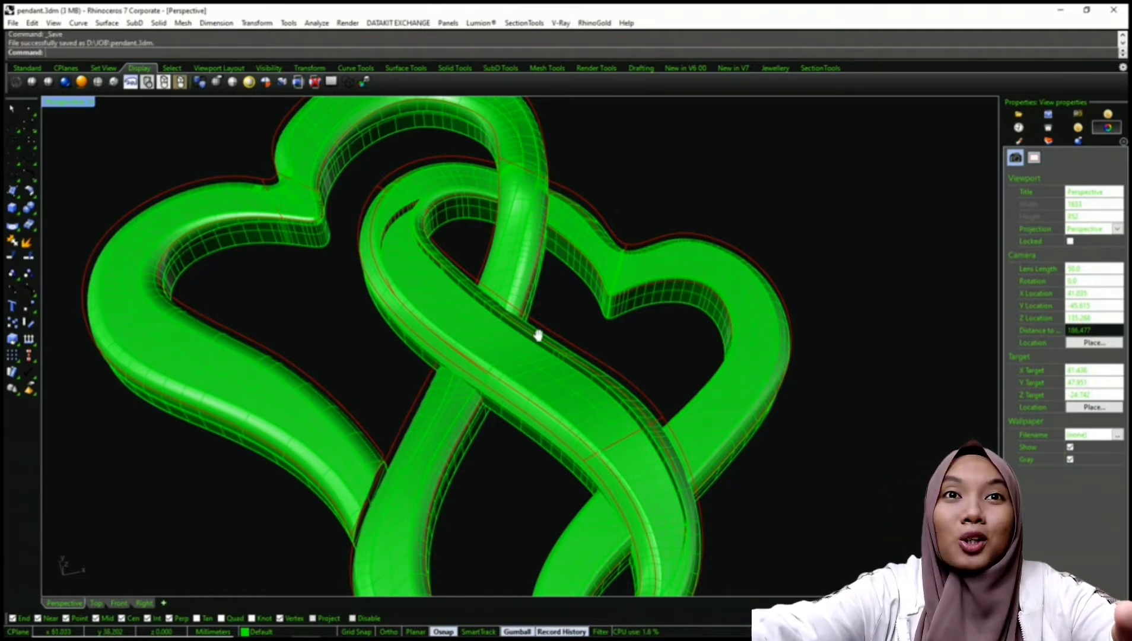
scroll(483, 333, "down", 2)
right_click_drag(538, 335, 417, 303, "shift")
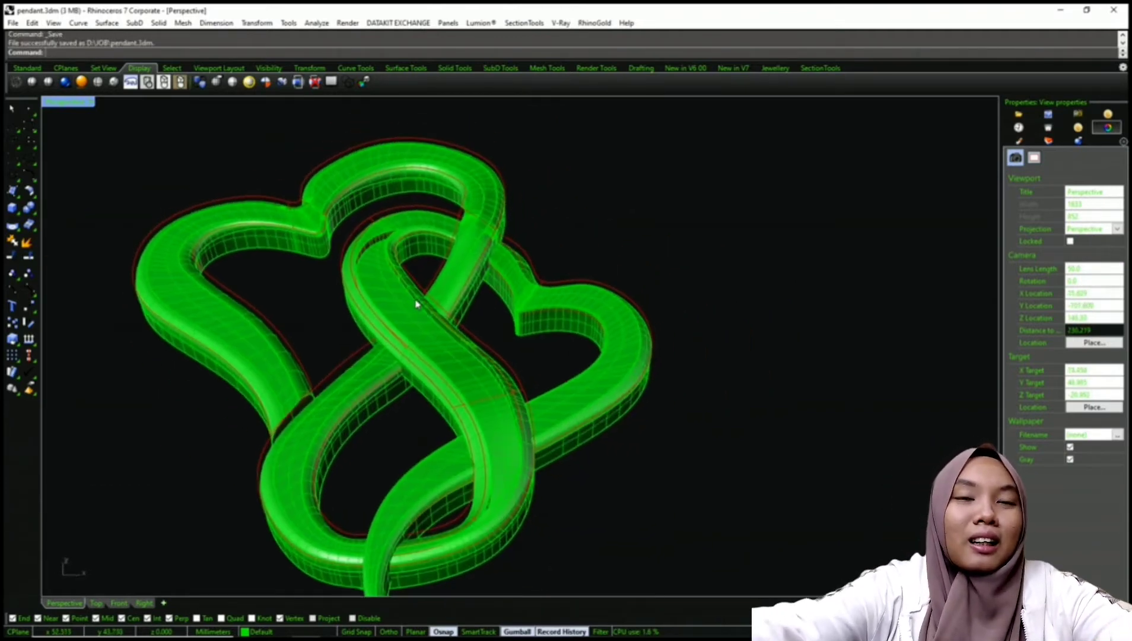
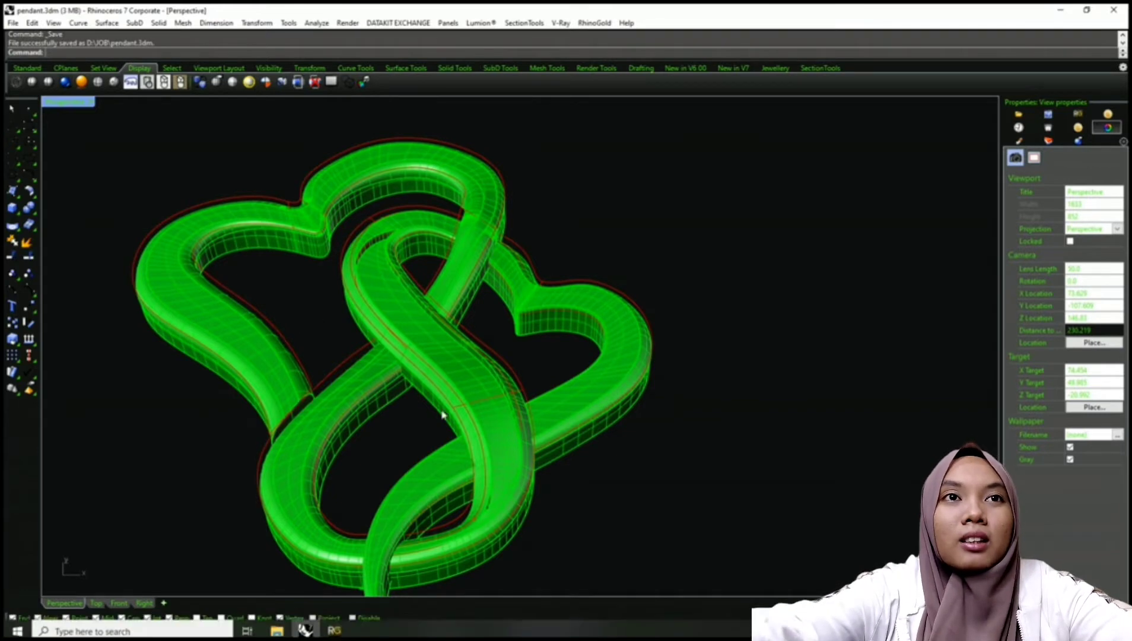
scroll(509, 403, "down", 4)
right_click_drag(509, 403, 518, 403)
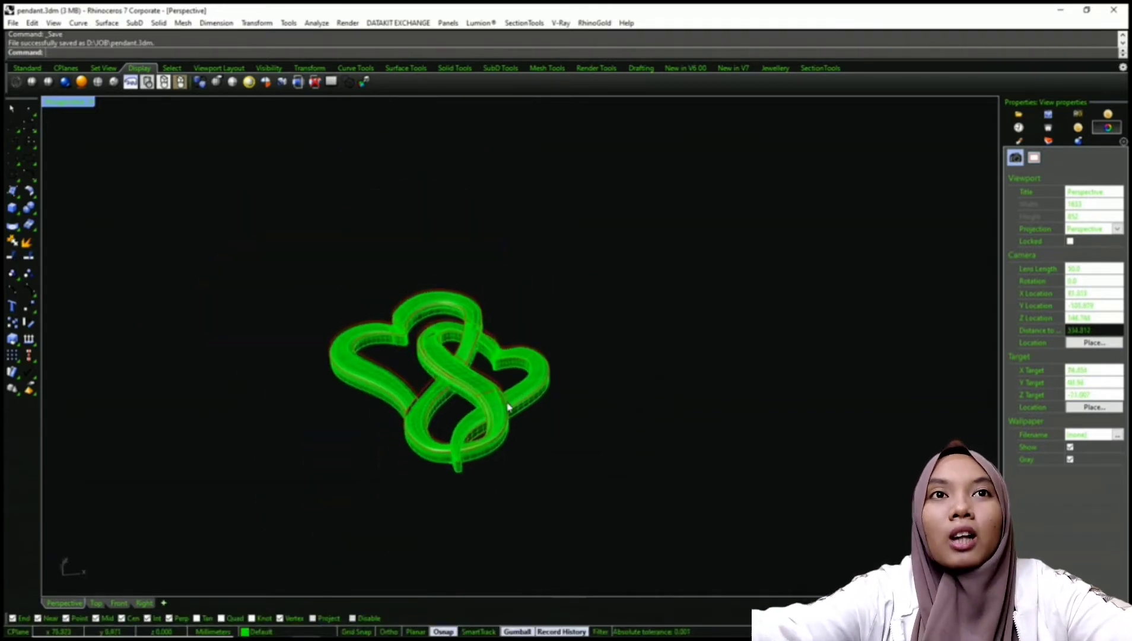
scroll(516, 404, "up", 4)
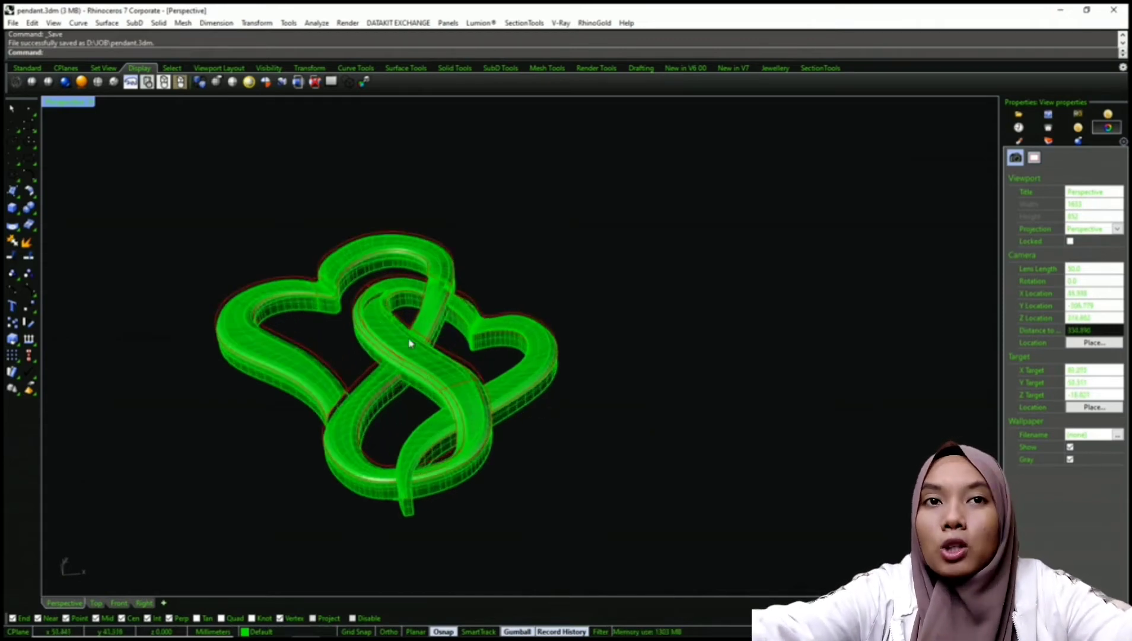
scroll(409, 343, "up", 5)
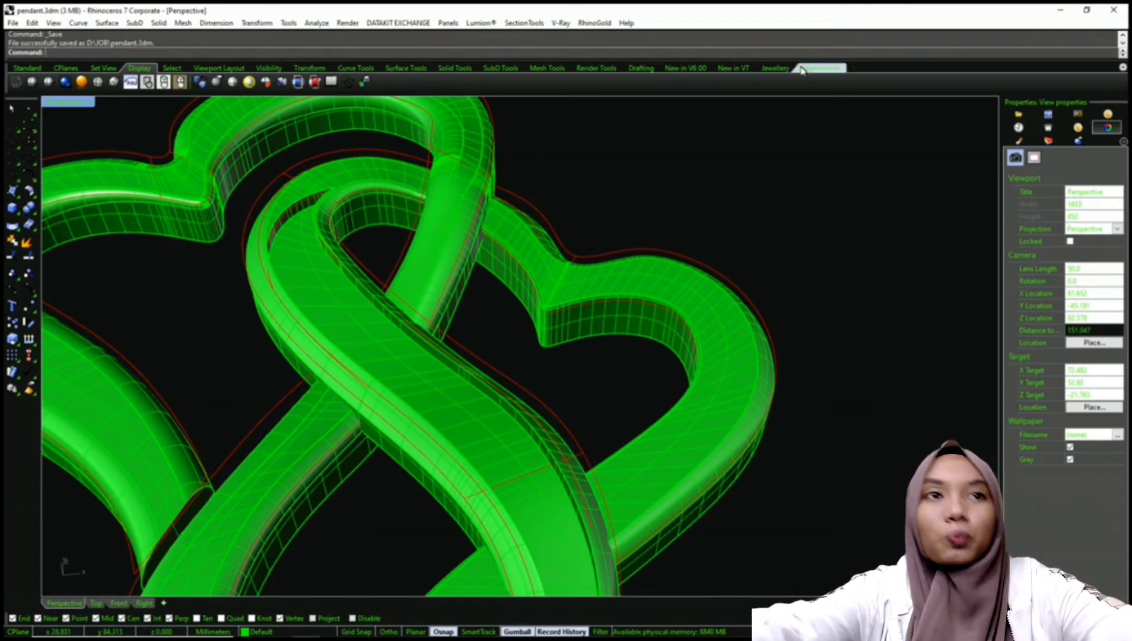
Show the Gems toolbar as a floating toolbar over the Perspective view
left_click(773, 68)
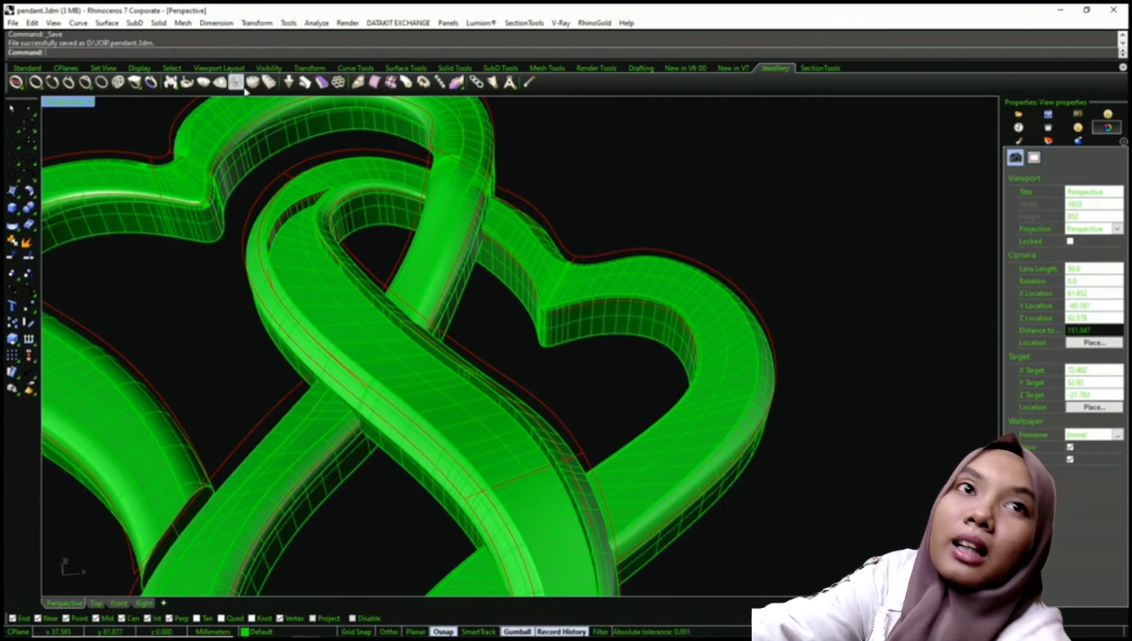
right_click(869, 73)
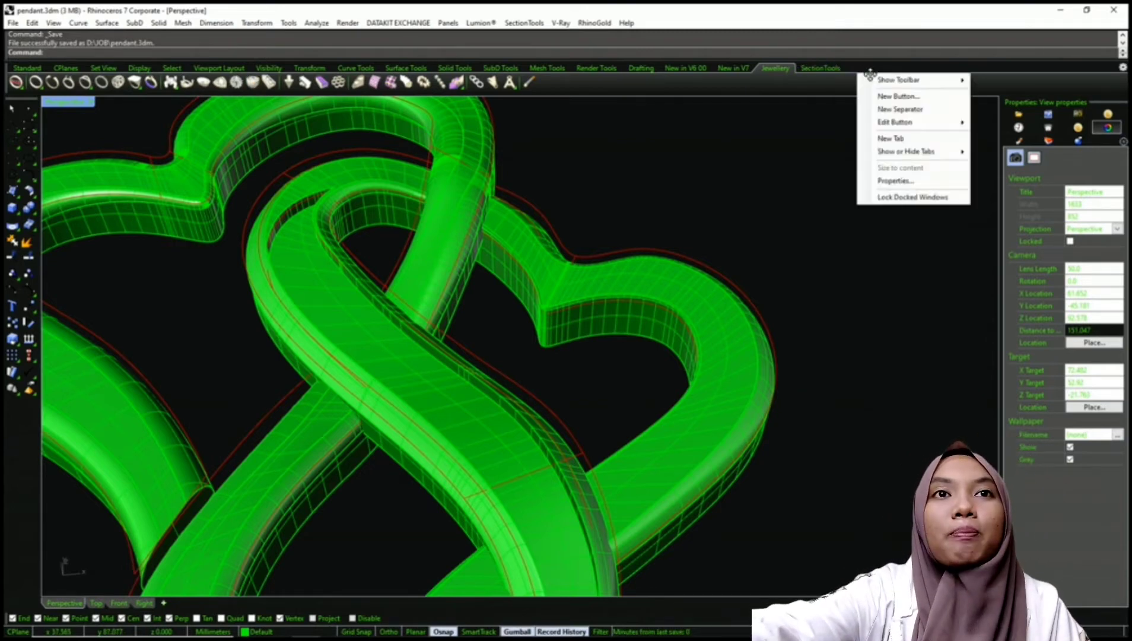
mouse_move(877, 81)
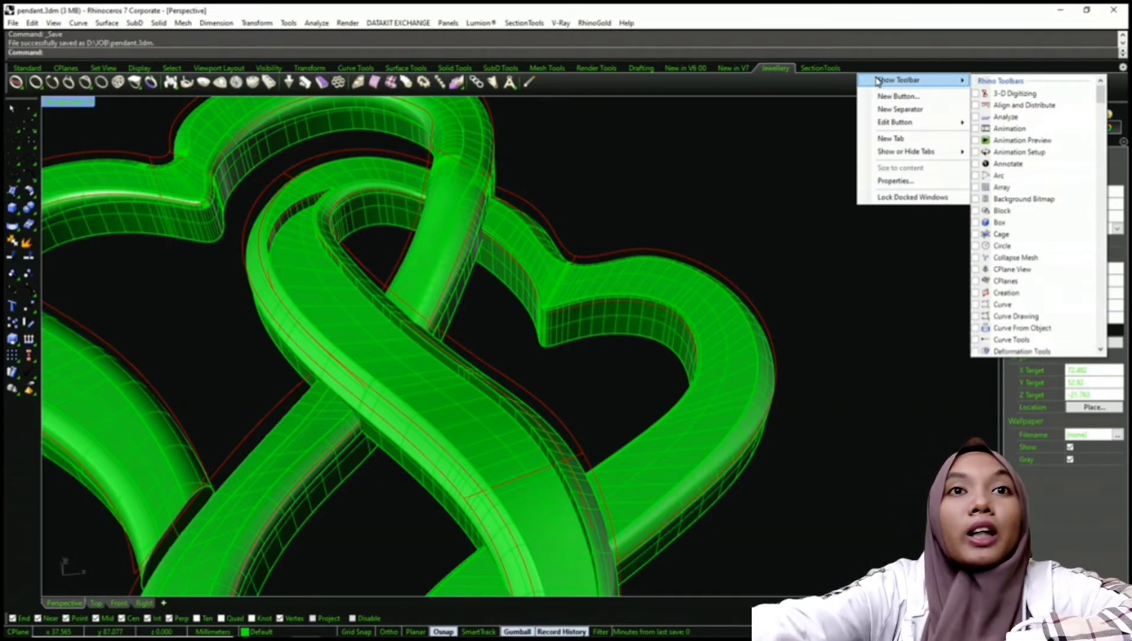
scroll(1012, 175, "down", 10)
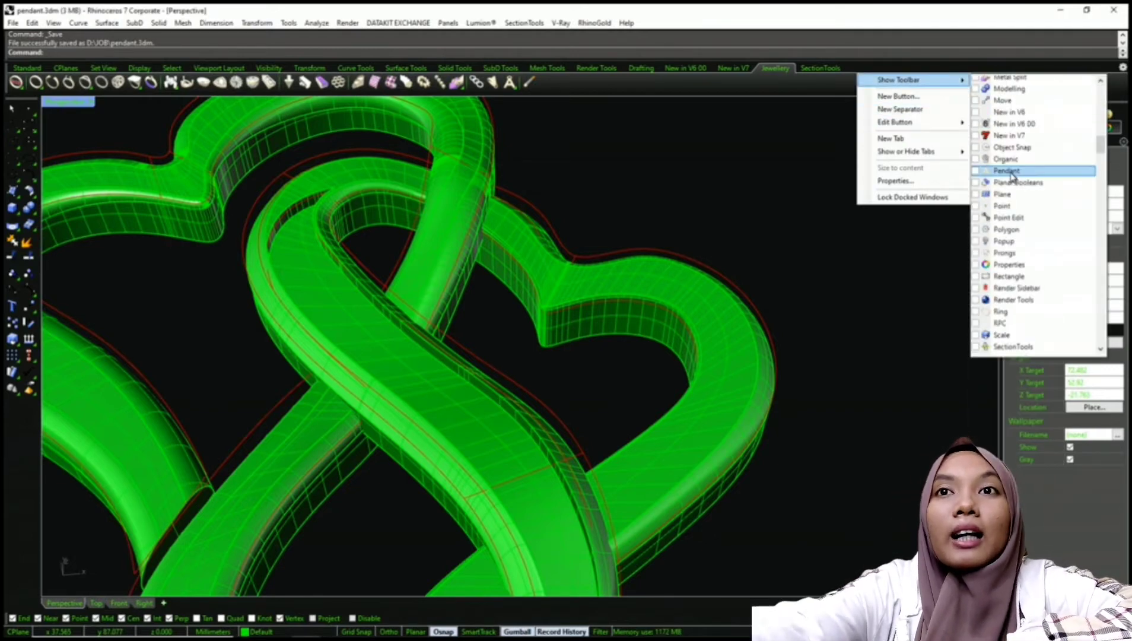
scroll(1041, 252, "down", 8)
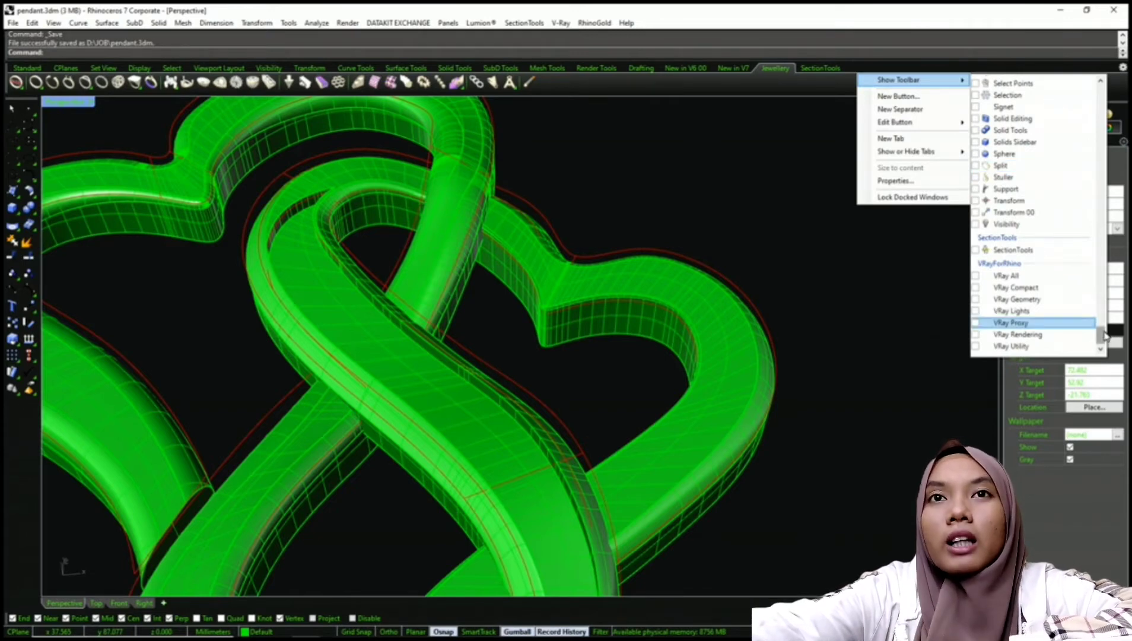
left_click_drag(1105, 336, 1104, 315)
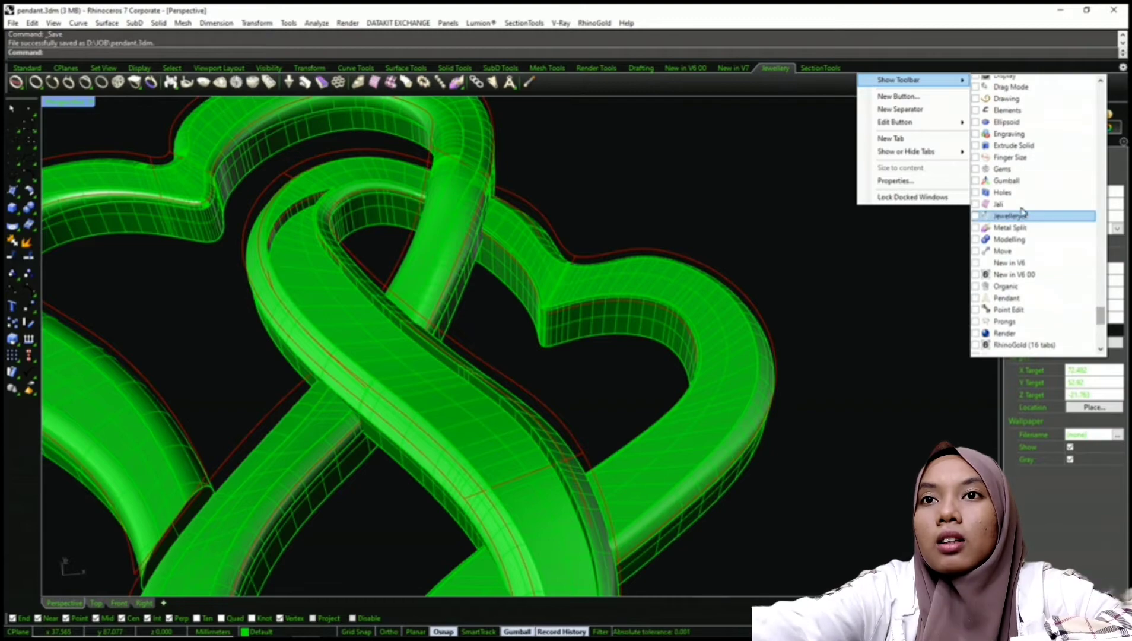
left_click(991, 170)
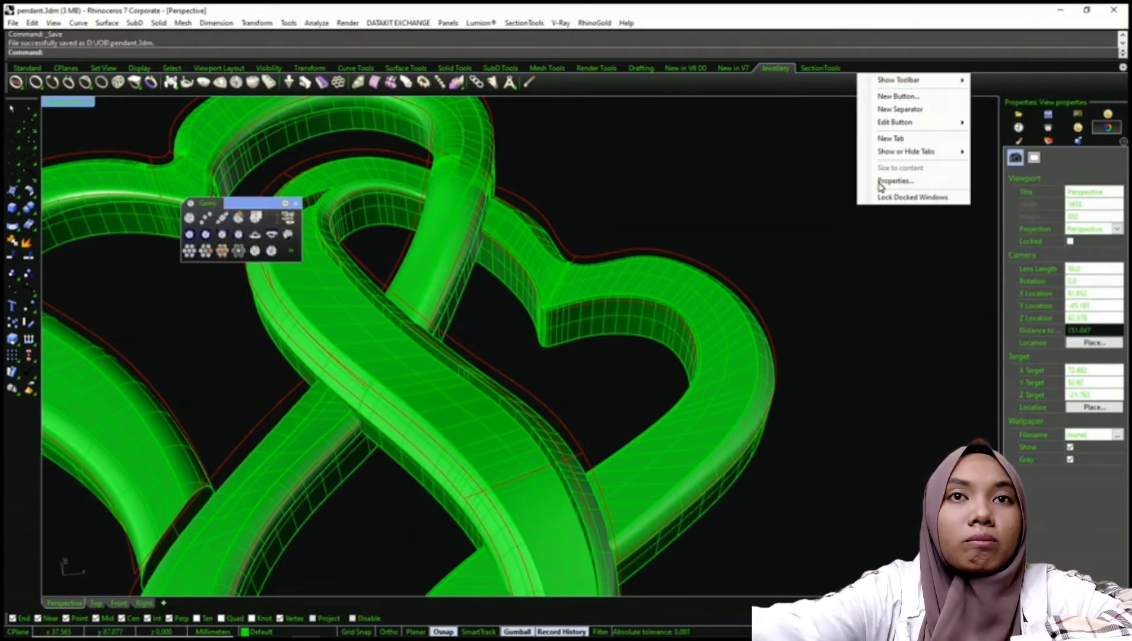
left_click(759, 165)
Examine the recessed crossing band from several angles and look through the gem and pavé tools
scroll(427, 245, "down", 6)
right_click_drag(429, 245, 475, 253, "shift")
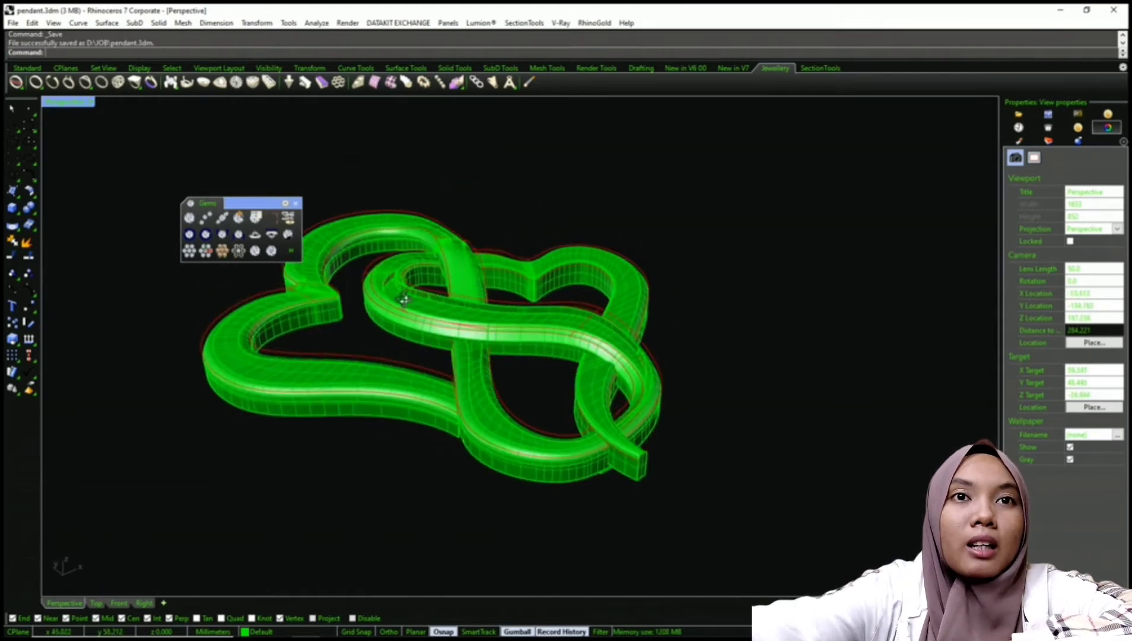
right_click_drag(404, 300, 460, 279)
scroll(399, 310, "up", 4)
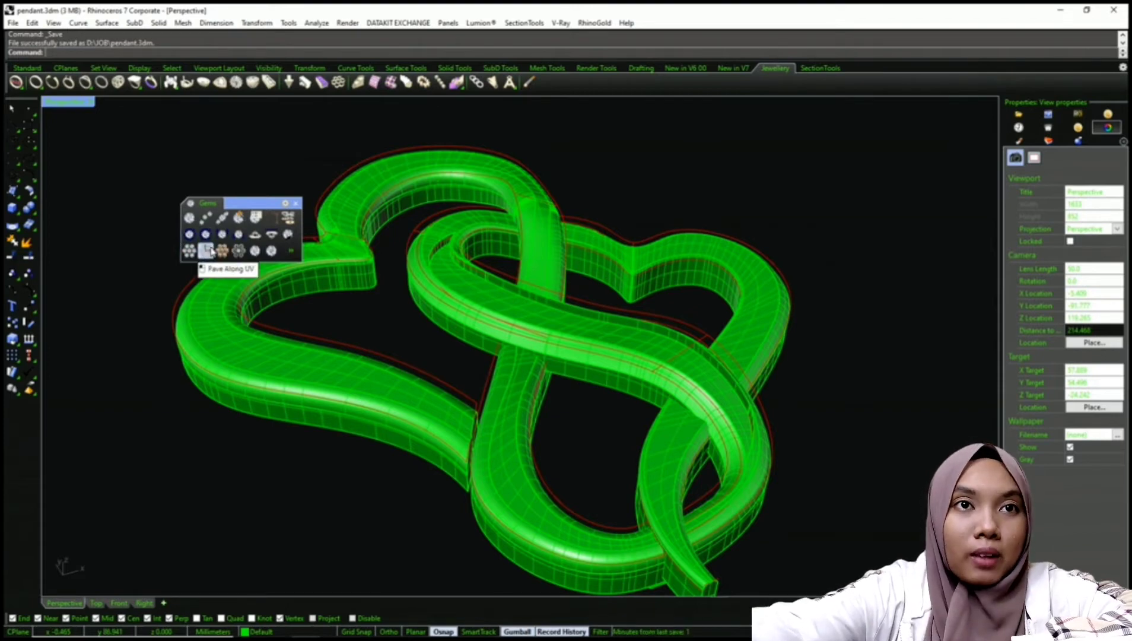
left_click(291, 252)
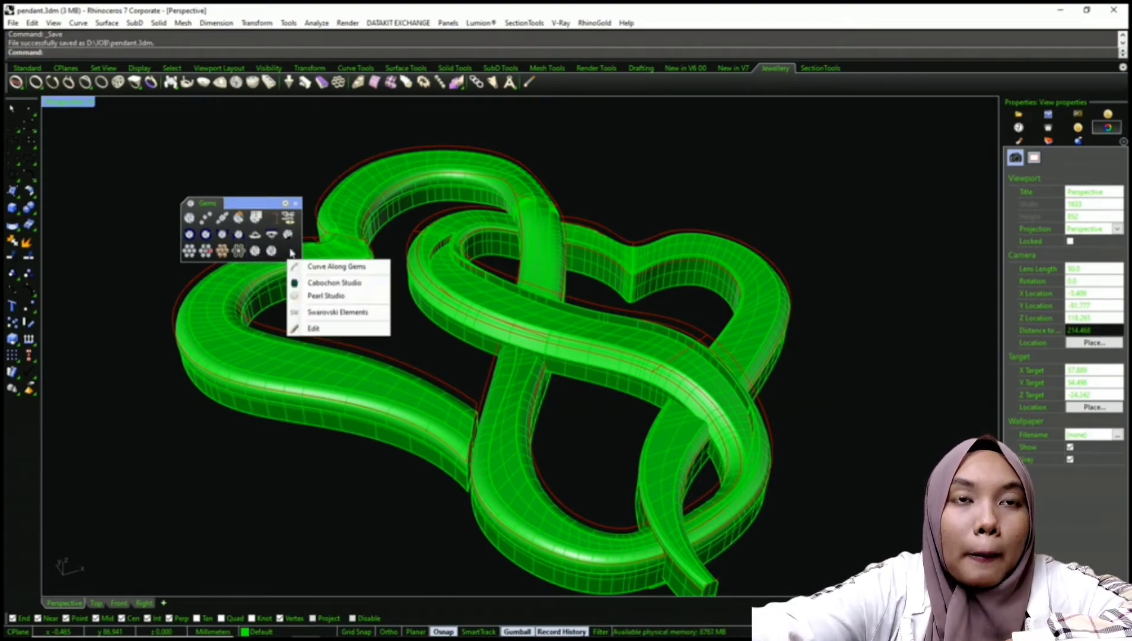
left_click(618, 308)
scroll(586, 280, "up", 5)
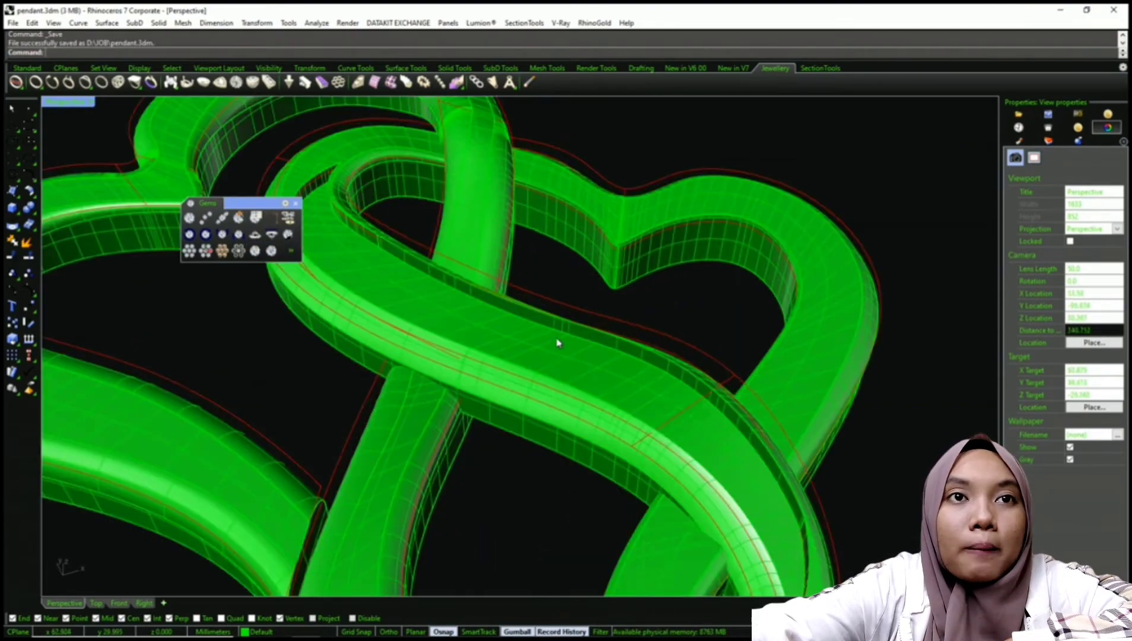
left_click(558, 364)
scroll(506, 285, "down", 7)
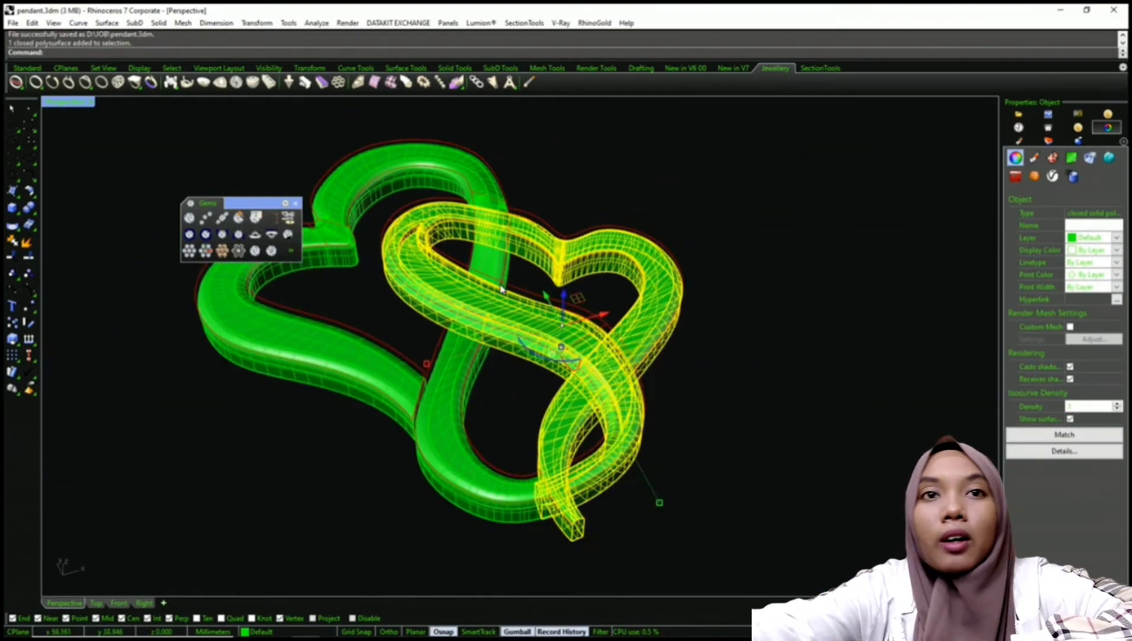
right_click_drag(605, 287, 569, 285)
left_click(681, 226)
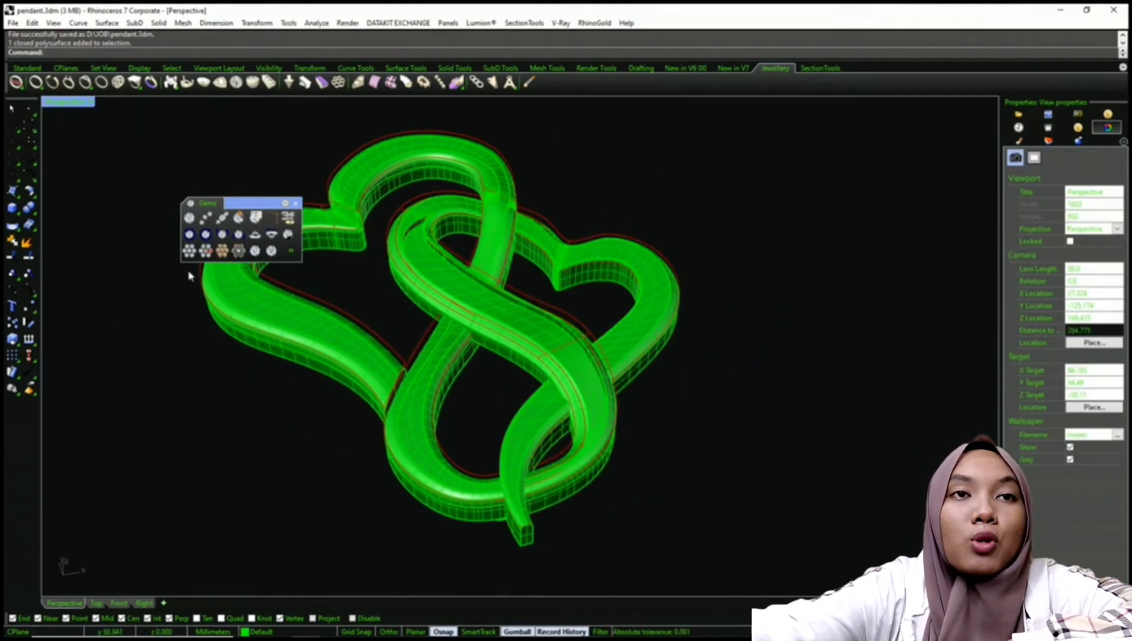
Start Pave Automatic and assign the floor surface of the band's recess as the object to pave
left_click(190, 251)
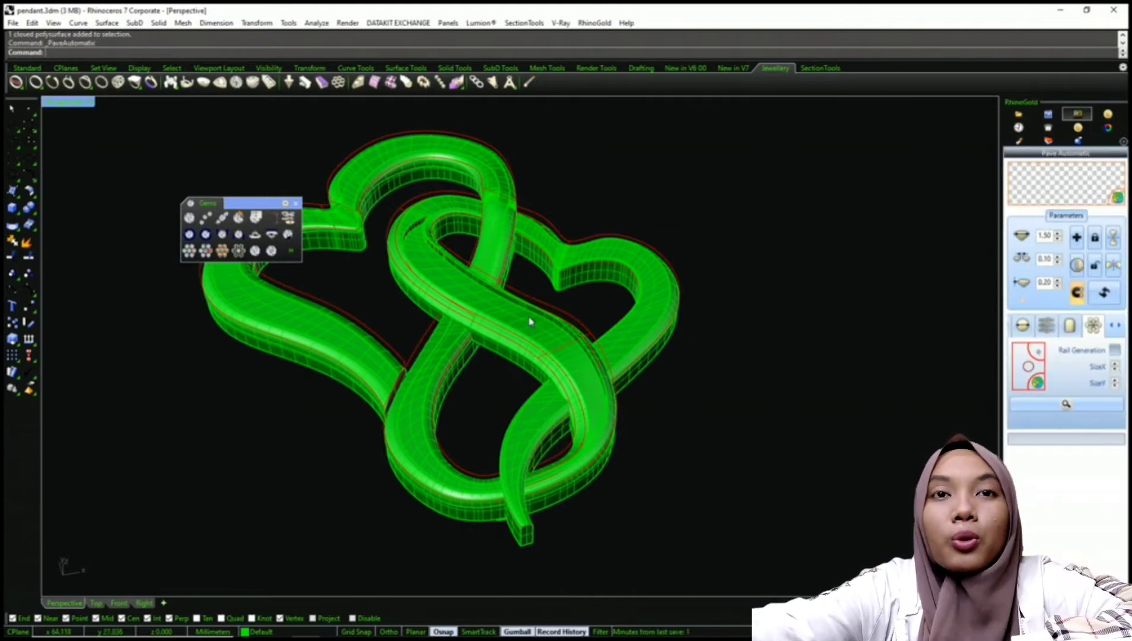
scroll(579, 321, "up", 2)
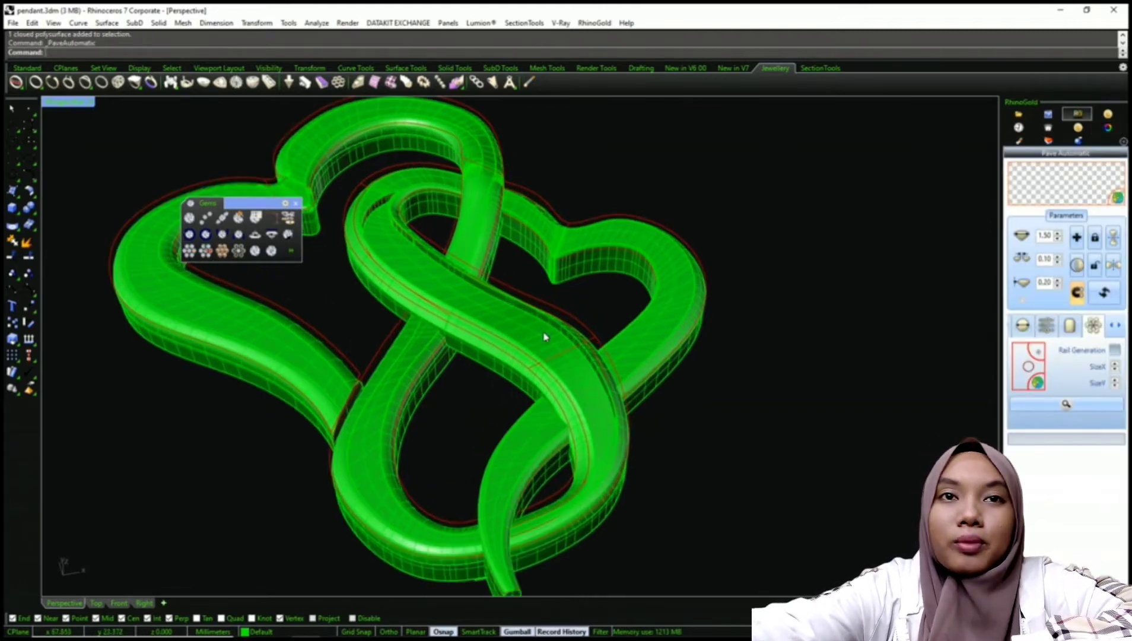
left_click(1118, 198)
left_click(513, 313)
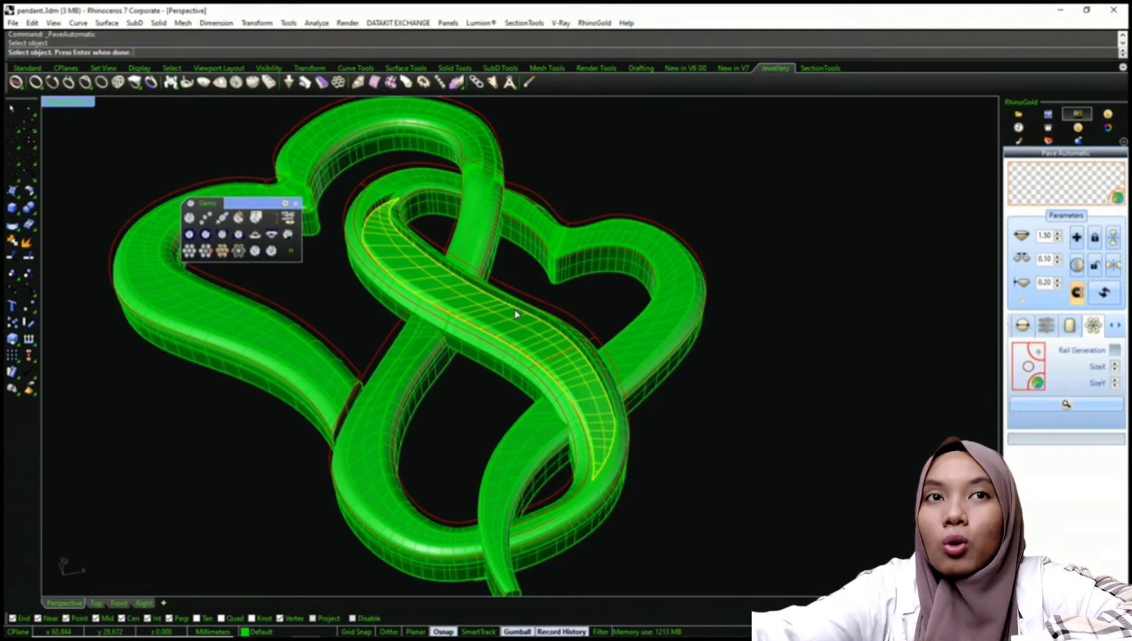
key("Return")
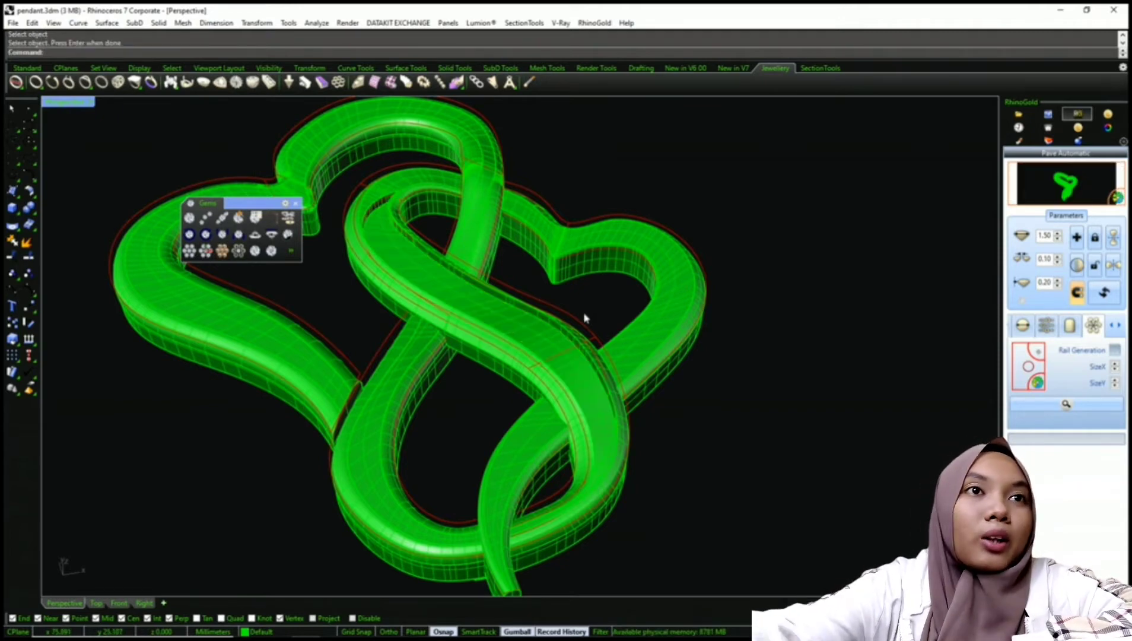
Set the pavé gem size to 7.50 mm and place one gem on the recess floor in the Top view
left_click(1076, 240)
right_click_drag(546, 328, 519, 361)
scroll(505, 396, "up", 2)
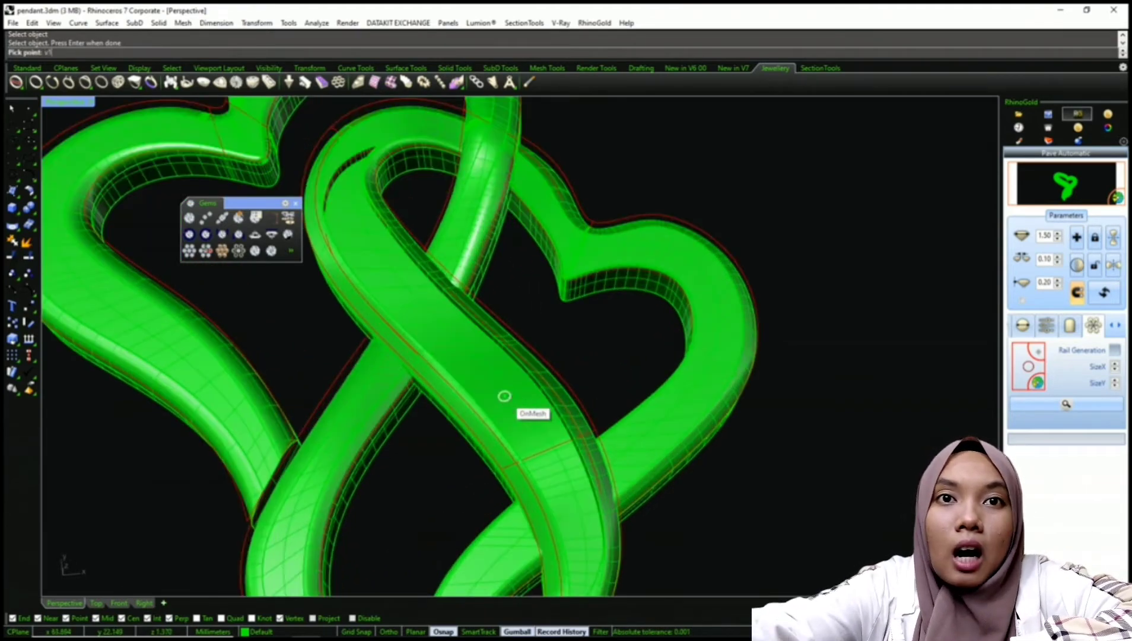
key("Return")
scroll(493, 457, "up", 5)
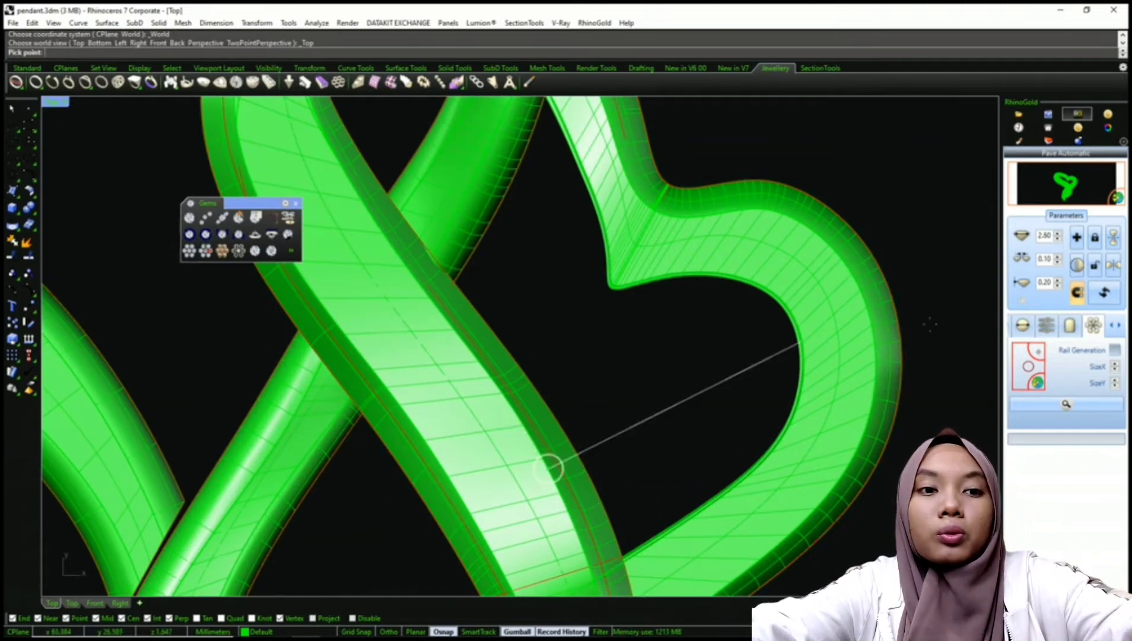
left_click(1058, 234)
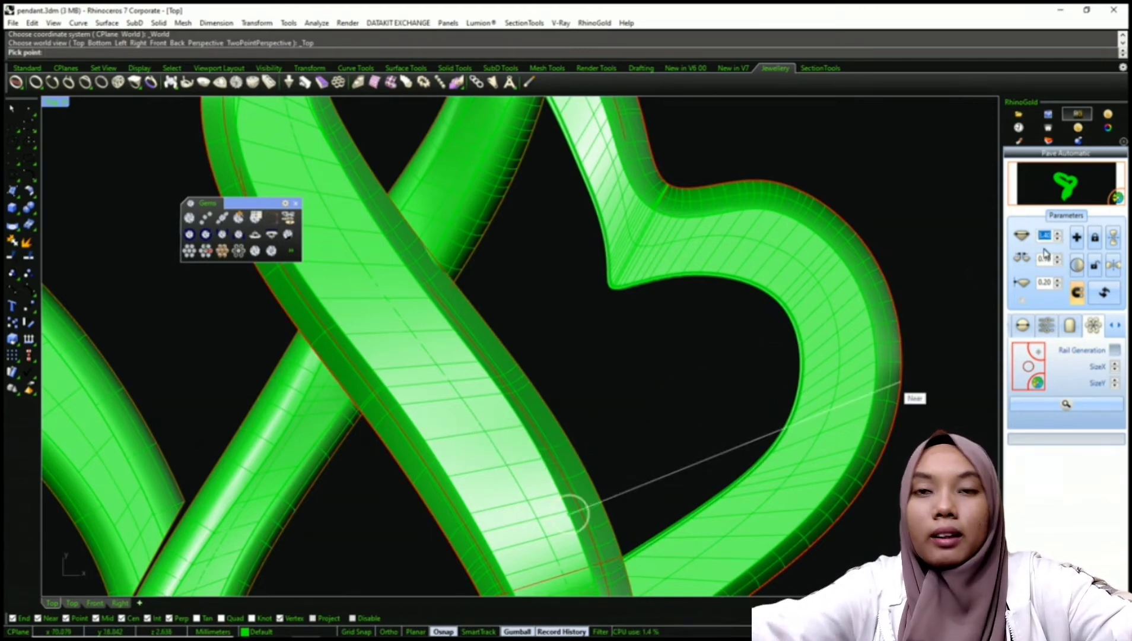
type("5")
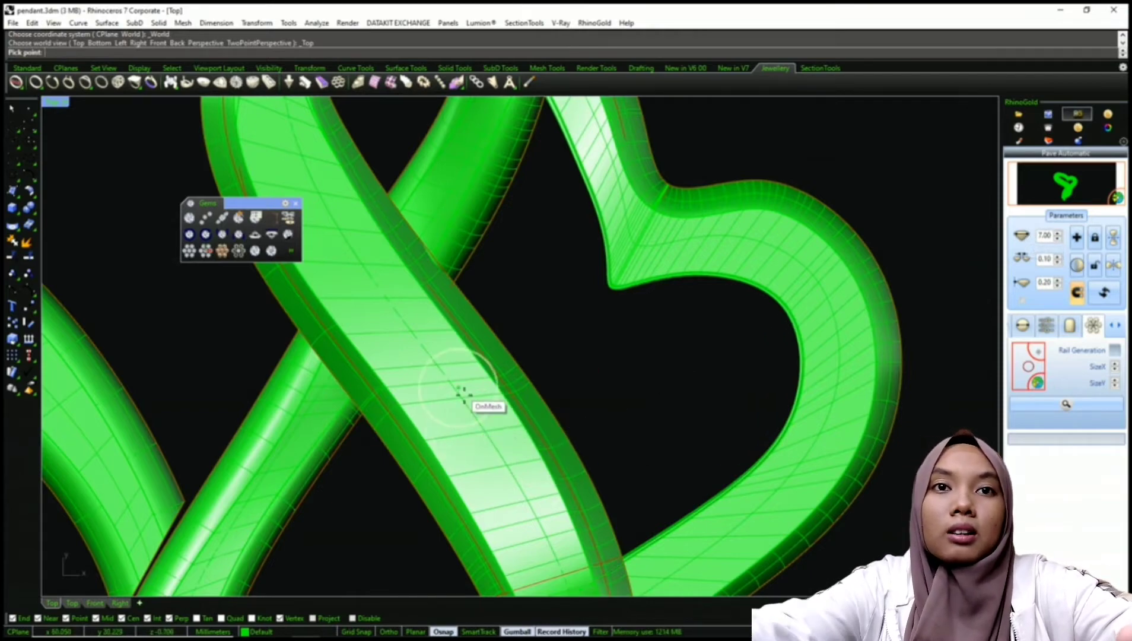
scroll(440, 350, "down", 4)
scroll(475, 420, "up", 2)
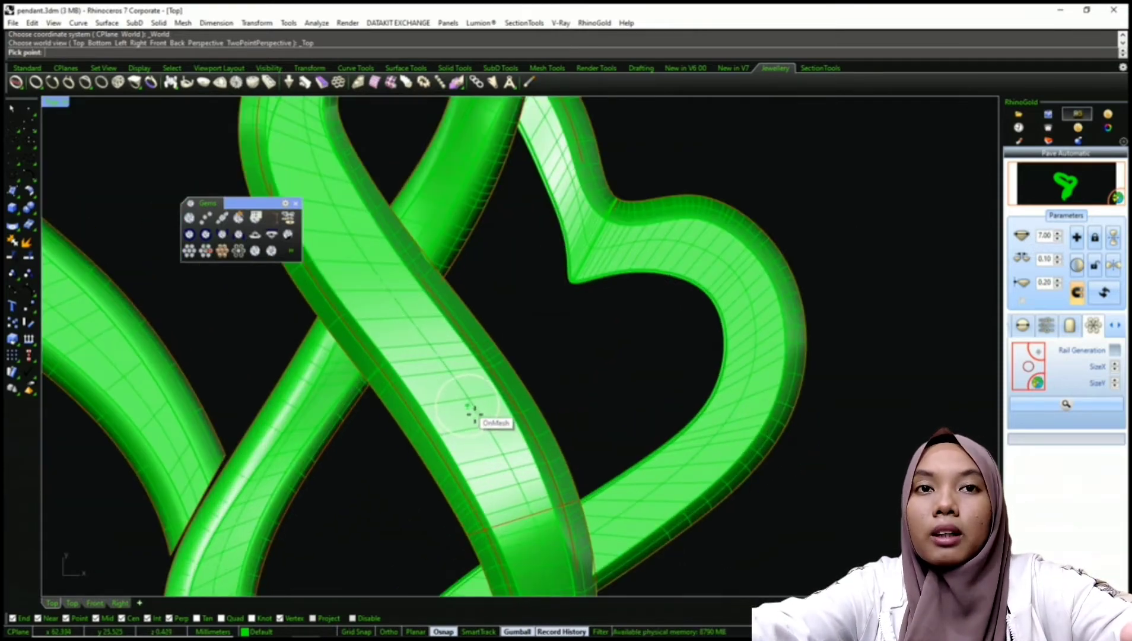
scroll(473, 414, "up", 1)
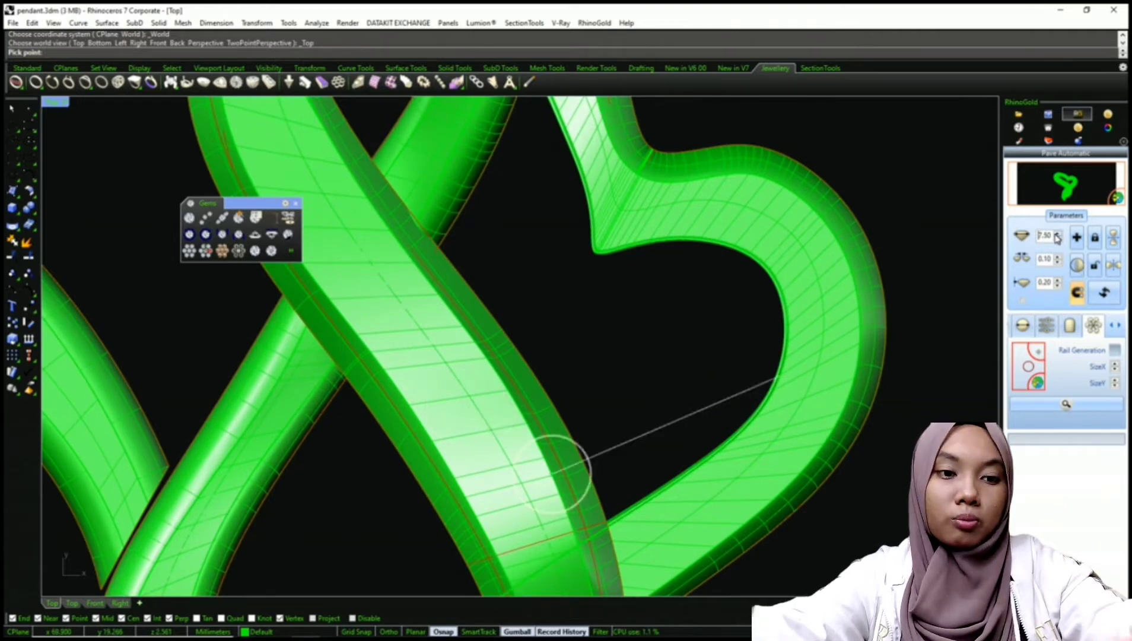
left_click(475, 419)
Check the placed gem's outline against the recess edges in shaded and wireframe display
scroll(480, 422, "down", 4)
scroll(480, 397, "up", 4)
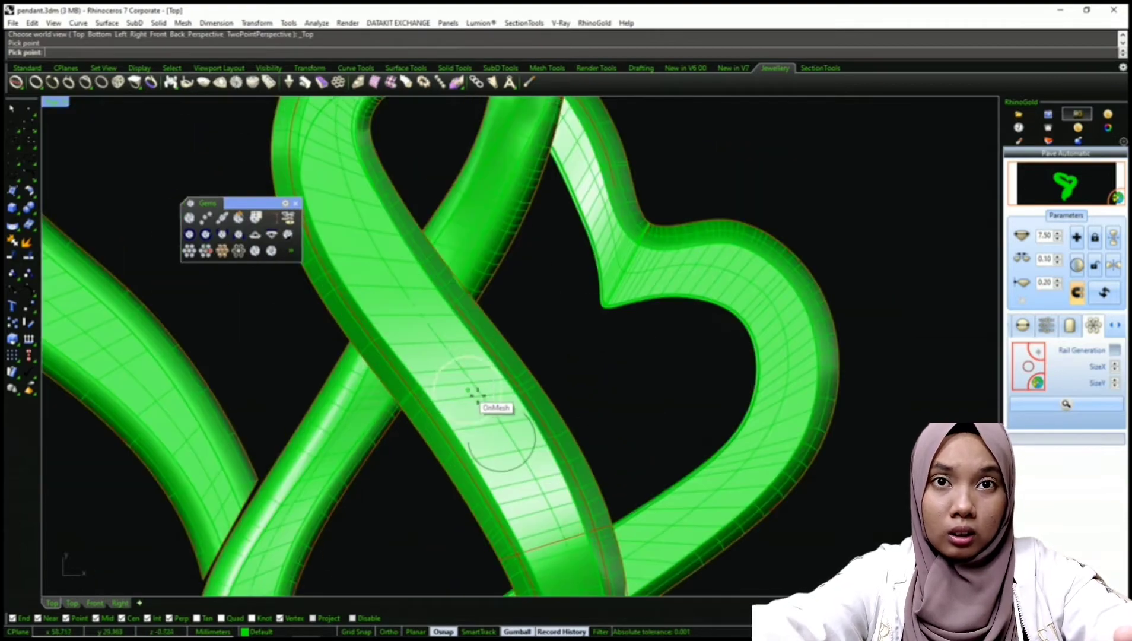
scroll(475, 394, "up", 1)
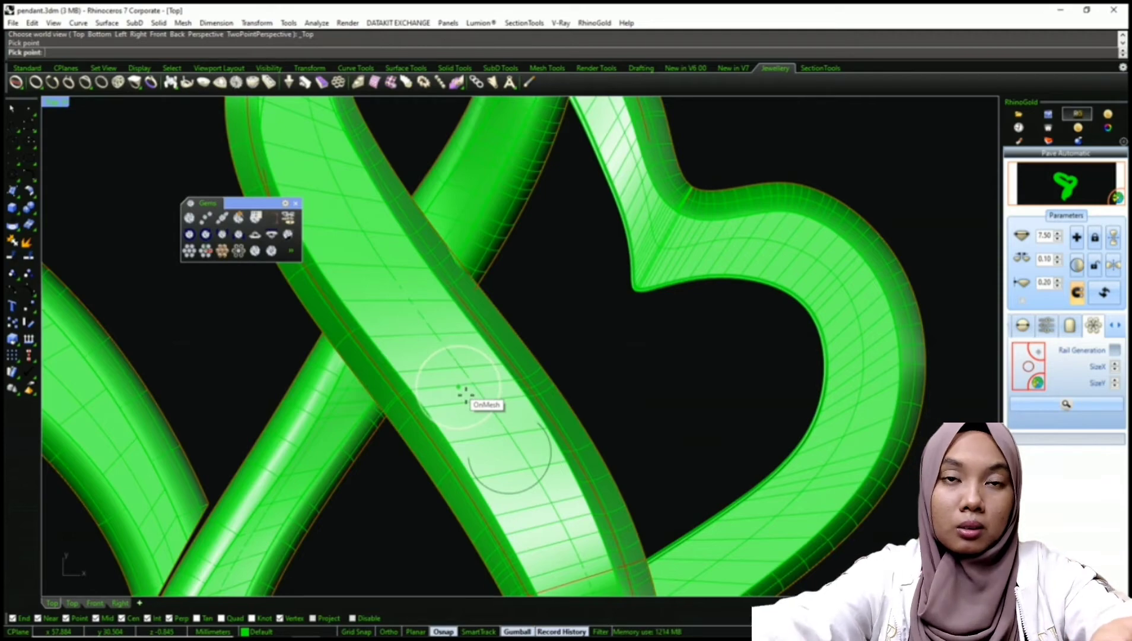
left_click(139, 68)
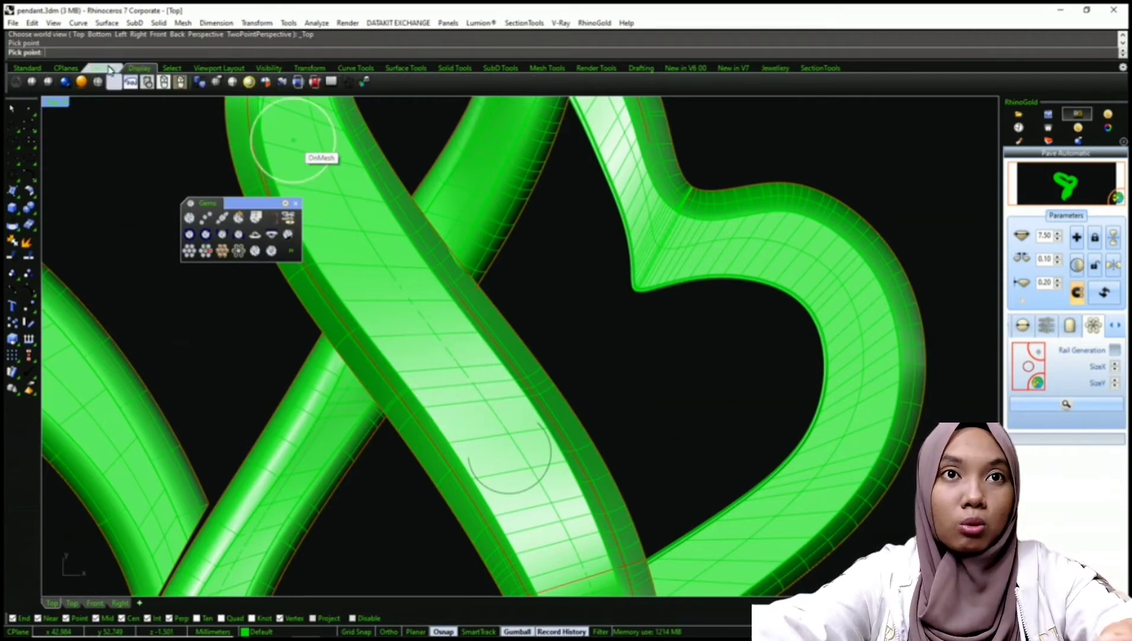
left_click(50, 80)
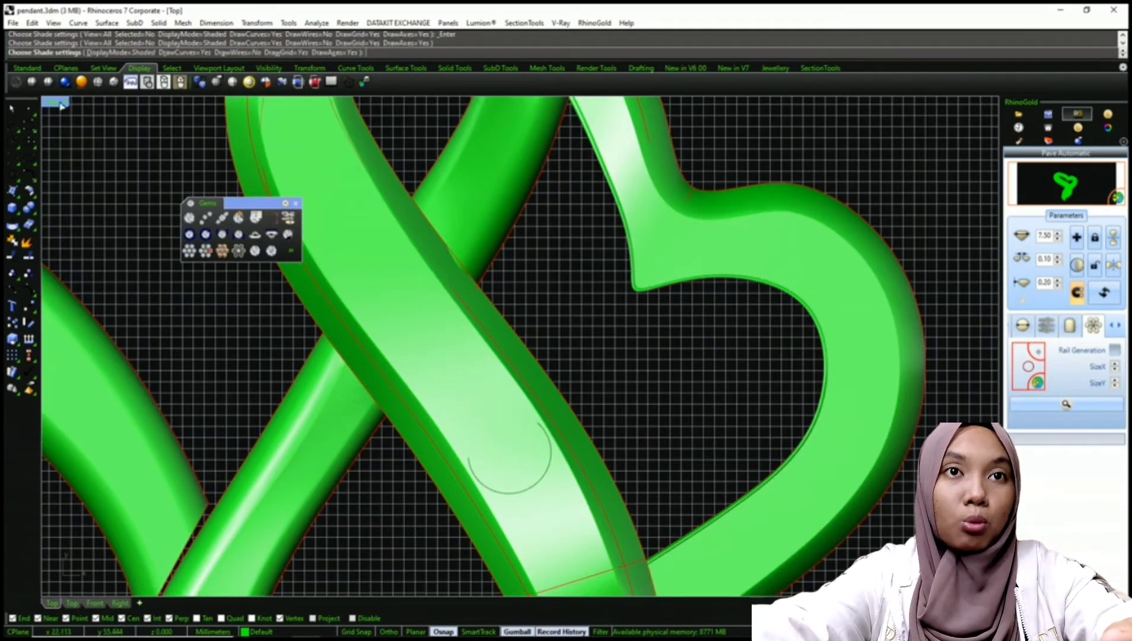
left_click(16, 81)
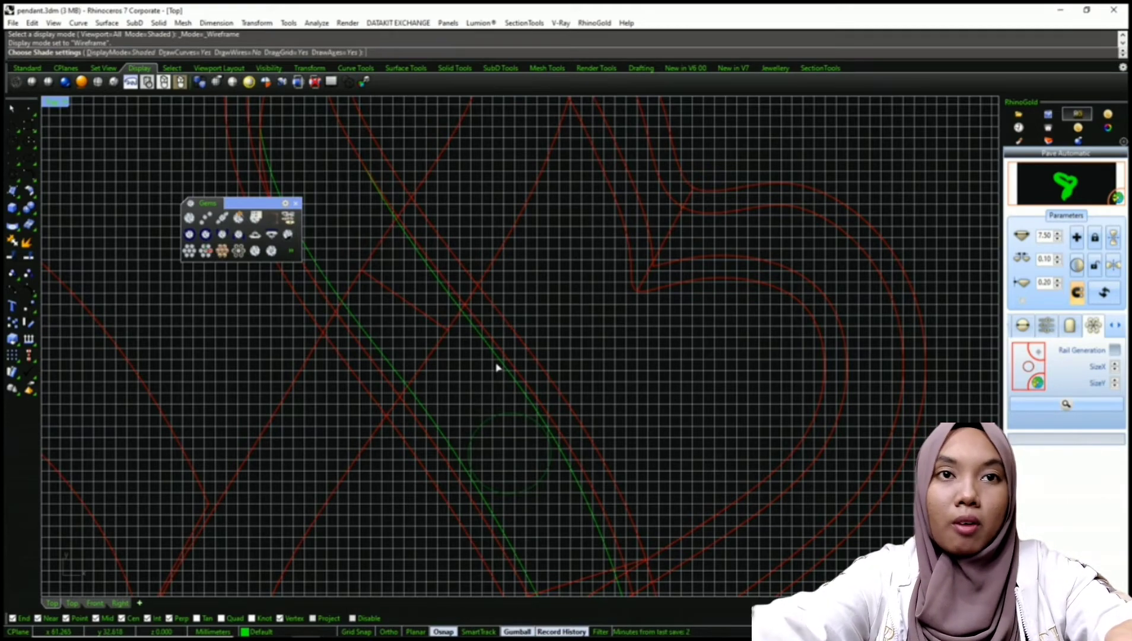
key("Return")
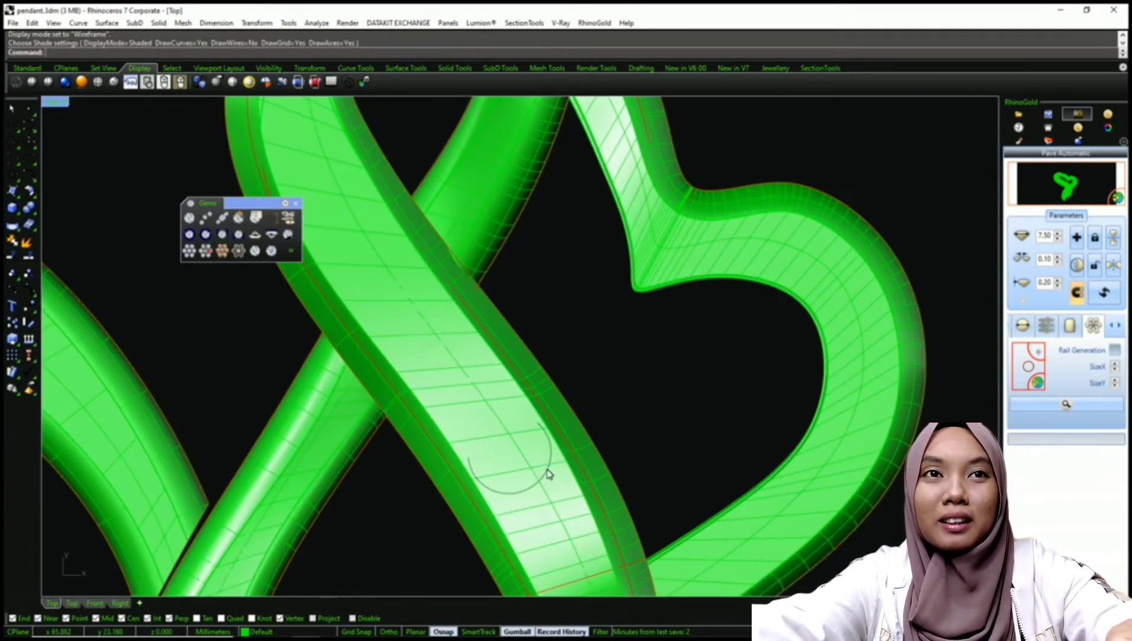
right_click(541, 428)
right_click(540, 428)
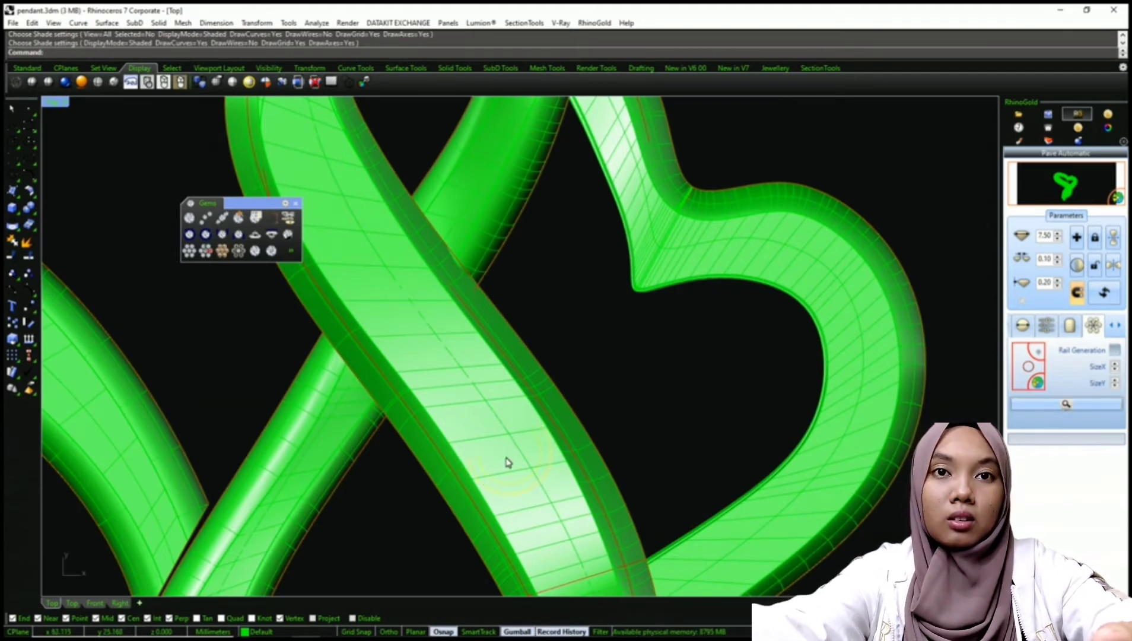
Generate the placed gem on the recess floor and select it
right_click_drag(696, 463, 690, 416)
left_click(502, 408)
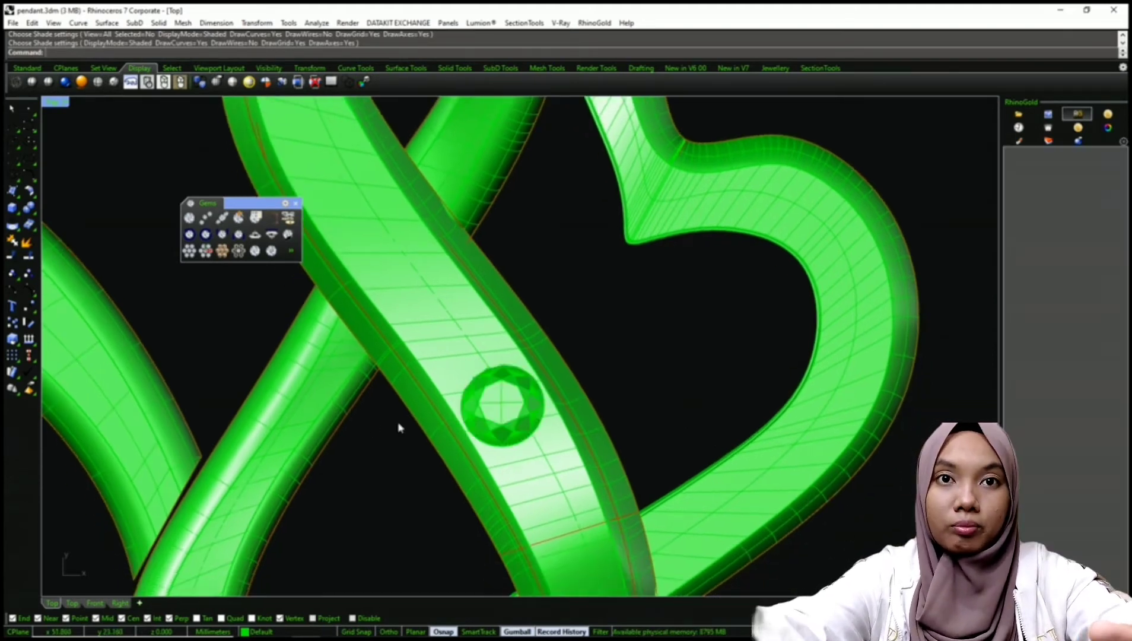
right_click_drag(504, 366, 519, 408)
left_click(522, 471)
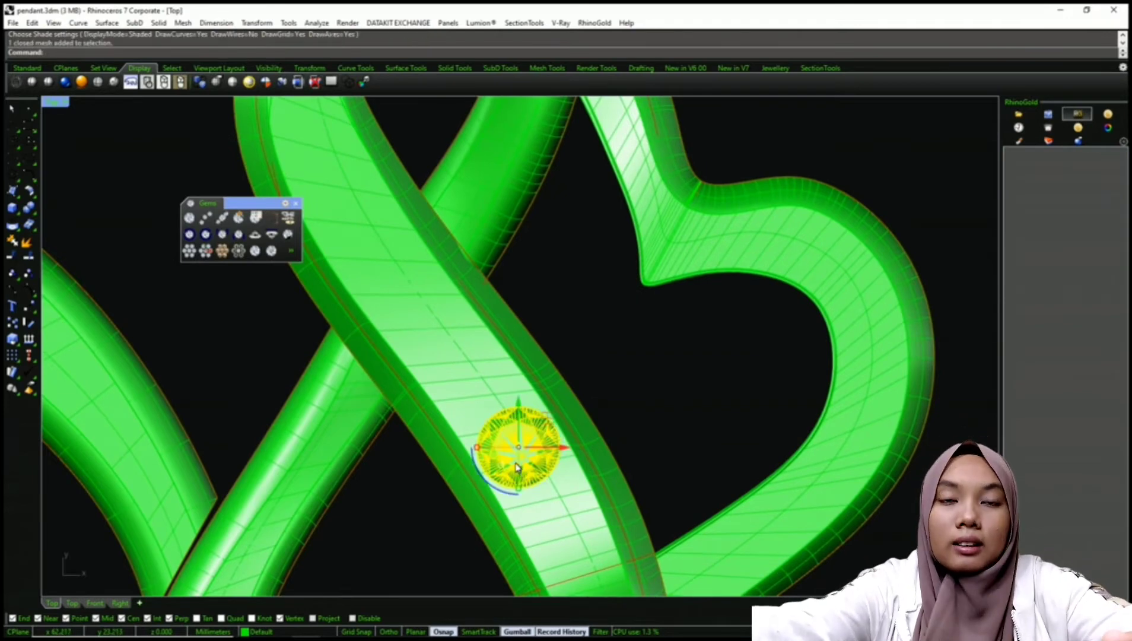
Delete the test gem from the recess floor and switch to the Perspective view
key("Delete")
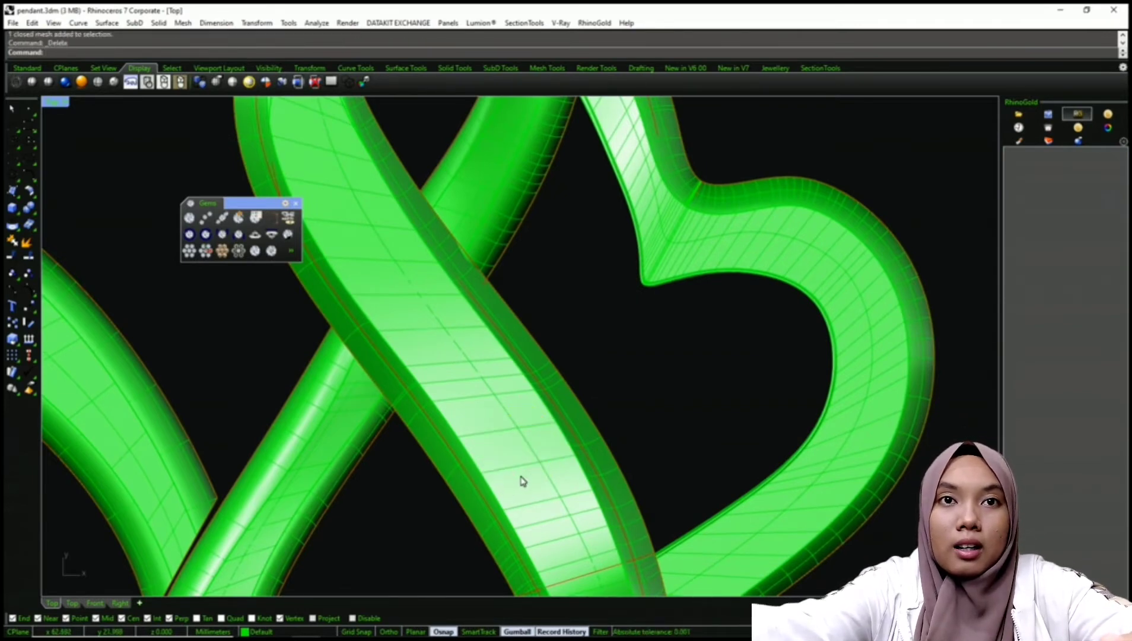
right_click_drag(512, 406, 451, 324)
type("pp")
key("Return")
scroll(549, 261, "up", 5)
Duplicate the floor edge along the recess's inner wall near the band's upper loop
left_click(546, 282)
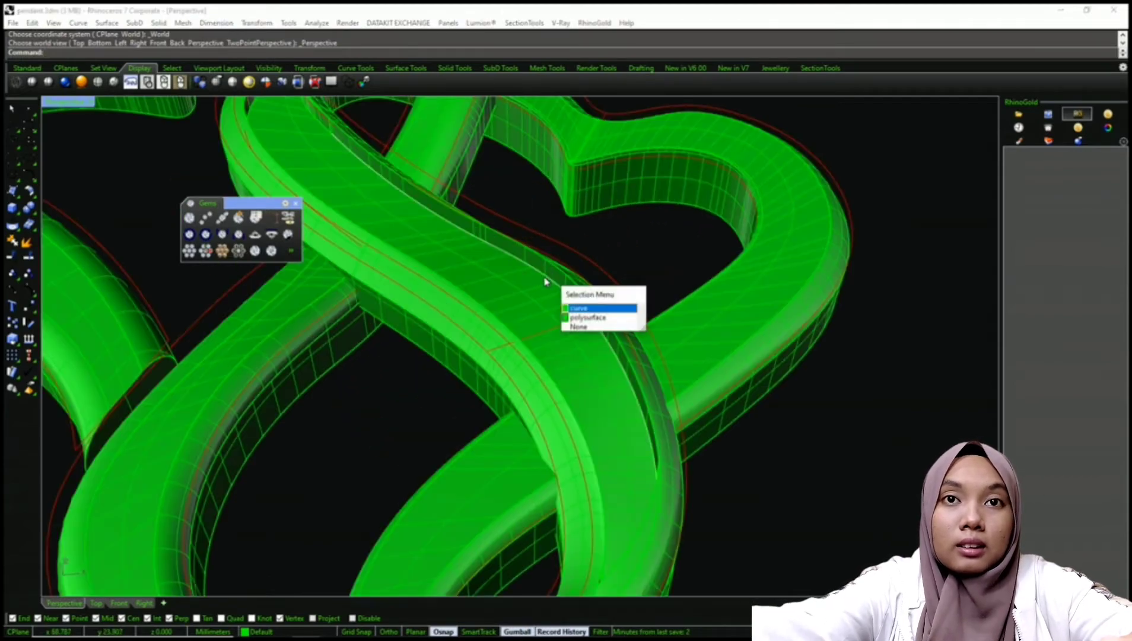
left_click(578, 309)
right_click_drag(541, 308, 470, 321)
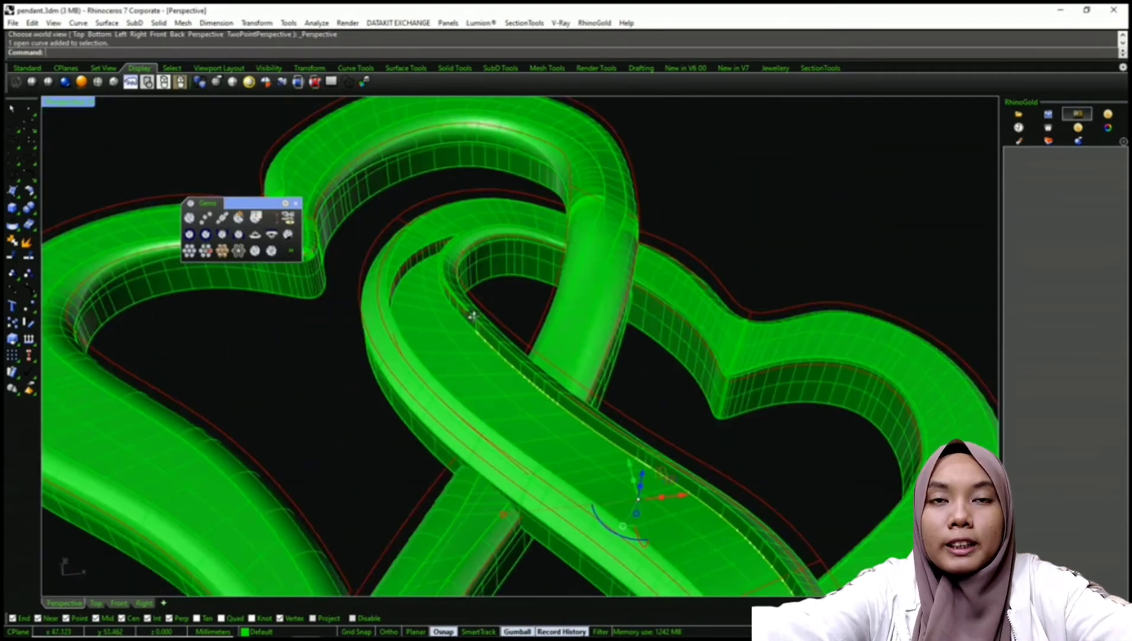
scroll(480, 338, "up", 4)
left_click(524, 360)
key("Escape")
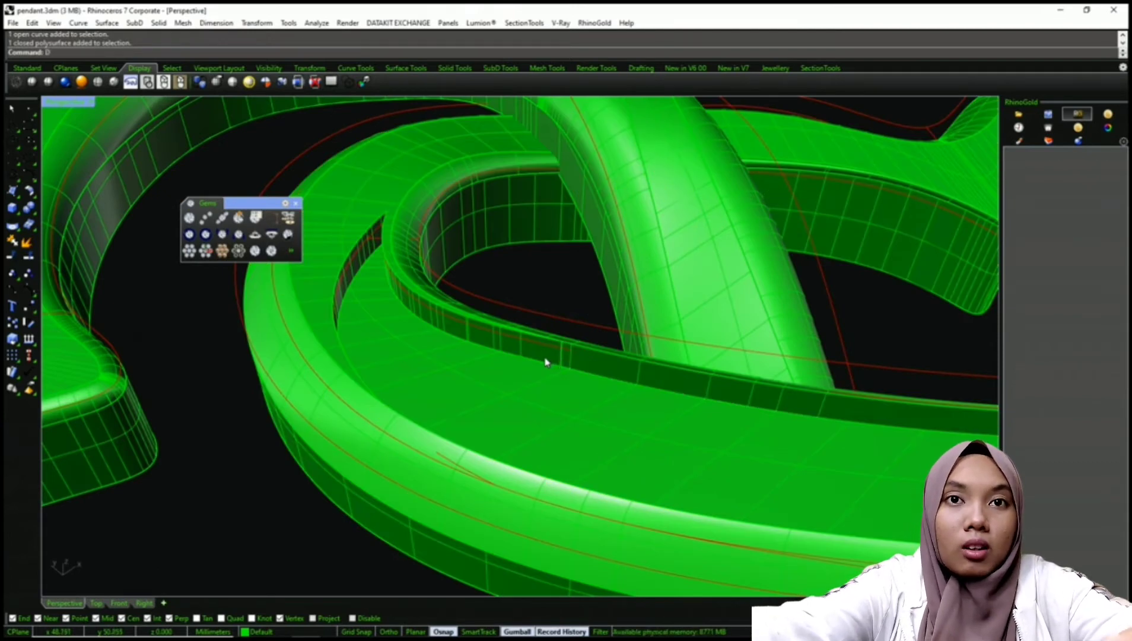
type("upEdge")
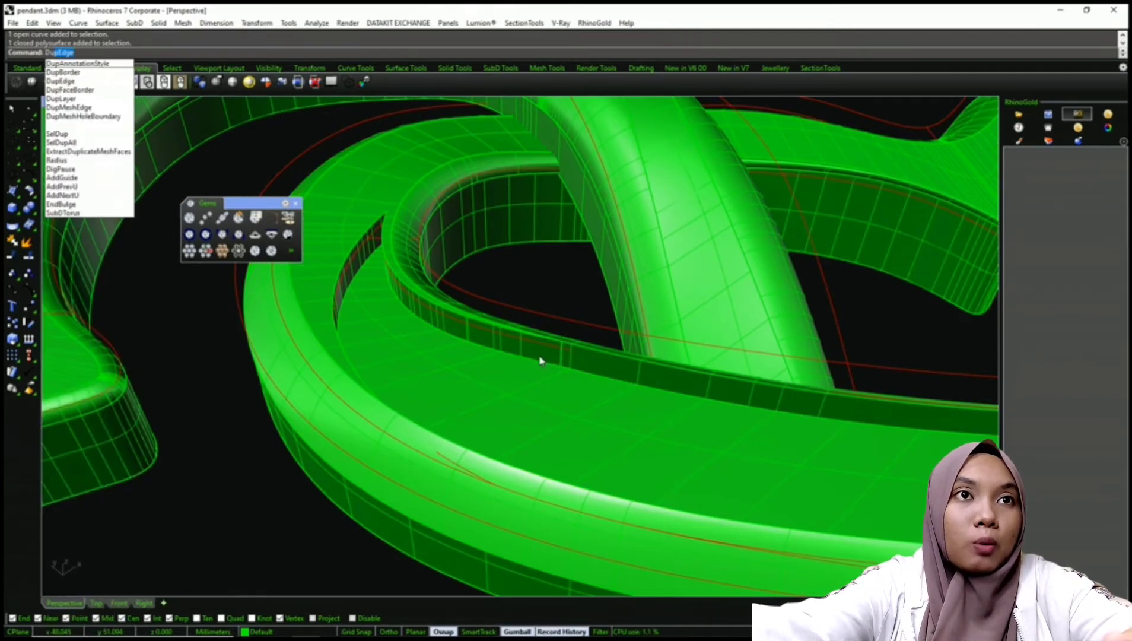
key("Return")
left_click(538, 366)
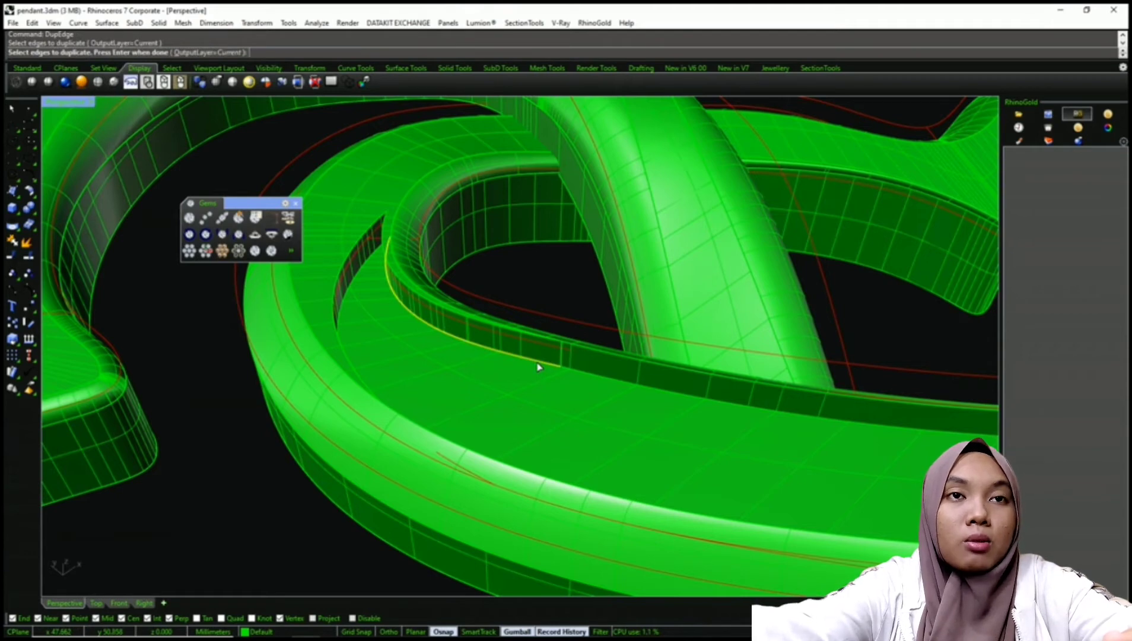
key("Return")
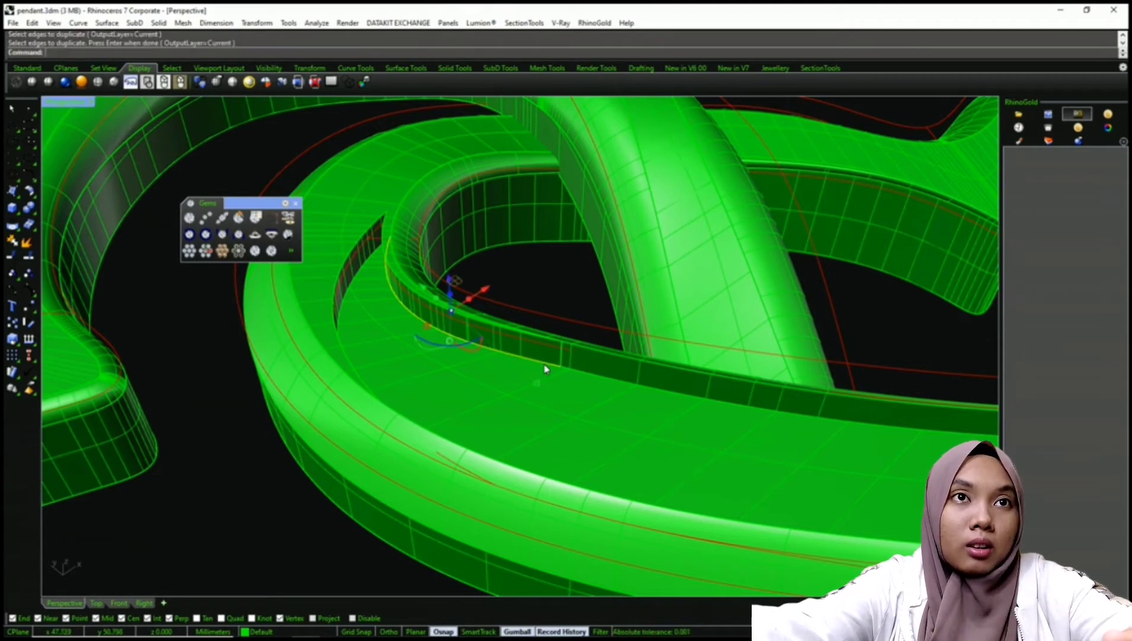
Select and delete the closed outline curve running along the recess above its floor
left_click(588, 374)
left_click(618, 402)
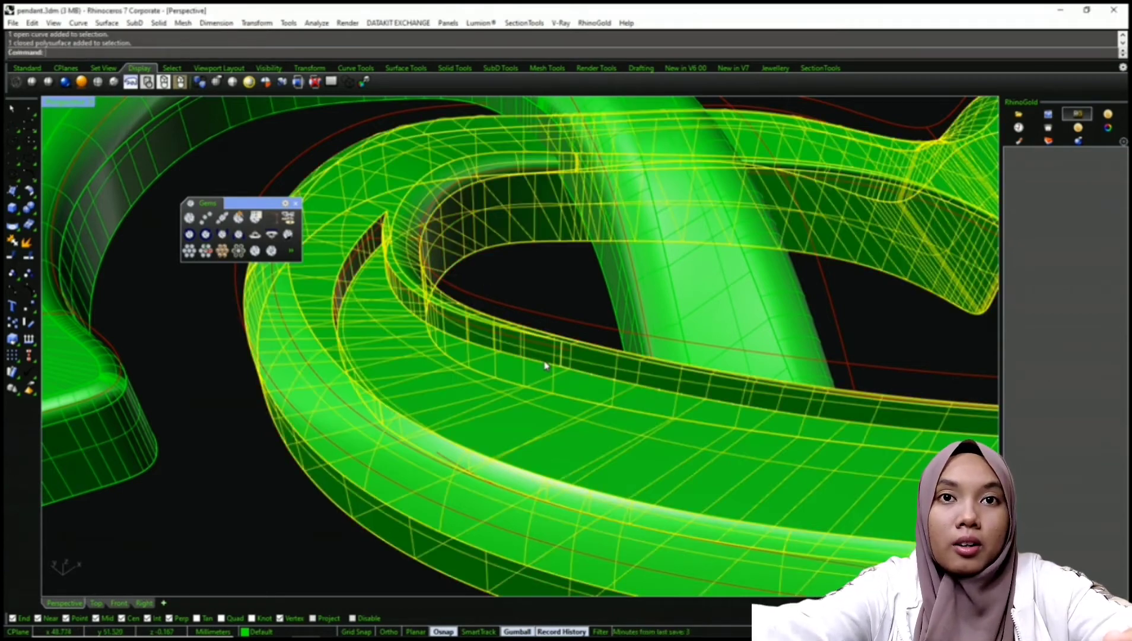
left_click(550, 372)
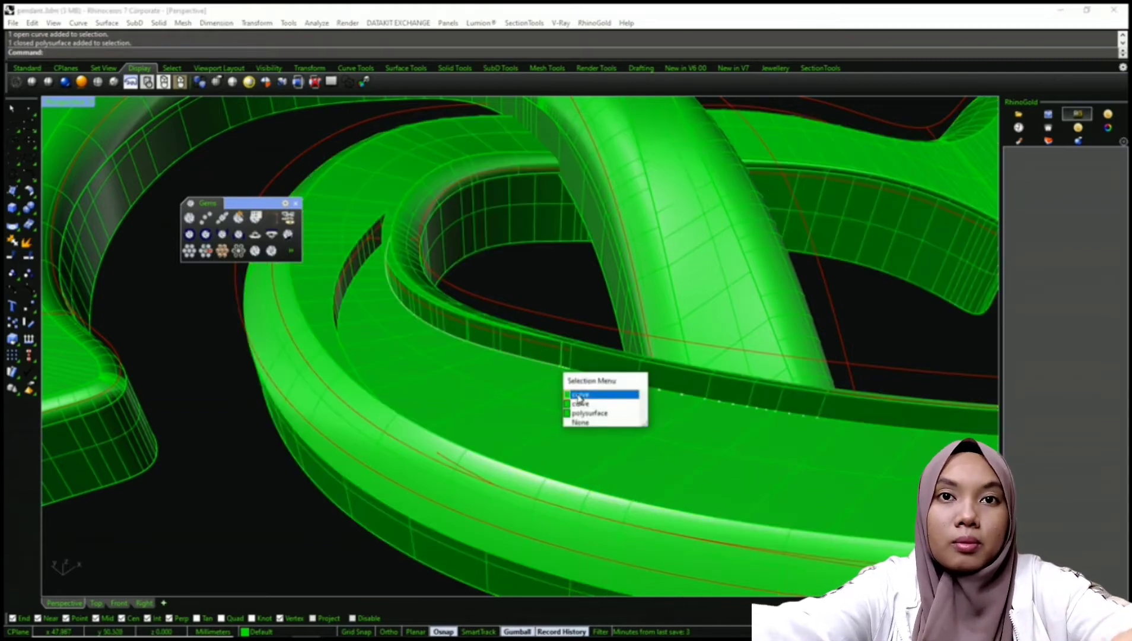
left_click(580, 398)
scroll(580, 398, "down", 5)
scroll(575, 384, "up", 5)
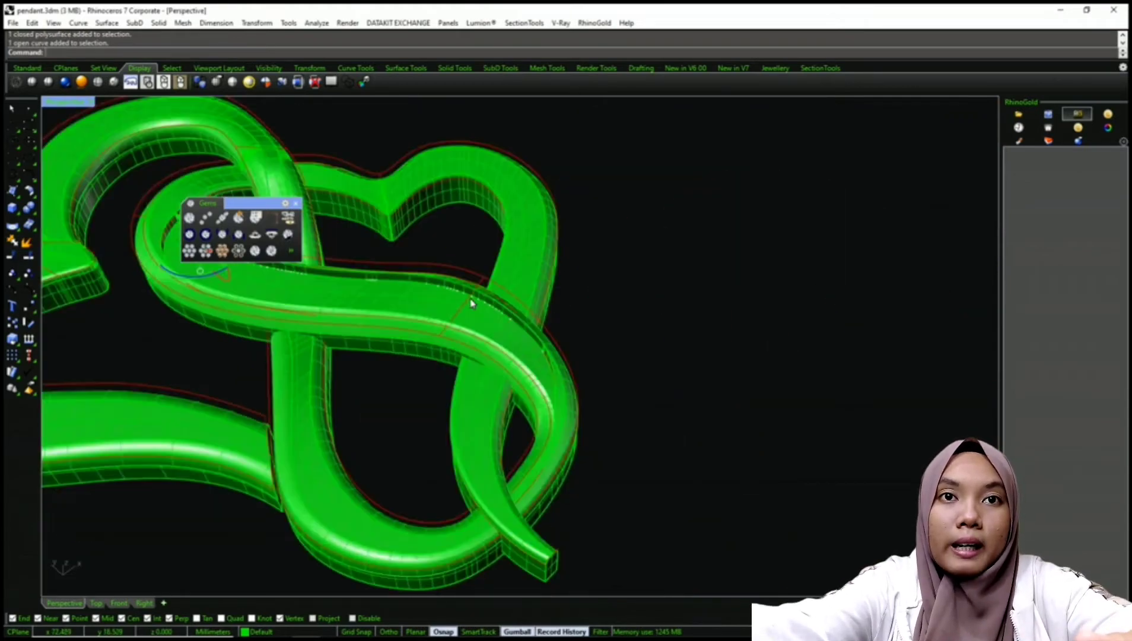
scroll(574, 383, "up", 2)
left_click(623, 349)
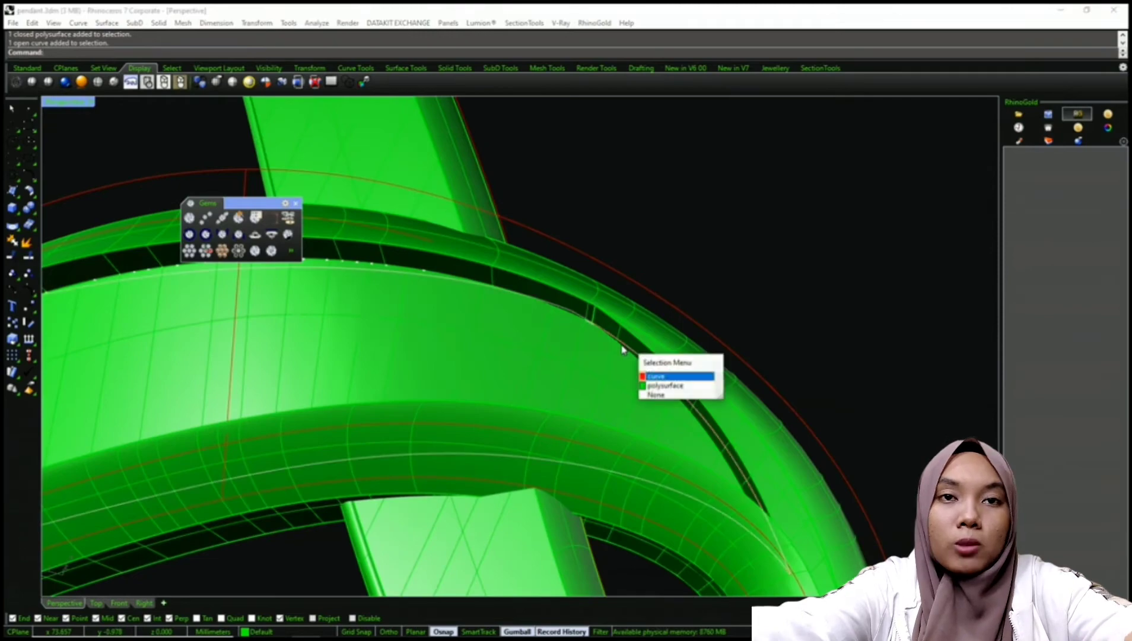
left_click(651, 377)
scroll(543, 372, "down", 8)
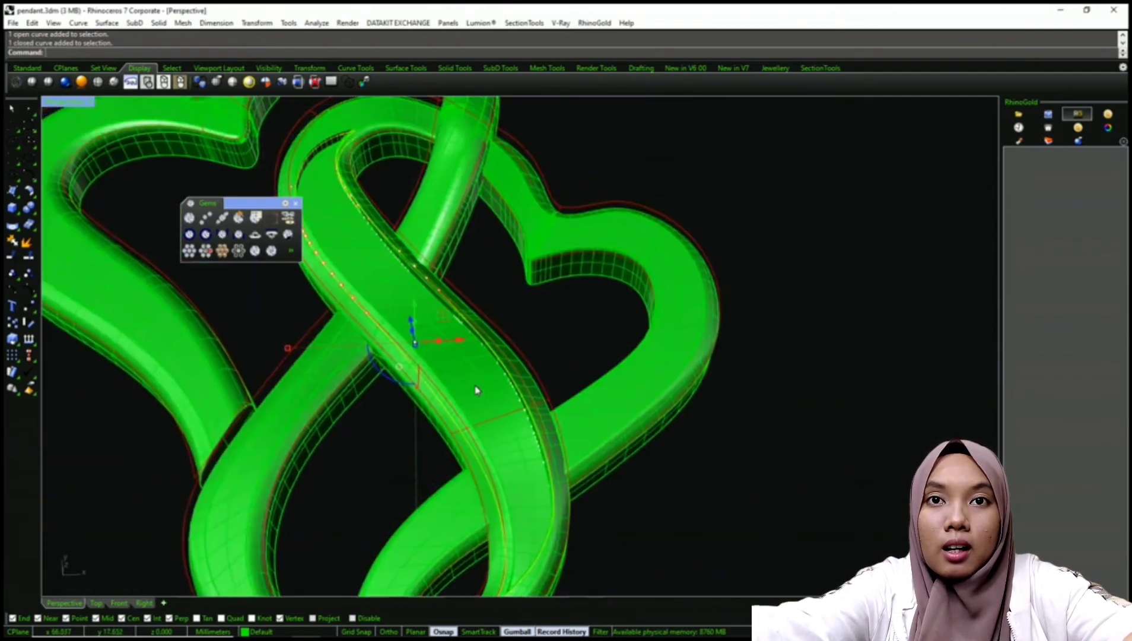
scroll(387, 304, "up", 6)
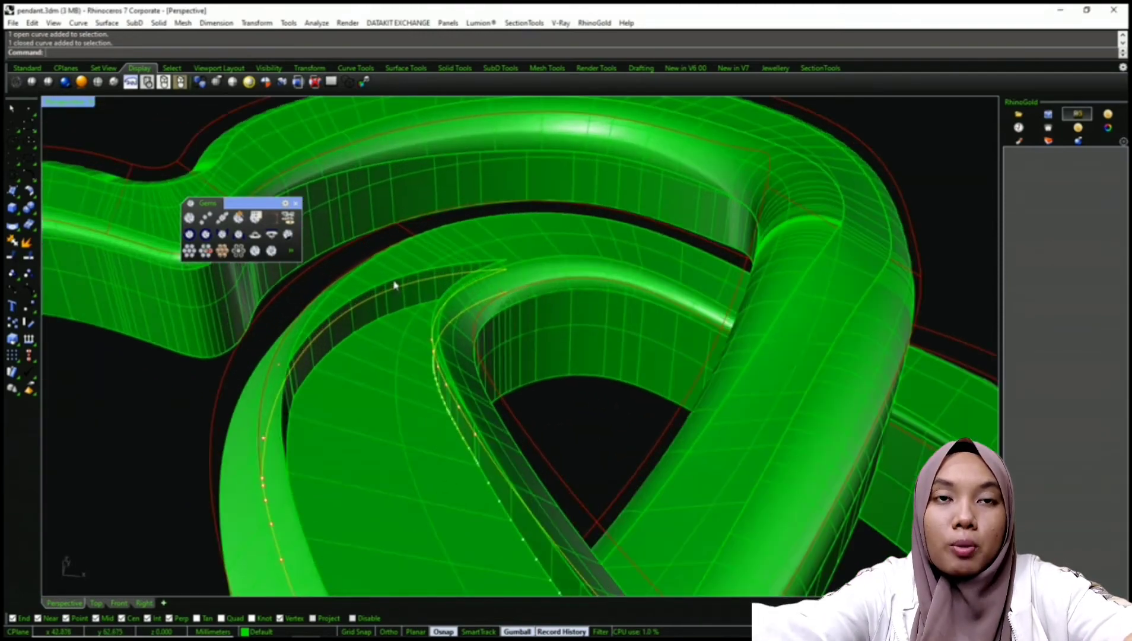
left_click(421, 292)
left_click(429, 324)
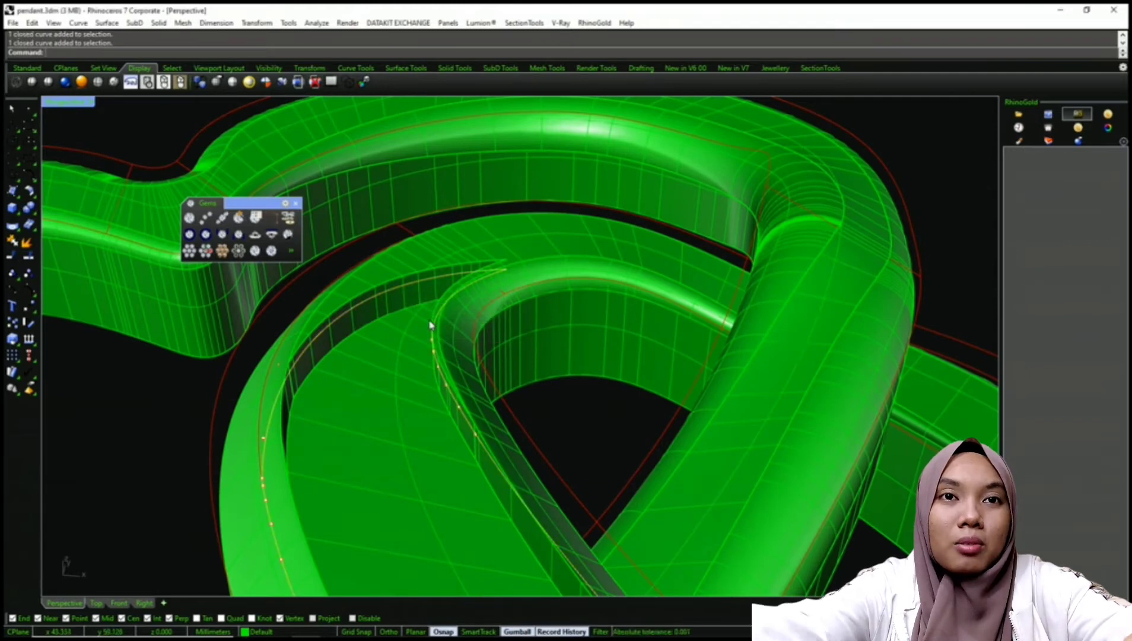
key("Delete")
Select the open curves bounding the recess floor around its upper end and along the inner wall
left_click(404, 313)
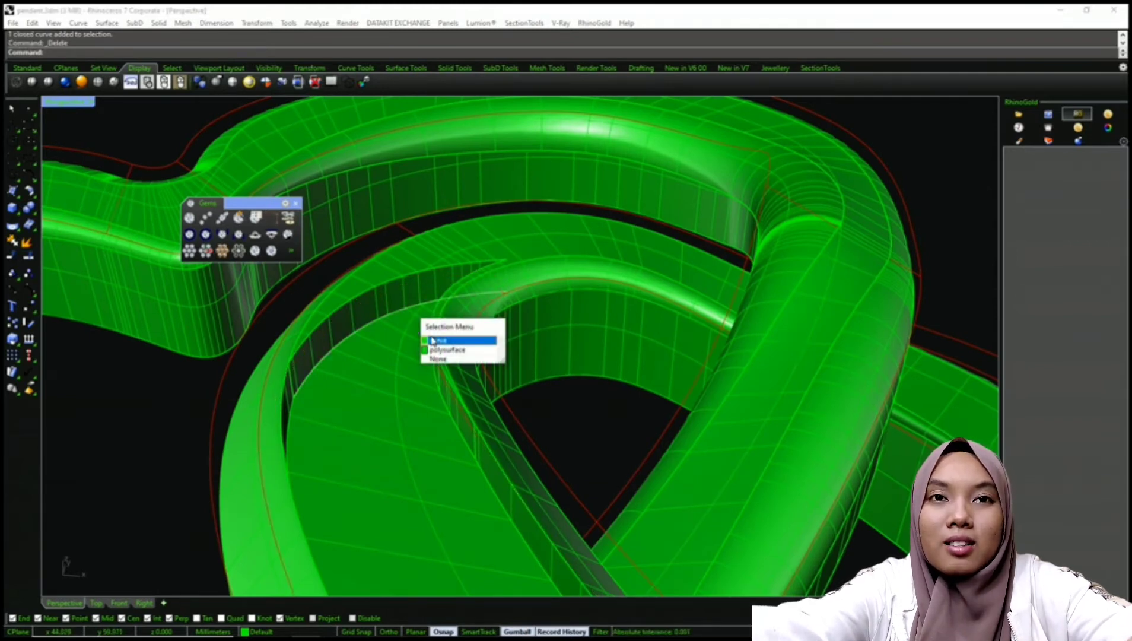
left_click(433, 341)
right_click_drag(432, 342, 351, 333)
left_click(398, 406, "shift")
left_click(444, 438)
scroll(399, 371, "down", 6)
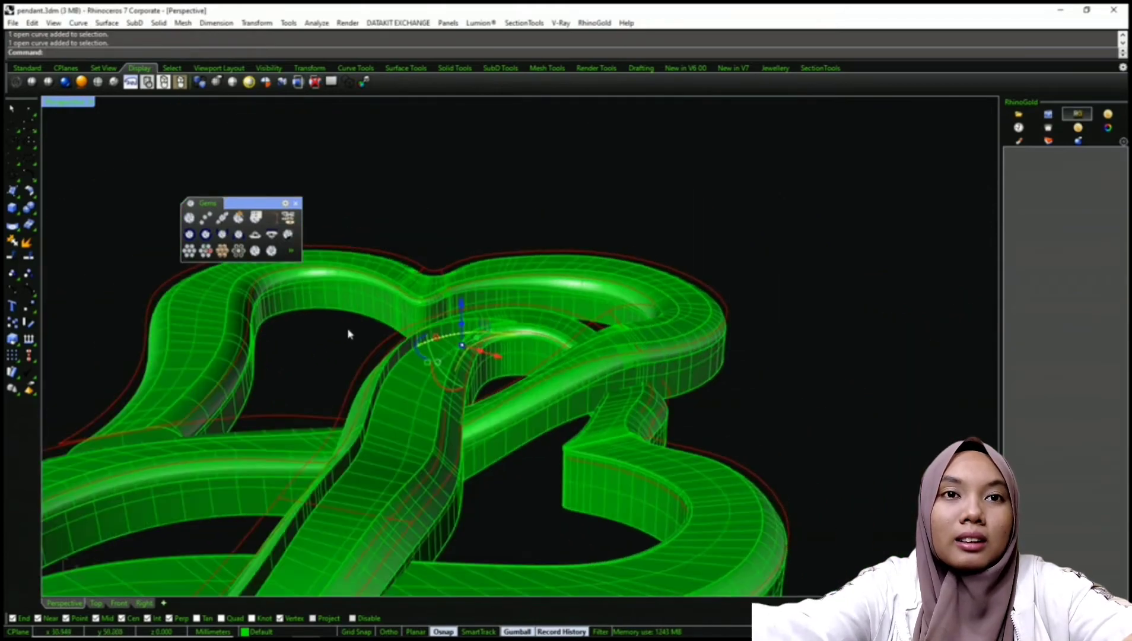
scroll(382, 383, "up", 5)
right_click_drag(383, 396, 488, 381)
scroll(391, 352, "up", 4)
left_click(420, 363)
left_click(449, 395)
scroll(403, 365, "down", 2)
left_click(476, 402, "shift")
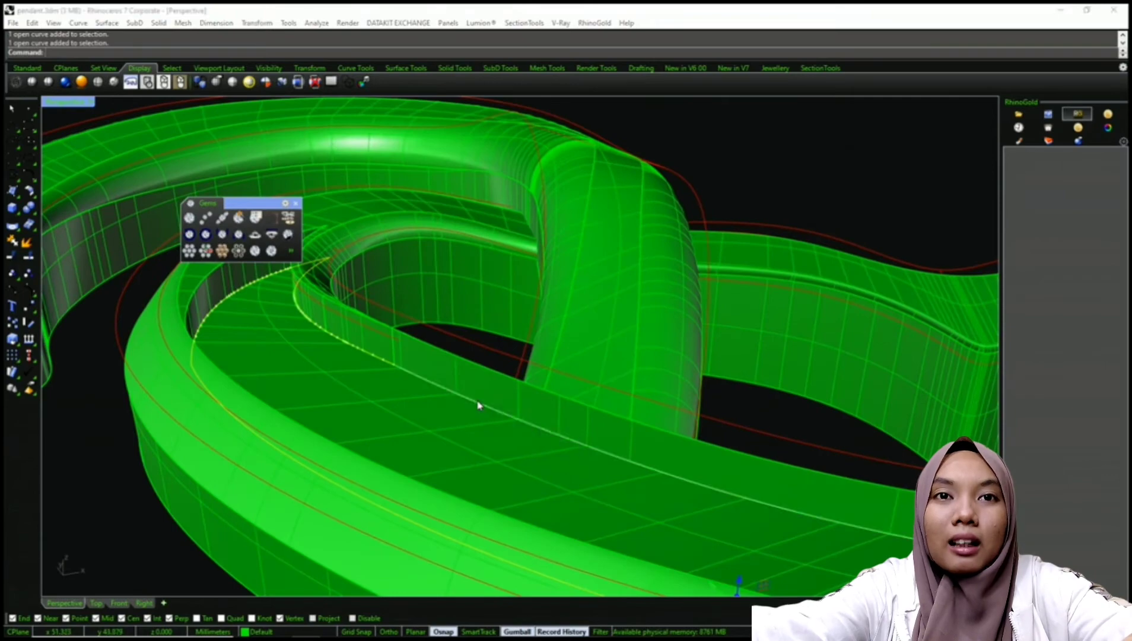
left_click(511, 432)
Add the boundary curve at the lower end of the recess floor to the selection
scroll(427, 368, "down", 6)
right_click_drag(415, 344, 258, 335)
scroll(304, 354, "up", 7)
right_click_drag(447, 252, 342, 292)
scroll(484, 294, "up", 5)
left_click(524, 275, "shift")
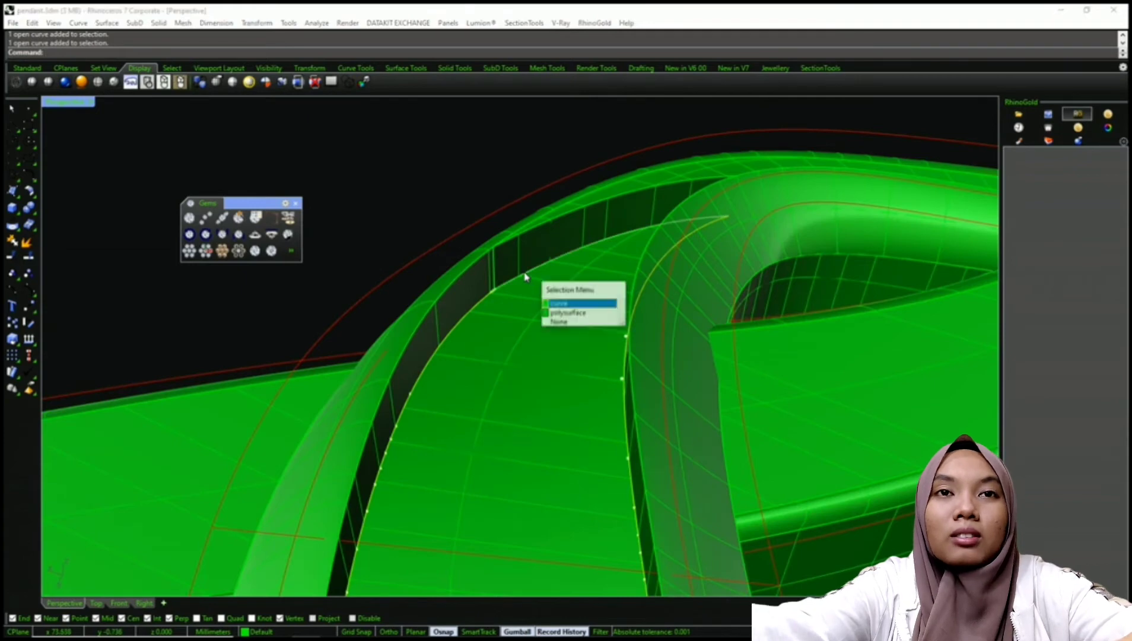
left_click(561, 307)
Move the selected floor boundary curves to the empty area beside the pendant in the Top view
scroll(448, 291, "down", 4)
right_click_drag(447, 291, 606, 295)
scroll(404, 299, "down", 4)
type("t")
key("Return")
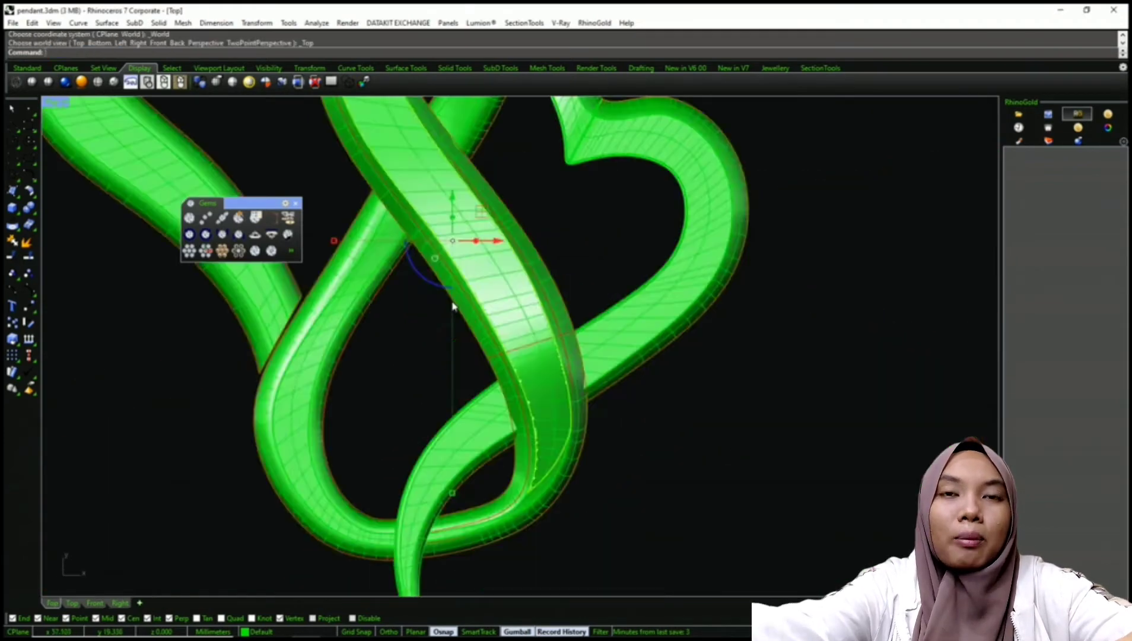
scroll(454, 301, "down", 6)
scroll(516, 309, "up", 6)
right_click_drag(539, 253, 456, 279)
type("m")
key("Return")
left_click(490, 347)
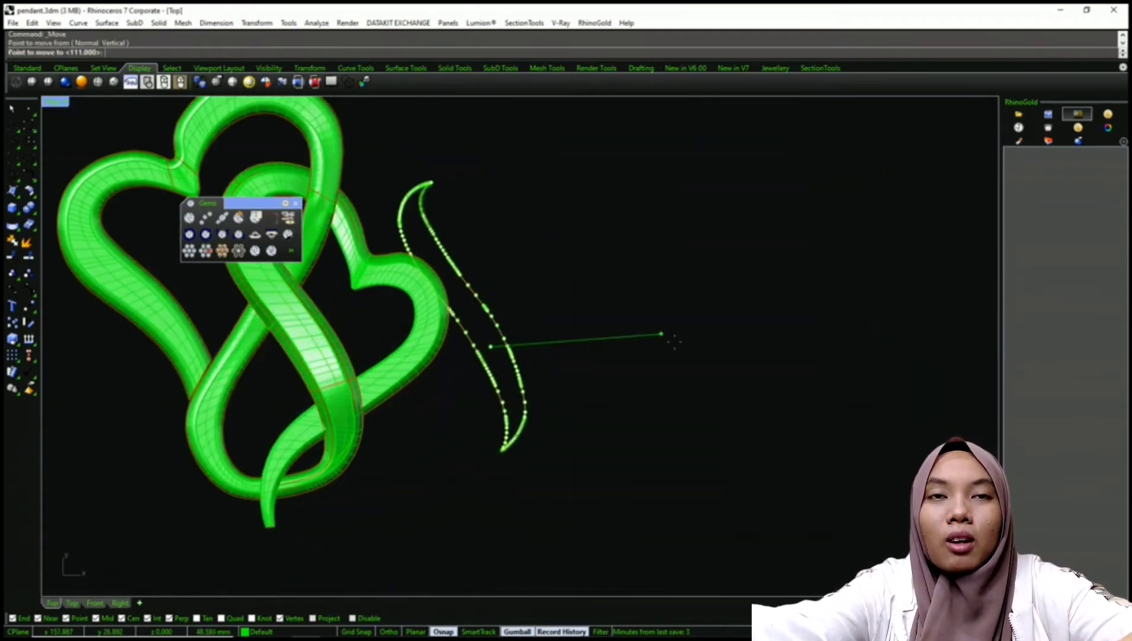
left_click(723, 359)
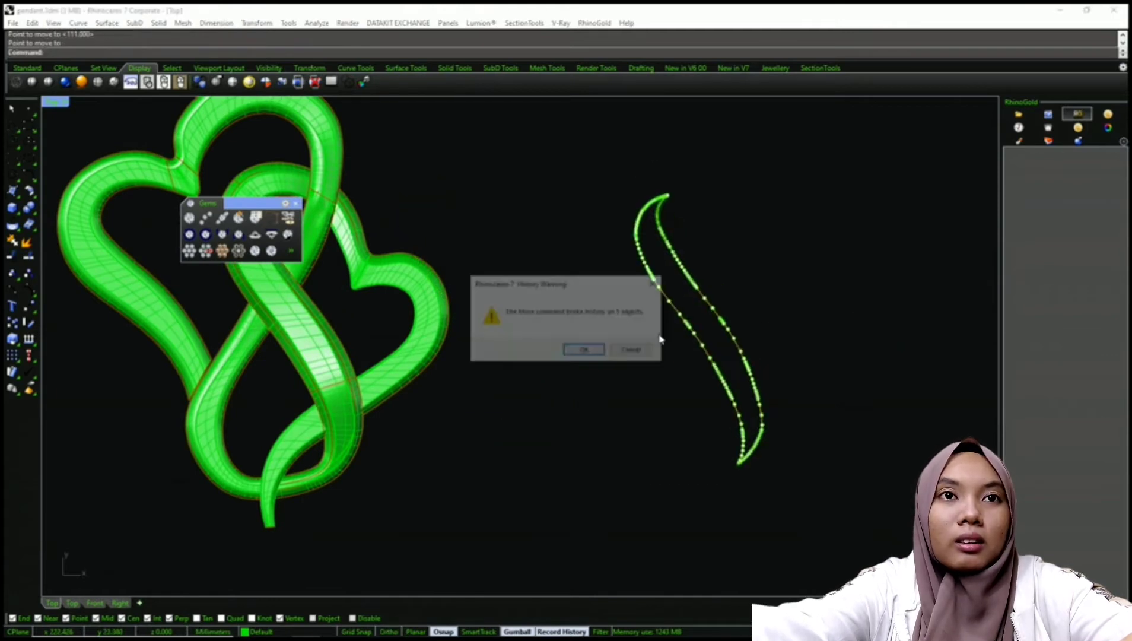
left_click(583, 351)
Trace the right-hand side of the moved outline with one interpolated curve from the upper tip to the lower tip
right_click_drag(765, 268, 674, 285)
key("Return")
scroll(455, 266, "up", 5)
scroll(498, 208, "up", 5)
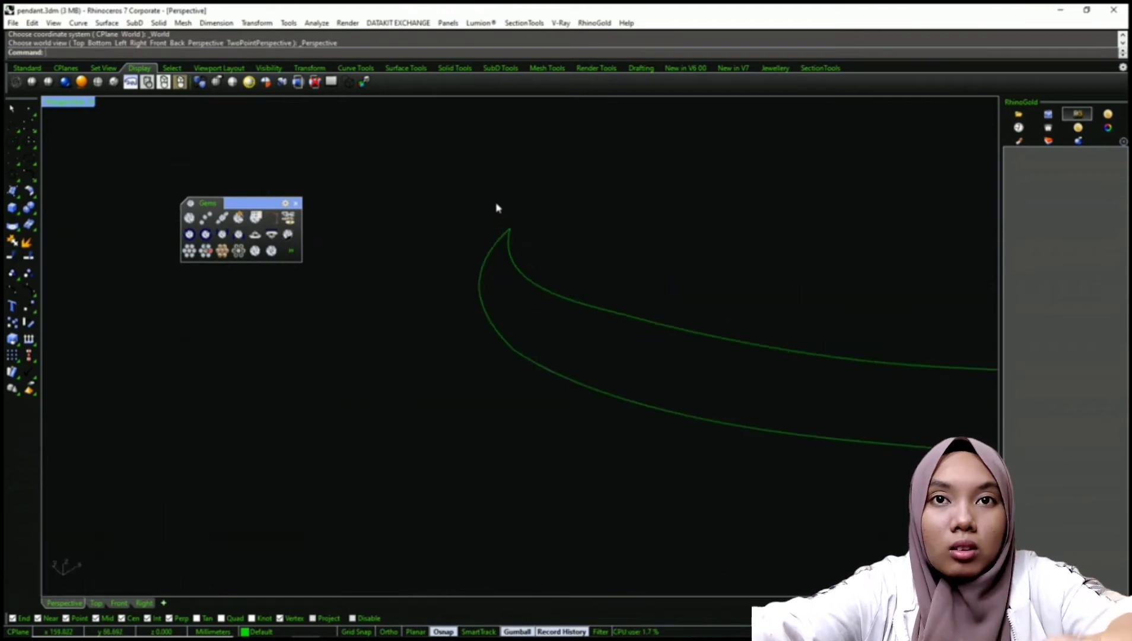
type("5")
key("Return")
key("Return")
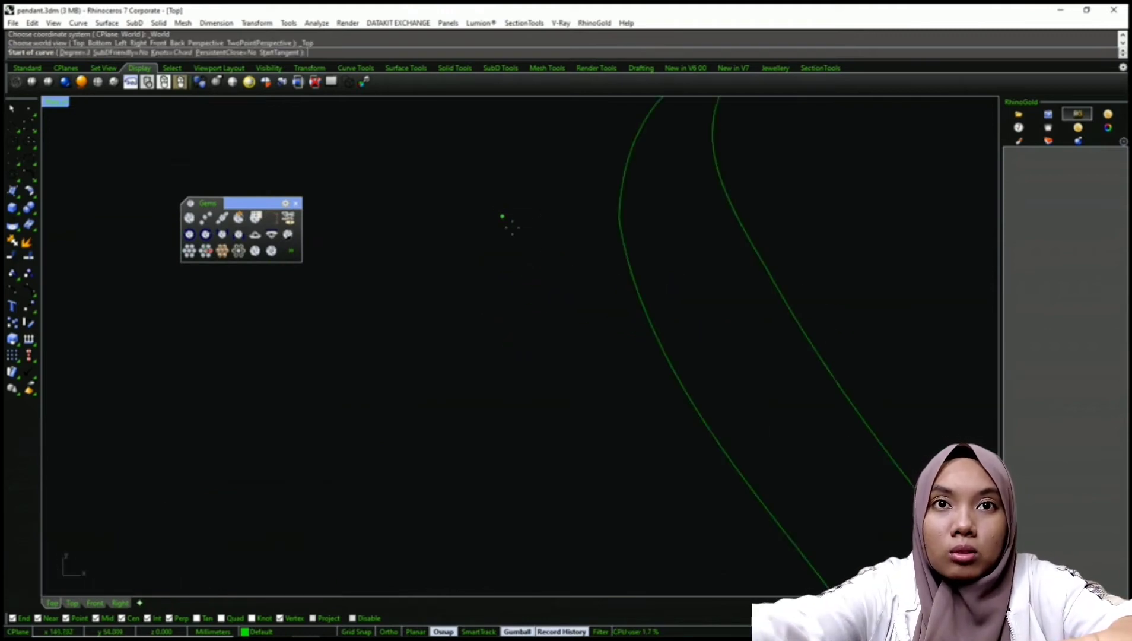
left_click(558, 216)
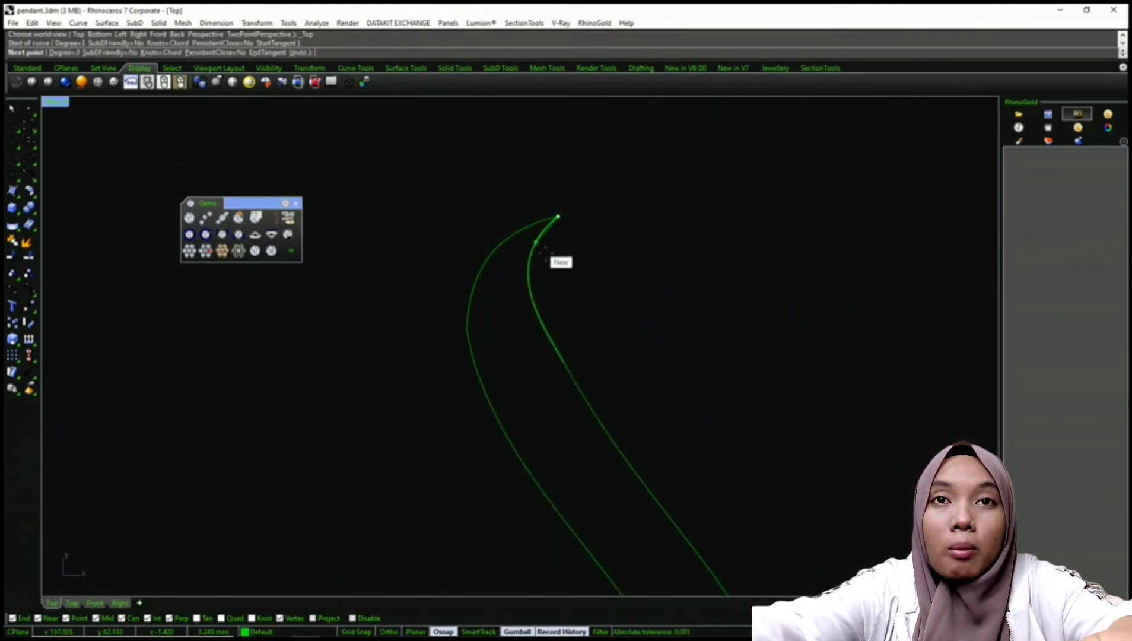
left_click(534, 244)
left_click(529, 288)
left_click(558, 341)
scroll(559, 350, "down", 3)
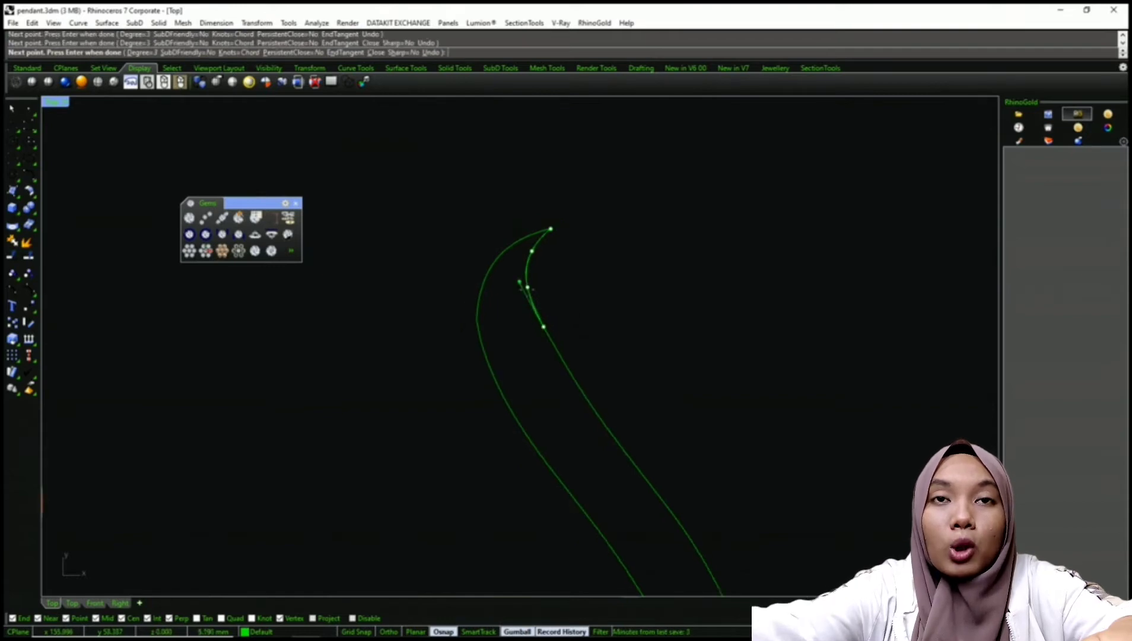
left_click(561, 361)
scroll(558, 356, "down", 4)
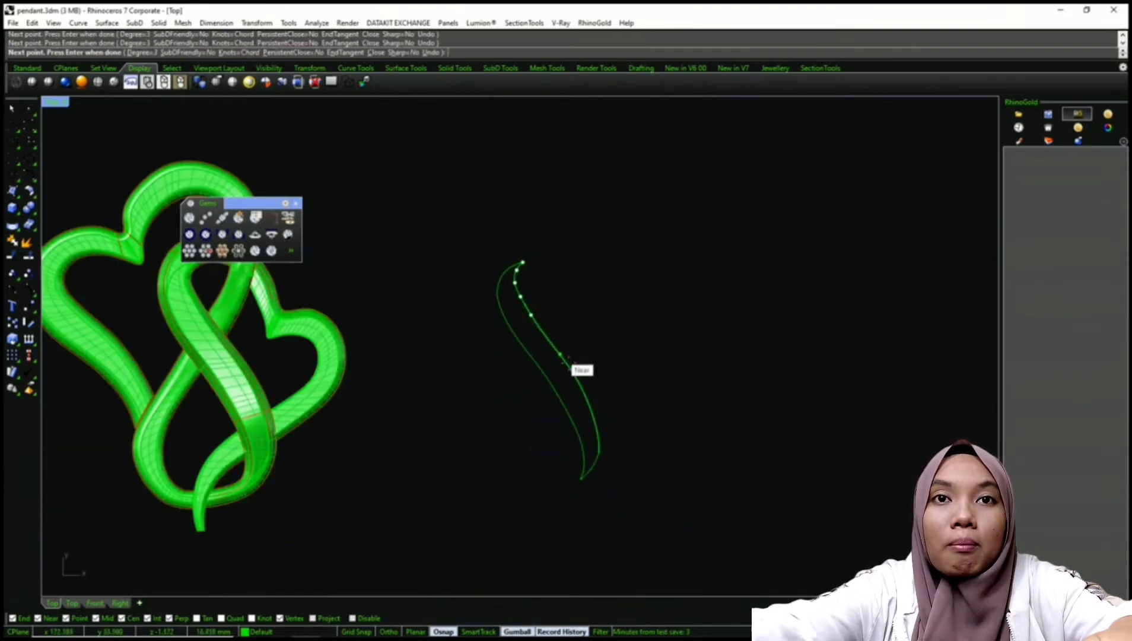
scroll(593, 392, "up", 3)
scroll(599, 439, "up", 3)
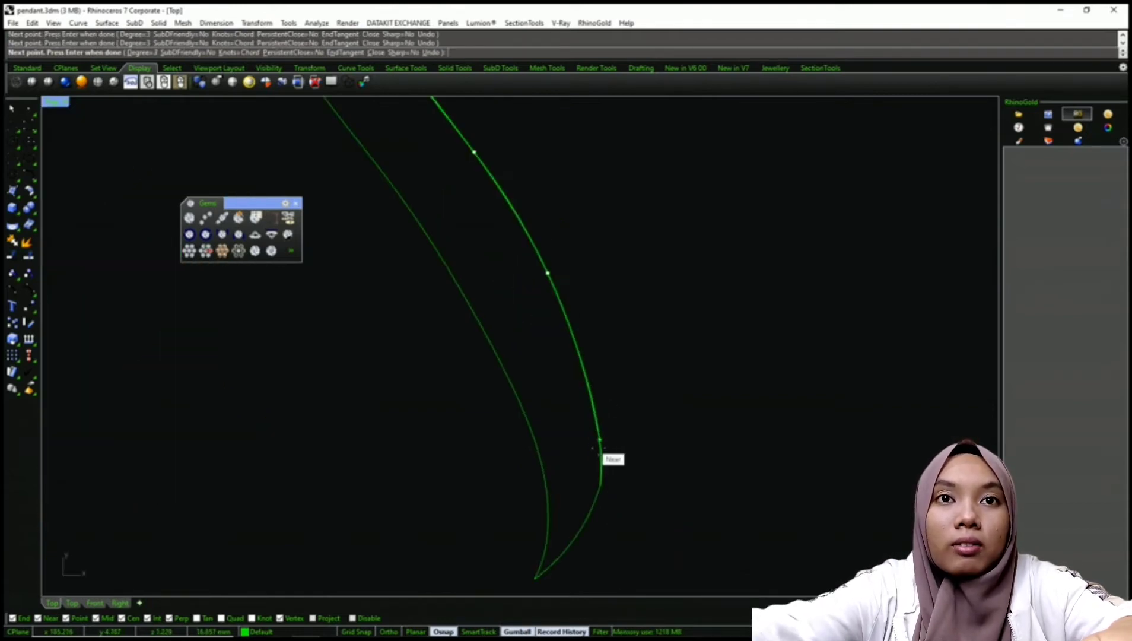
left_click(593, 430)
scroll(599, 504, "up", 3)
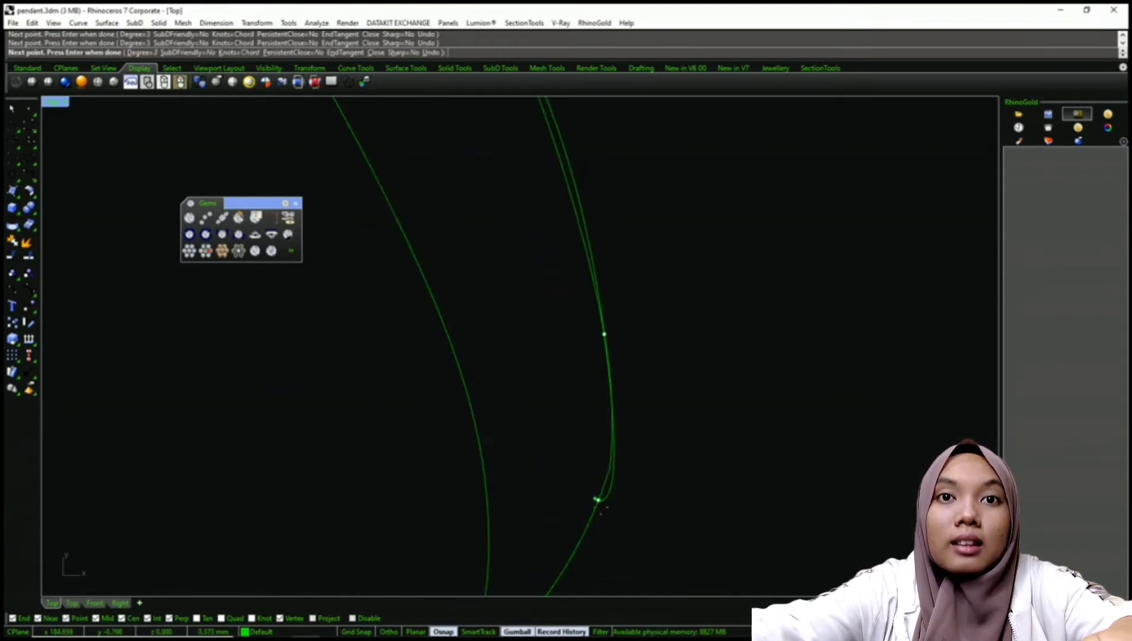
scroll(601, 481, "up", 3)
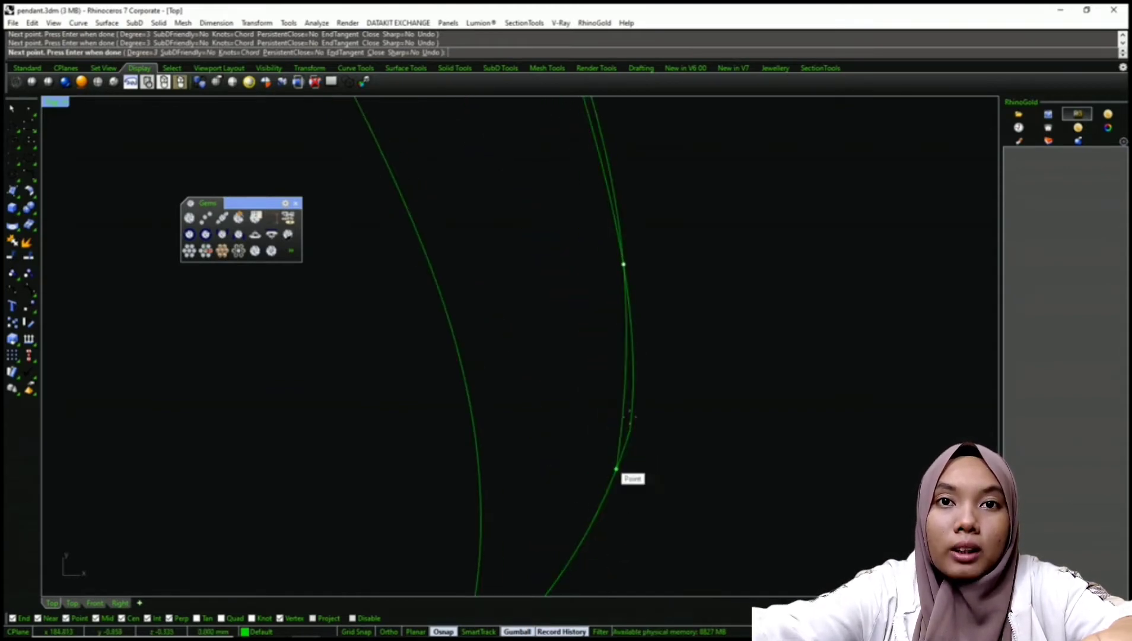
scroll(611, 483, "down", 3)
scroll(590, 518, "down", 2)
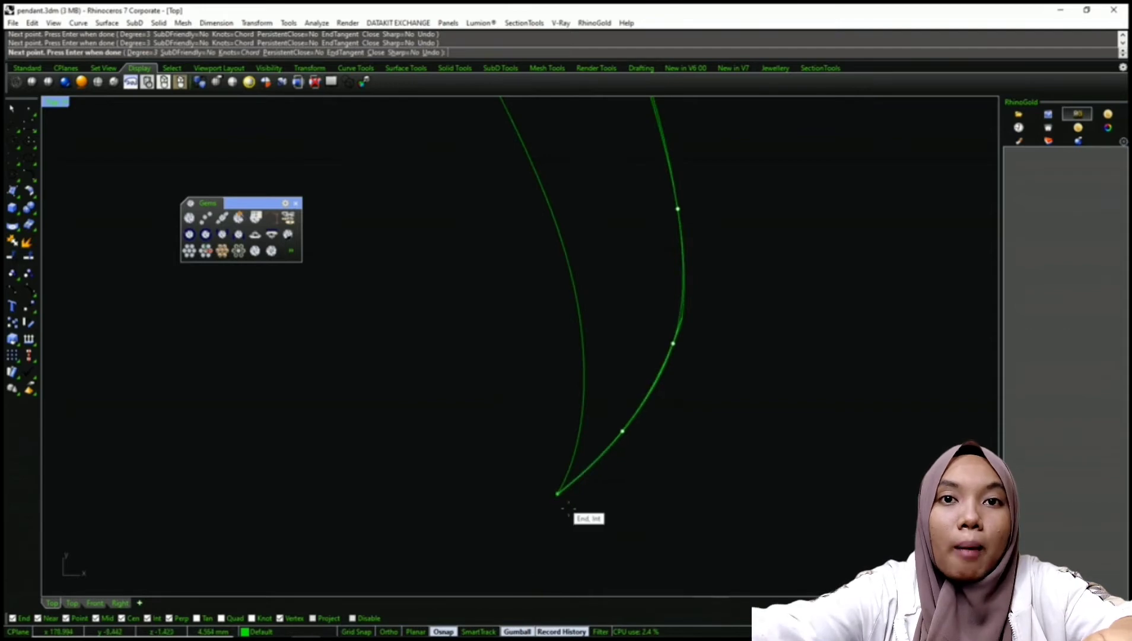
left_click(566, 500)
key("Return")
Trace the left-hand side of the outline with a second interpolated curve from the lower tip back to the upper tip
key("Return")
left_click(570, 499)
left_click(572, 463)
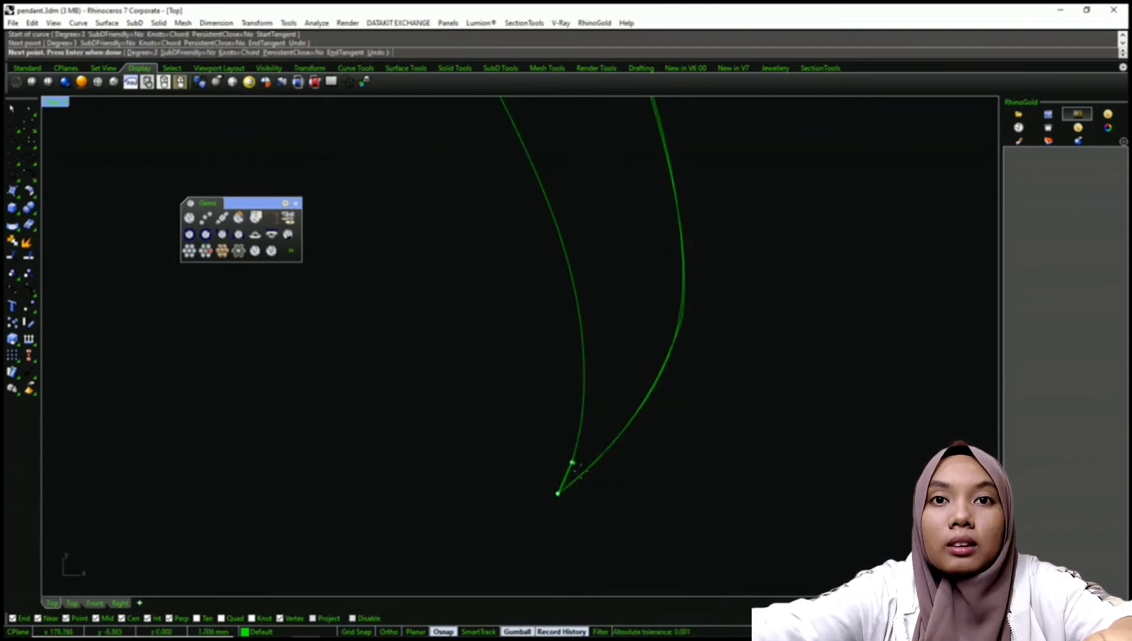
left_click(585, 342)
scroll(587, 542, "down", 8)
left_click(556, 385)
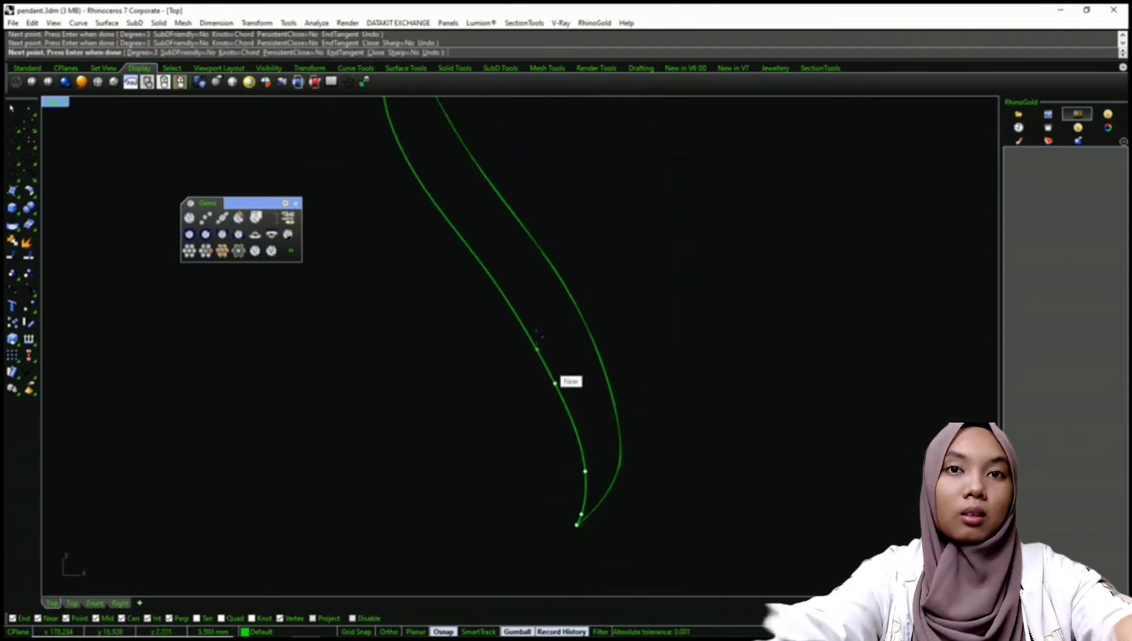
left_click(508, 303)
scroll(517, 391, "down", 4)
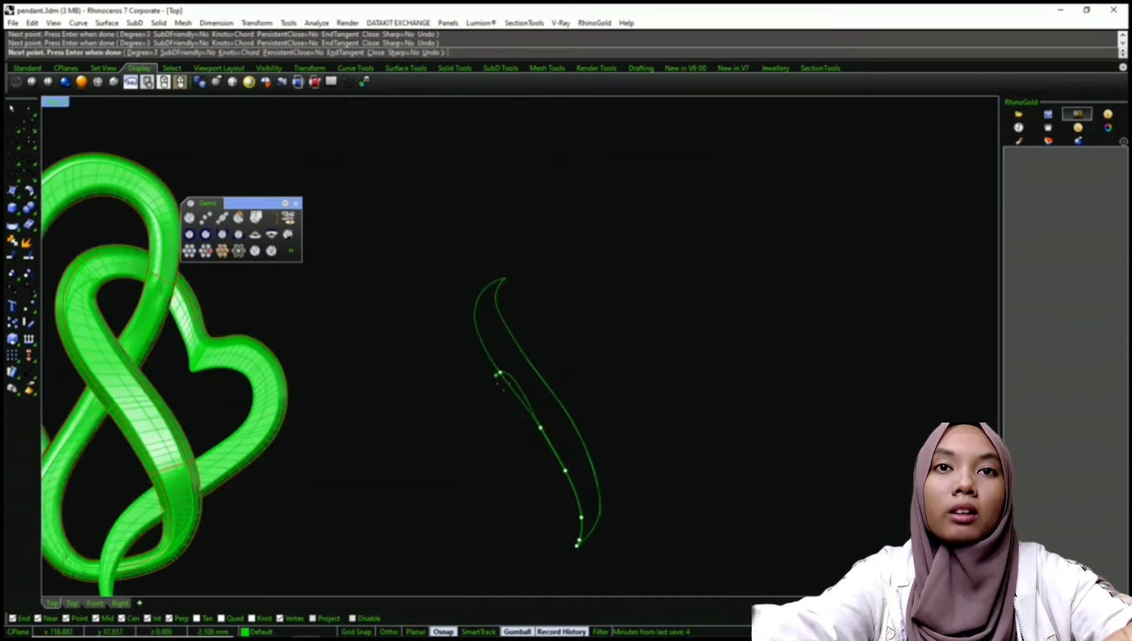
scroll(552, 439, "up", 4)
left_click(504, 302)
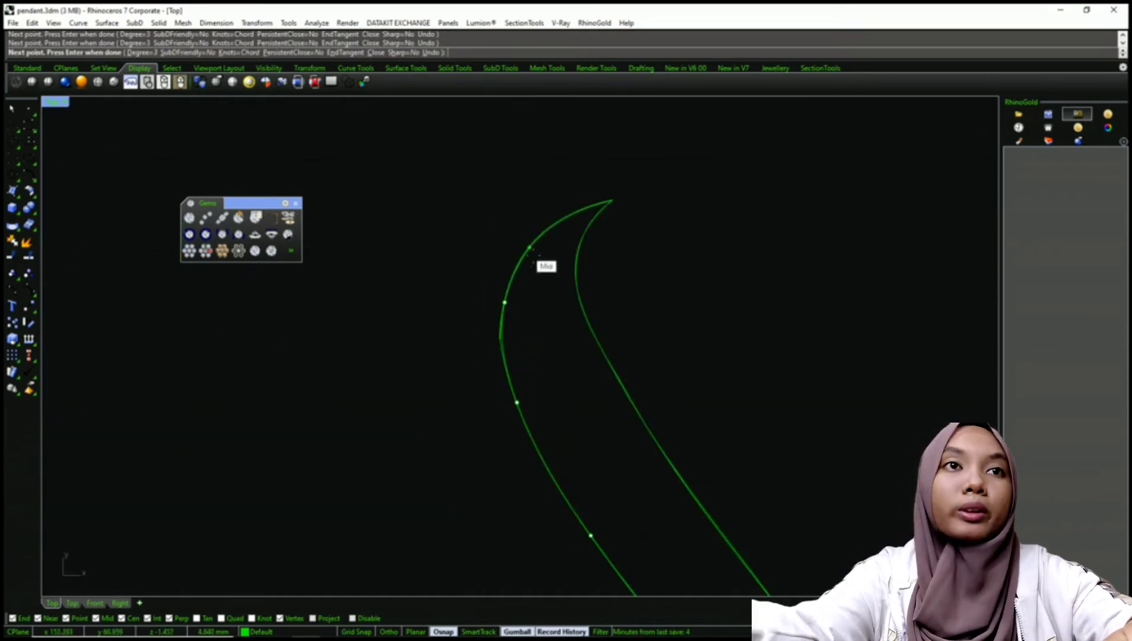
left_click(529, 247)
left_click(567, 216)
left_click(614, 200)
key("Return")
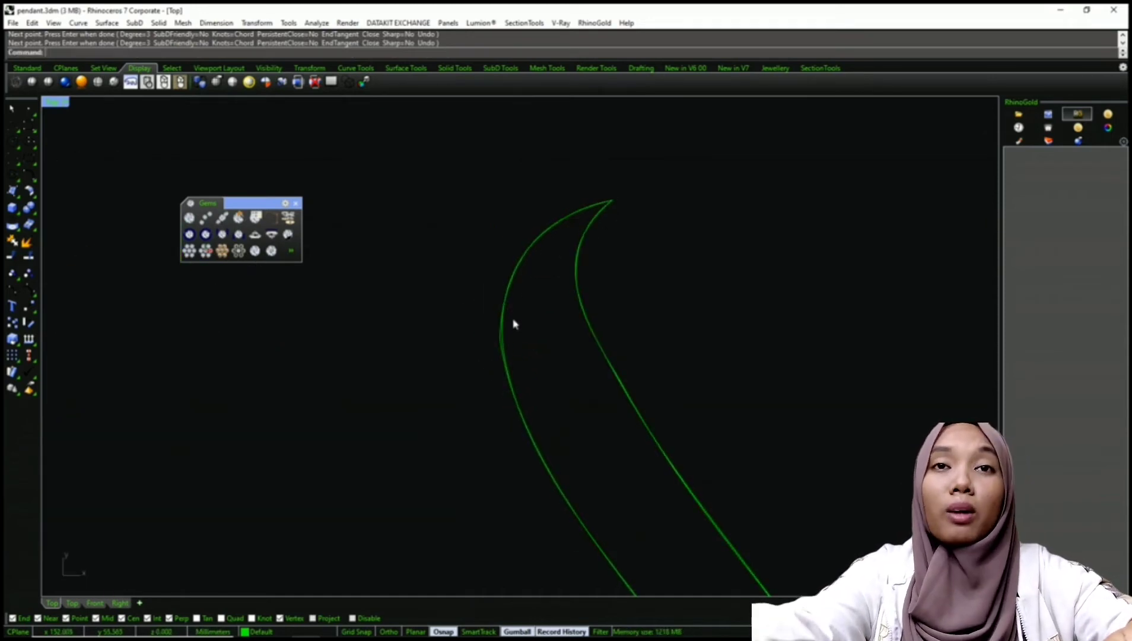
Move the two traced outline curves together 111 mm back onto the pendant's recessed band in the Top view
left_click(505, 339)
scroll(510, 344, "down", 8)
right_click_drag(640, 490, 621, 364)
scroll(620, 365, "up", 5)
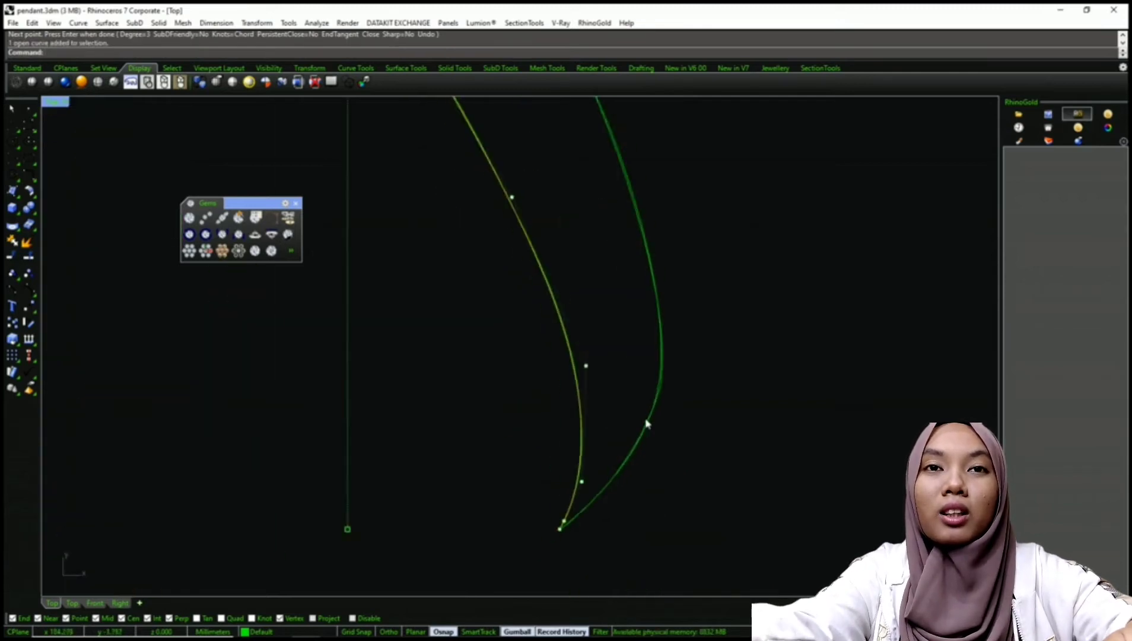
left_click(672, 366, "shift")
scroll(593, 380, "down", 2)
scroll(581, 381, "down", 3)
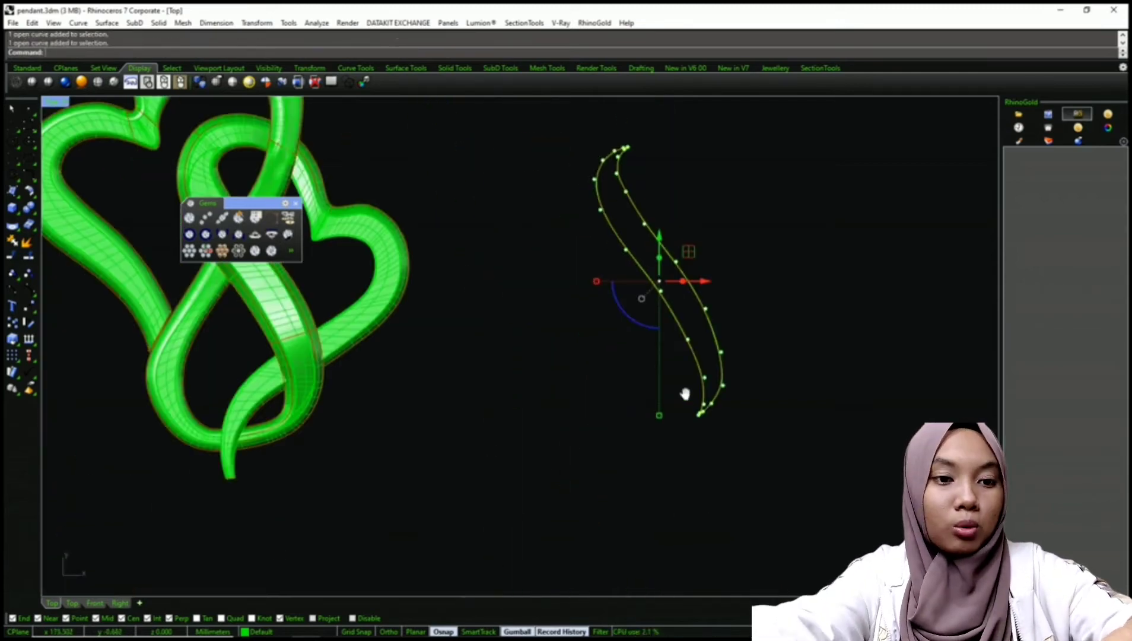
type("m")
key("Return")
left_click(640, 432)
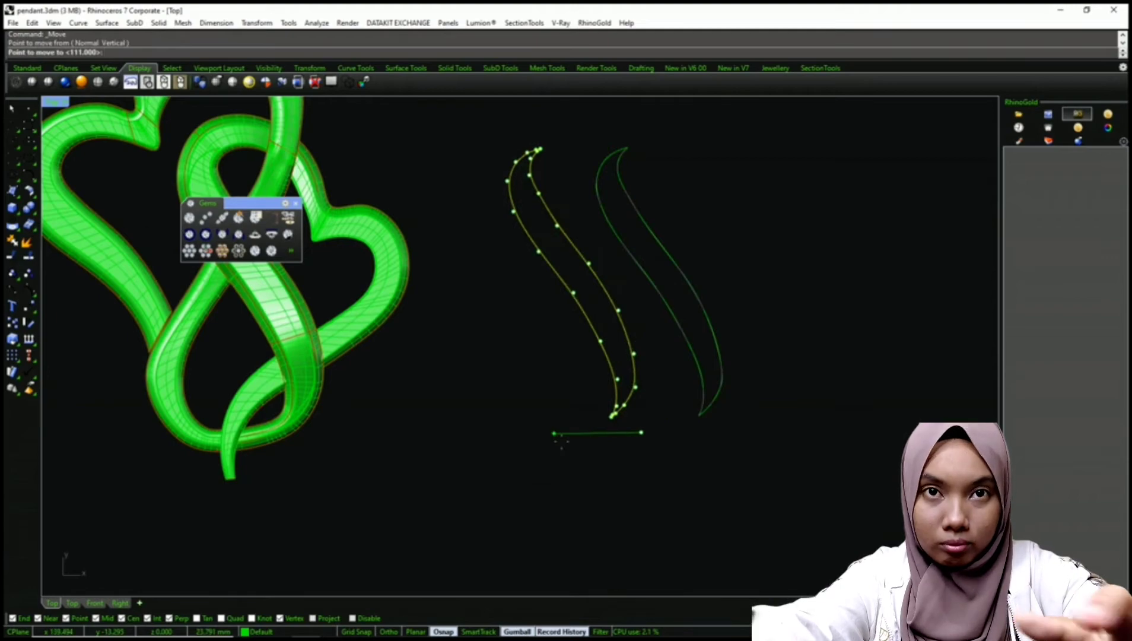
key("Return")
left_click(561, 441, "shift")
scroll(375, 334, "up", 4)
right_click_drag(373, 332, 603, 416)
type("v")
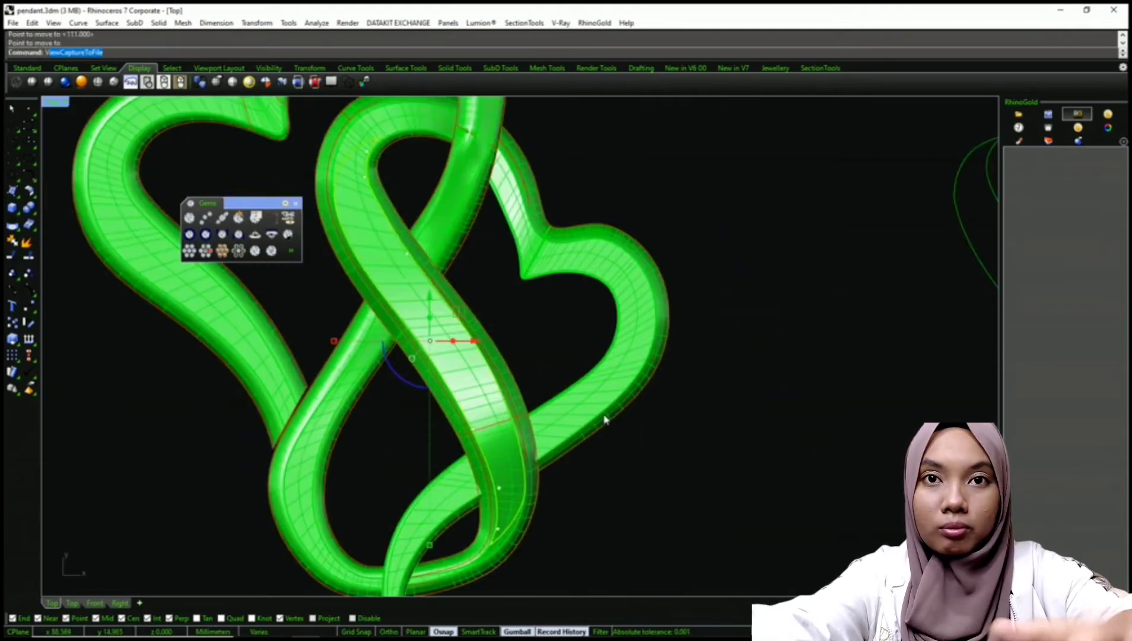
type("p")
key("Return")
right_click_drag(508, 367, 500, 333)
right_click_drag(325, 291, 279, 257)
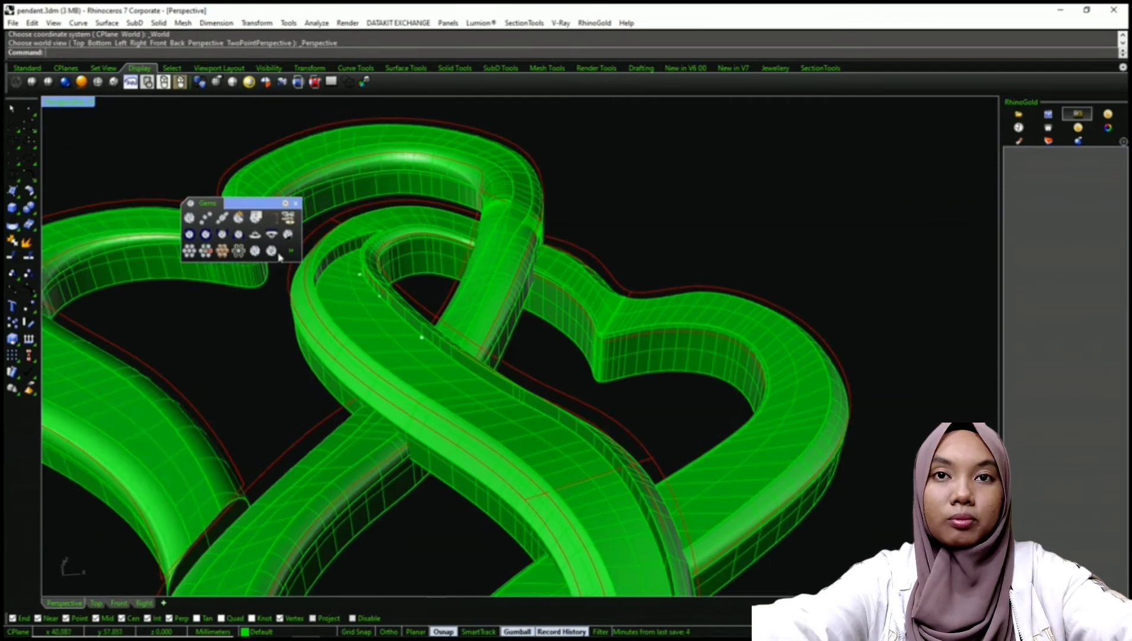
left_click(213, 219)
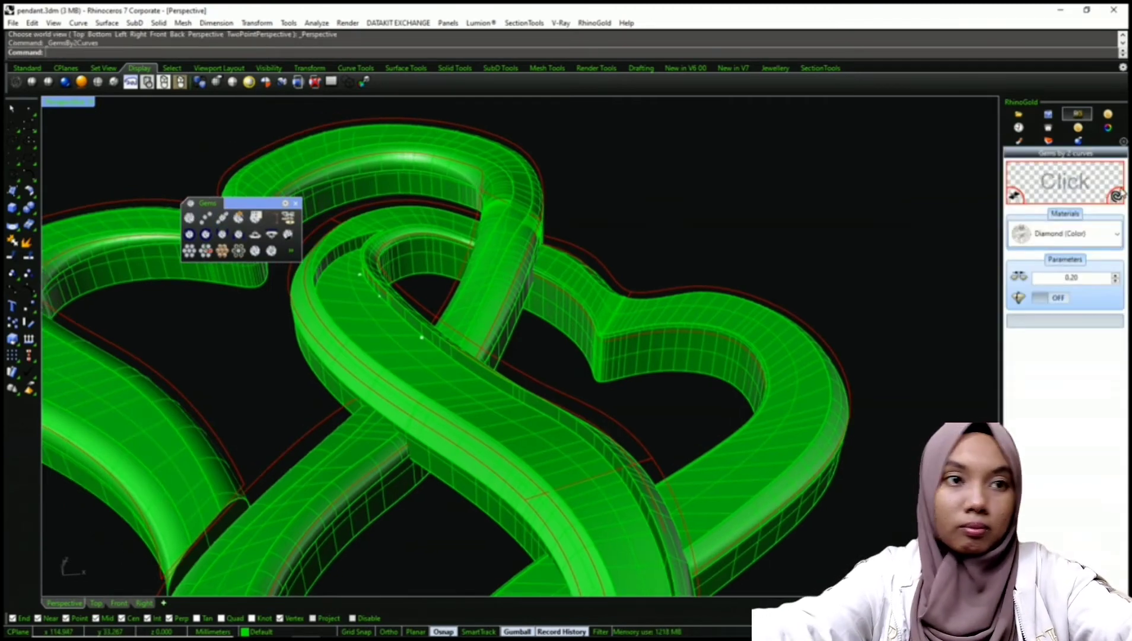
scroll(519, 385, "up", 3)
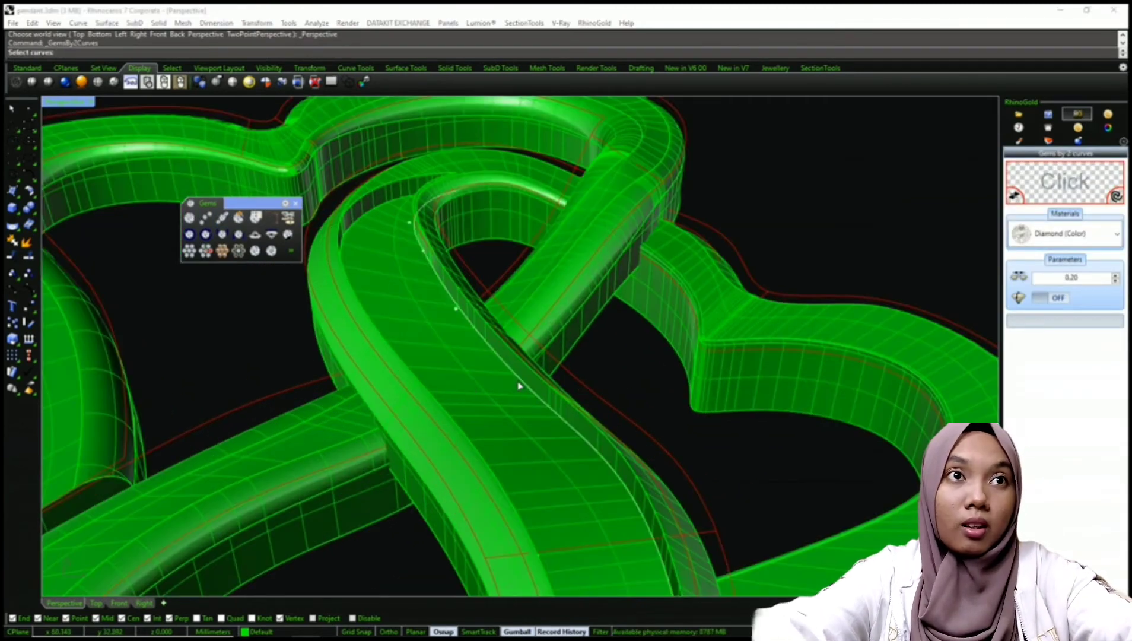
left_click(535, 391)
left_click(571, 415)
right_click_drag(570, 417, 455, 397)
left_click(449, 412)
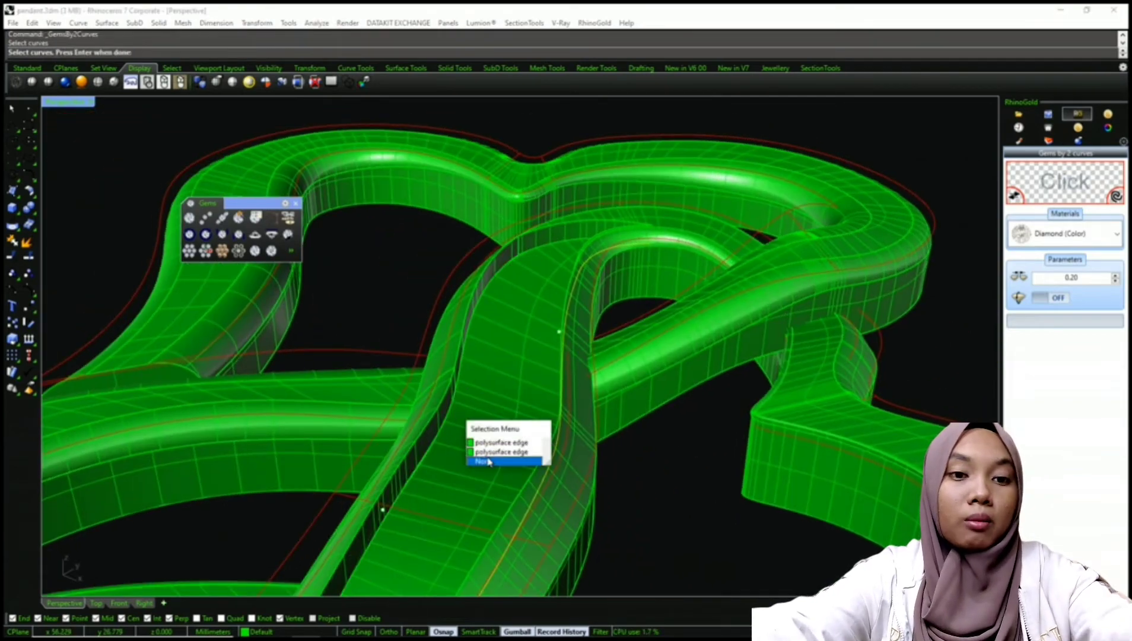
left_click(486, 463)
key("Escape")
left_click(477, 312)
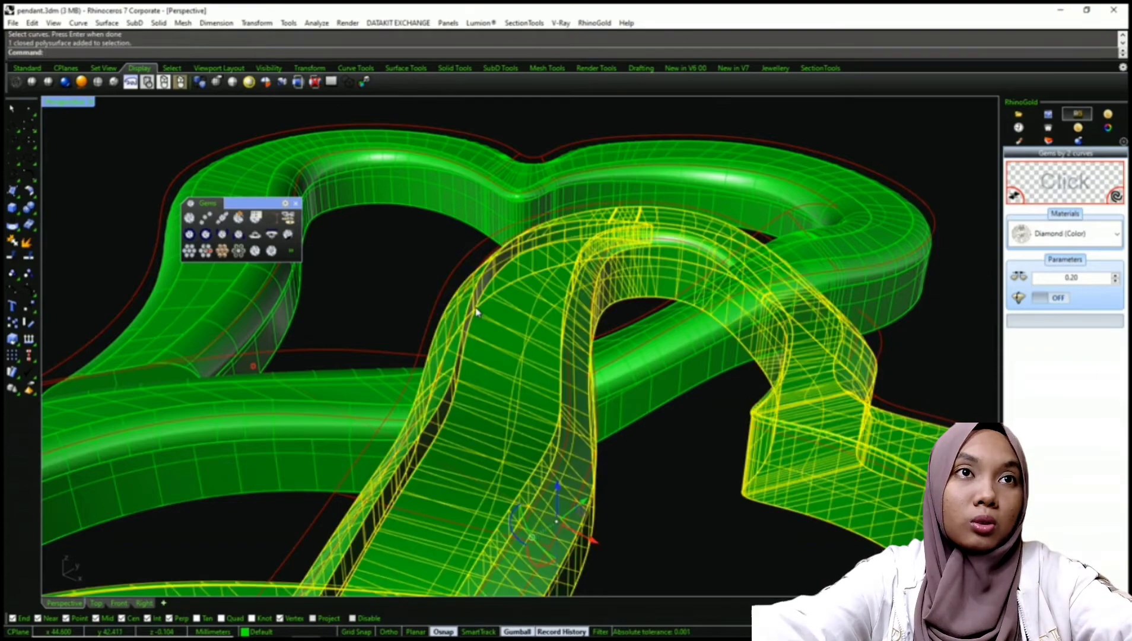
Undo the last move of the two outline curves
scroll(475, 318, "down", 5)
scroll(521, 326, "down", 5)
key("ctrl+z")
right_click_drag(490, 310, 485, 338)
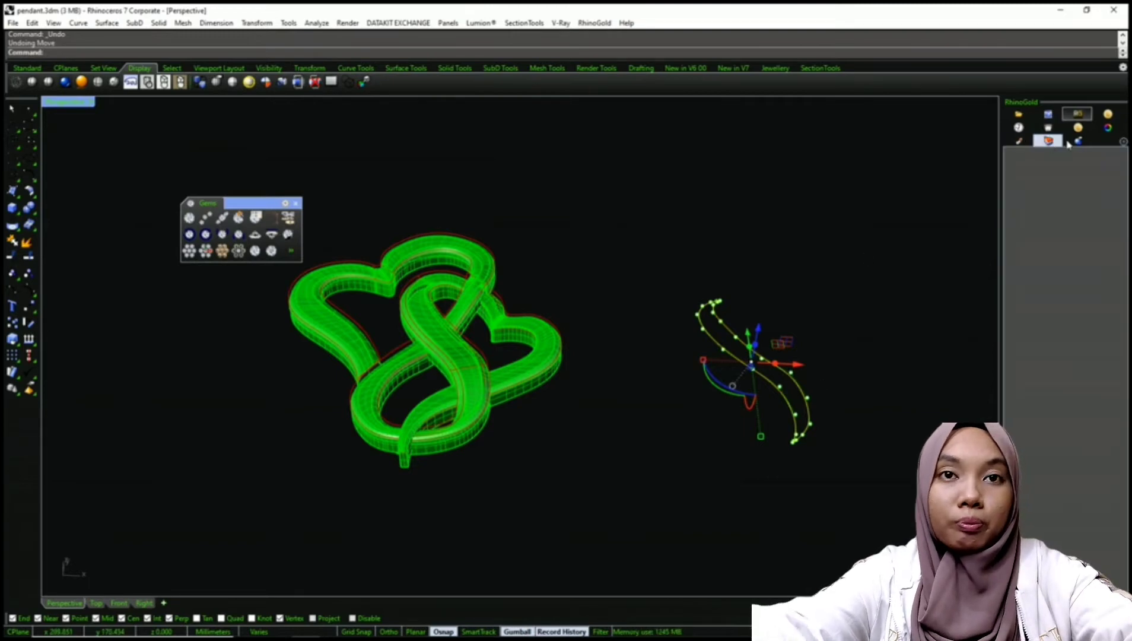
Set the display colour of the two selected outline curves to Magenta
left_click(1107, 127)
left_click(1096, 232)
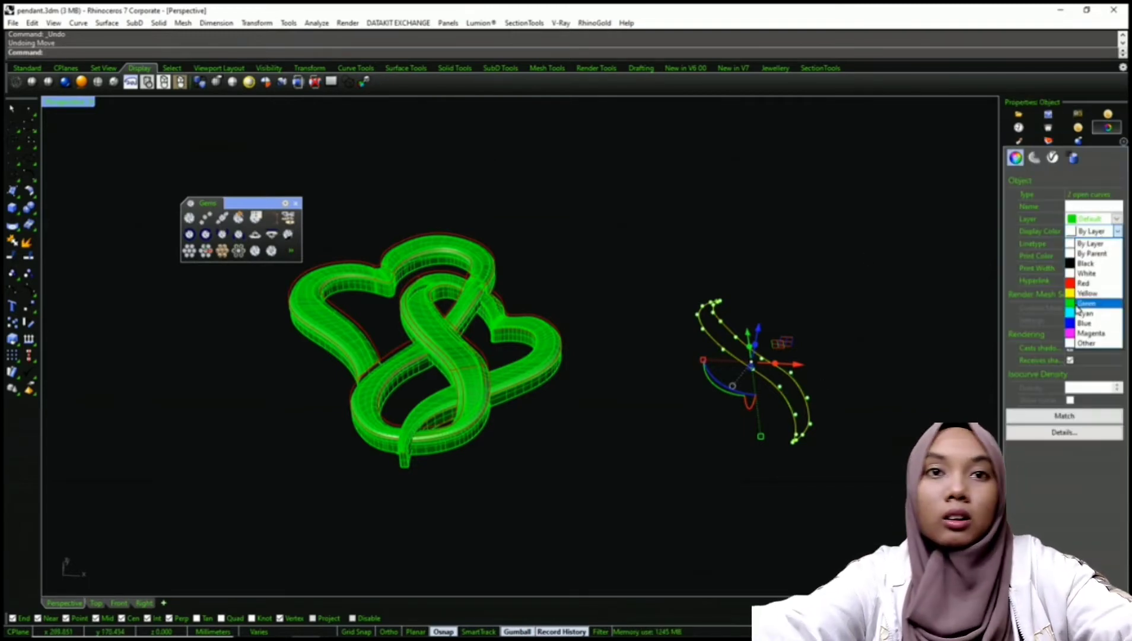
left_click(1078, 334)
right_click_drag(688, 287, 684, 313)
Move the two magenta outline curves 111 mm horizontally back onto the pendant's recessed band in the Top view
type("T")
key("space")
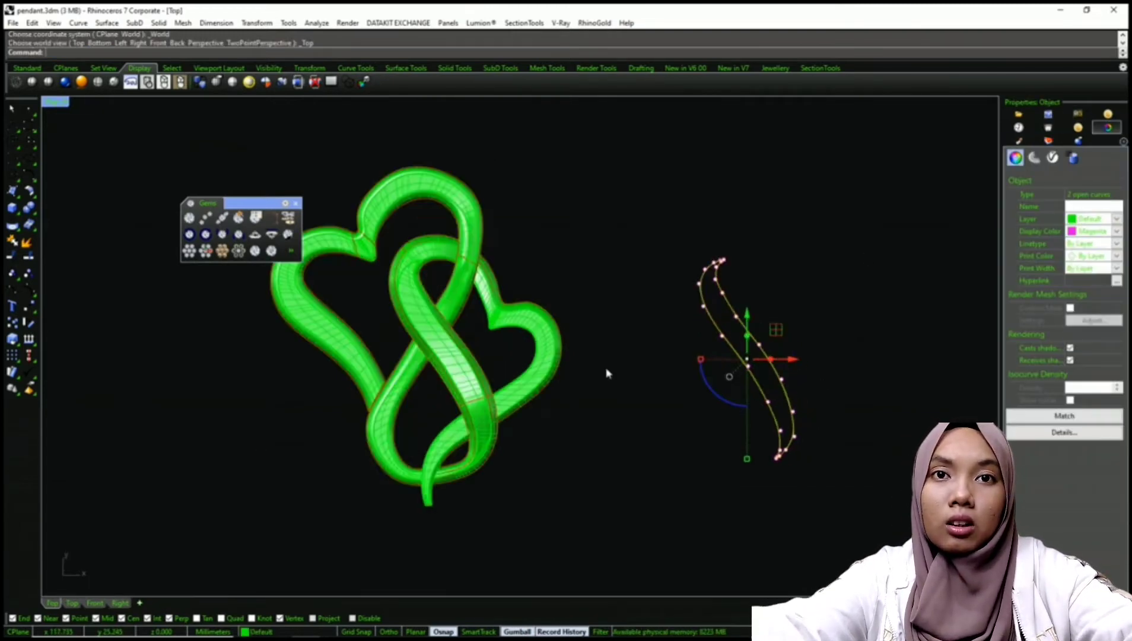
right_click_drag(606, 368, 655, 322)
type("M")
key("space")
left_click(701, 401)
key("space")
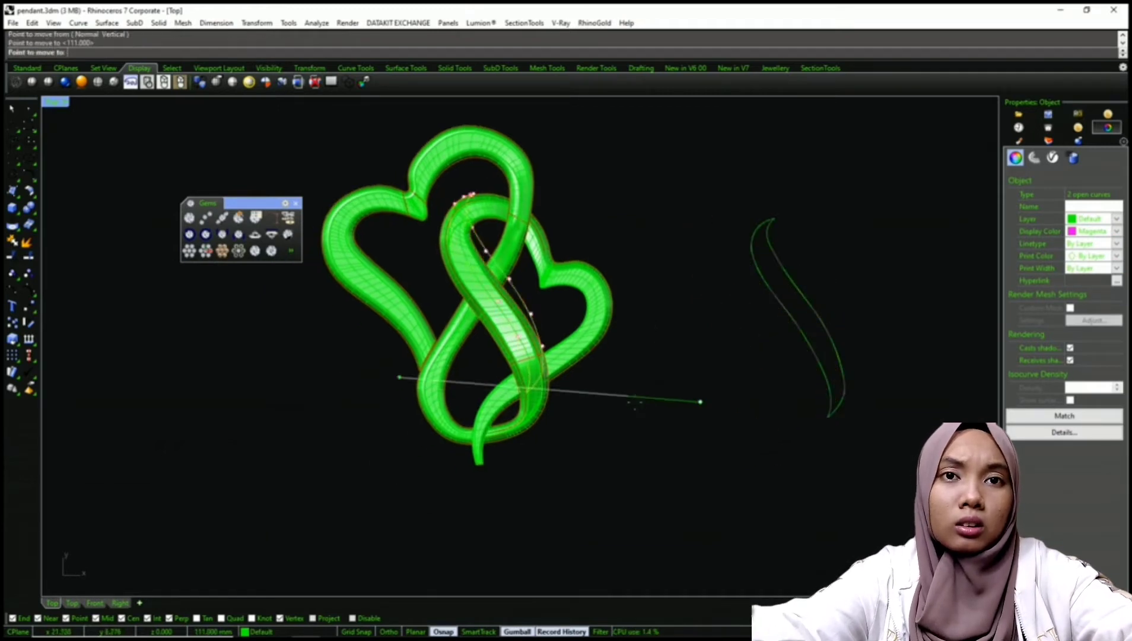
left_click(633, 401, "shift")
Show the pendant's recessed band close up in the Perspective view with Wireframe display
scroll(435, 328, "up", 10)
type("V")
key("space")
scroll(637, 355, "up", 8)
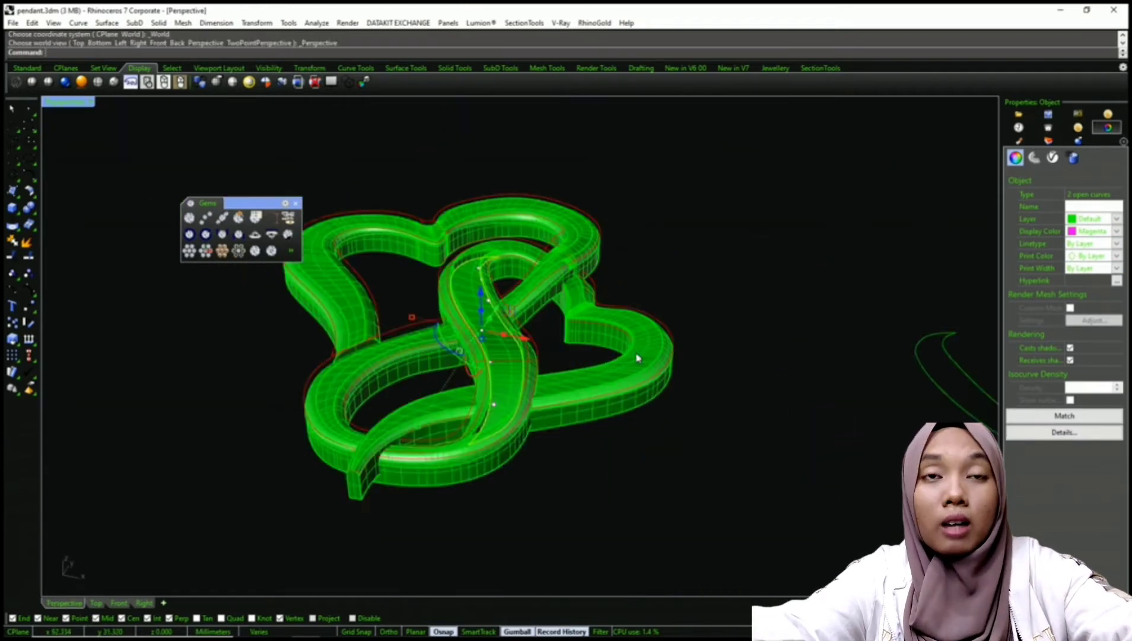
left_click(521, 355)
middle_click(525, 356)
left_click(534, 347)
scroll(397, 419, "up", 6)
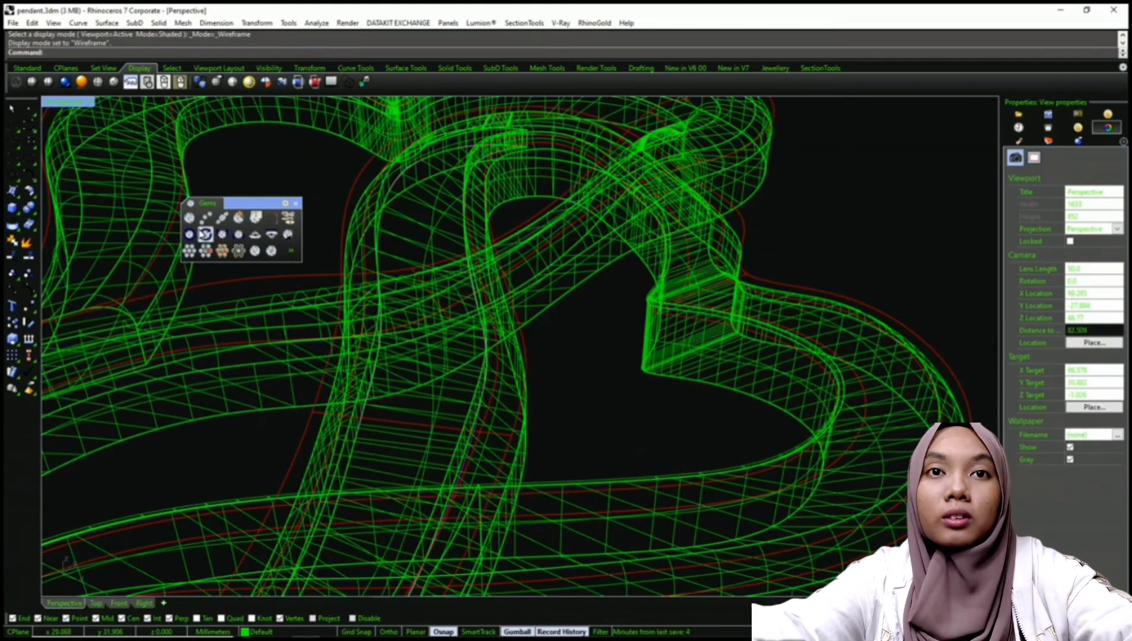
Start Gems by 2 Curves and pick the two magenta outline curves along the recess as its guides
left_click(205, 233)
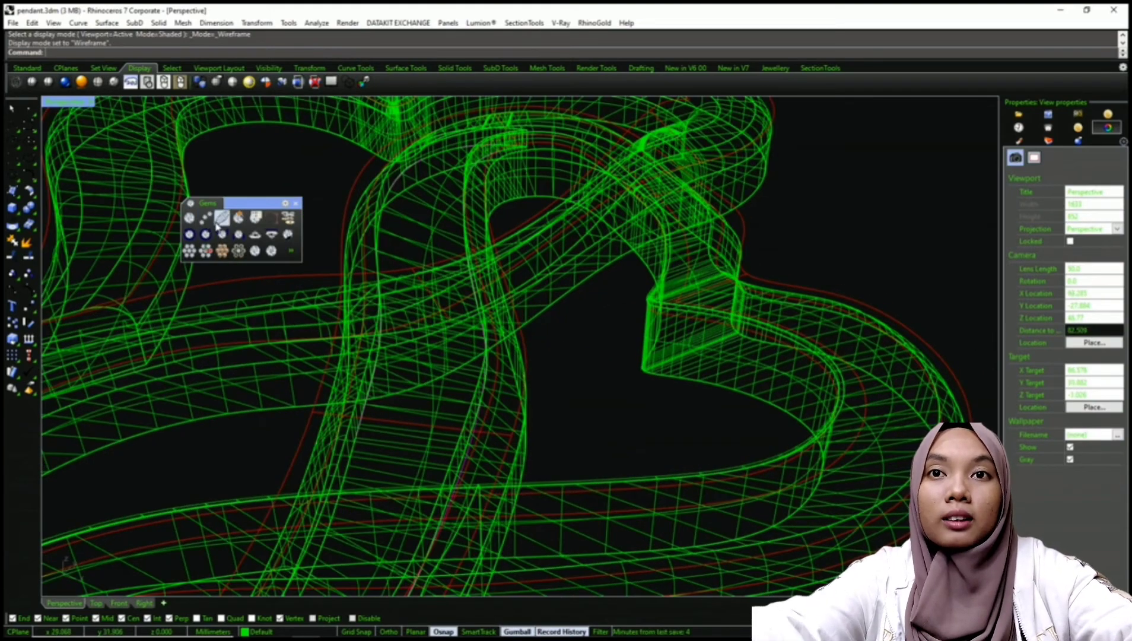
scroll(411, 427, "up", 4)
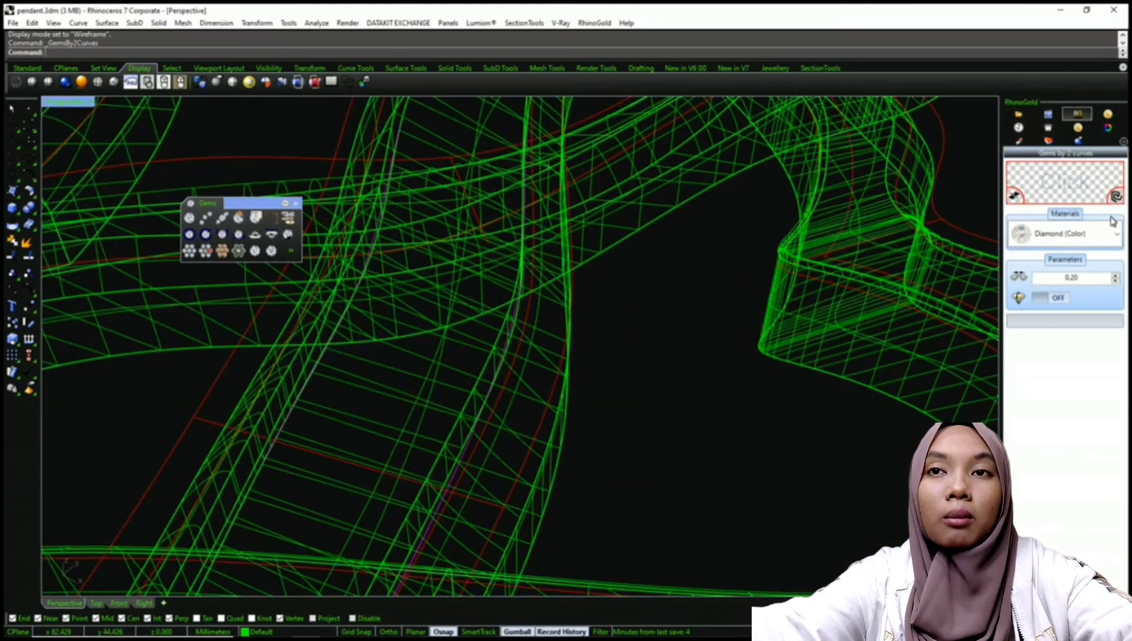
left_click(308, 389)
key("Return")
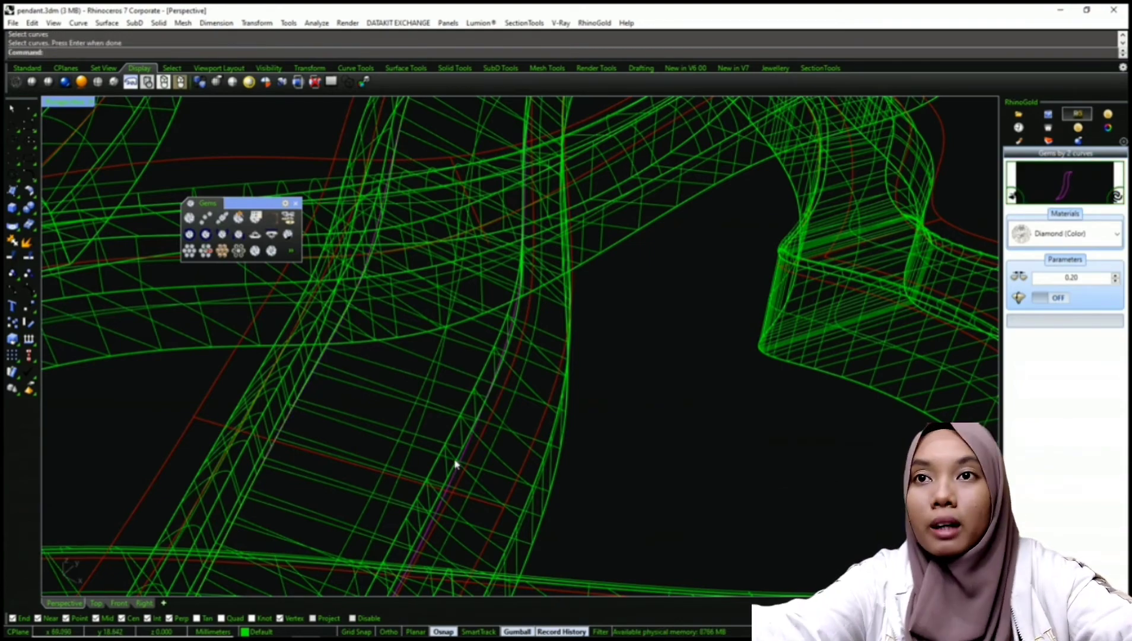
Switch the Perspective view back to Shaded display with the whole crossing band in sight
scroll(468, 333, "down", 5)
scroll(568, 292, "up", 3)
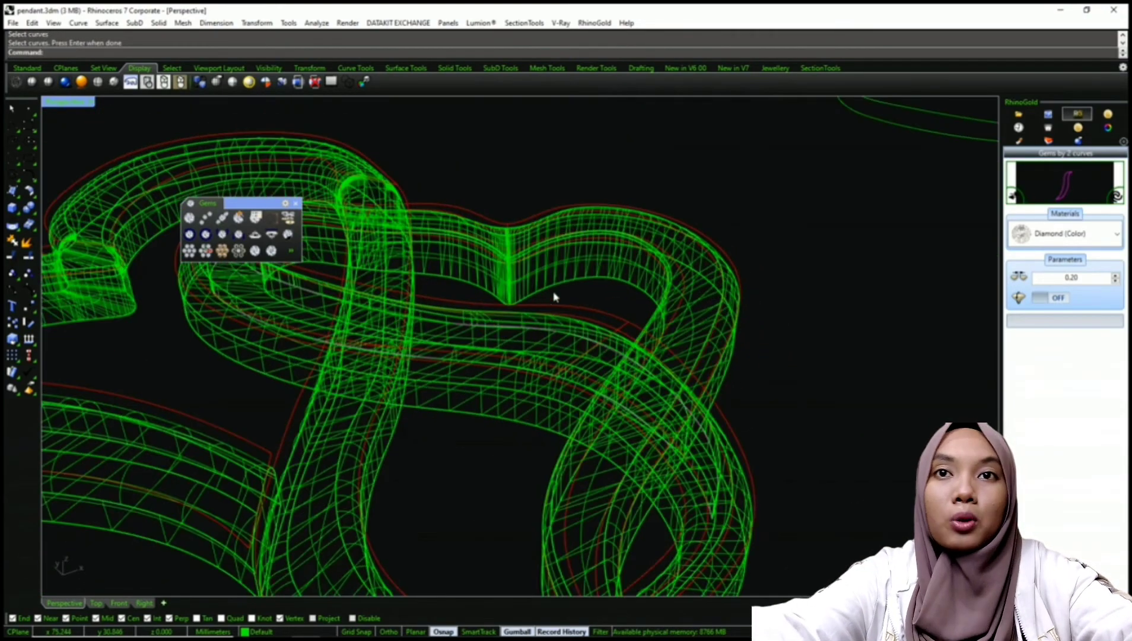
middle_click(555, 296)
left_click(562, 278)
scroll(527, 281, "down", 3)
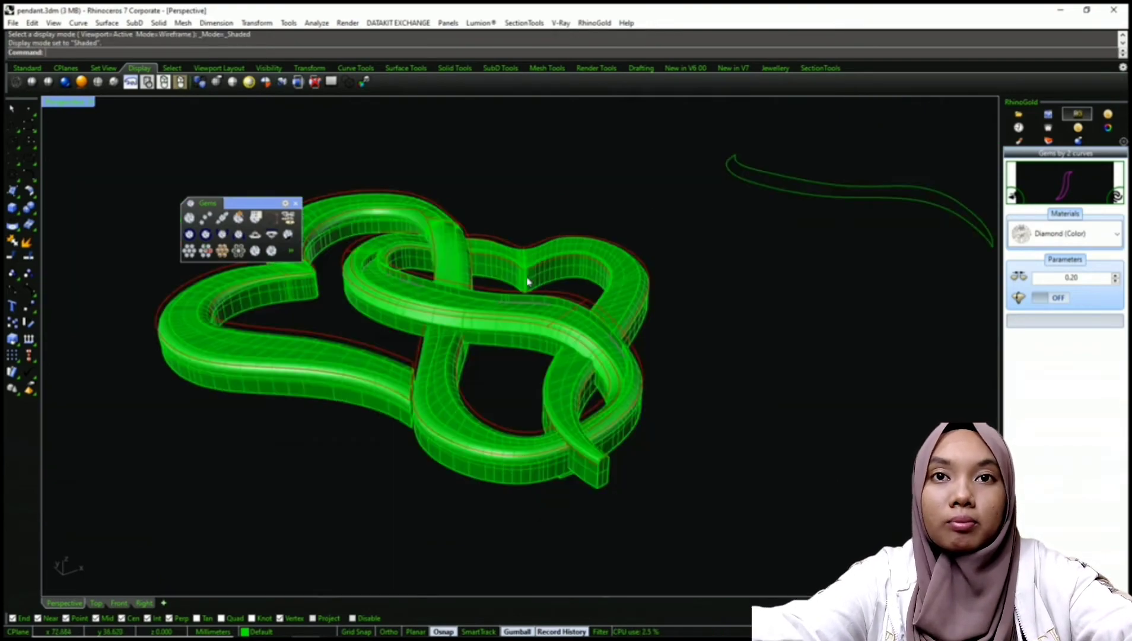
scroll(528, 281, "up", 3)
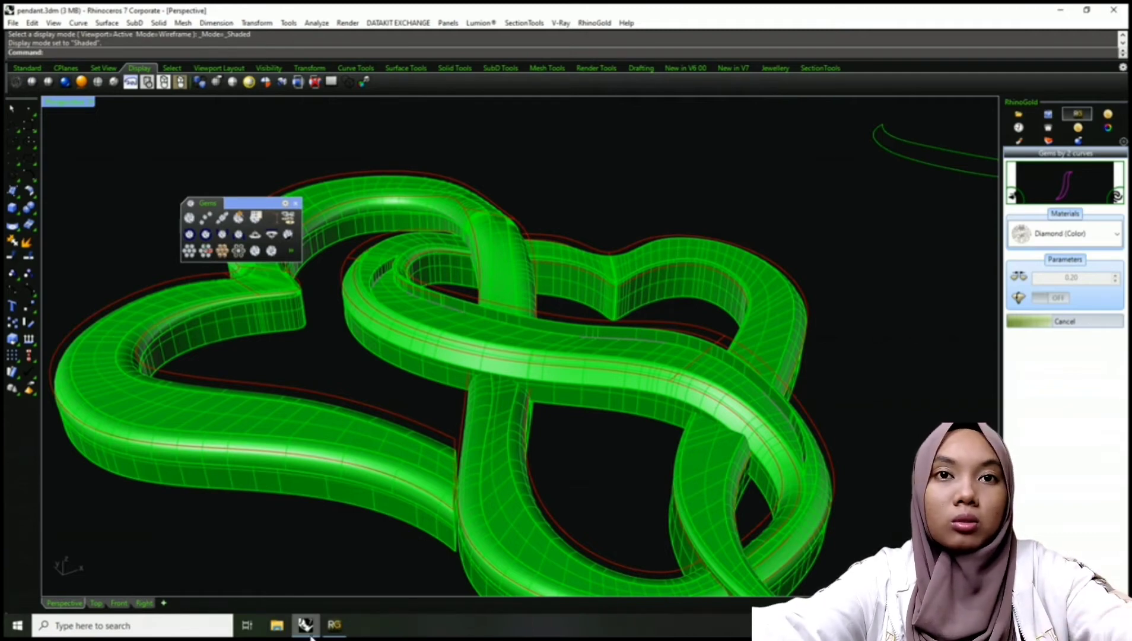
mouse_move(312, 635)
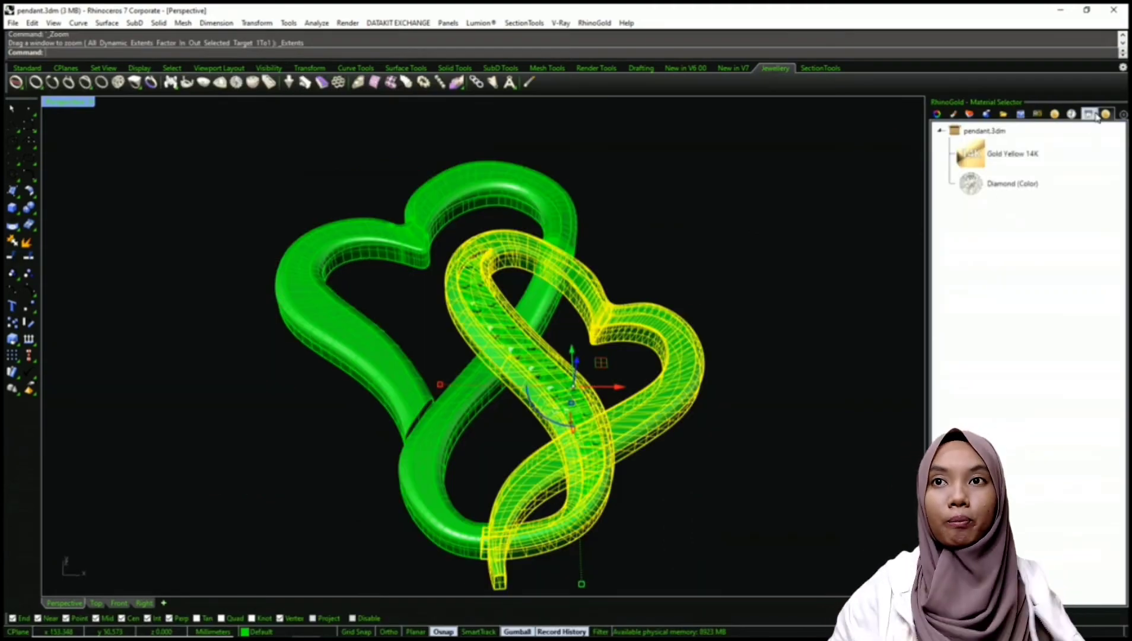
Assign the Gold Rose 18K metal to the selected heart band that carries the gems
left_click(1054, 114)
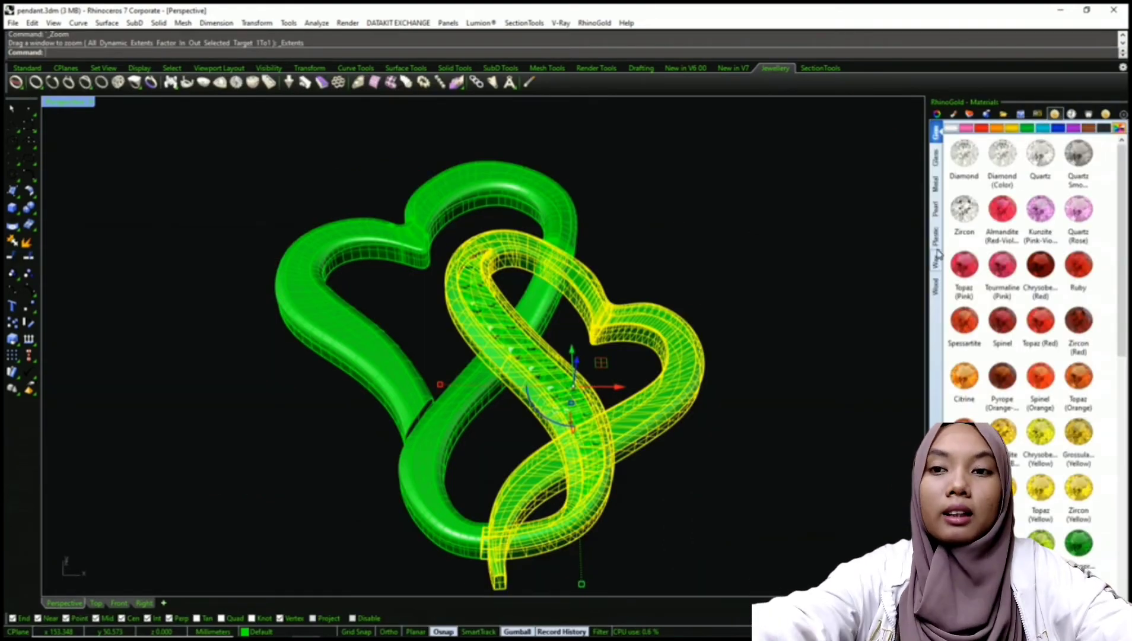
left_click(935, 183)
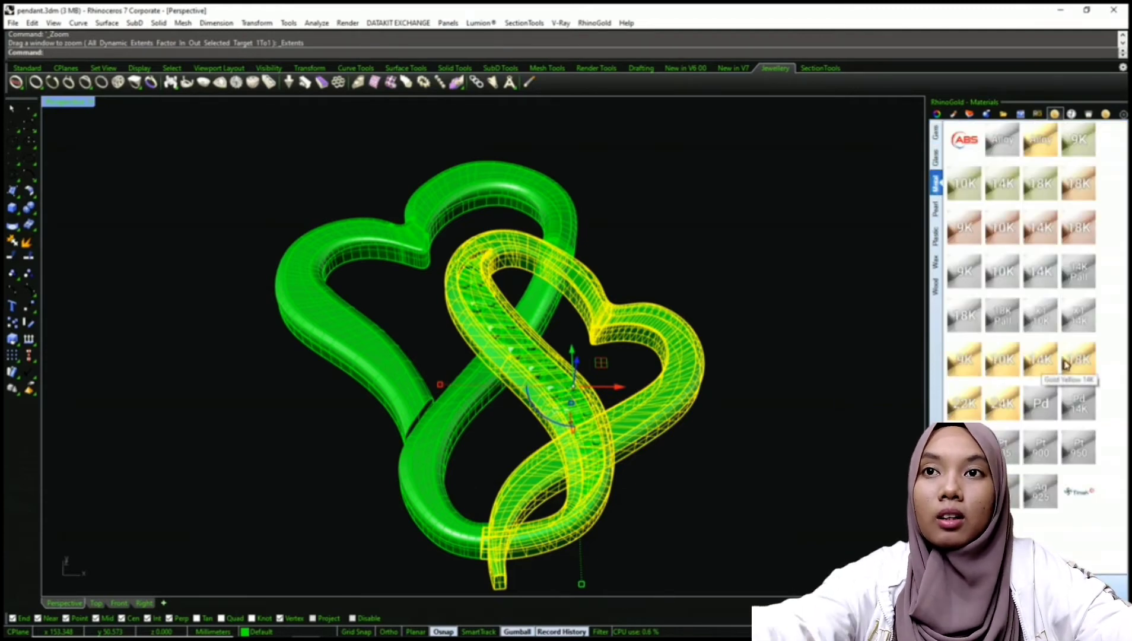
left_click_drag(1080, 233, 630, 448)
scroll(628, 448, "down", 6)
scroll(586, 421, "up", 3)
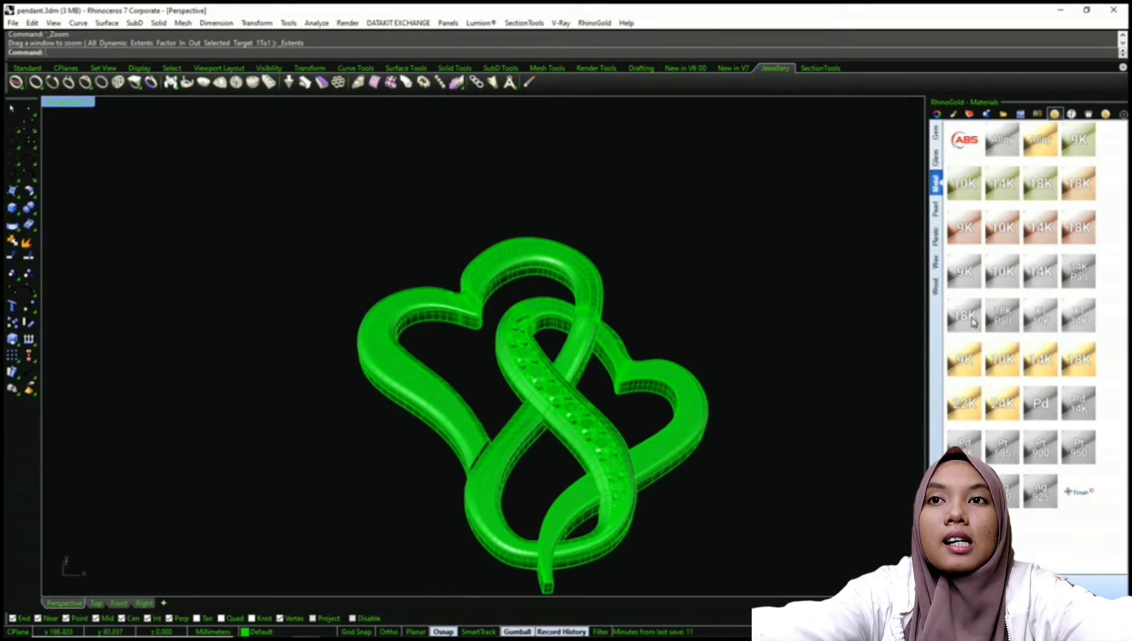
Group all the prongs and assign the Gold Rose 18K metal to them
middle_click(638, 392)
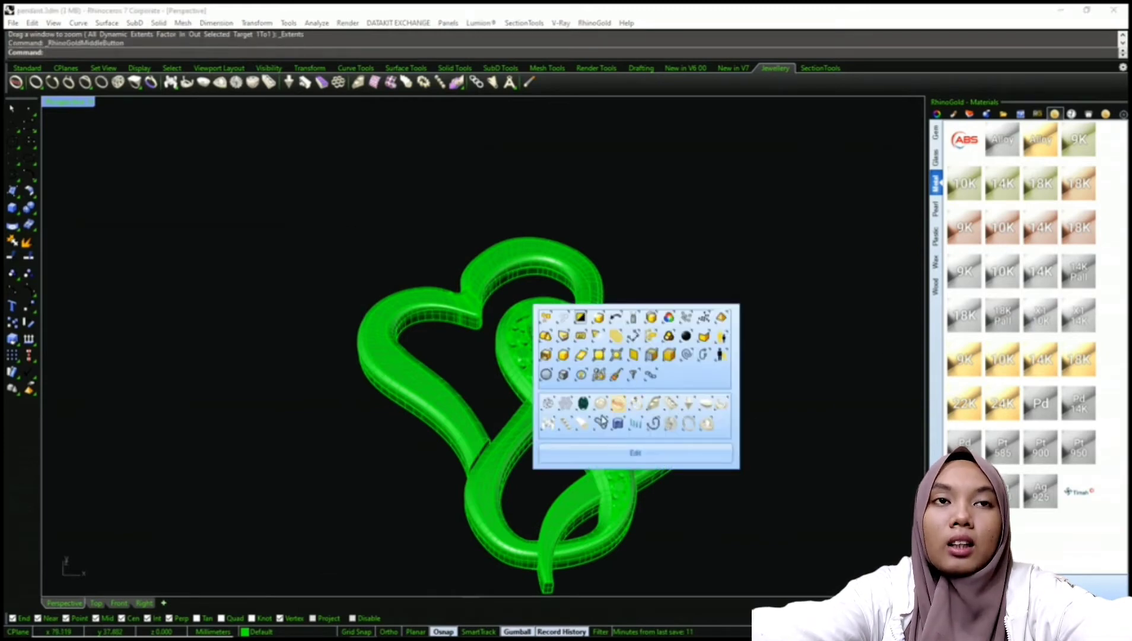
left_click(549, 424)
type("GR")
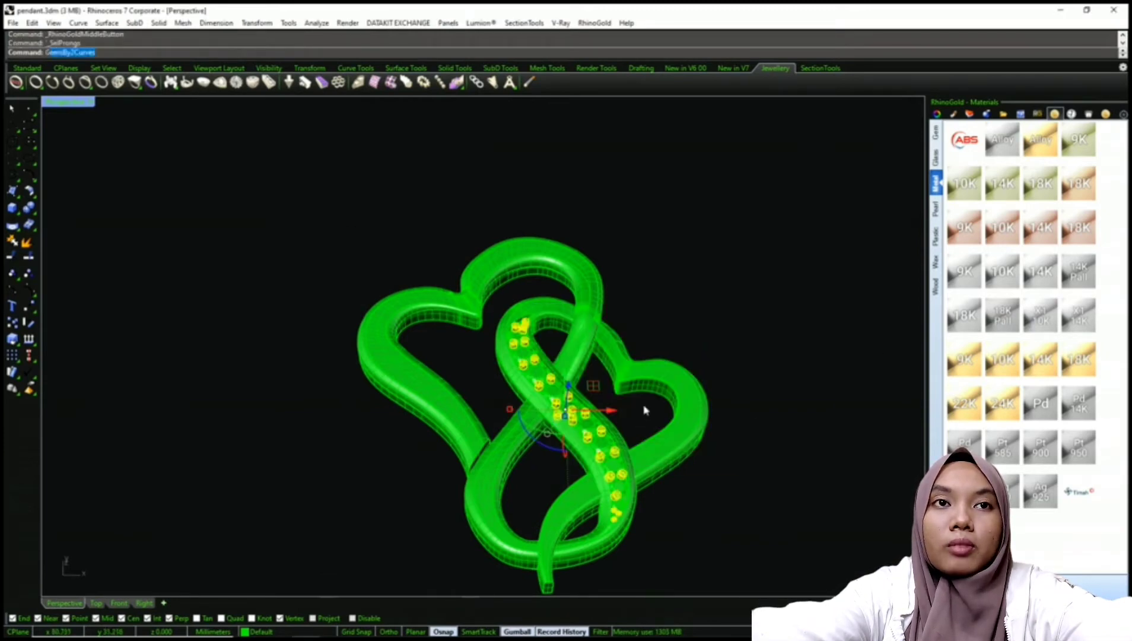
type("oup")
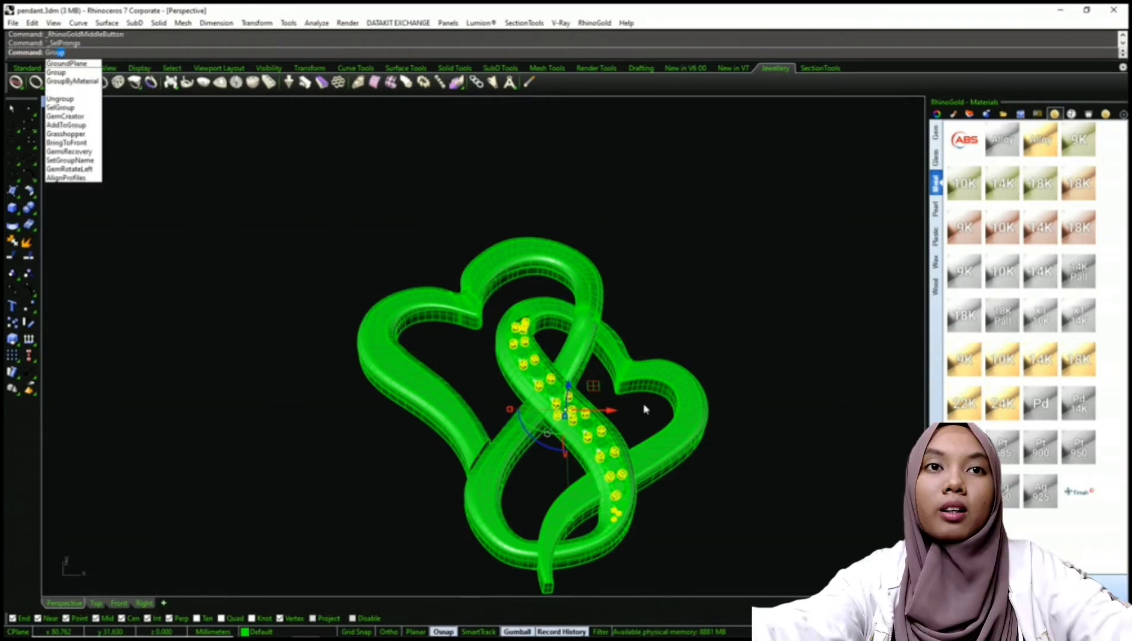
key("Return")
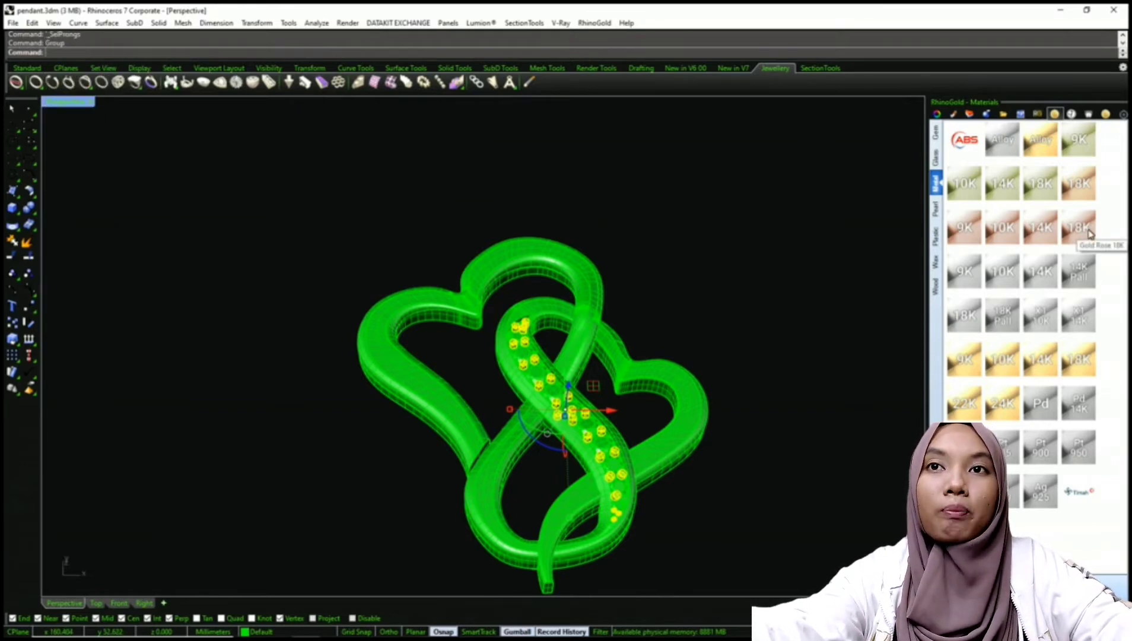
left_click(1079, 229)
key("Escape")
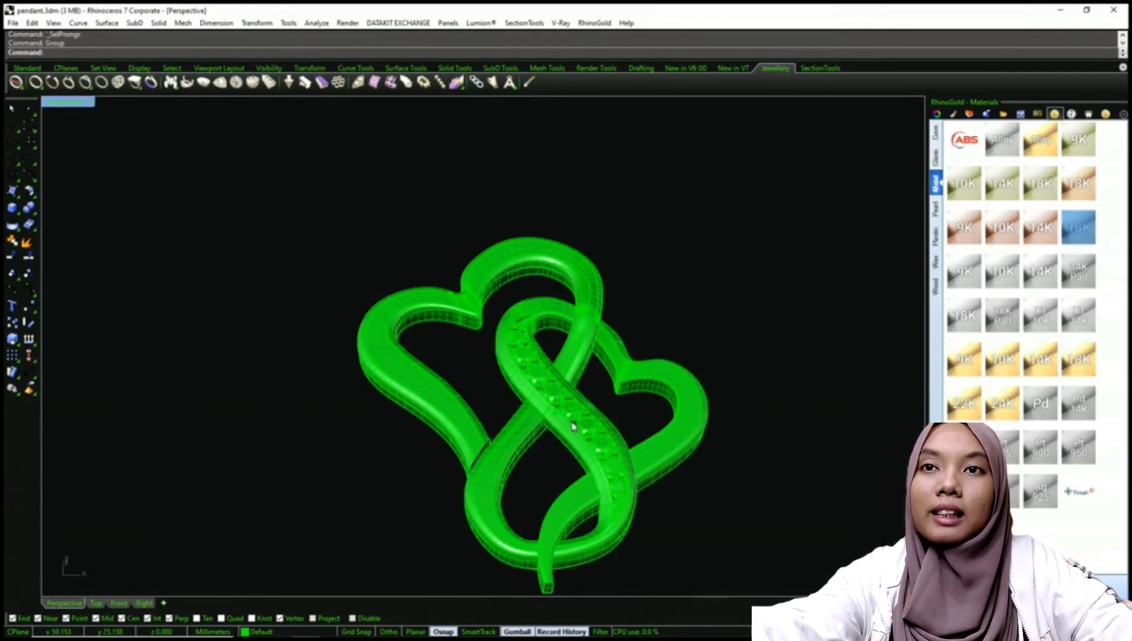
Assign the Gold Yellow 18K metal to the other, plain heart band
left_click(1078, 359)
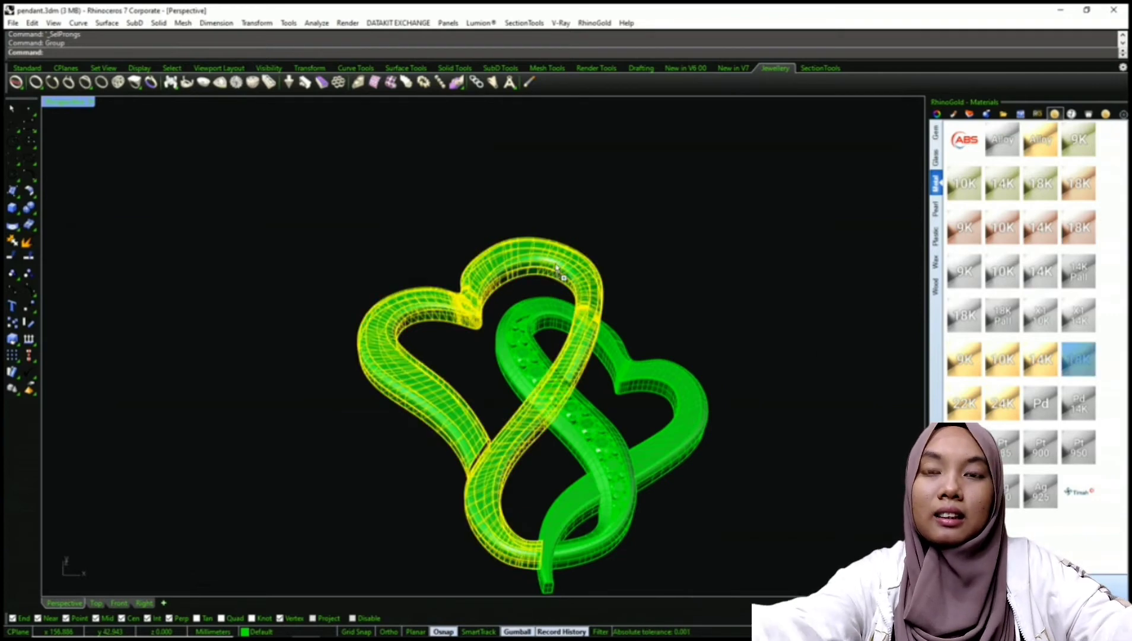
left_click(556, 270)
scroll(556, 270, "down", 7)
right_click_drag(548, 273, 519, 350)
scroll(539, 343, "up", 4)
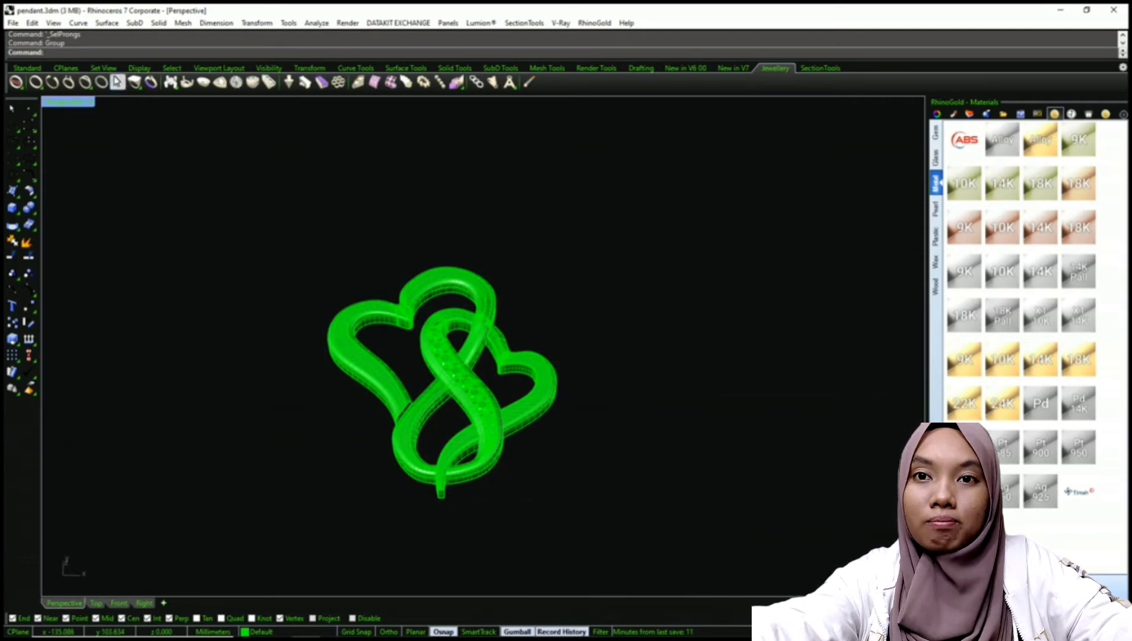
Preview the pendant in Rendered and Arctic display, then return to Rendered and examine it from another angle
left_click(139, 67)
left_click(65, 82)
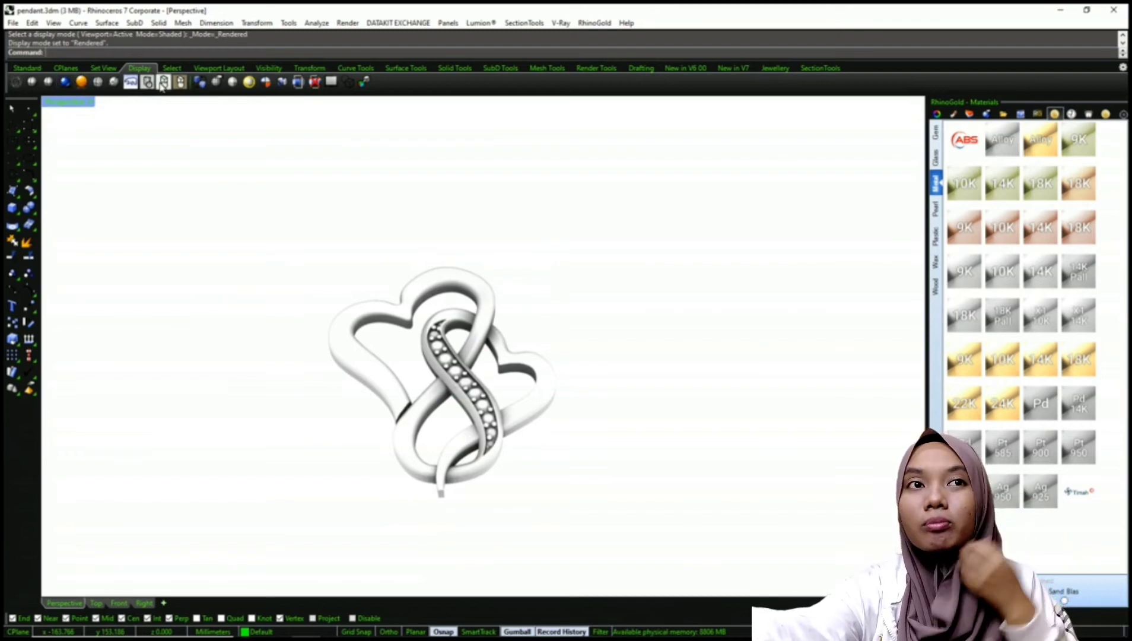
left_click(131, 81)
left_click(64, 81)
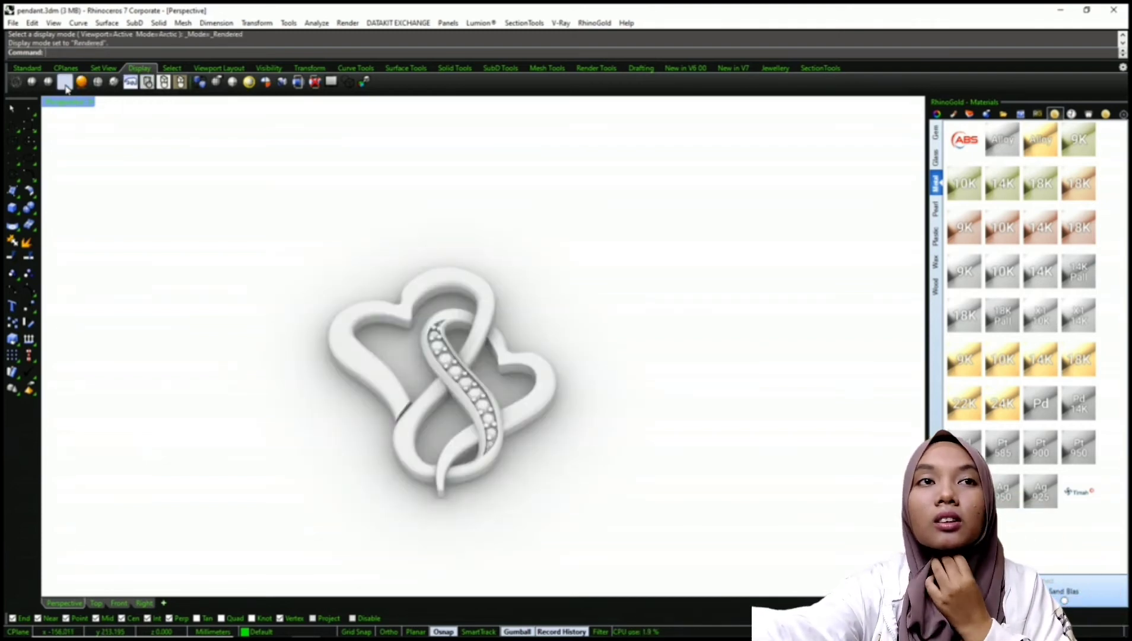
right_click_drag(466, 271, 584, 401)
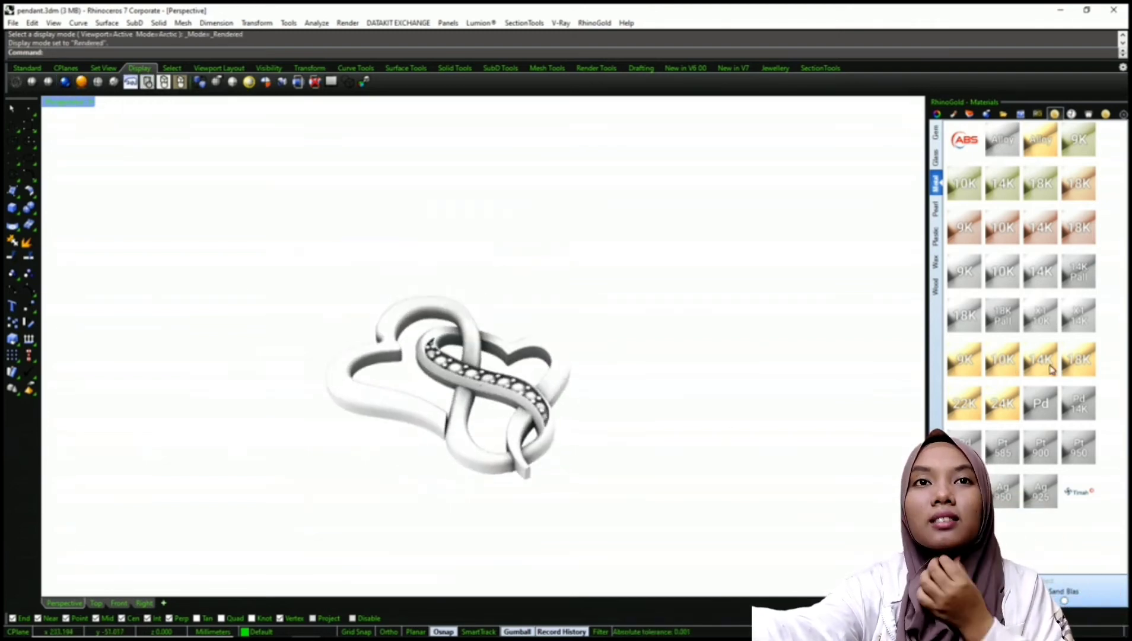
Reapply Gold Yellow 18K to the plain heart band and Gold Rose 18K to the gem-carrying band, then check them in Rendered display
left_click_drag(1067, 376, 427, 413)
middle_click(503, 308)
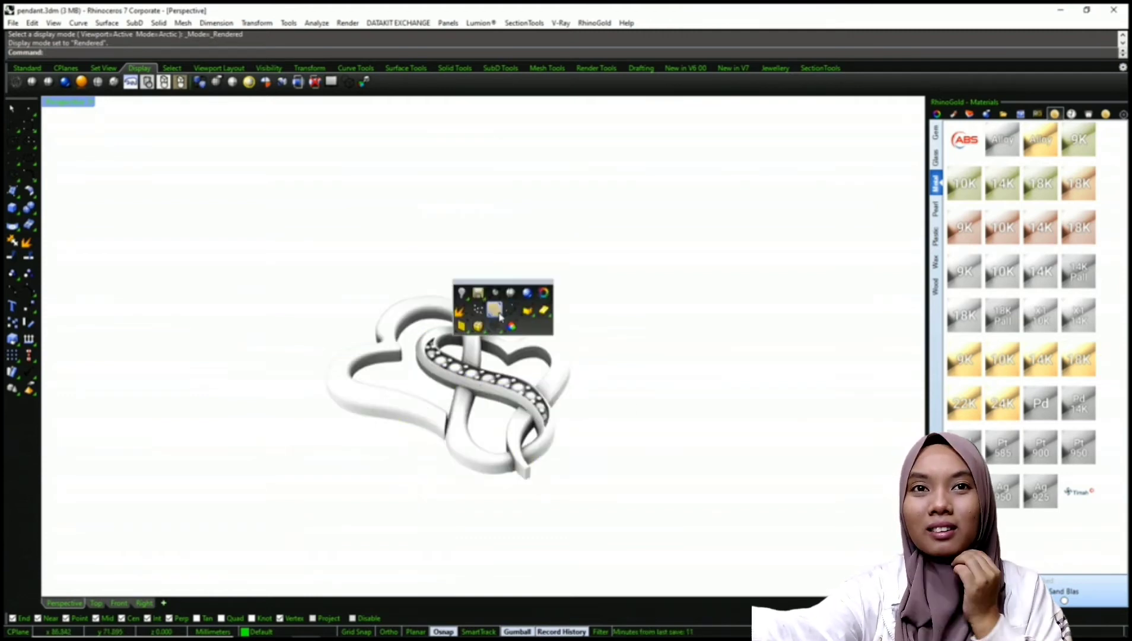
left_click(31, 82)
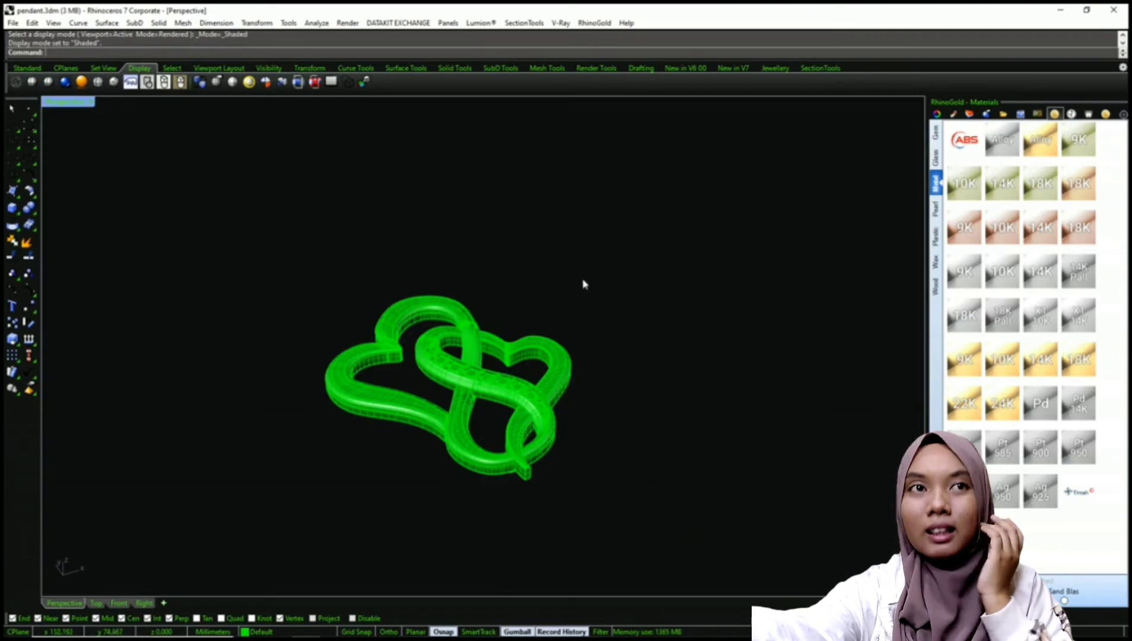
mouse_move(581, 283)
right_mouse_down()
mouse_move(558, 250)
mouse_move(557, 265)
right_mouse_up()
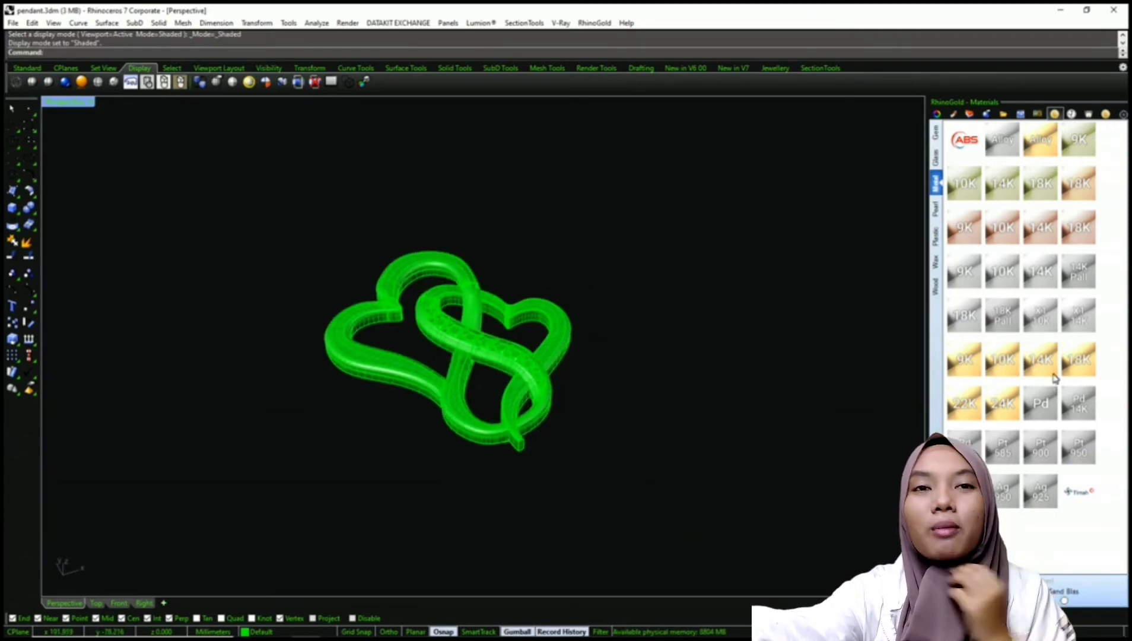
left_click_drag(1078, 228, 543, 413)
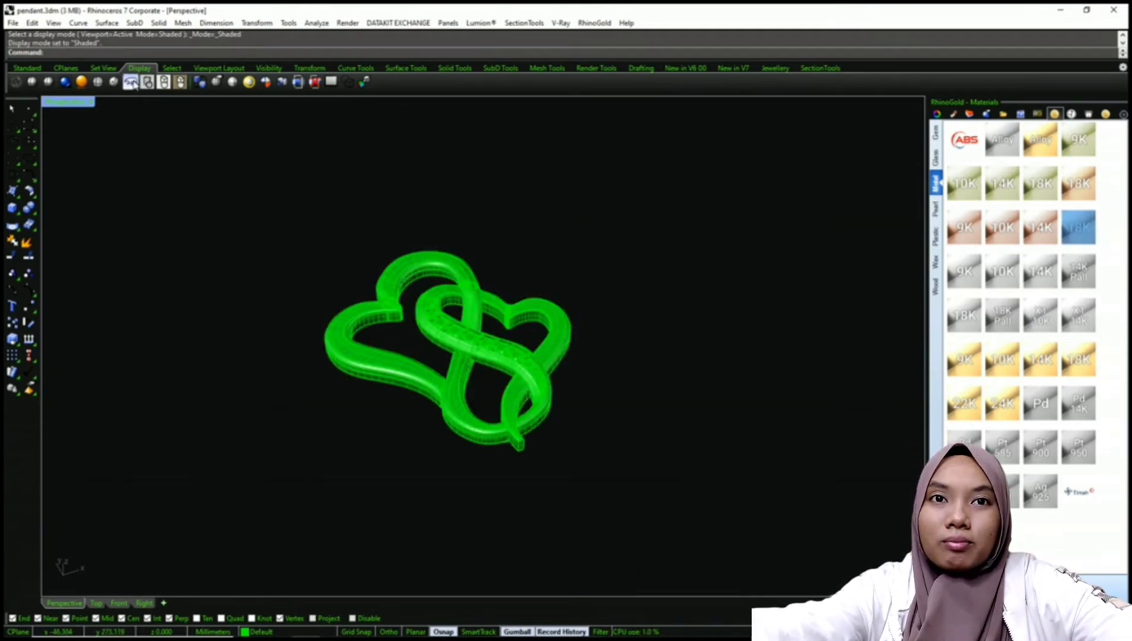
left_click(65, 82)
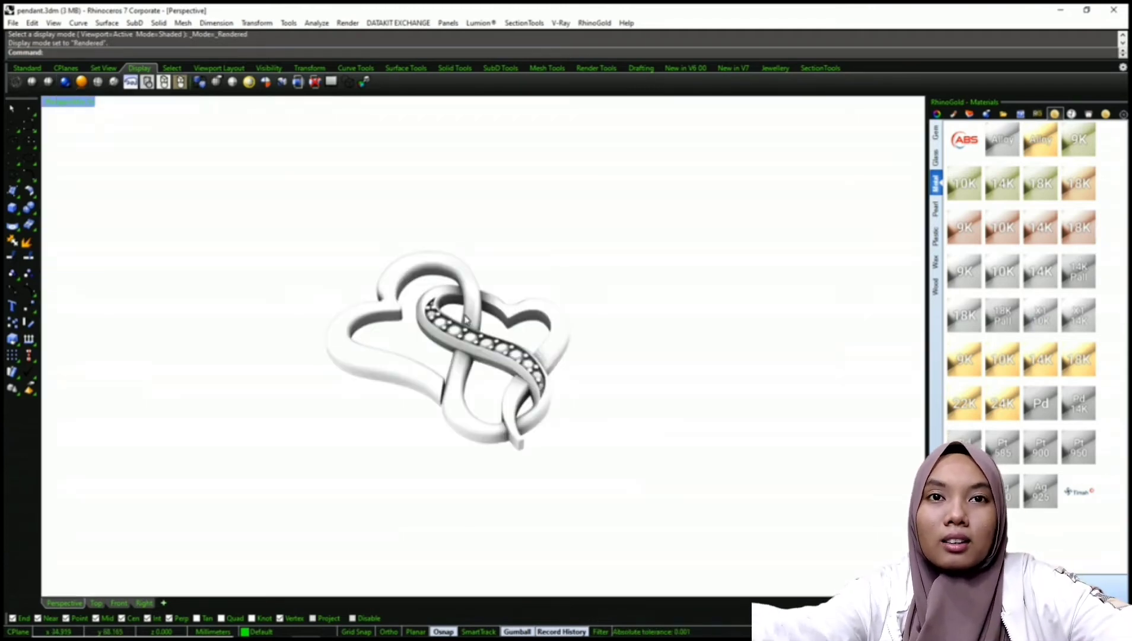
mouse_move(566, 293)
right_mouse_down()
mouse_move(569, 272)
mouse_move(568, 323)
right_mouse_up()
Preview the pendant in Raytraced display, then return to Shaded display and view it from another angle
left_click(81, 83)
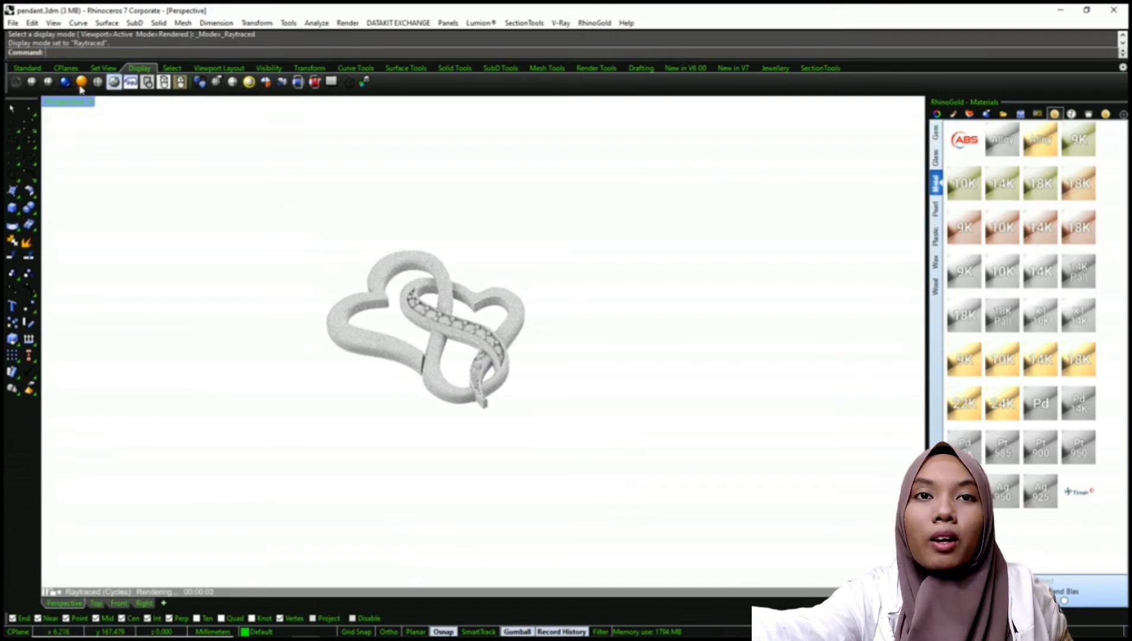
left_click(51, 84)
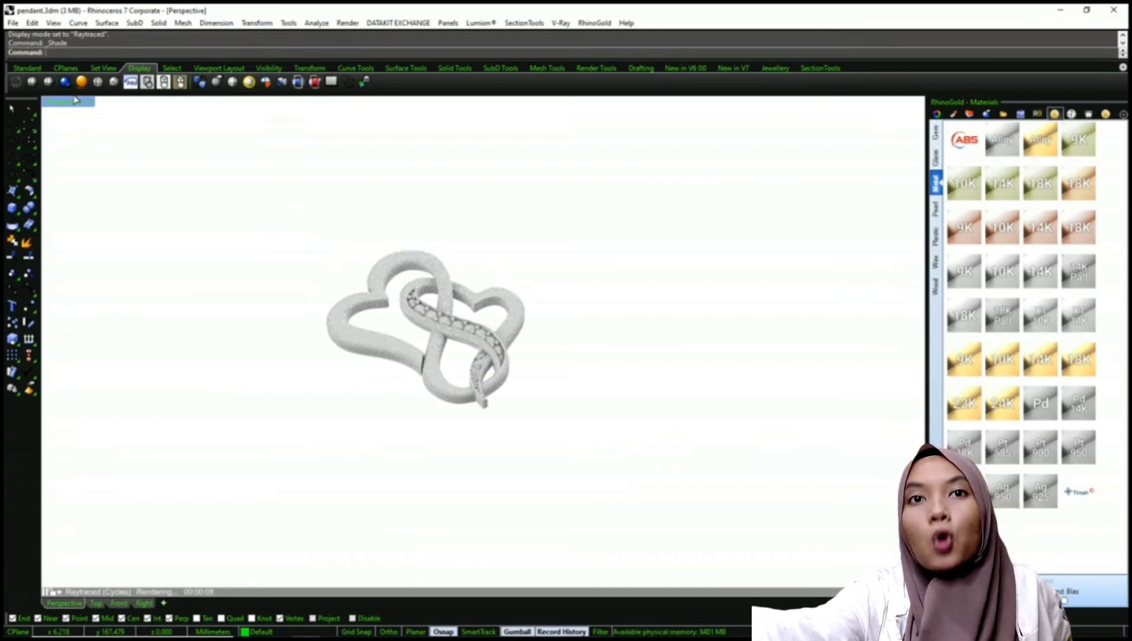
key("Escape")
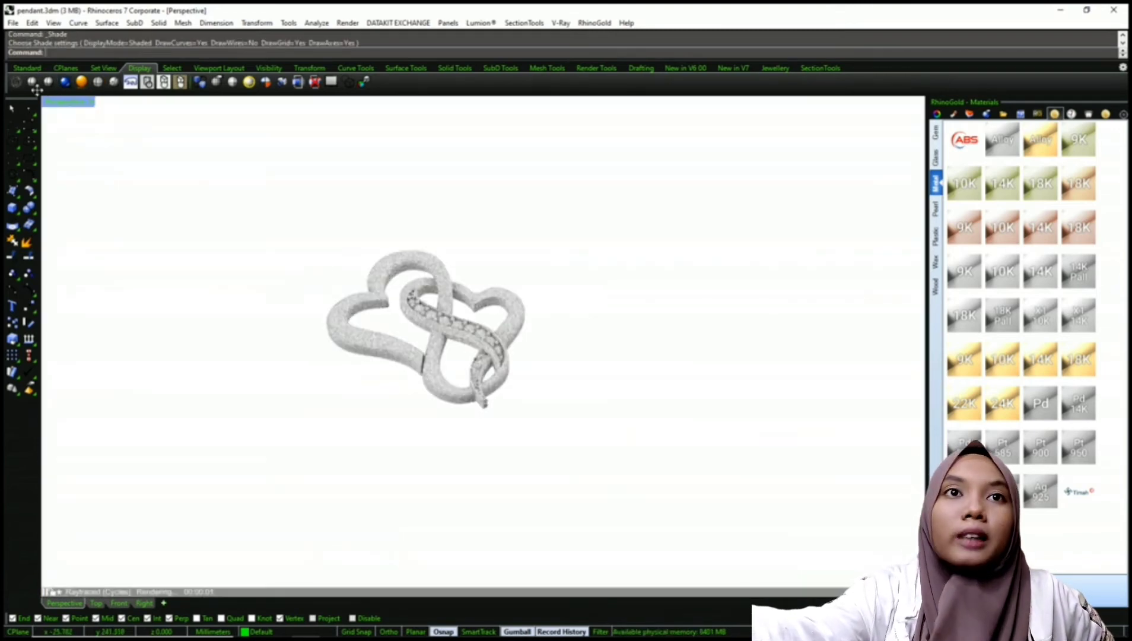
left_click(33, 83)
mouse_move(612, 364)
right_mouse_down()
mouse_move(548, 326)
mouse_move(576, 292)
right_mouse_up()
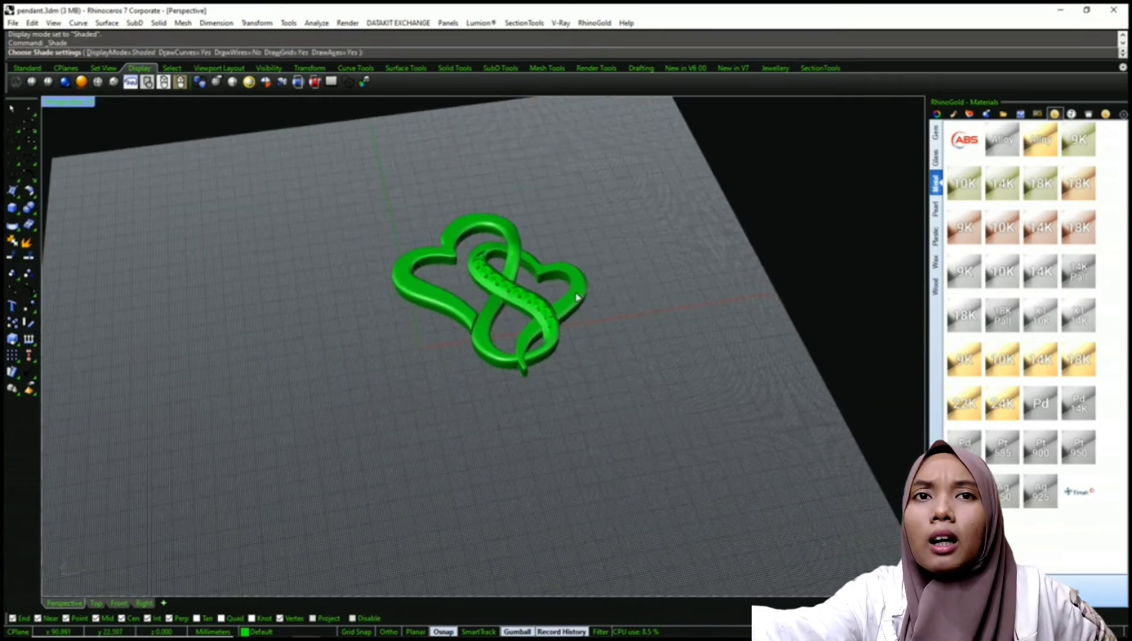
Inspect the gem row along the recessed band and accept the Gems by 2 Curves placement with Diamond (Color) and 0.20 spacing
mouse_move(402, 636)
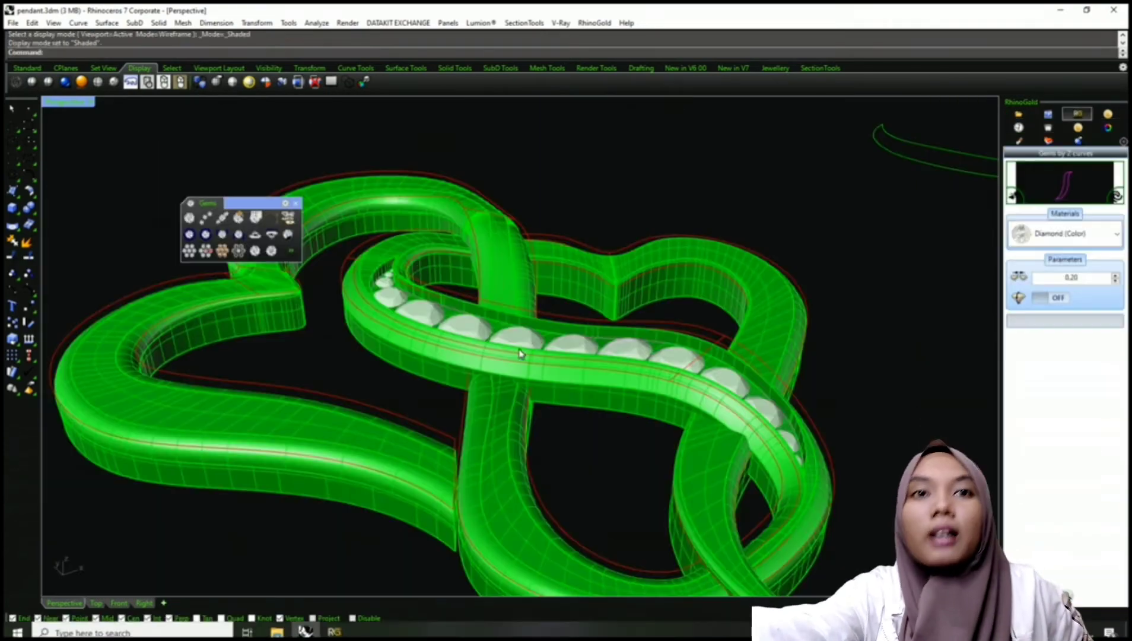
mouse_move(525, 350)
right_mouse_down()
mouse_move(575, 368)
mouse_move(629, 417)
mouse_move(551, 353)
right_mouse_up()
scroll(538, 401, "up", 5)
scroll(537, 398, "up", 2)
right_click_drag(537, 398, 608, 454)
scroll(586, 433, "down", 5)
right_click_drag(596, 414, 622, 431)
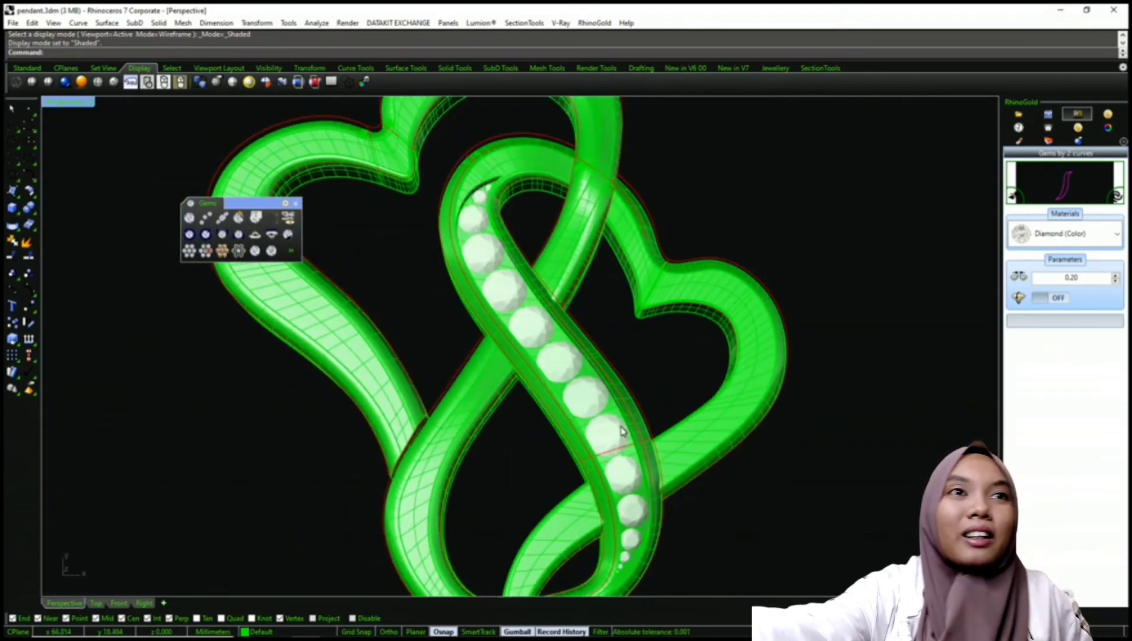
key("Return")
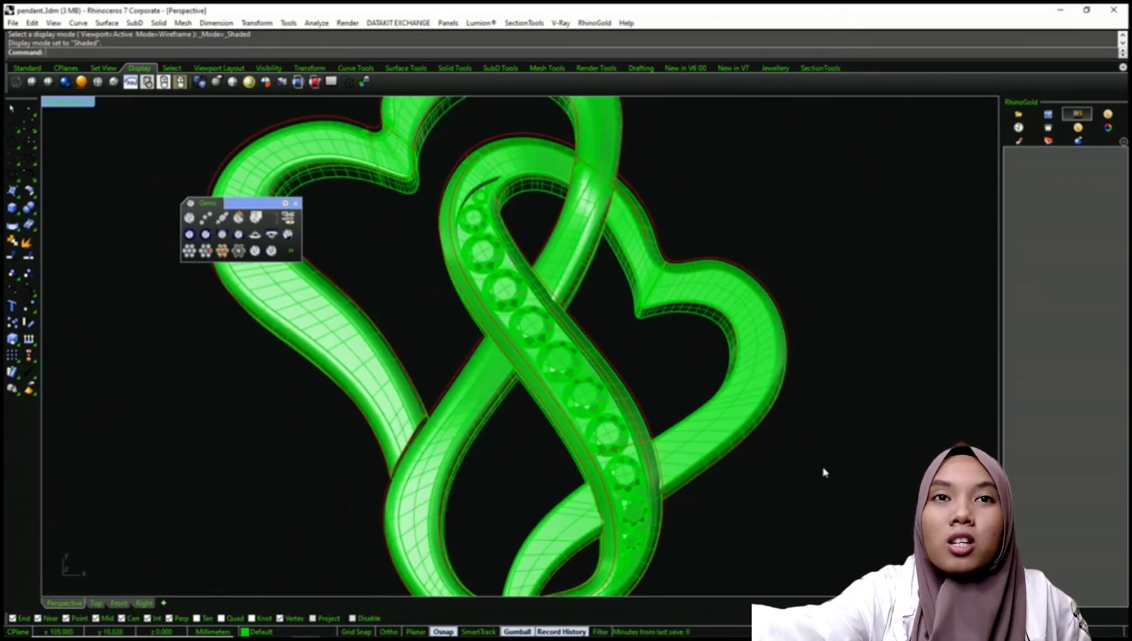
Ungroup the row of gems in the recessed band and switch to the Top view
right_click_drag(612, 302, 462, 242)
scroll(386, 204, "up", 10)
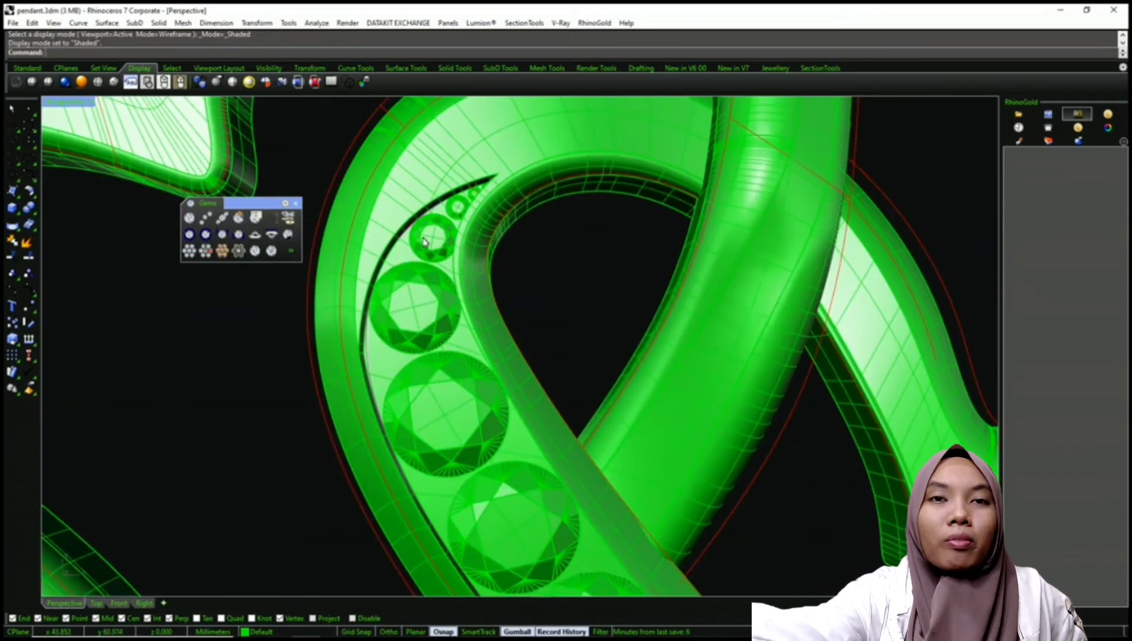
left_click(423, 238)
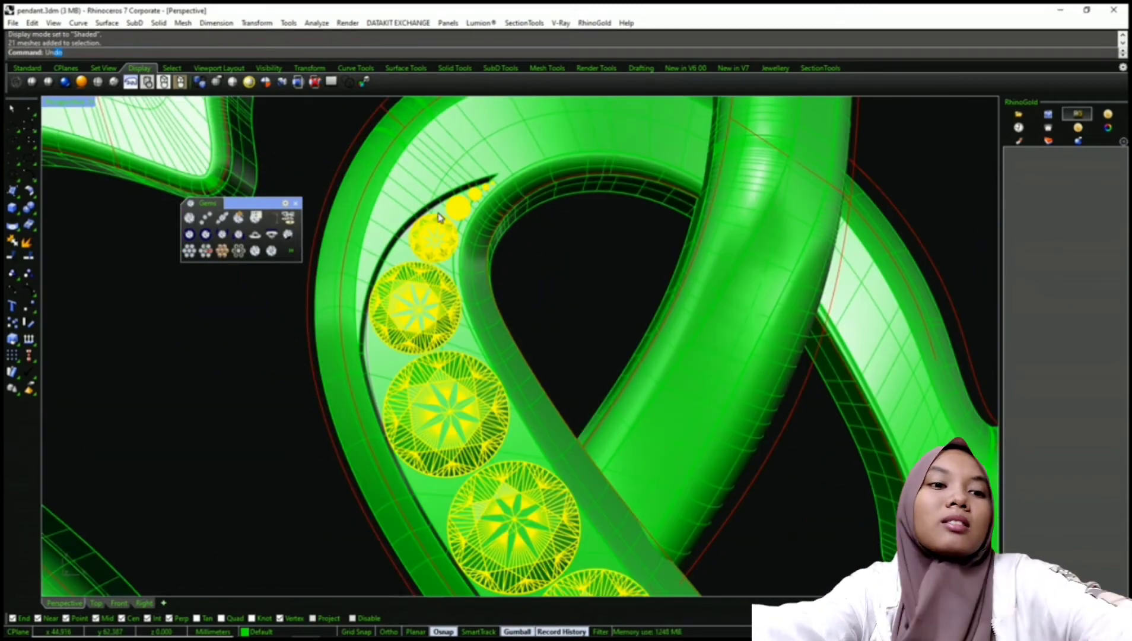
key("Return")
type("tureToFile")
key("Return")
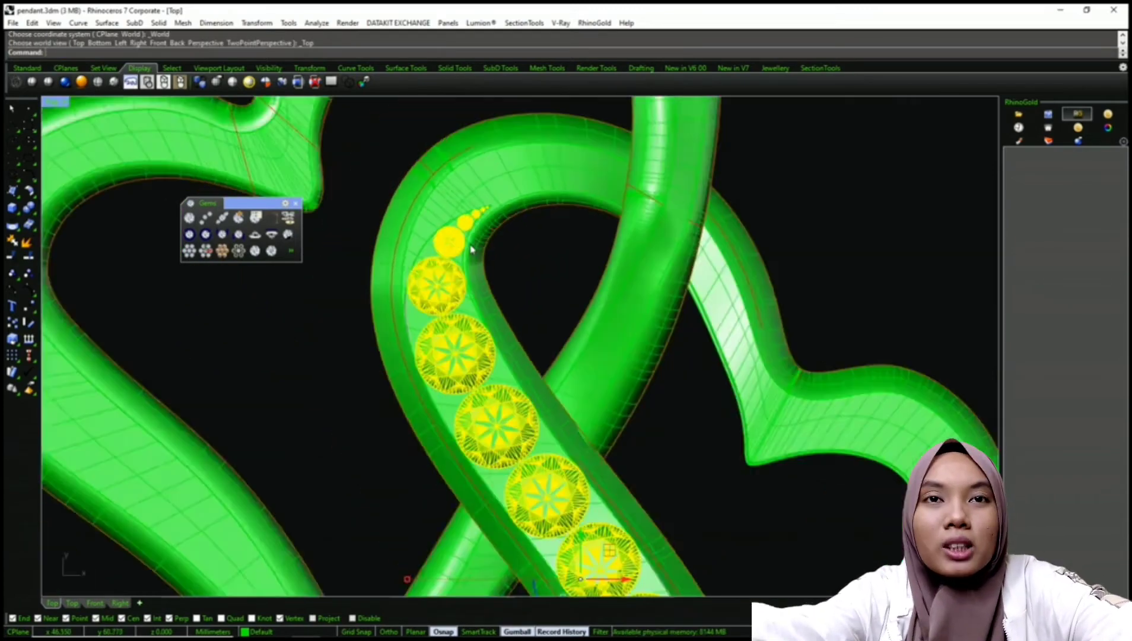
Show the pendant in Wireframe display and delete the four tiniest gems at the upper tip of the gem row
scroll(472, 247, "down", 5)
mouse_move(476, 276)
right_mouse_down()
mouse_move(473, 247)
mouse_move(476, 256)
right_mouse_up()
middle_click(455, 231)
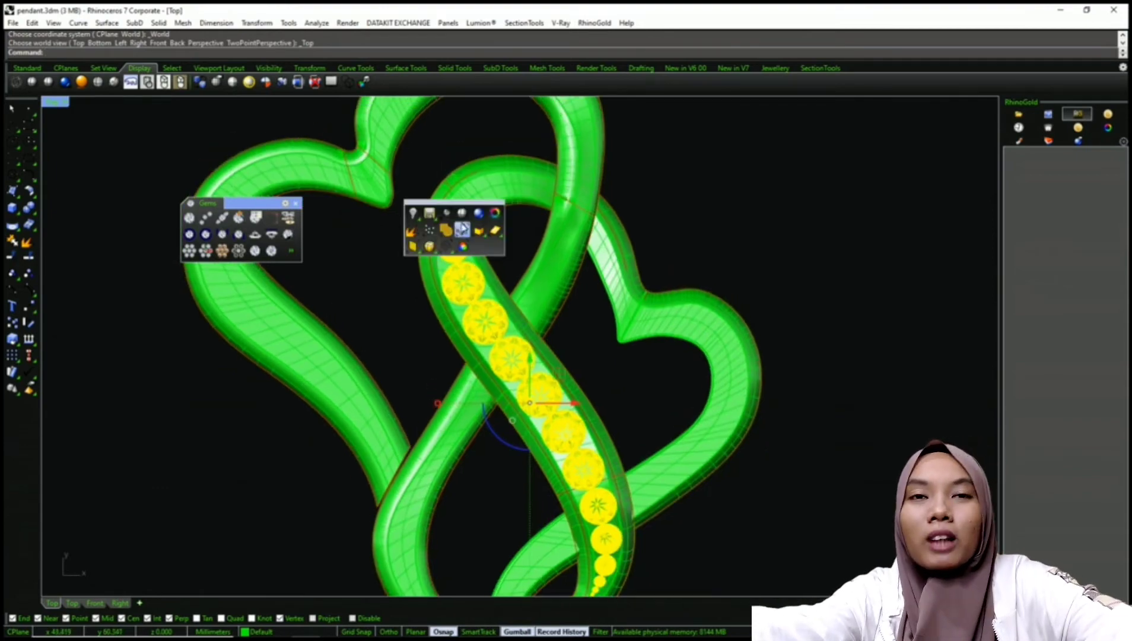
left_click(468, 210)
scroll(468, 207, "up", 5)
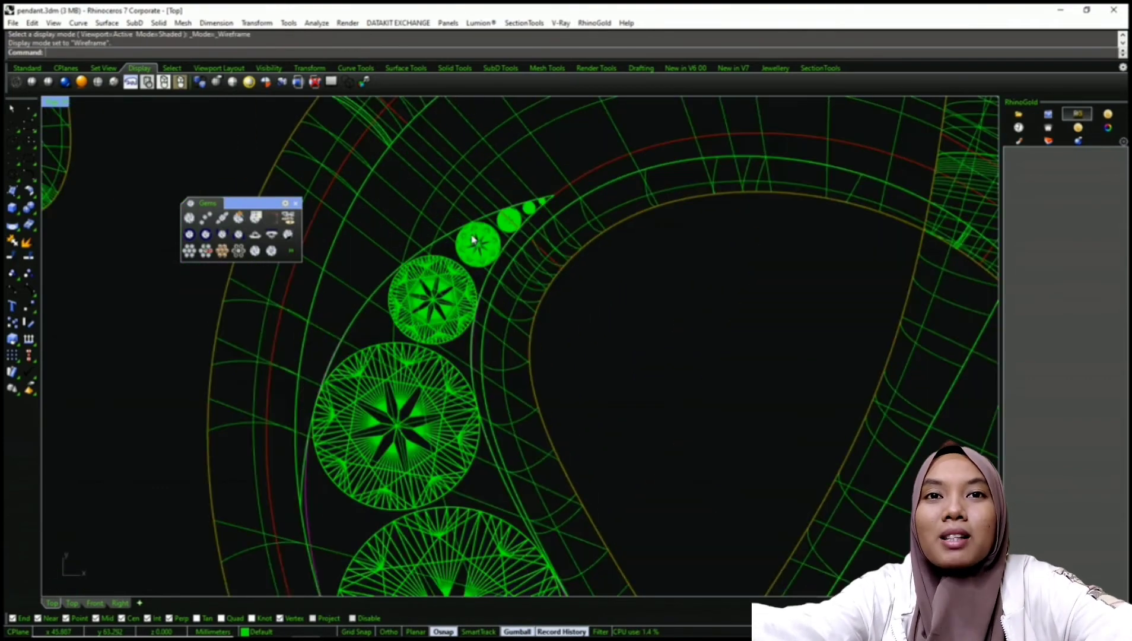
scroll(409, 236, "down", 3)
left_click_drag(404, 194, 584, 337)
key("Delete")
scroll(564, 367, "down", 3)
scroll(576, 534, "up", 3)
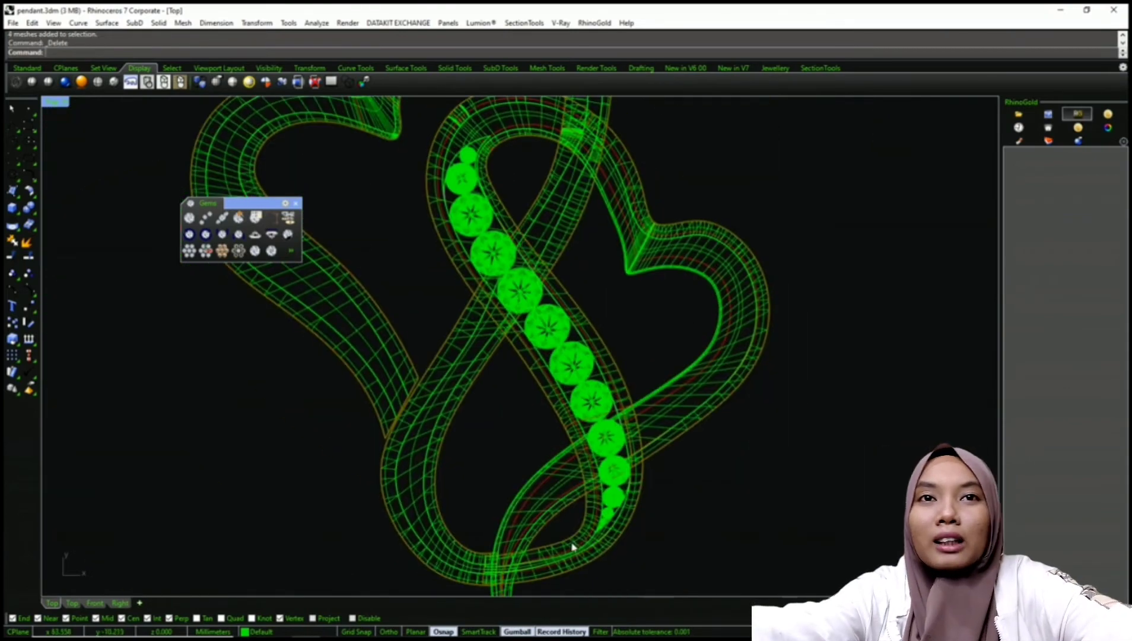
Delete the tiniest gems at the lower tip of the gem row, then undo the last gem deletion
scroll(552, 429, "up", 2)
left_click_drag(398, 383, 625, 482)
key("Delete")
left_click(619, 428)
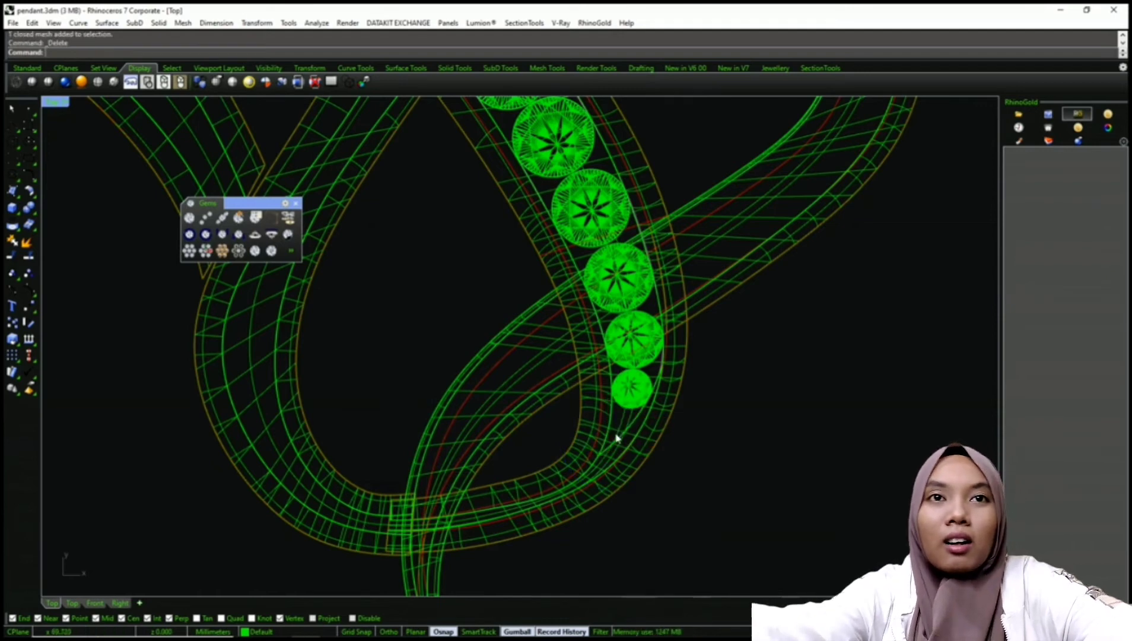
scroll(619, 433, "down", 3)
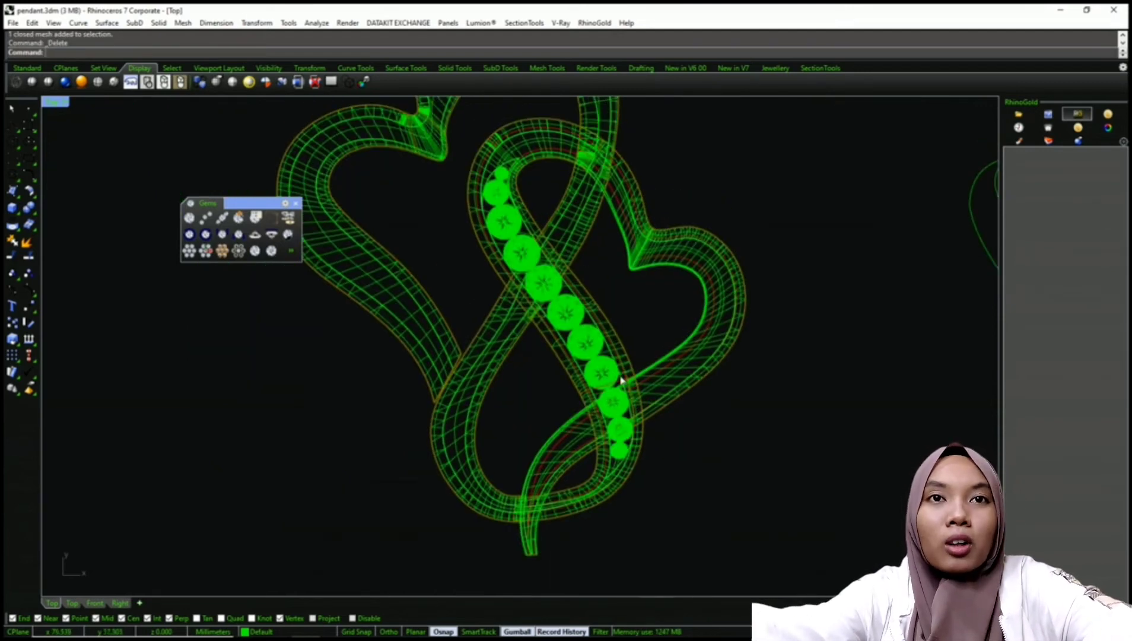
key("ctrl+z")
key("Escape")
scroll(657, 429, "up", 1)
Select all remaining gems with the select-gems command and group them
middle_click(657, 428)
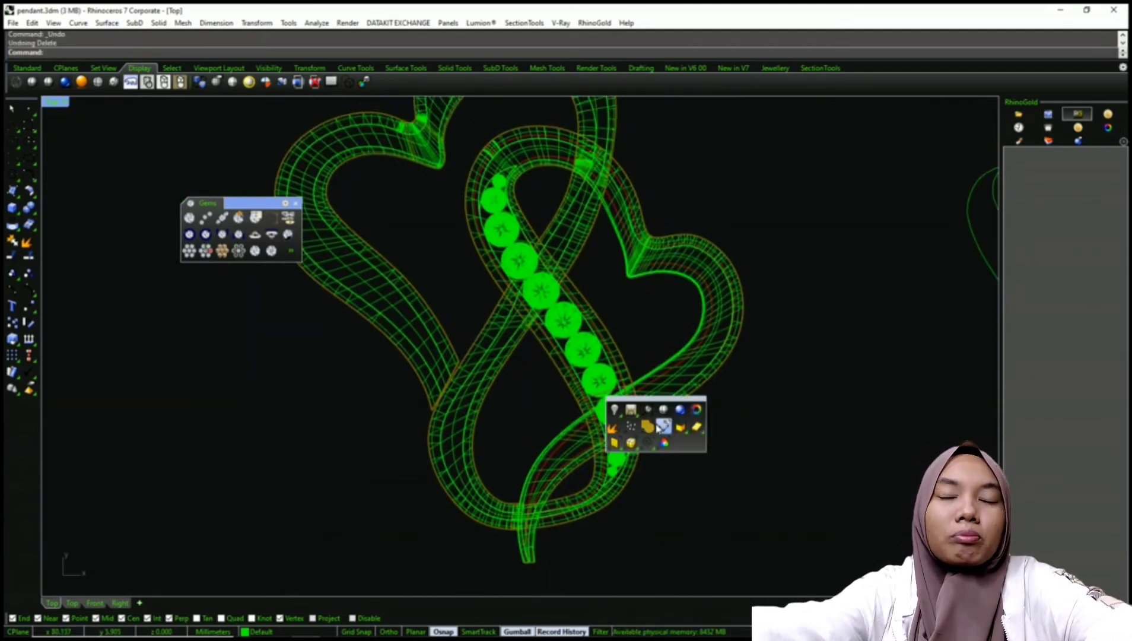
middle_click(311, 218)
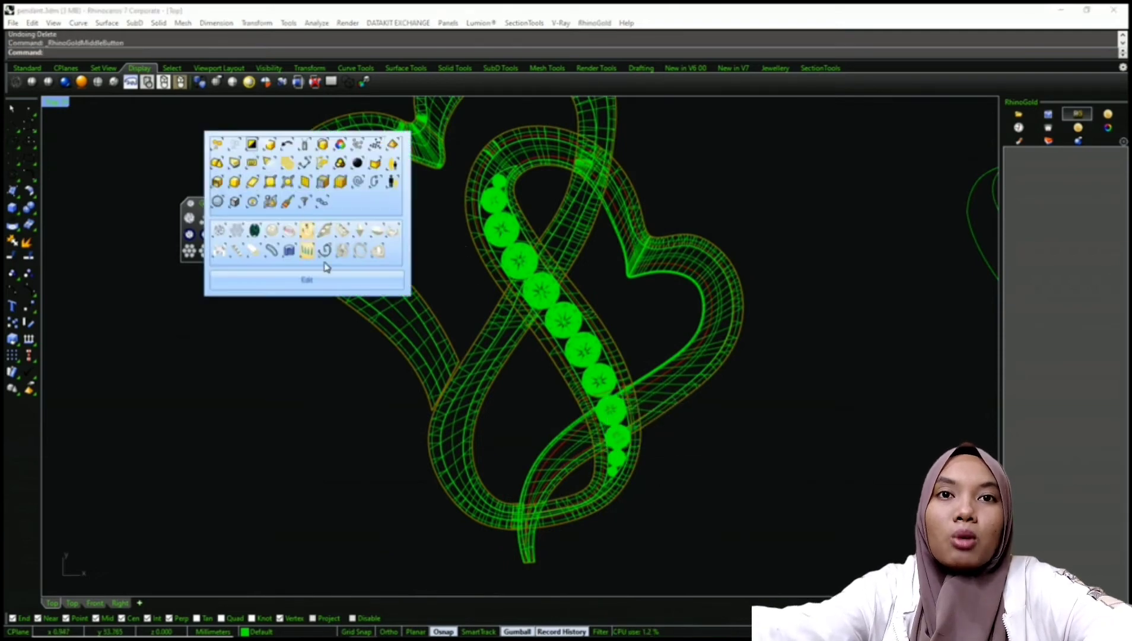
left_click(219, 234)
type("GR")
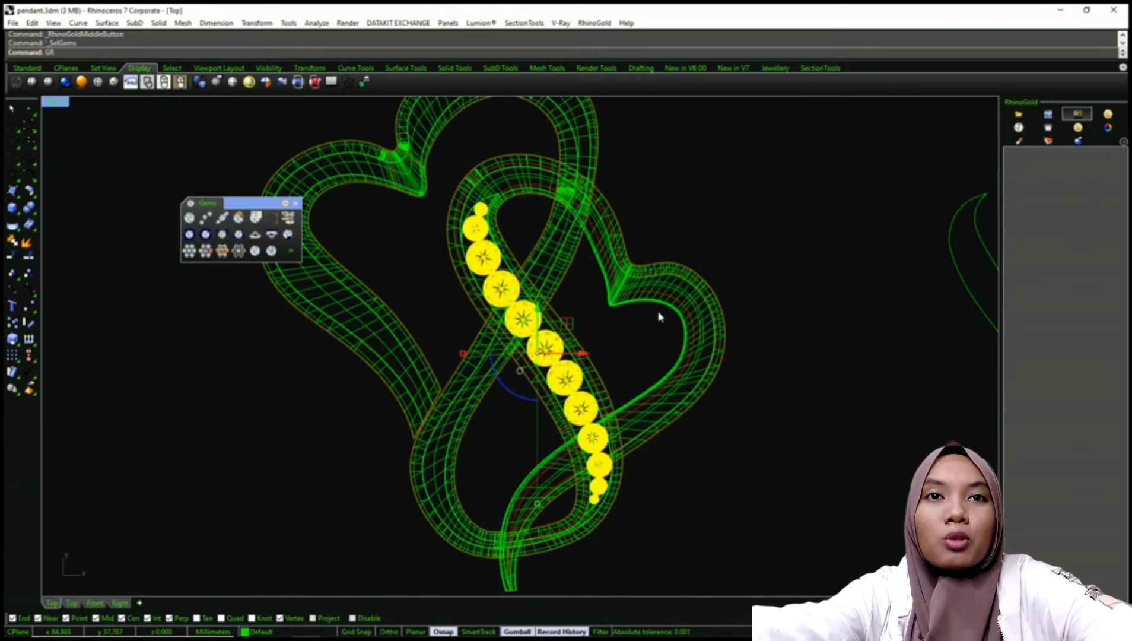
type("oup")
key("Return")
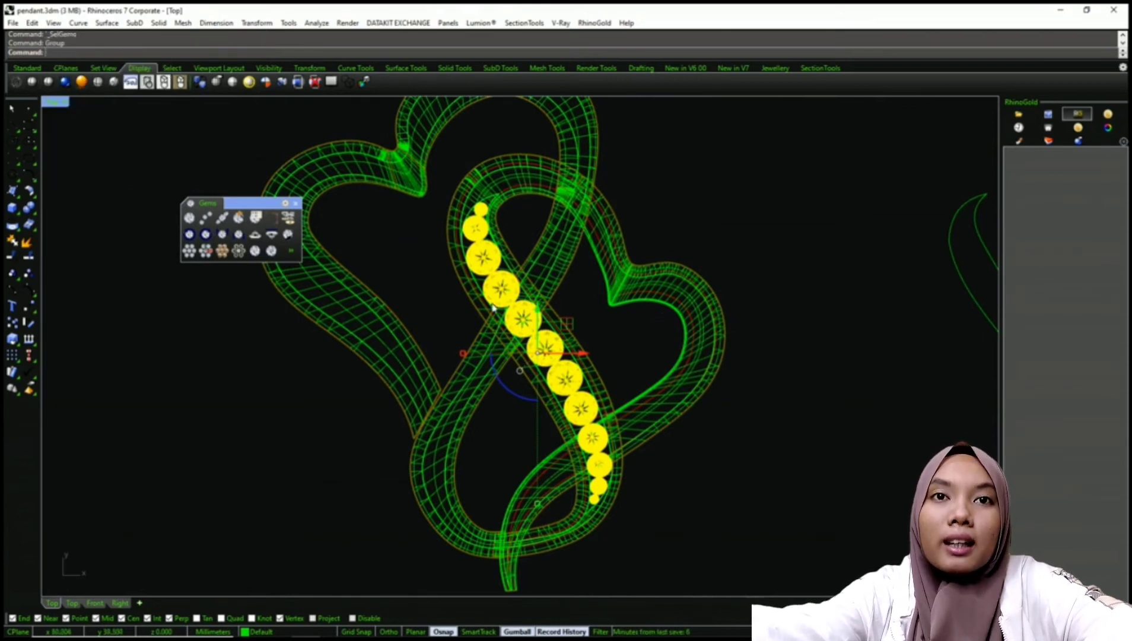
Close the floating gems toolbar, return to the Perspective view in Shaded display and select the gem group
left_click(296, 203)
type("p")
right_click_drag(593, 303, 582, 392)
key("Return")
middle_click(570, 327)
left_click(576, 311)
scroll(537, 343, "up", 8)
left_click(503, 354)
scroll(510, 337, "down", 10)
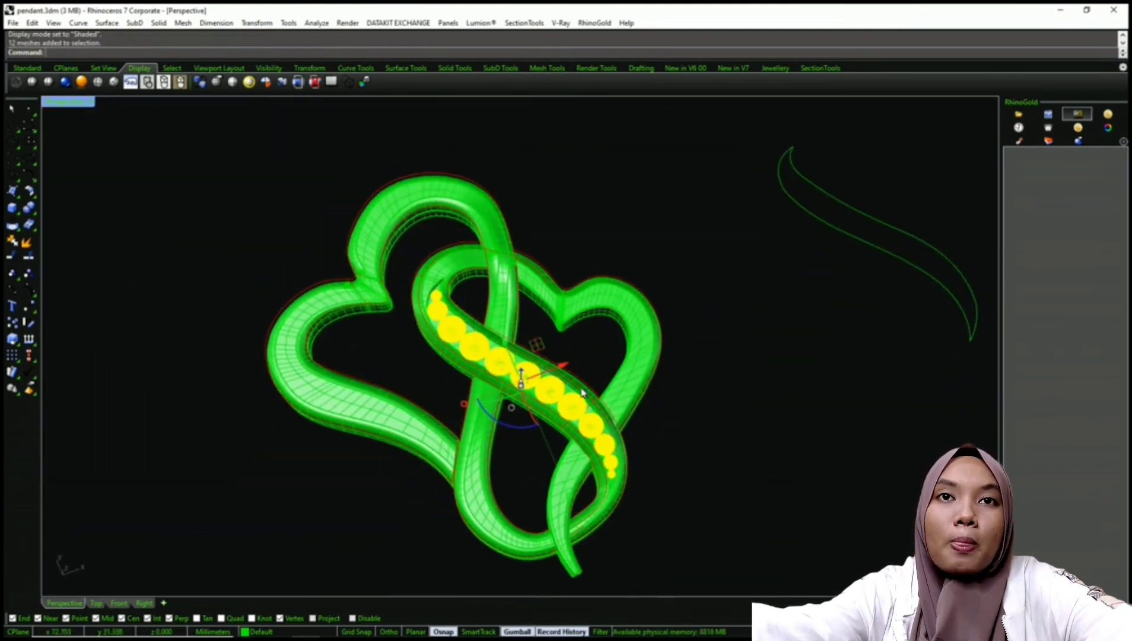
Start Prongs in Line on the selected gems, setting the prong height to 1.05 and the prong diameter to 2.30
left_click(774, 68)
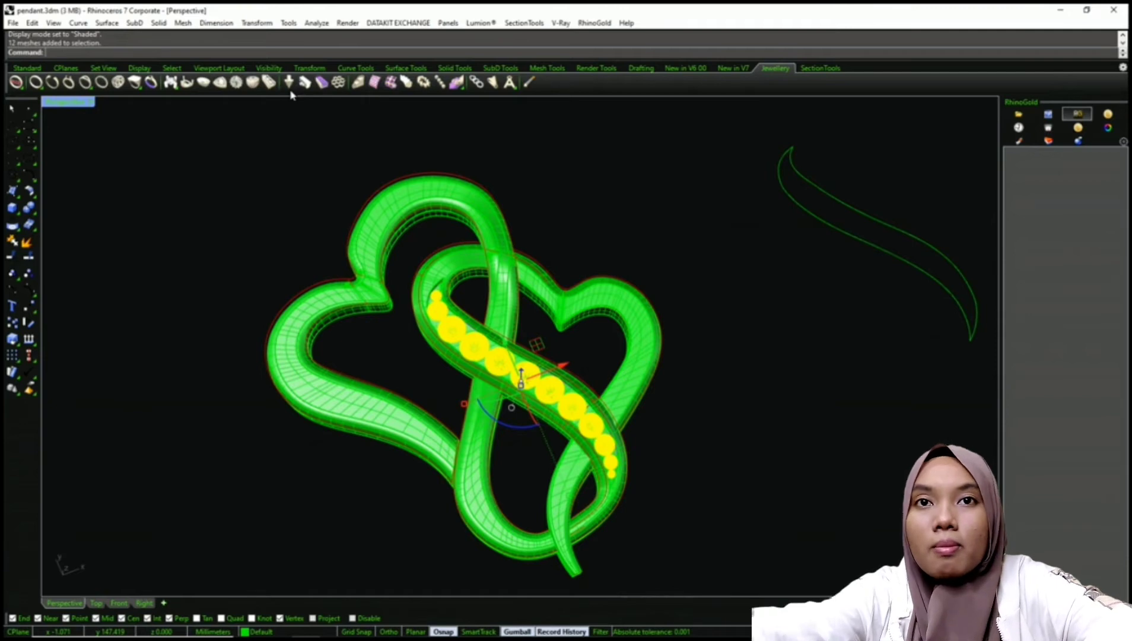
left_click(170, 82)
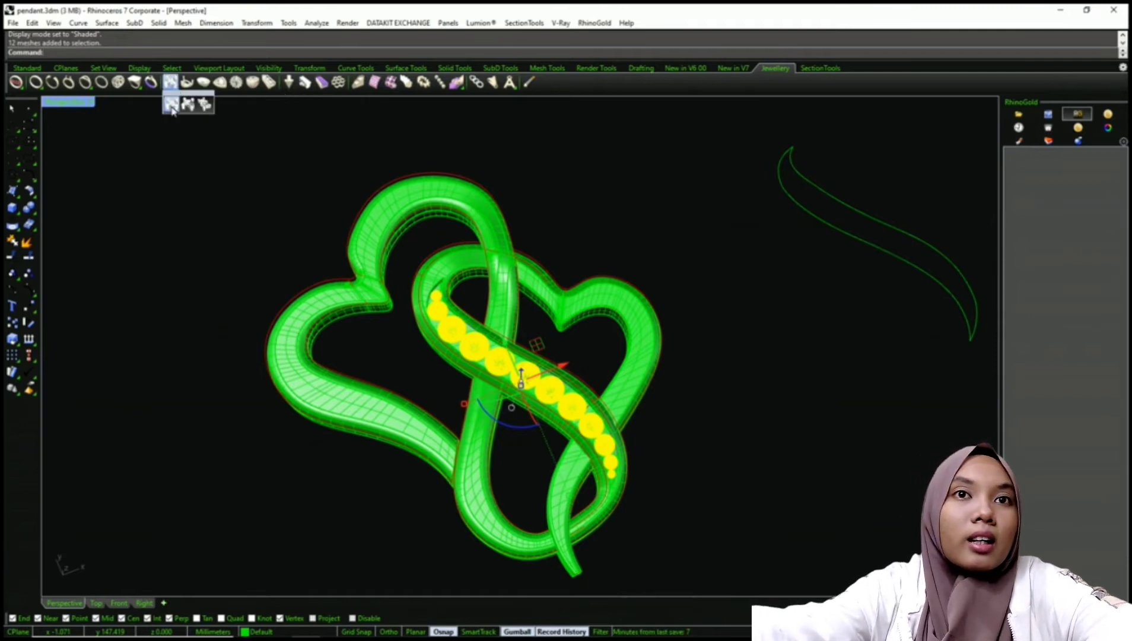
left_click(202, 107)
scroll(522, 367, "up", 5)
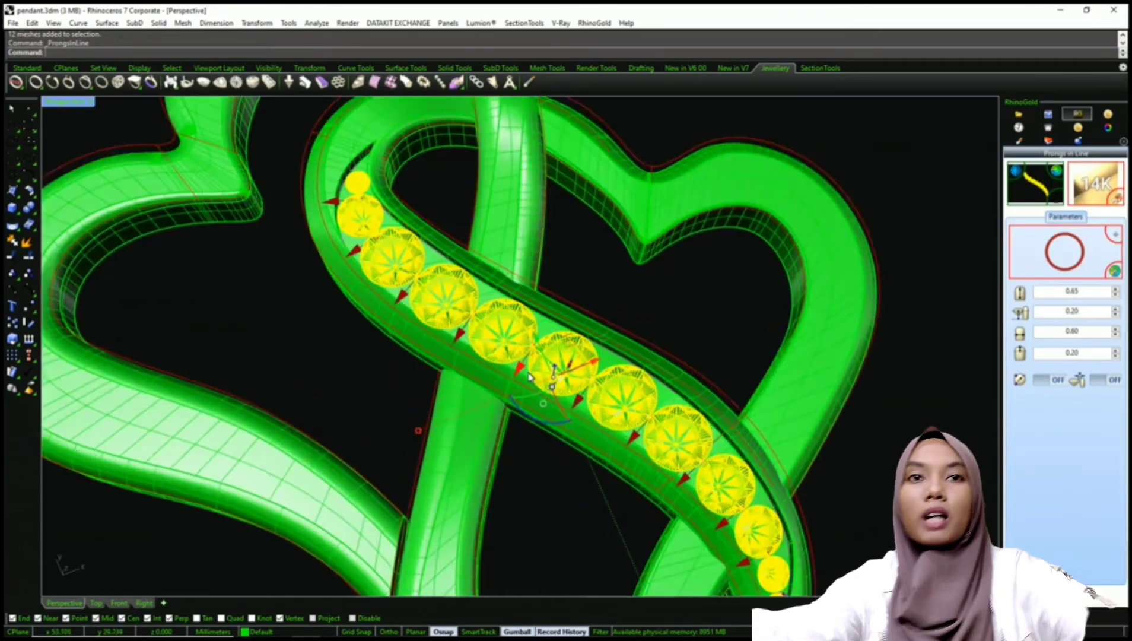
scroll(547, 362, "up", 2)
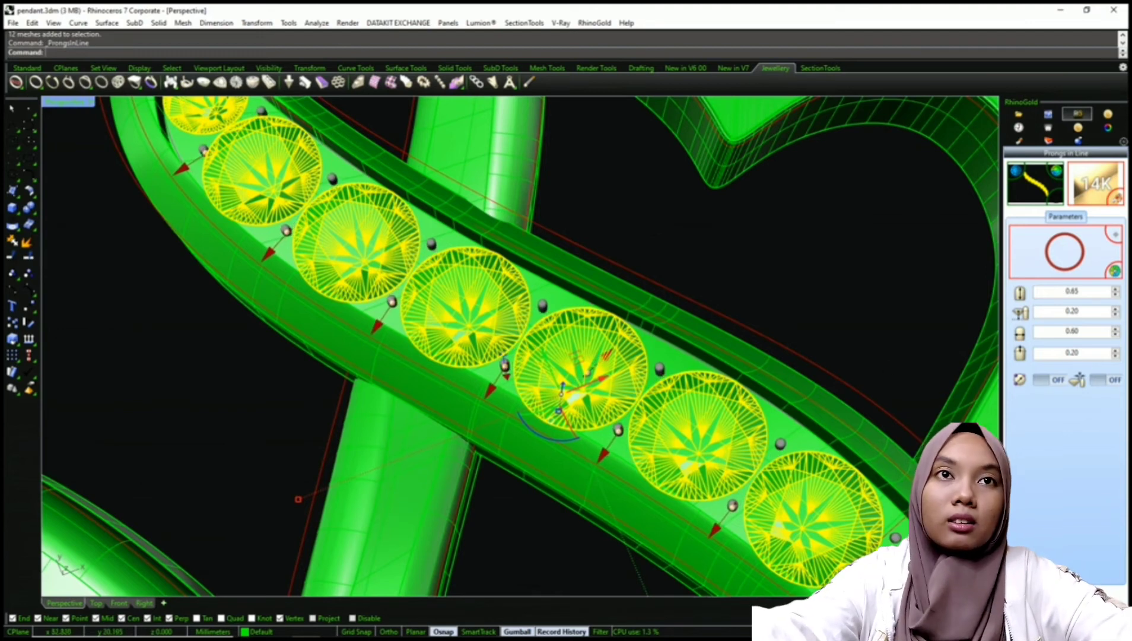
left_click(1115, 290)
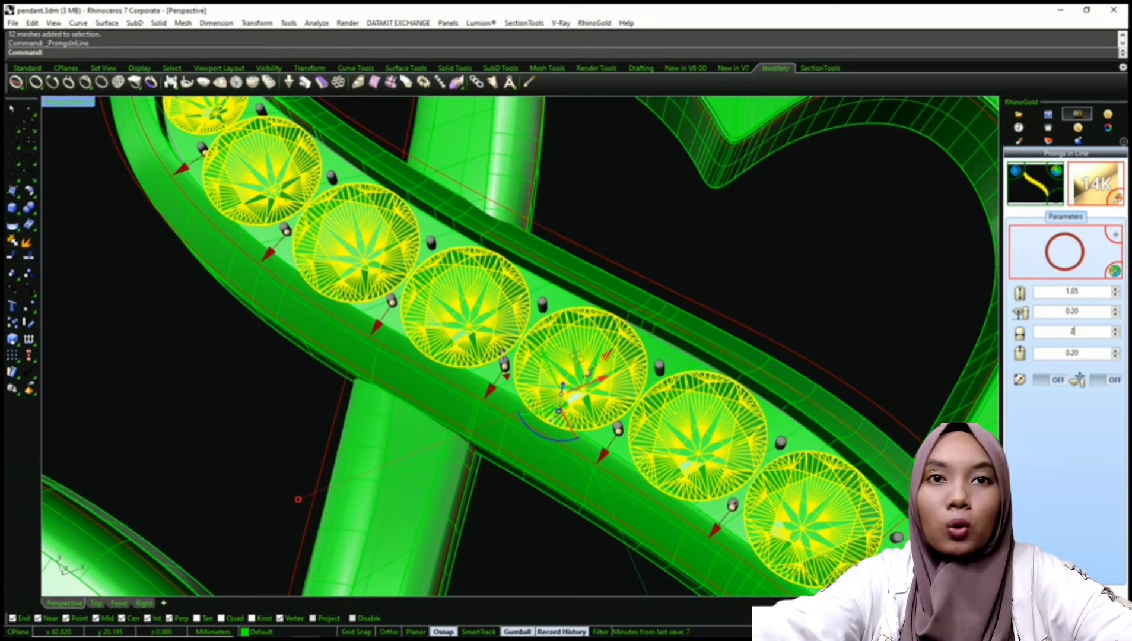
key("Tab")
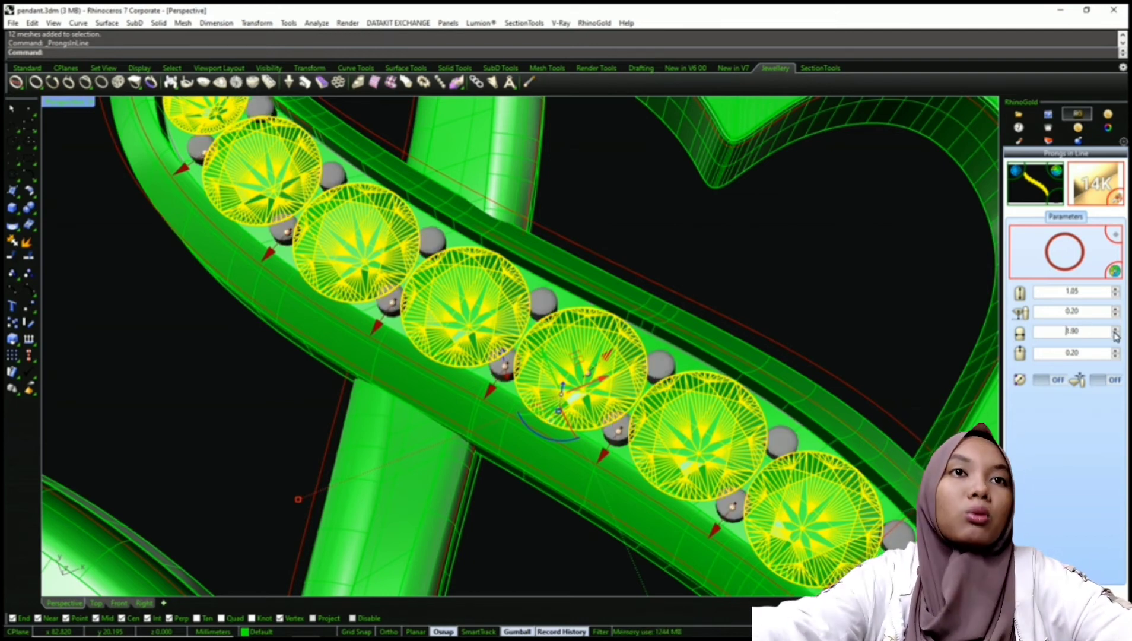
left_click(1115, 331)
left_click(1115, 330)
left_click(1115, 330)
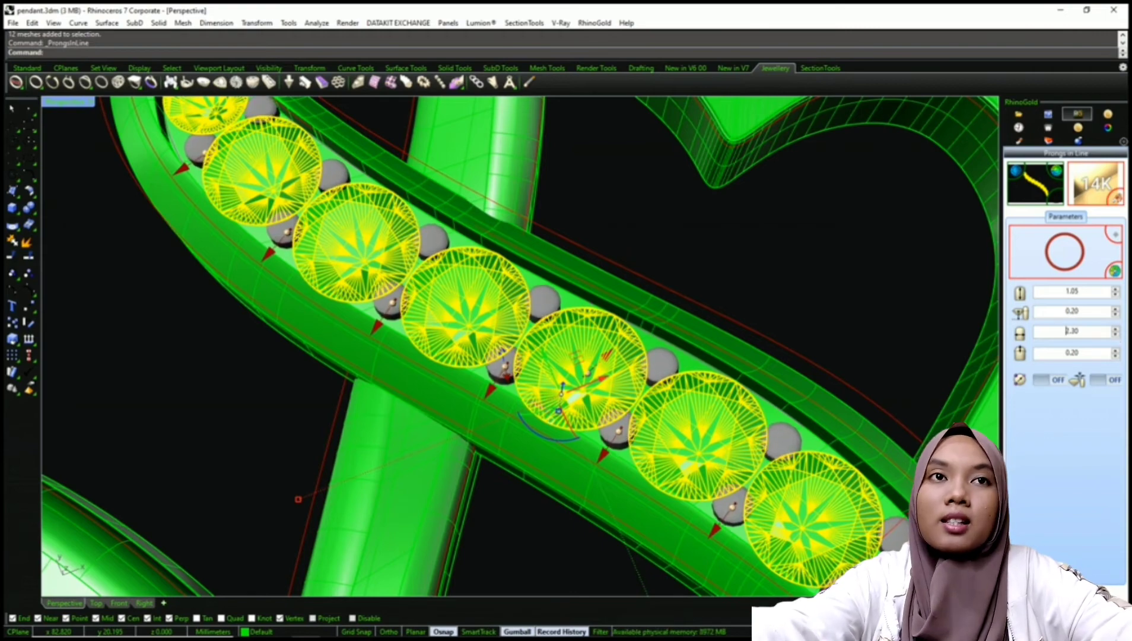
Raise the prong height to 1.65, deselect the gems and examine the prongs along the band from above
right_click_drag(717, 404, 637, 351)
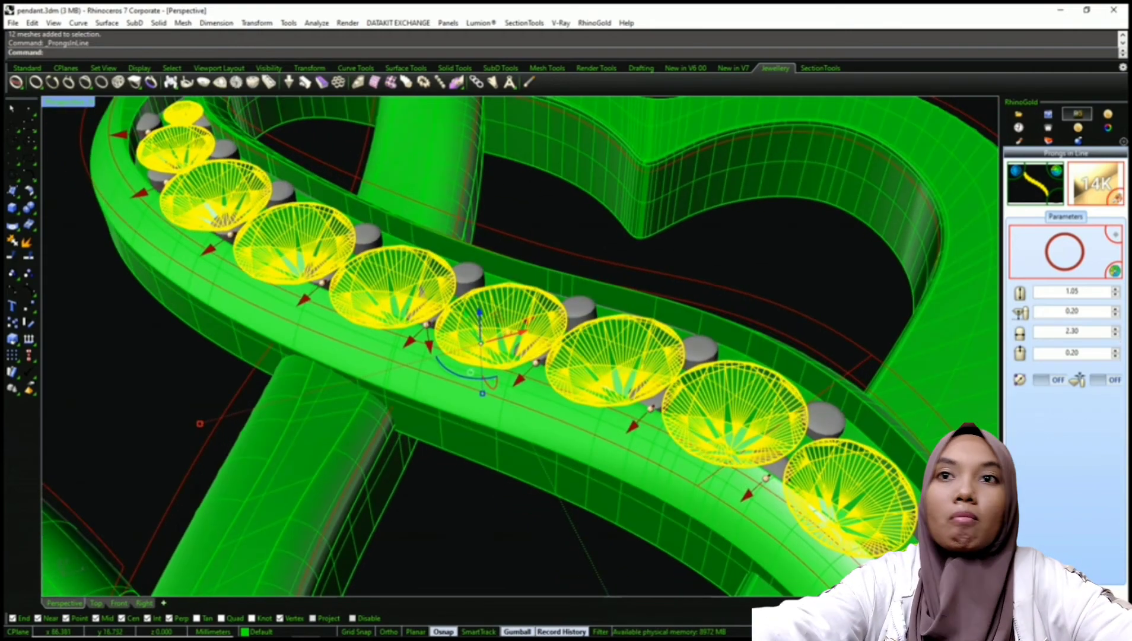
left_click(1114, 290)
left_click(1114, 290)
left_click(1114, 290)
left_click(1114, 291)
left_click(1114, 290)
left_click(1115, 290)
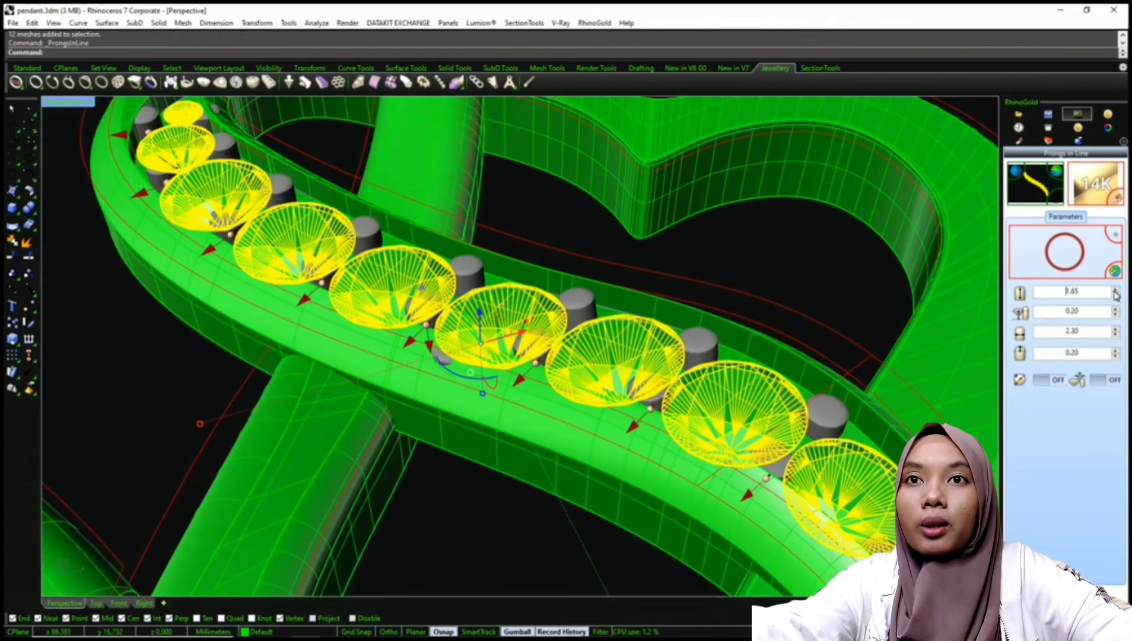
left_click(814, 288)
scroll(706, 307, "down", 4)
right_click_drag(706, 307, 709, 380)
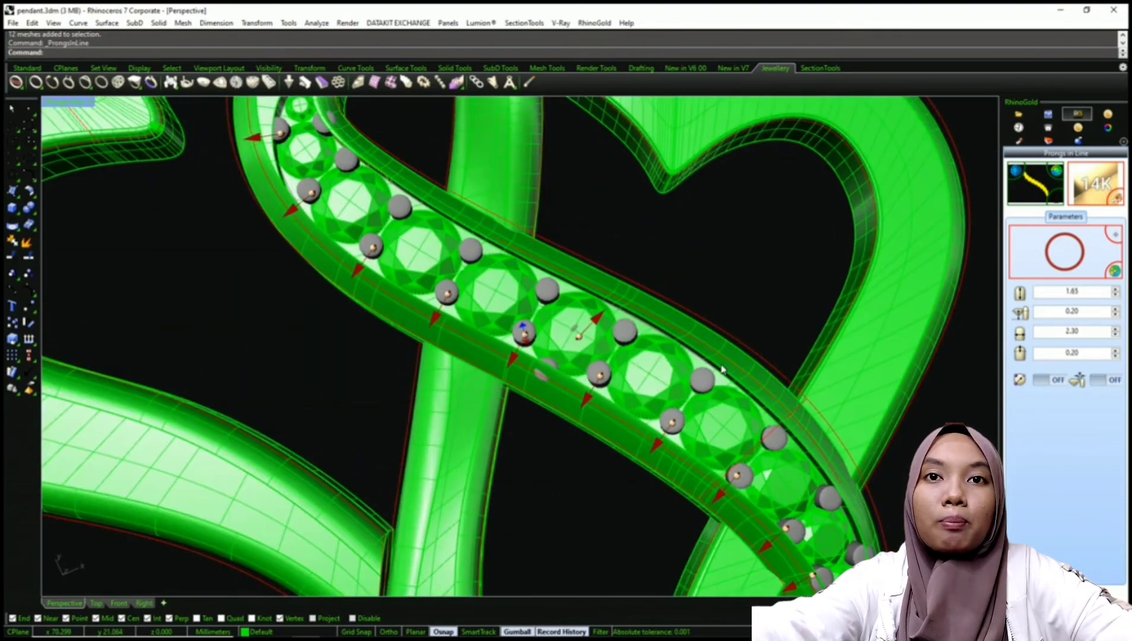
Move the Prongs in Line handles at the lower end of the band inward to bring those prongs closer to the small gems
scroll(720, 363, "down", 6)
right_click_drag(774, 431, 674, 363, "shift")
right_click_drag(674, 363, 696, 465)
scroll(696, 465, "up", 6)
scroll(730, 402, "up", 2)
right_click_drag(730, 402, 694, 415)
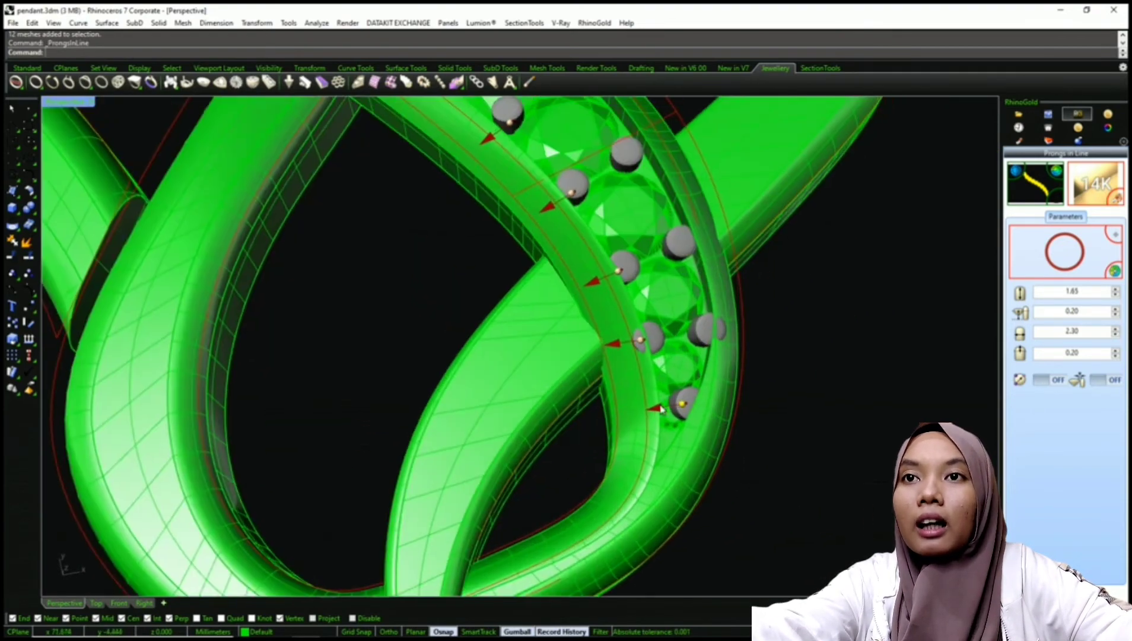
scroll(691, 412, "down", 4)
right_click_drag(711, 346, 726, 418, "shift")
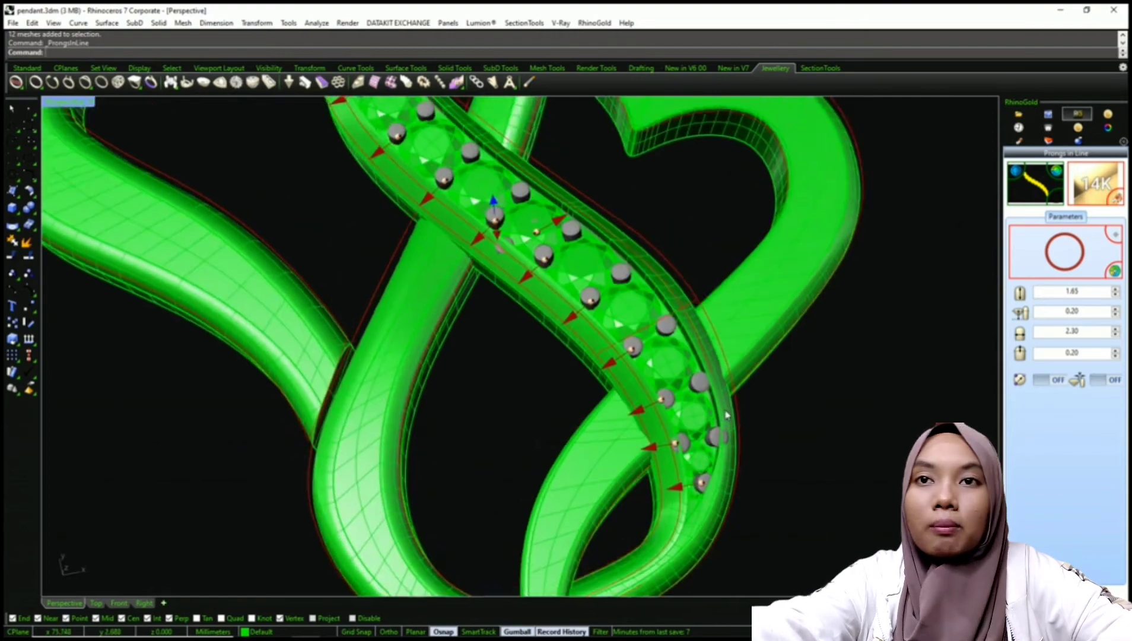
scroll(684, 453, "up", 4)
left_click_drag(672, 434, 685, 433)
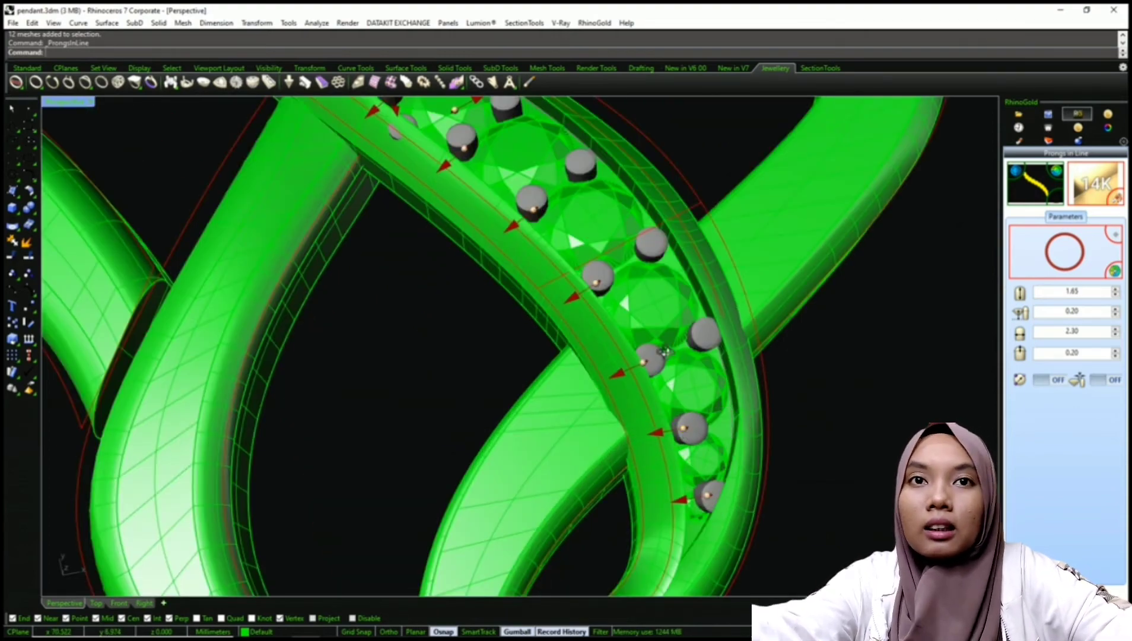
right_click_drag(664, 351, 642, 397)
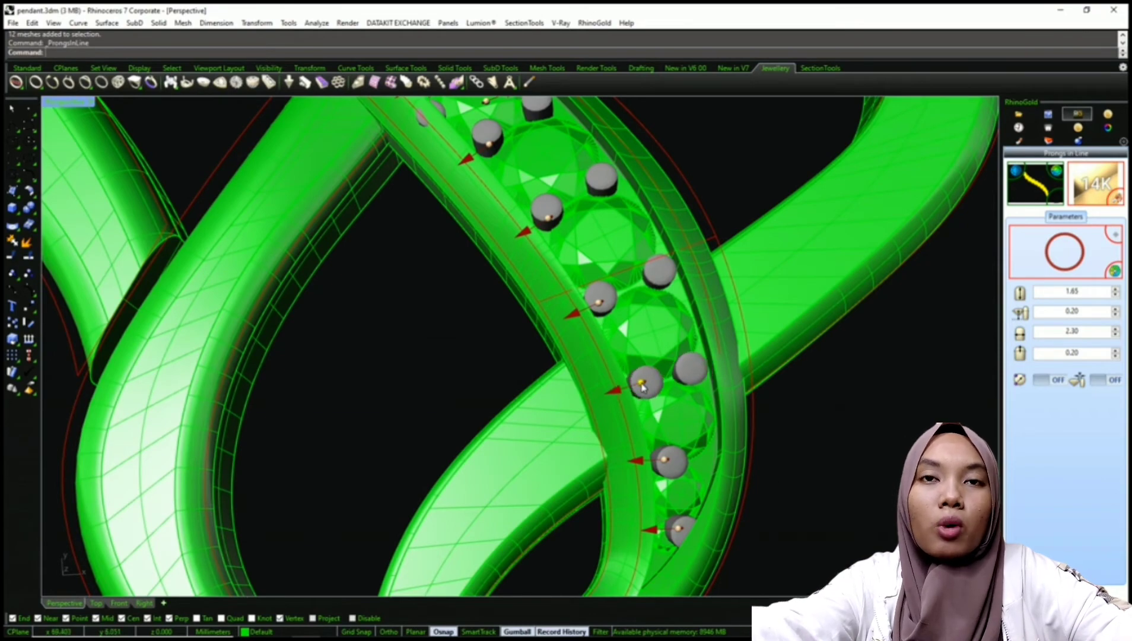
Adjust the first three prong pairs at the upper end of the band to fit closely around the small gems
scroll(646, 359, "down", 5)
scroll(540, 307, "up", 5)
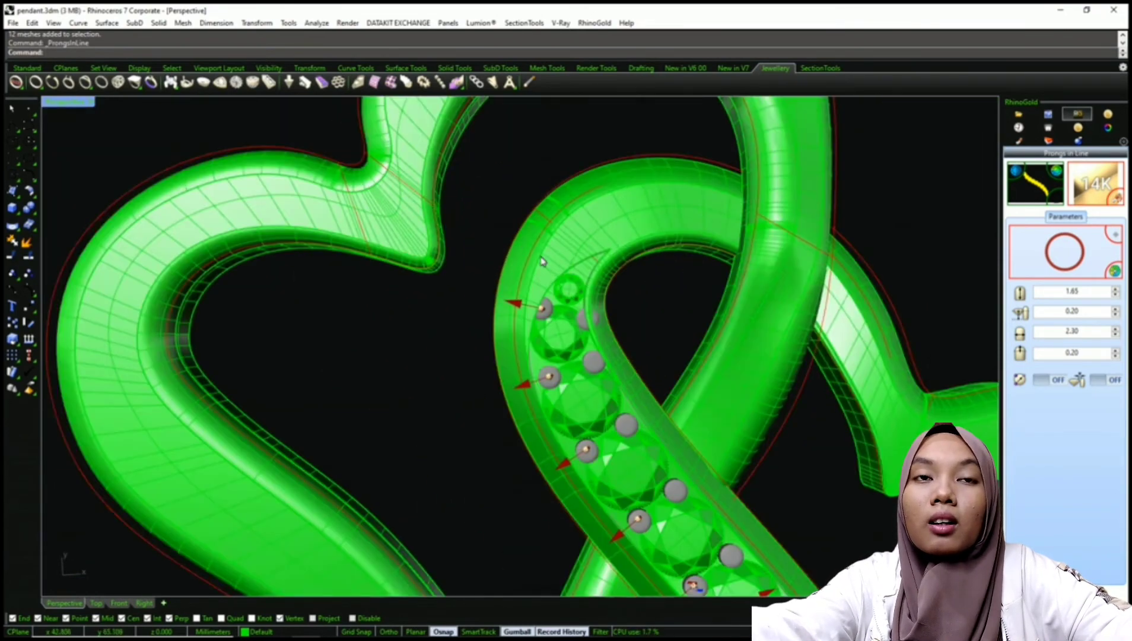
left_click_drag(535, 318, 554, 307)
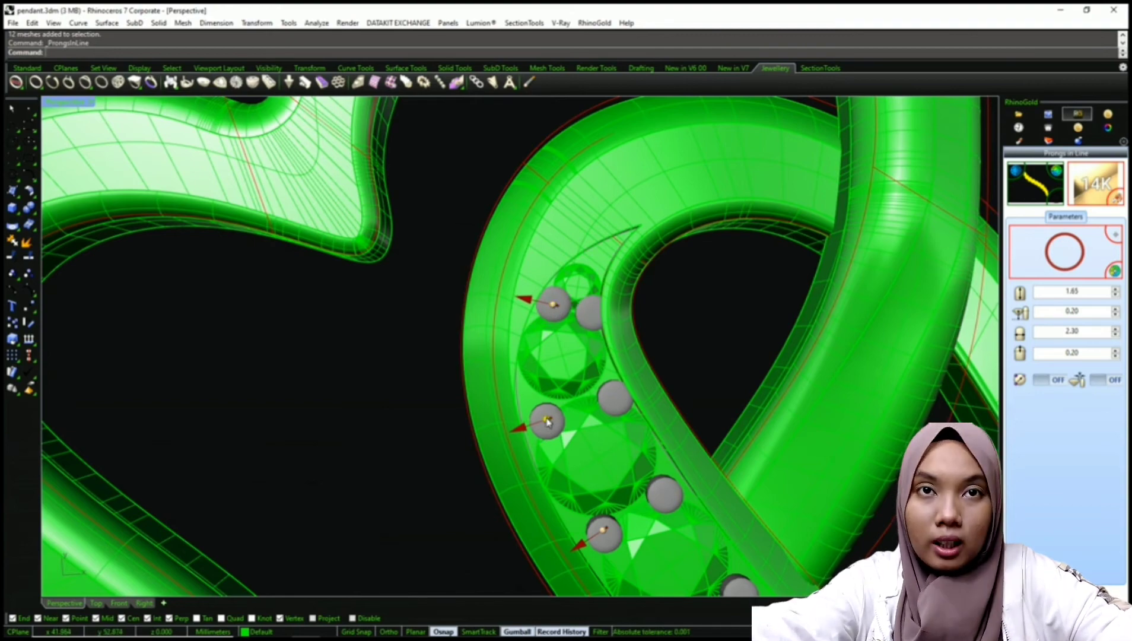
left_click_drag(546, 421, 550, 407)
scroll(550, 410, "down", 6)
right_click_drag(551, 415, 546, 386)
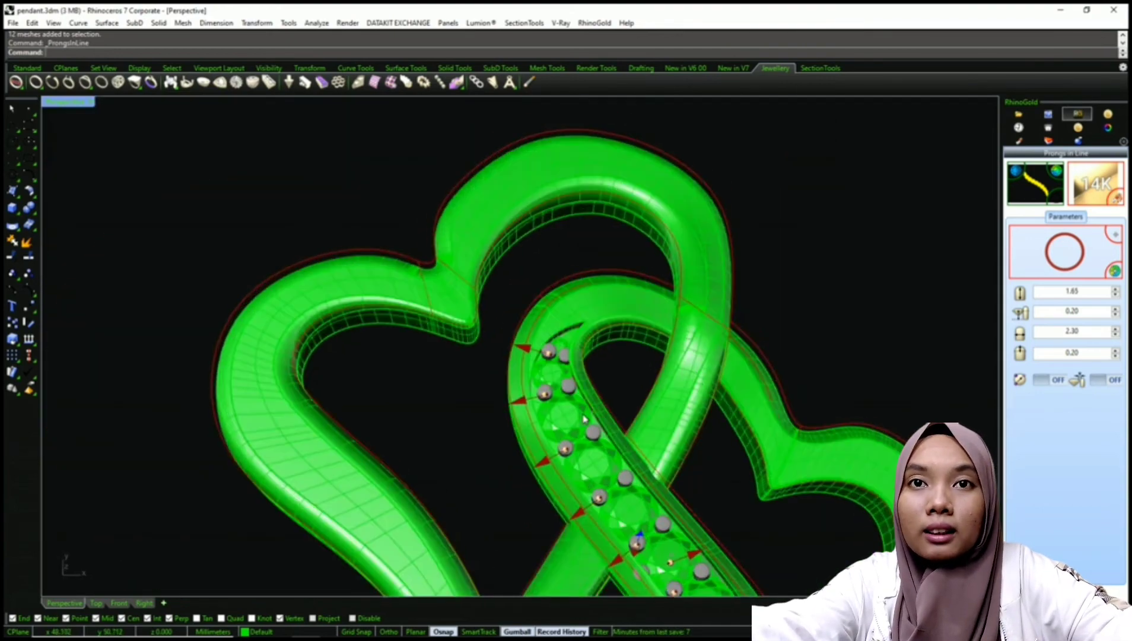
scroll(545, 450, "up", 6)
left_click_drag(588, 473, 586, 463)
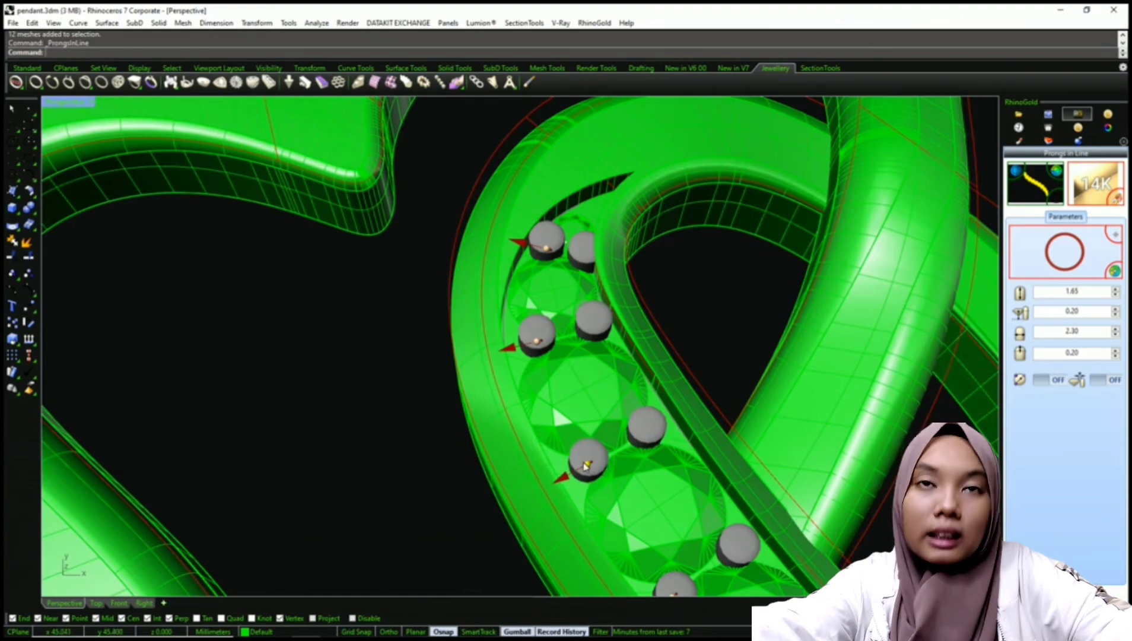
Set the last prong dimension to 0.35 and generate the prongs along the gem band
scroll(586, 463, "down", 7)
right_click_drag(622, 457, 622, 426)
scroll(617, 417, "down", 8)
scroll(623, 426, "up", 8)
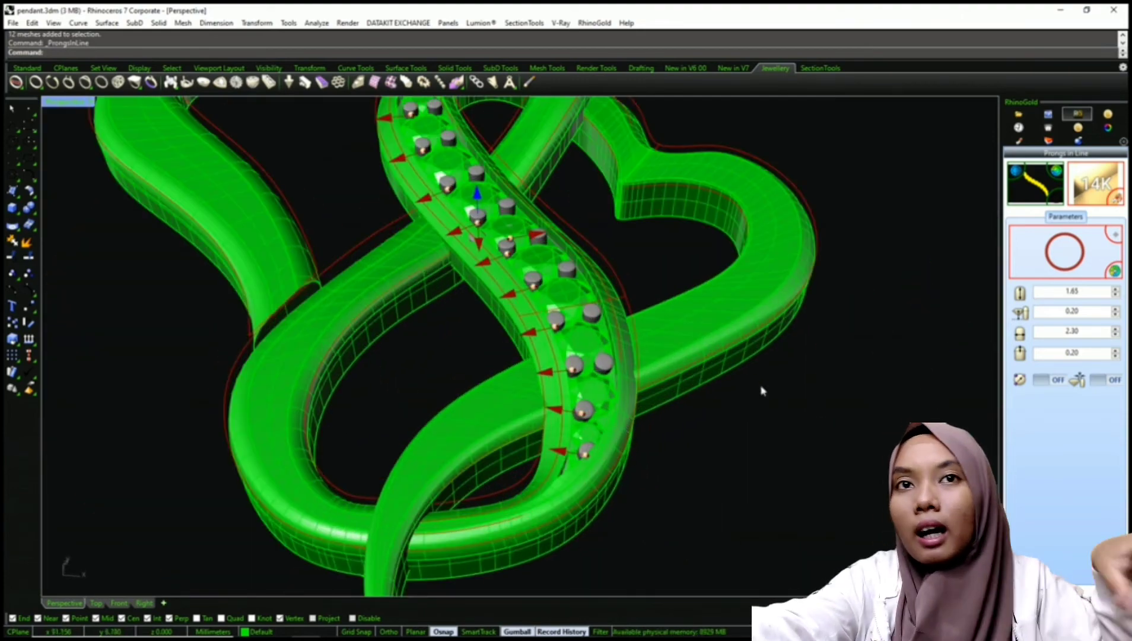
left_click(1116, 350)
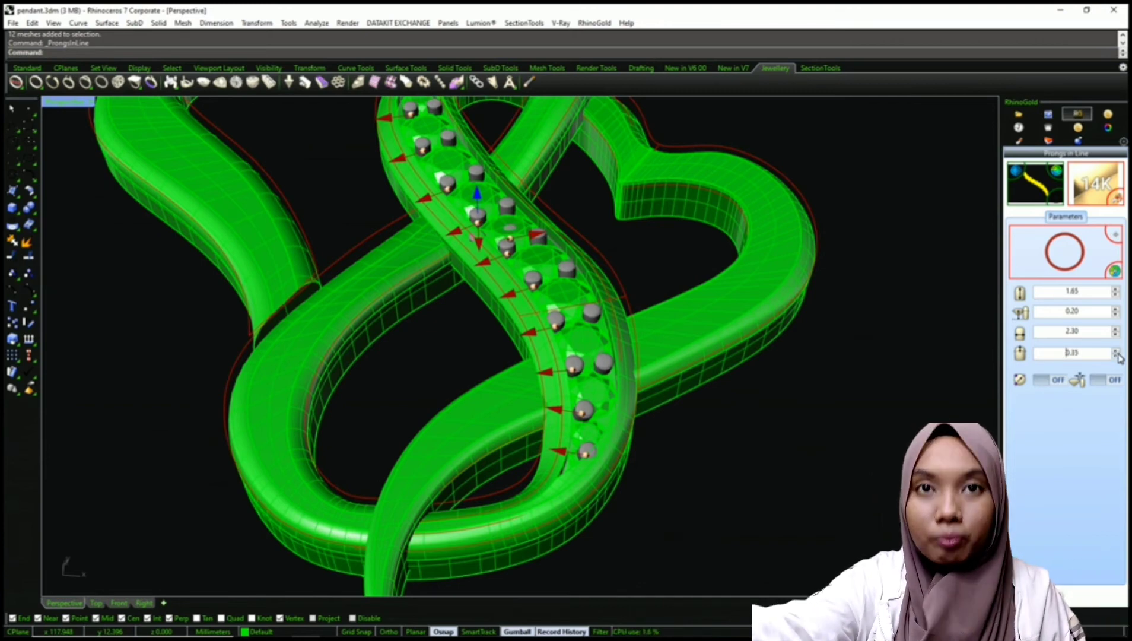
right_click(720, 525)
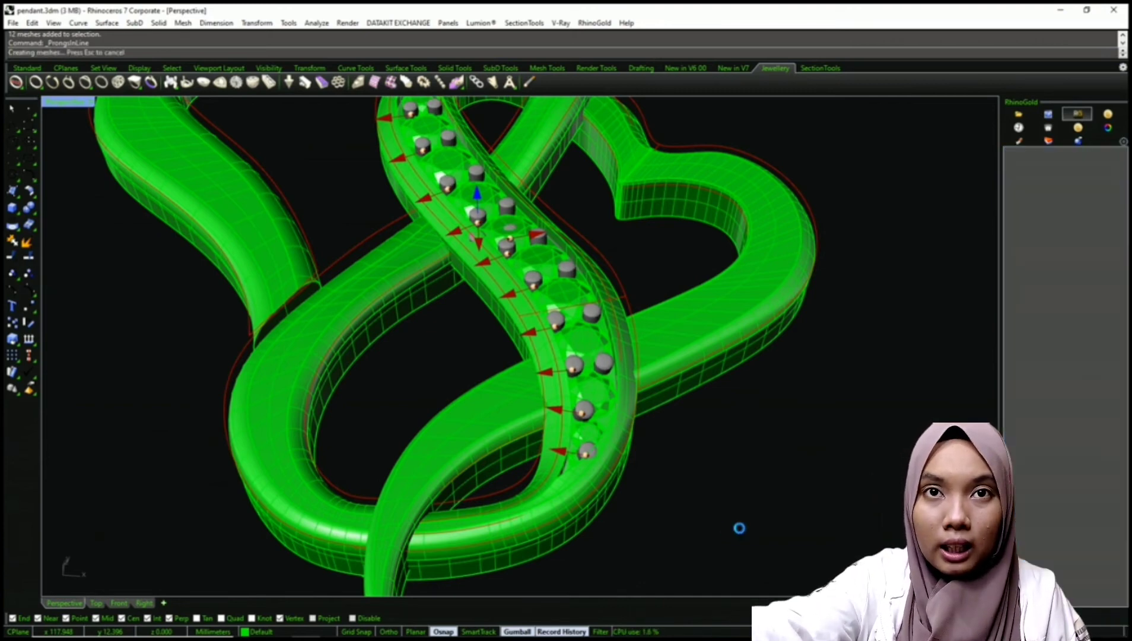
Ungroup the generated prongs and delete the stray prong lying below the pendant
scroll(656, 362, "down", 5)
right_click_drag(657, 363, 652, 568)
right_click_drag(531, 185, 549, 299, "shift")
scroll(549, 299, "down", 3)
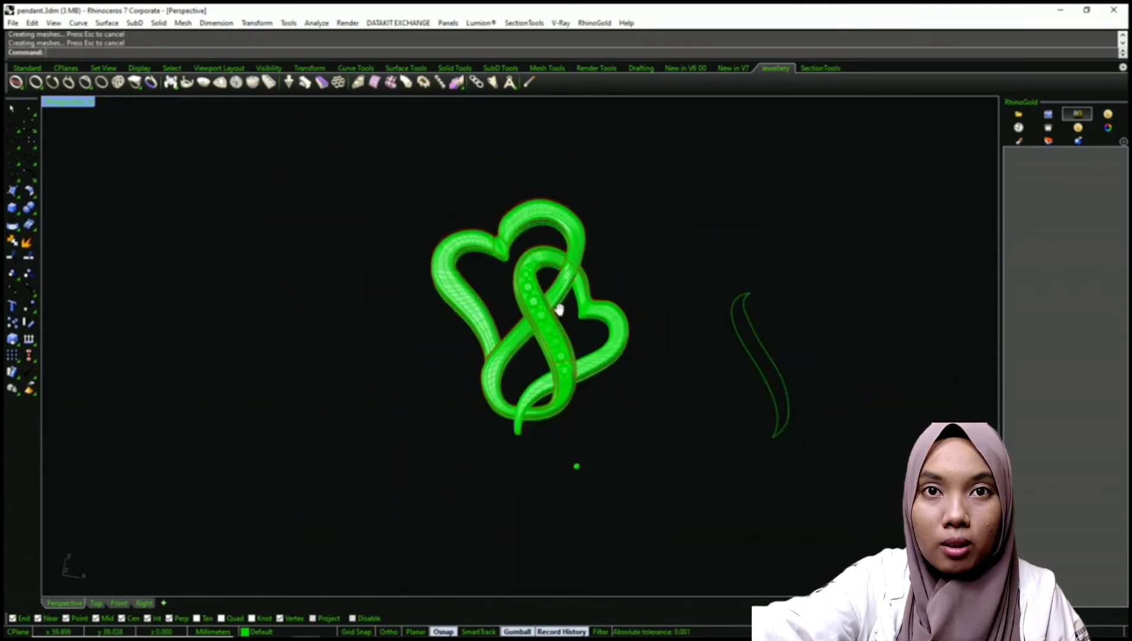
scroll(584, 459, "up", 1)
left_click(578, 433)
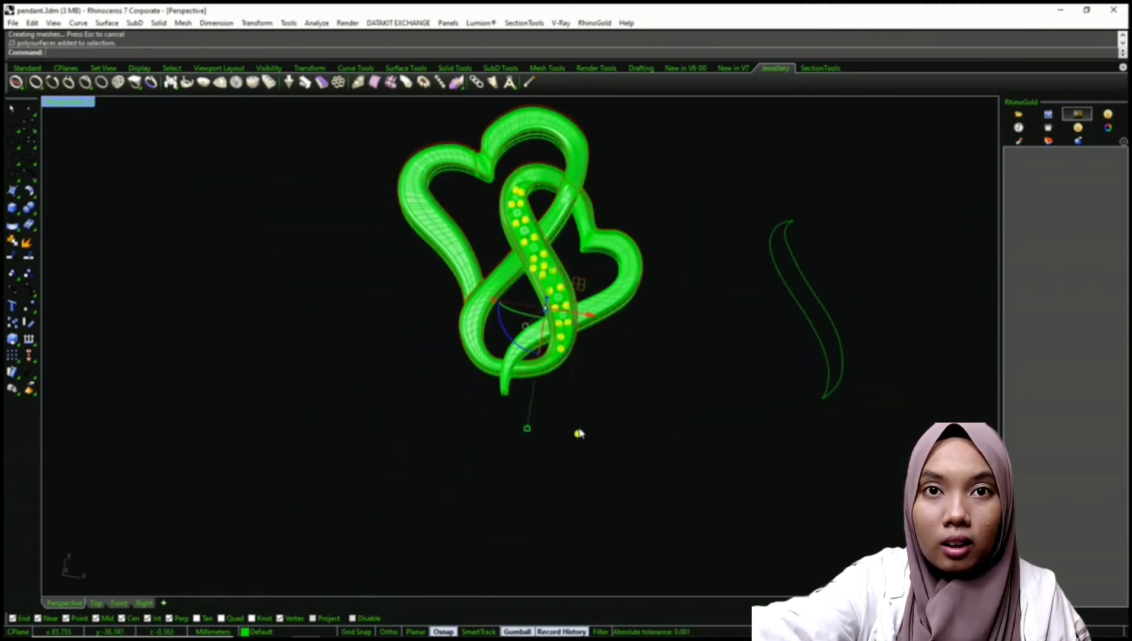
right_click_drag(572, 375, 583, 408, "shift")
type("un")
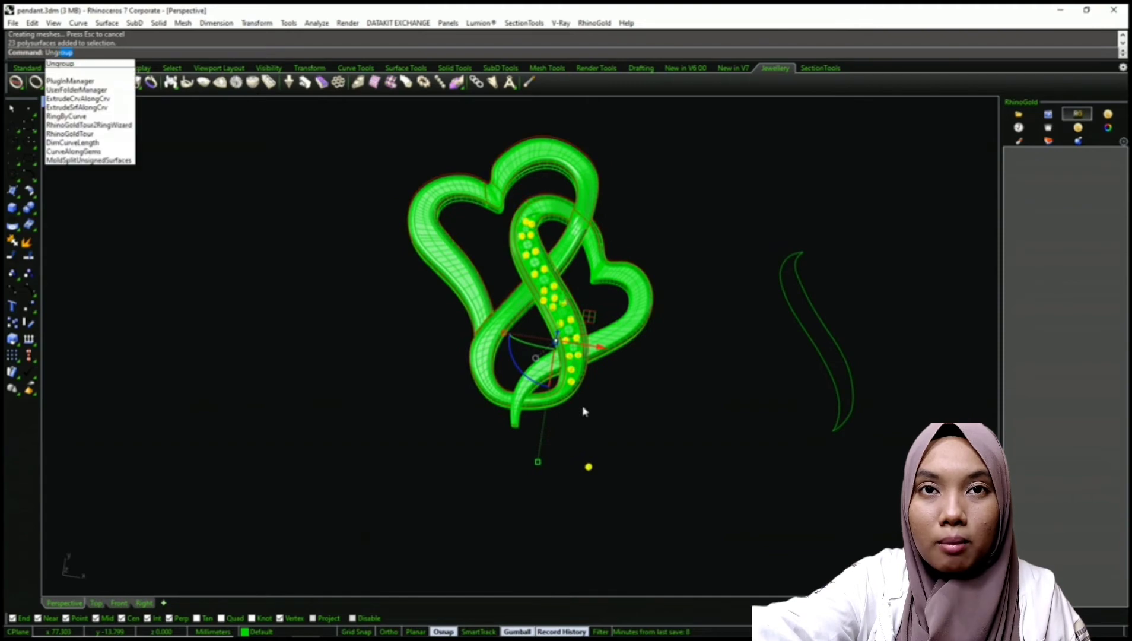
key("Return")
key("Delete")
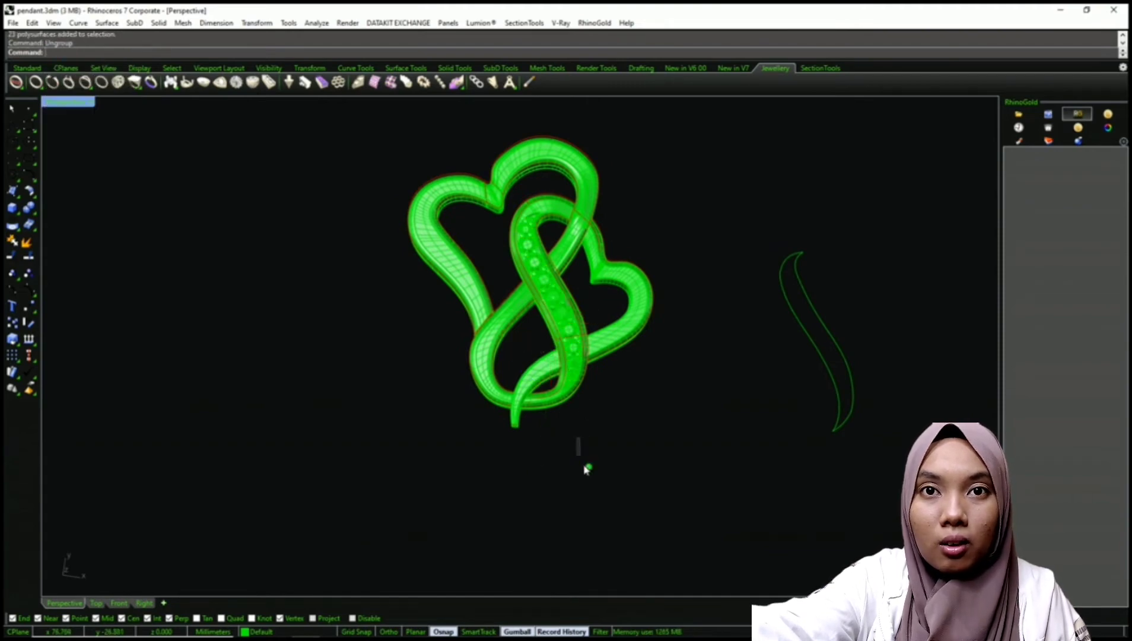
left_click(588, 466)
key("Delete")
Duplicate the inner prong beside the uppermost small gem and place the copy at the pointed upper tip of the recess
right_click_drag(556, 212, 498, 306, "shift")
scroll(514, 330, "up", 8)
scroll(464, 383, "up", 6)
scroll(463, 383, "up", 4)
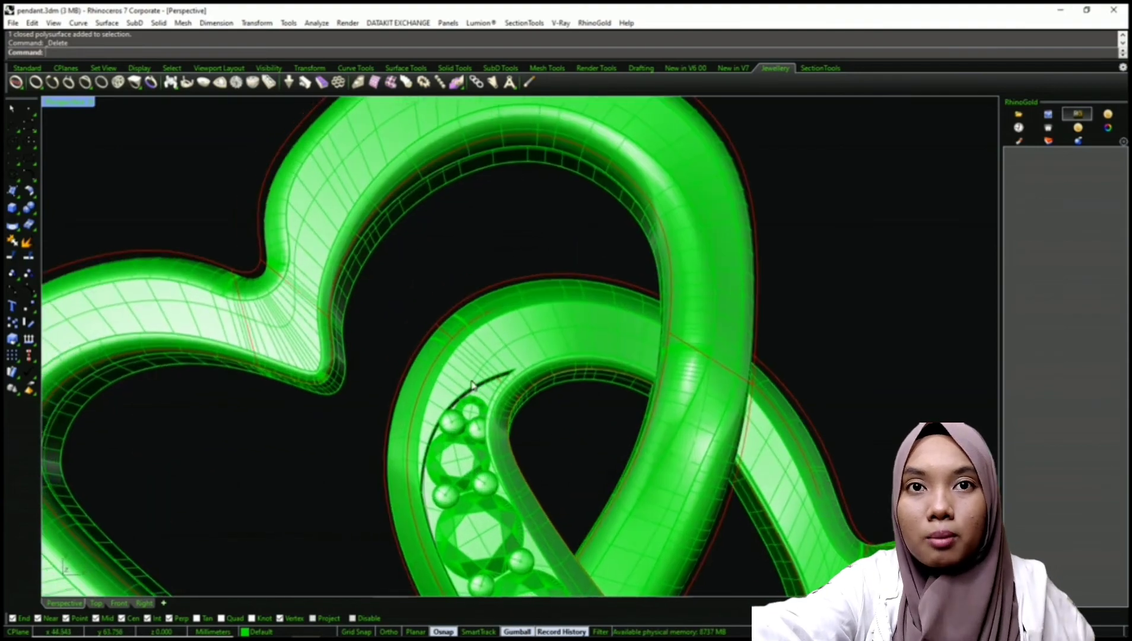
left_click(497, 437)
scroll(494, 417, "up", 5)
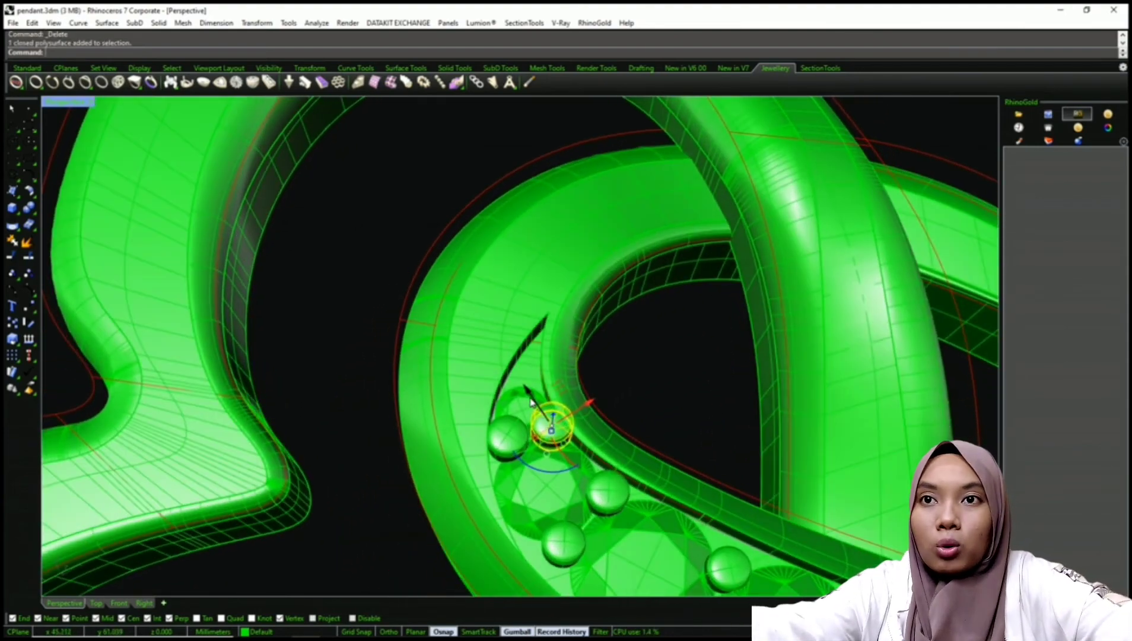
left_click_drag(531, 402, 536, 374)
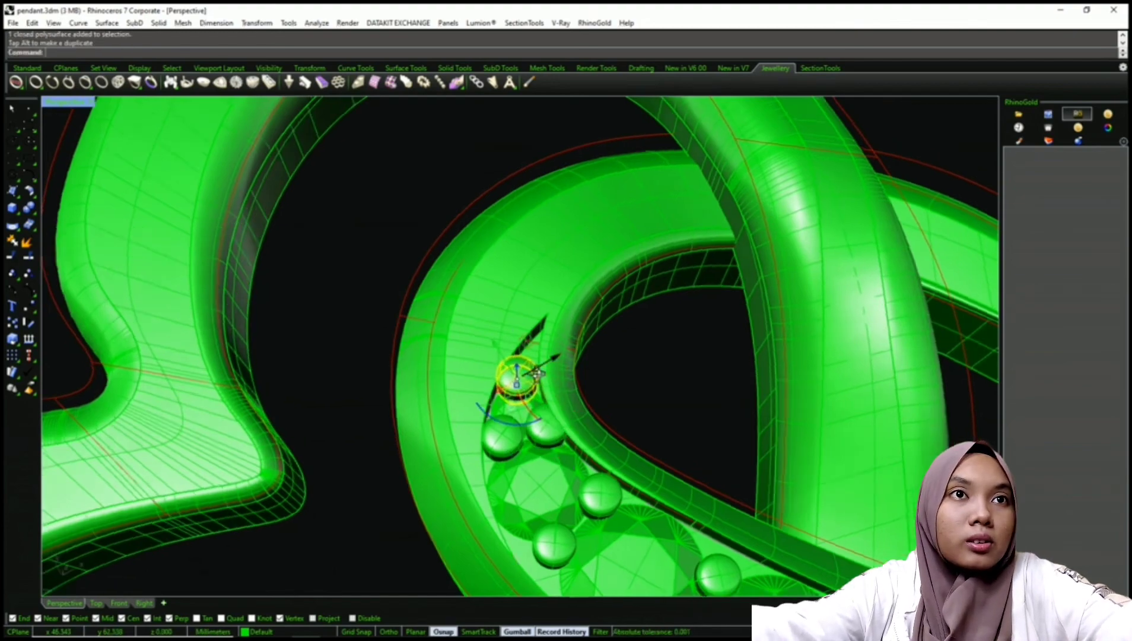
scroll(537, 374, "up", 3)
left_click_drag(578, 374, 579, 365)
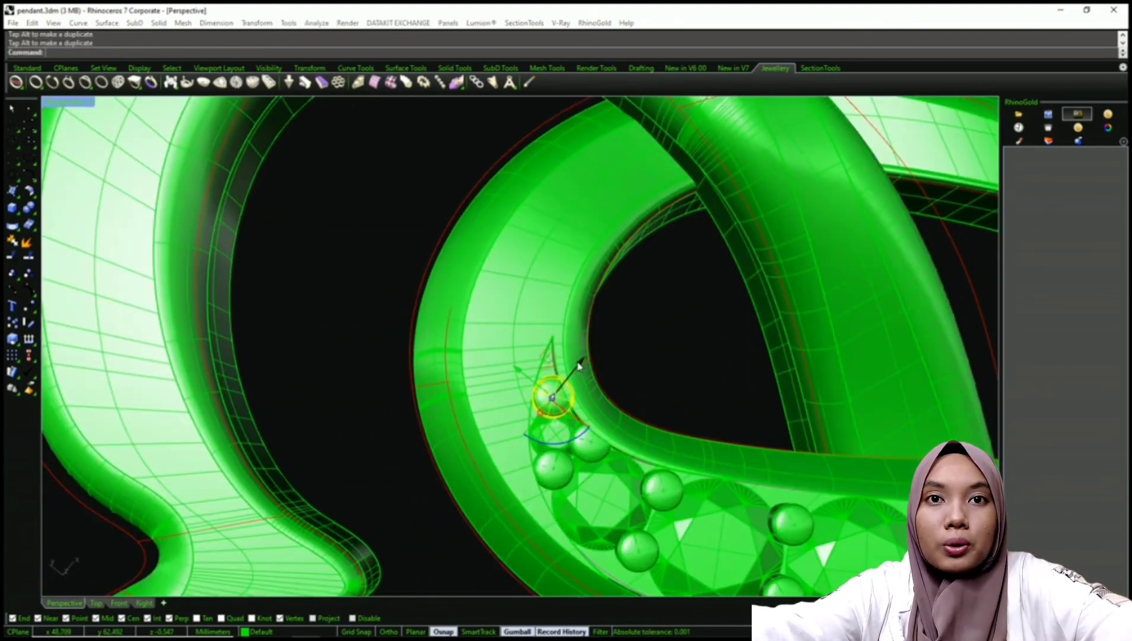
left_click(569, 352)
right_click_drag(573, 363, 591, 238)
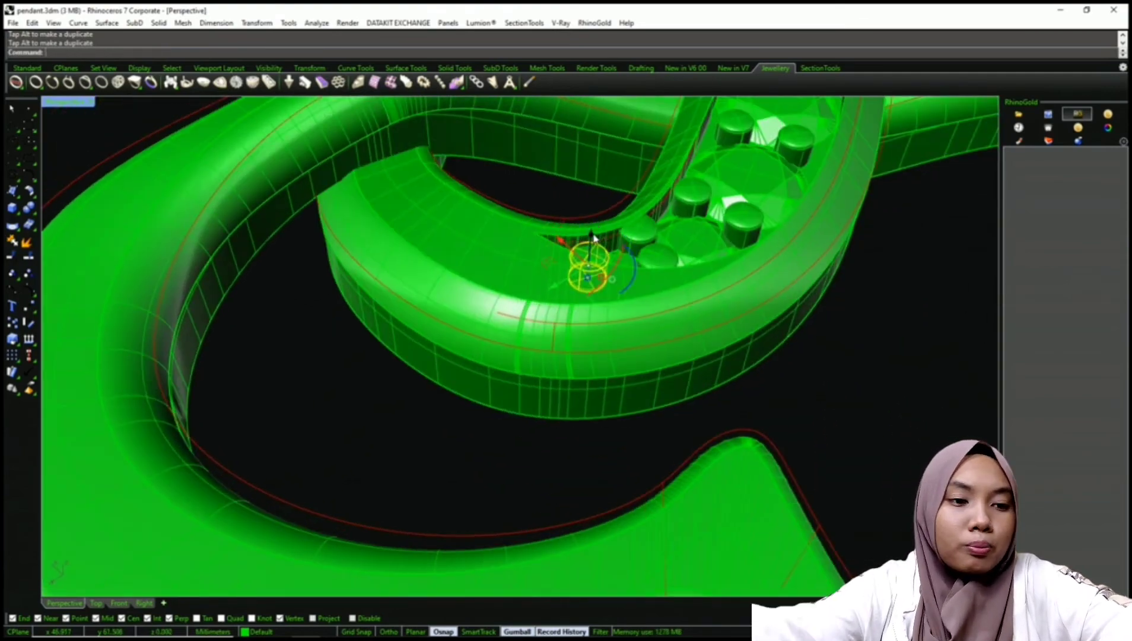
Try to resize the prong at the lower end of the band in the Prong Editor, with top 0.20 and mid and bottom 0.30
scroll(593, 237, "down", 5)
right_click_drag(695, 303, 602, 409)
scroll(694, 388, "down", 5)
scroll(628, 412, "up", 8)
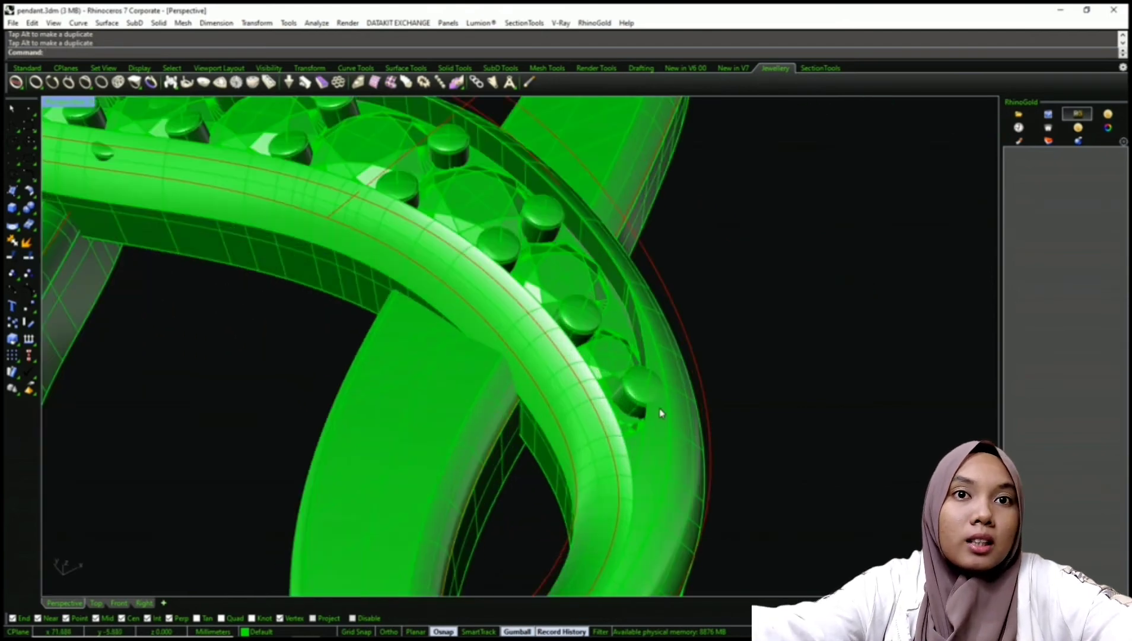
left_click(659, 411)
left_click(682, 415)
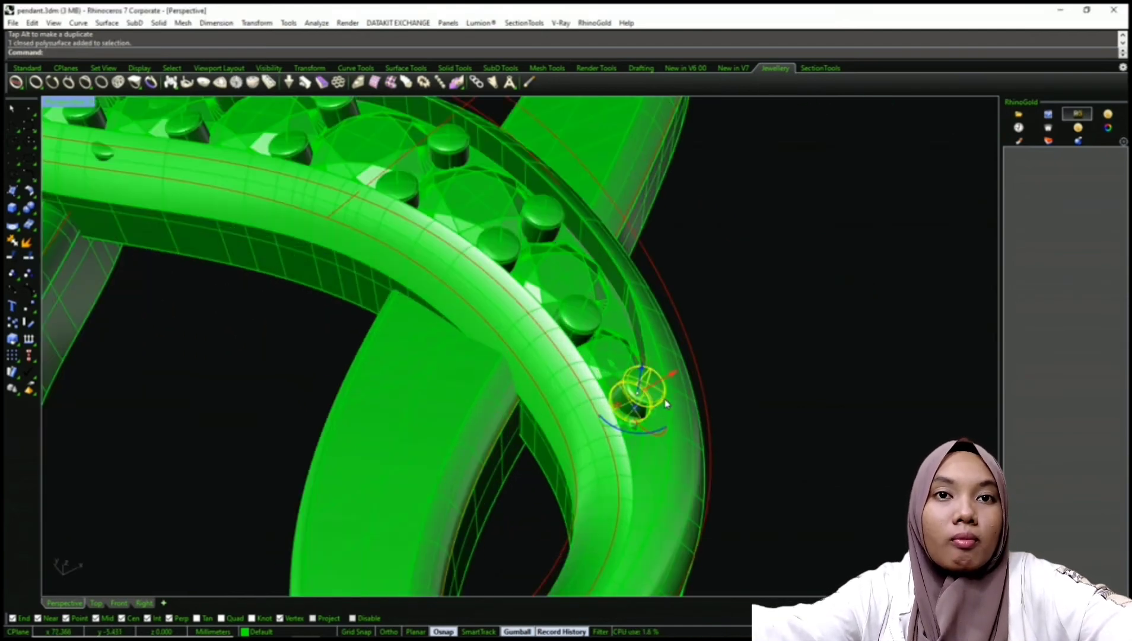
middle_click(665, 401)
left_click(674, 415)
middle_click(674, 417)
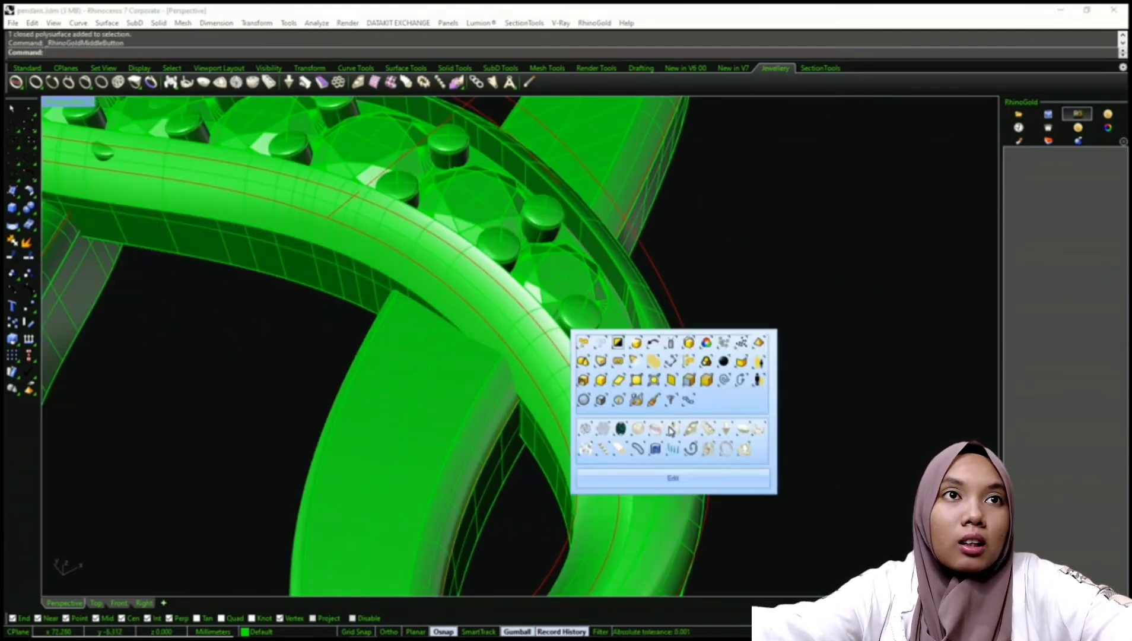
left_click(662, 477)
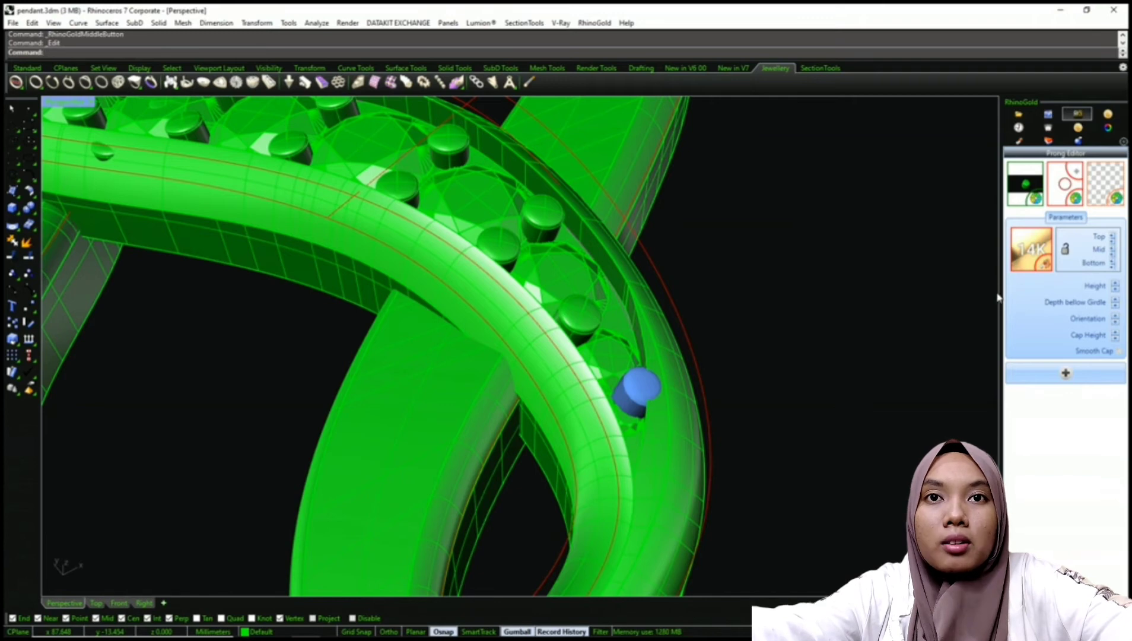
left_click_drag(1011, 298, 930, 300)
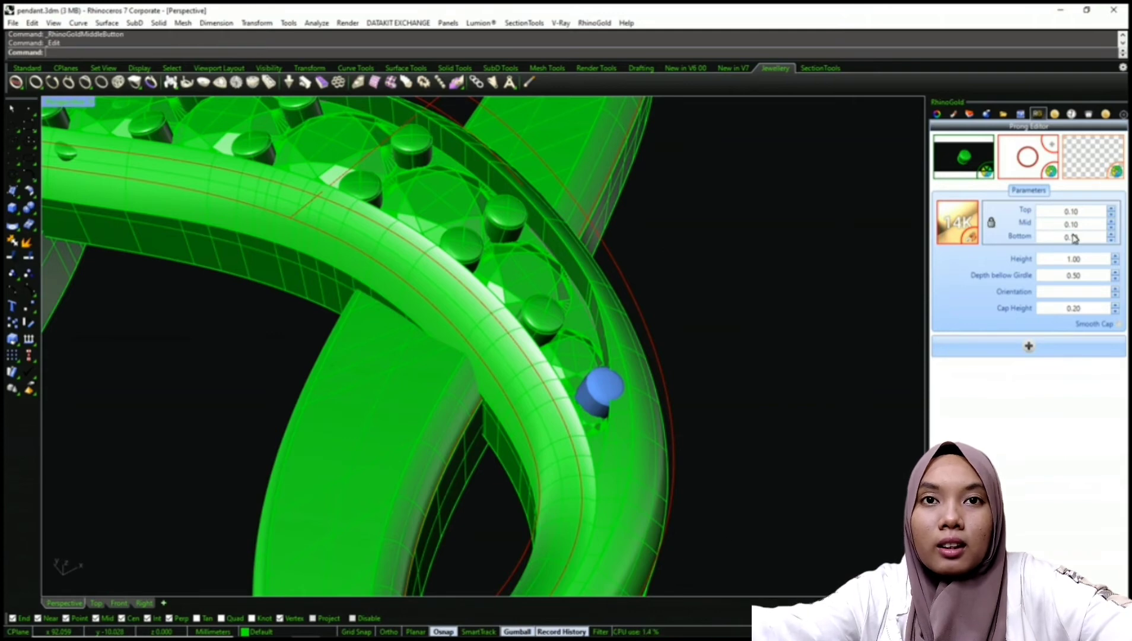
left_click(1112, 219)
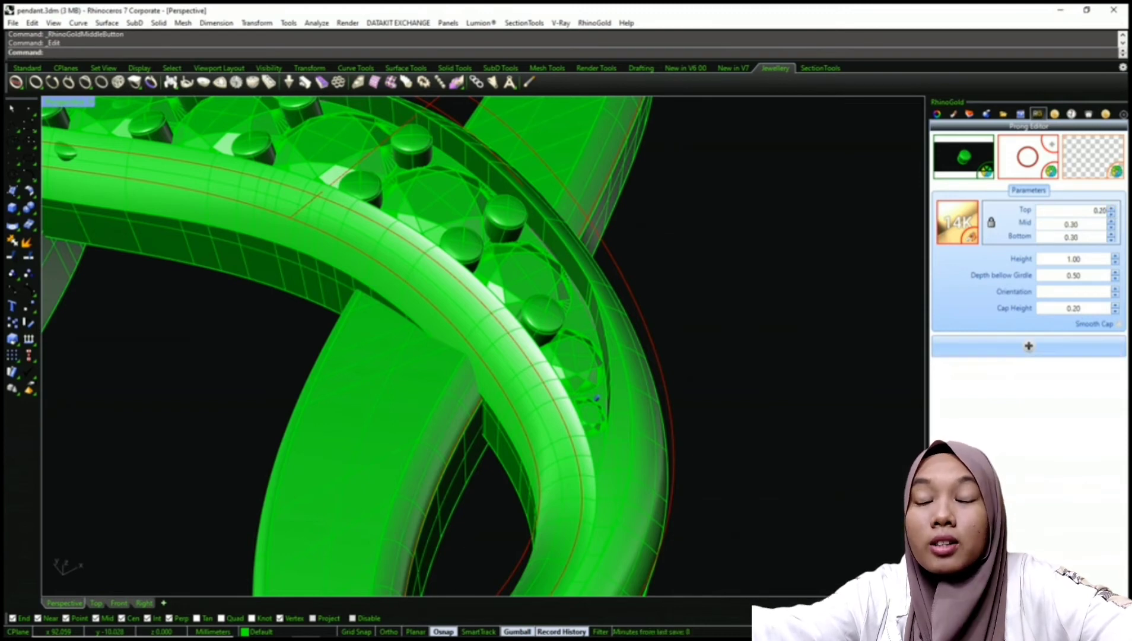
key("Return")
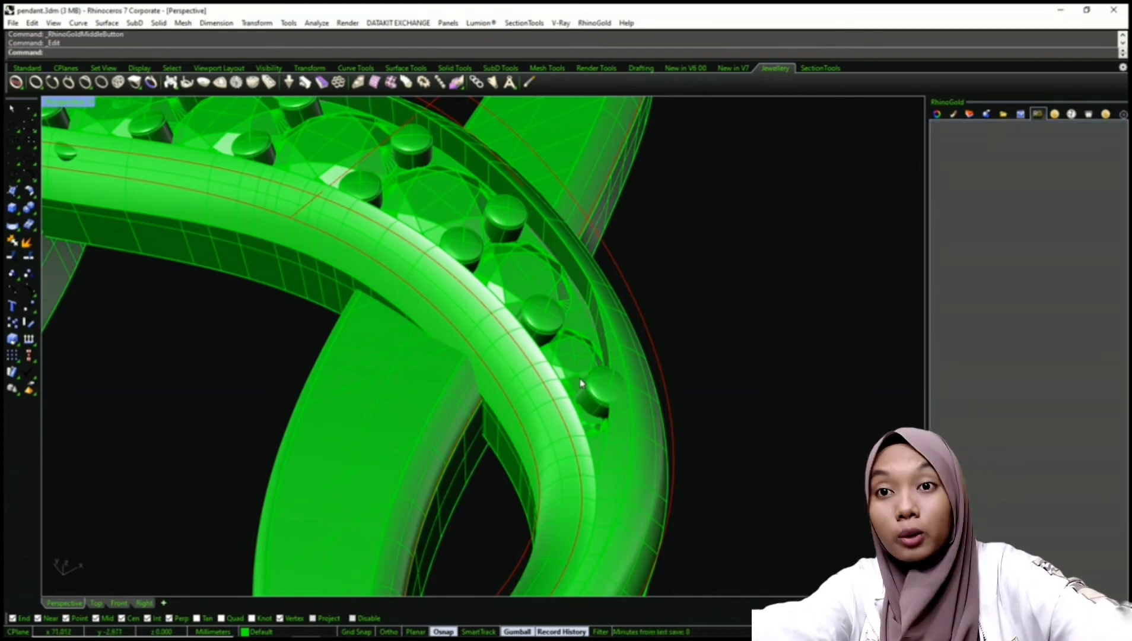
Scale down the prong at the lower end of the band uniformly to suit the smallest gem
left_click(595, 391)
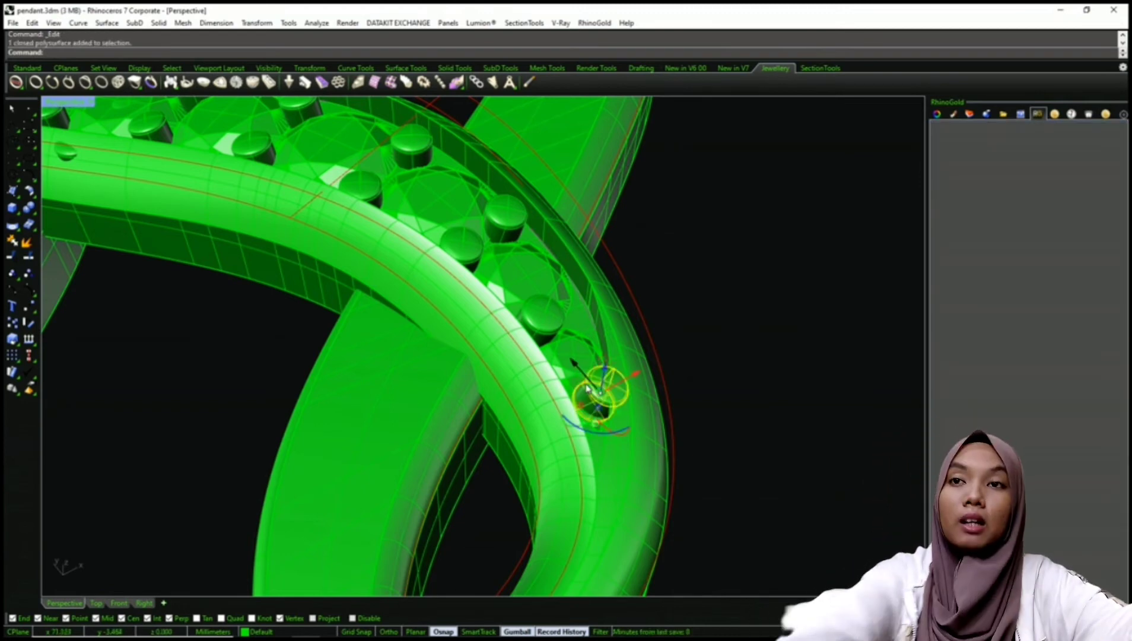
left_click_drag(586, 389, 588, 402)
scroll(607, 434, "up", 3)
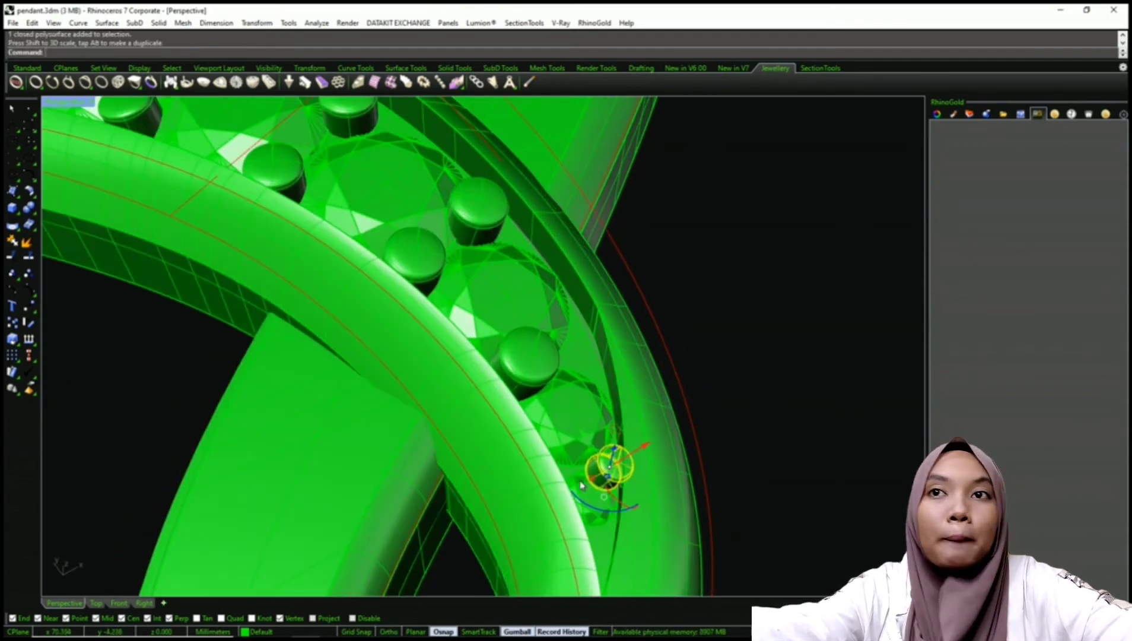
left_click_drag(590, 479, 595, 476, "shift")
scroll(601, 446, "down", 7)
scroll(602, 447, "up", 5)
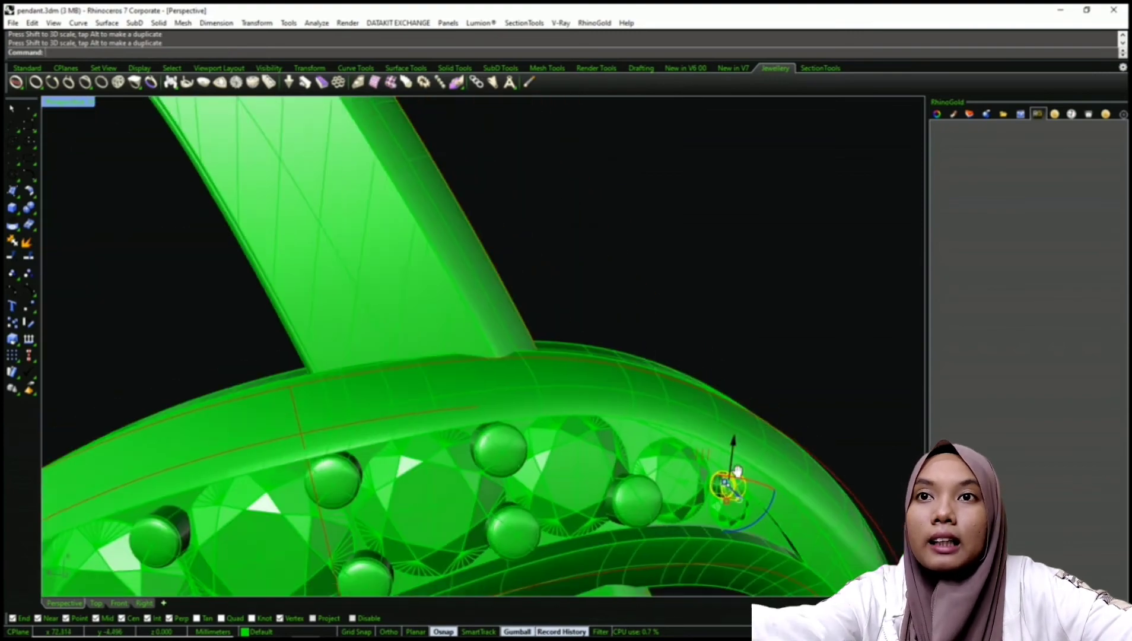
Reposition the reduced prong between the last two small gems at the lower end of the band
left_click(703, 484)
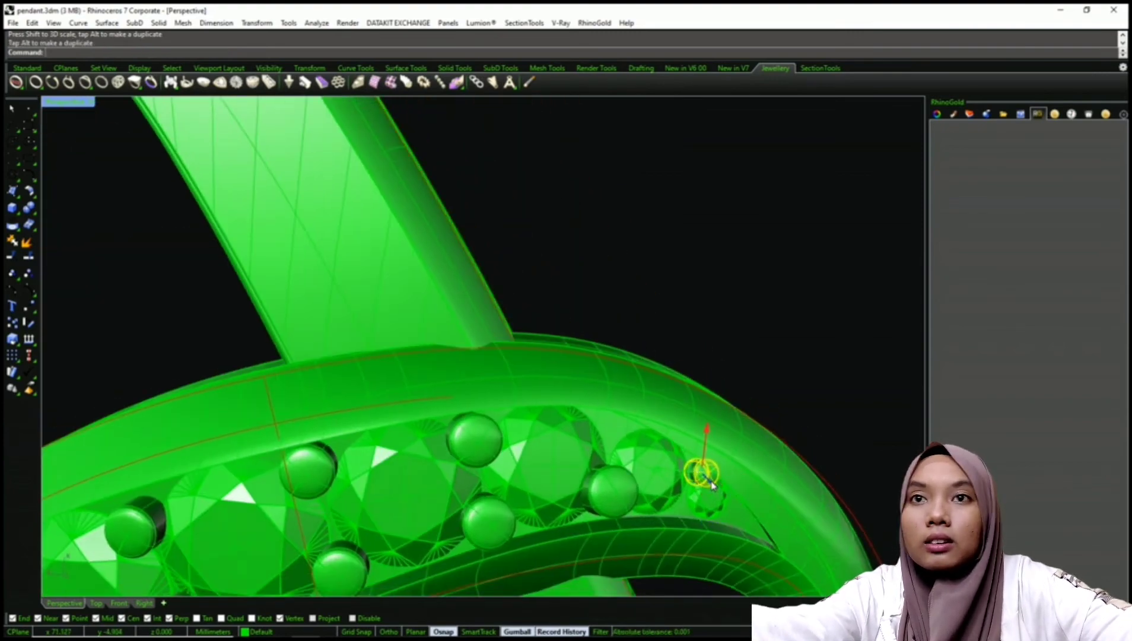
left_click_drag(662, 473, 656, 472)
left_click(813, 358)
right_click_drag(810, 358, 626, 489)
left_click(641, 465)
left_click_drag(634, 467, 622, 484)
right_click_drag(571, 532, 608, 430)
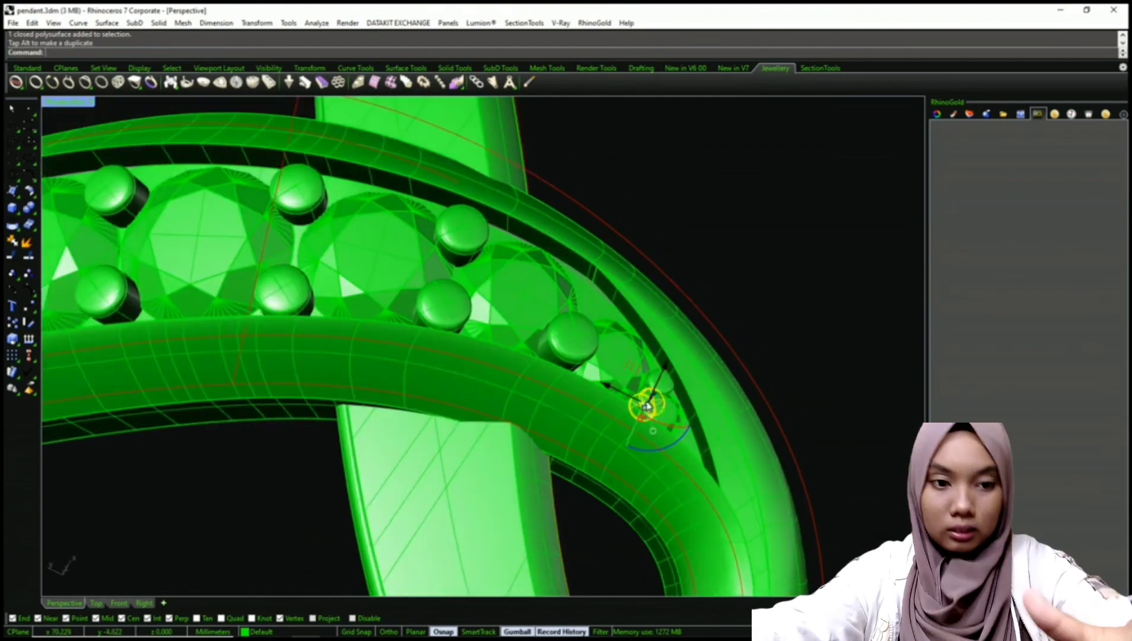
Place a second small prong on the opposite side of the last gems, against the band's inner wall
scroll(650, 398, "up", 3)
left_click_drag(663, 372, 589, 392)
left_click(567, 350)
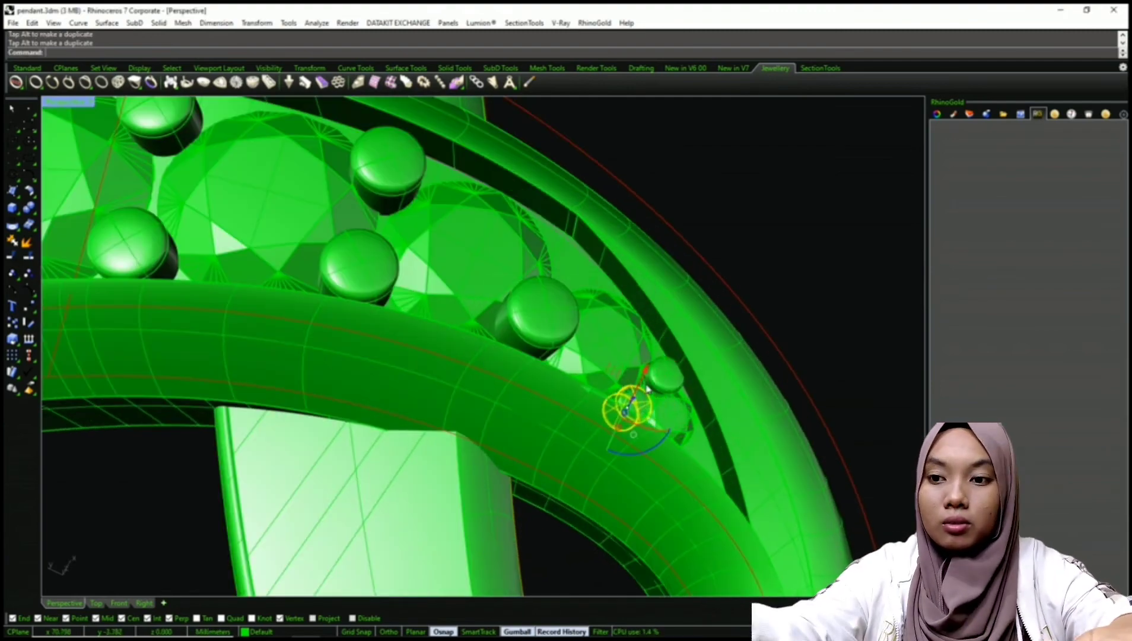
right_click_drag(644, 414, 704, 304)
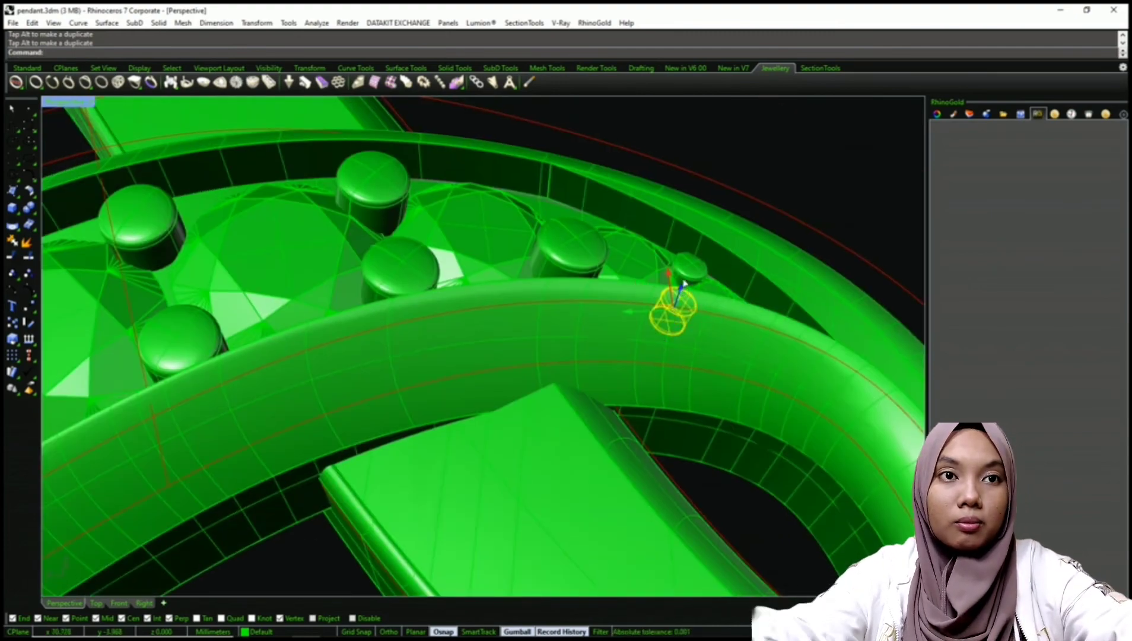
scroll(678, 297, "down", 5)
scroll(672, 333, "down", 3)
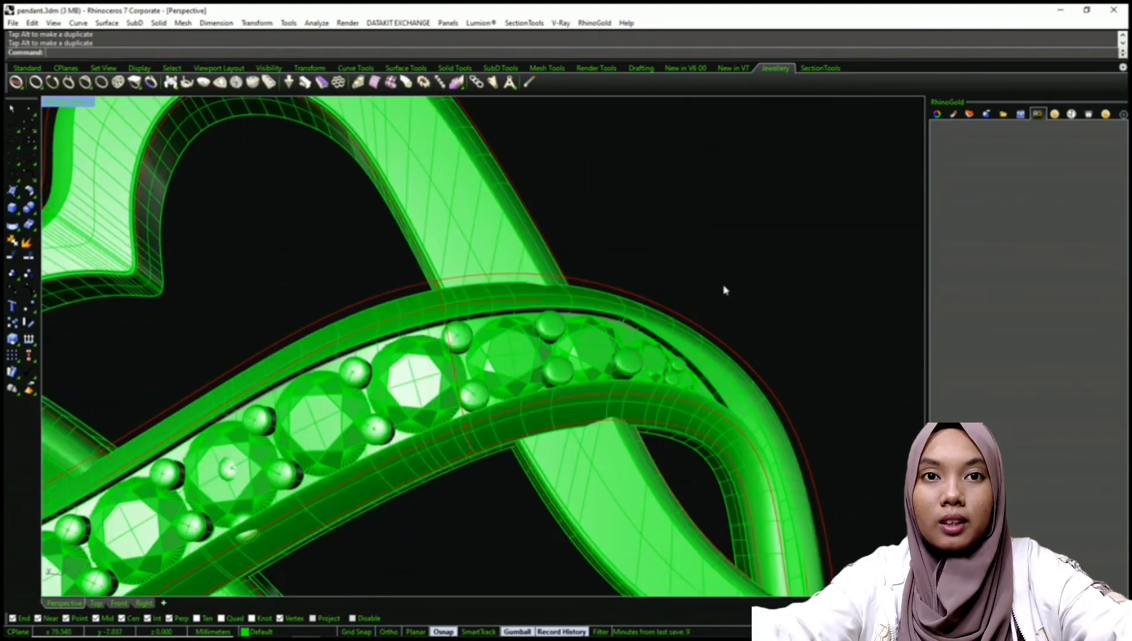
Reposition the small outer prong beside the smallest gems at the lower end of the band, accepting the broken history
right_click_drag(722, 291, 534, 375)
scroll(537, 356, "up", 2)
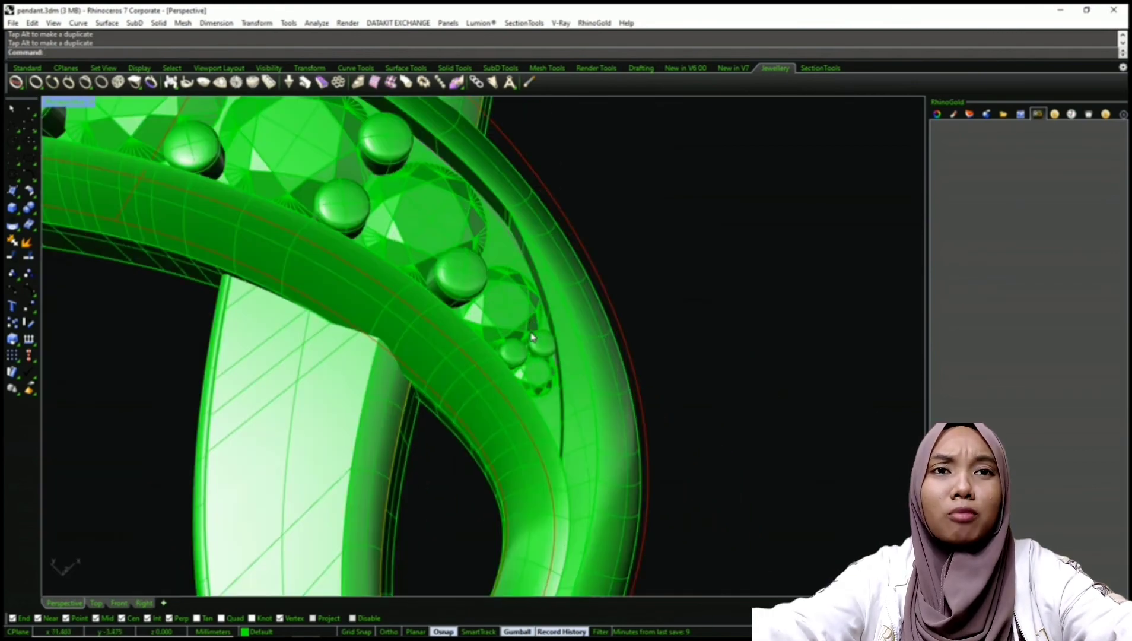
left_click(538, 339)
scroll(539, 337, "up", 2)
left_click_drag(533, 289, 611, 322)
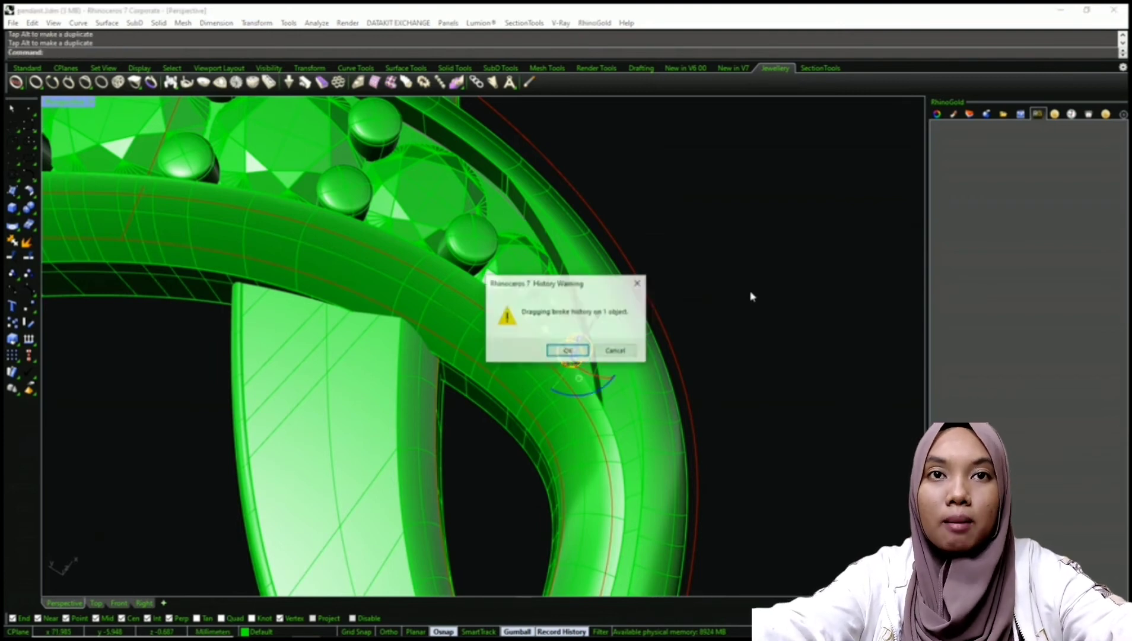
left_click(571, 351)
Select all curves in the model from the Top view and hide them
scroll(634, 278, "down", 8)
scroll(624, 331, "down", 6)
right_click_drag(634, 278, 584, 351, "shift")
type("tt")
key("Return")
scroll(593, 339, "down", 7)
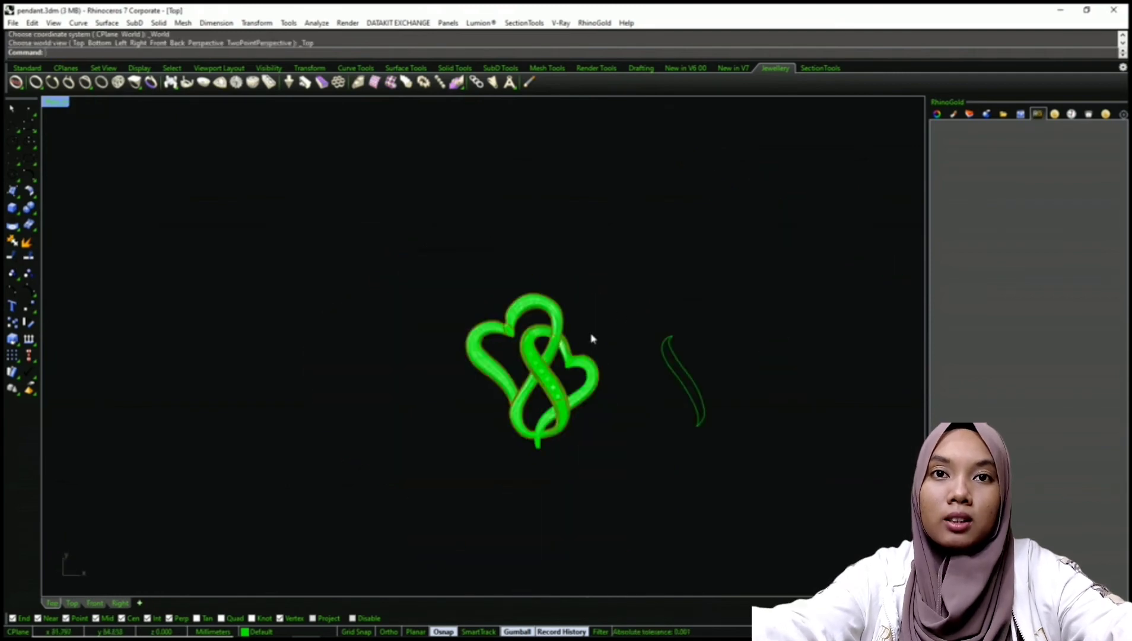
scroll(638, 317, "up", 6)
middle_click(632, 323)
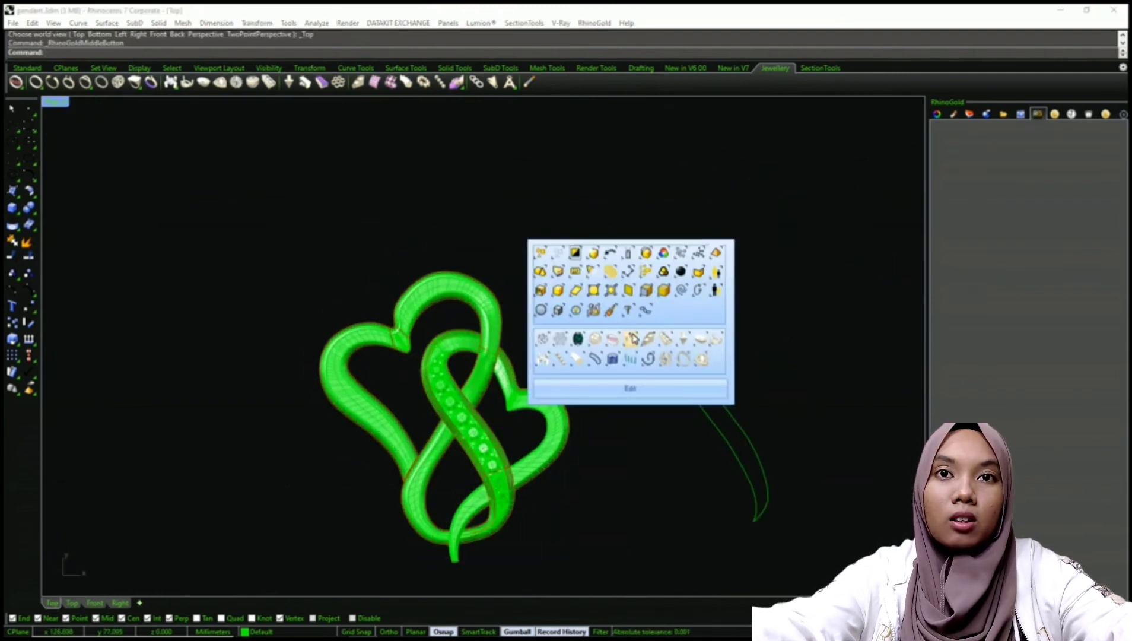
left_click(679, 294)
right_click_drag(599, 346, 562, 332)
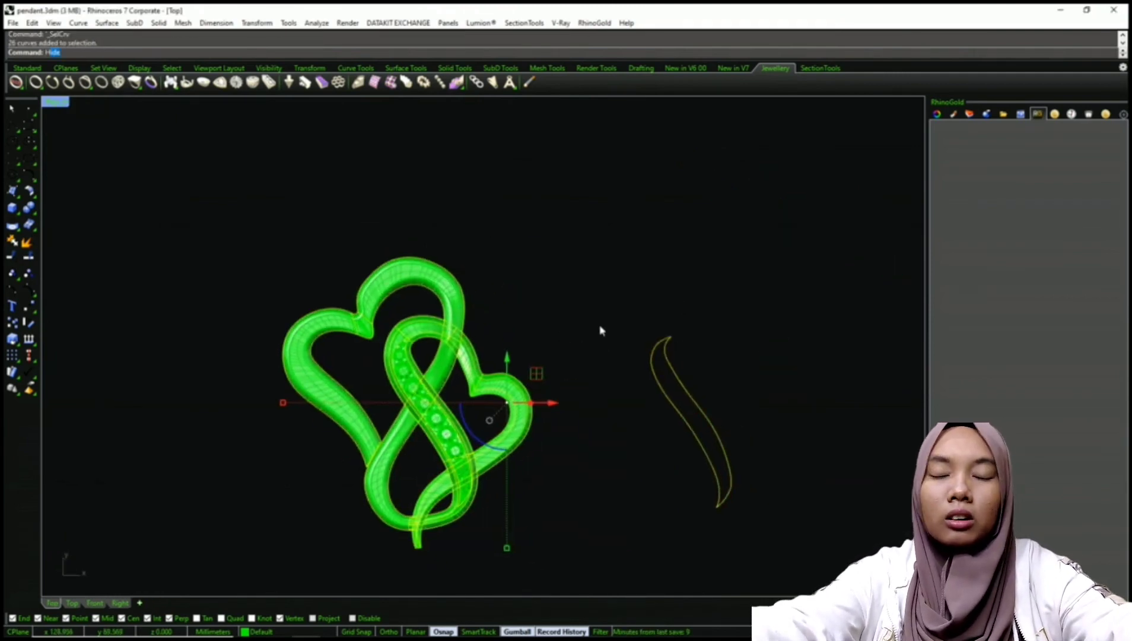
key("Return")
Set the display mode of the Top viewport to Shaded
mouse_move(536, 329)
right_mouse_down()
mouse_move(580, 337)
mouse_move(548, 326)
right_mouse_up()
middle_click(567, 332)
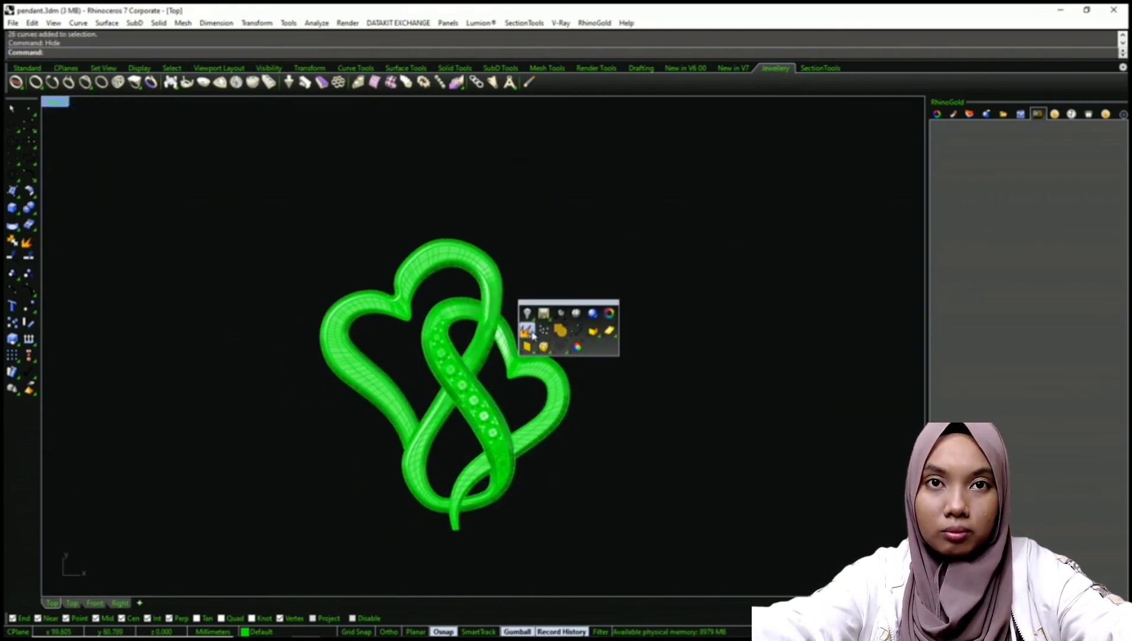
left_click(579, 312)
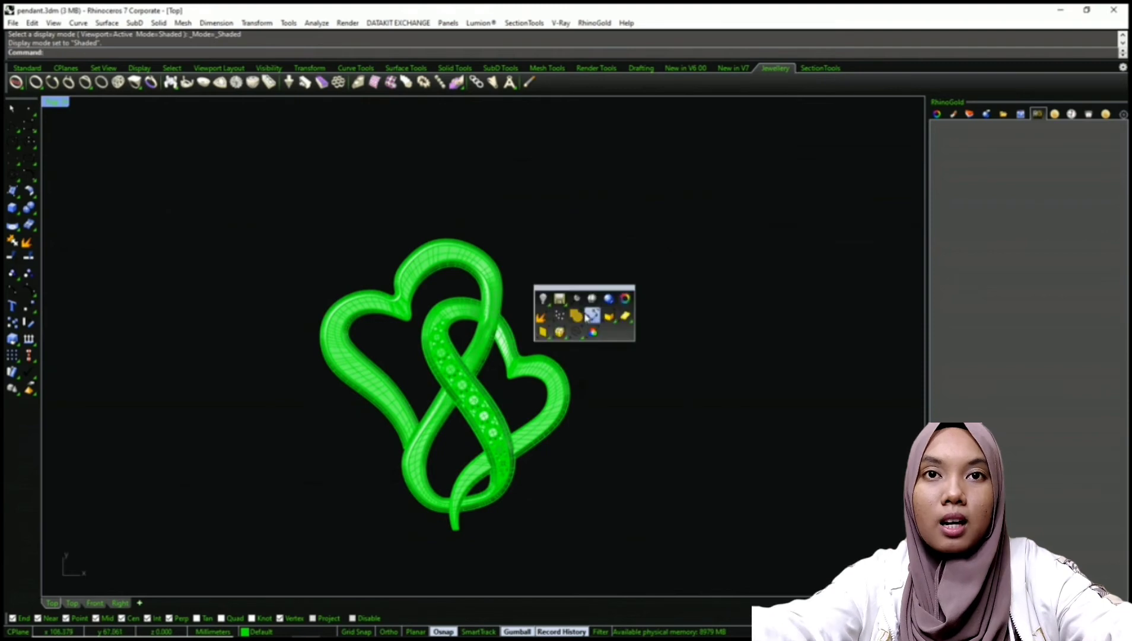
middle_click(583, 317)
left_click(592, 300)
Switch back to the Perspective view to show the whole pendant without its construction curves
scroll(574, 319, "up", 2)
right_click_drag(573, 319, 576, 351)
scroll(575, 339, "down", 2)
scroll(575, 337, "down", 4)
type("p")
key("Return")
scroll(546, 391, "up", 3)
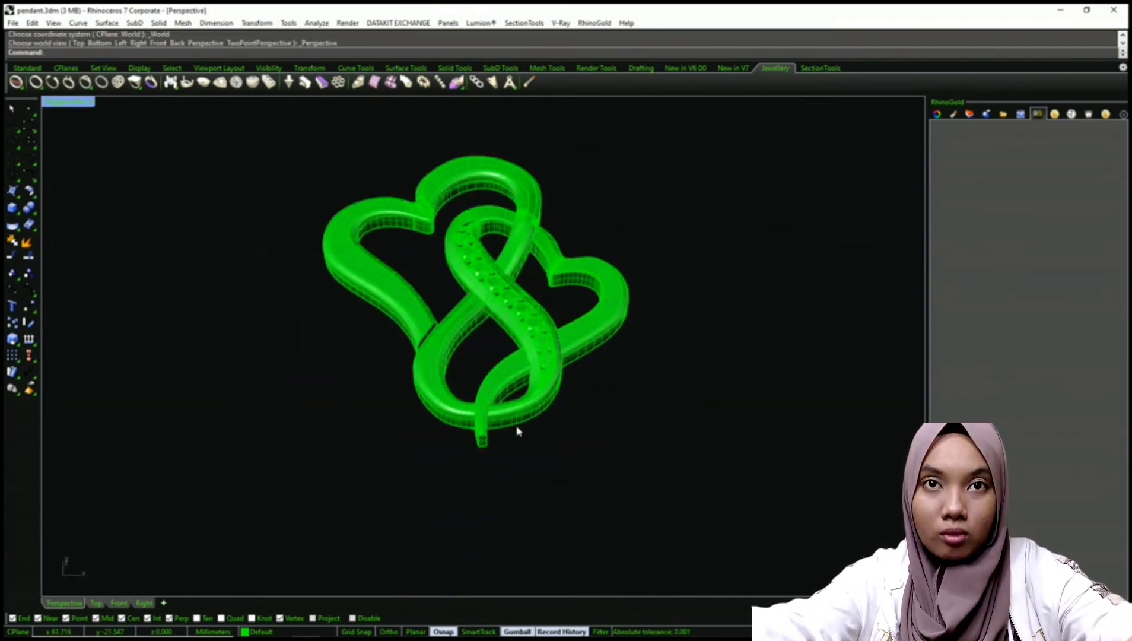
left_click(517, 425)
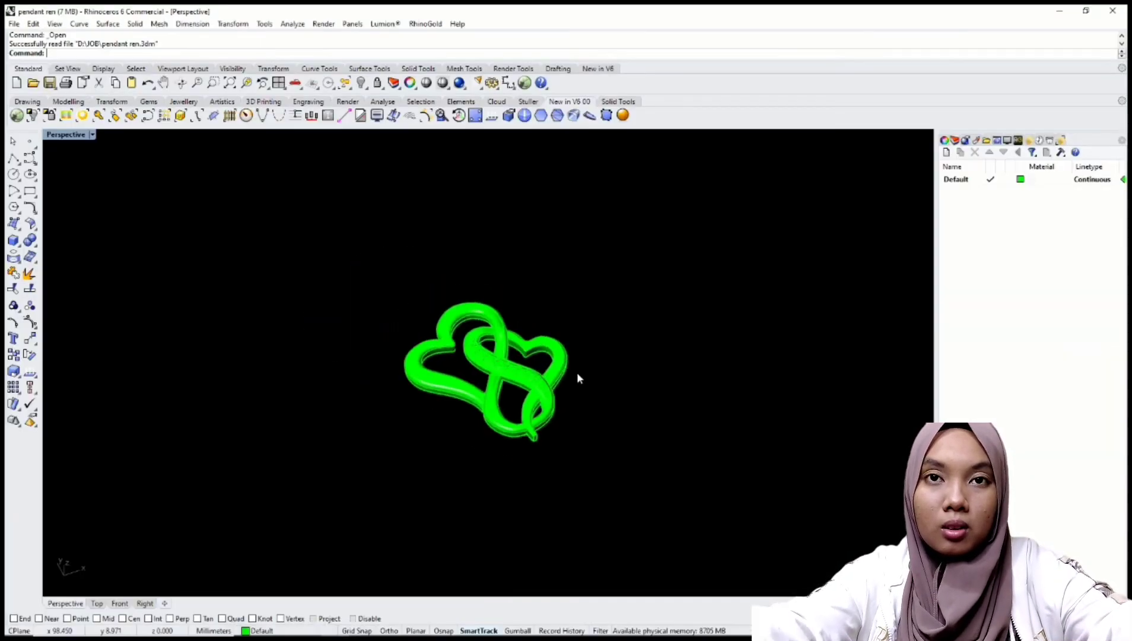
Open the material library and apply the Diamond gem material to the pendant's gem-set band
right_click_drag(577, 375, 539, 356)
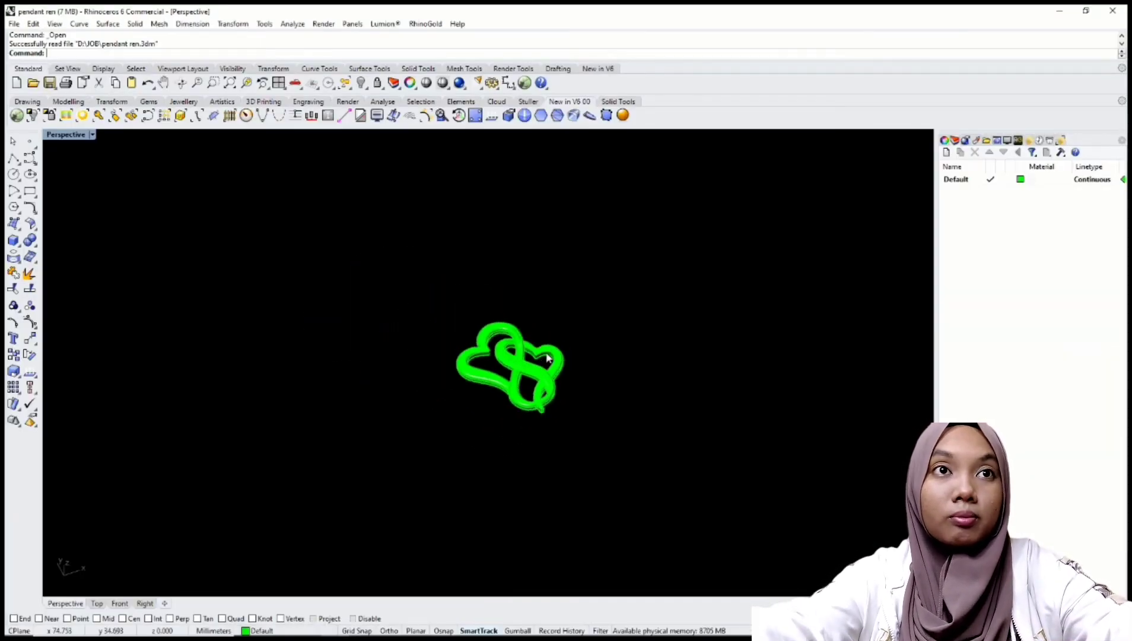
left_click(1030, 141)
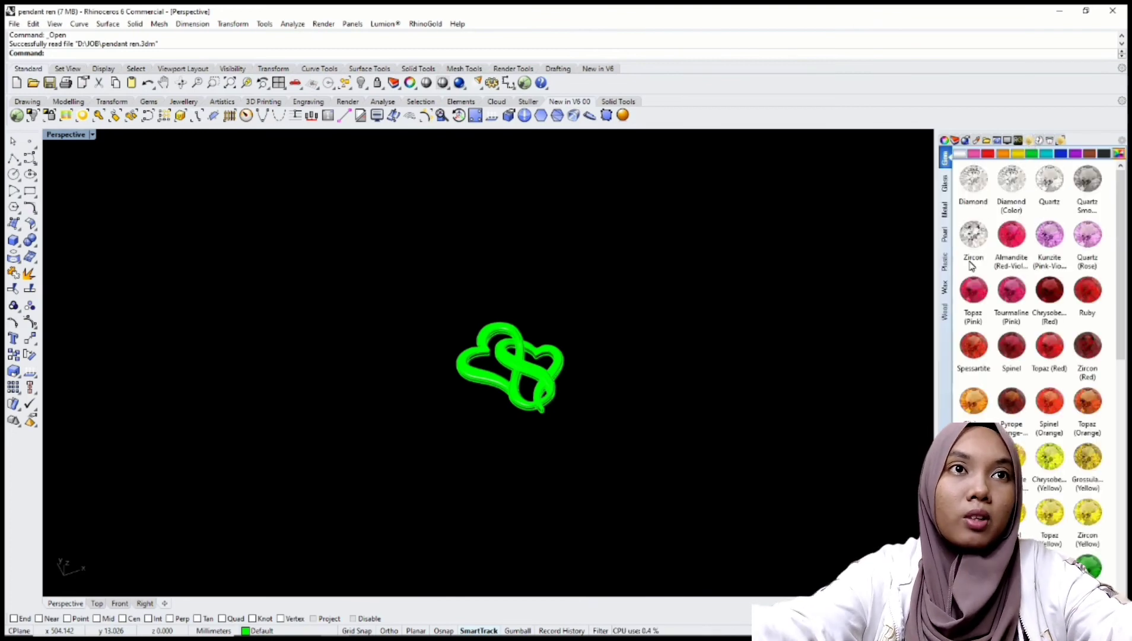
middle_click(618, 324)
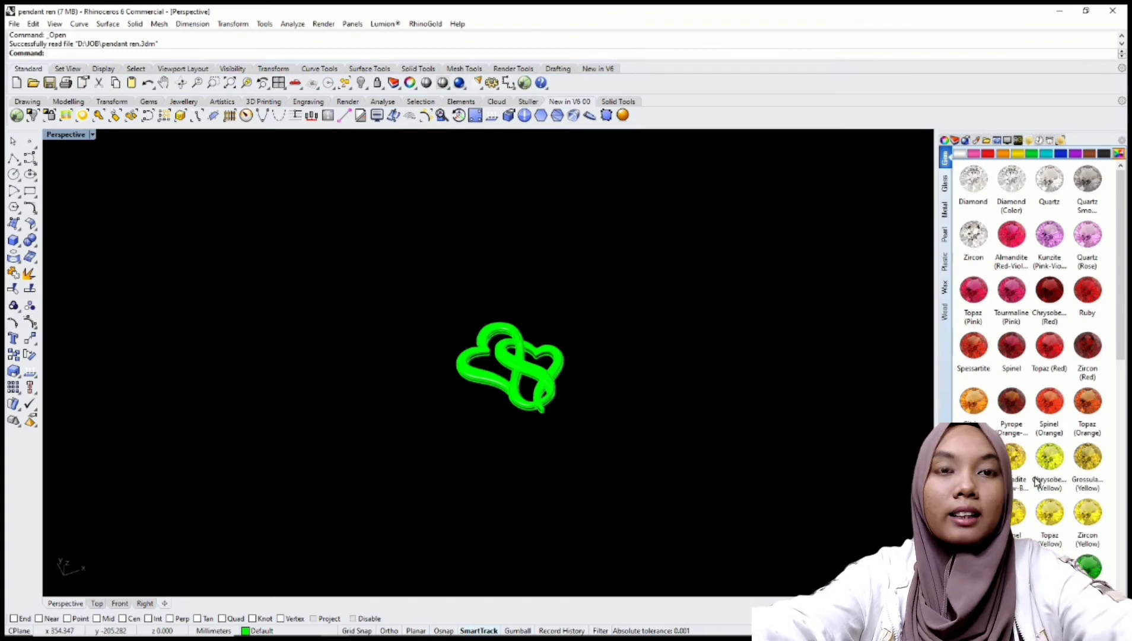
left_click_drag(973, 181, 537, 377)
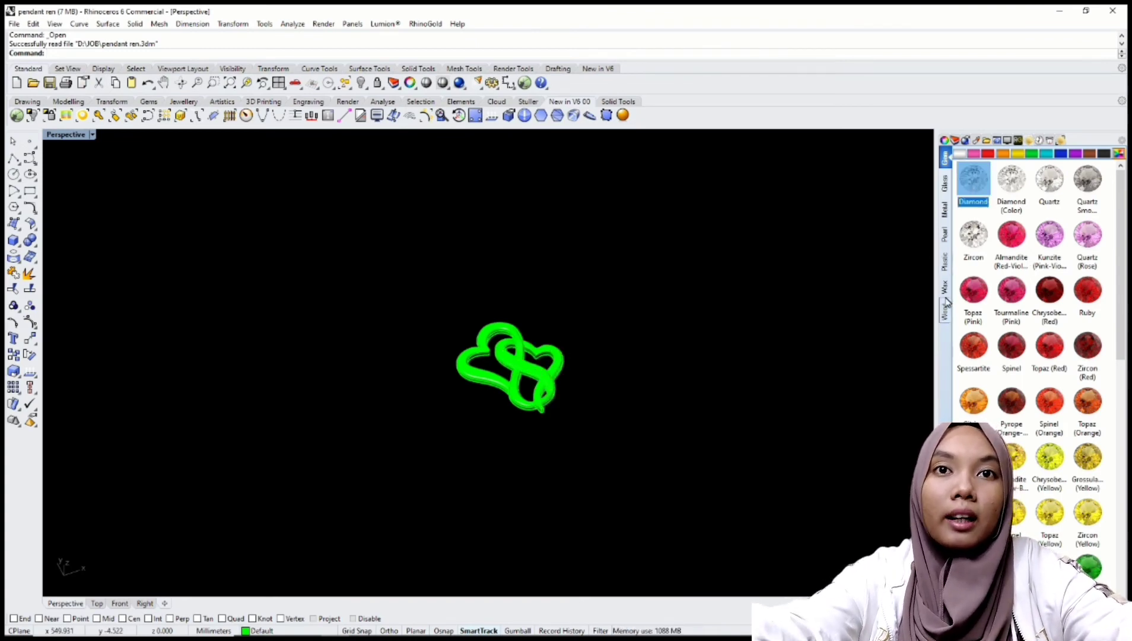
Apply the reddish 18K, peach 18K and reddish 9K gold materials to the pendant's interlaced metal parts
left_click(946, 213)
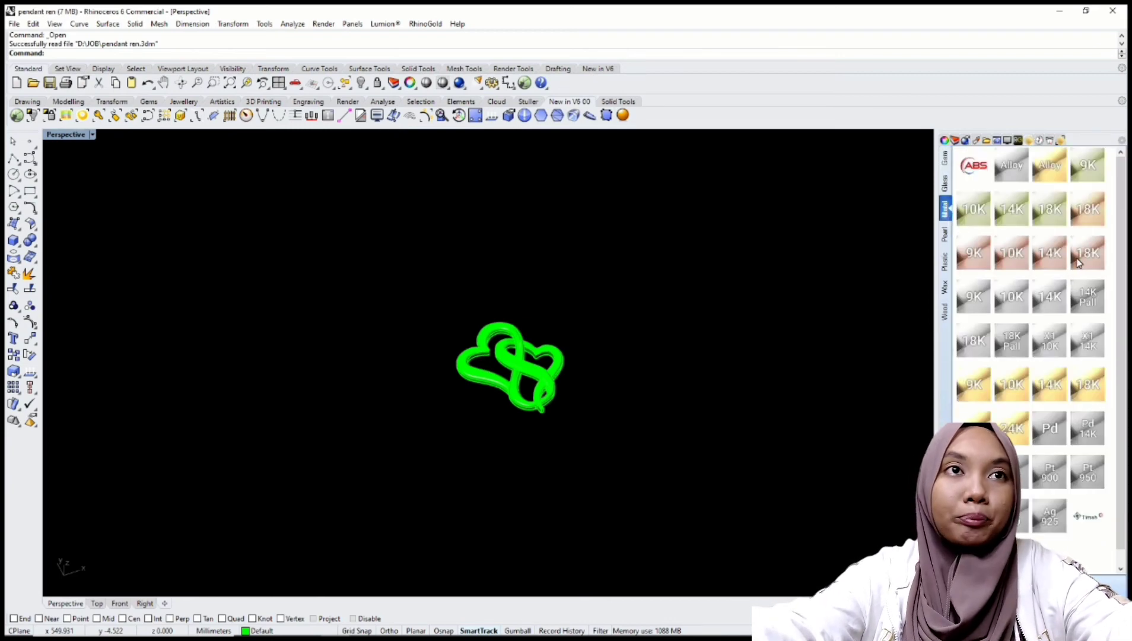
left_click_drag(1077, 262, 560, 378)
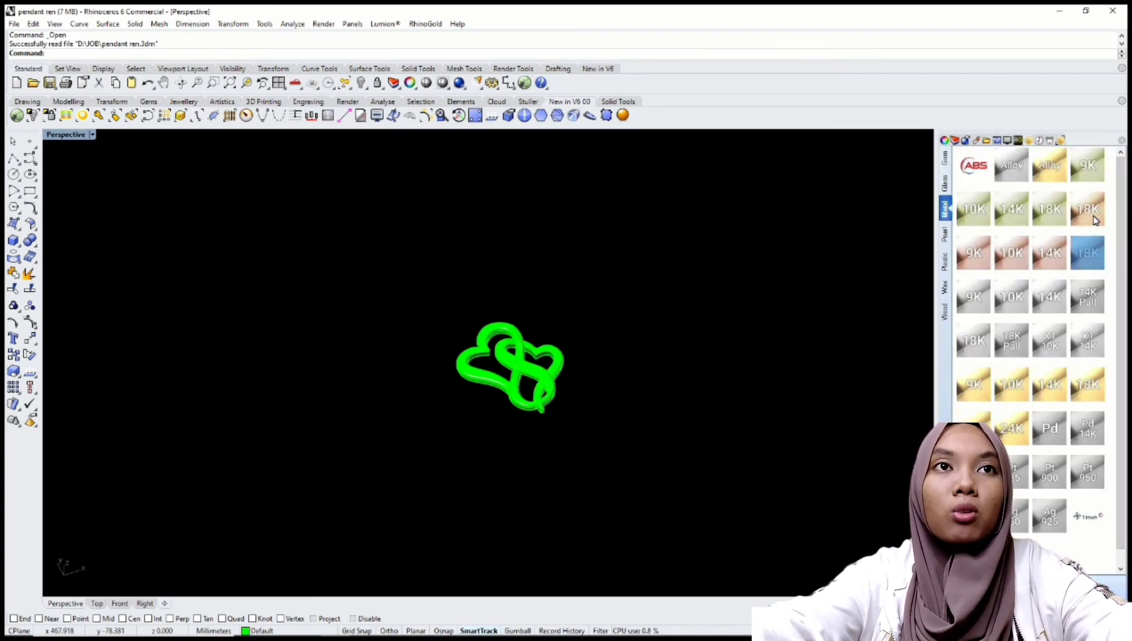
left_click_drag(1096, 220, 540, 389)
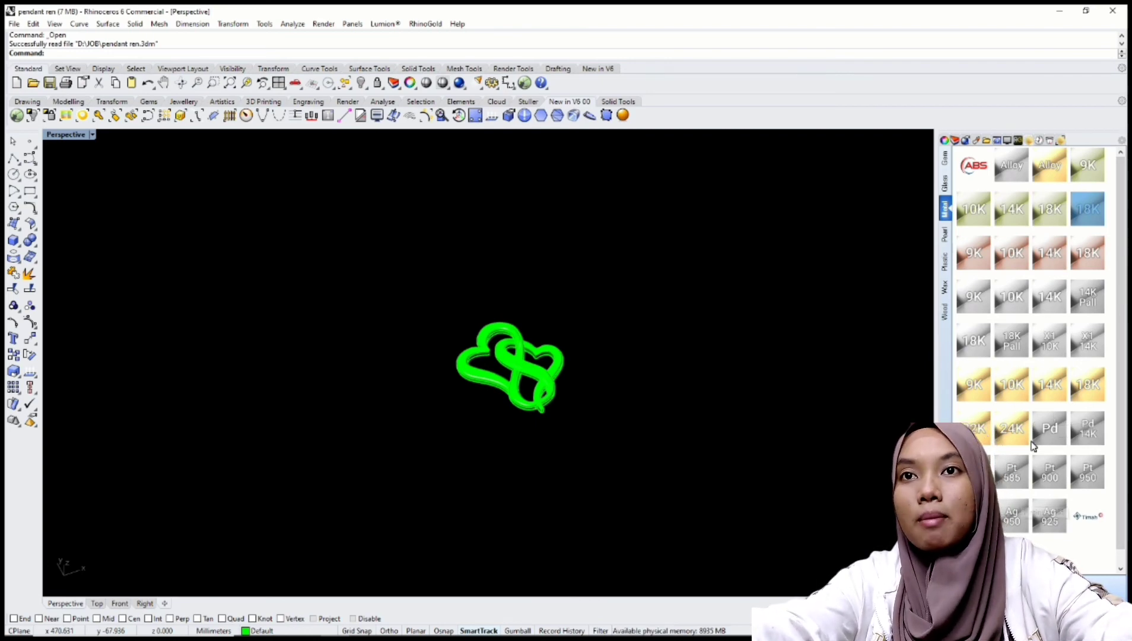
left_click_drag(977, 257, 468, 381)
Switch the Perspective viewport to Rendered display to check the assigned materials
scroll(483, 377, "down", 3)
right_click_drag(494, 373, 469, 409, "shift")
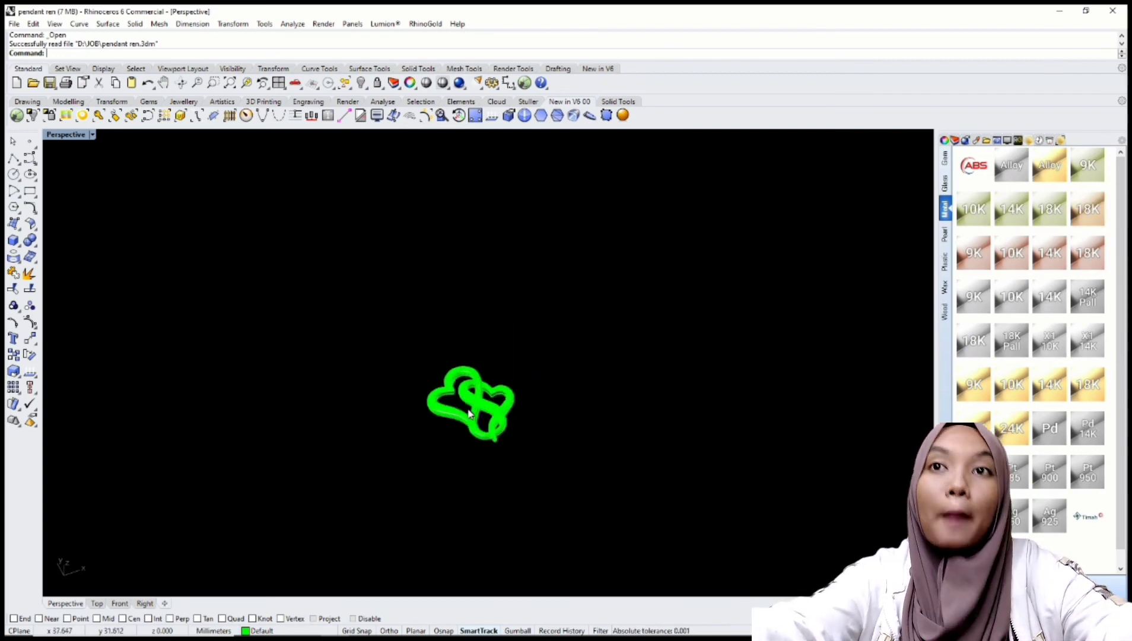
left_click(93, 135)
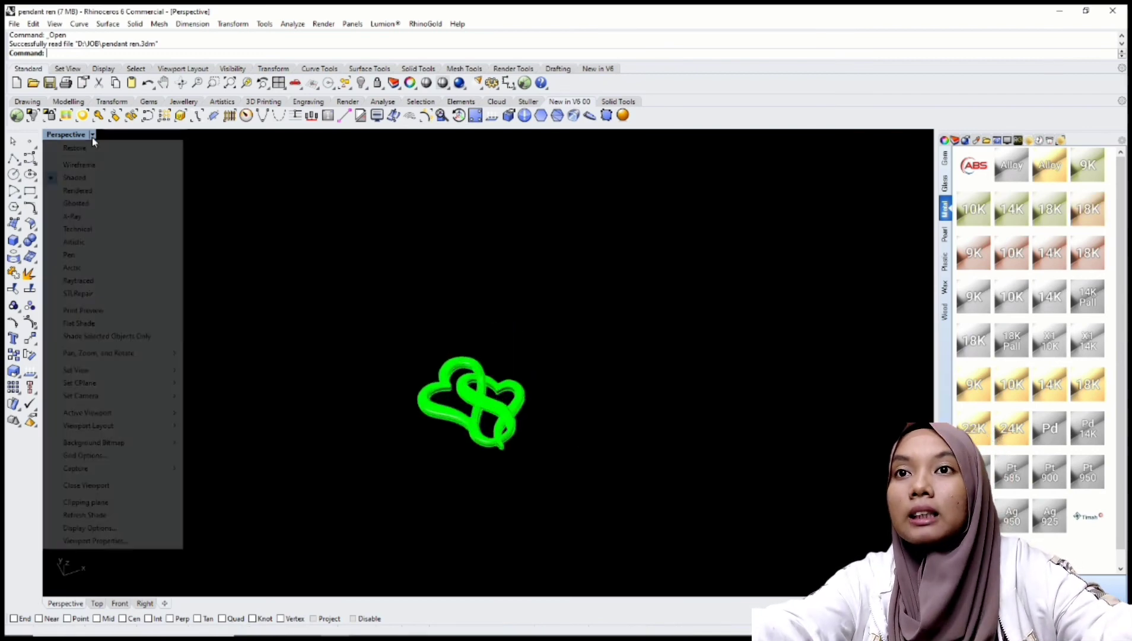
left_click(79, 191)
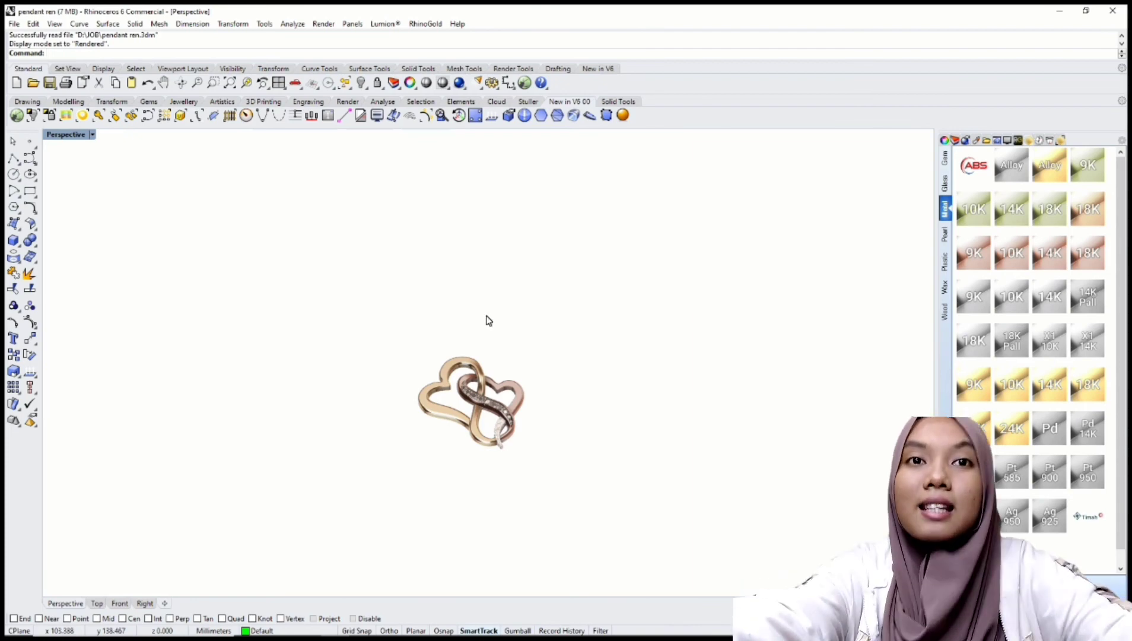
scroll(480, 322, "down", 1)
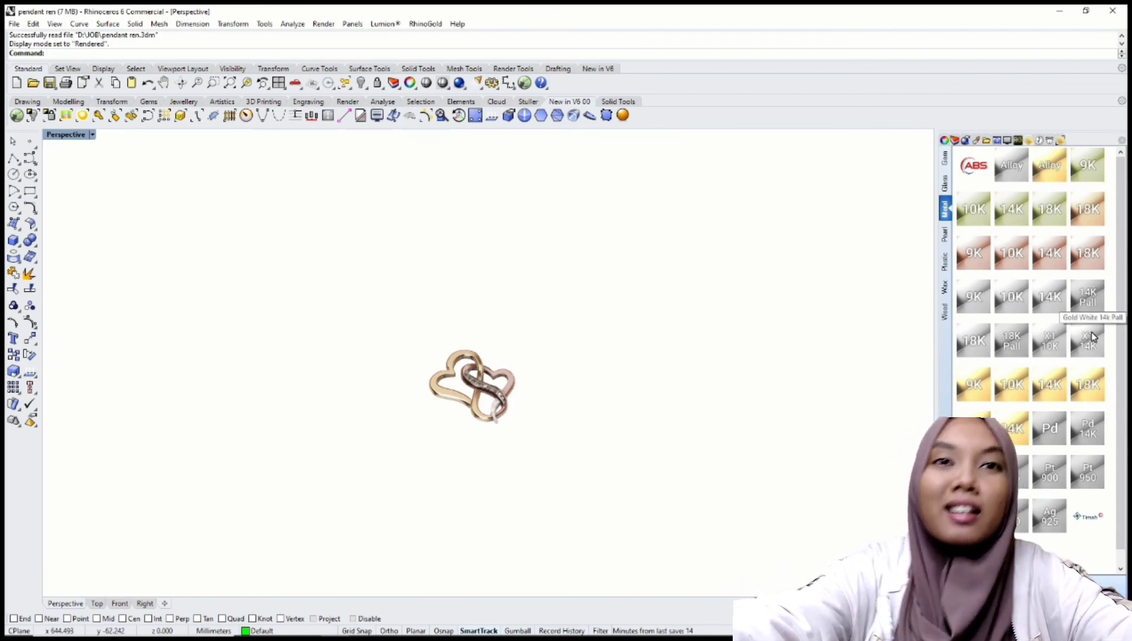
Return the viewport to Shaded display and apply the 18K white gold material to the pendant's large heart
left_click(92, 135)
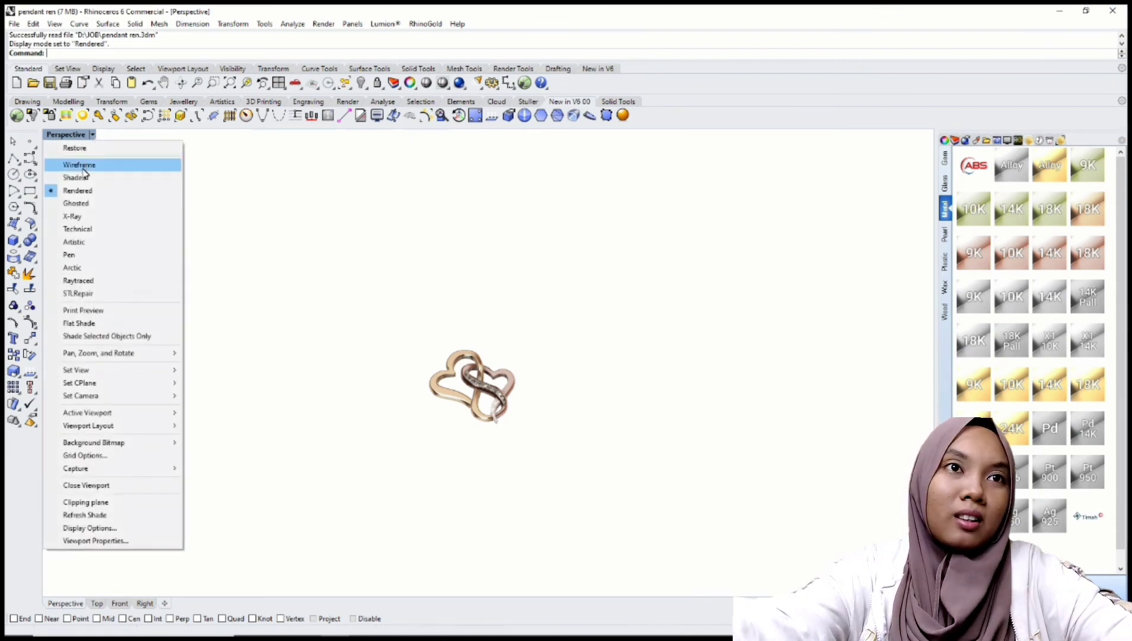
left_click(77, 177)
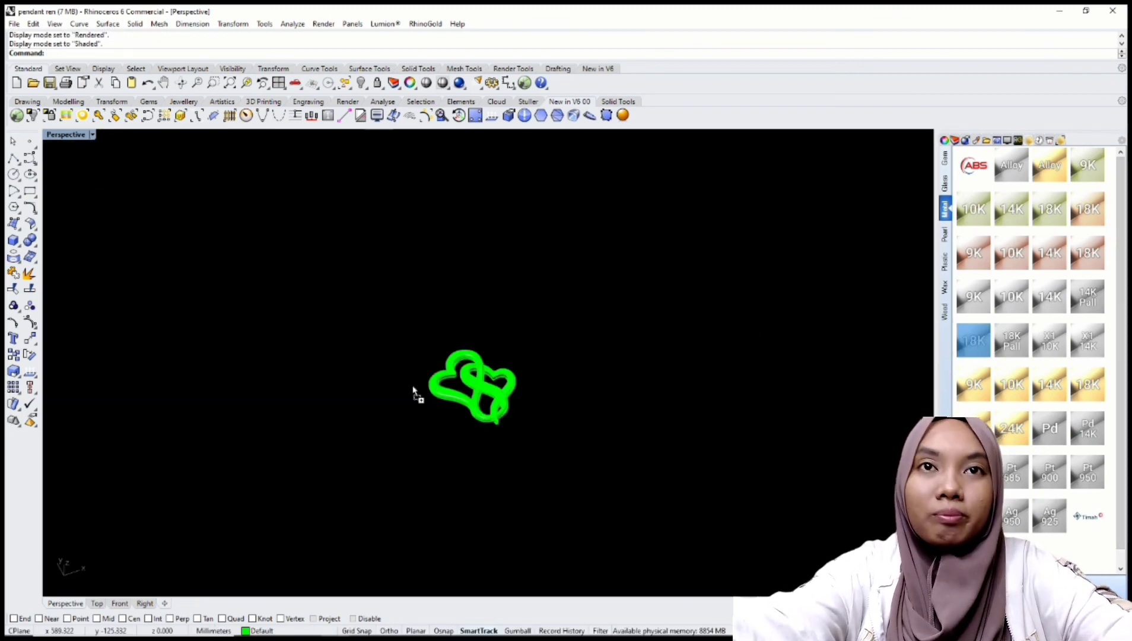
left_click_drag(414, 387, 442, 395)
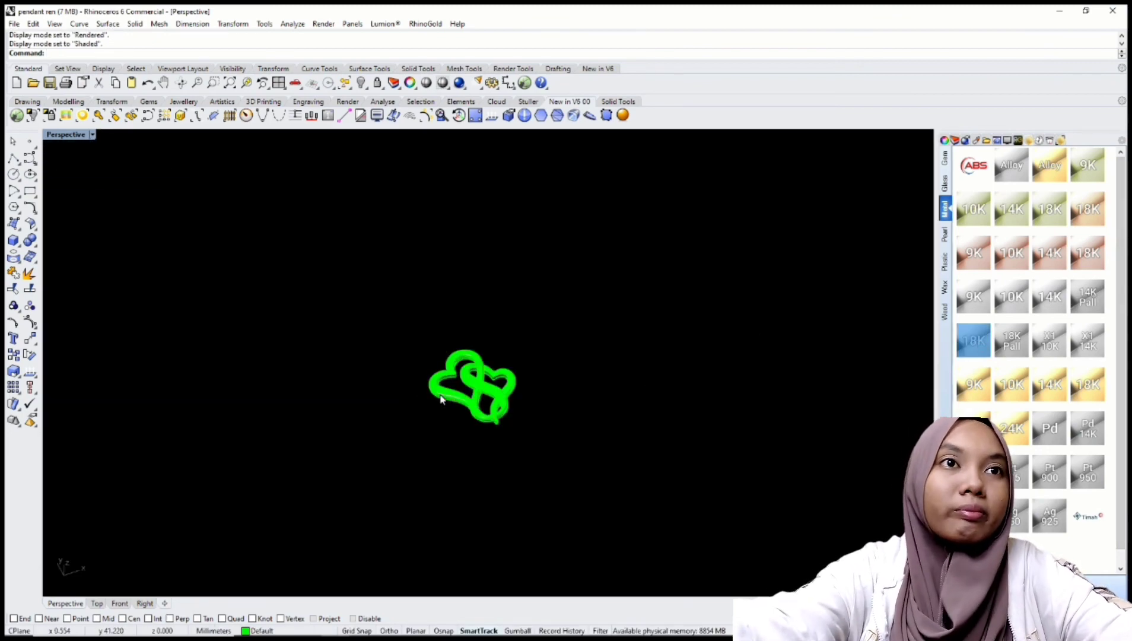
left_click(94, 135)
left_click(486, 238)
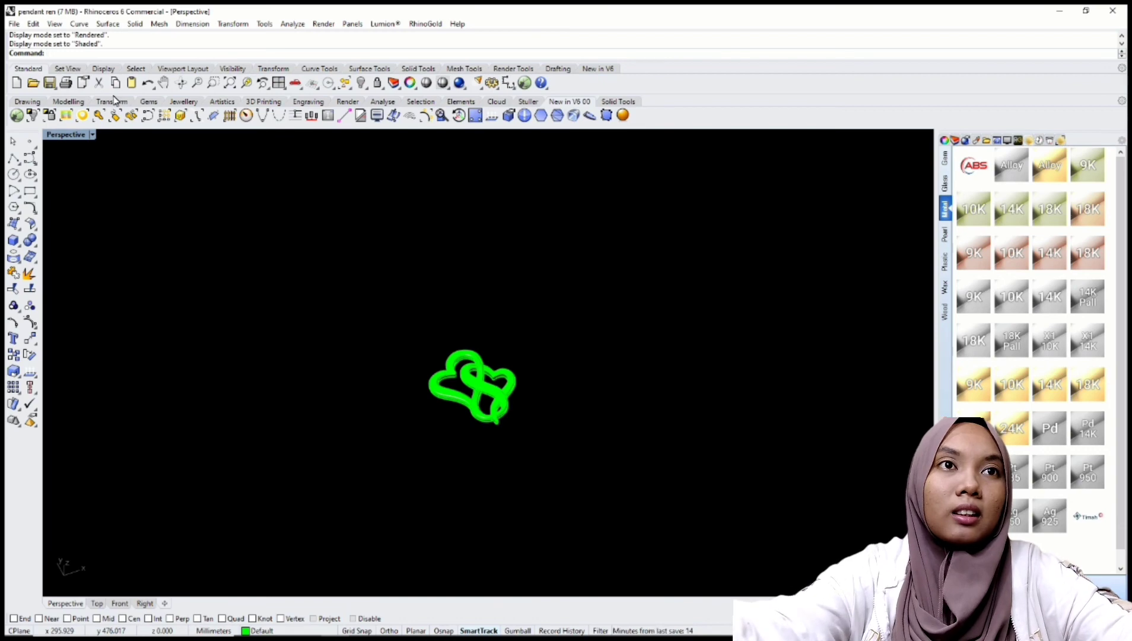
left_click(348, 102)
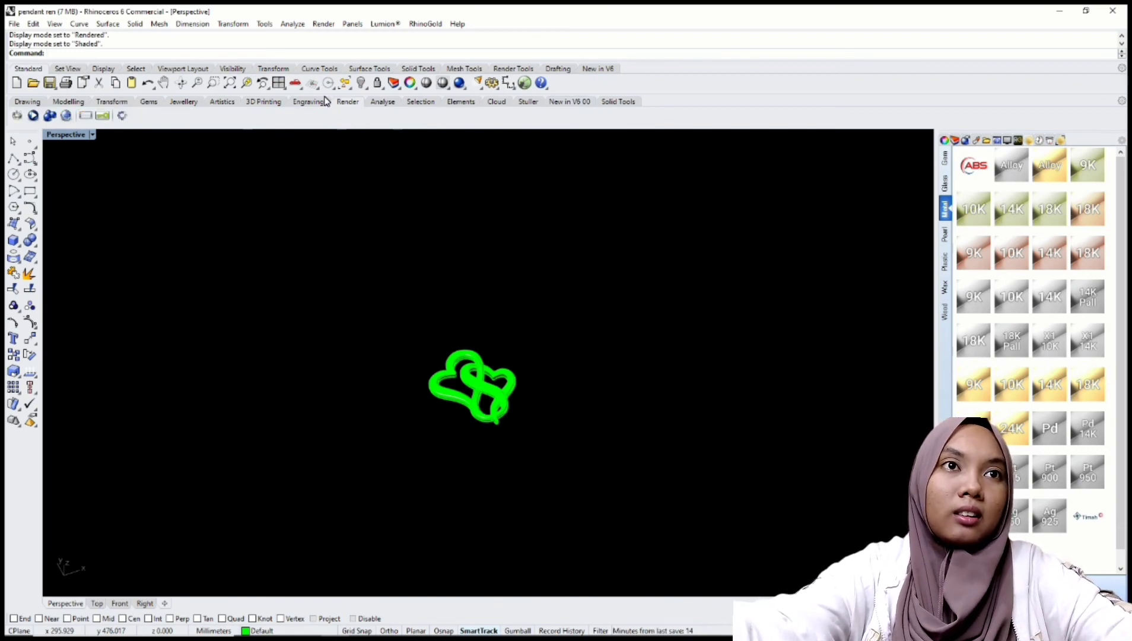
scroll(296, 309, "down", 1)
type("Capt")
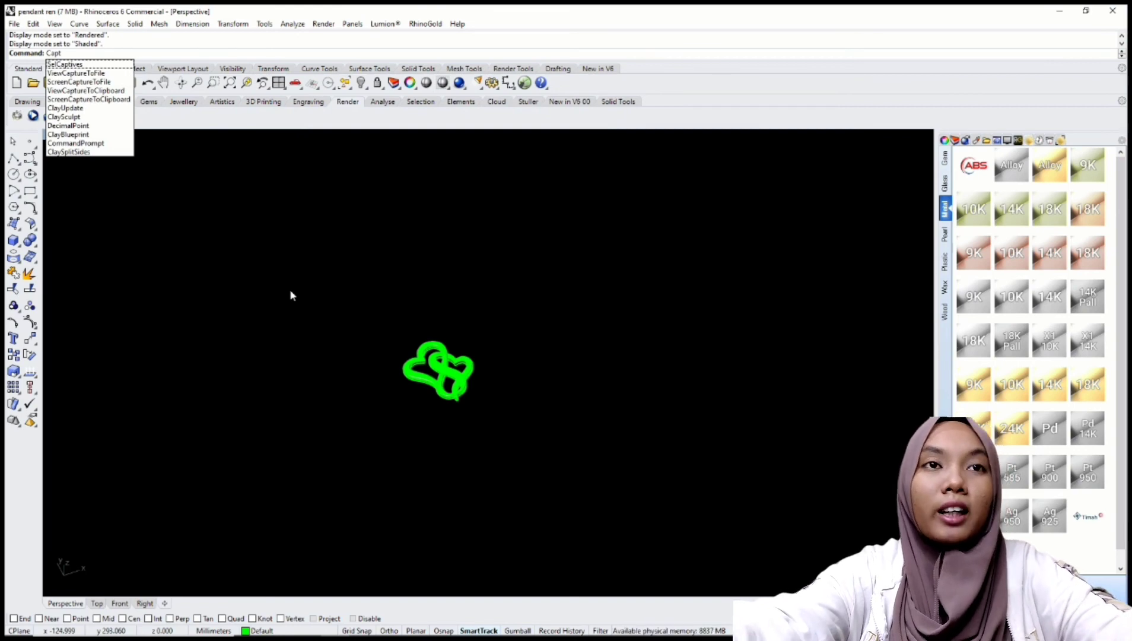
type("u")
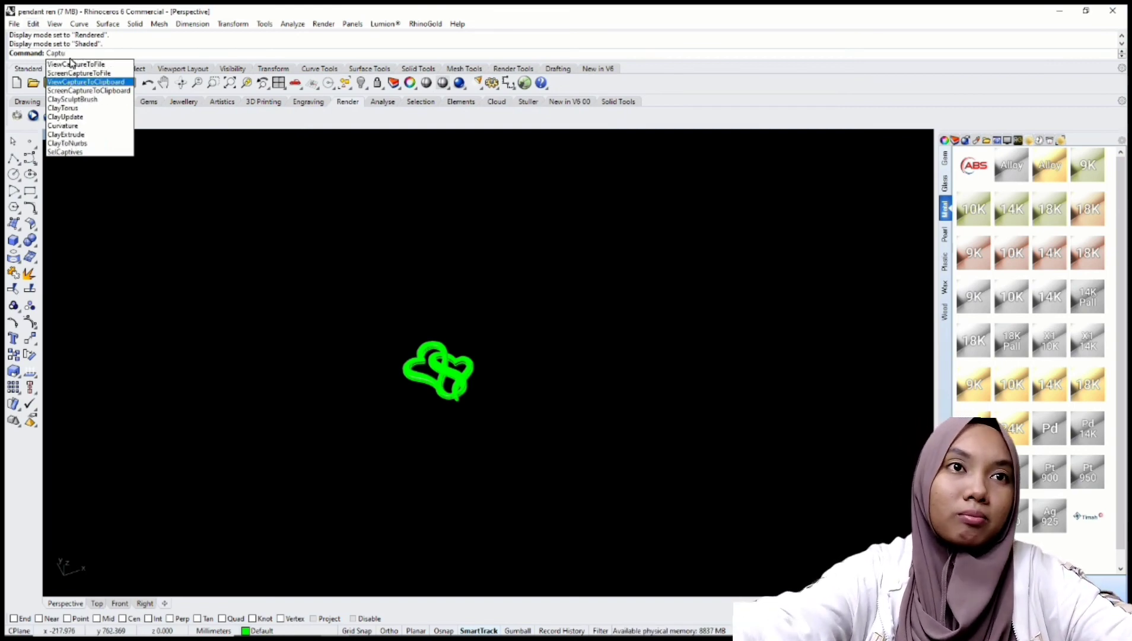
left_click(373, 282)
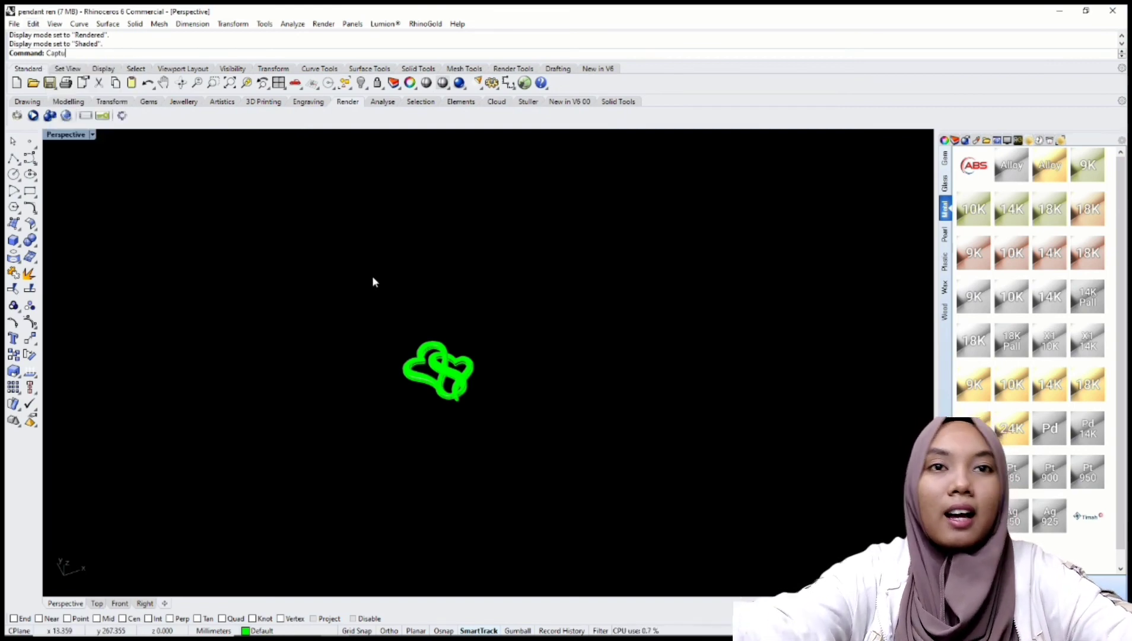
Set the Perspective viewport to Rendered display and examine the pendant's metals and gems up close and from a distance
left_click(93, 135)
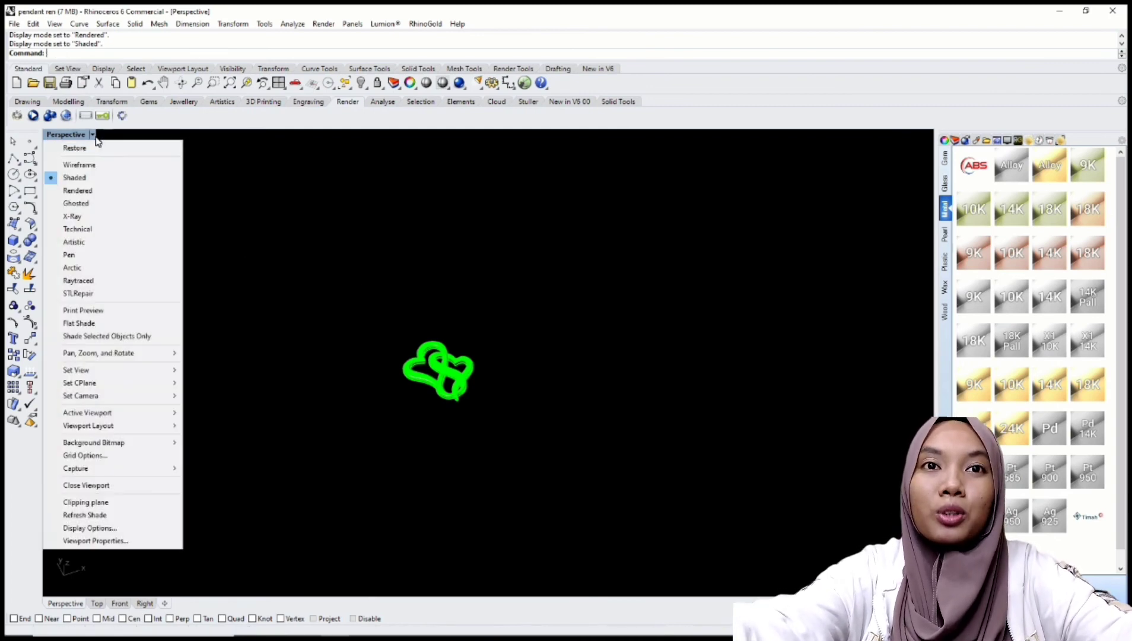
left_click(92, 191)
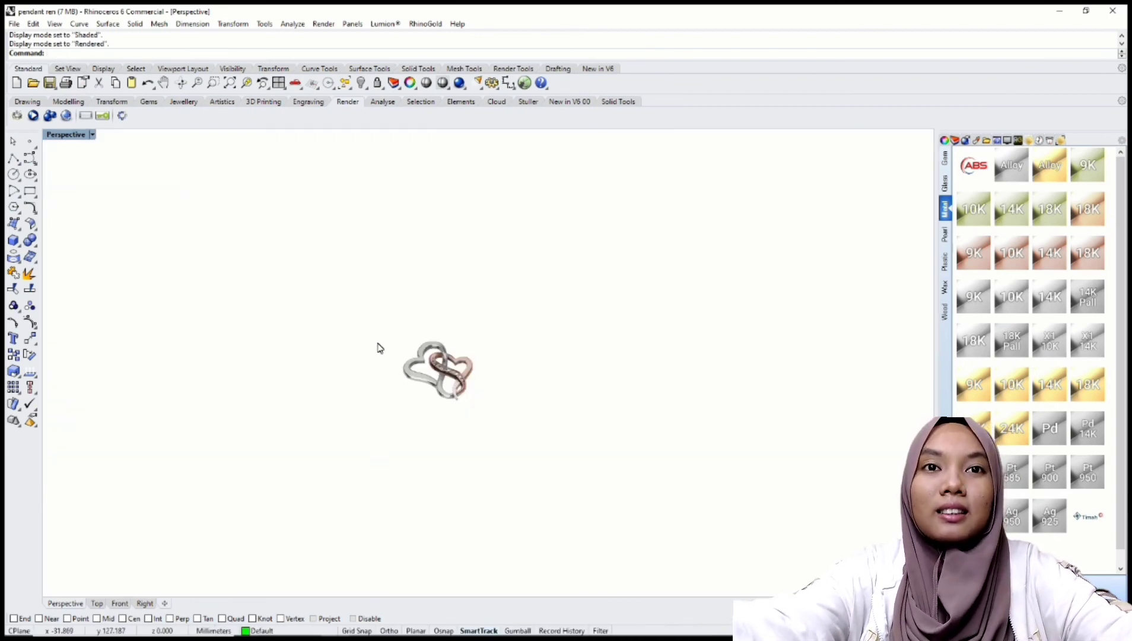
right_click_drag(405, 357, 459, 365)
type("V1")
scroll(401, 351, "up", 4)
key("Return")
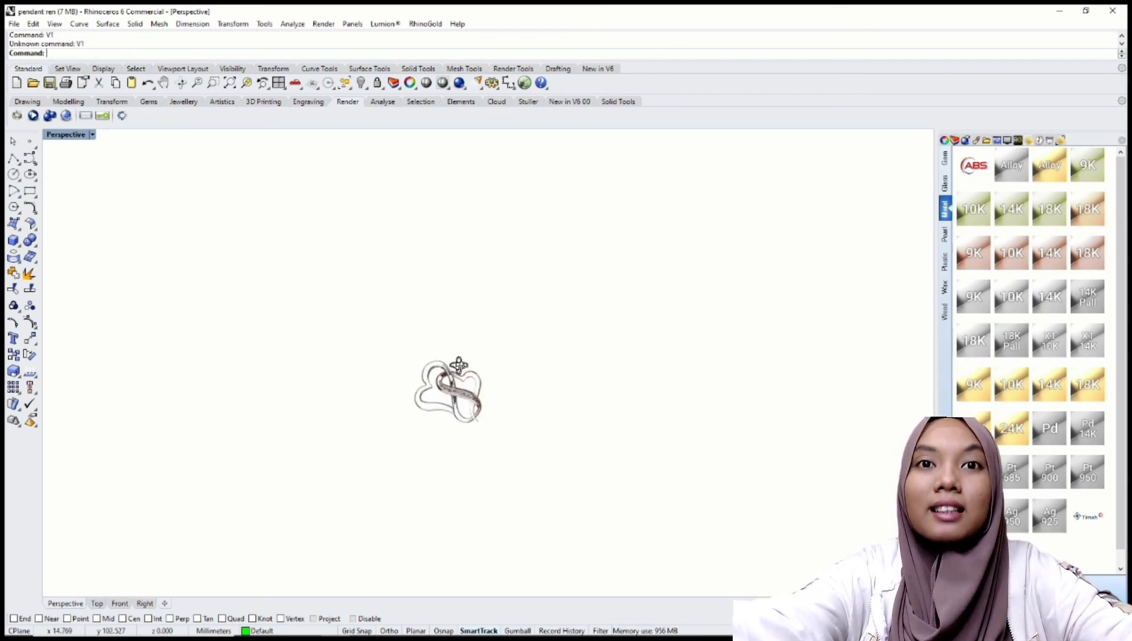
scroll(412, 361, "up", 5)
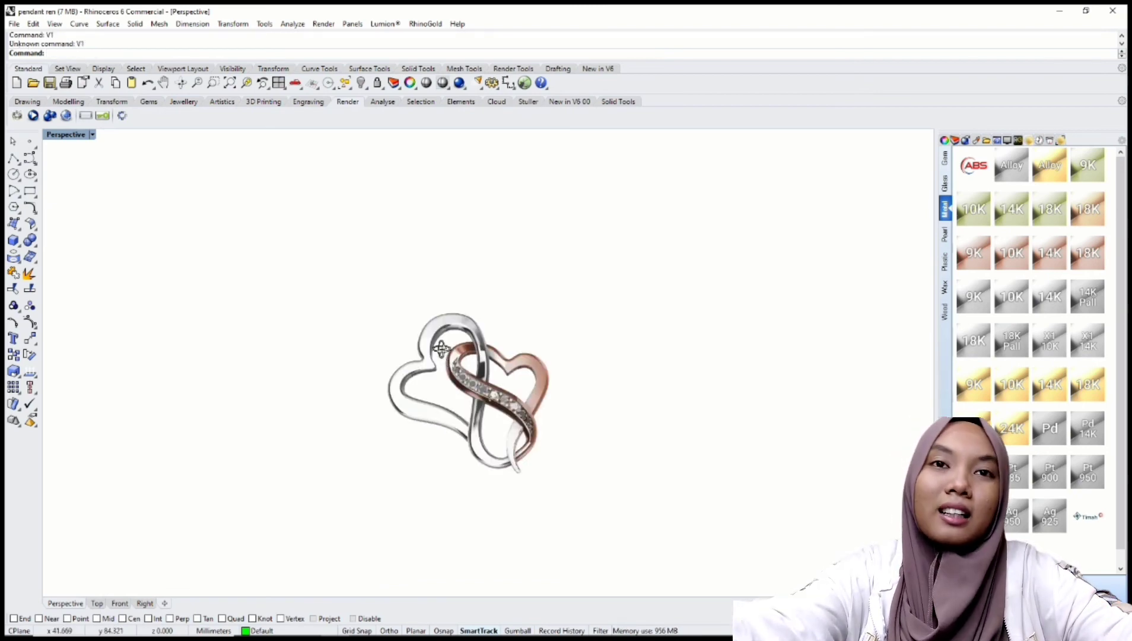
scroll(463, 374, "up", 4)
right_click_drag(480, 370, 500, 334)
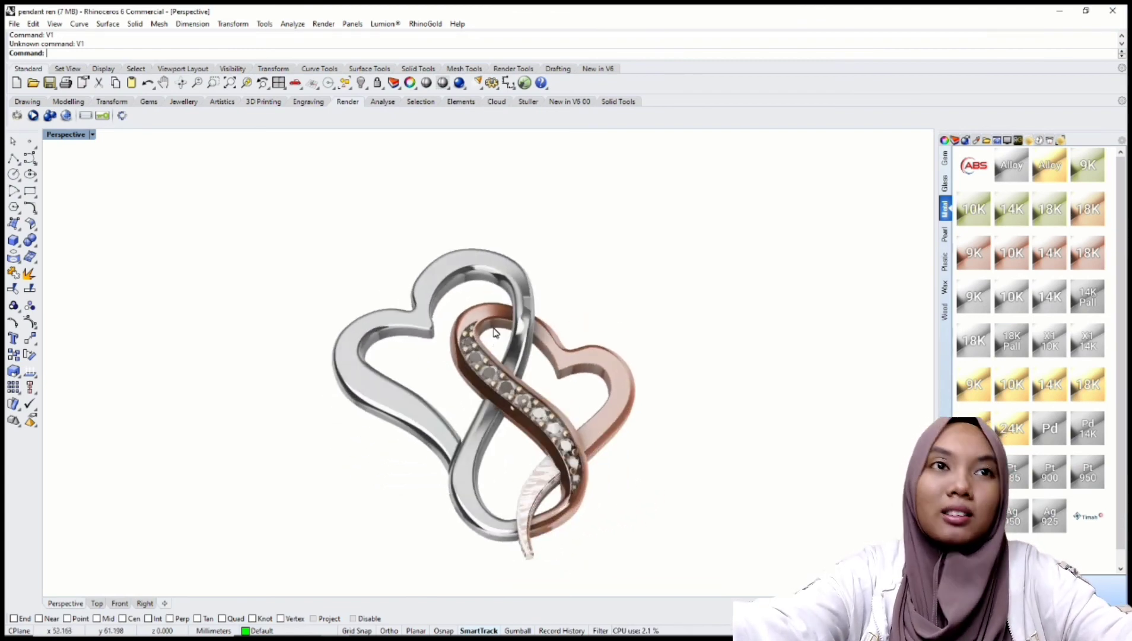
scroll(498, 331, "down", 15)
left_click(506, 360)
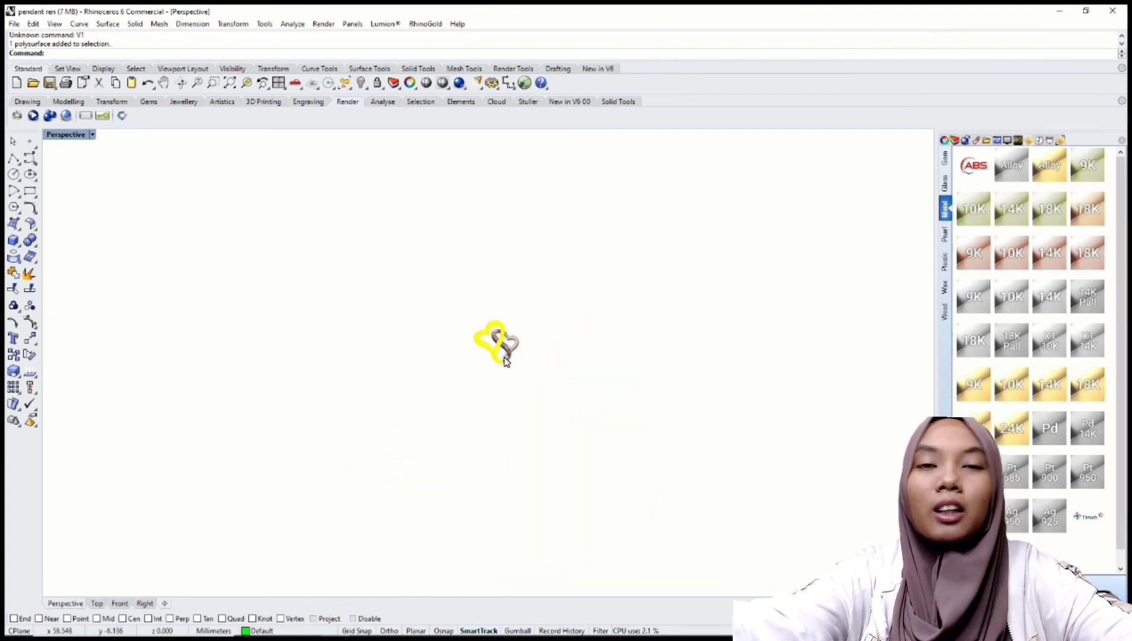
key("Escape")
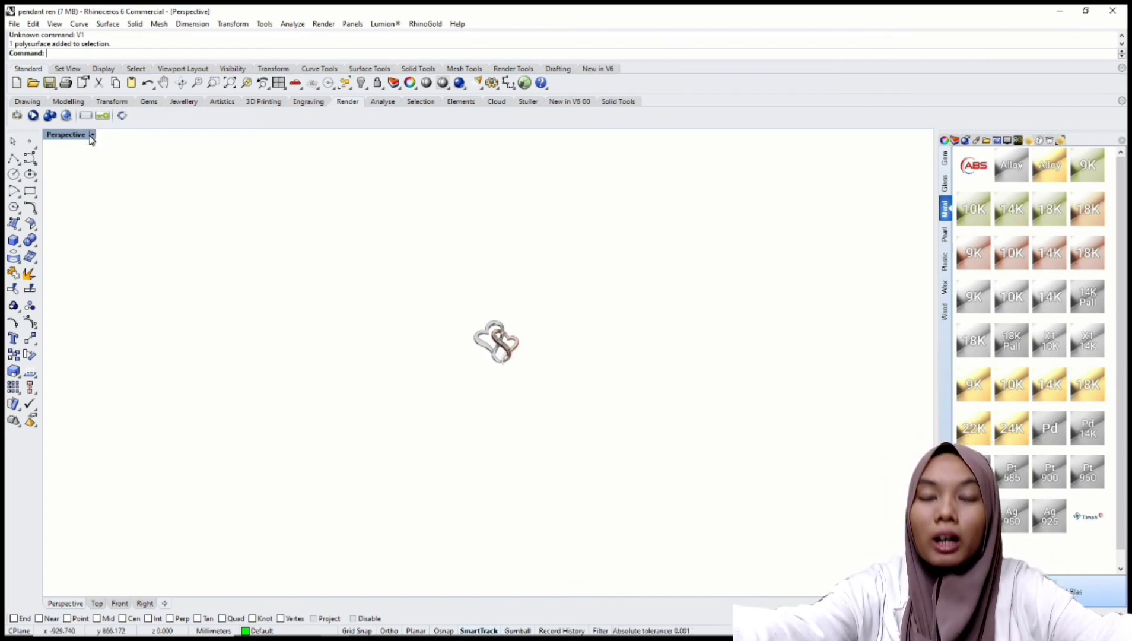
Set the Perspective viewport to Shaded display and delete the second of the two overlapping polysurfaces at the pendant's lower tip
left_click(91, 135)
left_click(84, 177)
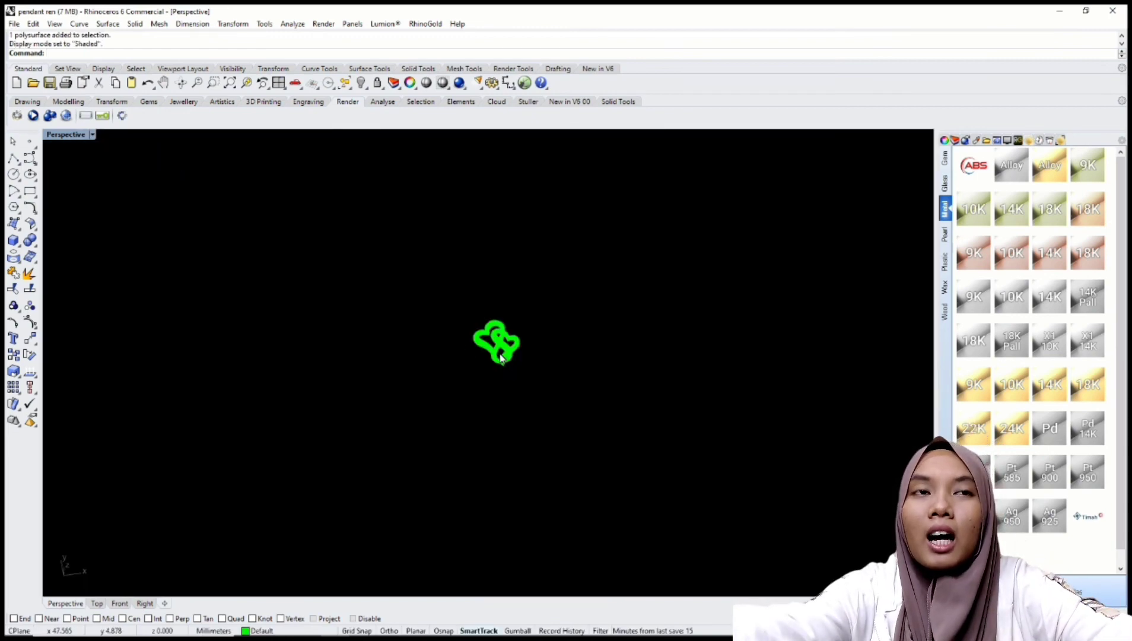
left_click(501, 357)
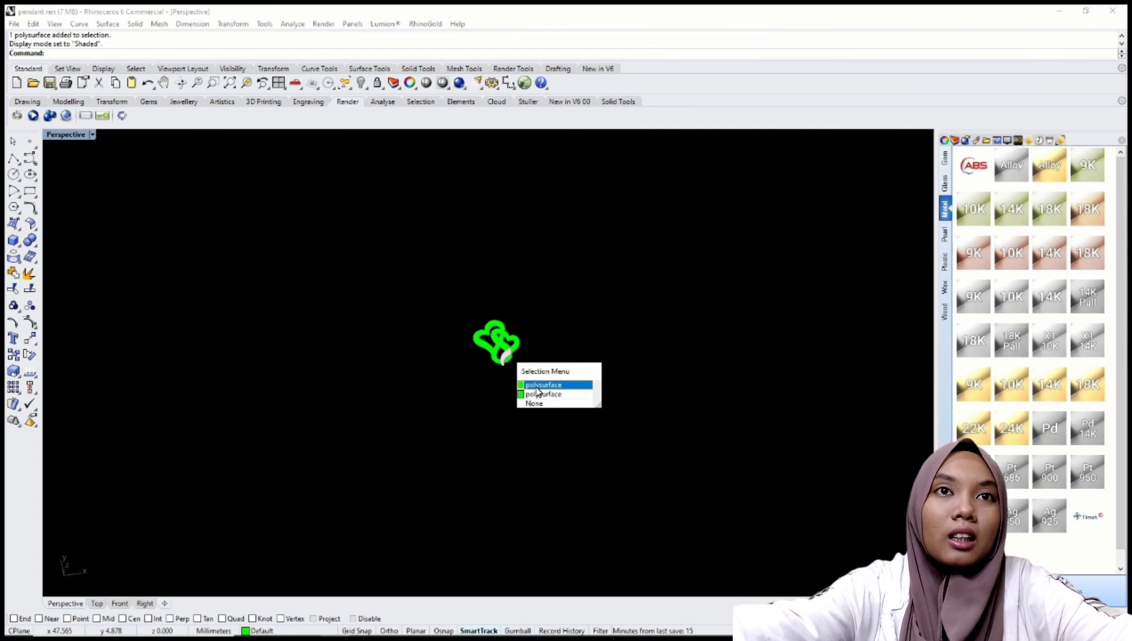
left_click(537, 393)
key("Delete")
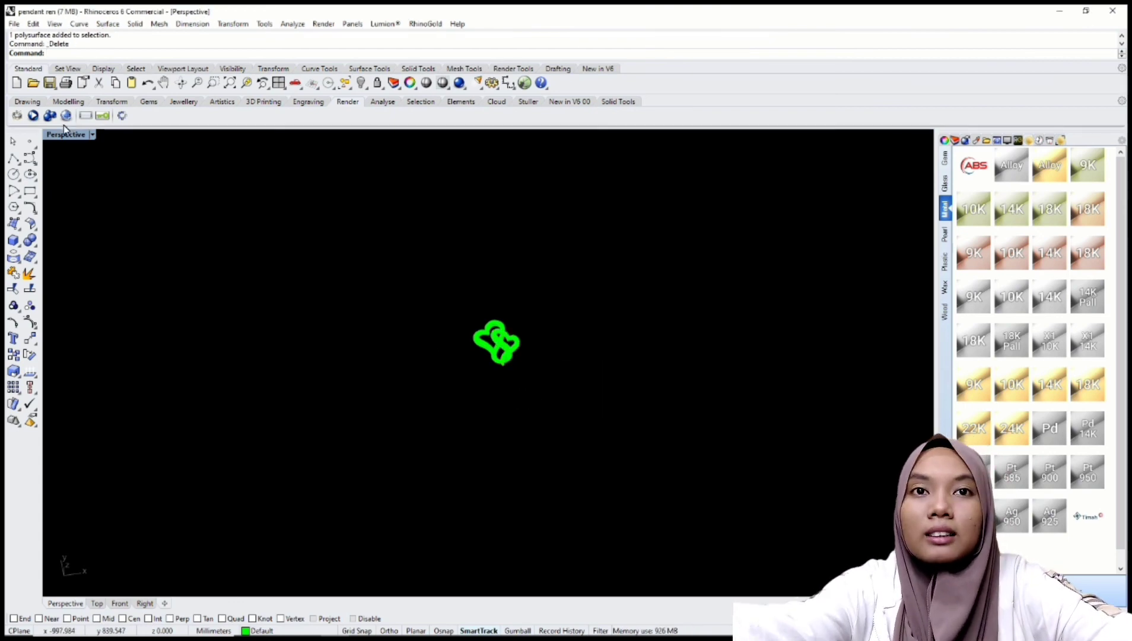
Set the Perspective viewport to Rendered display and frame the whole pendant in a close front-facing view
left_click(92, 135)
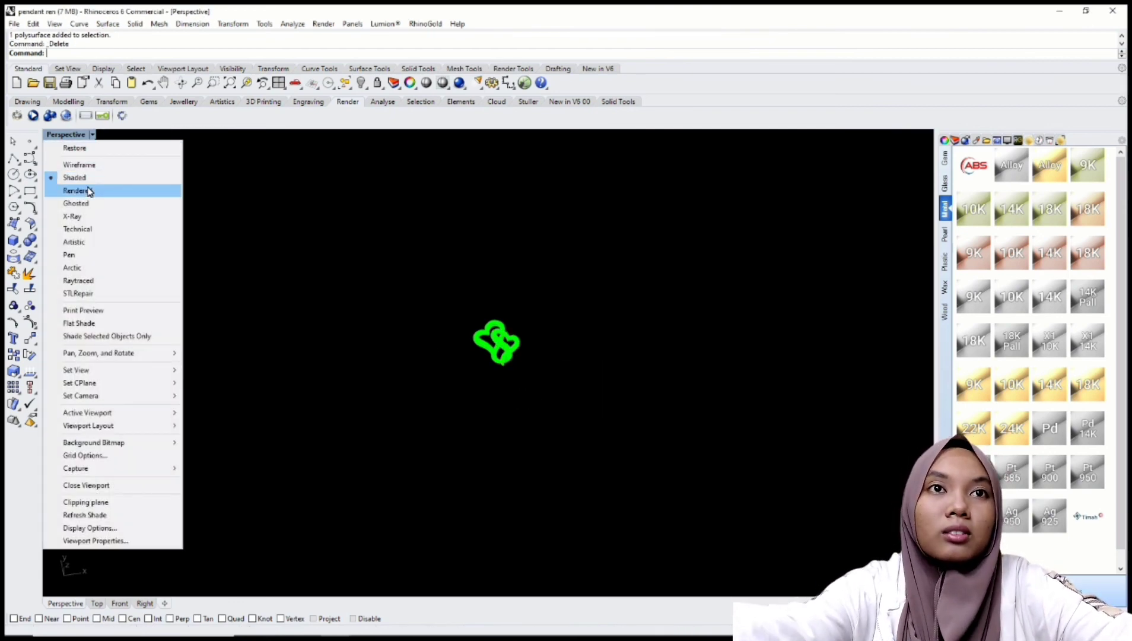
left_click(83, 191)
scroll(490, 347, "up", 6)
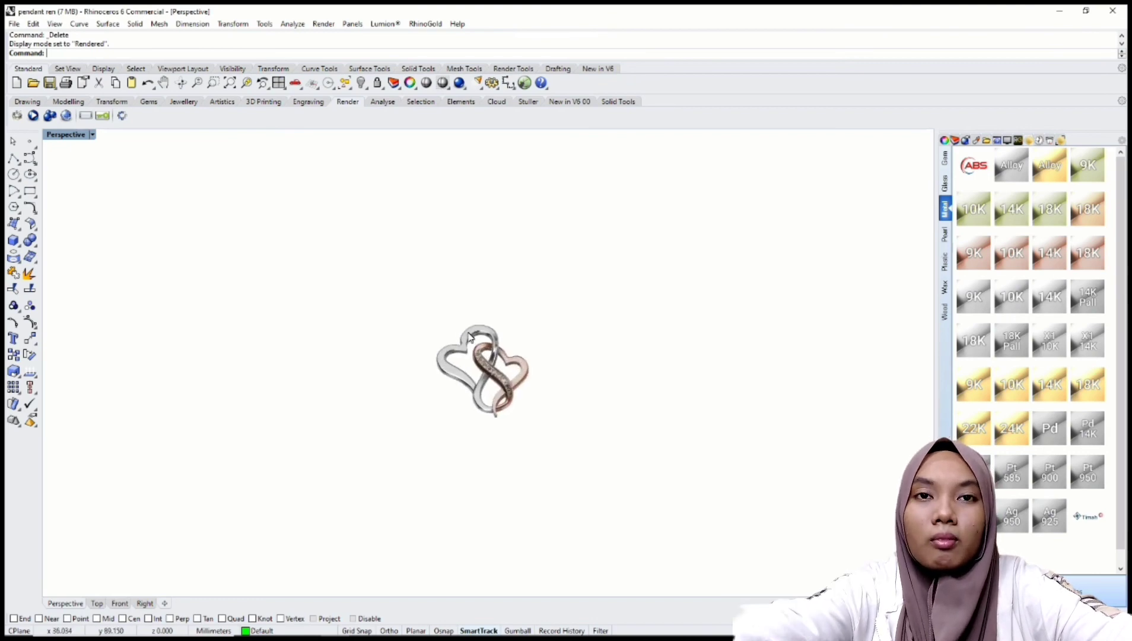
right_click_drag(481, 385, 475, 413)
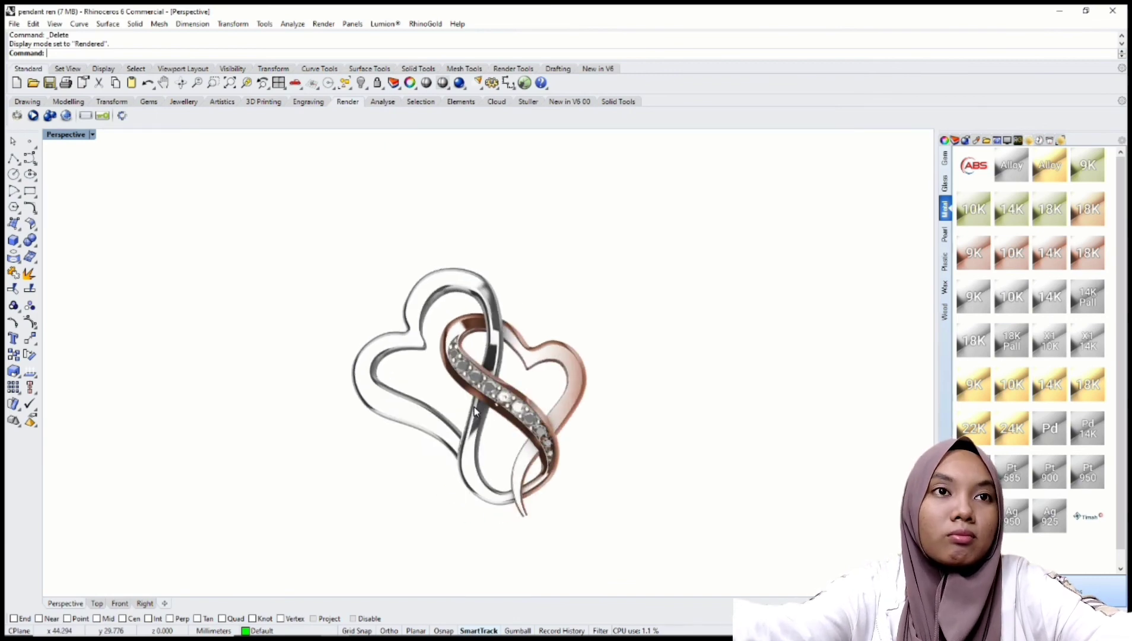
scroll(495, 386, "up", 2)
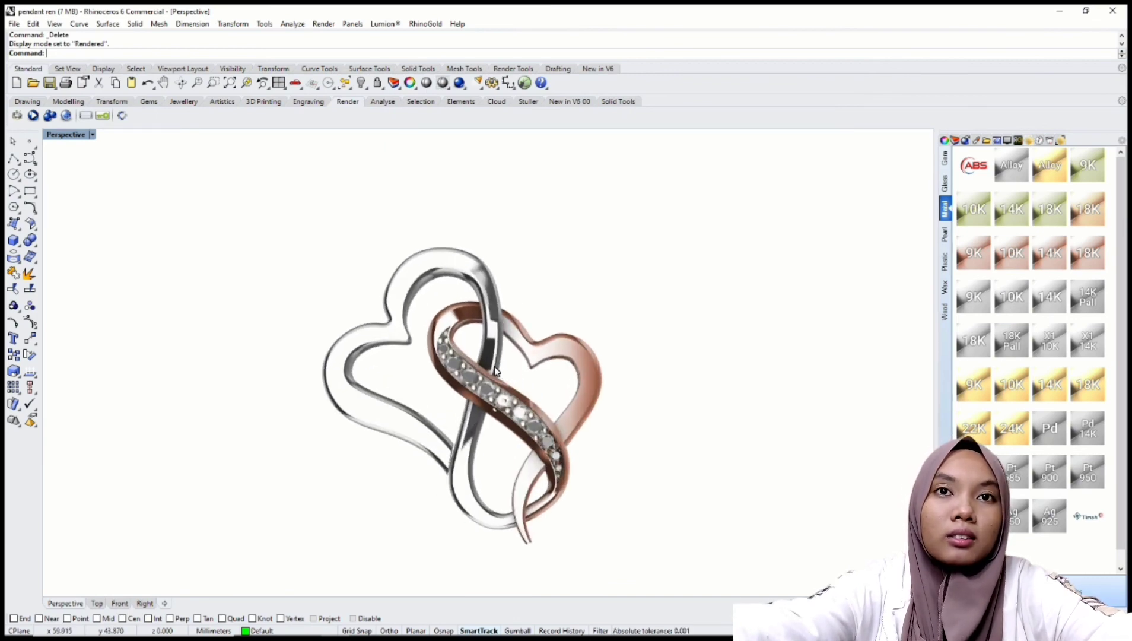
Start a ViewCaptureToFile of the Perspective view at viewport resolution and scale 1, accepting the capture settings
type("vie")
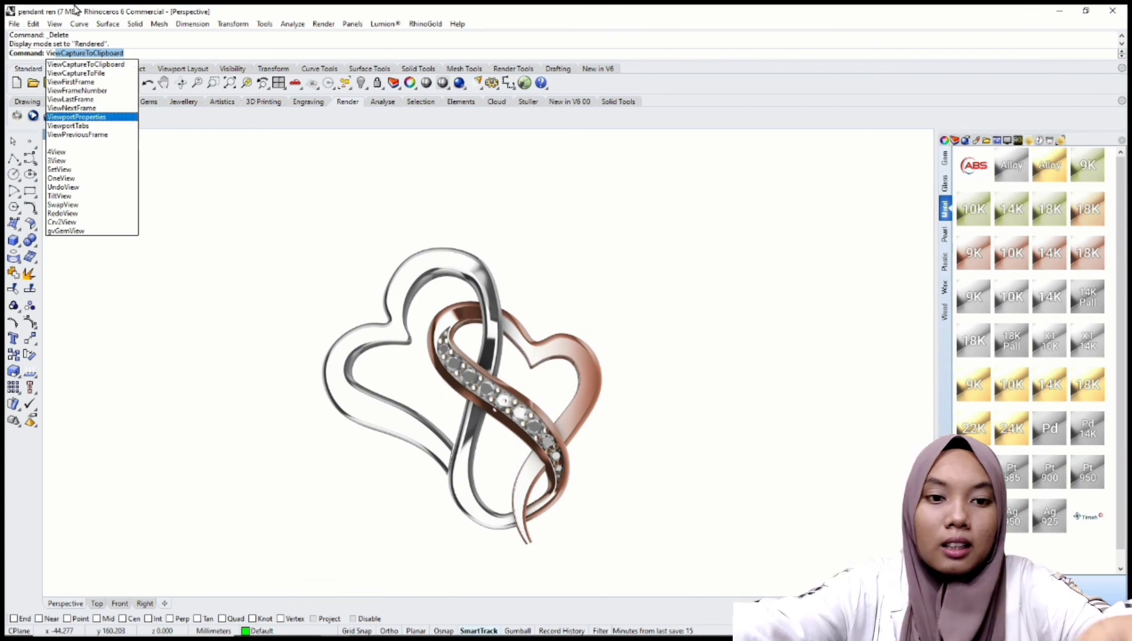
left_click(83, 73)
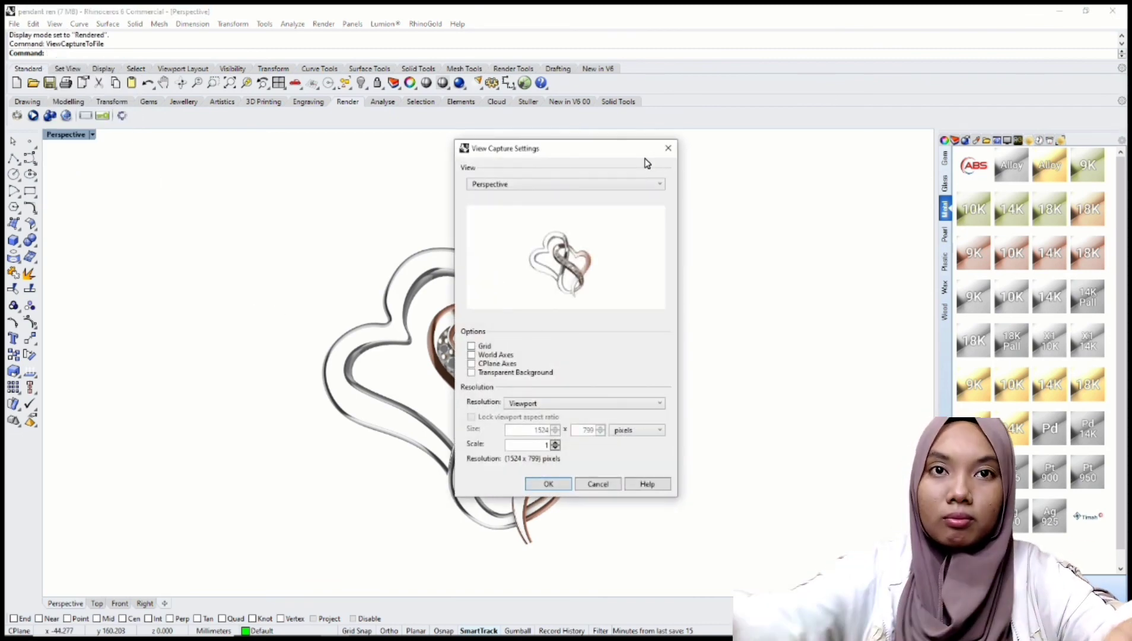
left_click_drag(645, 161, 571, 162)
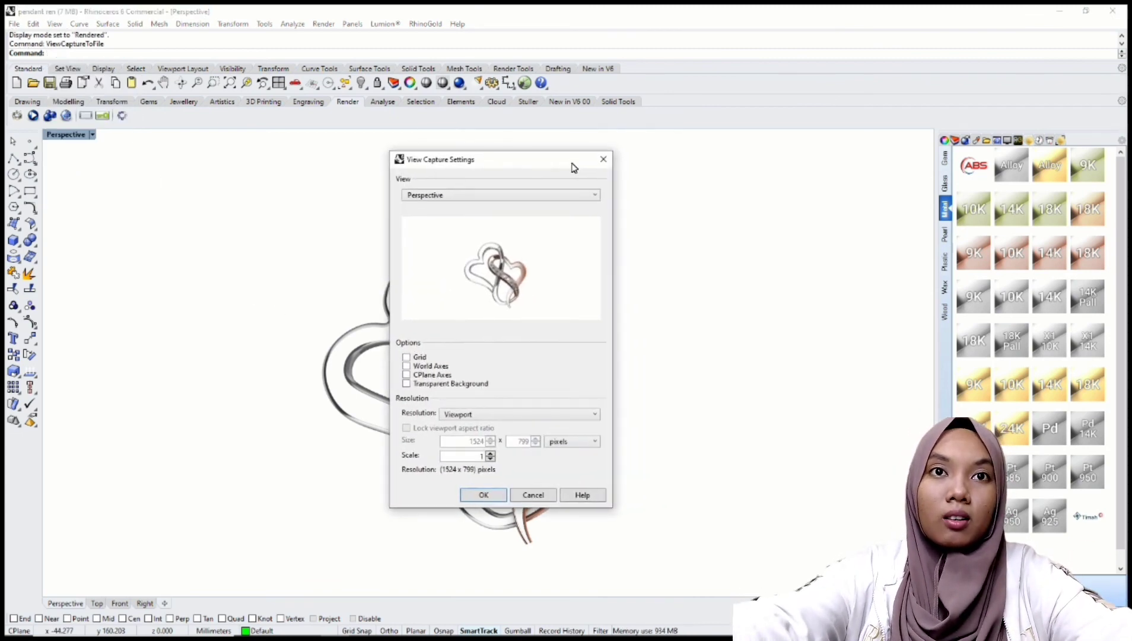
left_click(479, 195)
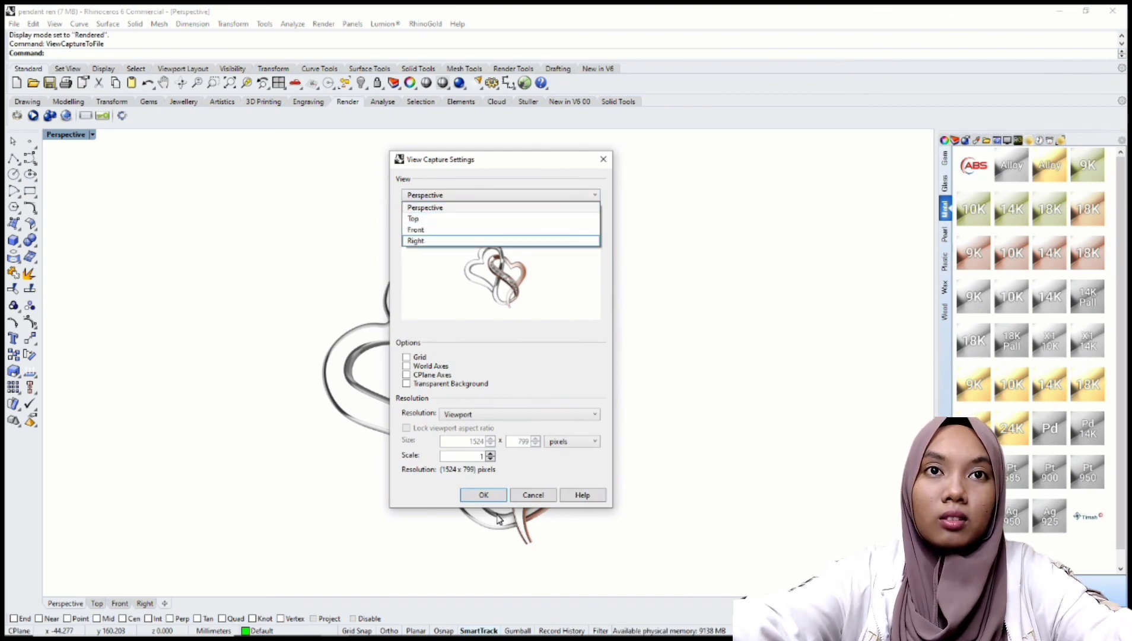
left_click(500, 496)
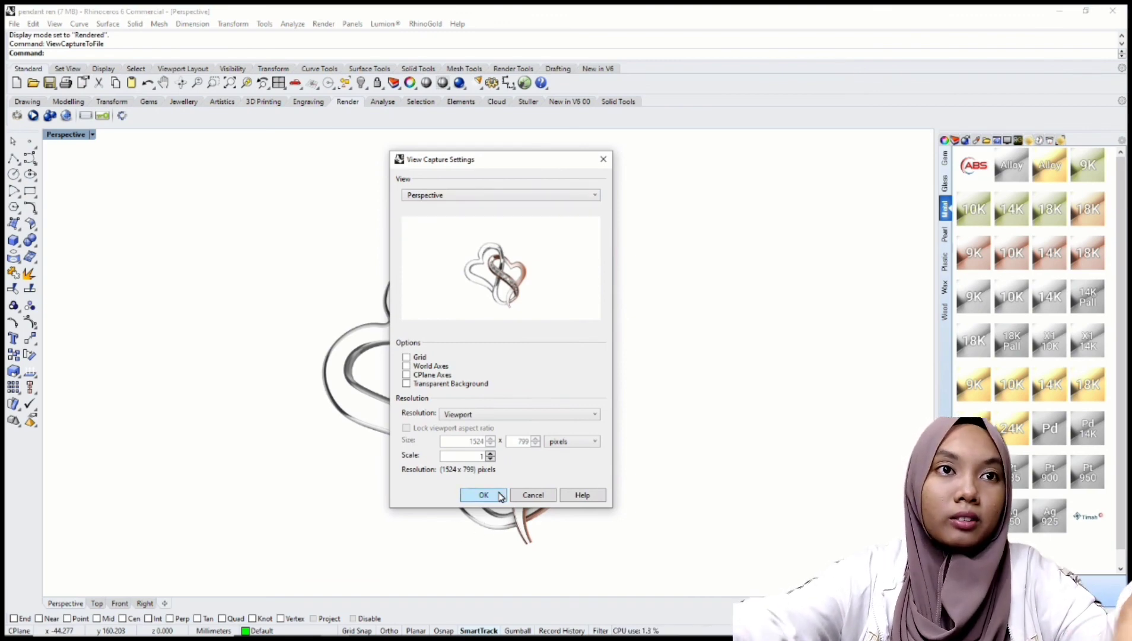
left_click(482, 495)
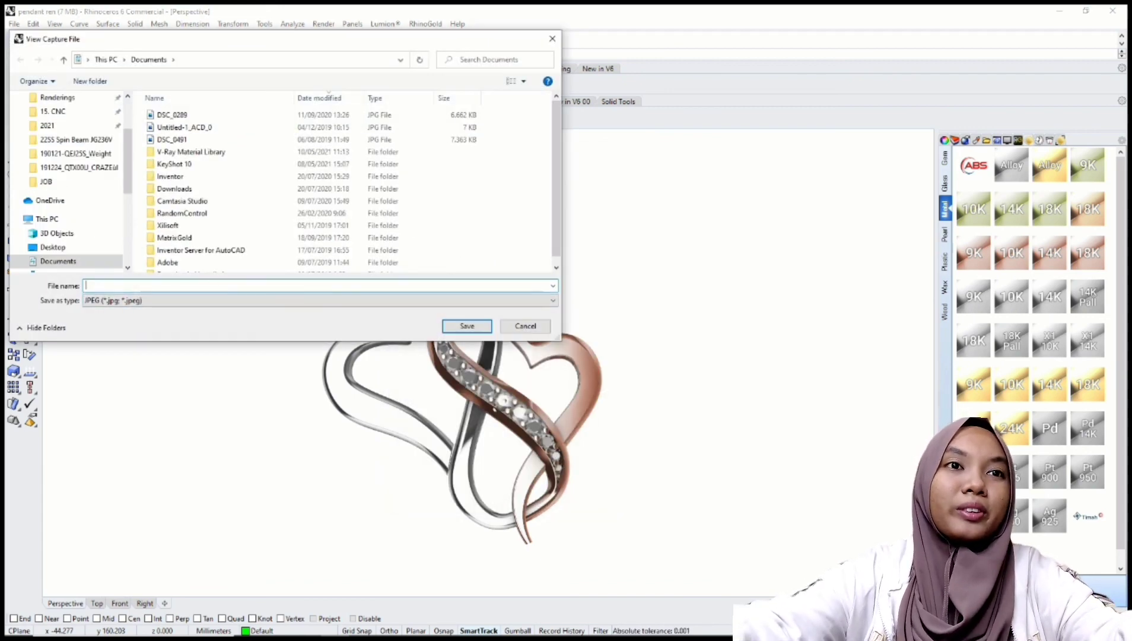
Save the captured view in the Documents folder as a JPEG named pendant
type("p")
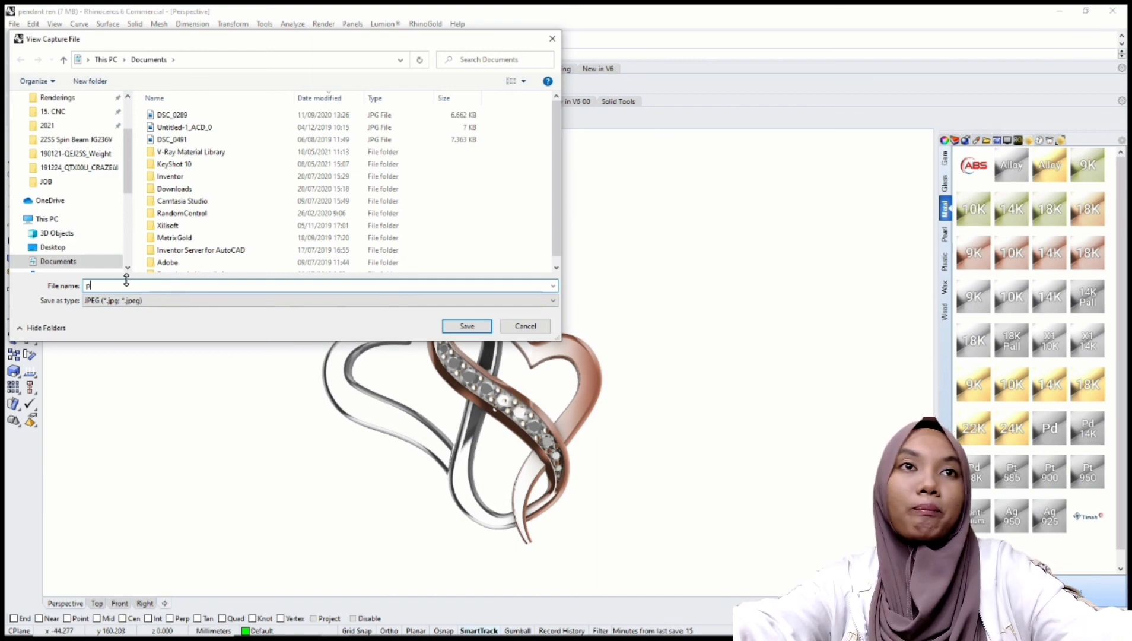
type("en")
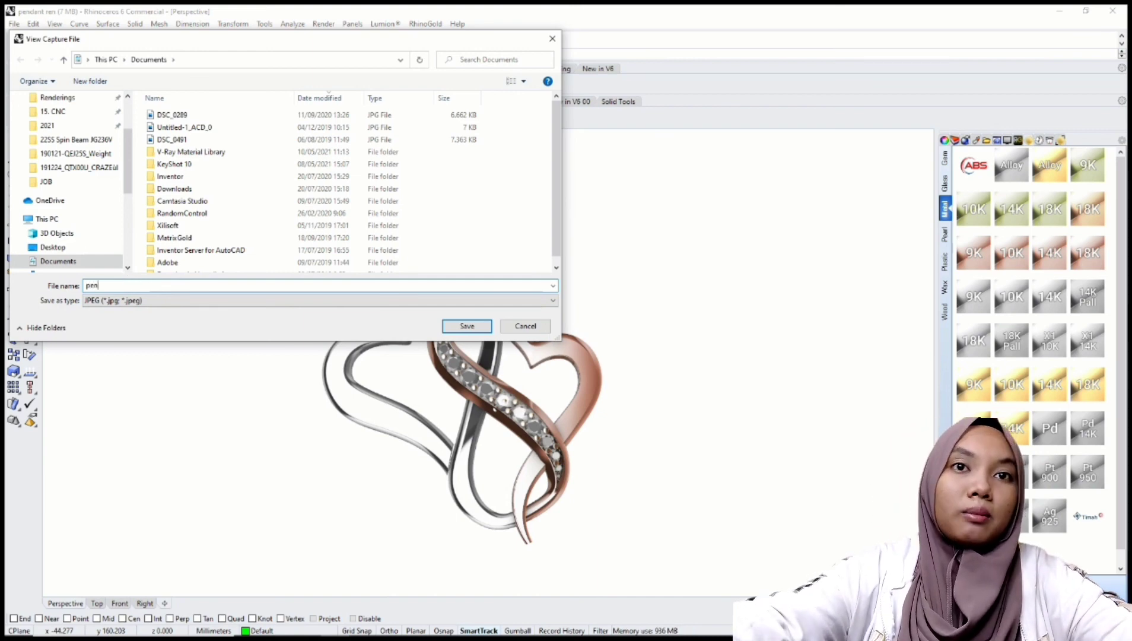
type("dant")
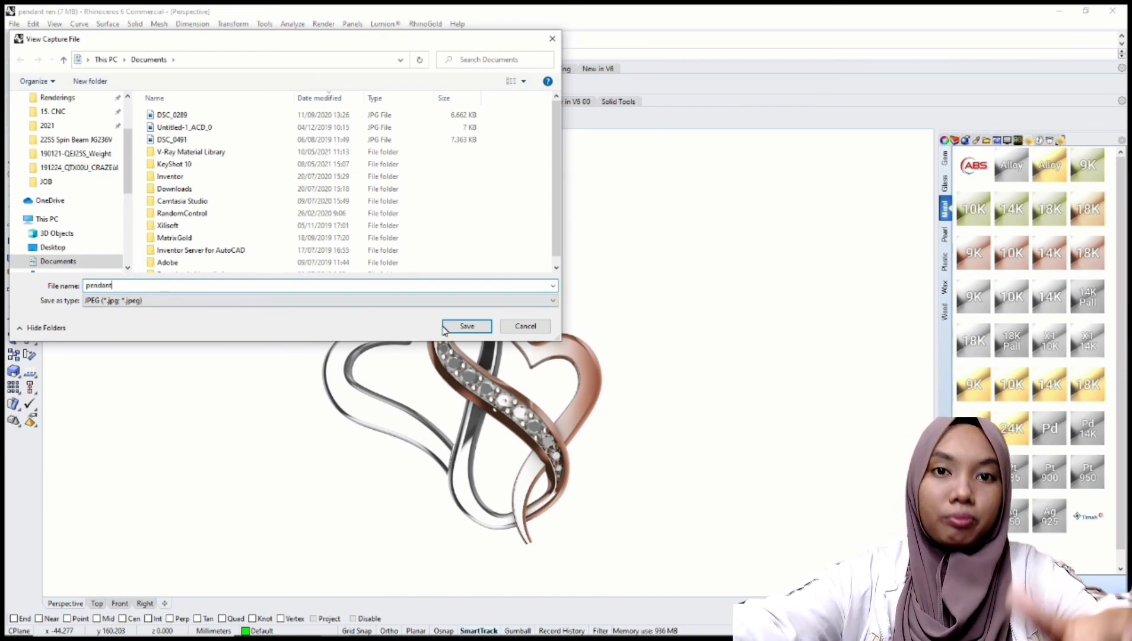
left_click(466, 326)
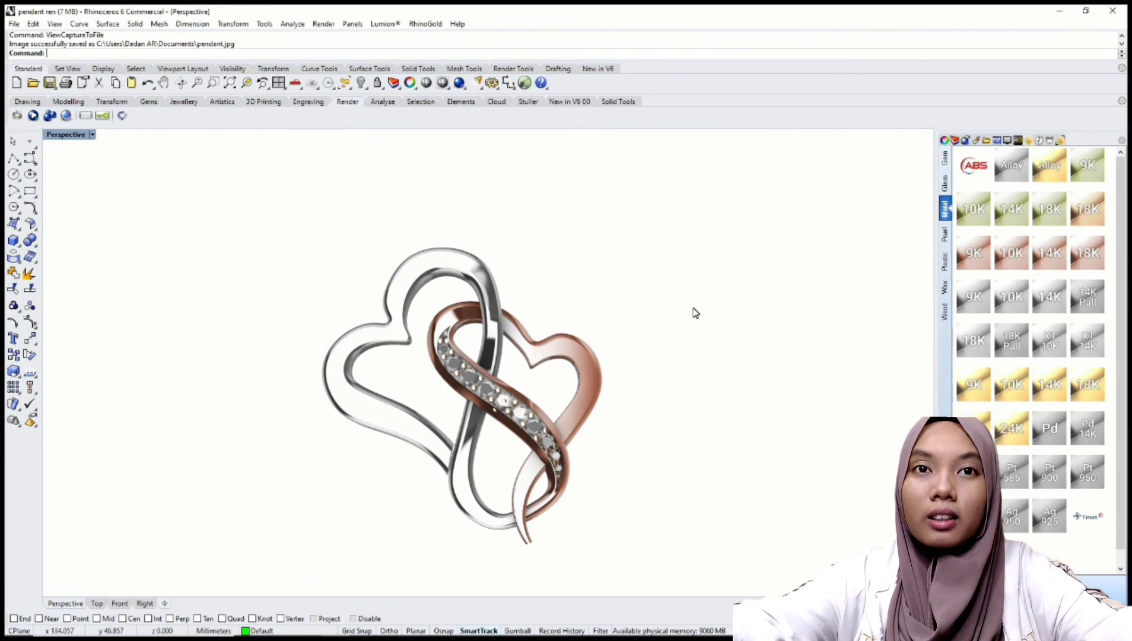
scroll(478, 315, "down", 3)
scroll(479, 315, "down", 3)
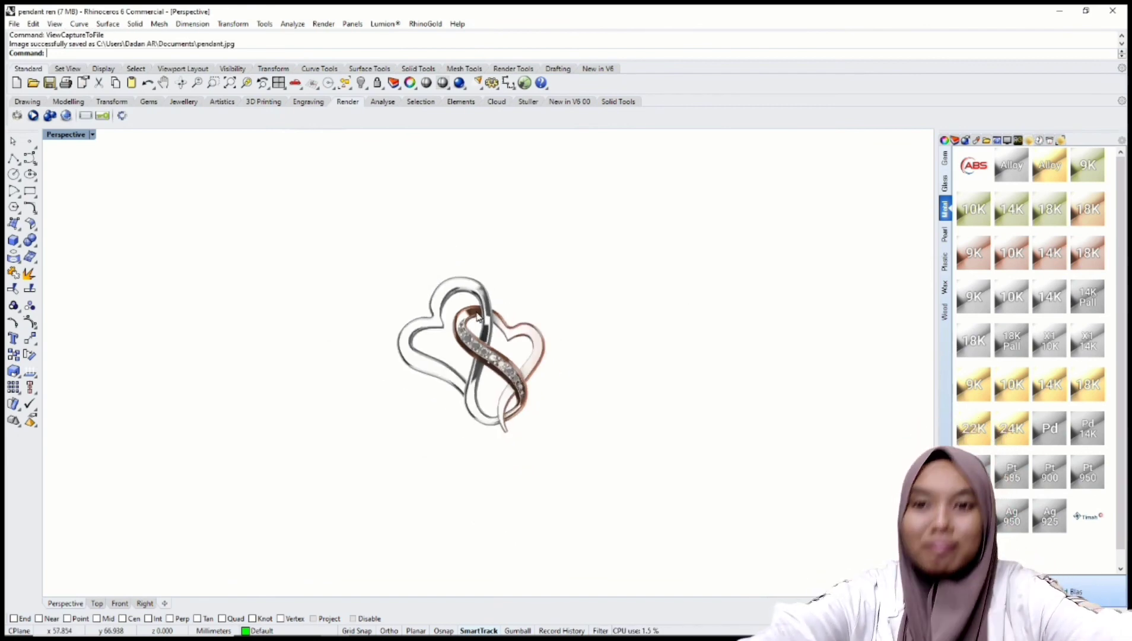
type("V7")
key("Return")
right_click_drag(454, 289, 487, 283)
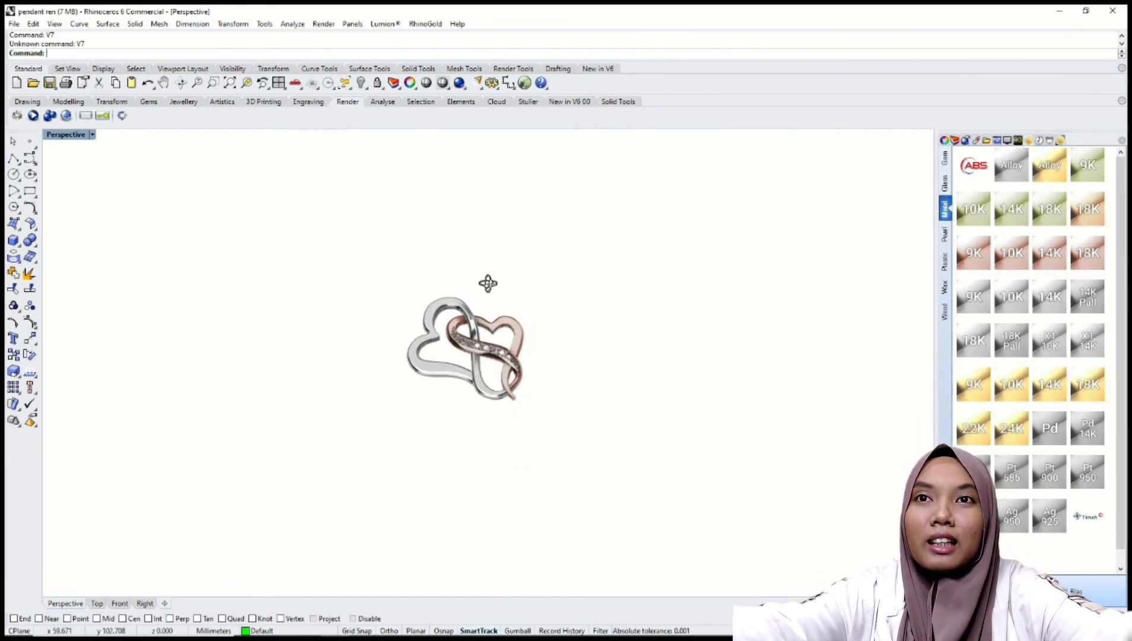
Close the Rhino session with the pendant ren model
left_click(1112, 12)
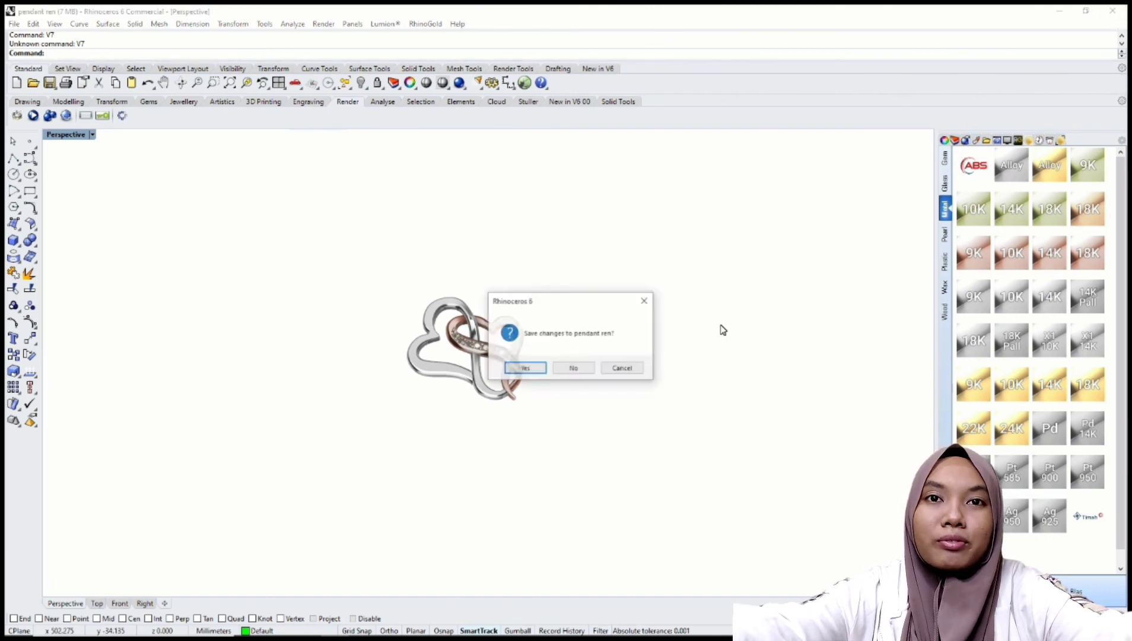